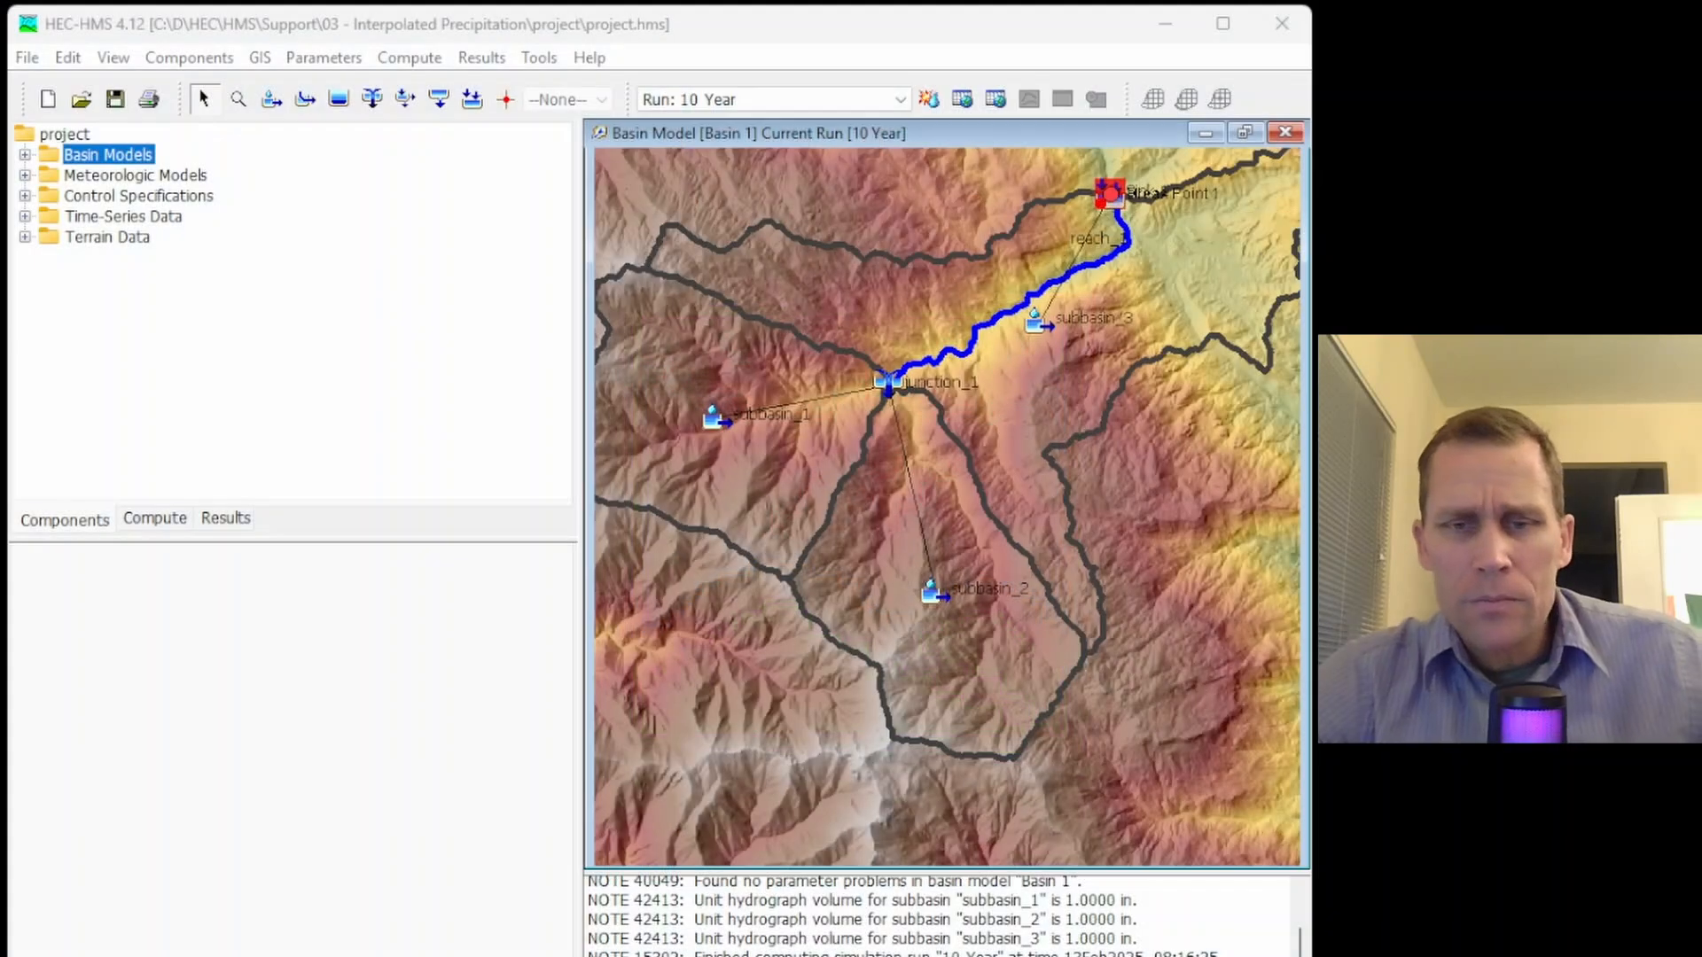
Switch to the Word document and read the question about station-based DDF data, its return periods, durations and station coordinates
{"action": "left_click", "coordinate": [301, 956]}
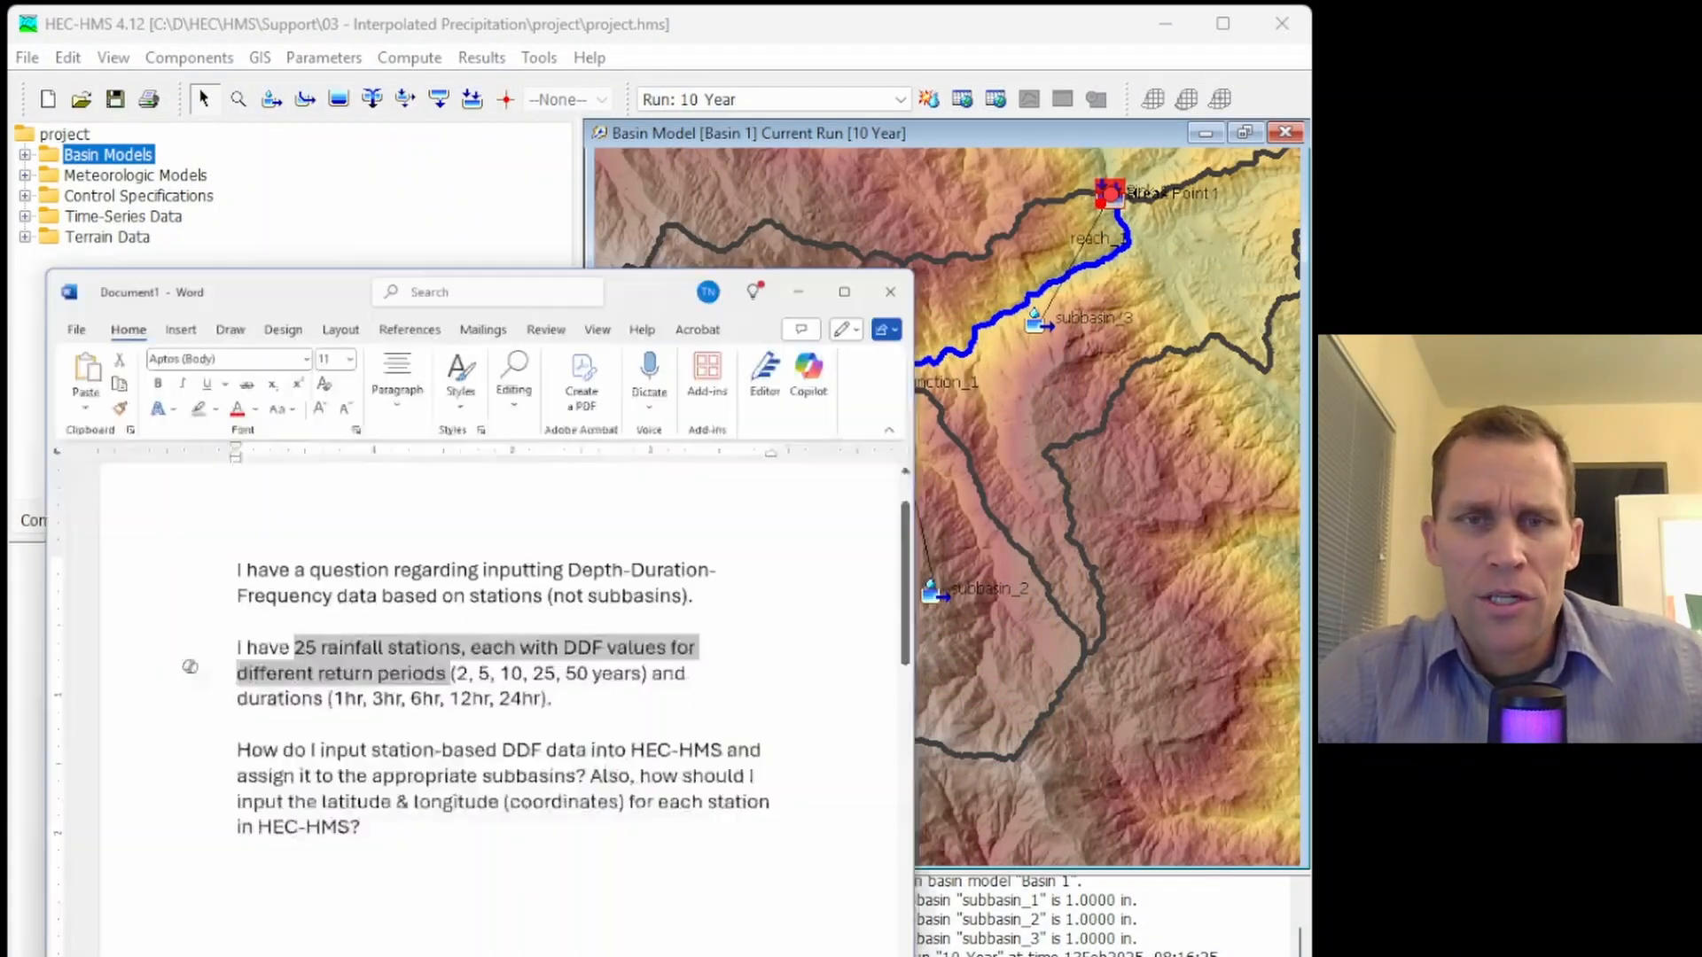
{"action": "left_click", "coordinate": [444, 544]}
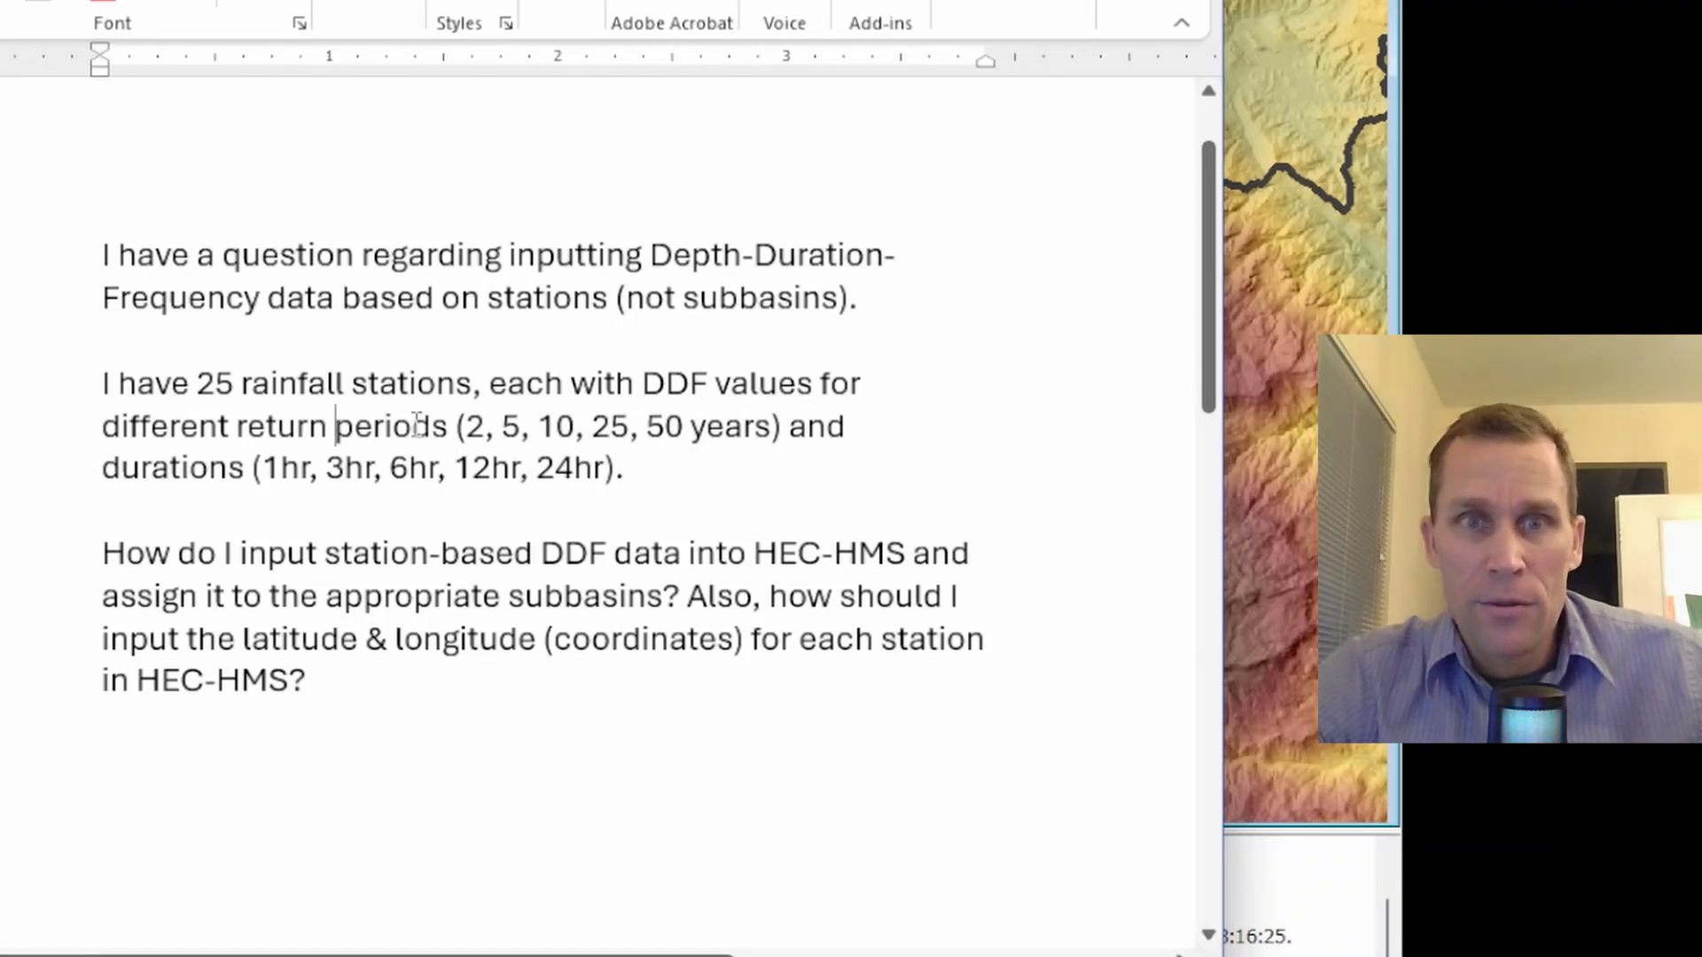
{"action": "left_click_drag", "start_coordinate": [466, 426], "coordinate": [697, 456]}
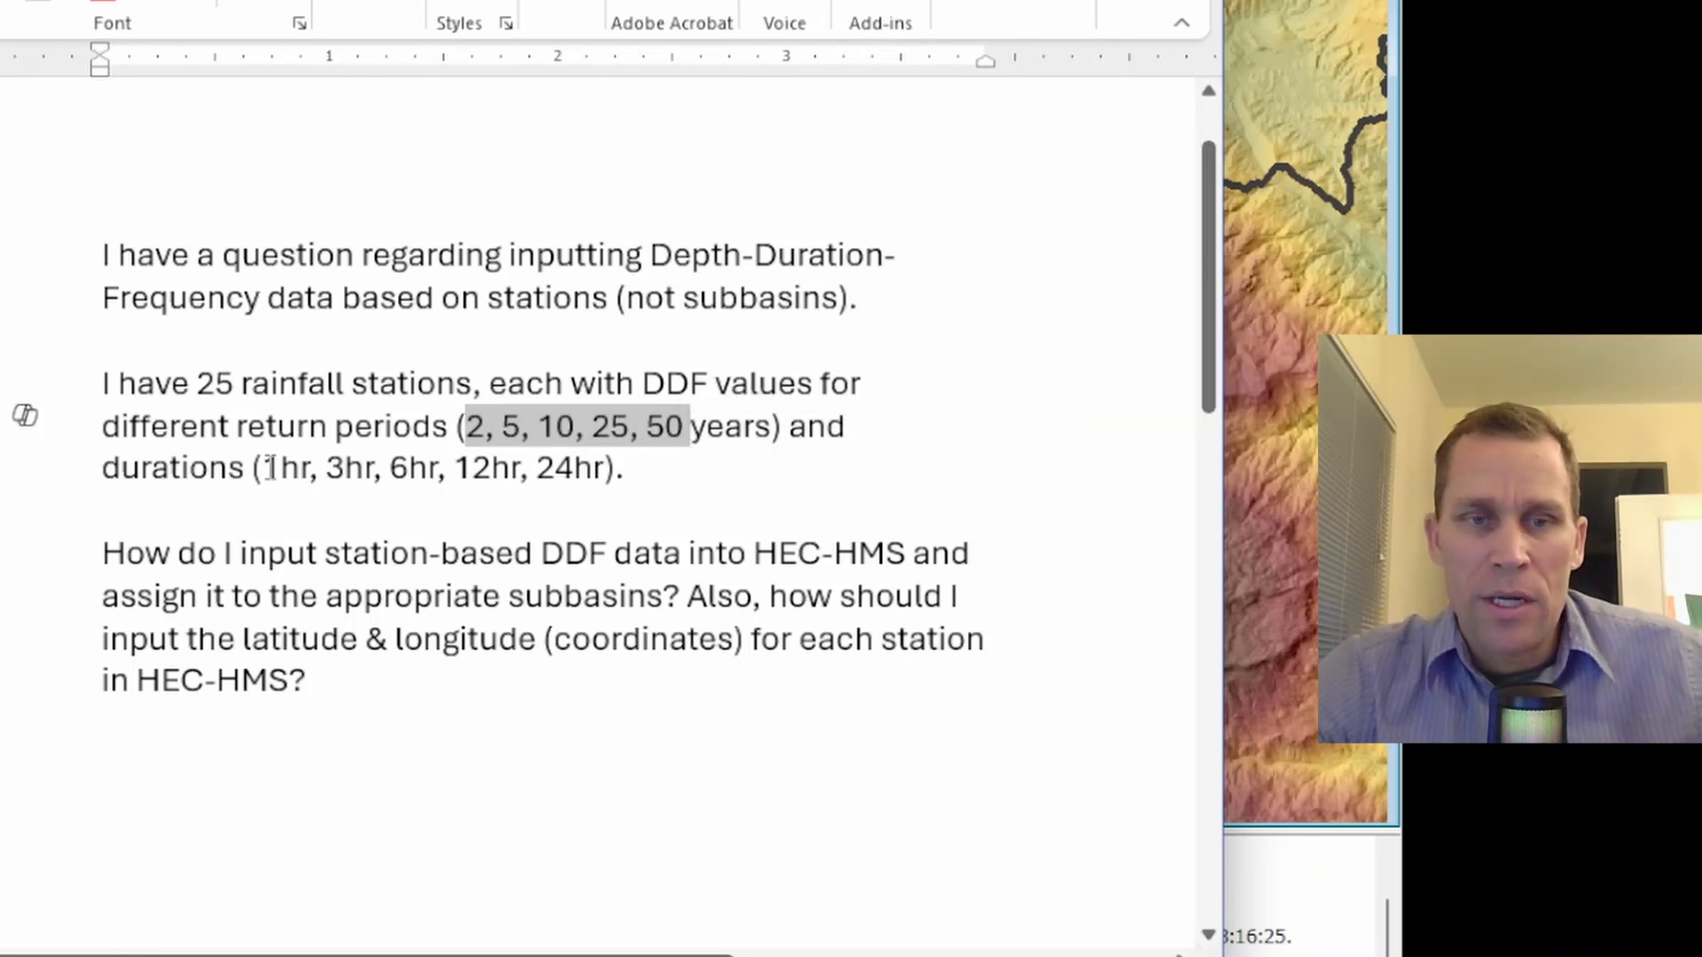
{"action": "left_click_drag", "start_coordinate": [266, 467], "coordinate": [576, 483]}
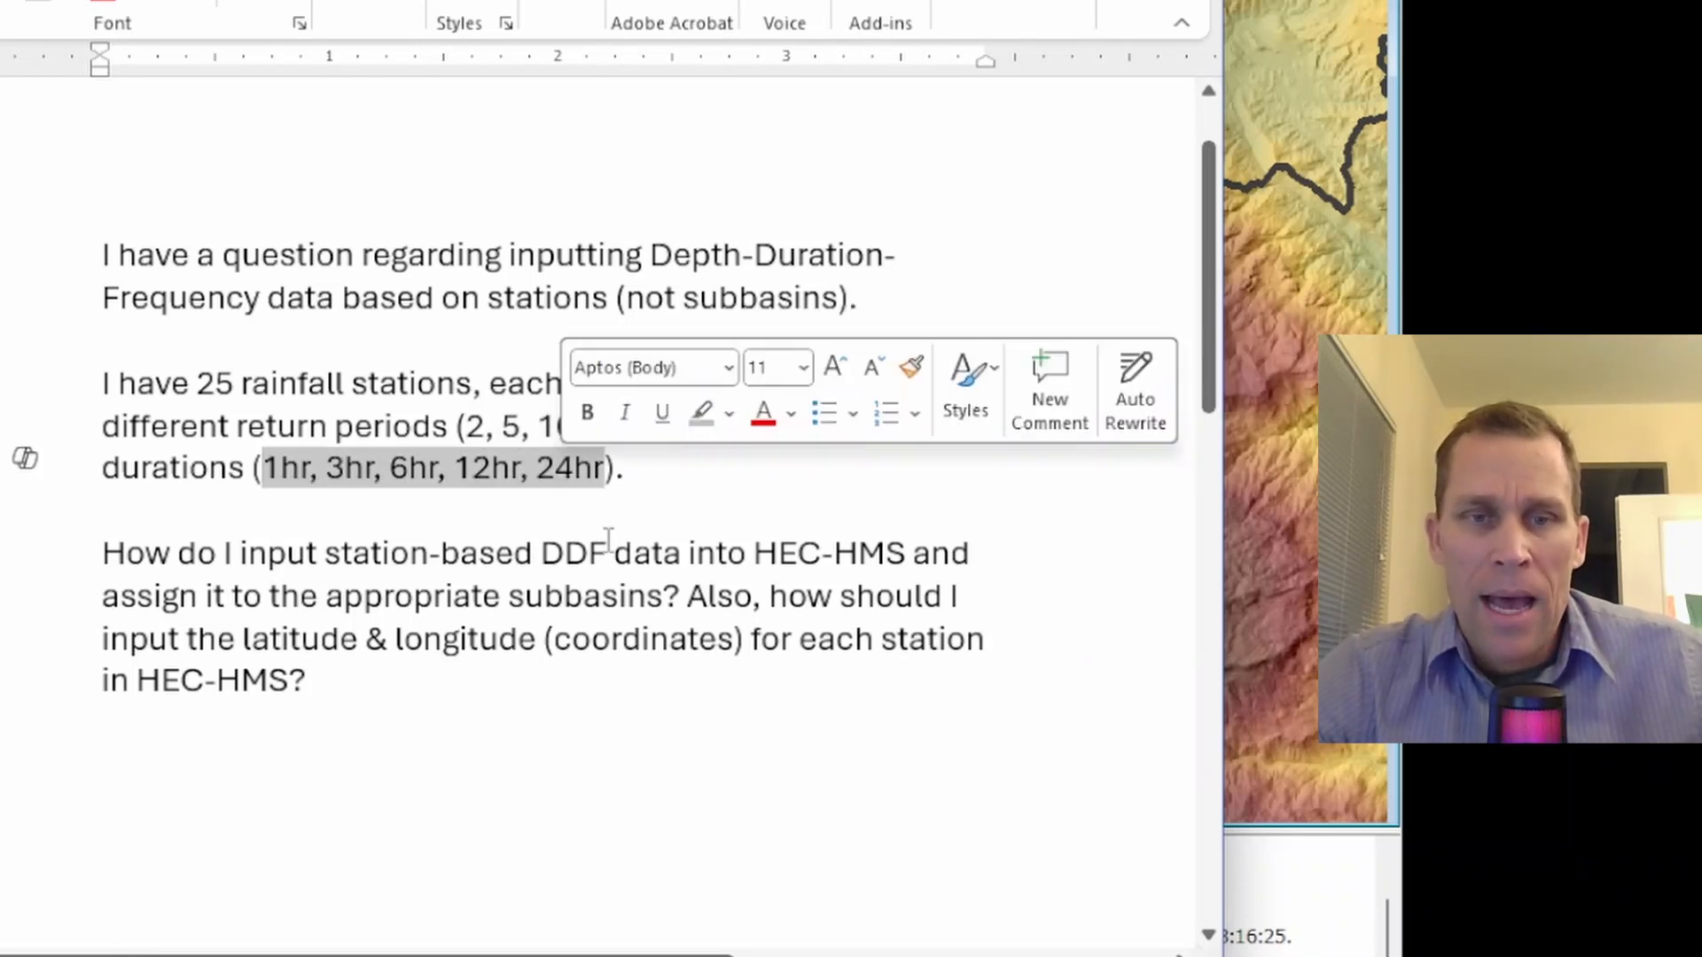
{"action": "left_click", "coordinate": [583, 505]}
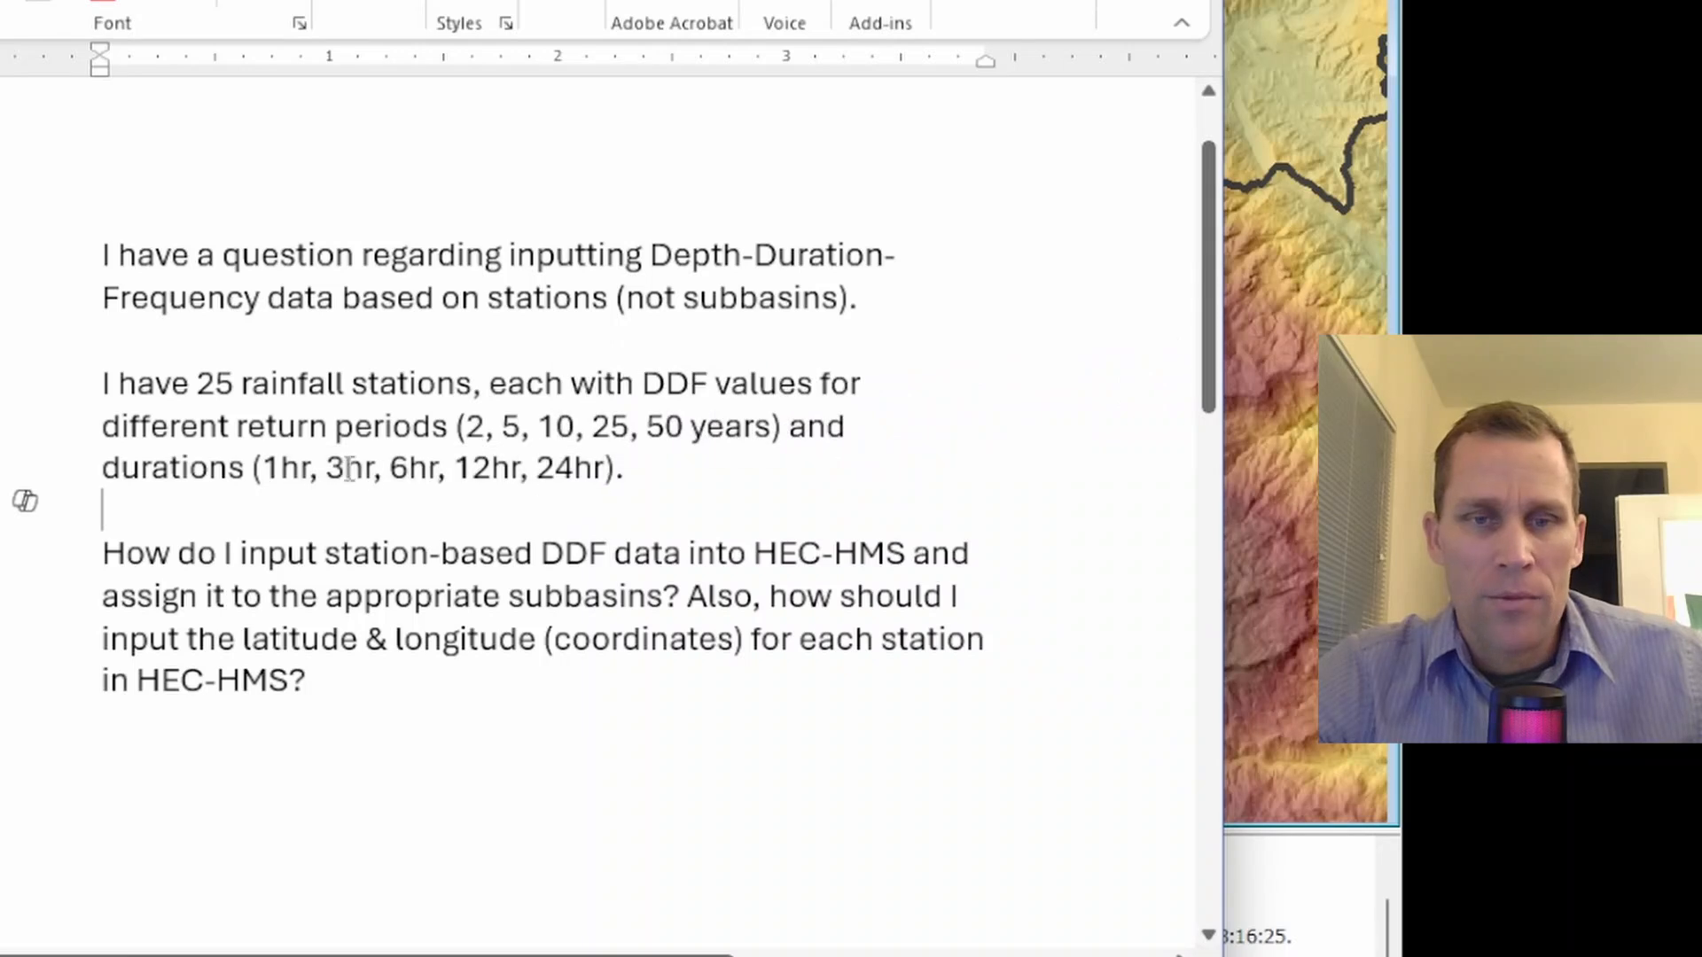
{"action": "double_click", "coordinate": [140, 474]}
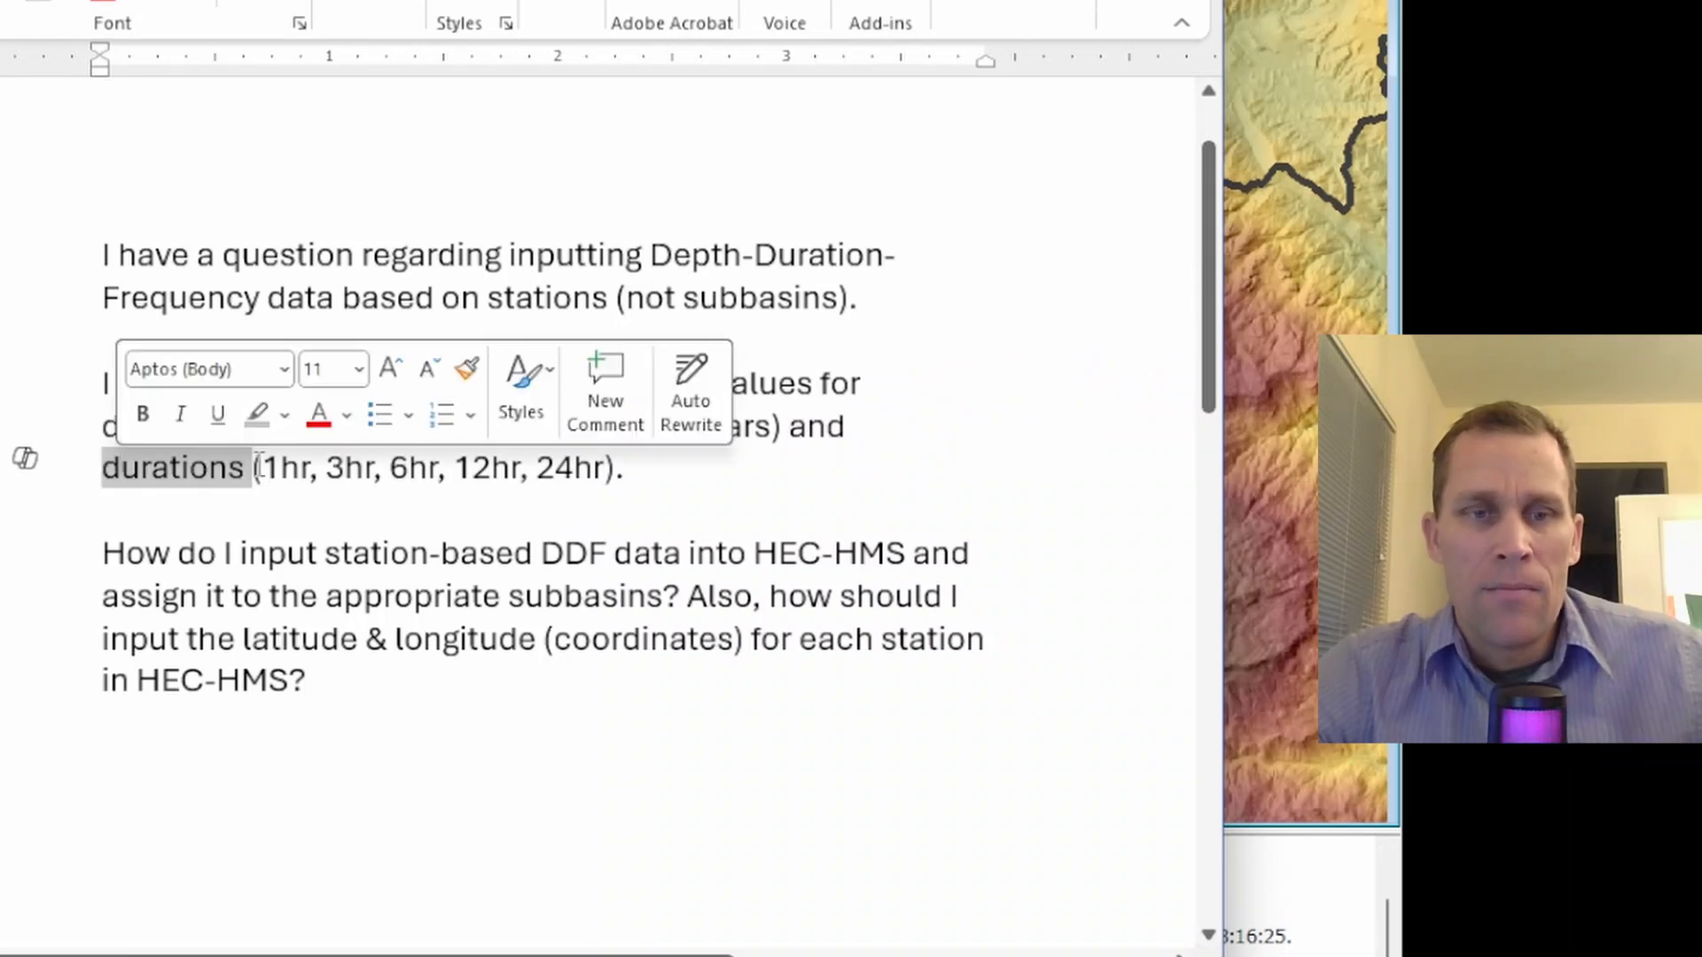
{"action": "left_click_drag", "start_coordinate": [263, 467], "coordinate": [572, 483]}
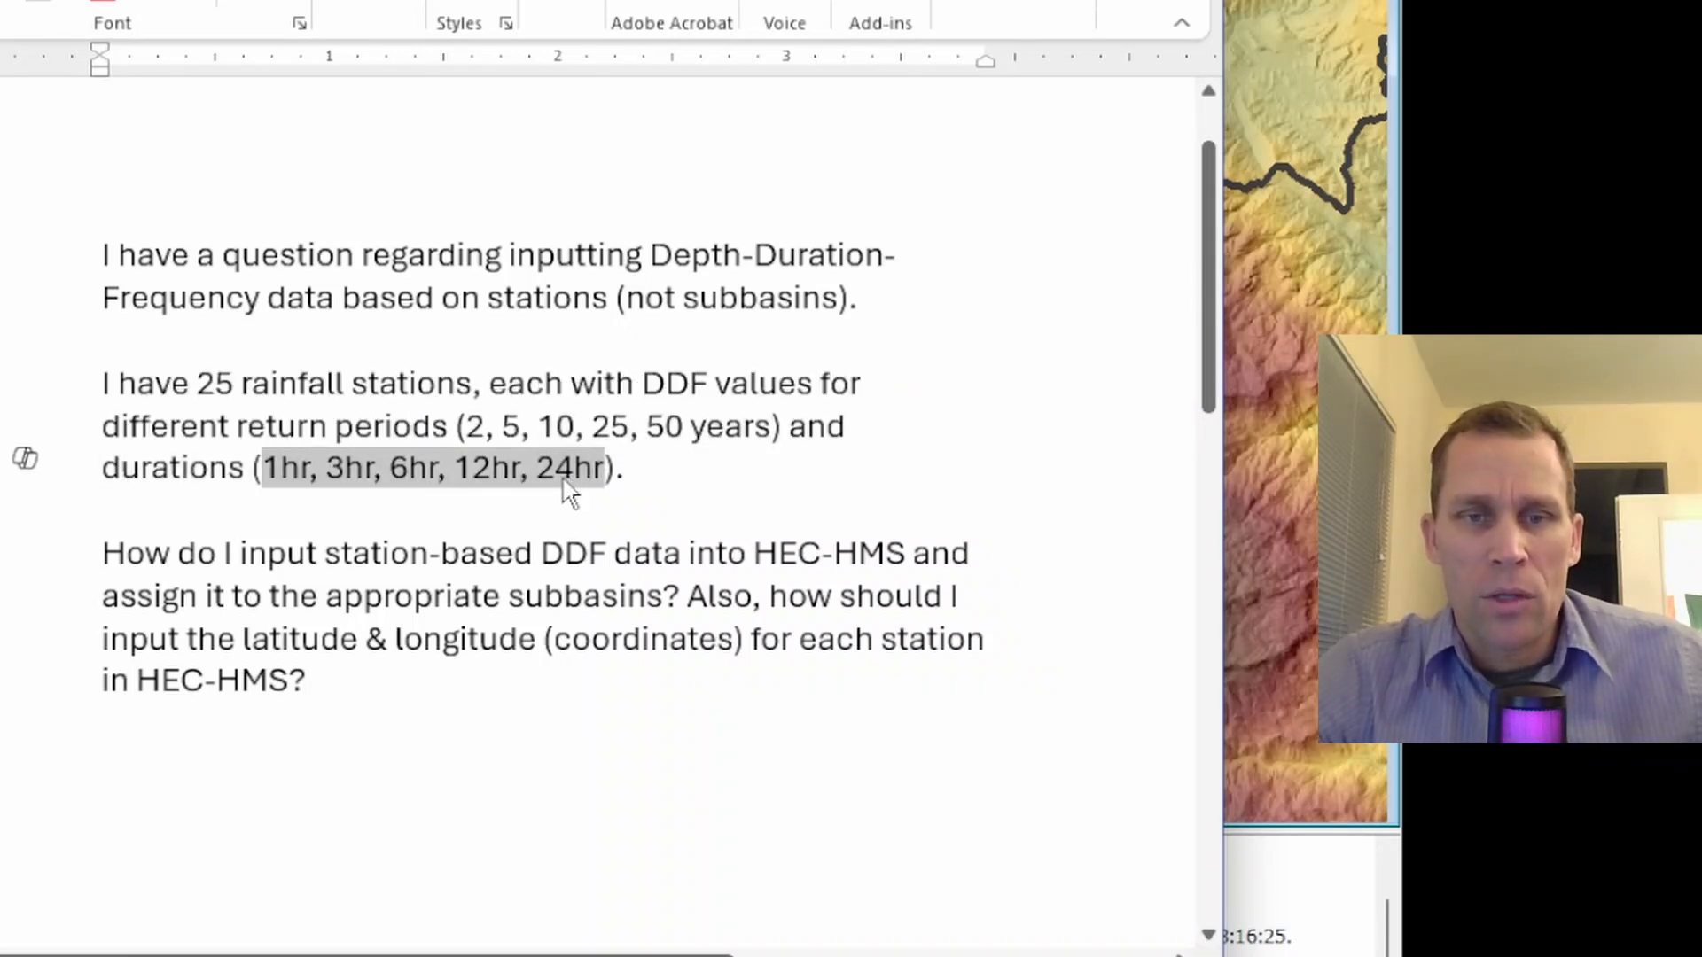
{"action": "left_click", "coordinate": [573, 474]}
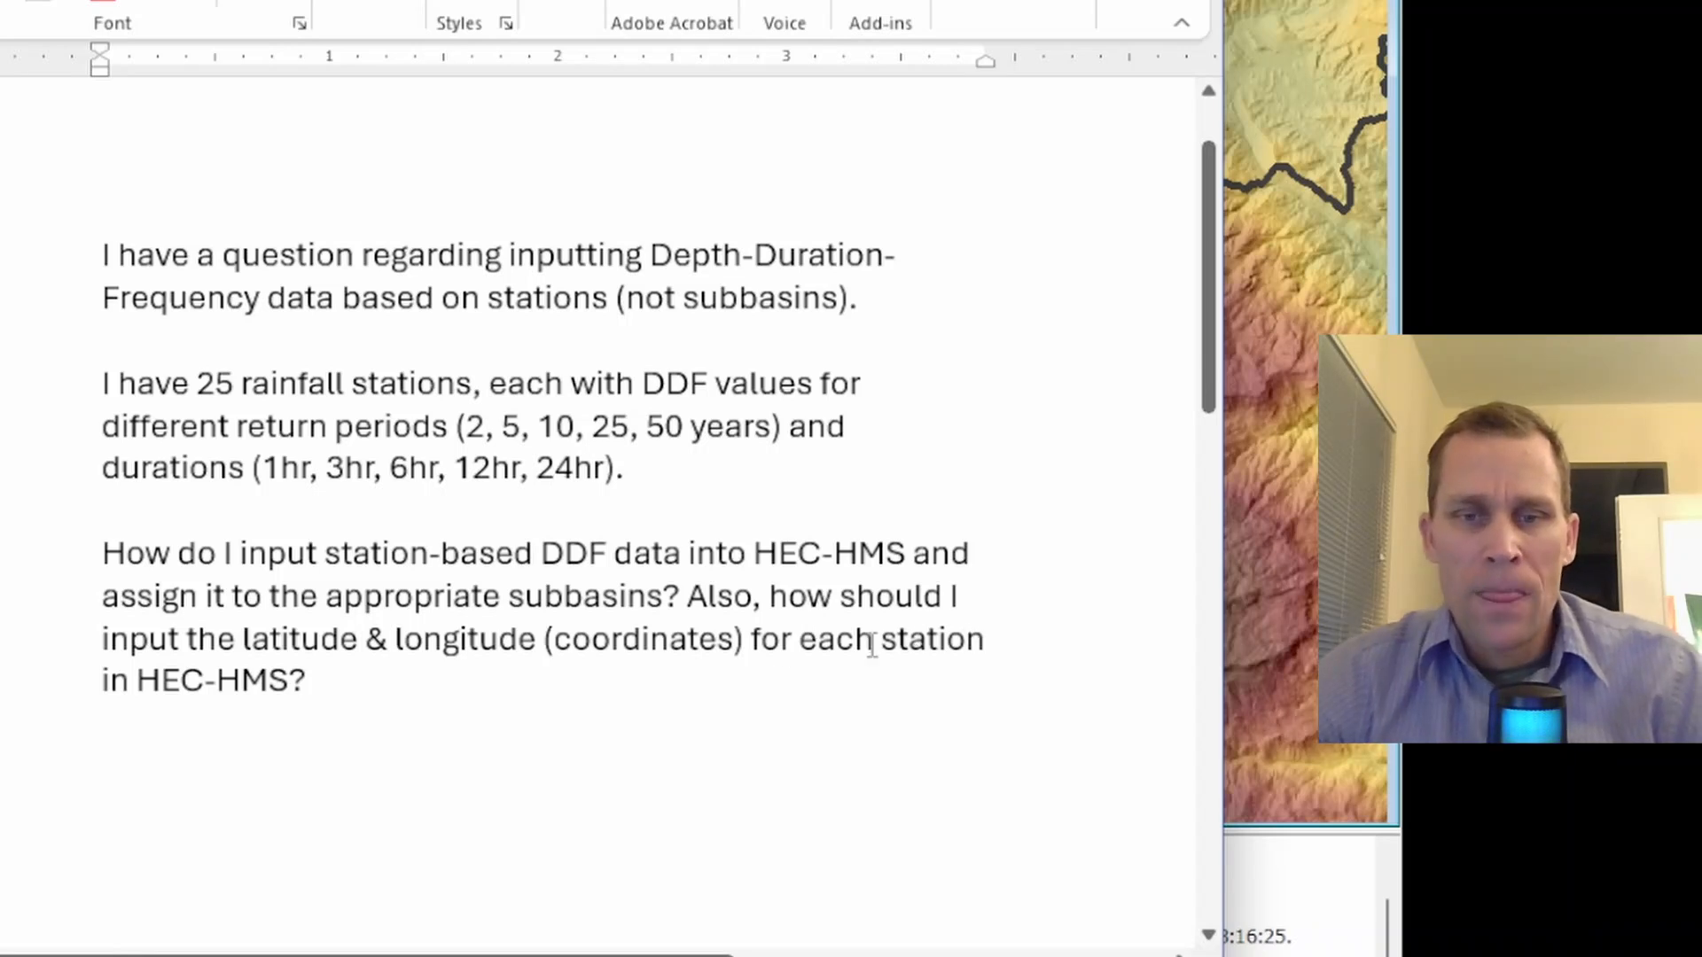
{"action": "double_click", "coordinate": [910, 645]}
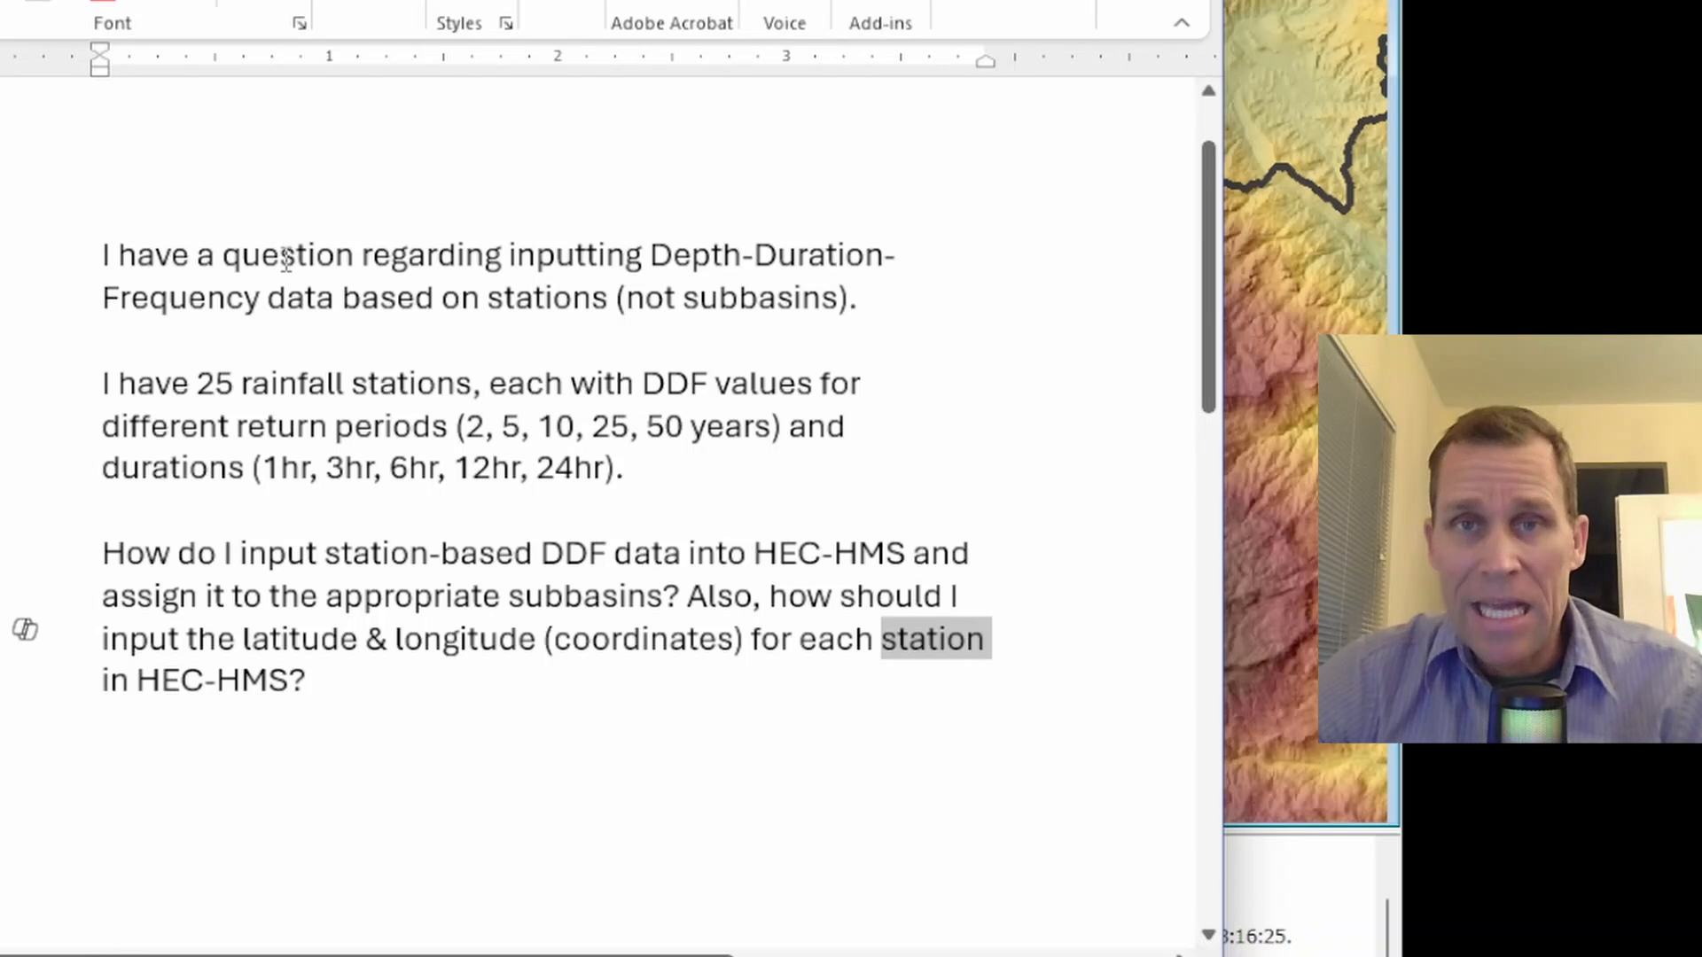
{"action": "left_click", "coordinate": [295, 524]}
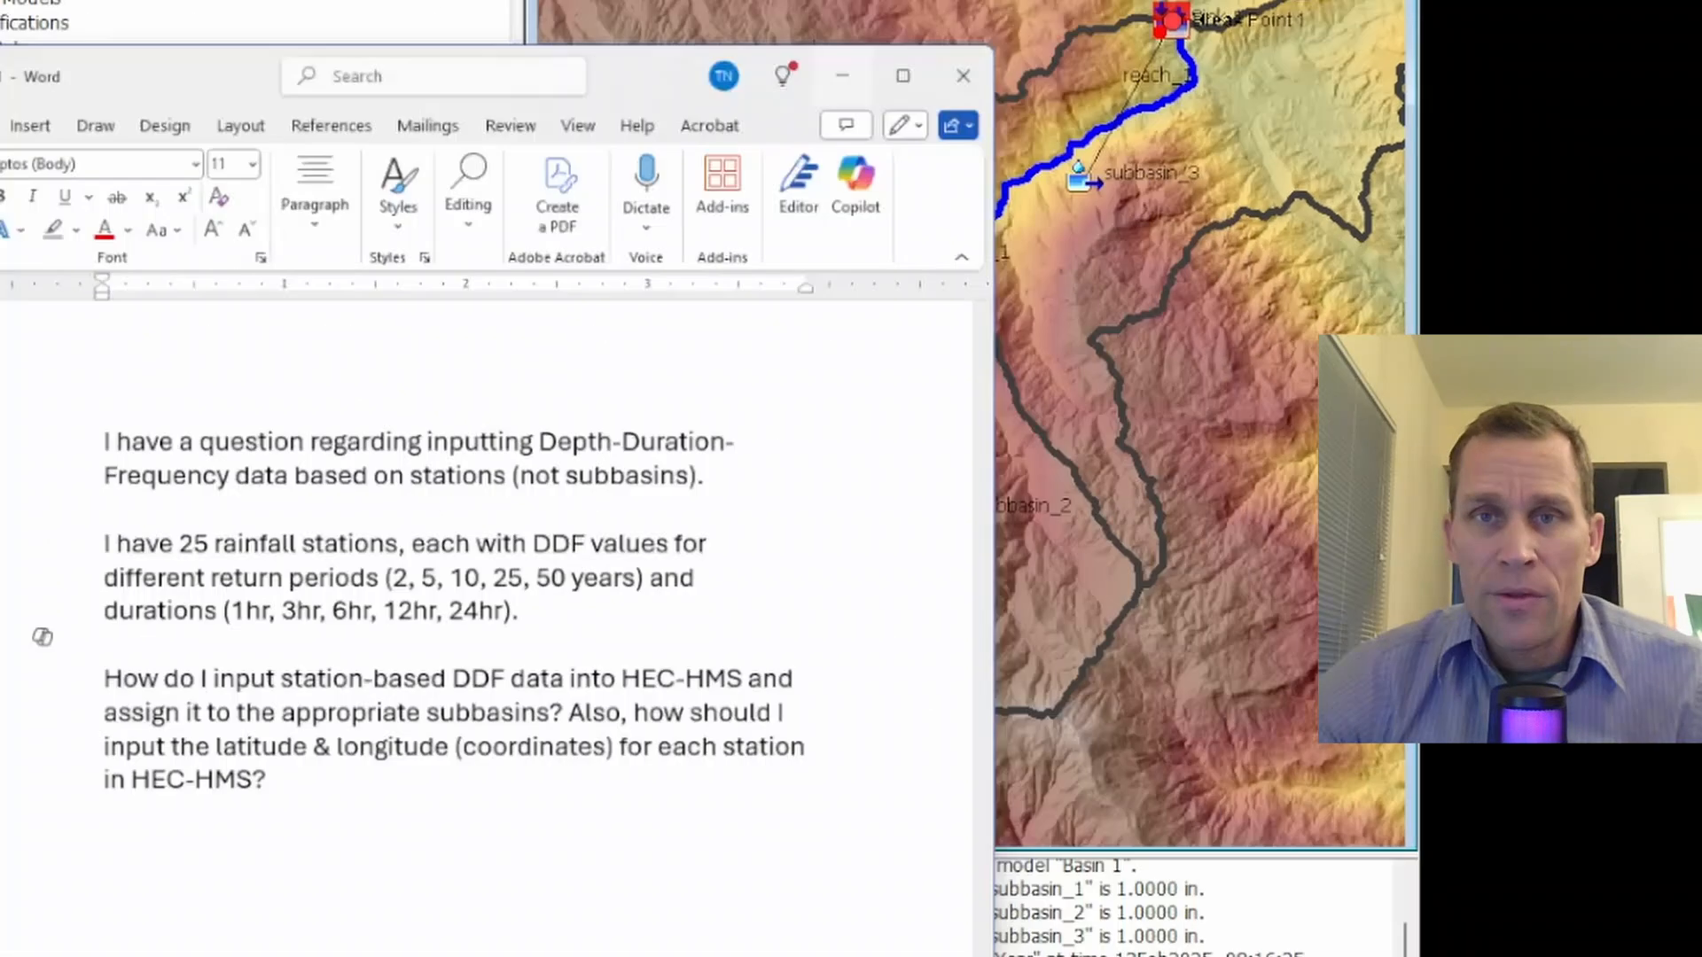
Return to HEC-HMS and turn off the Terrain layer in the Basin 1 map
{"action": "left_click", "coordinate": [788, 76]}
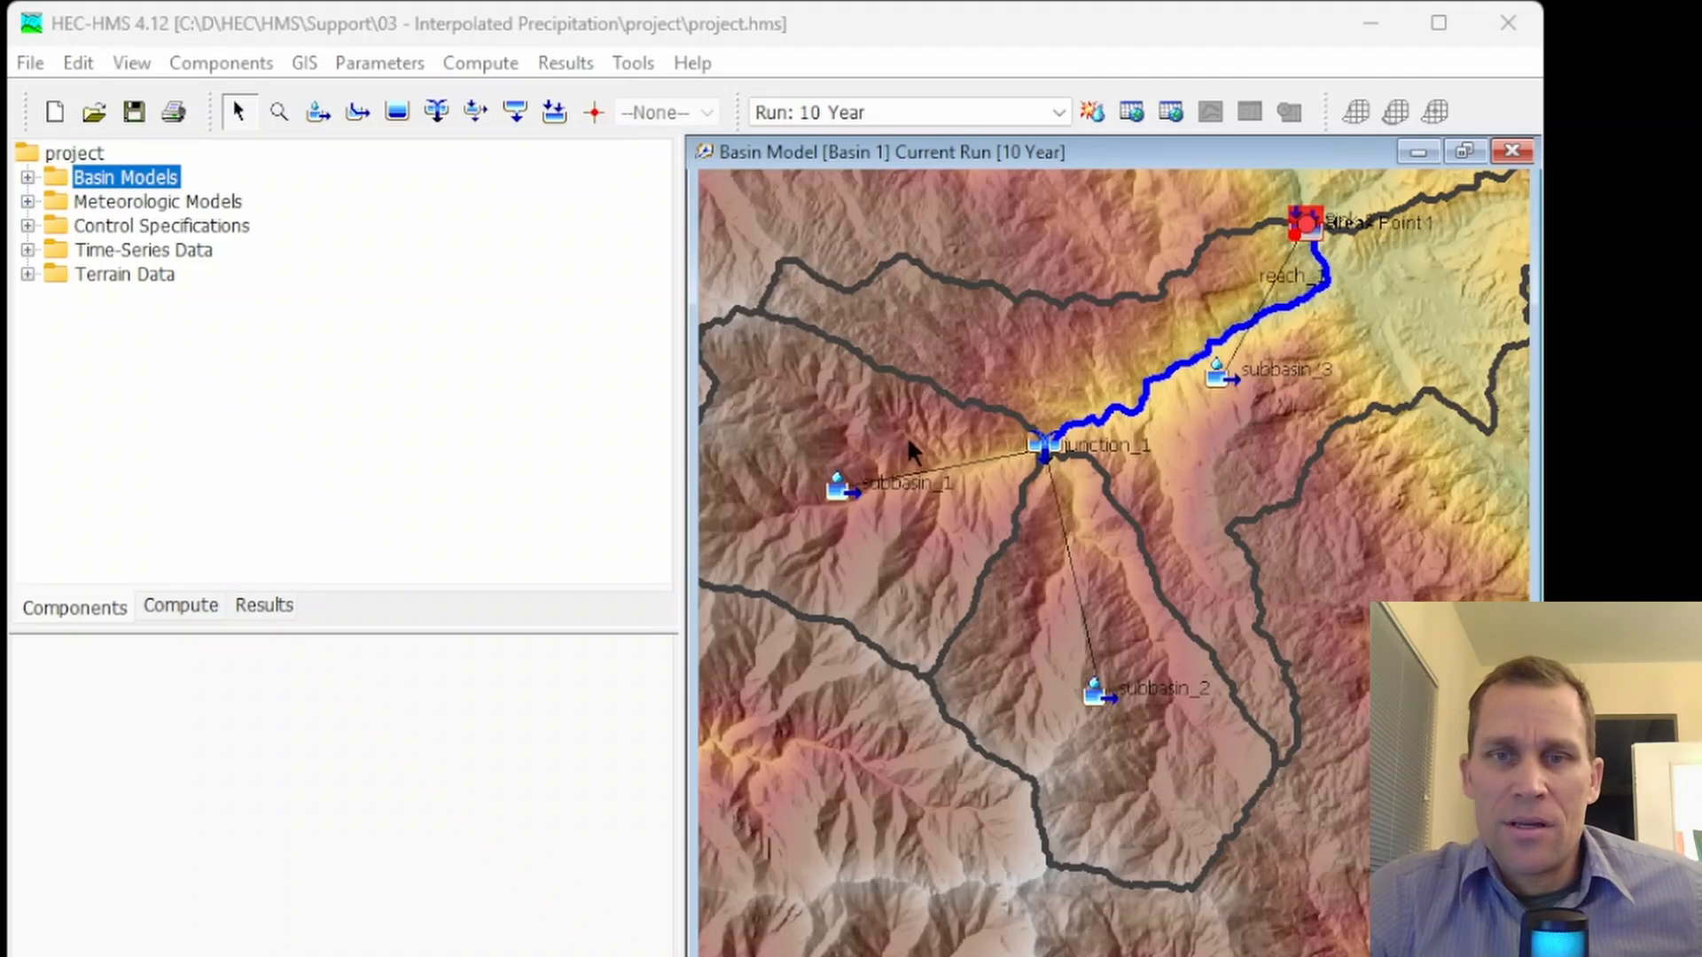
{"action": "scroll", "coordinate": [912, 448], "scroll_direction": "down", "scroll_amount": 1}
{"action": "left_click_drag", "start_coordinate": [937, 346], "coordinate": [985, 393]}
{"action": "left_click", "coordinate": [139, 64]}
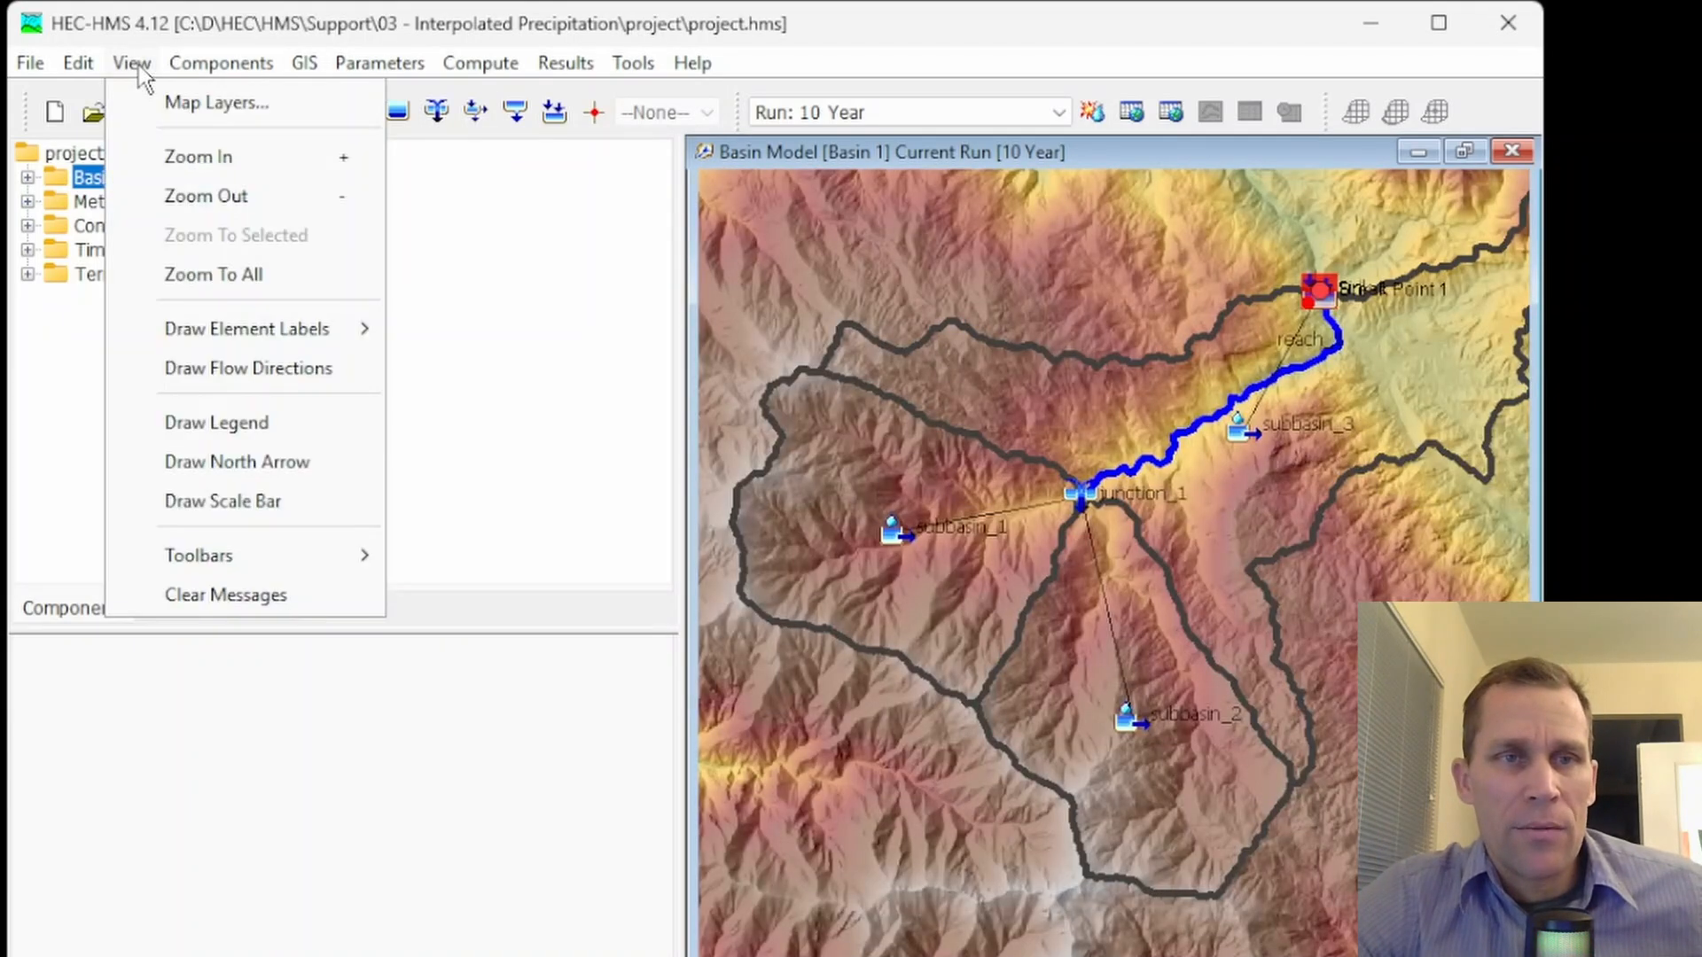
{"action": "left_click", "coordinate": [152, 103]}
{"action": "scroll", "coordinate": [263, 599], "scroll_direction": "down", "scroll_amount": 1}
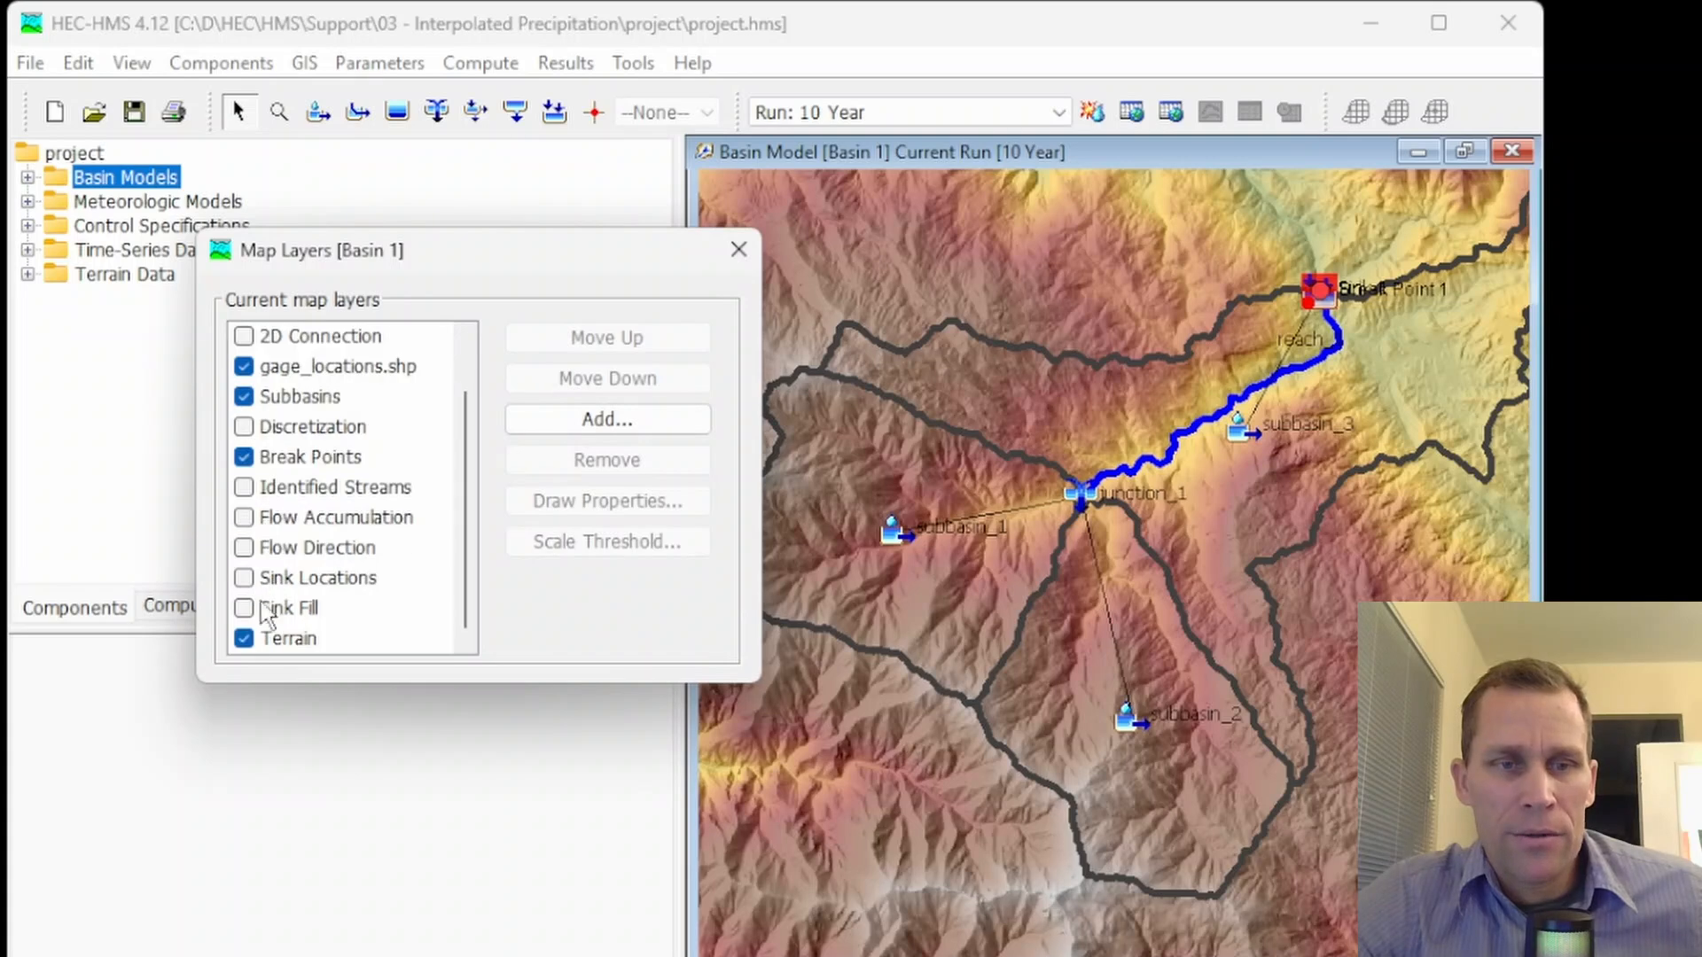
{"action": "left_click", "coordinate": [241, 649]}
{"action": "left_click", "coordinate": [241, 640]}
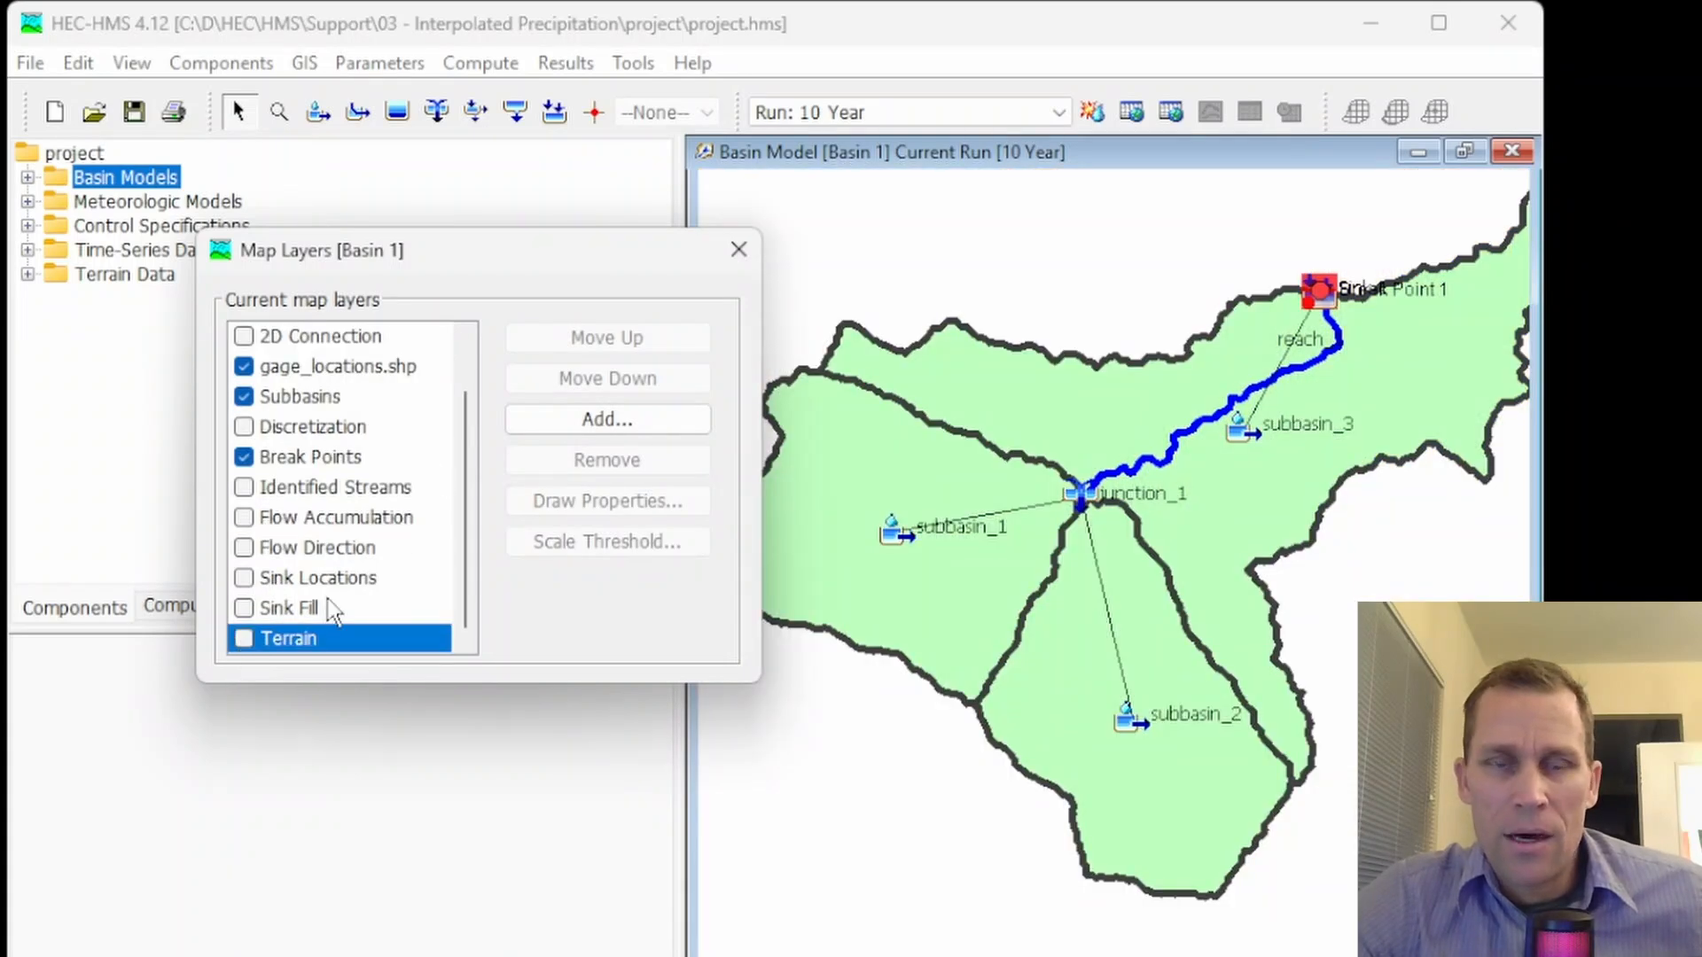
{"action": "left_click", "coordinate": [738, 251]}
{"action": "scroll", "coordinate": [886, 306], "scroll_direction": "down", "scroll_amount": 3}
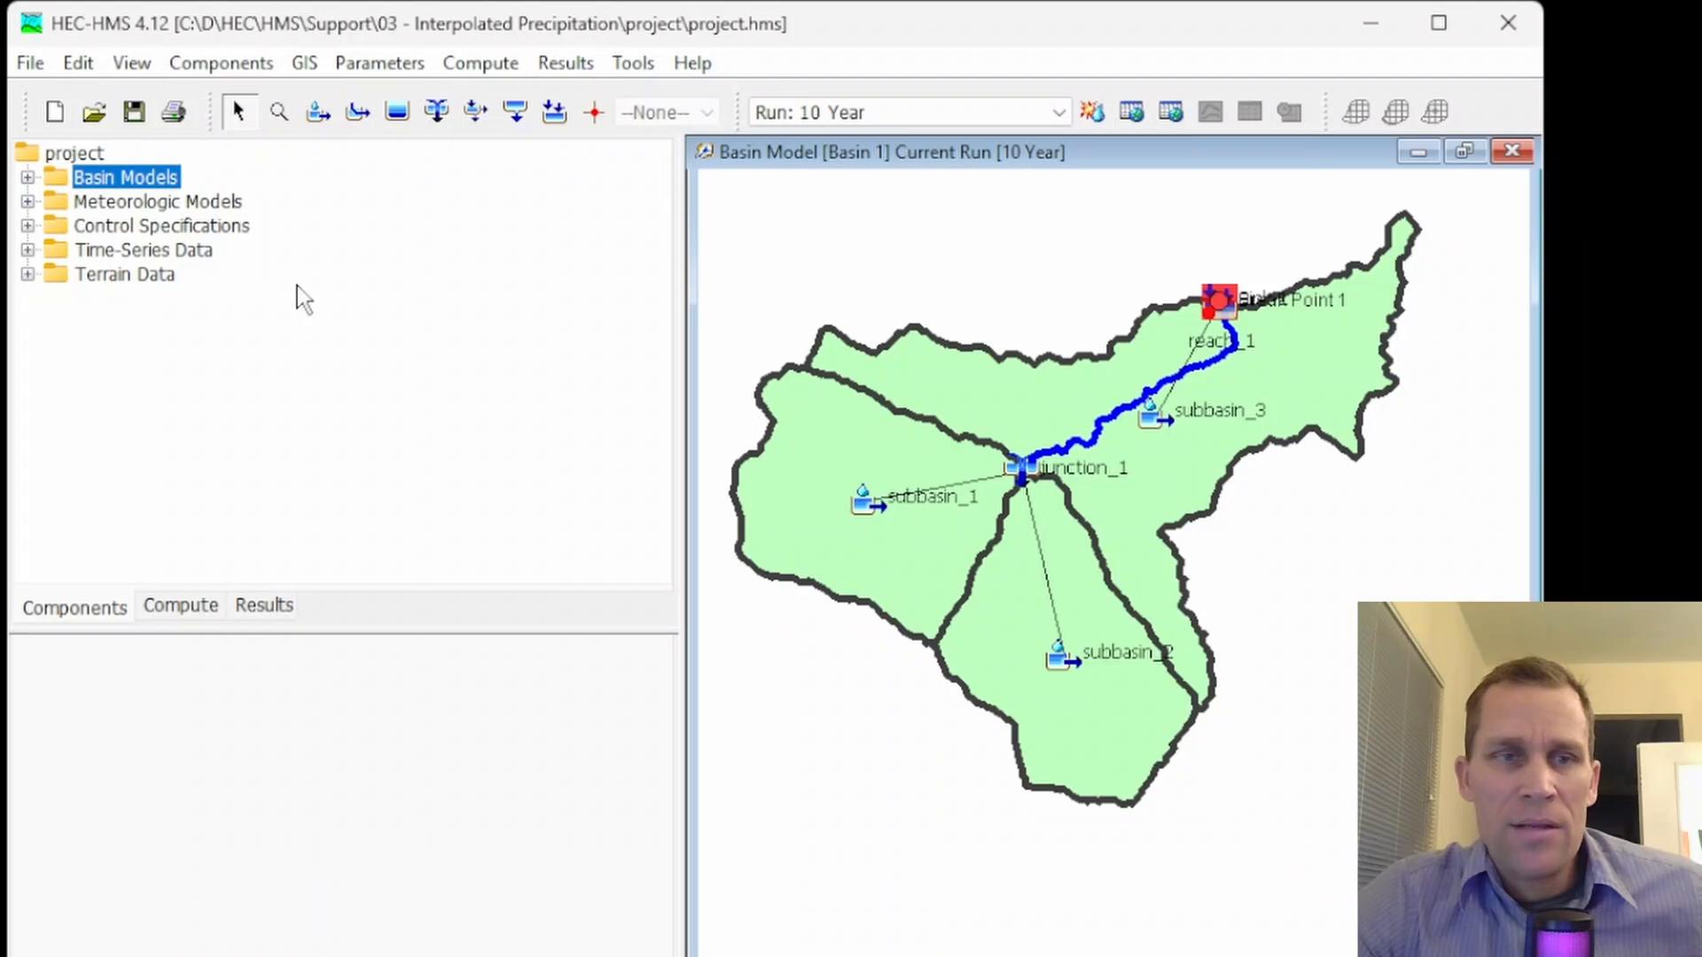
List the Basin 1 elements and examine the subbasins on the map together with the gage locations around them
{"action": "left_click", "coordinate": [28, 179]}
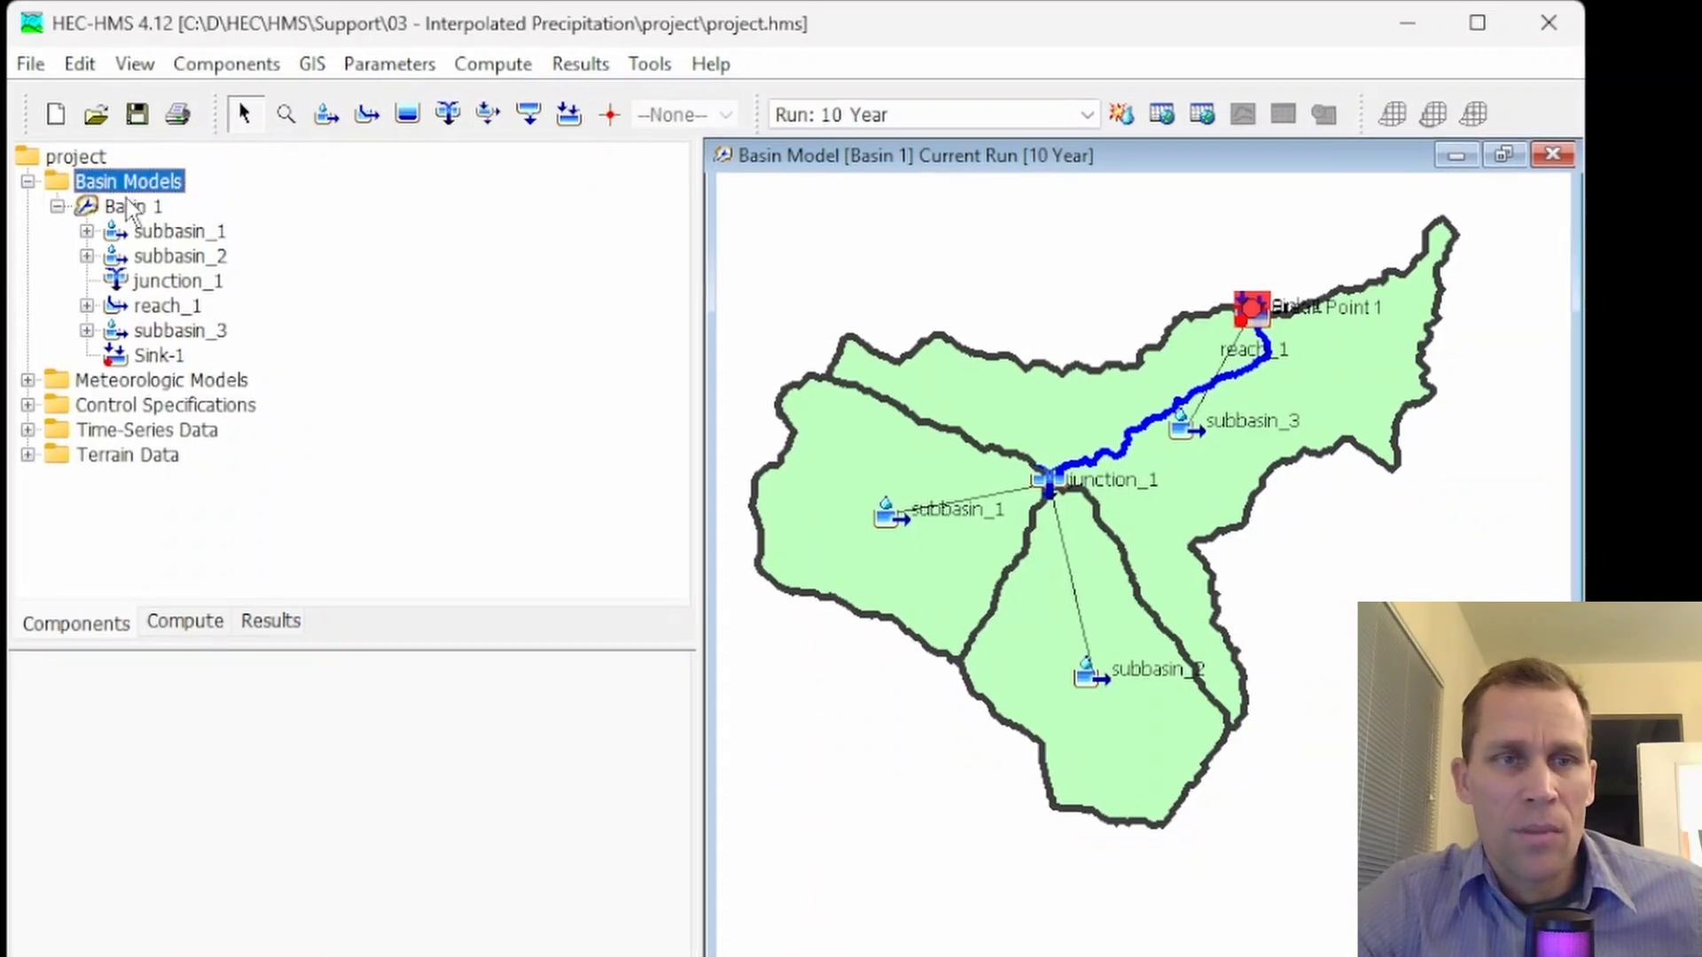
{"action": "left_click", "coordinate": [797, 524]}
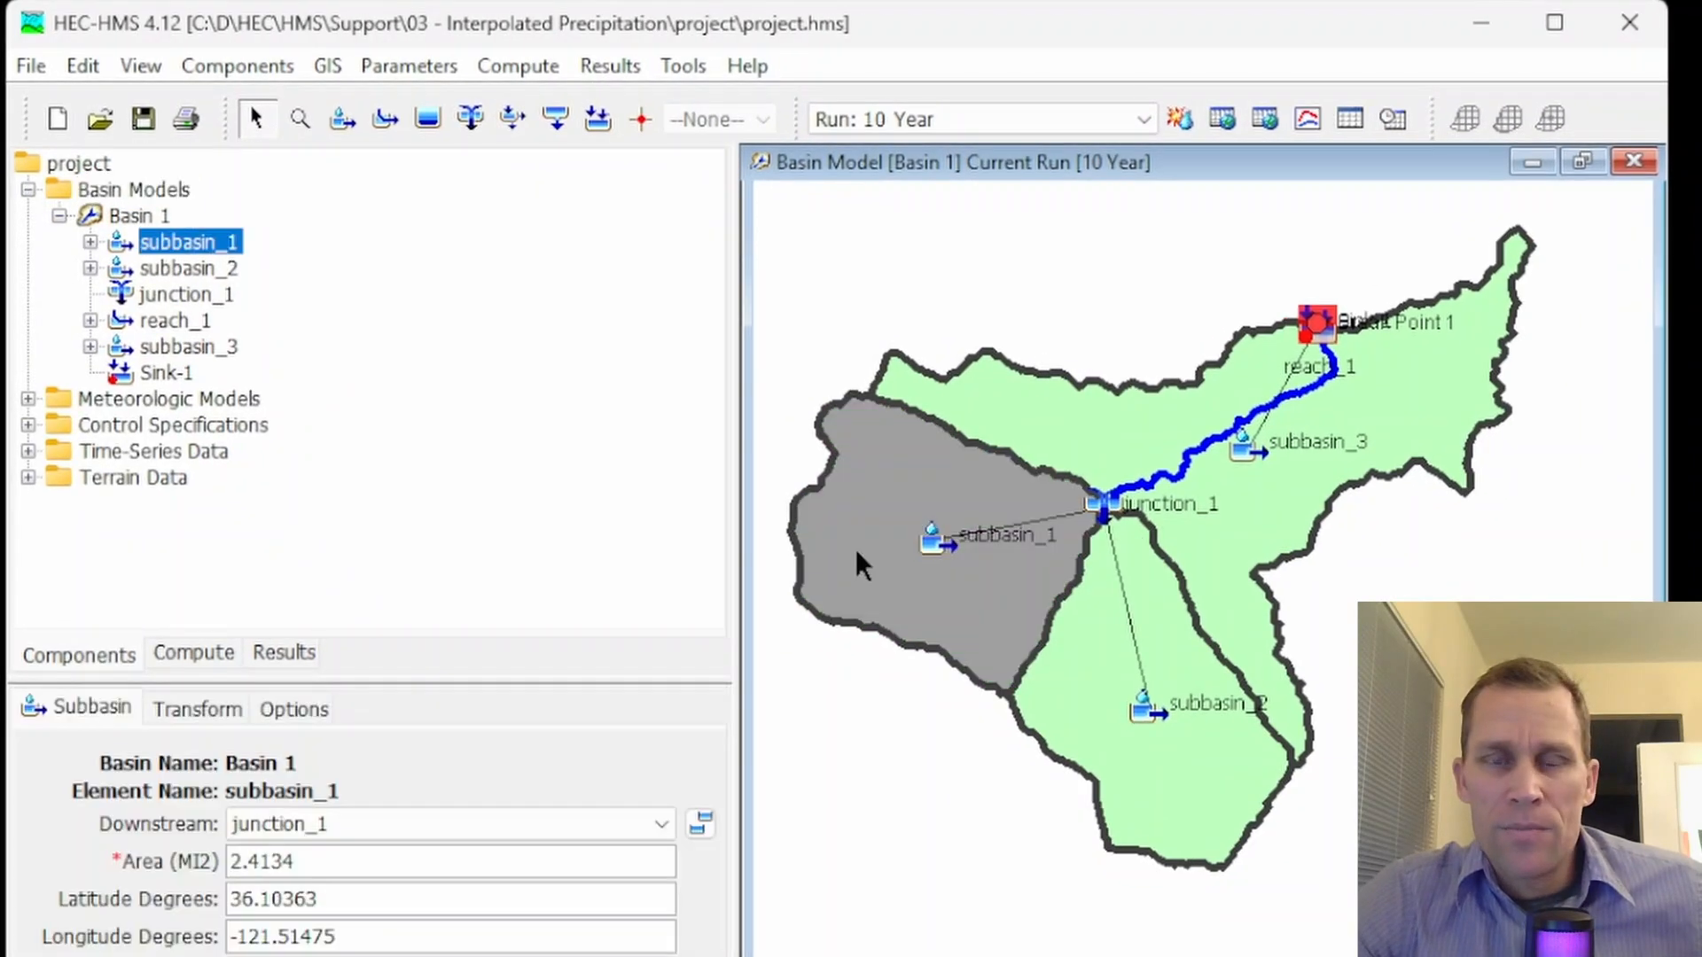
{"action": "left_click", "coordinate": [1098, 755]}
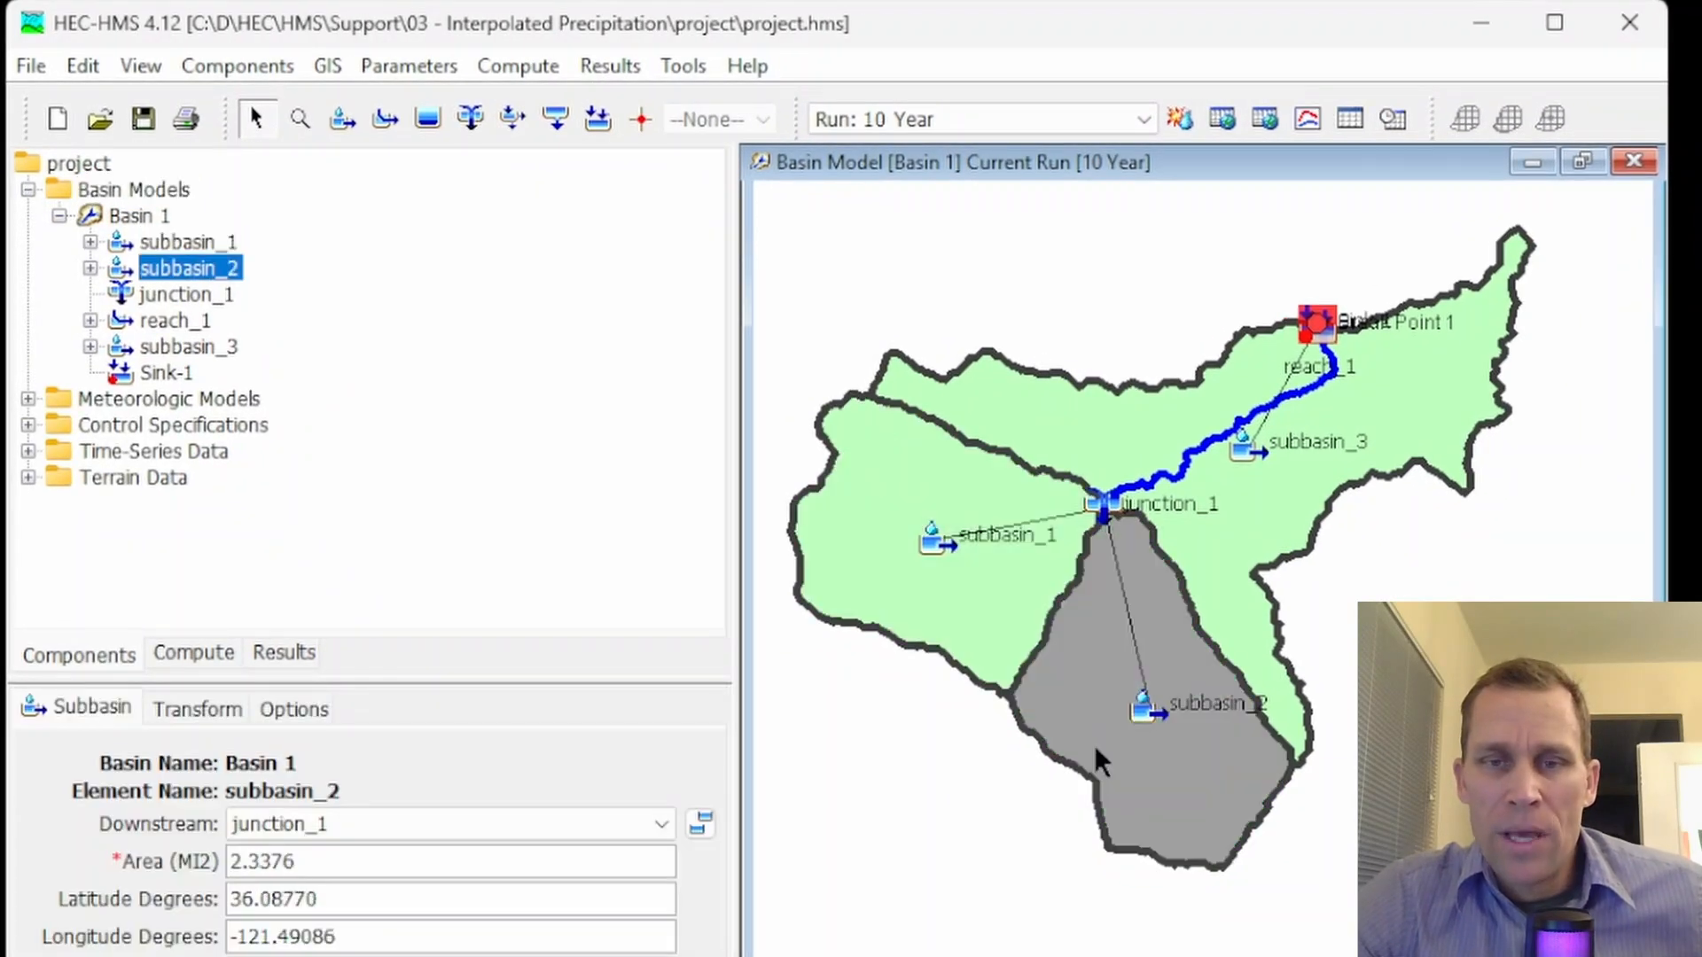
{"action": "left_click", "coordinate": [1257, 516]}
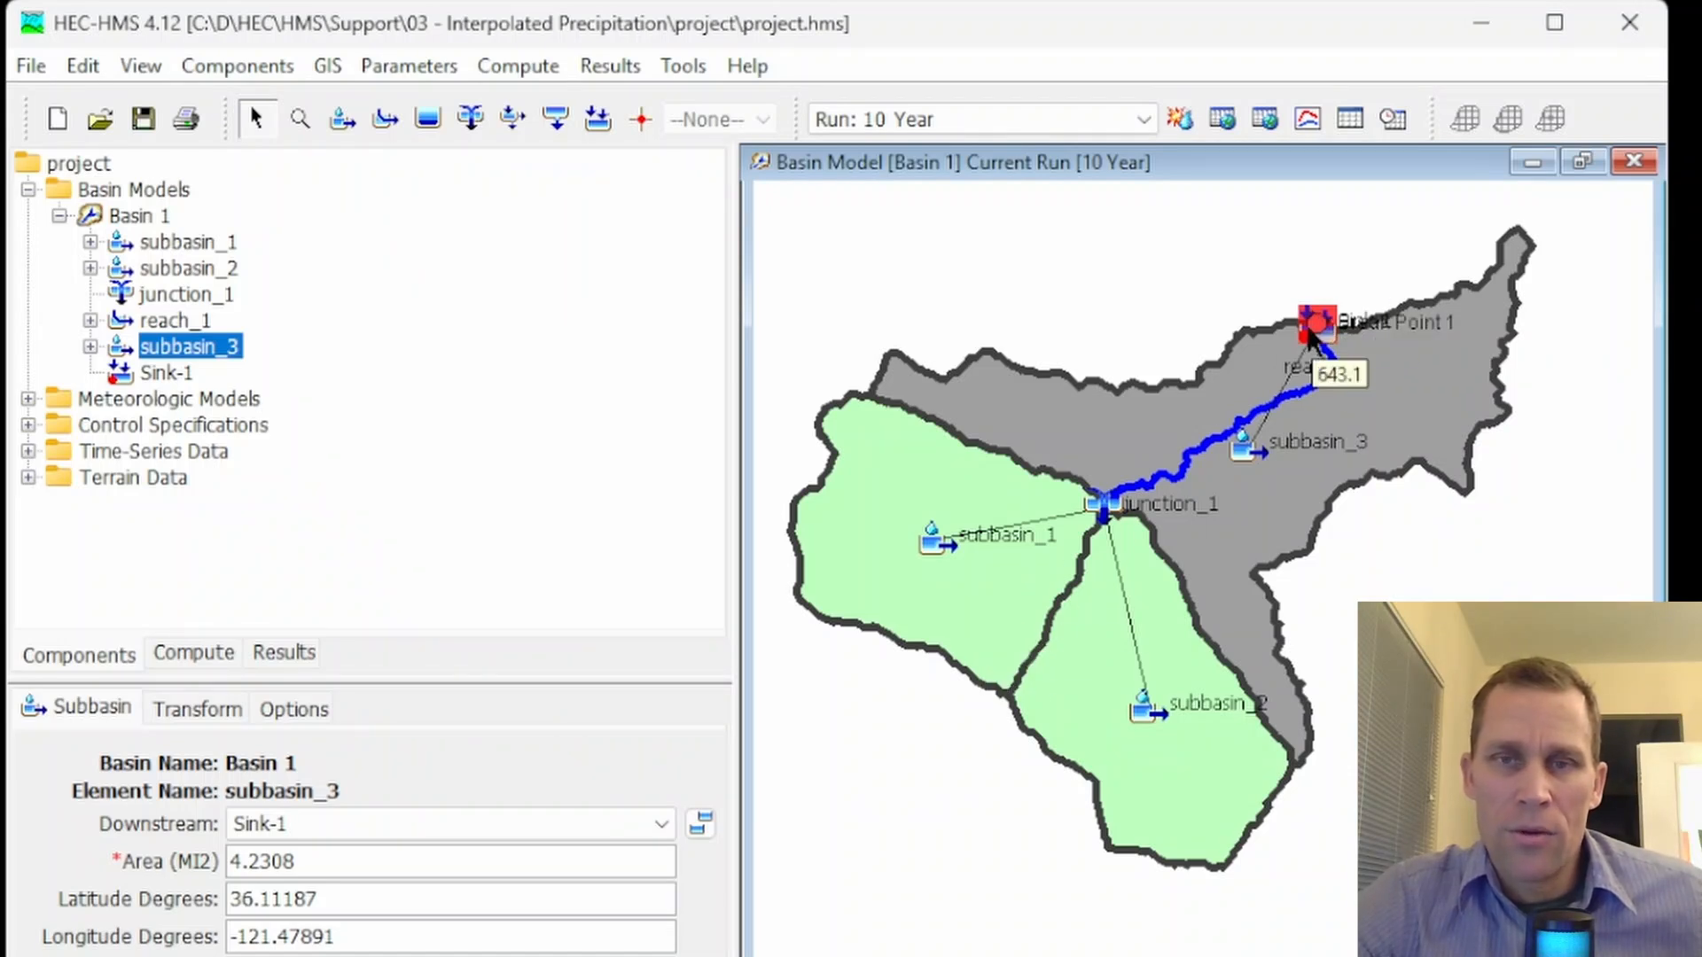
{"action": "scroll", "coordinate": [1259, 354], "scroll_direction": "down", "scroll_amount": 2}
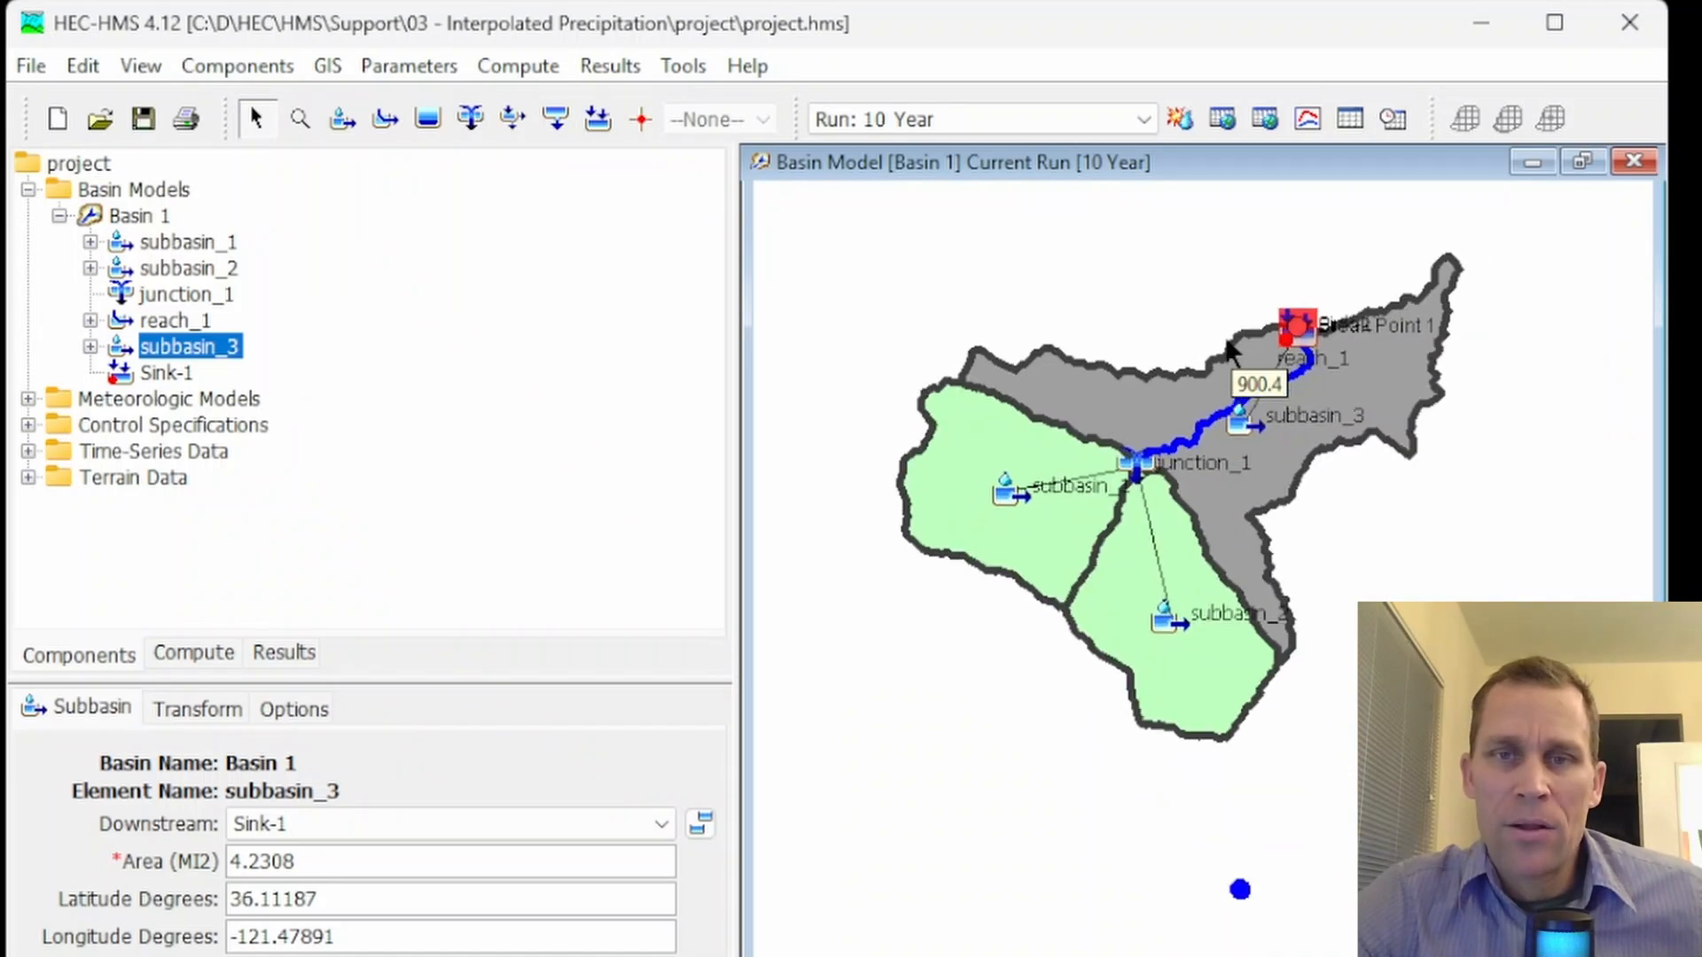
{"action": "scroll", "coordinate": [1227, 350], "scroll_direction": "down", "scroll_amount": 3}
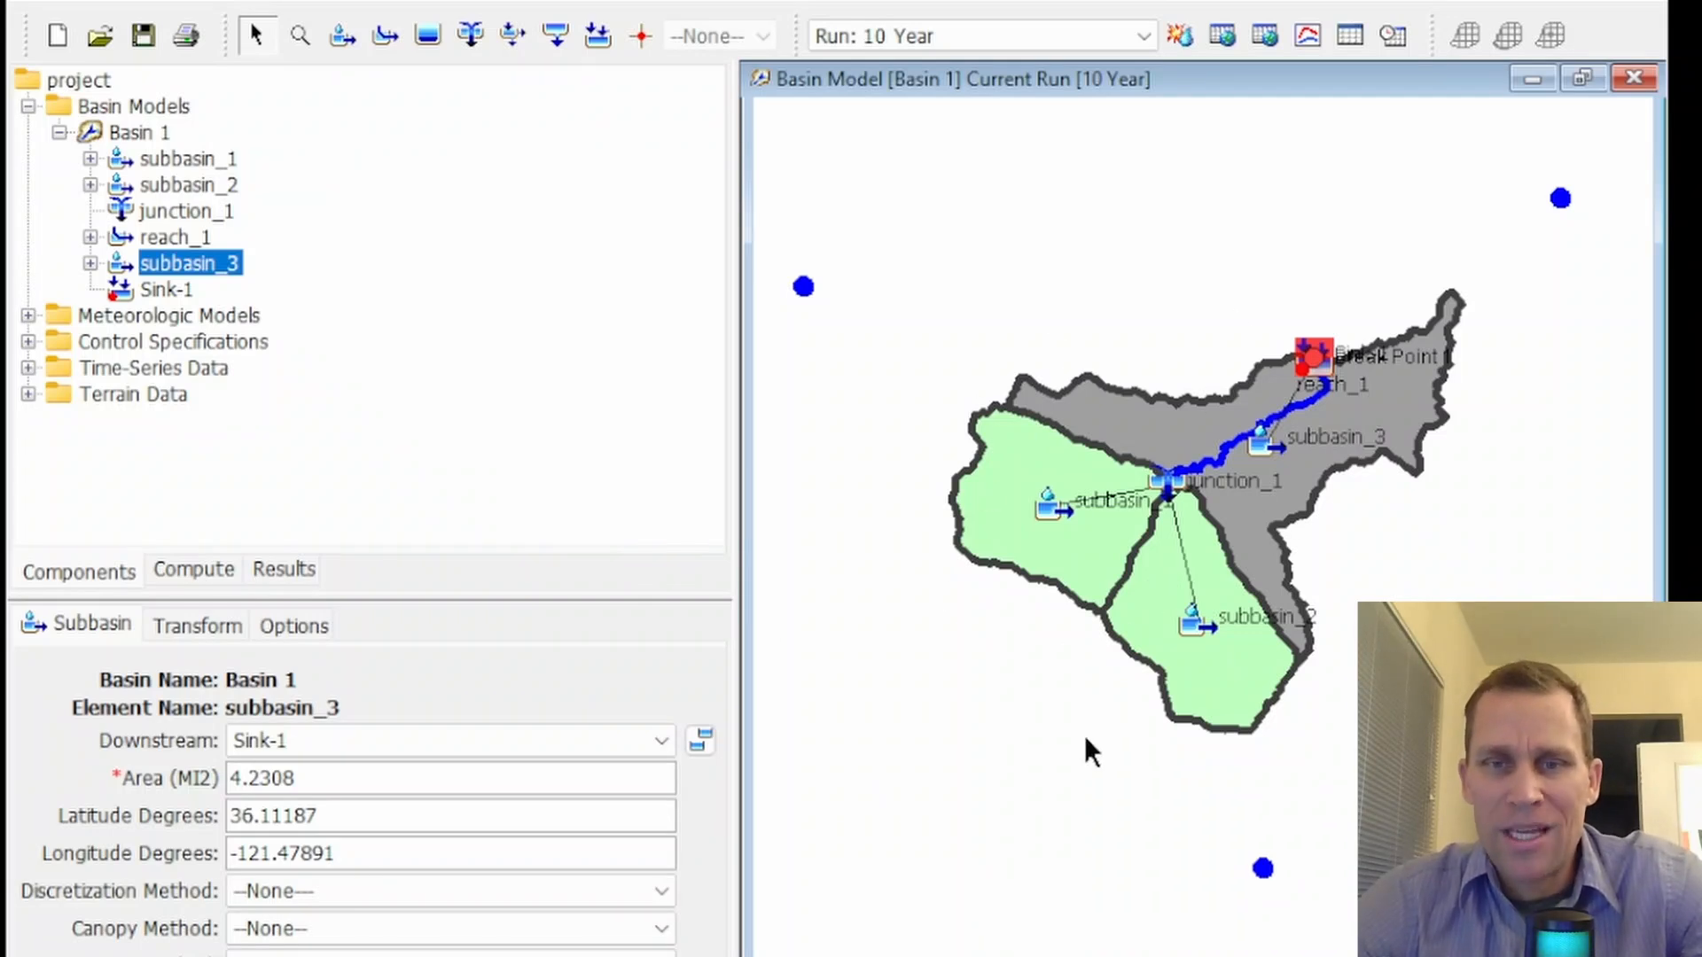
Select subbasin_1, subbasin_2 and subbasin_3 in turn on the map to compare their positions with the surrounding gages
{"action": "mouse_move", "coordinate": [1086, 738]}
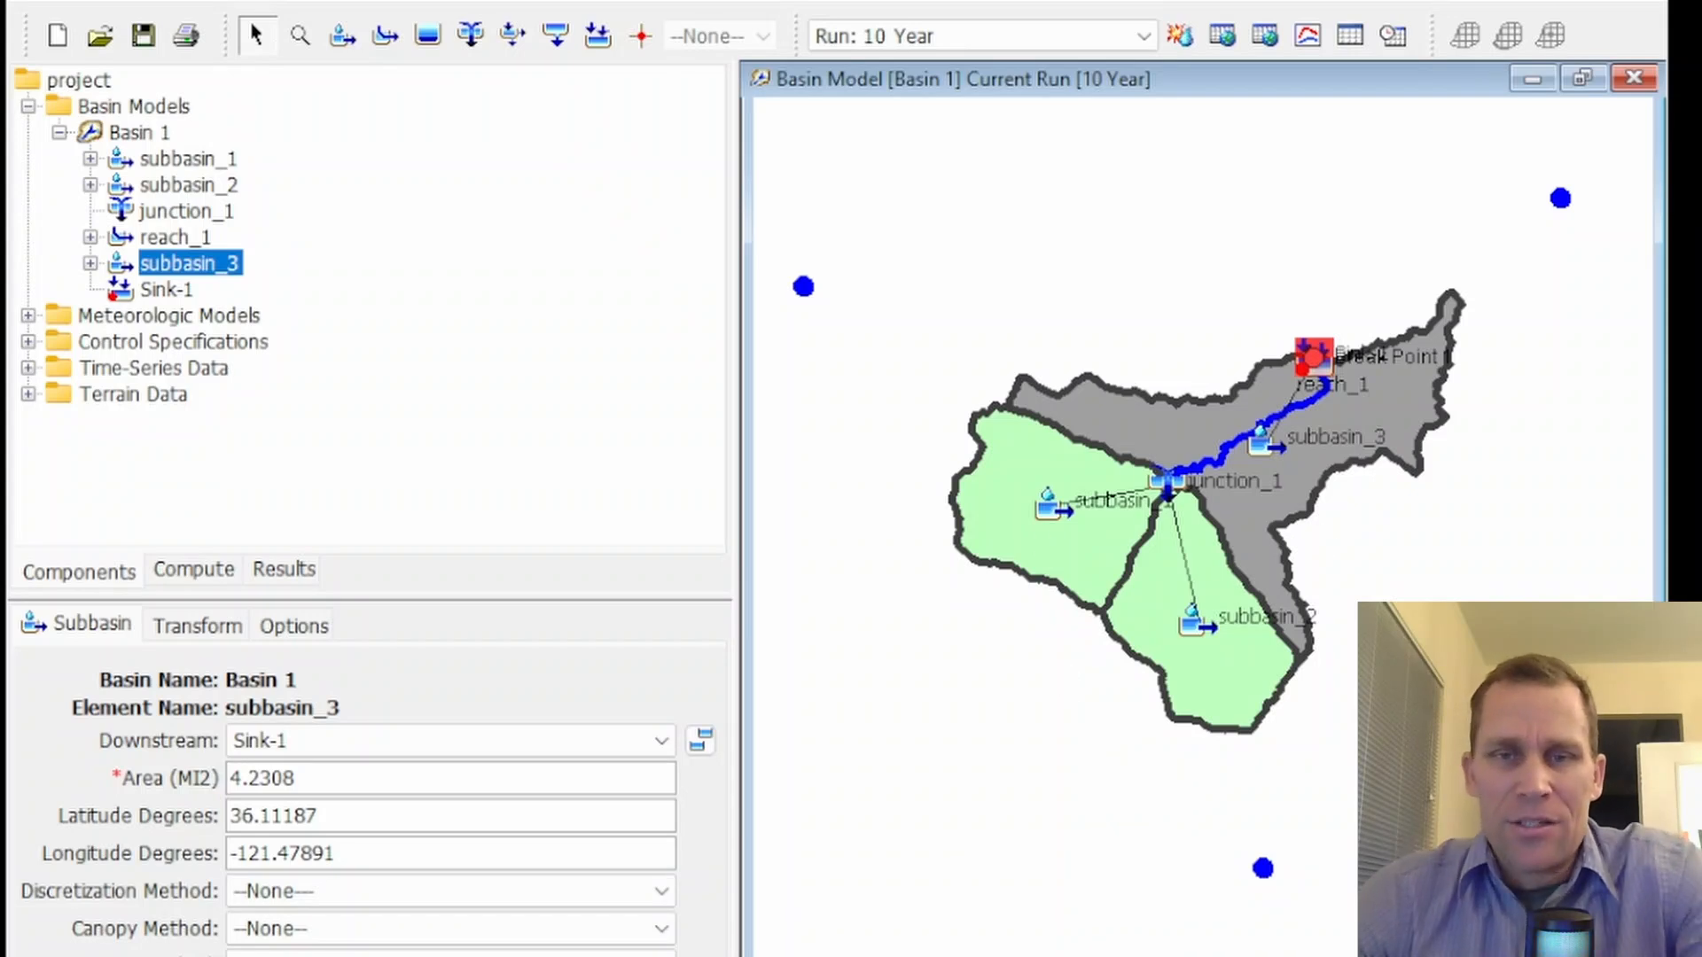
{"action": "left_click", "coordinate": [1006, 504]}
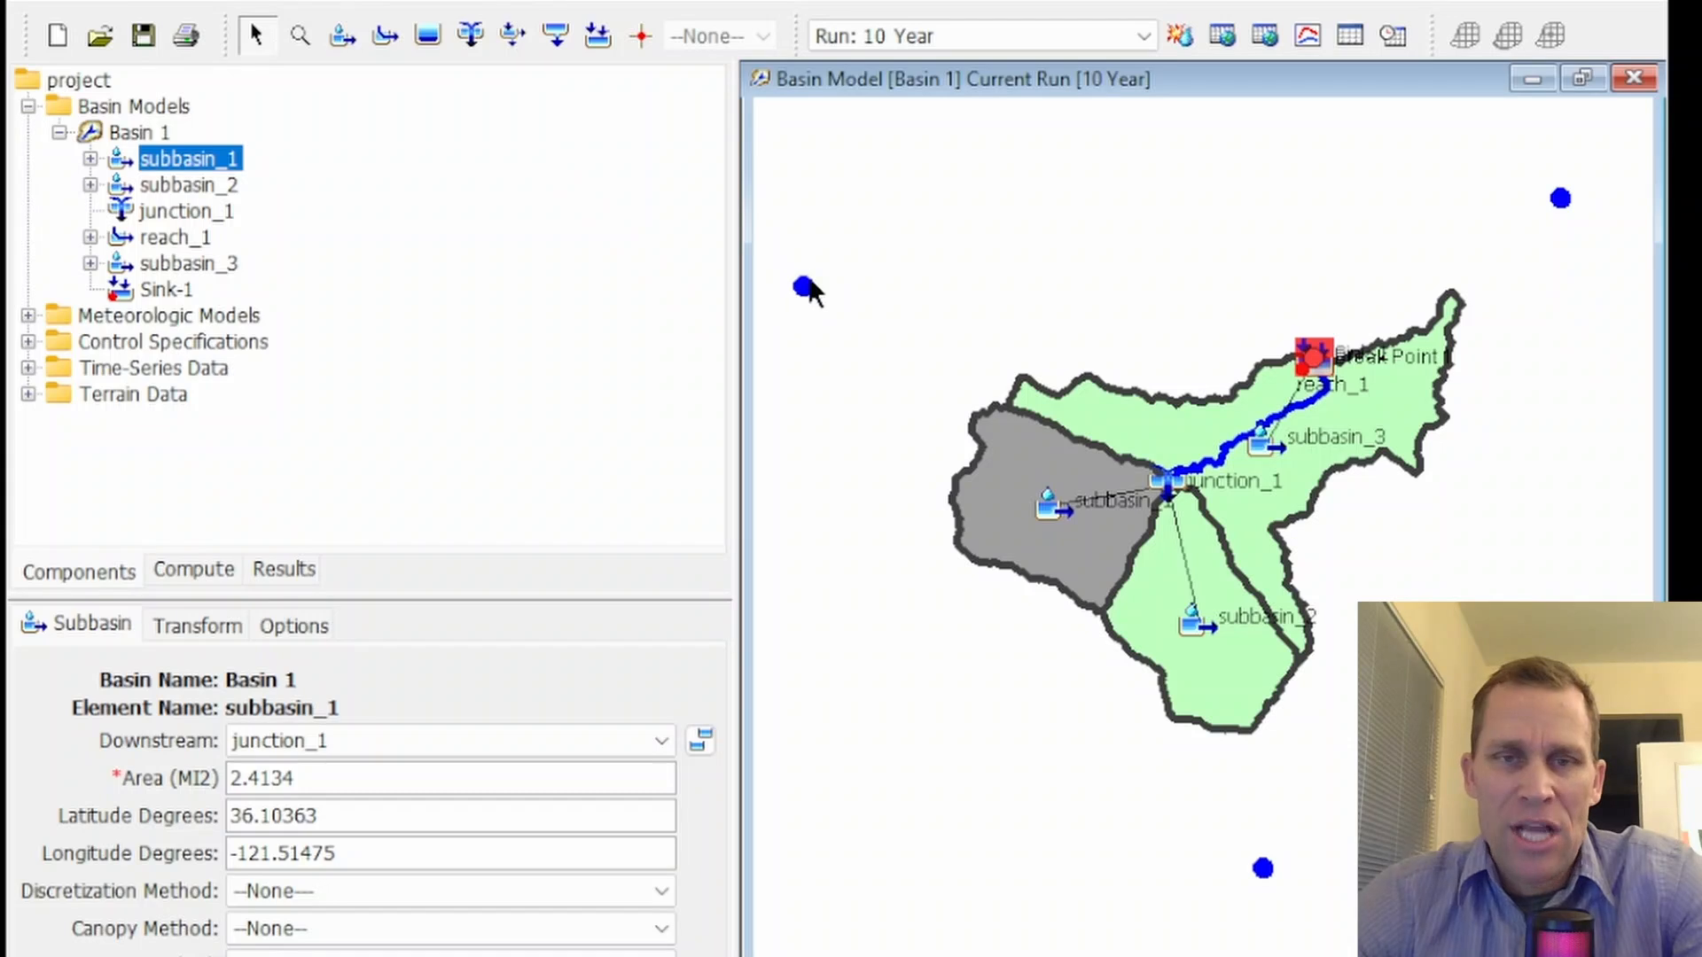
{"action": "left_click", "coordinate": [1198, 665]}
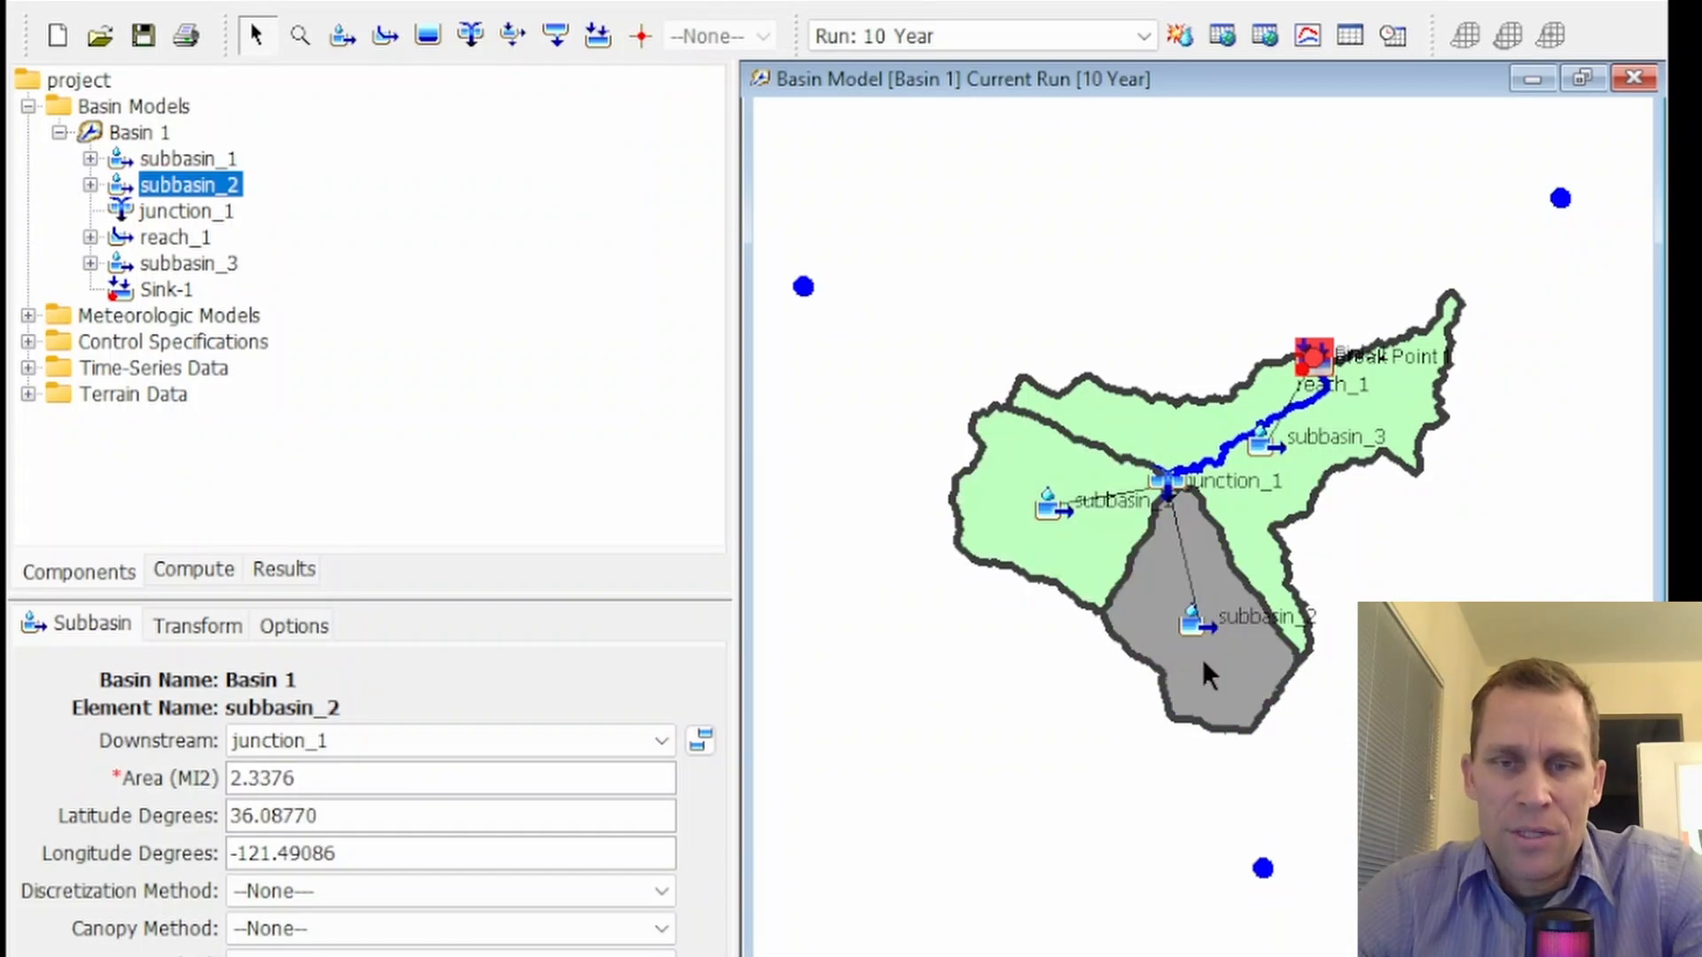
{"action": "left_click", "coordinate": [1318, 483]}
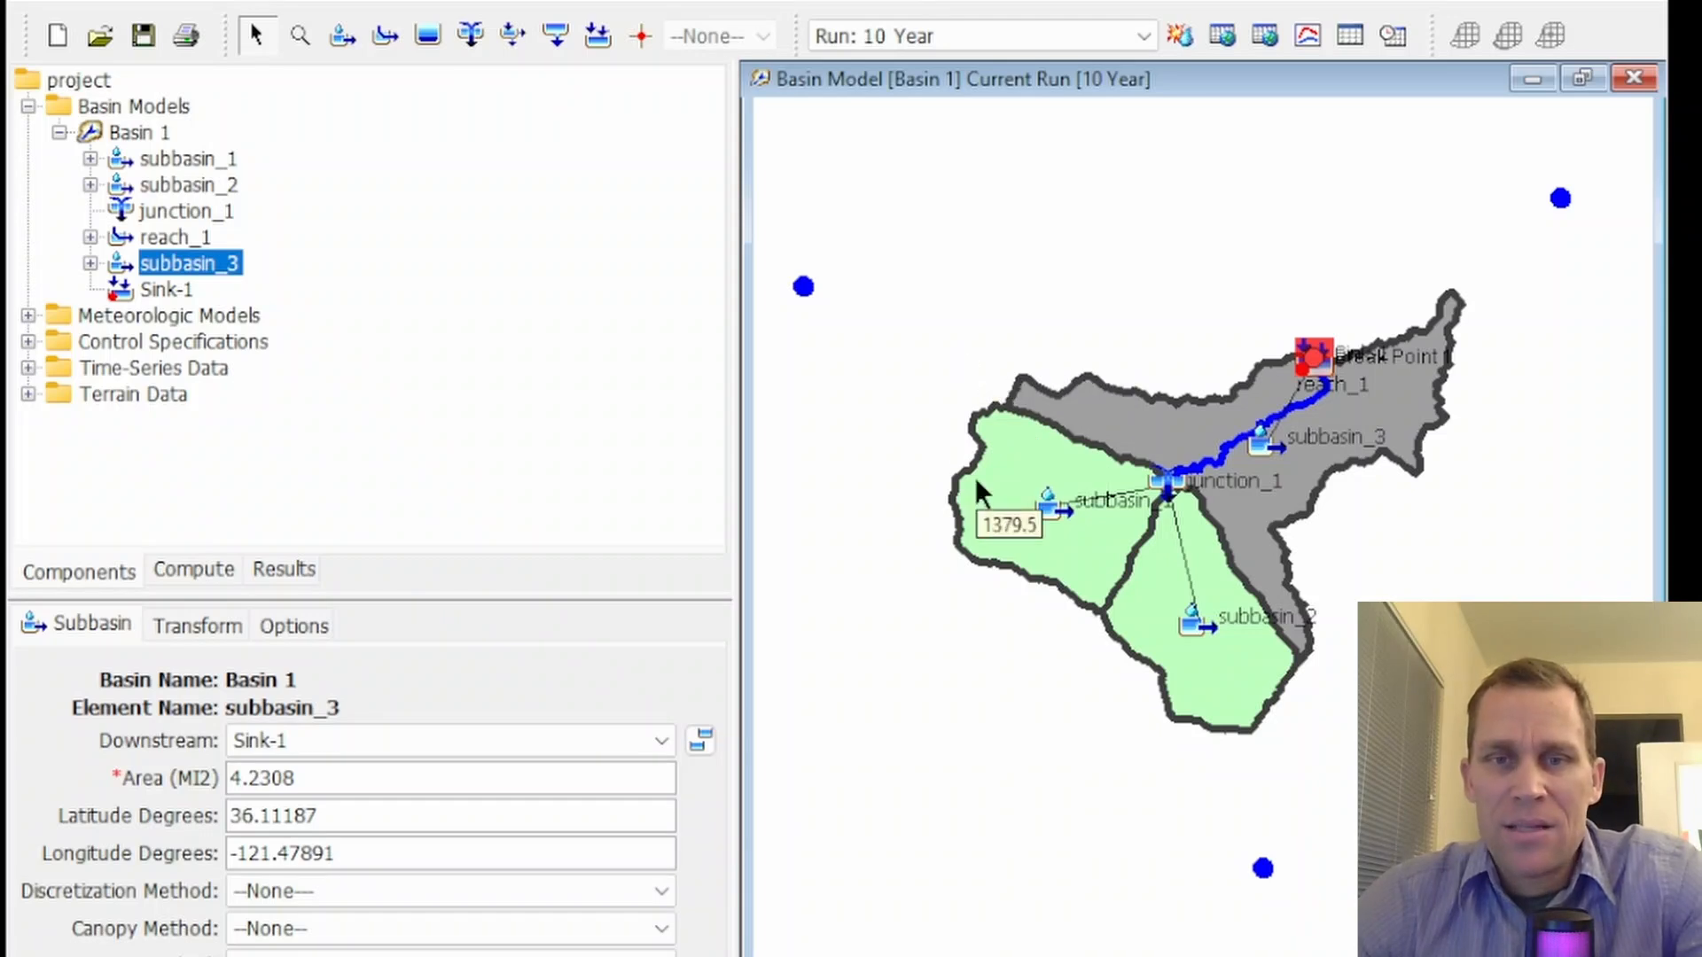
{"action": "left_click", "coordinate": [1015, 474]}
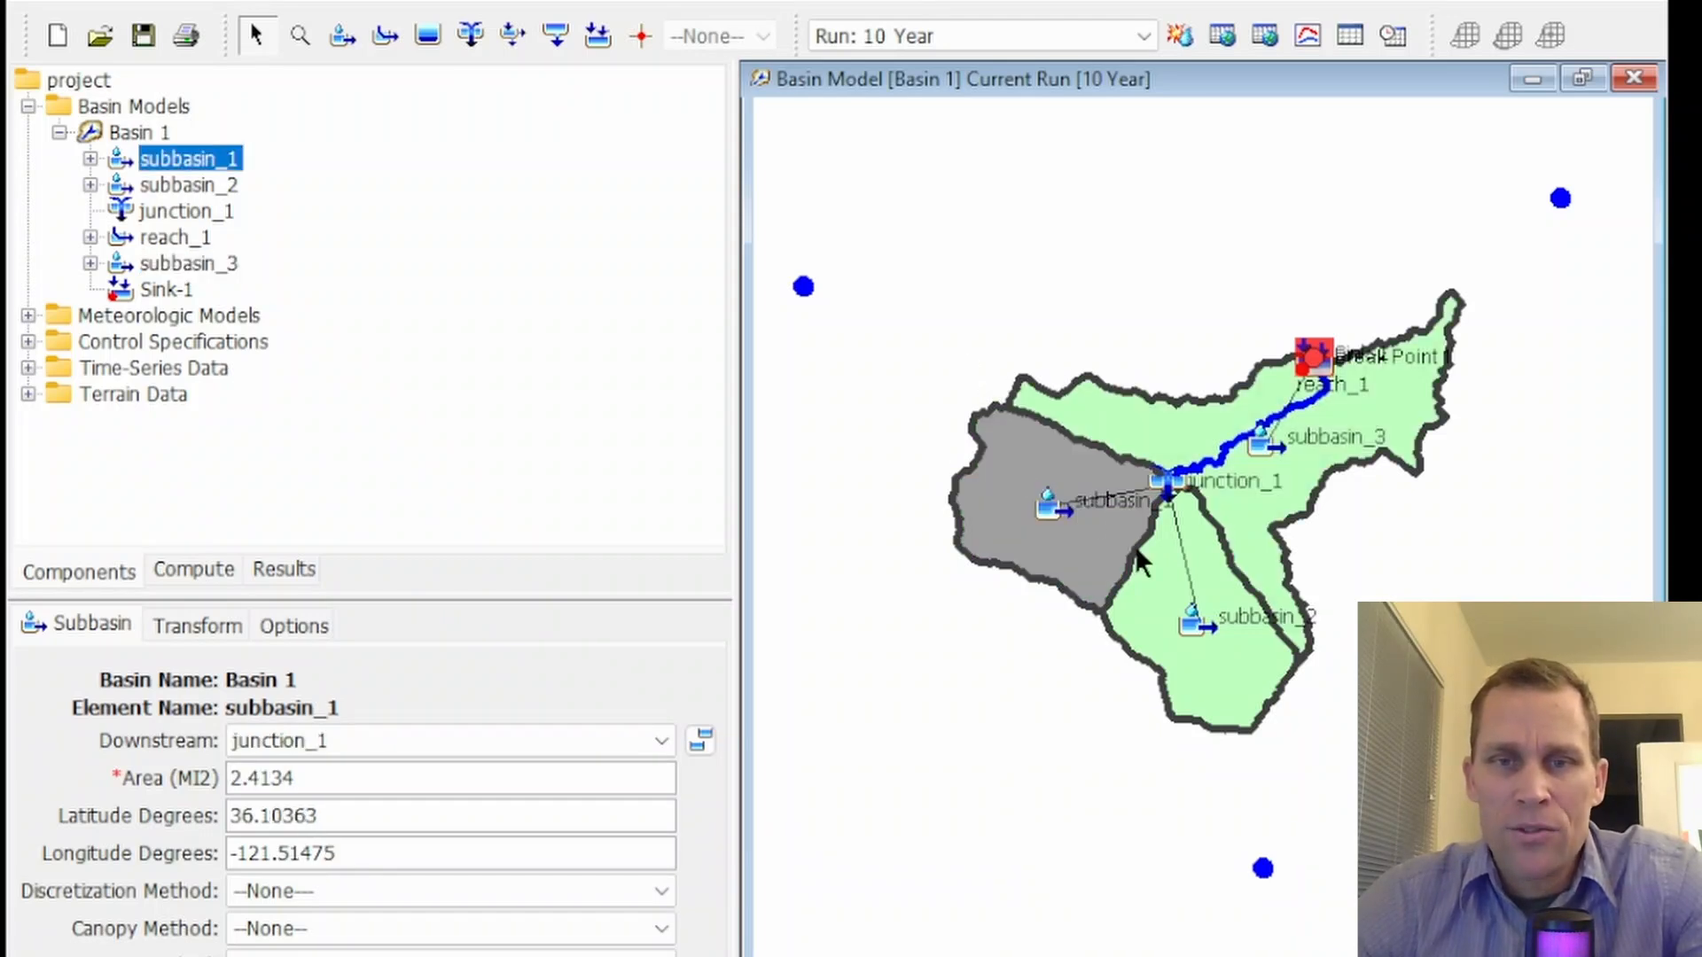
{"action": "left_click", "coordinate": [1172, 592]}
{"action": "left_click", "coordinate": [1272, 505]}
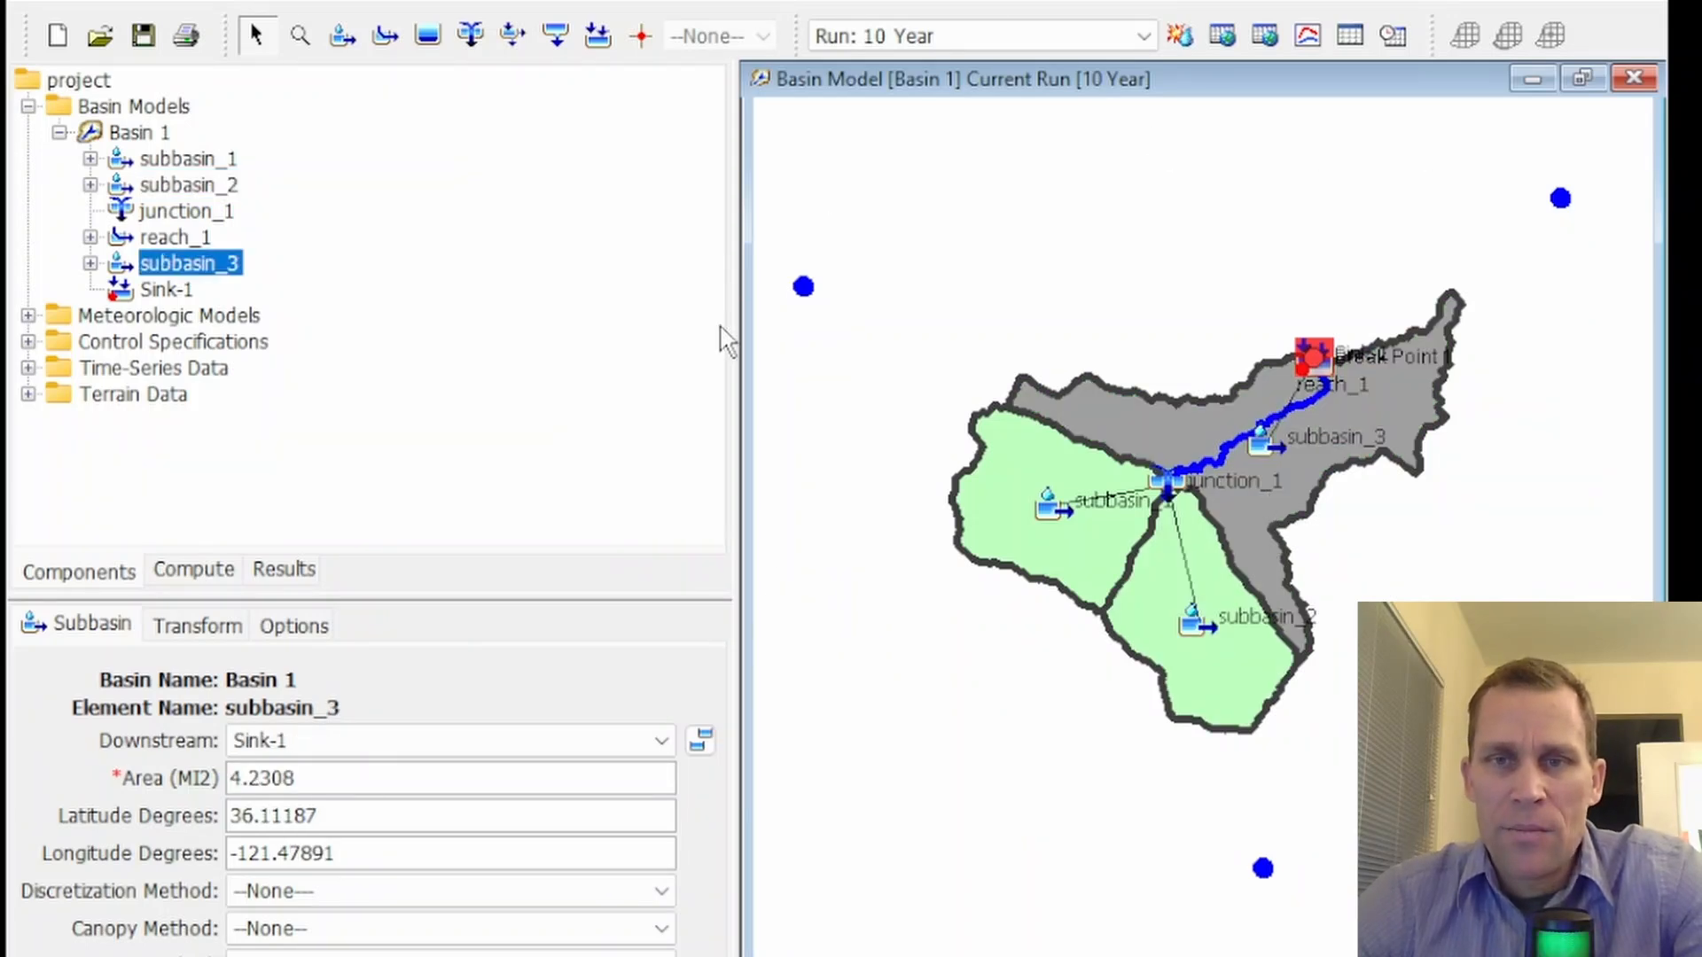
{"action": "left_click", "coordinate": [1157, 610]}
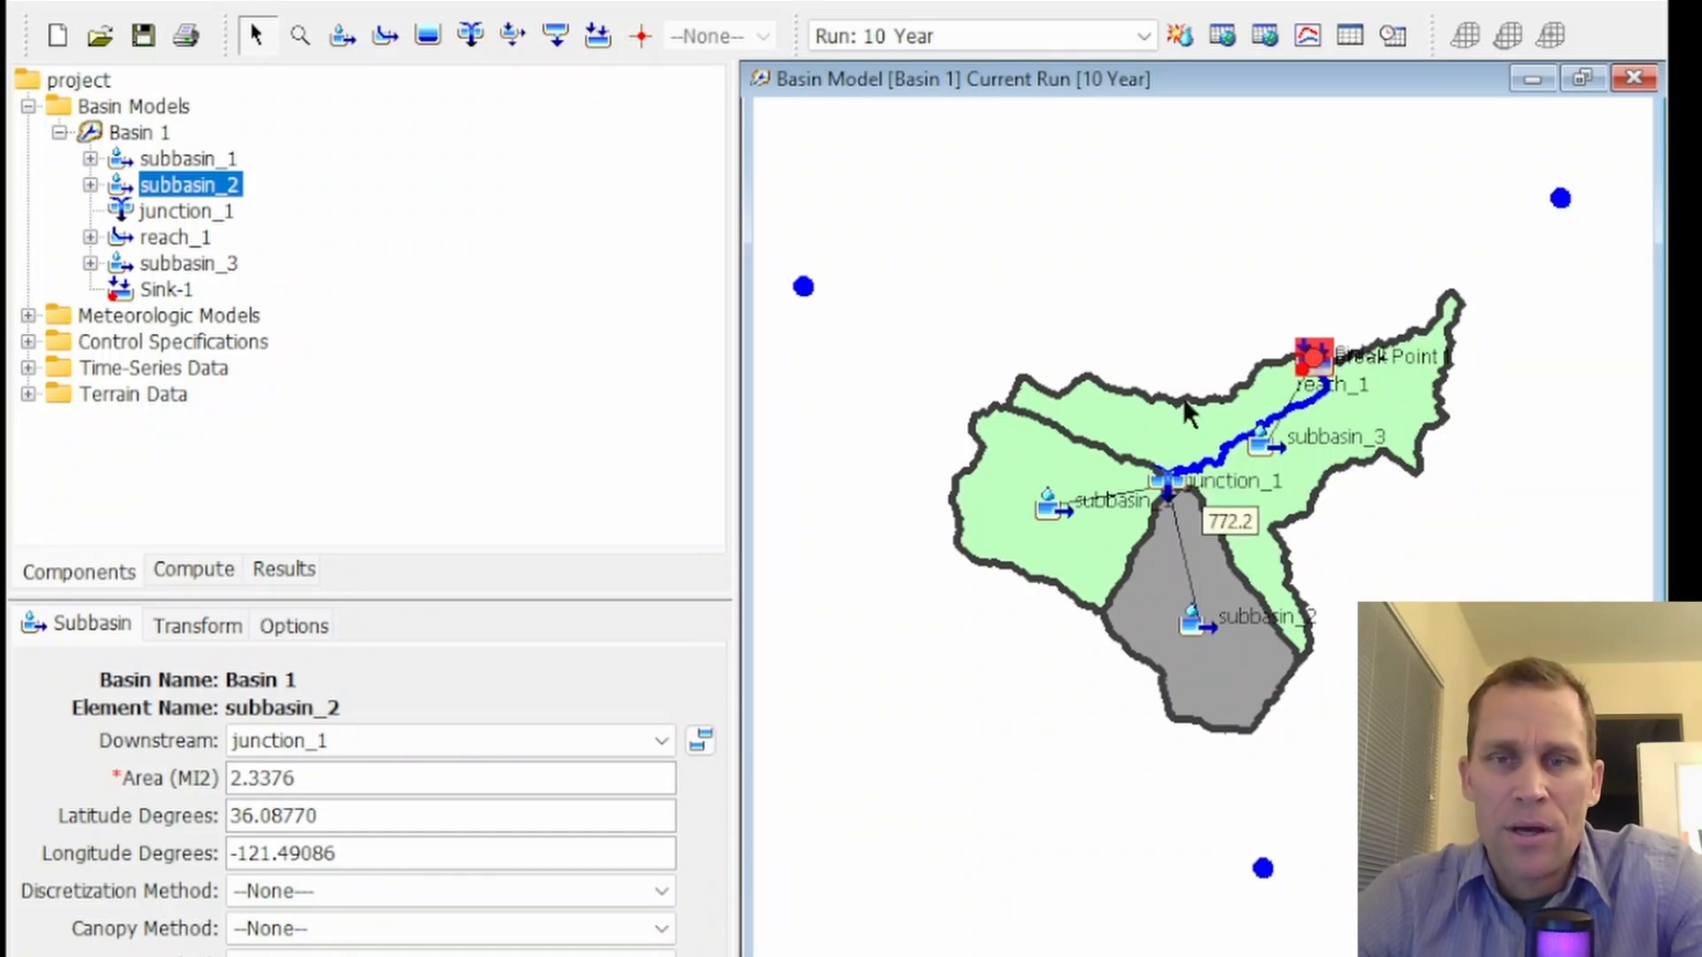
{"action": "scroll", "coordinate": [1218, 465], "scroll_direction": "up", "scroll_amount": 1}
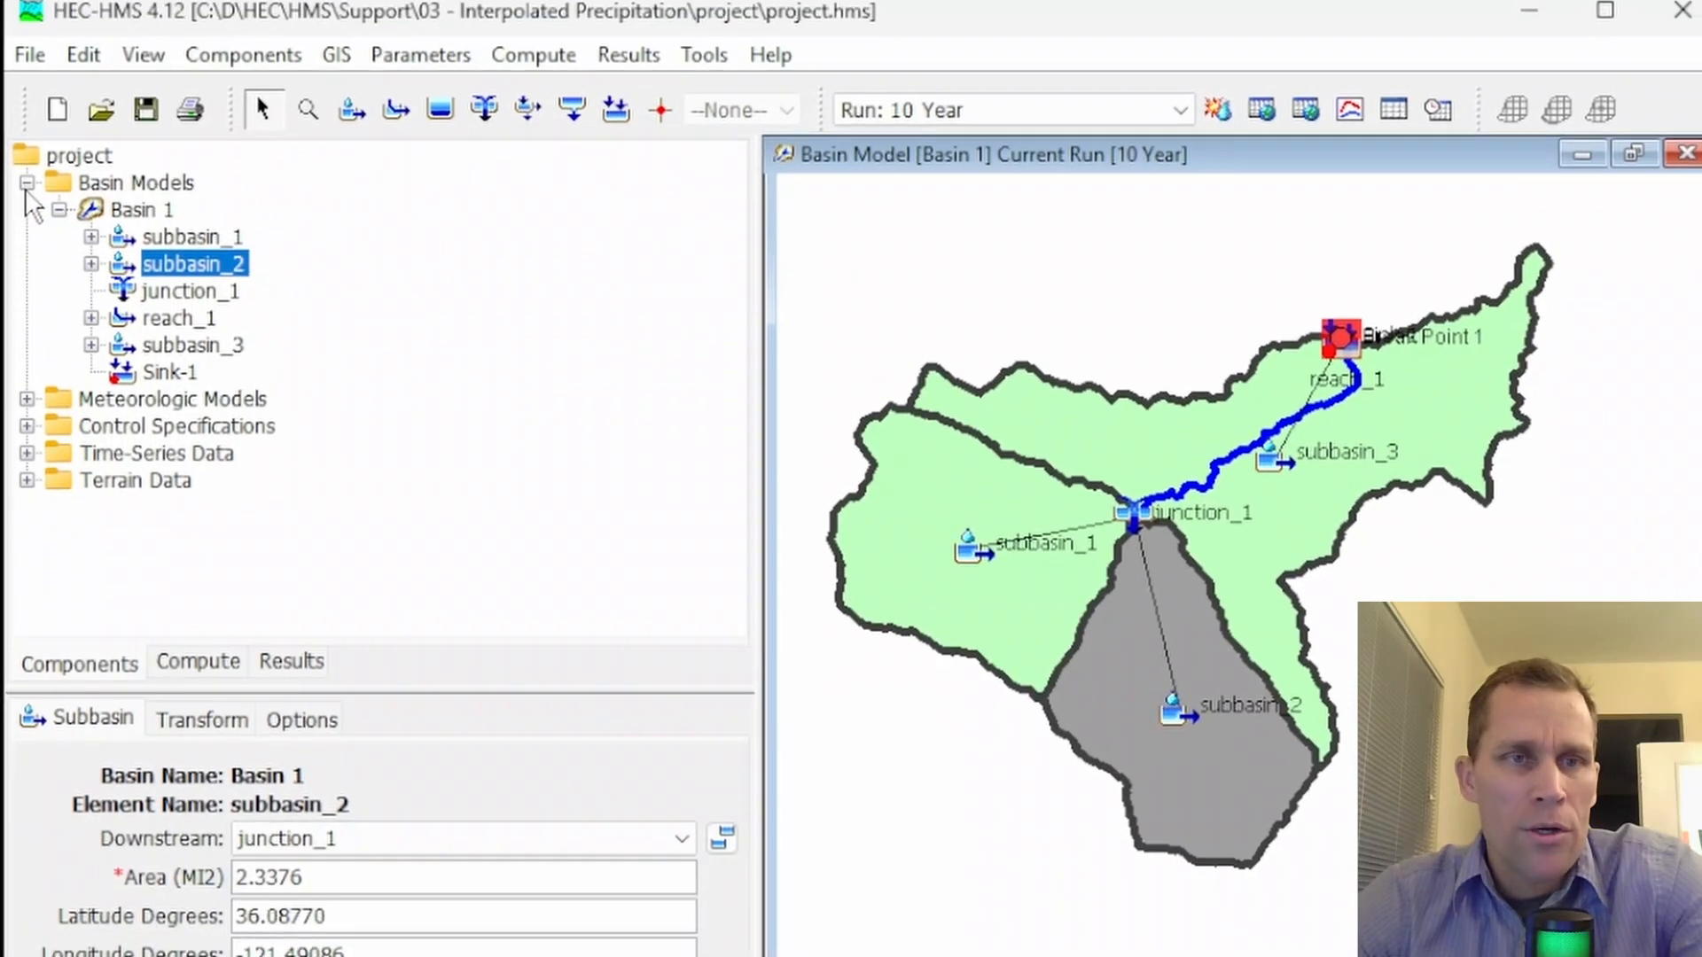
Collapse the basin models and inspect the 10 Year and 100 Year meteorologic models
{"action": "left_click", "coordinate": [28, 107]}
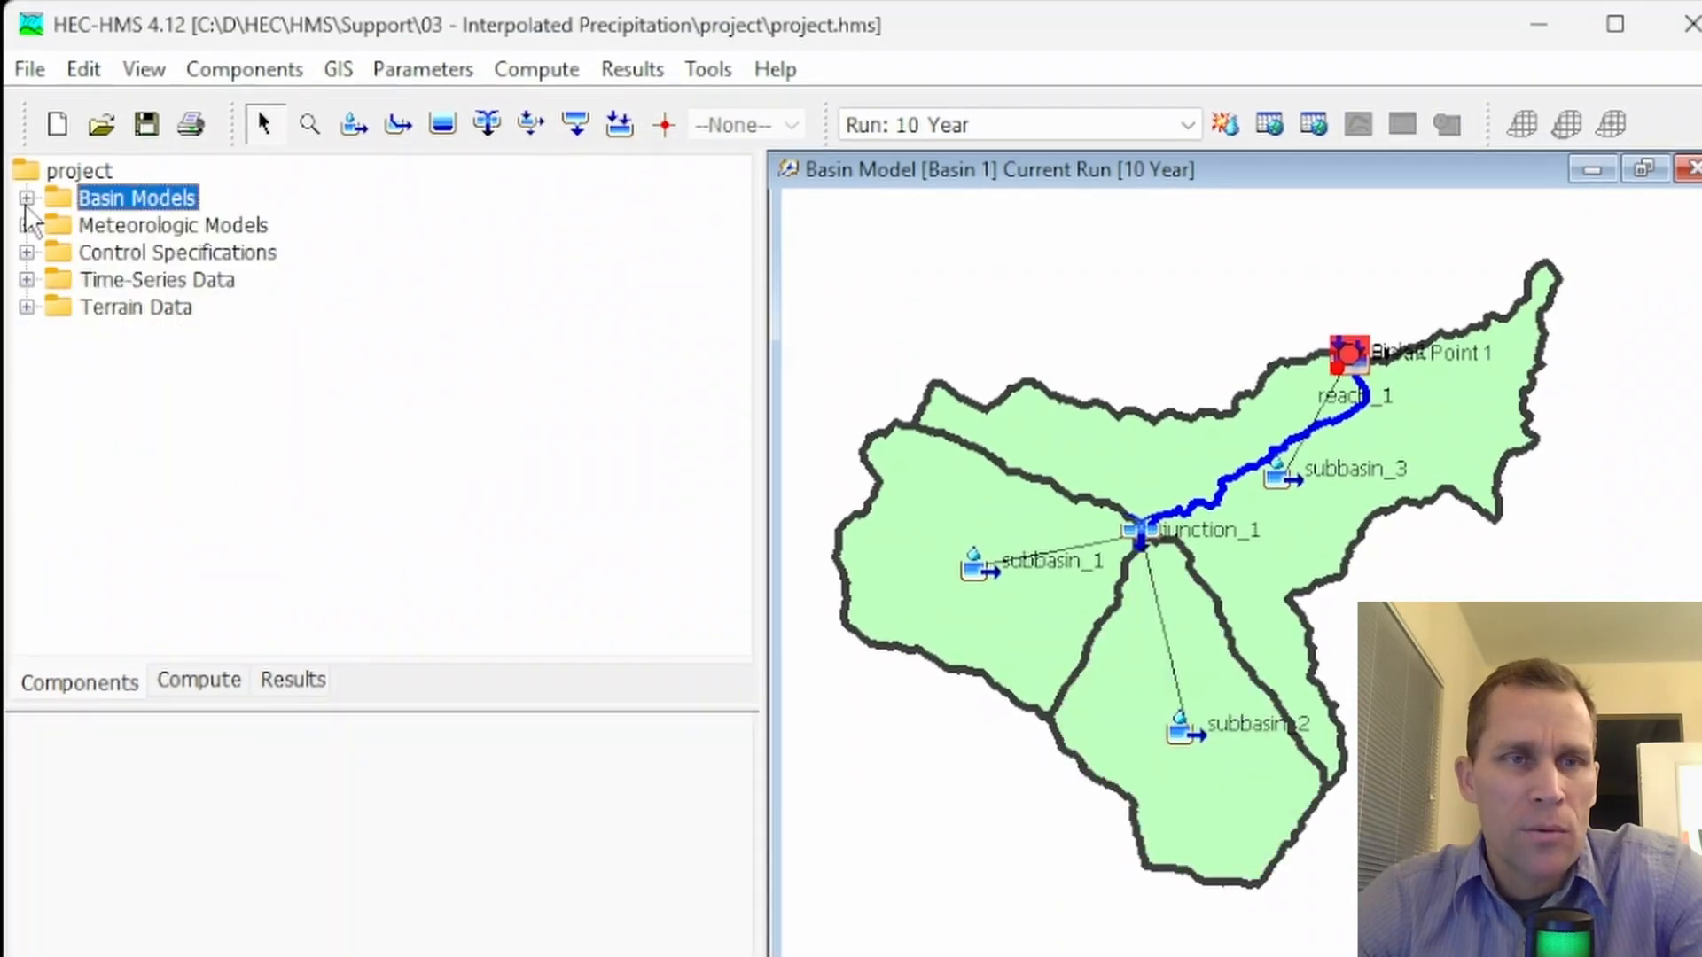
{"action": "left_click", "coordinate": [27, 226]}
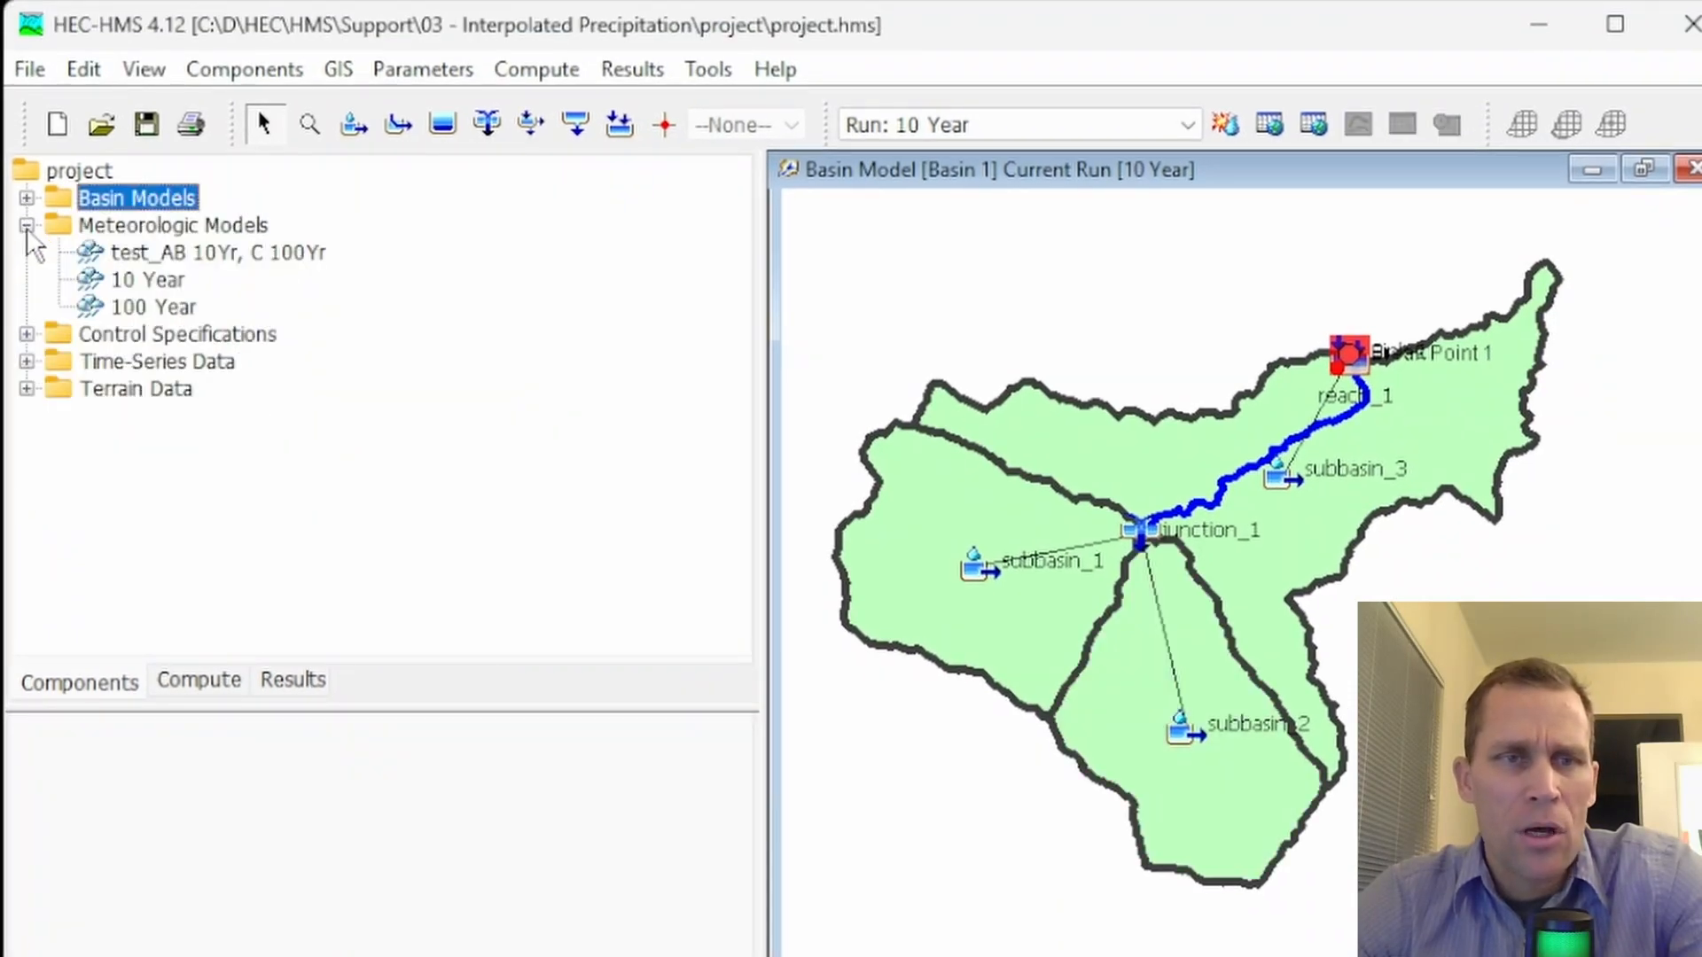
{"action": "double_click", "coordinate": [164, 282]}
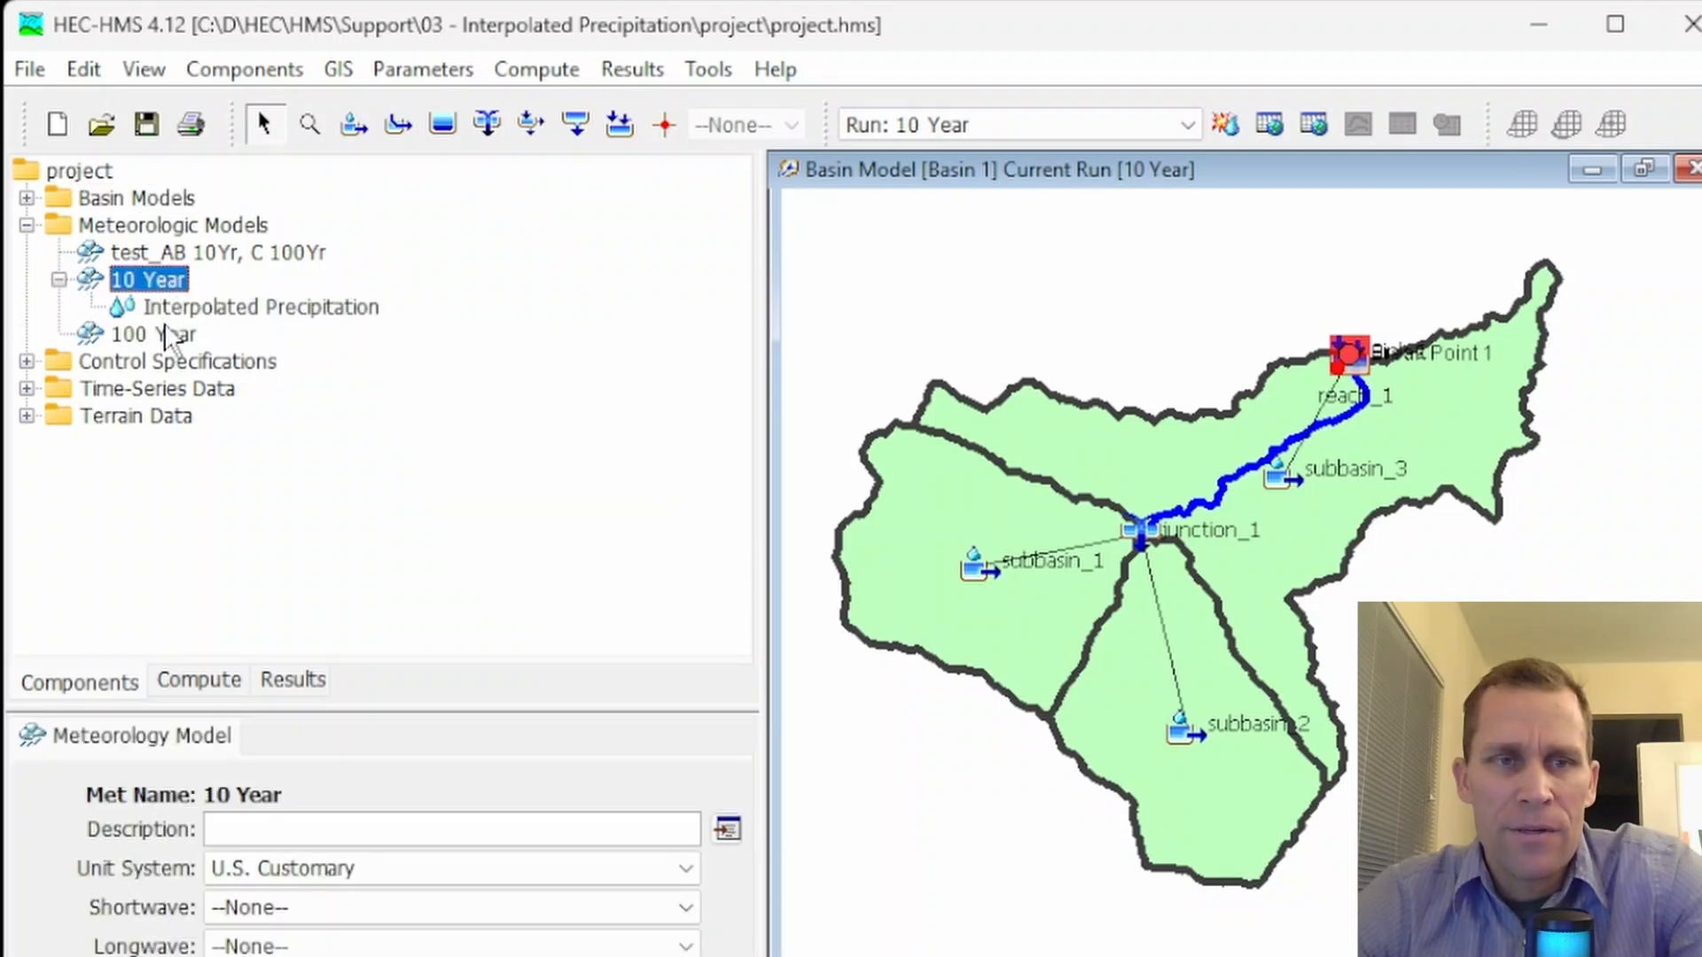
{"action": "double_click", "coordinate": [165, 337]}
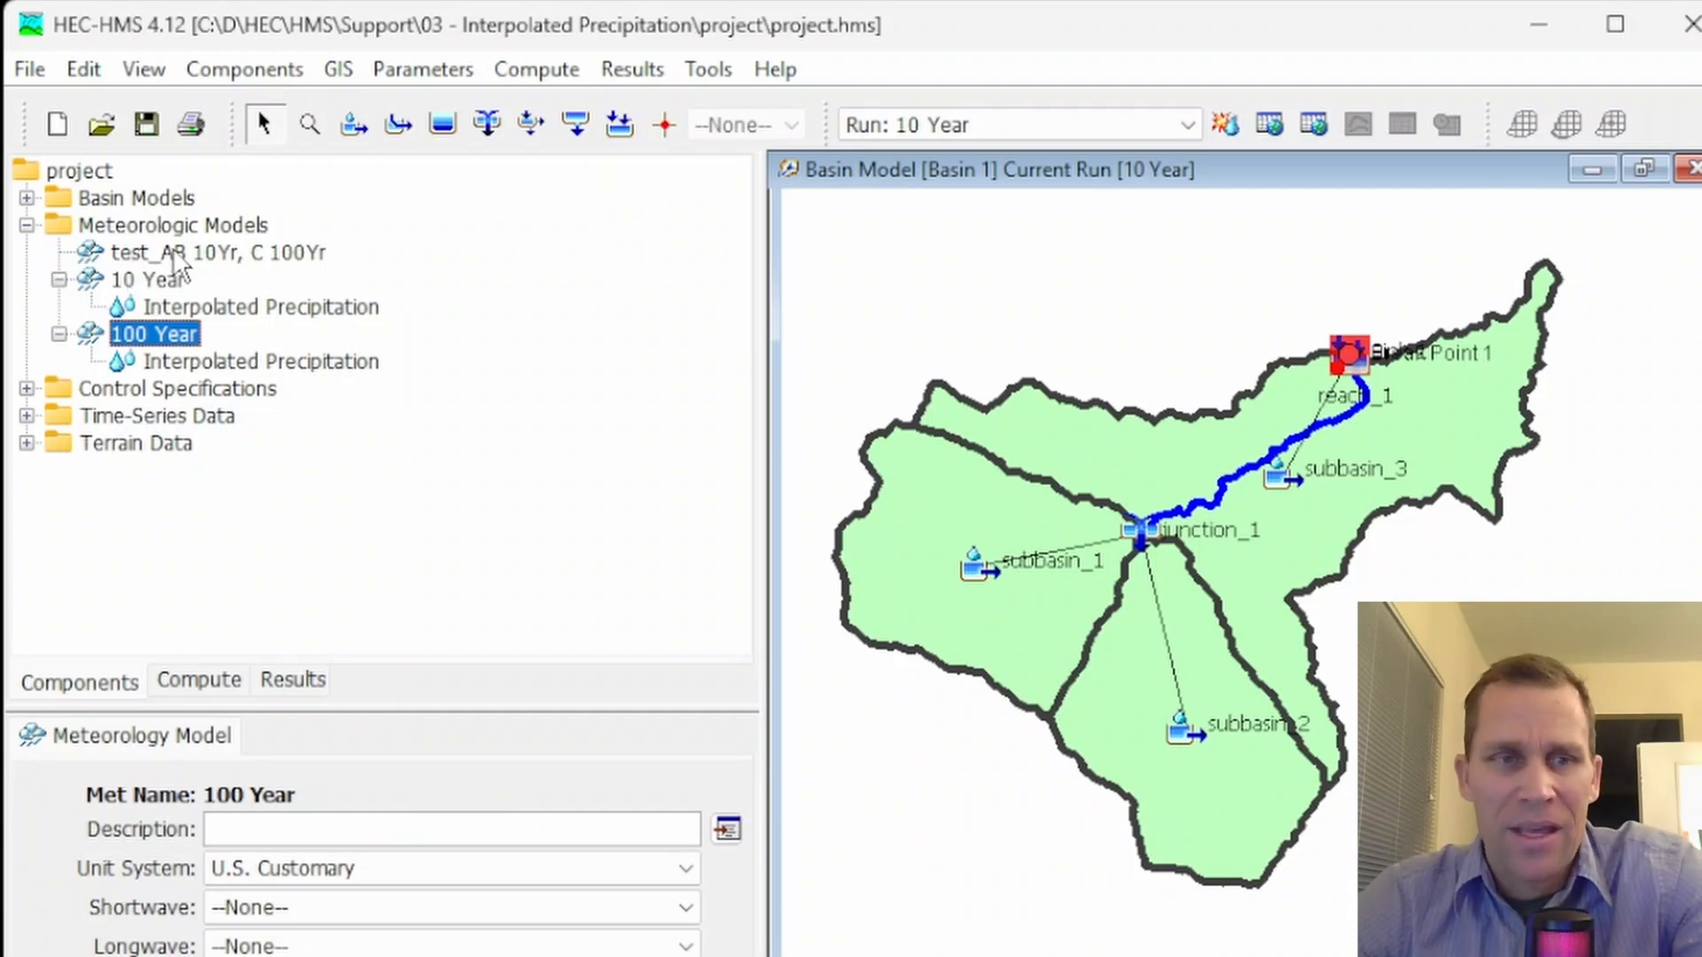
Review the Control 1 start, end and time interval settings, and expand the terrain data
{"action": "left_click", "coordinate": [28, 389]}
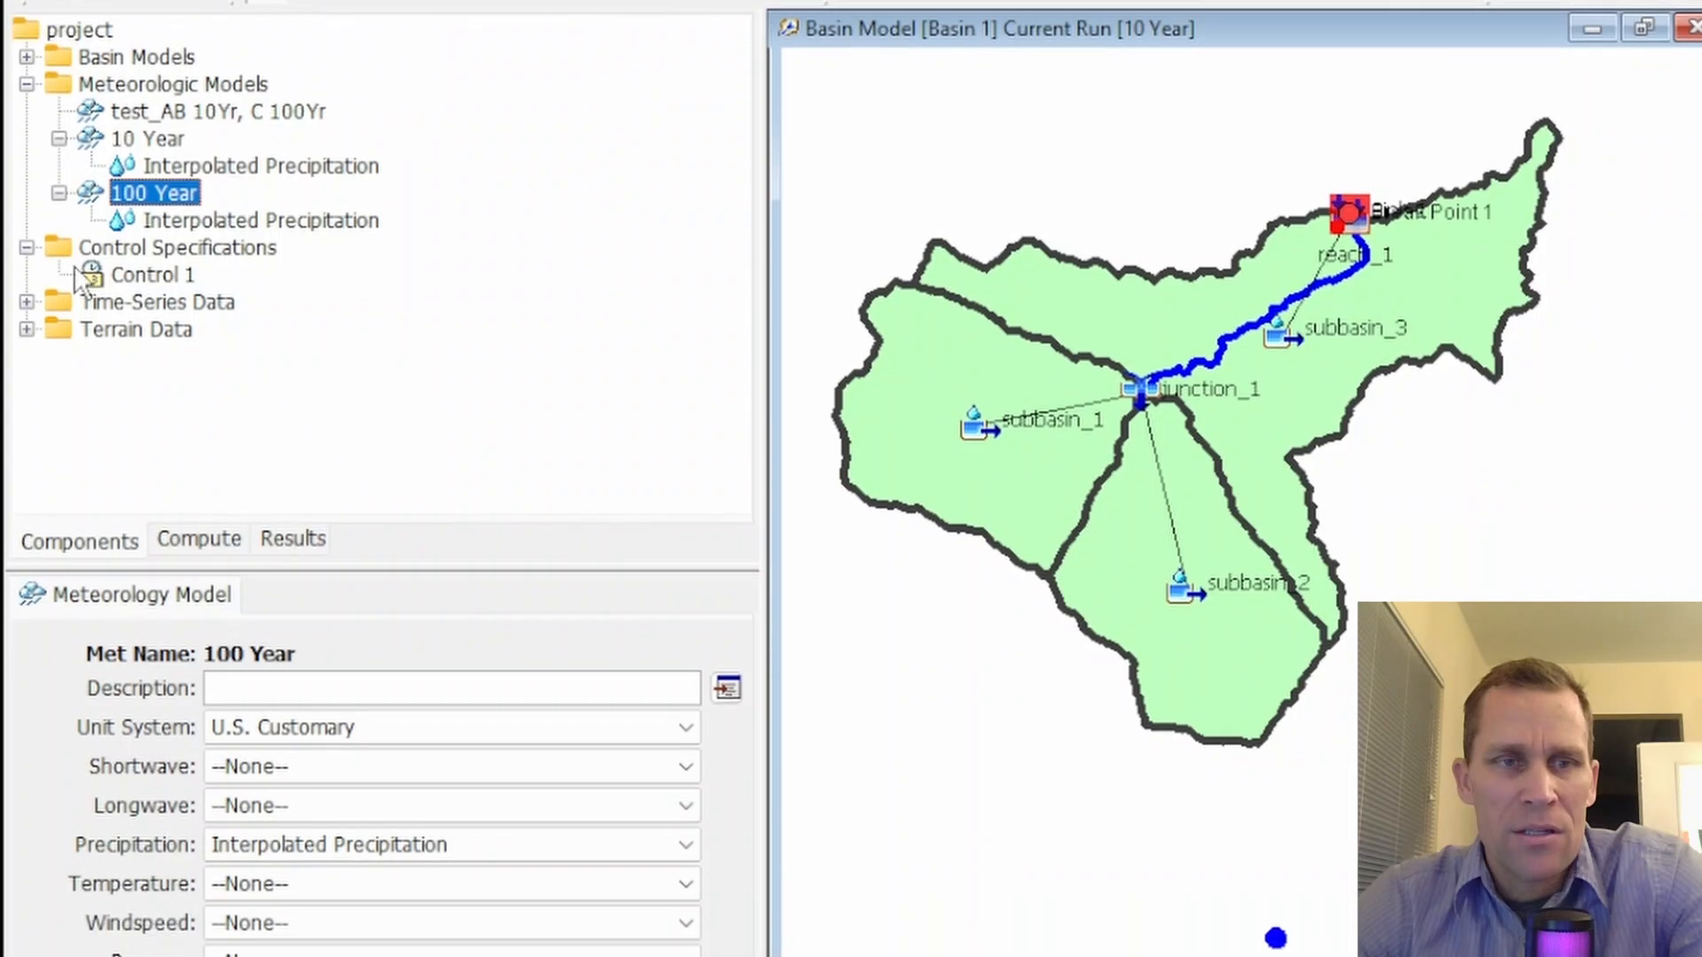
{"action": "left_click", "coordinate": [135, 274]}
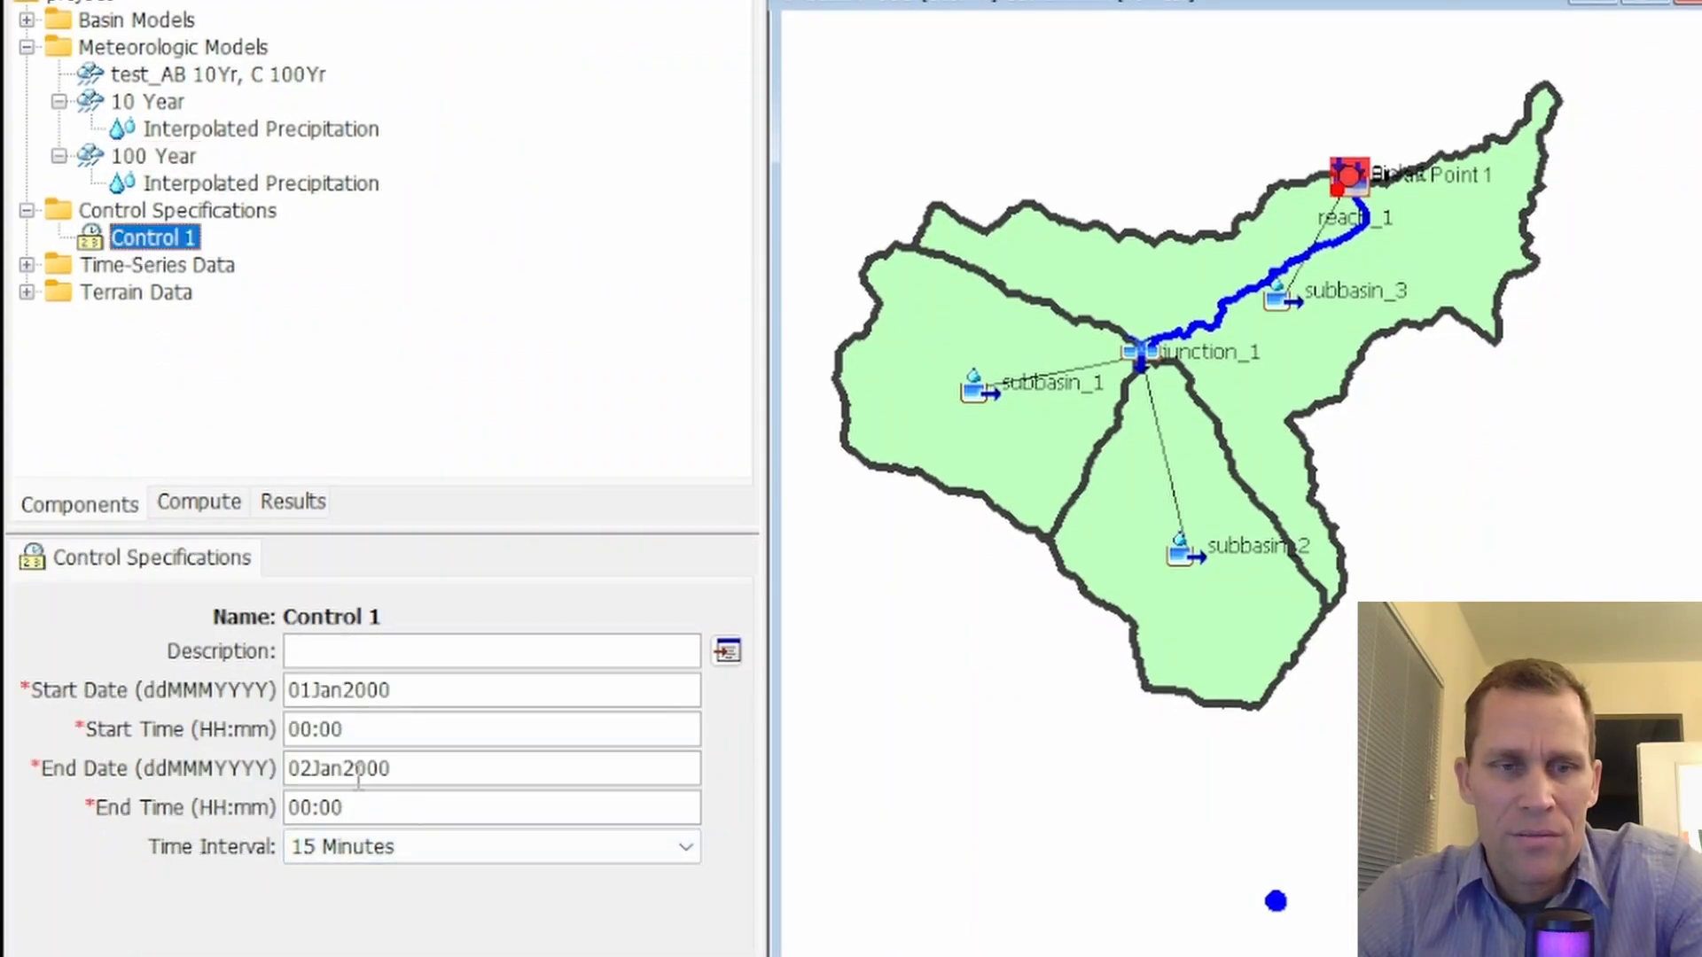
{"action": "left_click", "coordinate": [27, 210]}
{"action": "left_click", "coordinate": [27, 265]}
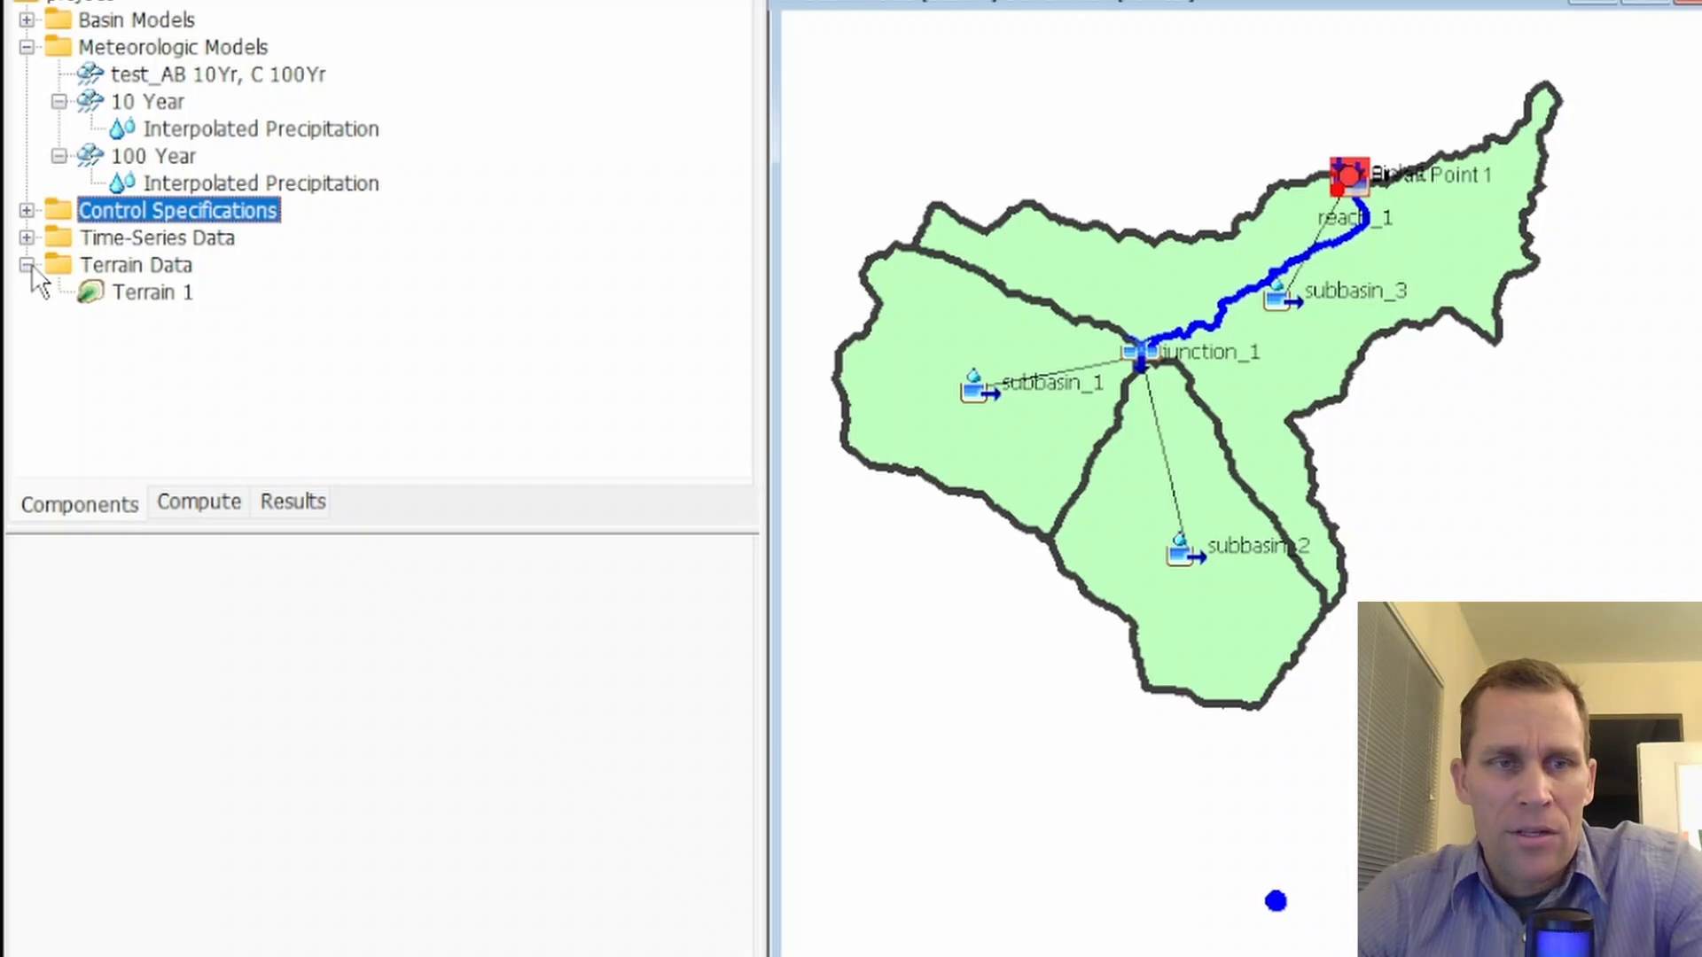
List the precipitation gages under the time-series data and inspect the Gage A 10 Year and 100 Year records
{"action": "left_click", "coordinate": [27, 265]}
{"action": "left_click", "coordinate": [27, 237]}
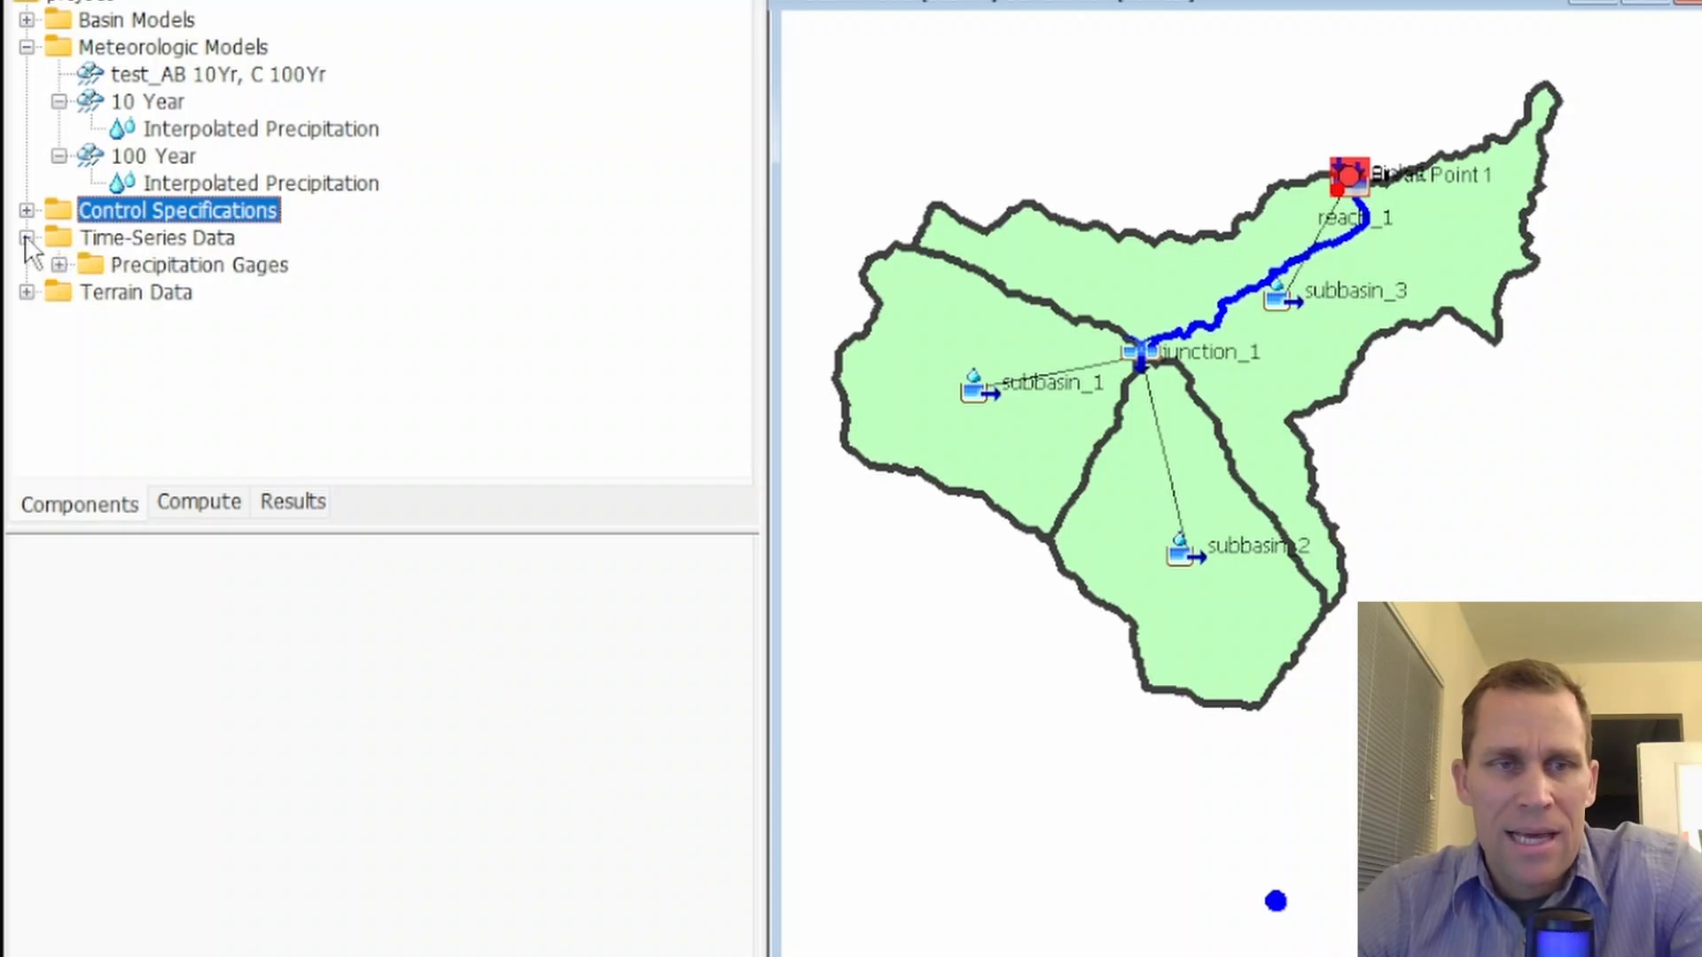
{"action": "left_click", "coordinate": [59, 265]}
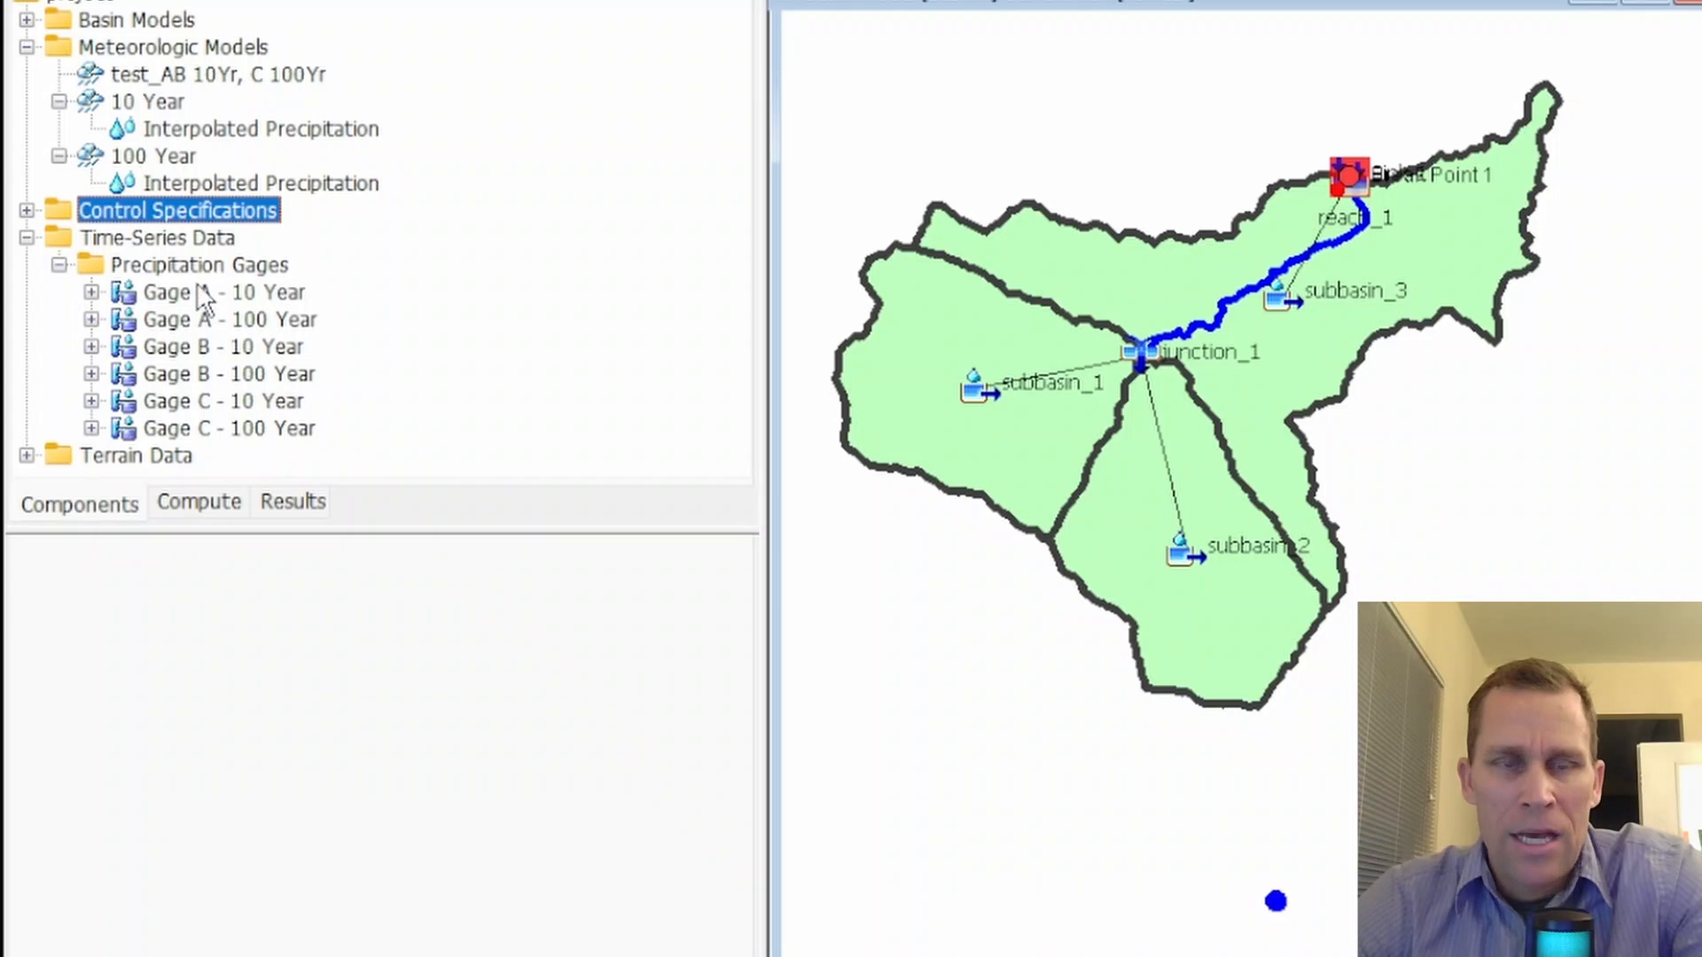
{"action": "scroll", "coordinate": [1143, 299], "scroll_direction": "down", "scroll_amount": 1}
{"action": "scroll", "coordinate": [1134, 280], "scroll_direction": "down", "scroll_amount": 1}
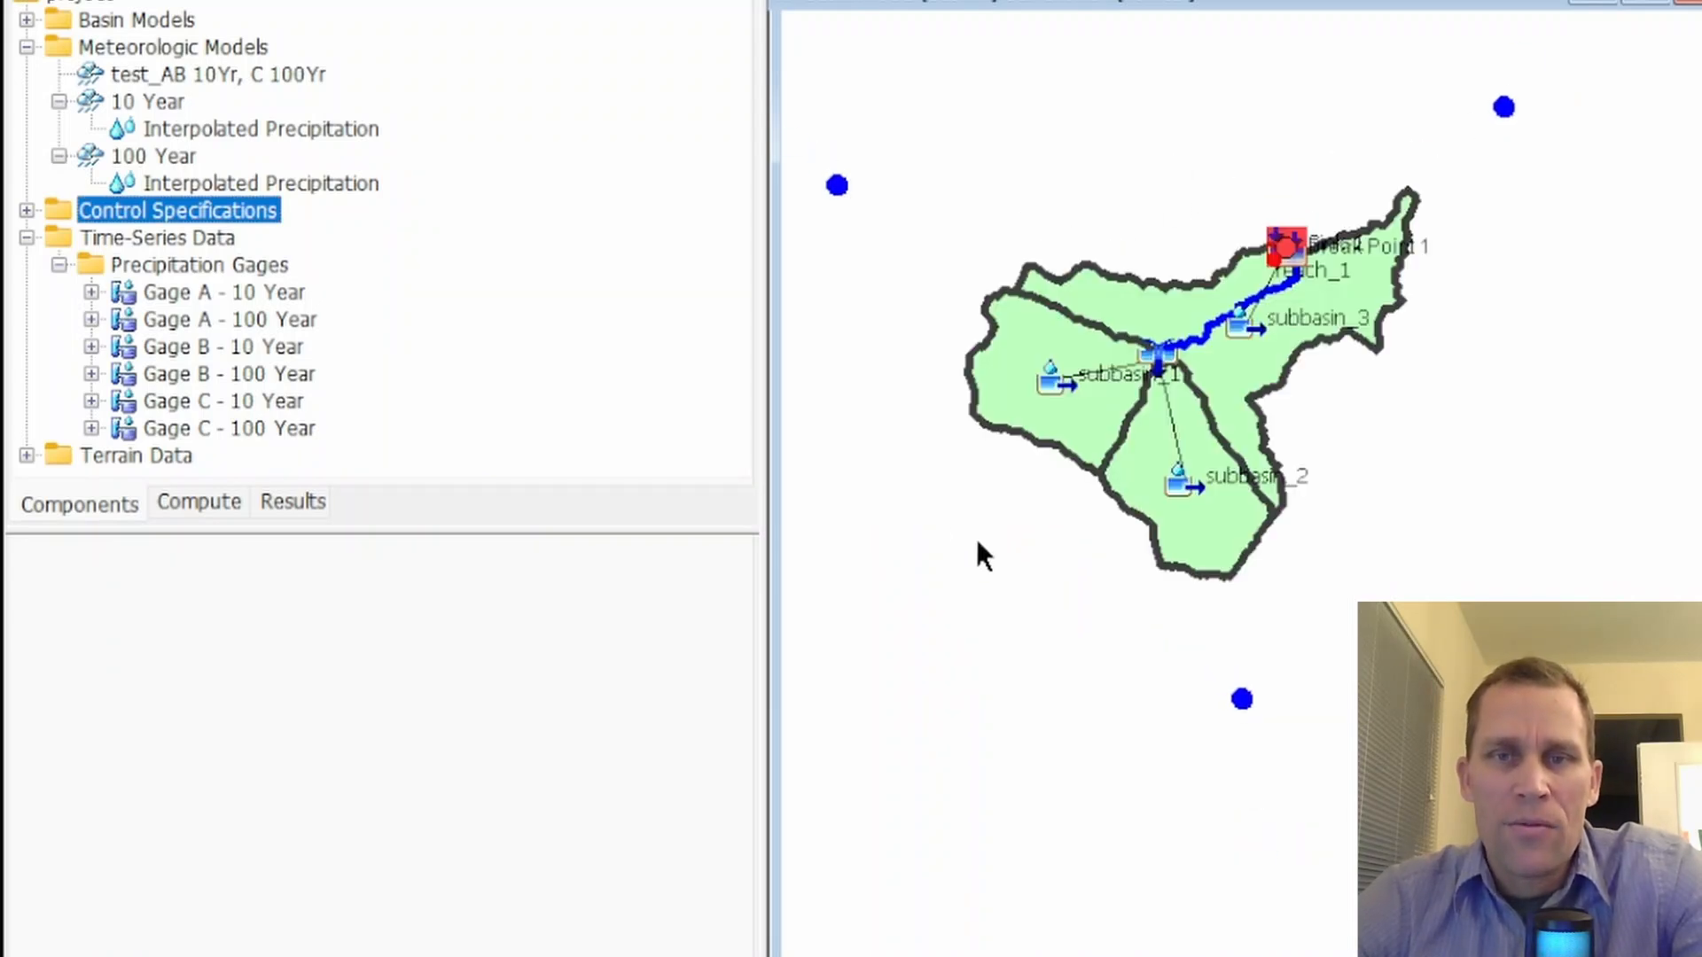
{"action": "left_click", "coordinate": [194, 300]}
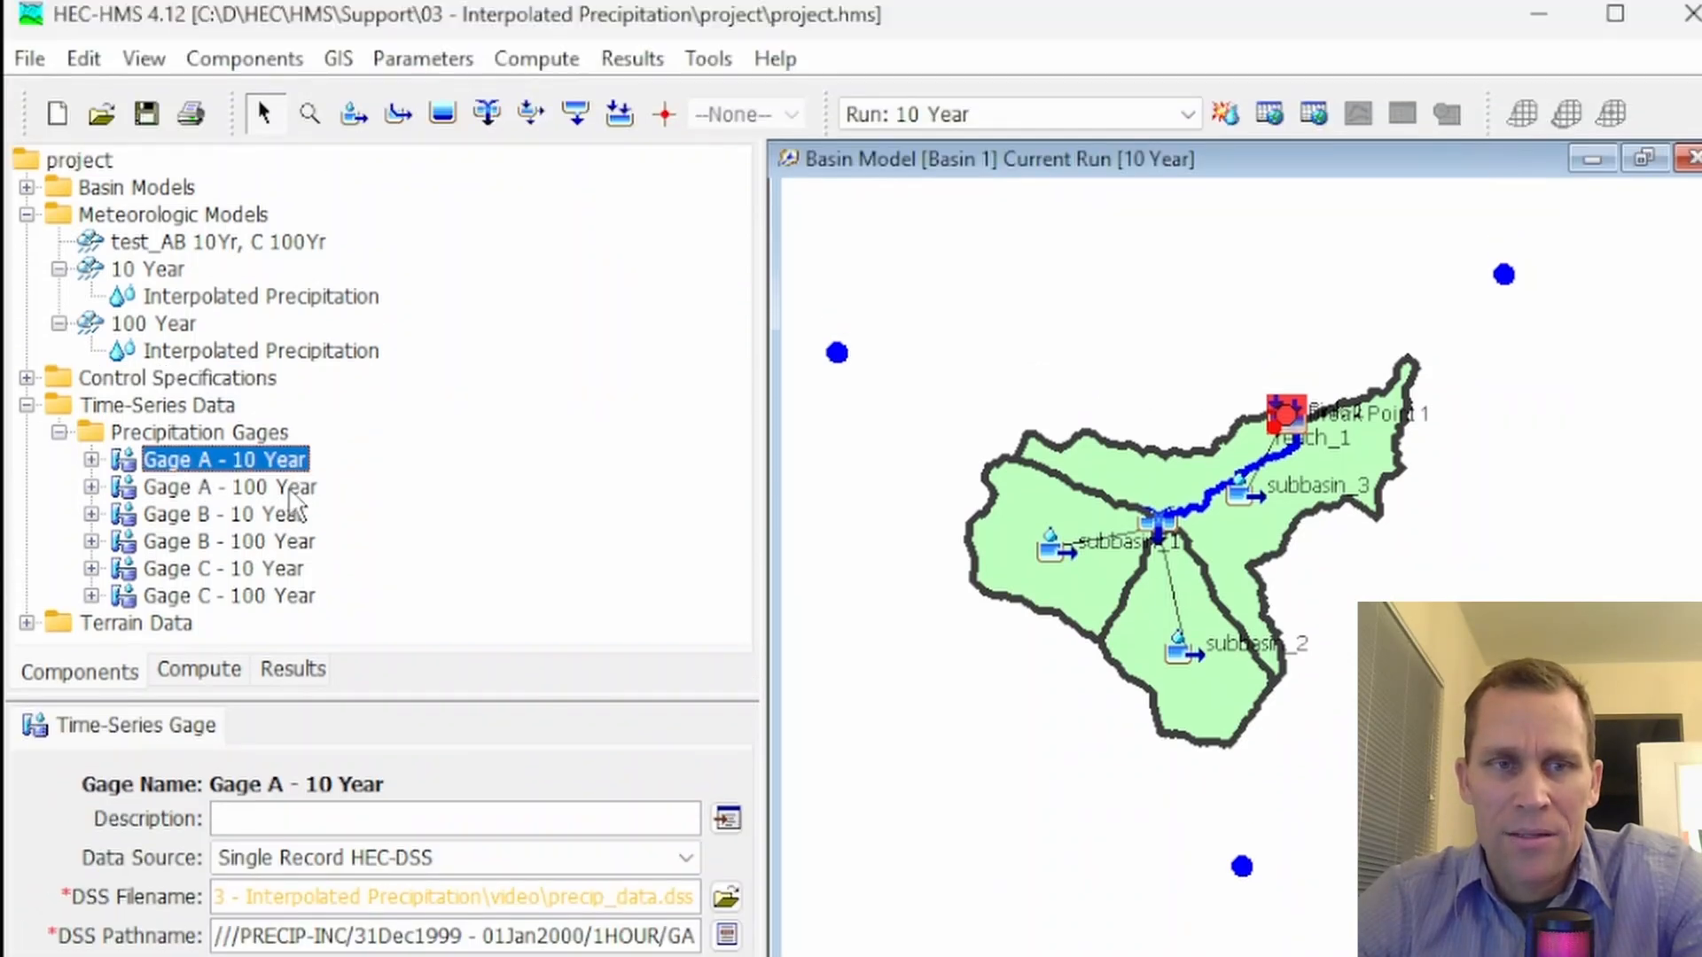
{"action": "left_click", "coordinate": [291, 323]}
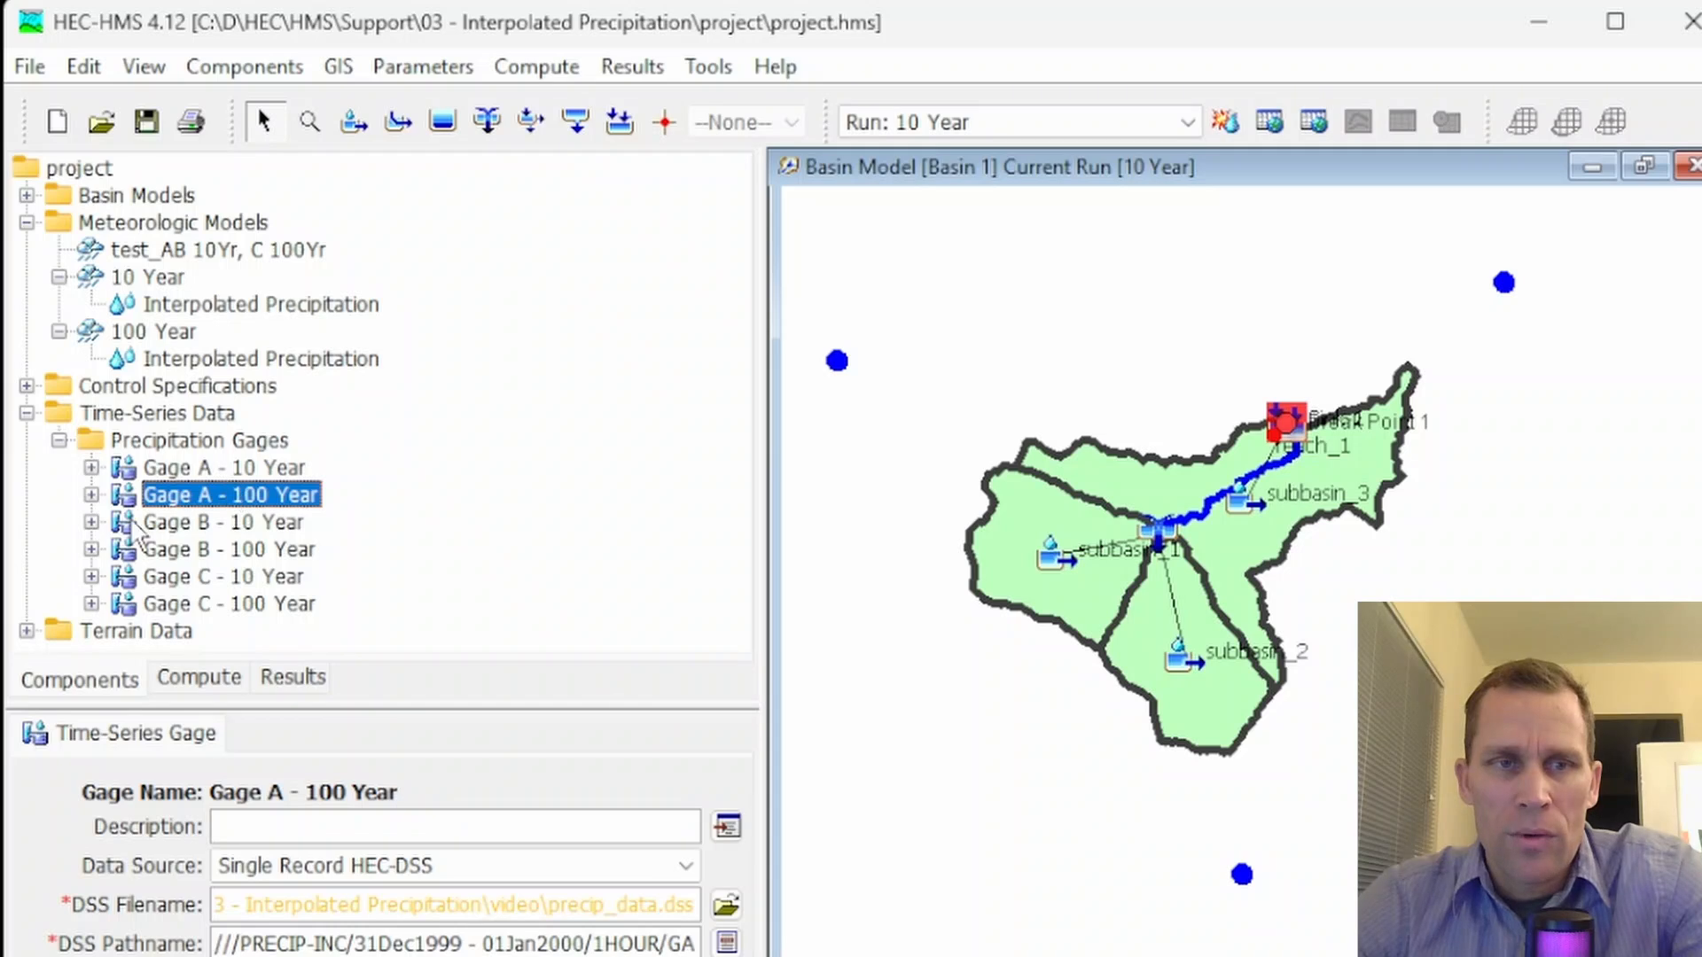
Try creating a new precipitation gage through the Time-Series Data Manager
{"action": "left_click", "coordinate": [246, 64]}
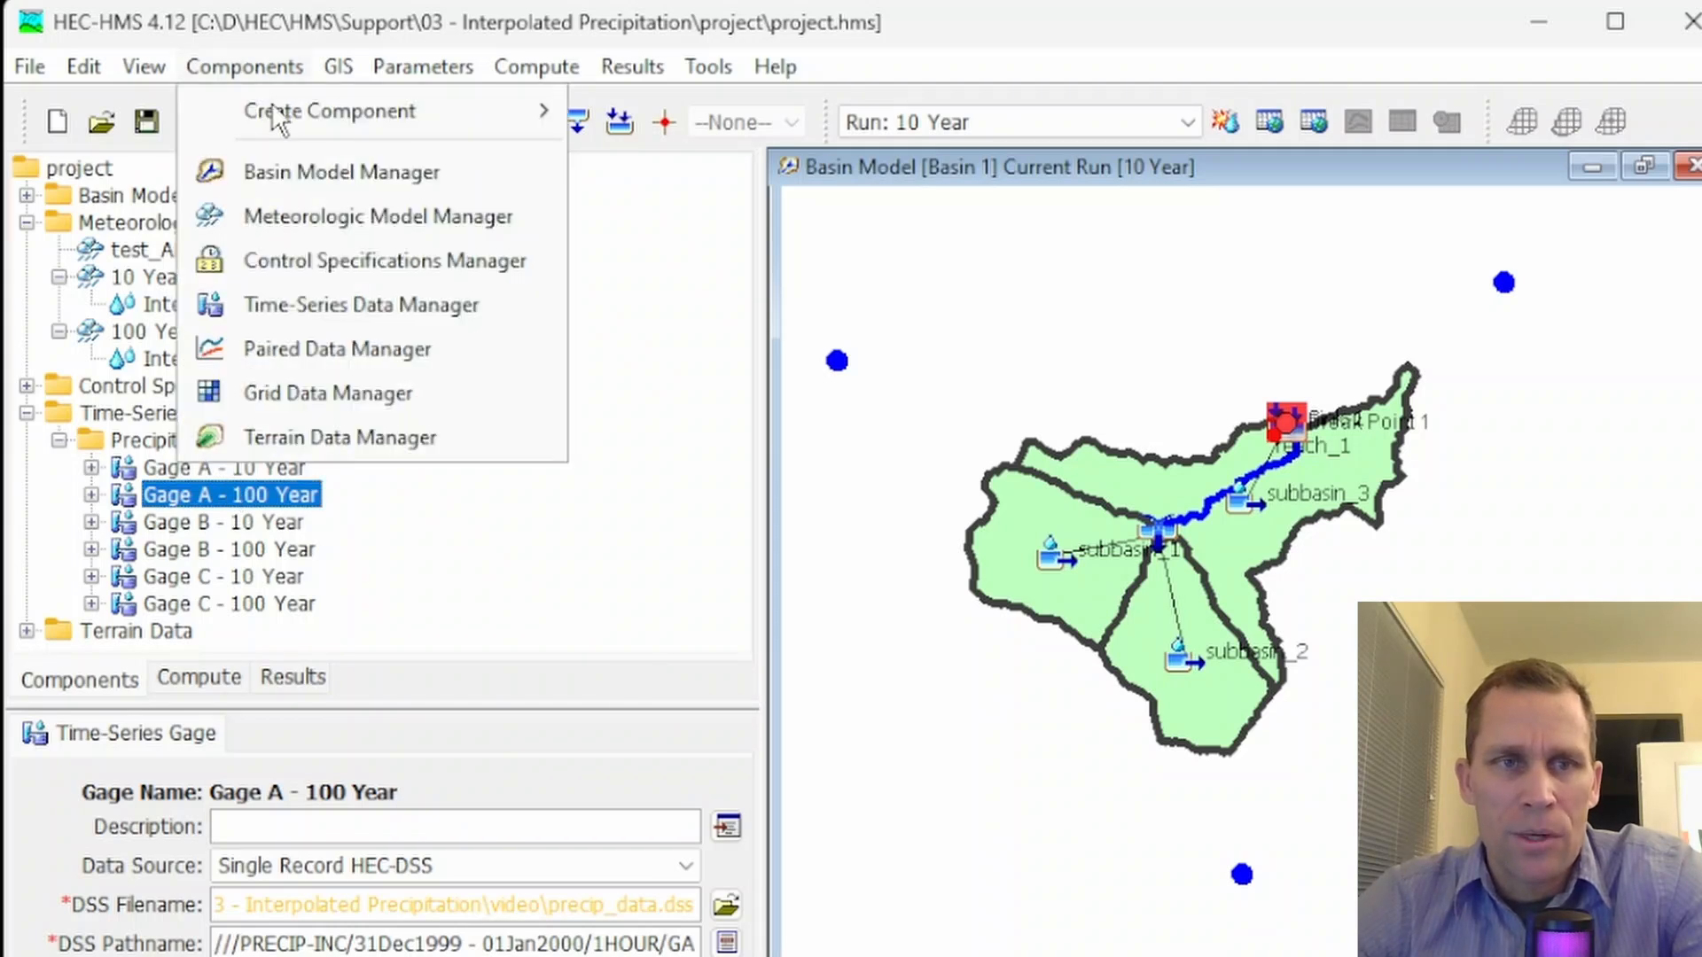
{"action": "left_click", "coordinate": [351, 304]}
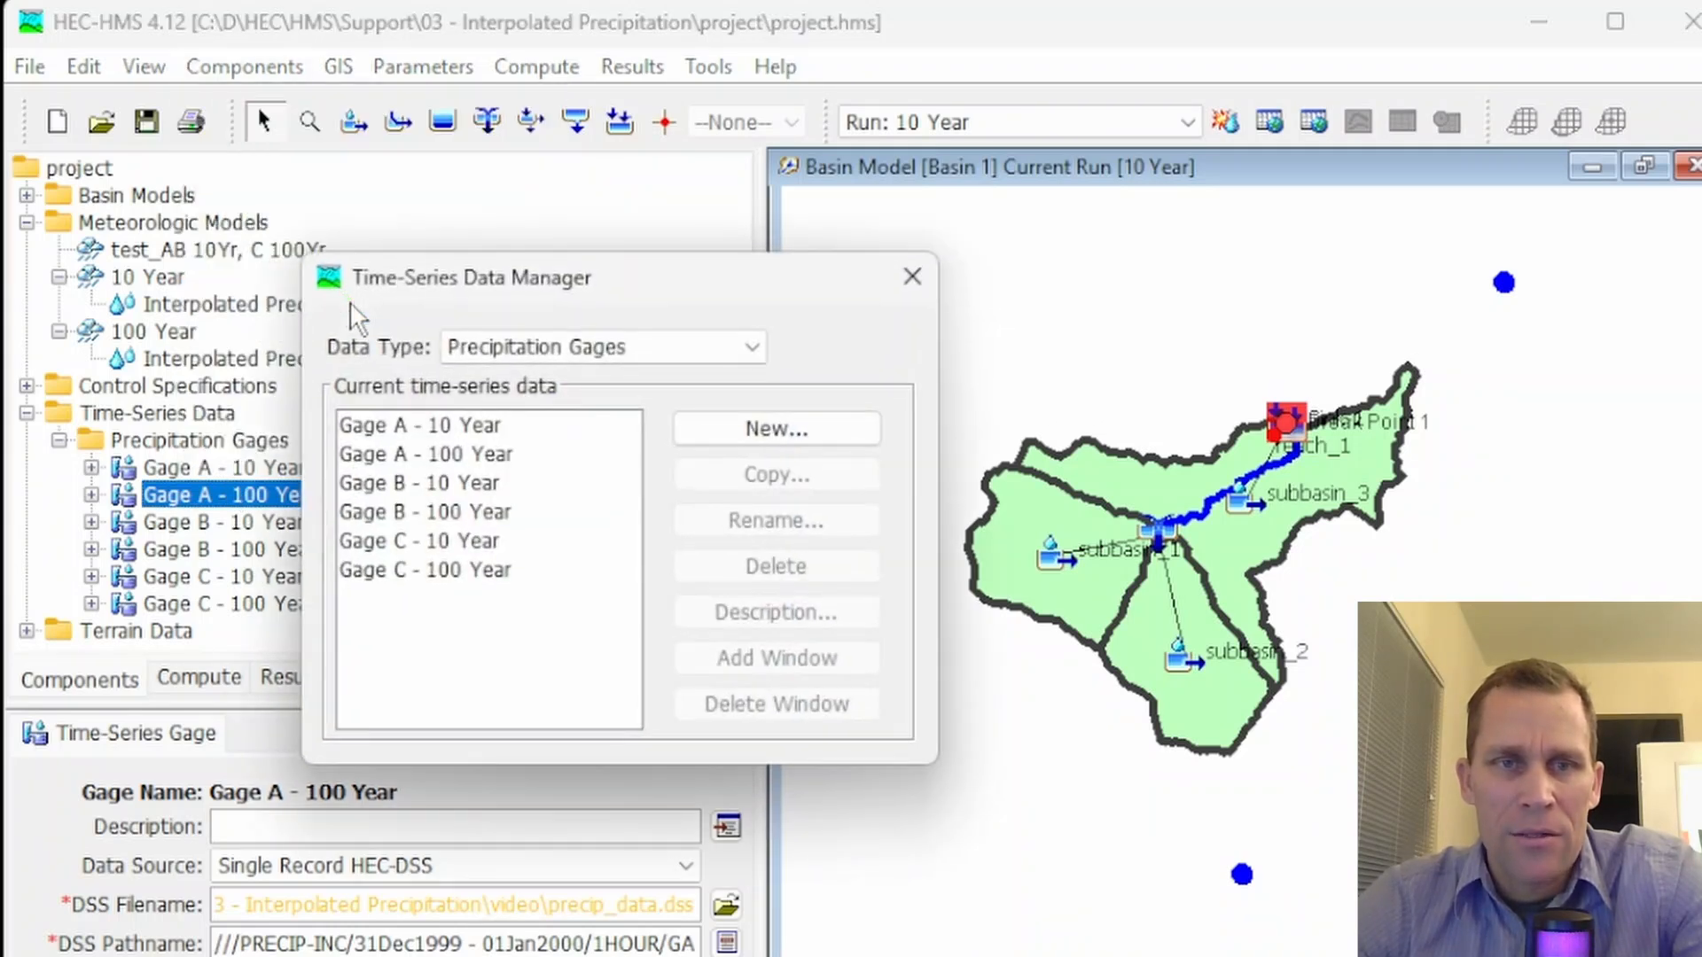
{"action": "left_click", "coordinate": [534, 350]}
{"action": "left_click", "coordinate": [560, 381]}
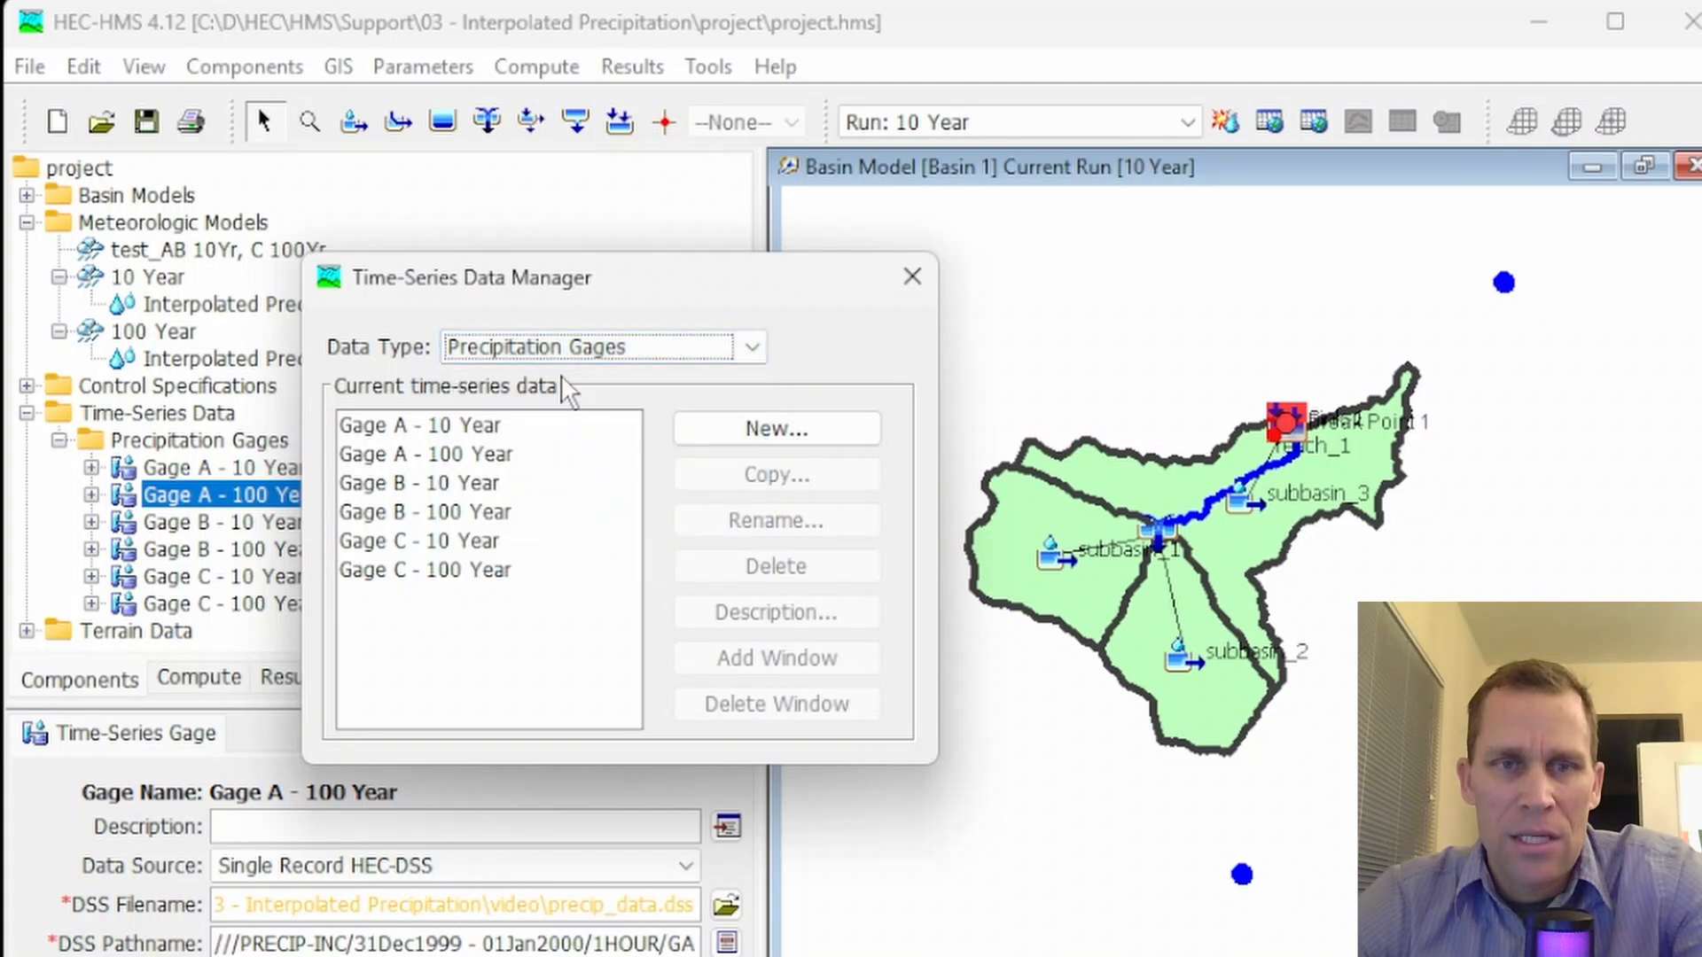
{"action": "left_click", "coordinate": [823, 431]}
{"action": "left_click_drag", "start_coordinate": [430, 462], "coordinate": [213, 463]}
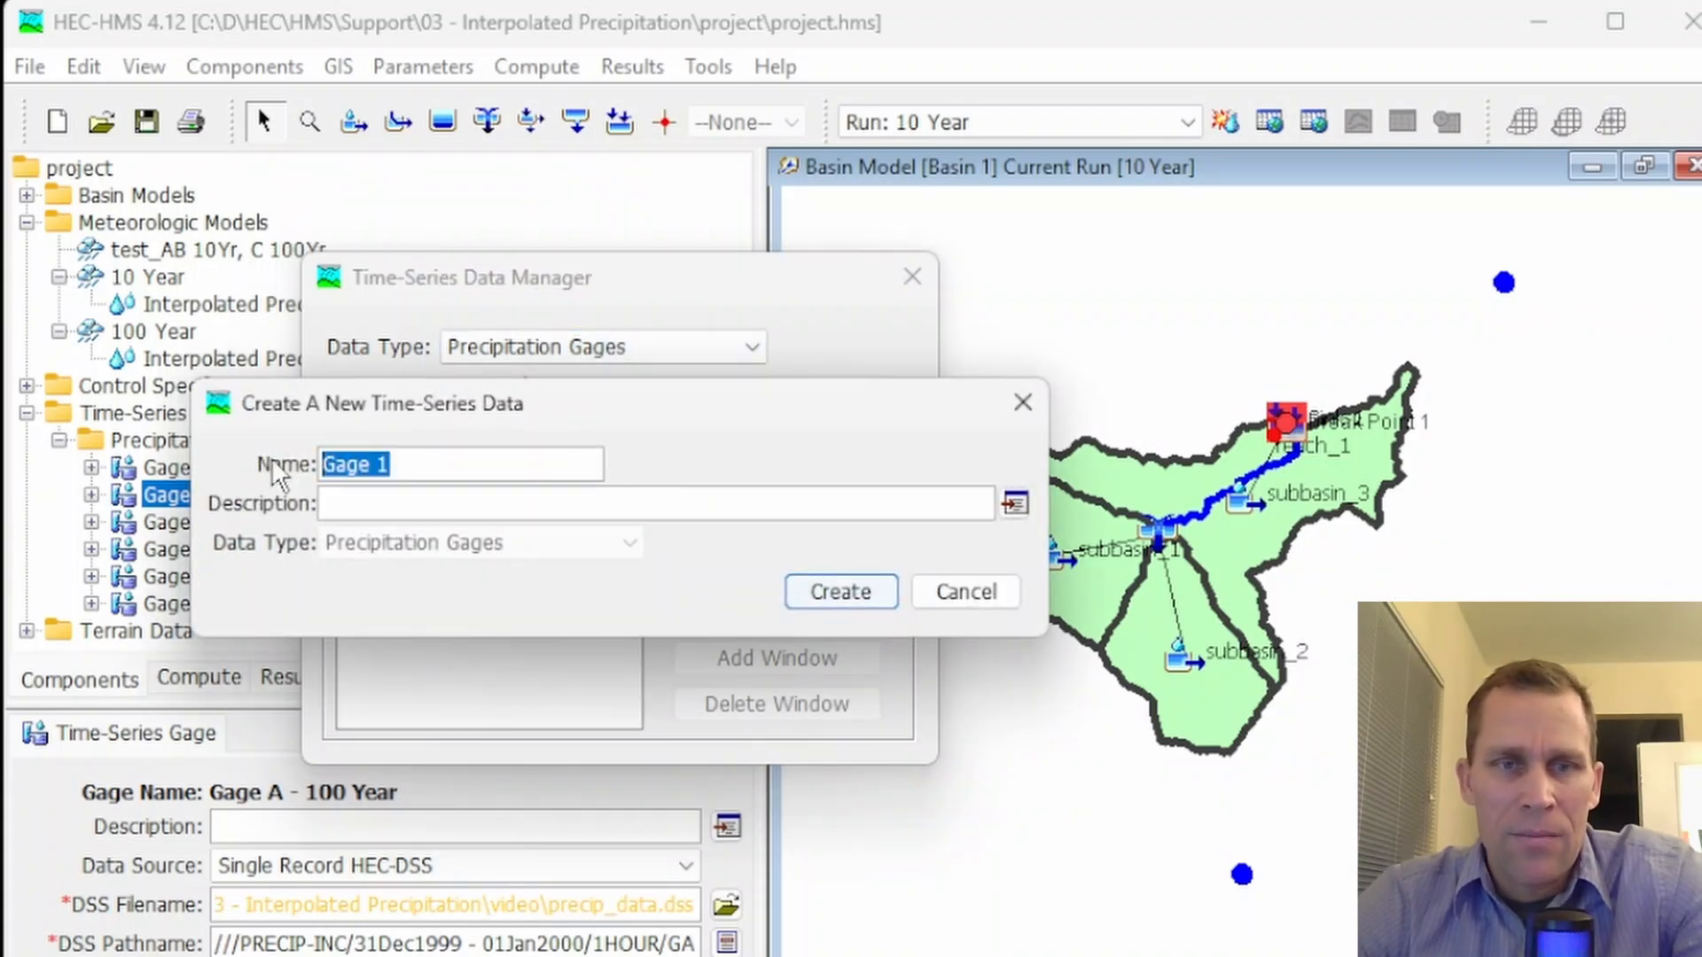
{"action": "left_click", "coordinate": [964, 596]}
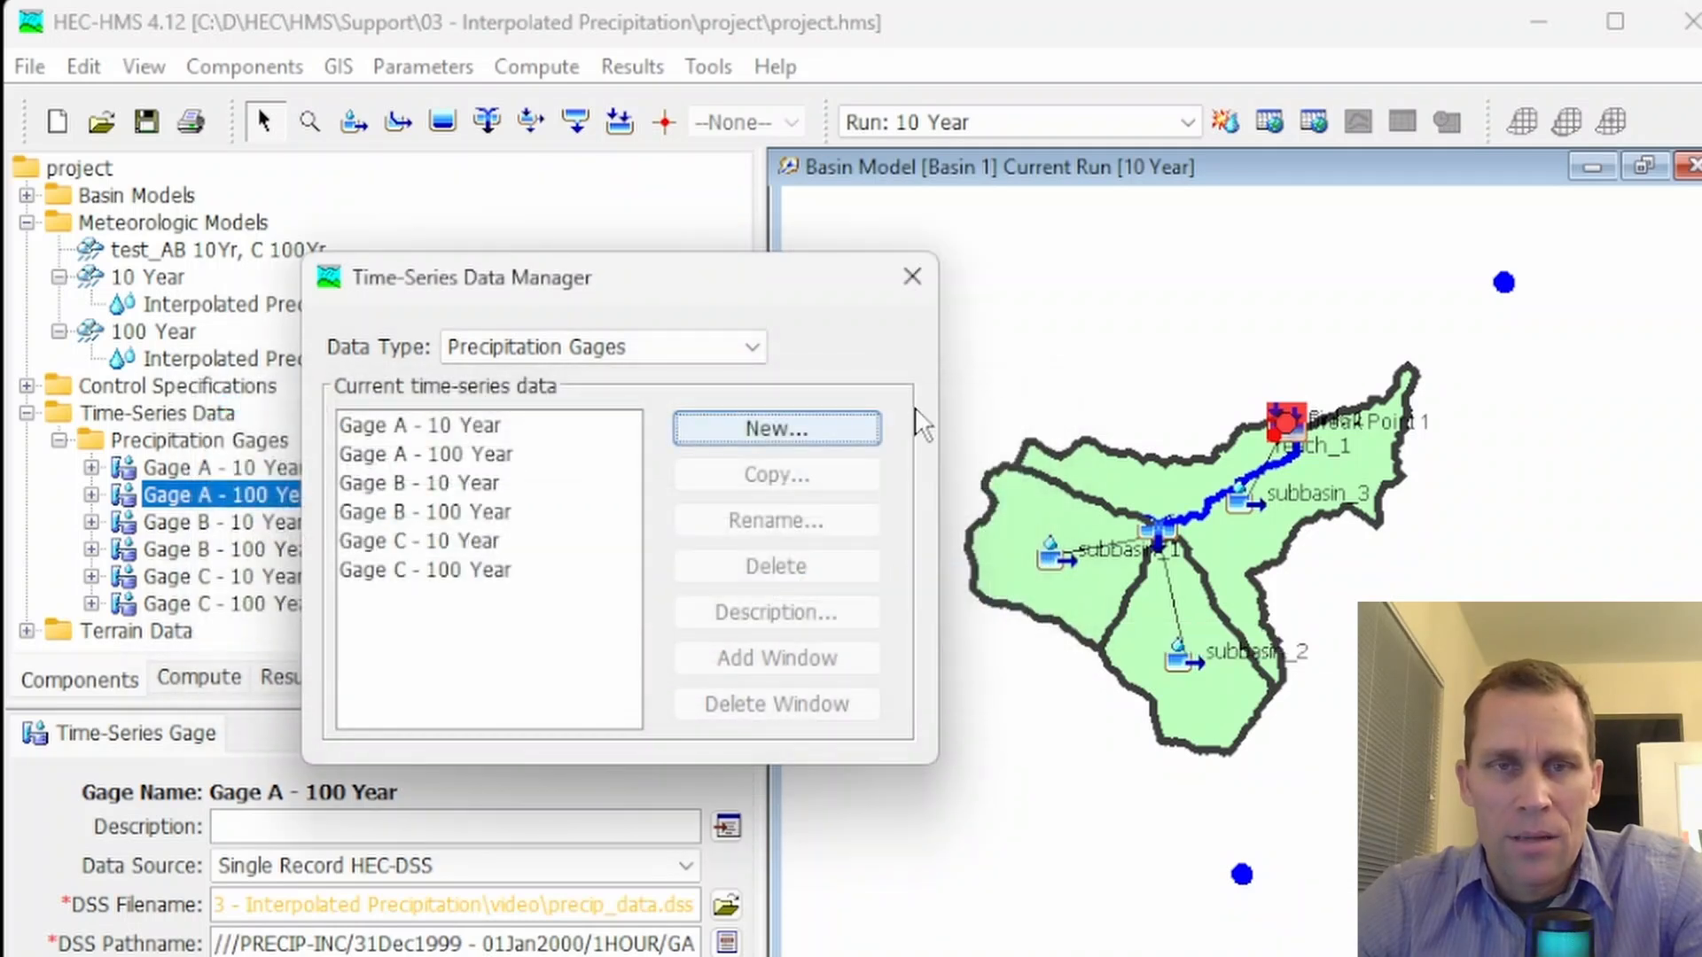
{"action": "left_click", "coordinate": [911, 280]}
Review the Gage A - 10 Year data source options and its DSS file name
{"action": "left_click", "coordinate": [173, 468]}
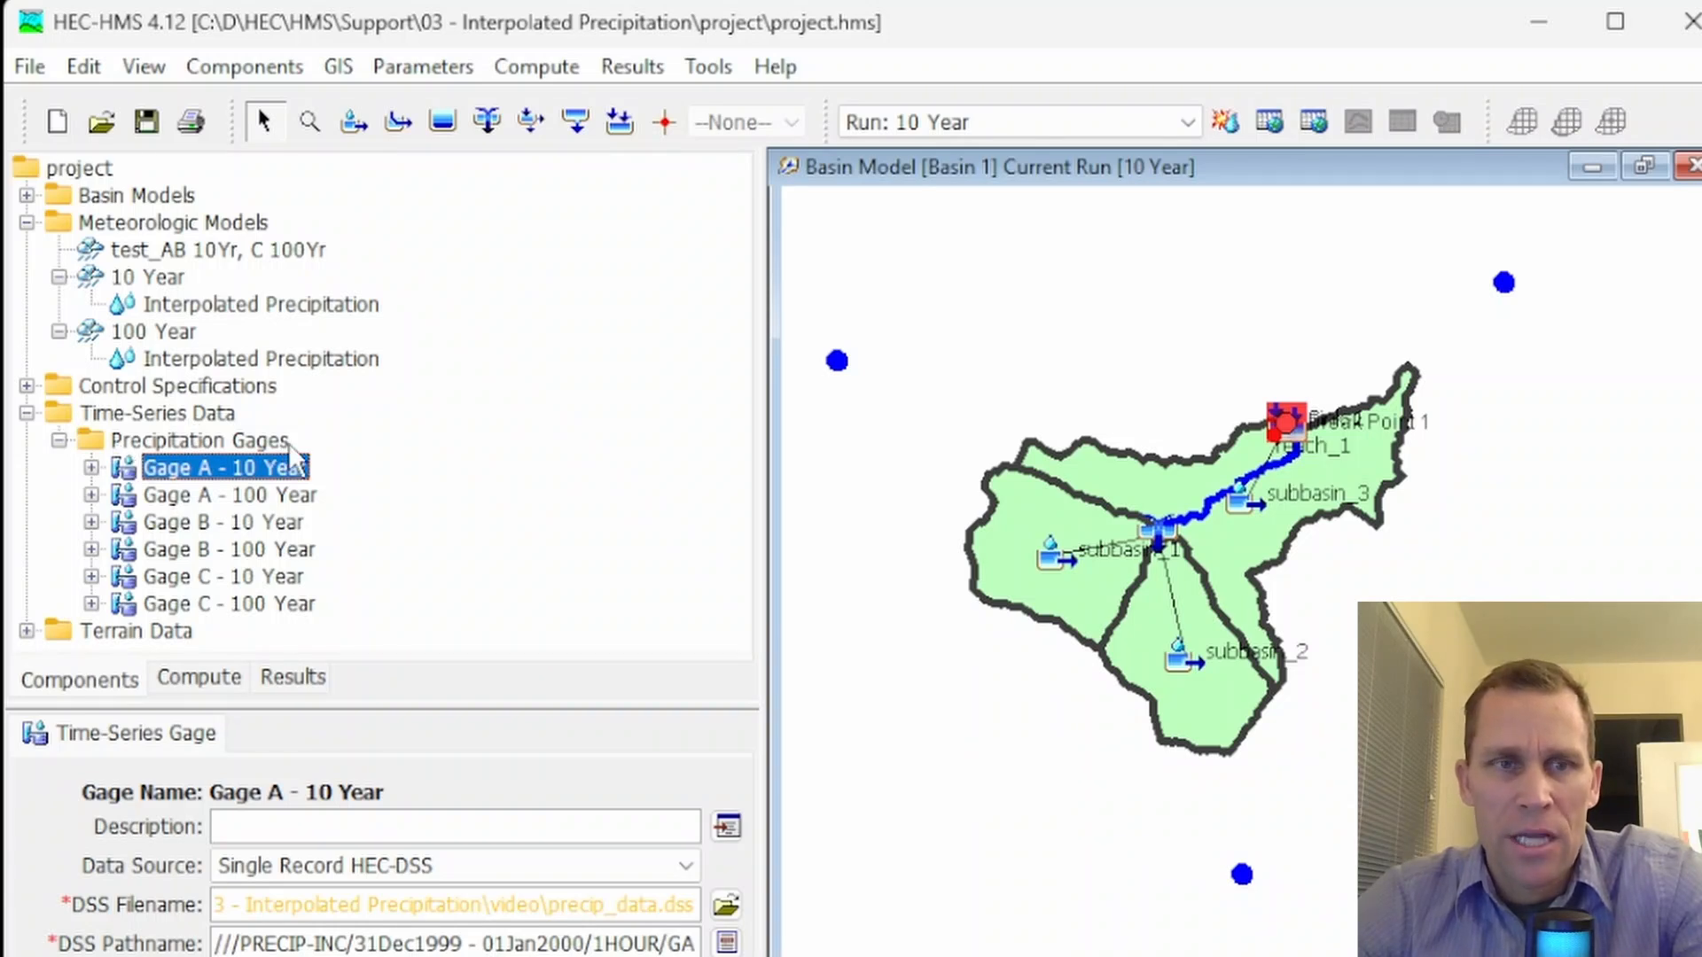
{"action": "left_click", "coordinate": [184, 467]}
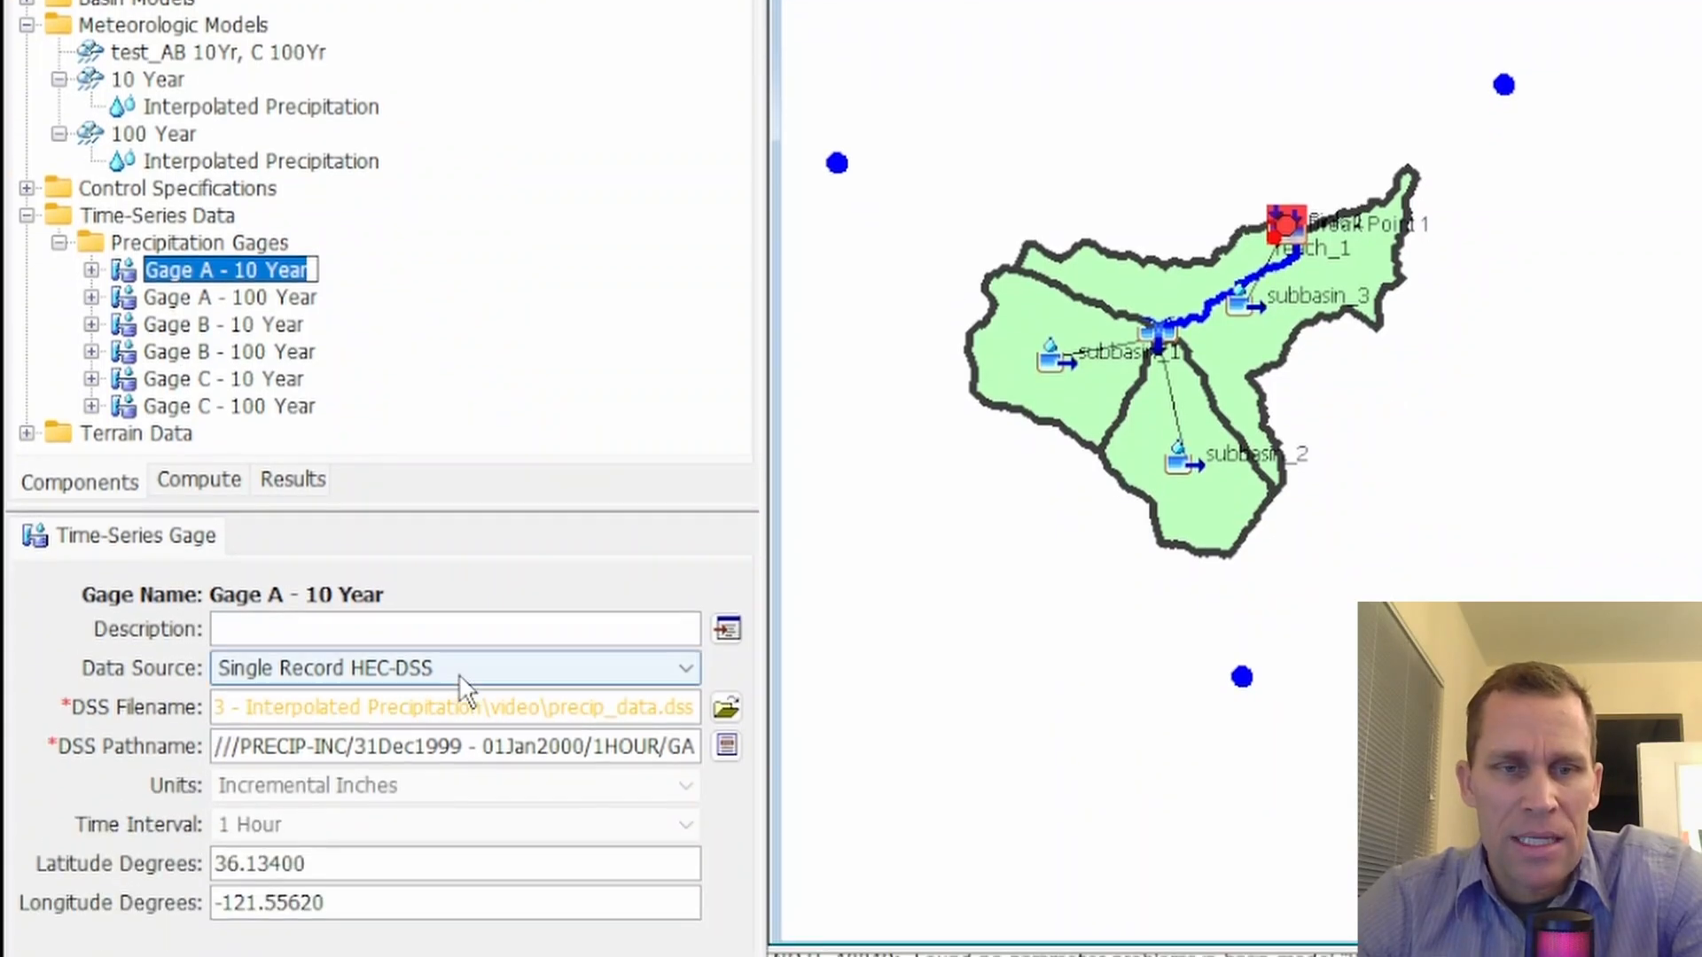
{"action": "left_click", "coordinate": [461, 865]}
{"action": "left_click", "coordinate": [460, 676]}
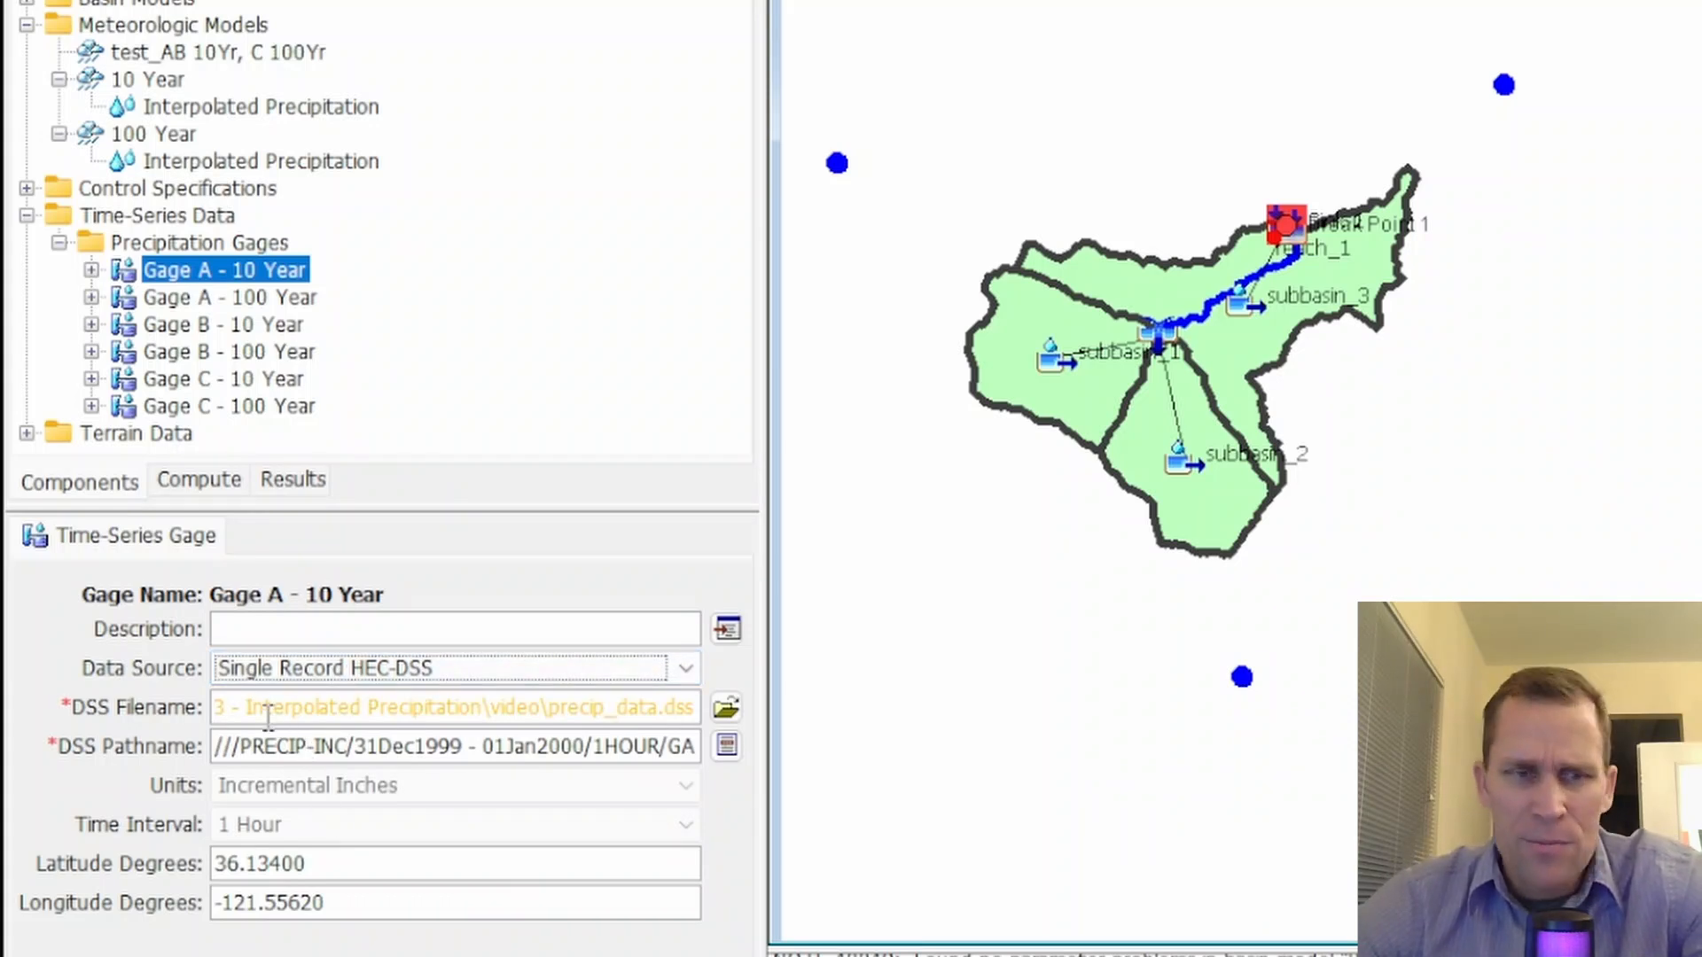
{"action": "left_click_drag", "start_coordinate": [265, 708], "coordinate": [346, 708]}
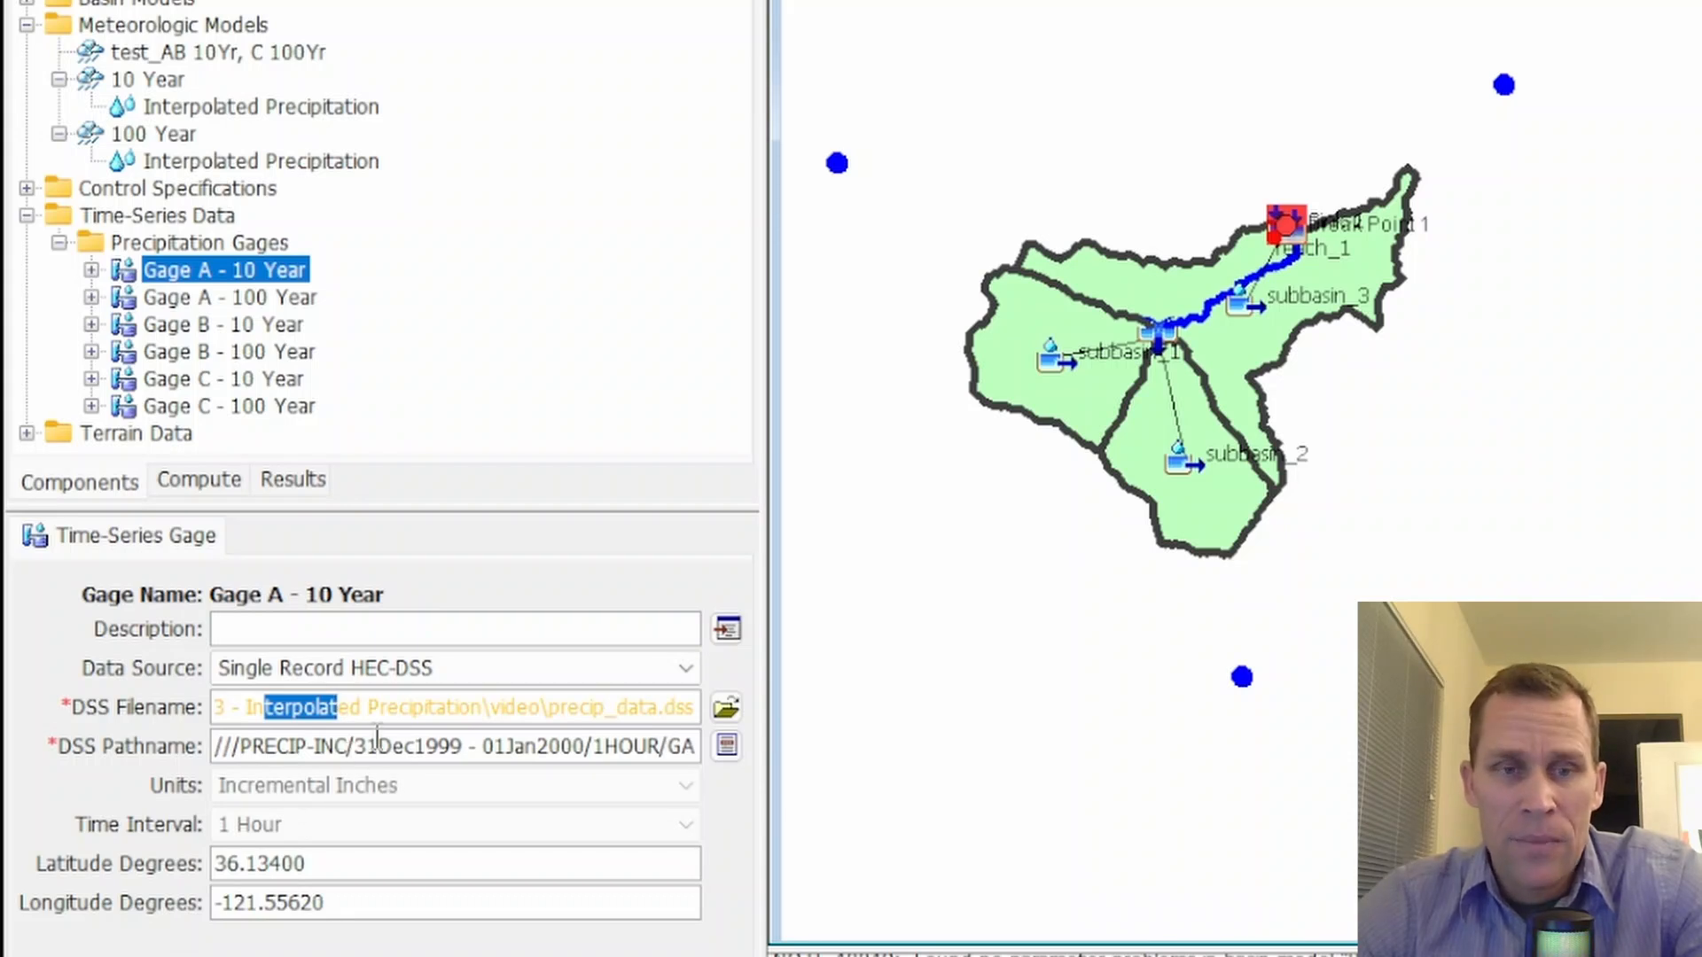
{"action": "left_click", "coordinate": [380, 671]}
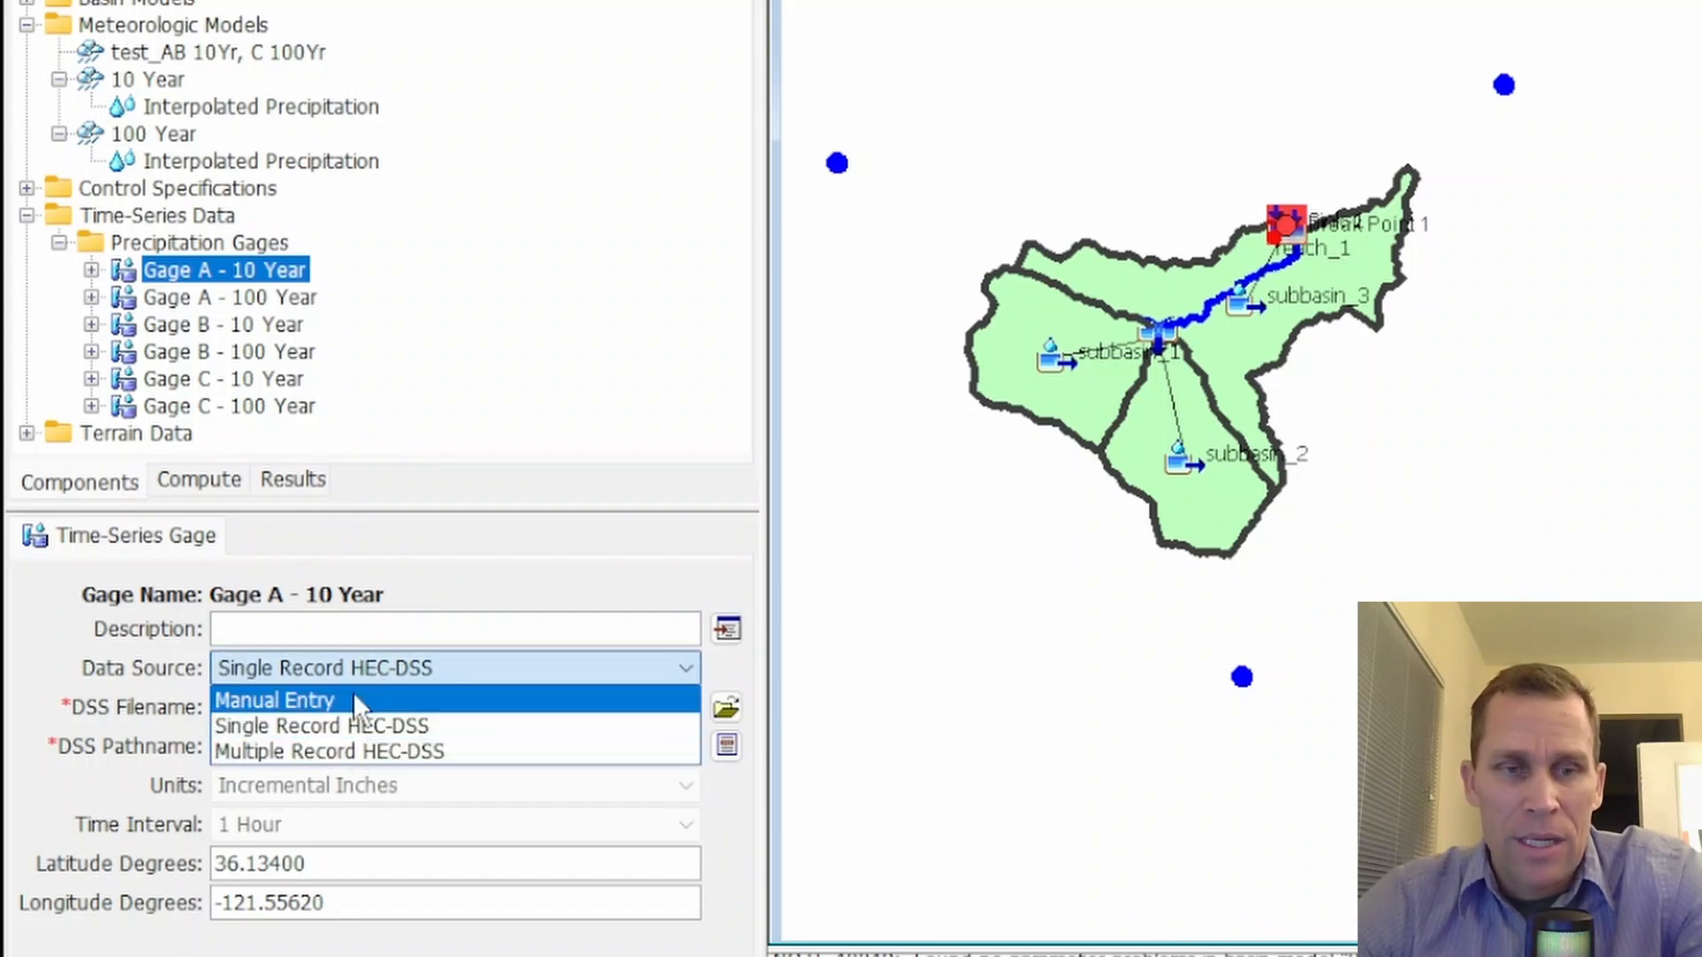
{"action": "left_click", "coordinate": [559, 580]}
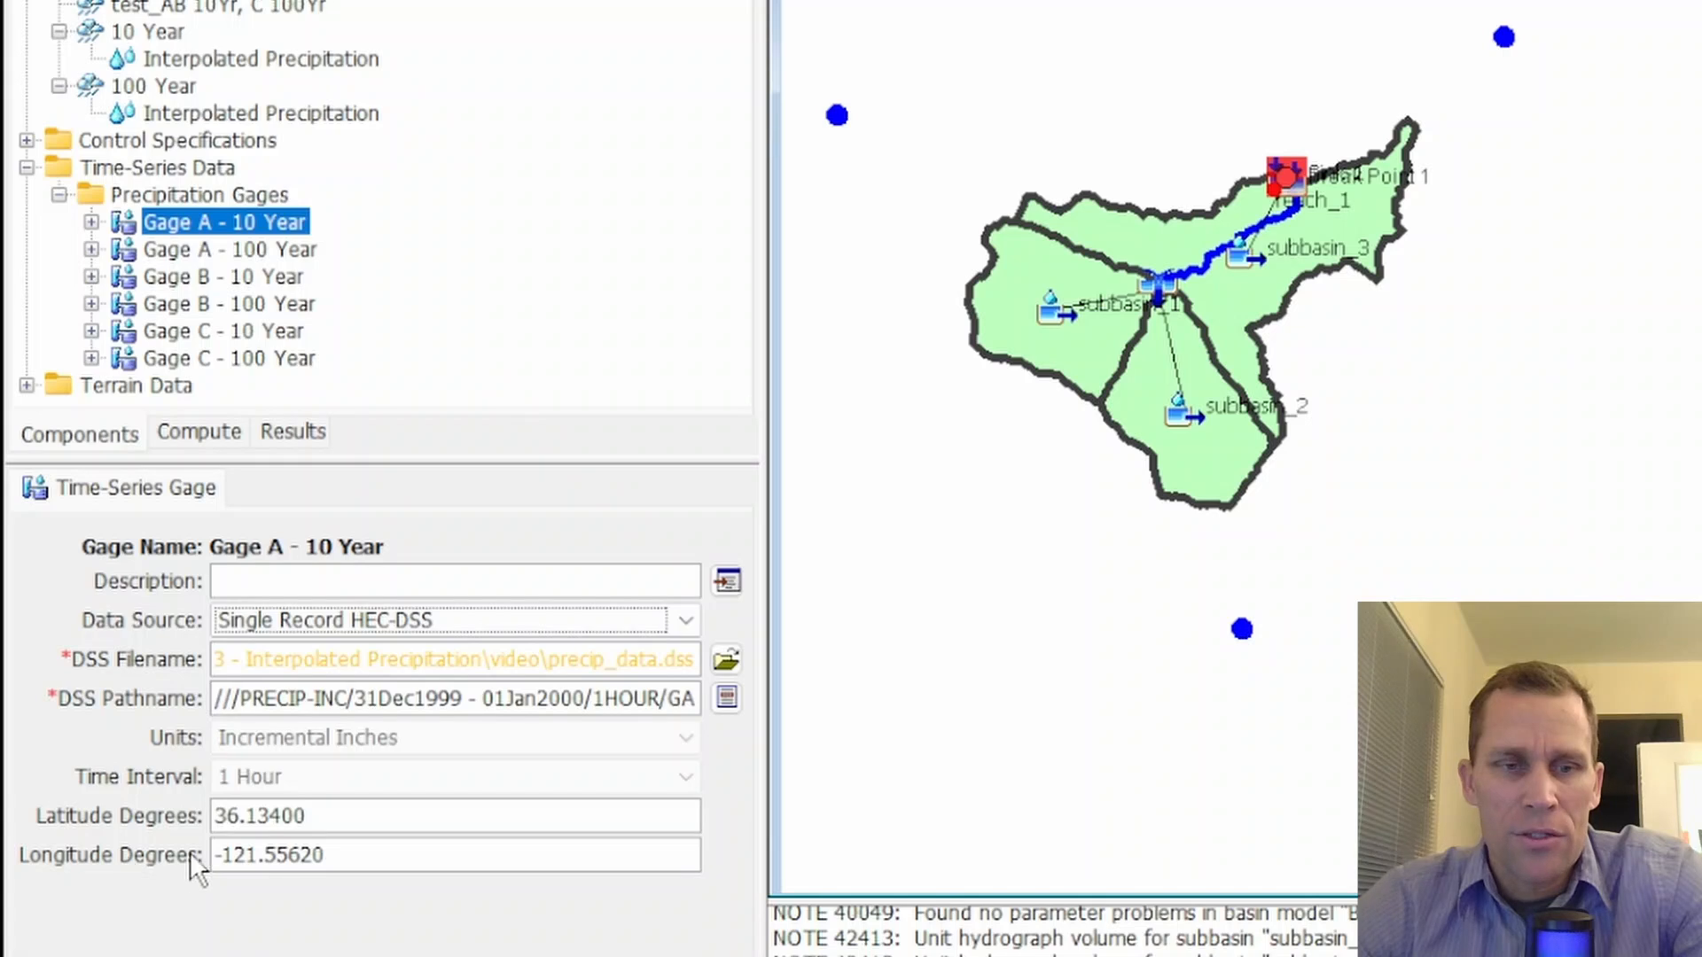
Examine the latitude and longitude degrees of Gage A - 10 Year
{"action": "left_click", "coordinate": [355, 814]}
{"action": "double_click", "coordinate": [355, 813]}
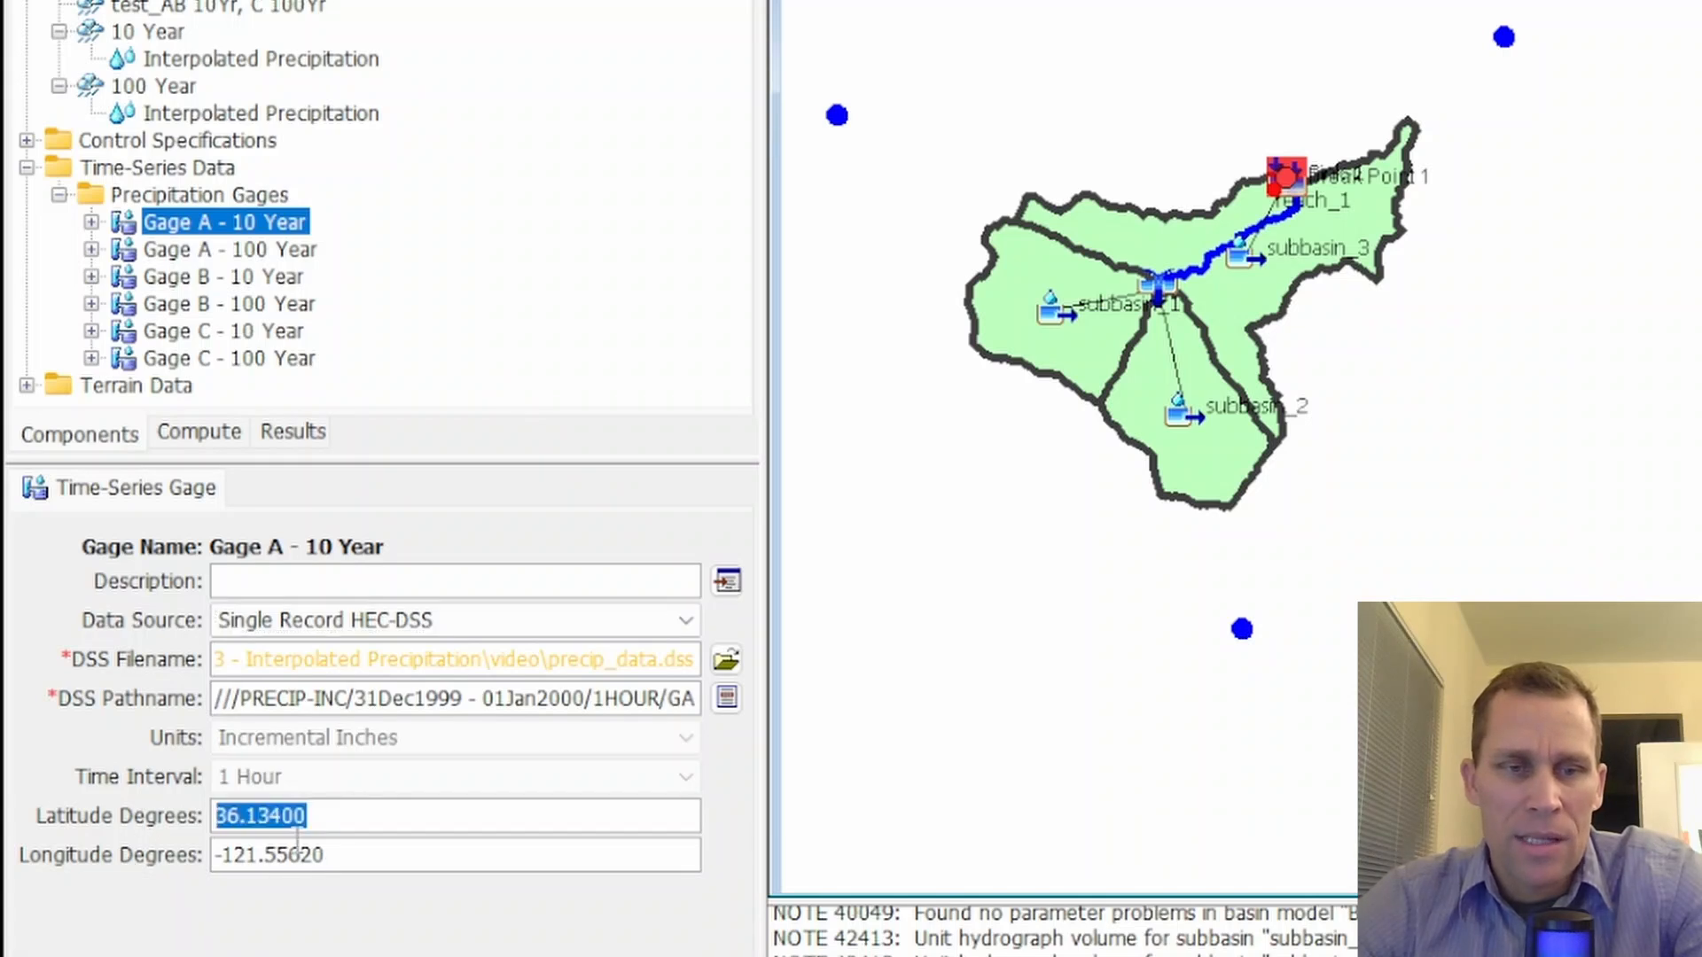
{"action": "left_click", "coordinate": [359, 853]}
{"action": "left_click_drag", "start_coordinate": [359, 853], "coordinate": [186, 865]}
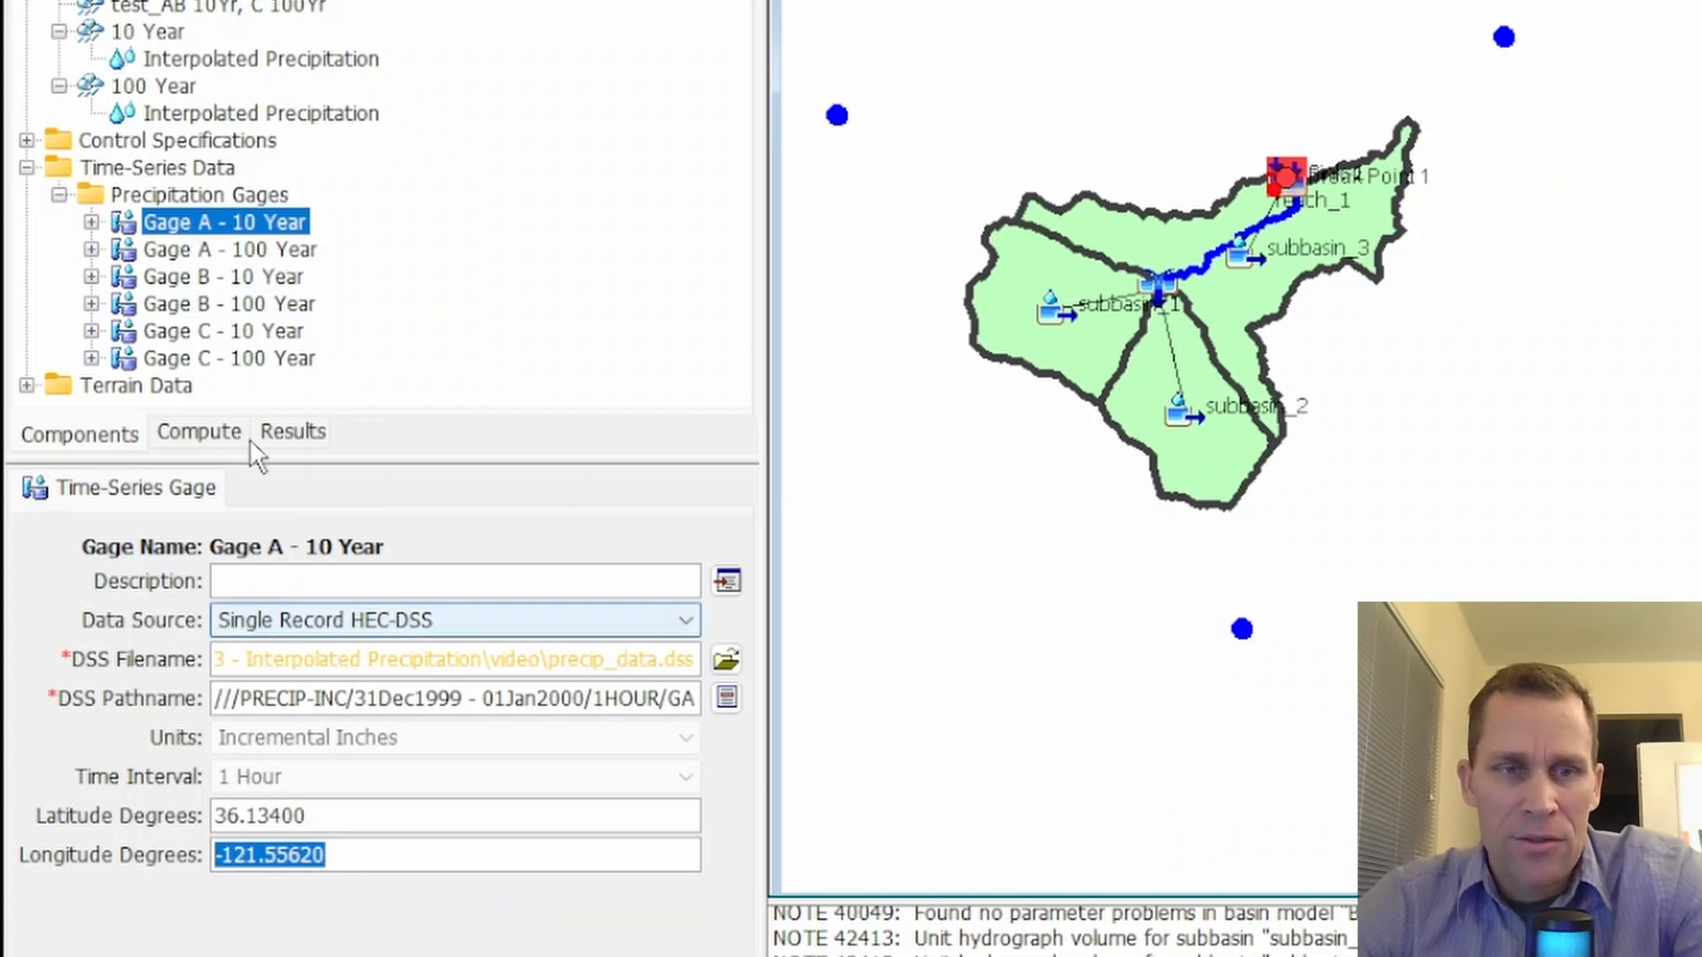
Go through the Gage A - 100 Year, Gage B and Gage C records to compare their DSS sources and coordinates
{"action": "left_click", "coordinate": [190, 251]}
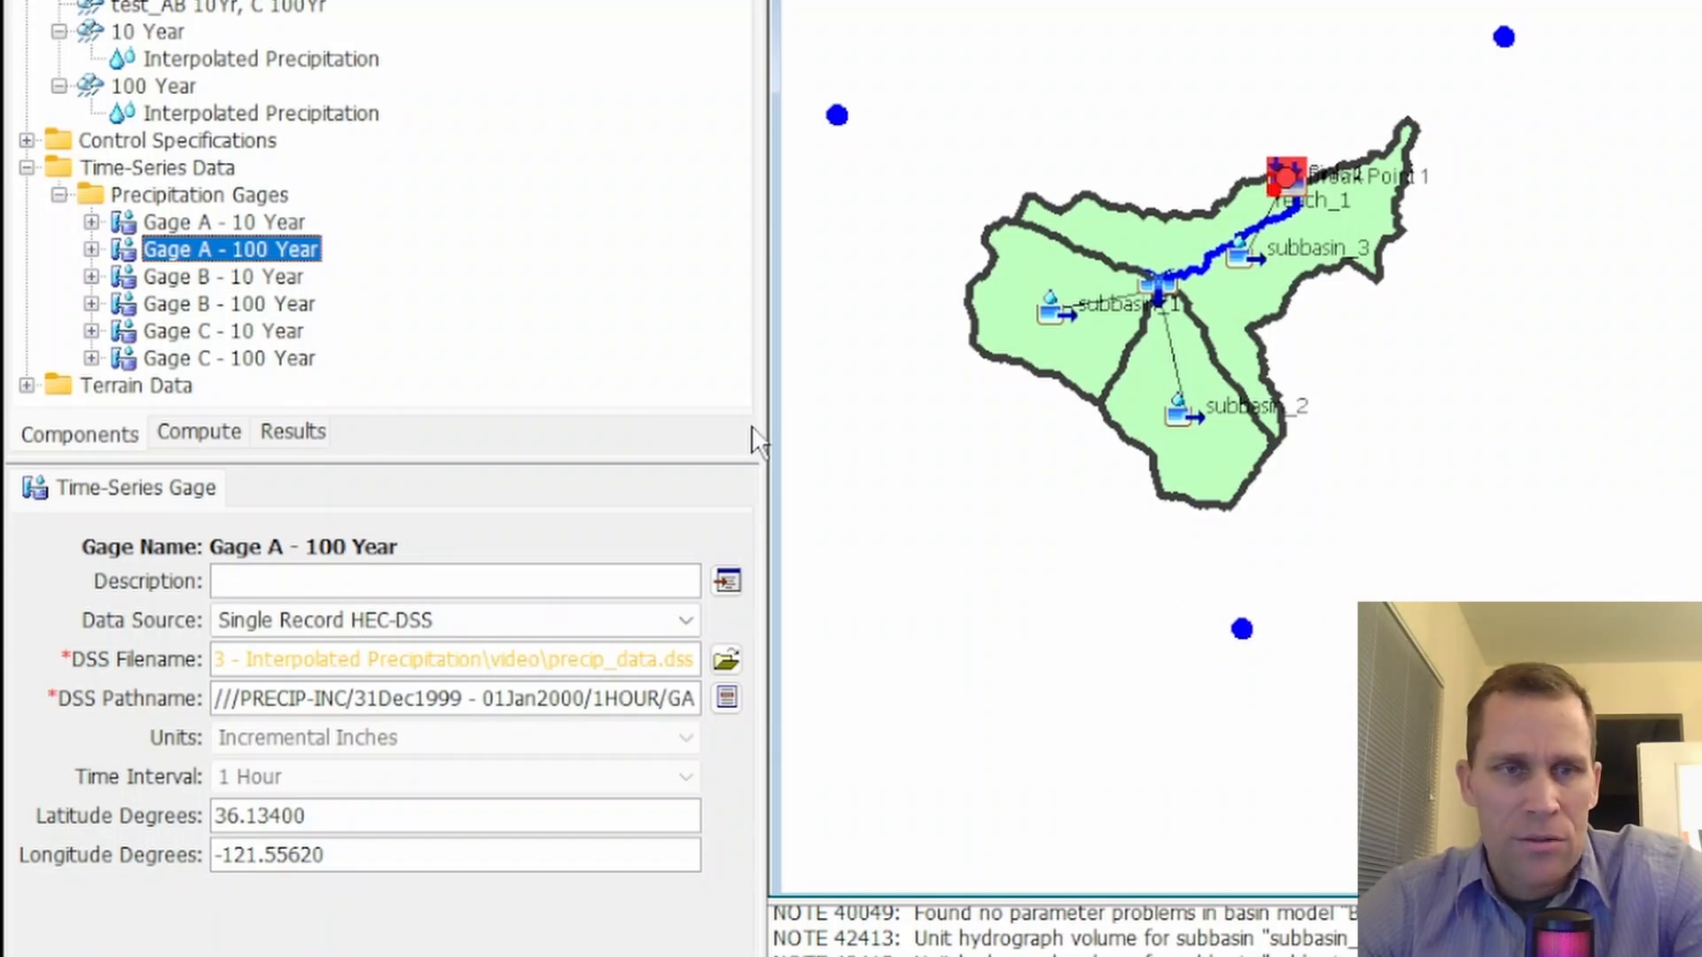
{"action": "left_click", "coordinate": [187, 280]}
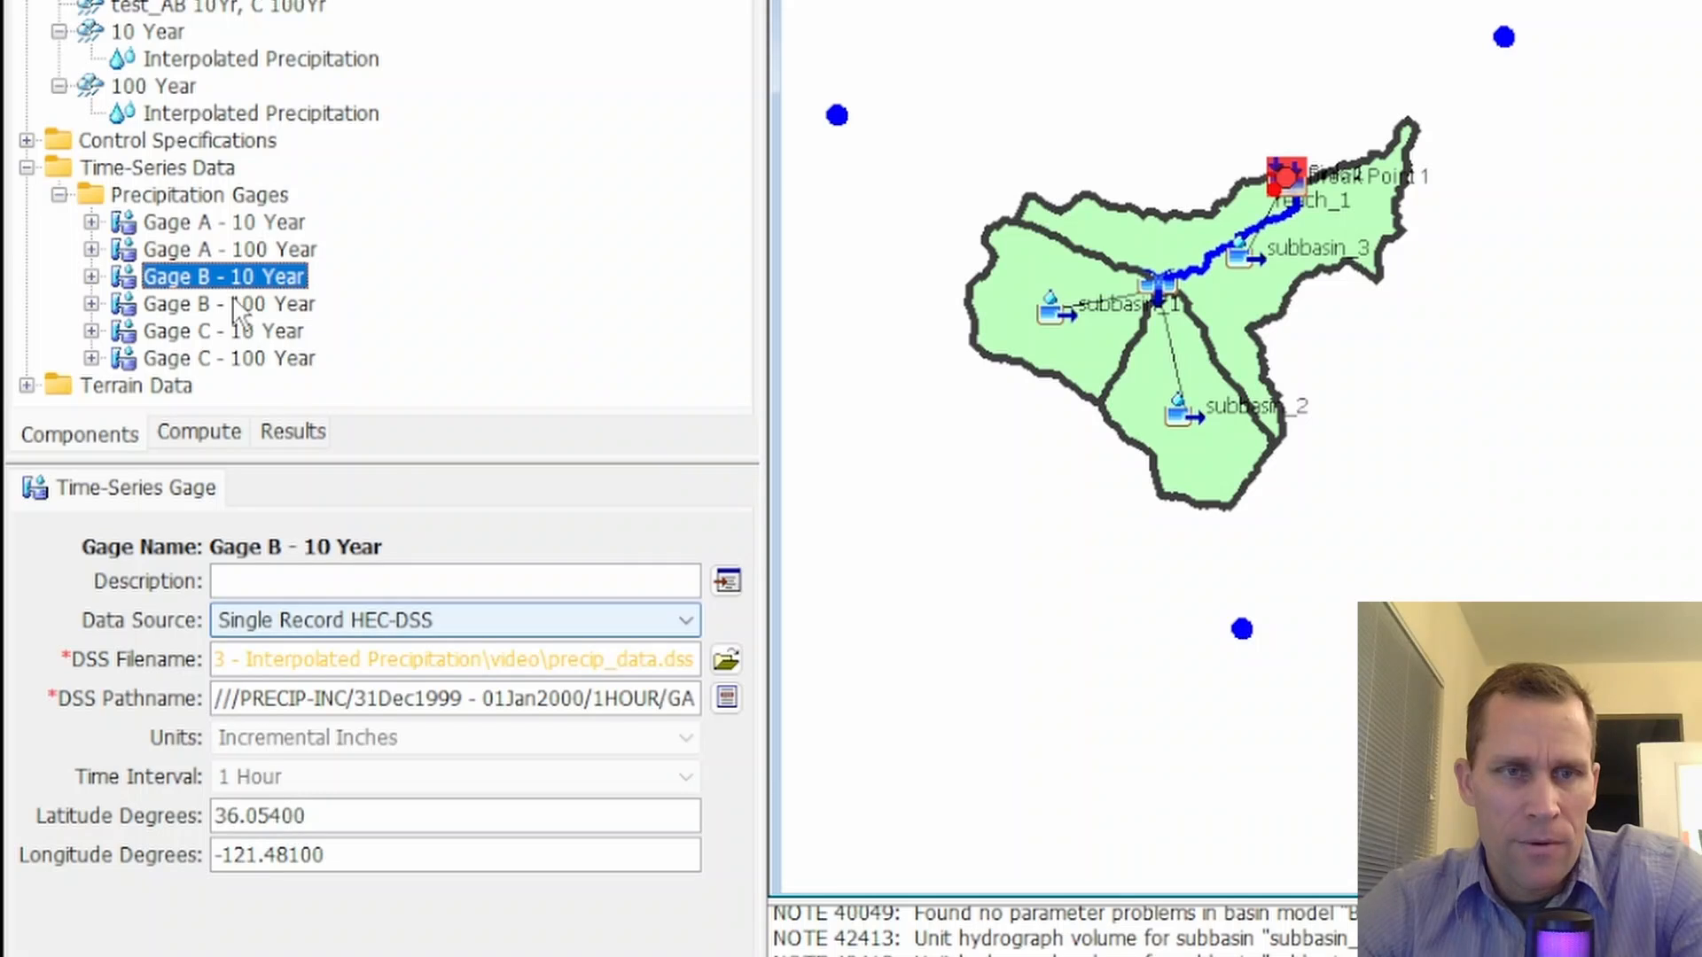
{"action": "left_click", "coordinate": [202, 306]}
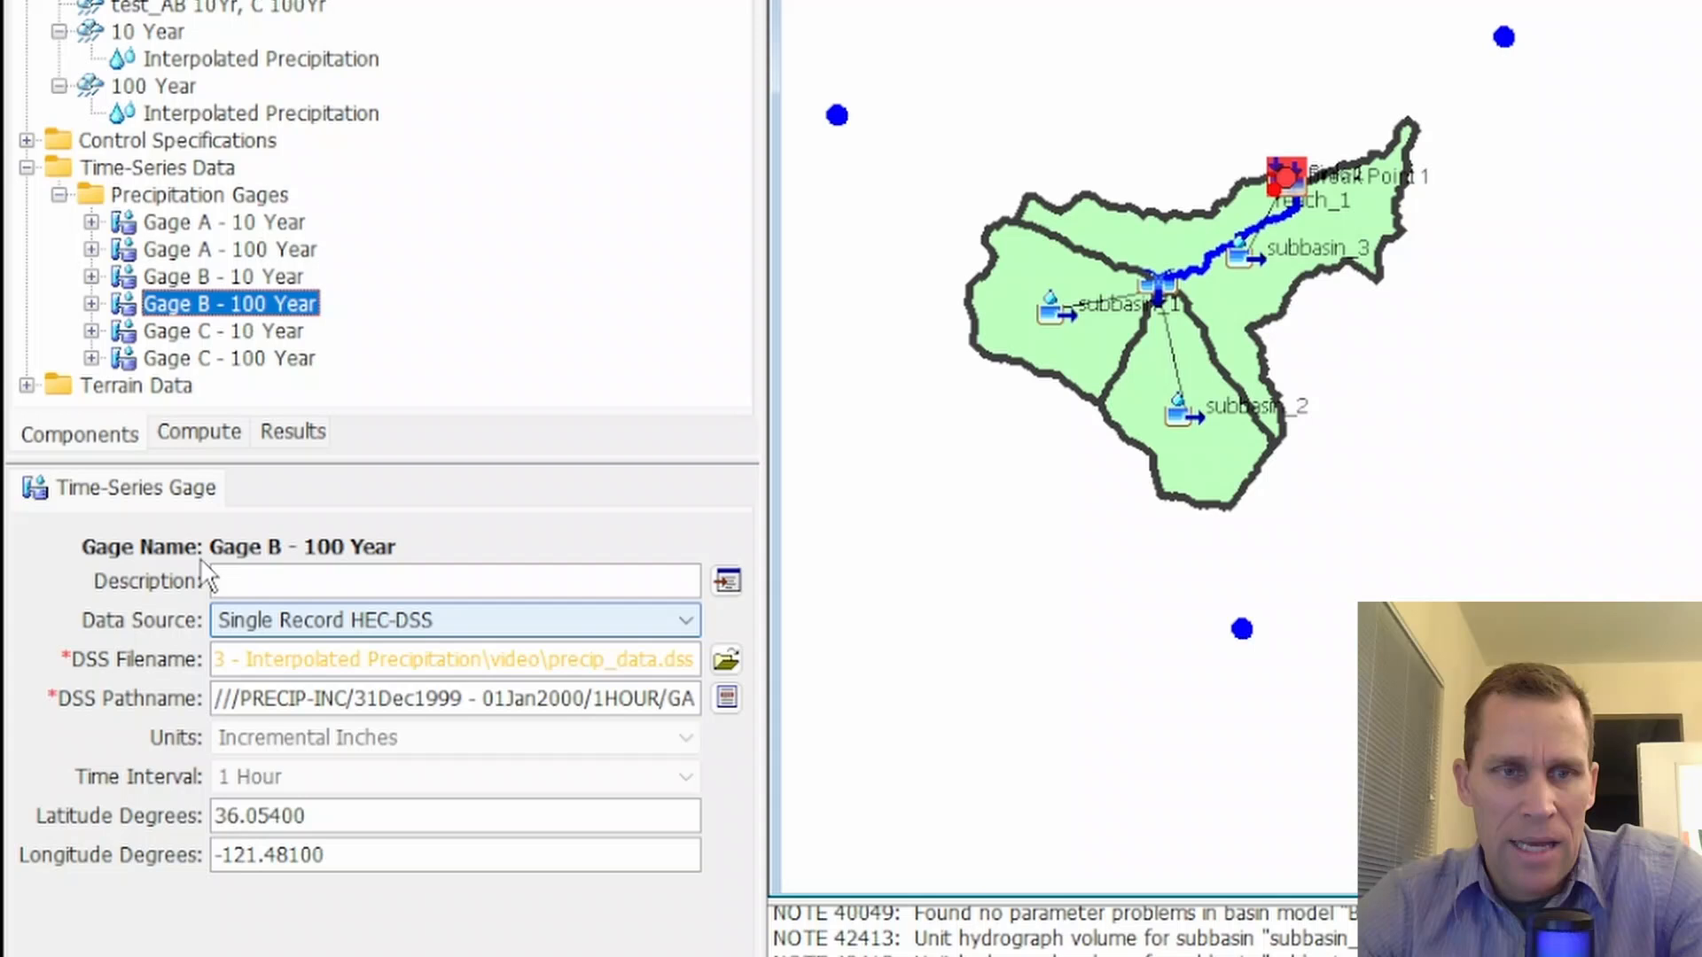
{"action": "left_click", "coordinate": [180, 355]}
{"action": "left_click", "coordinate": [180, 330]}
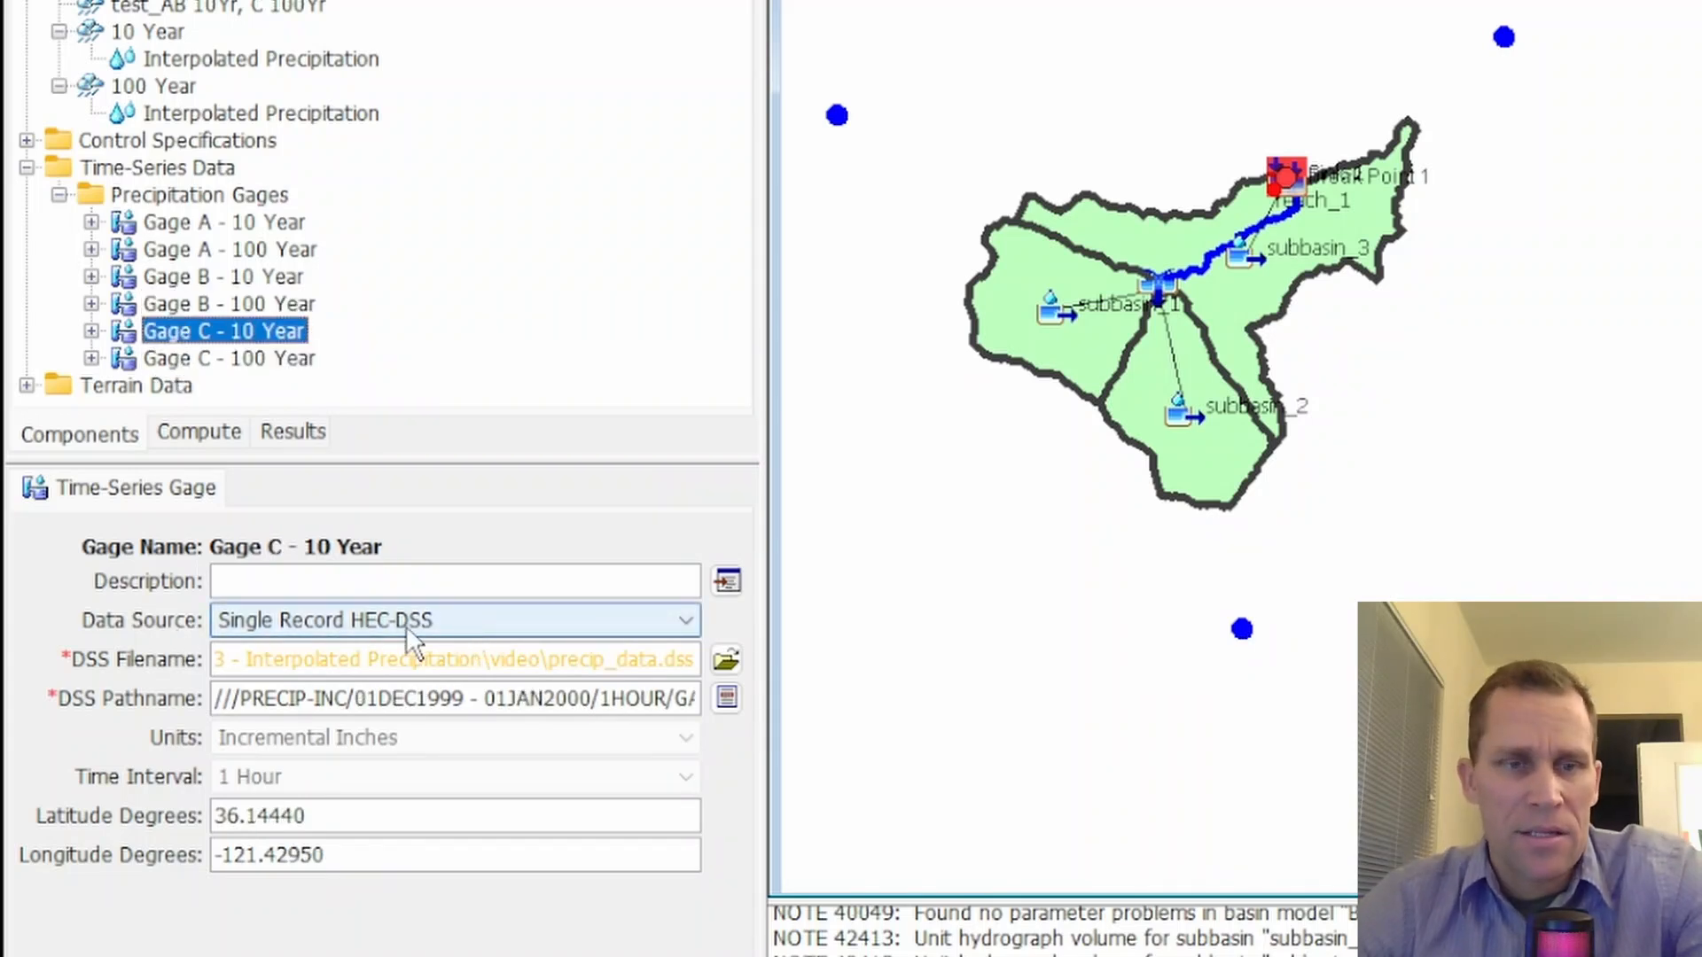
Launch HEC-DSSVue from the HEC Programs group and position its window over the HEC-HMS project
{"action": "key", "text": "super"}
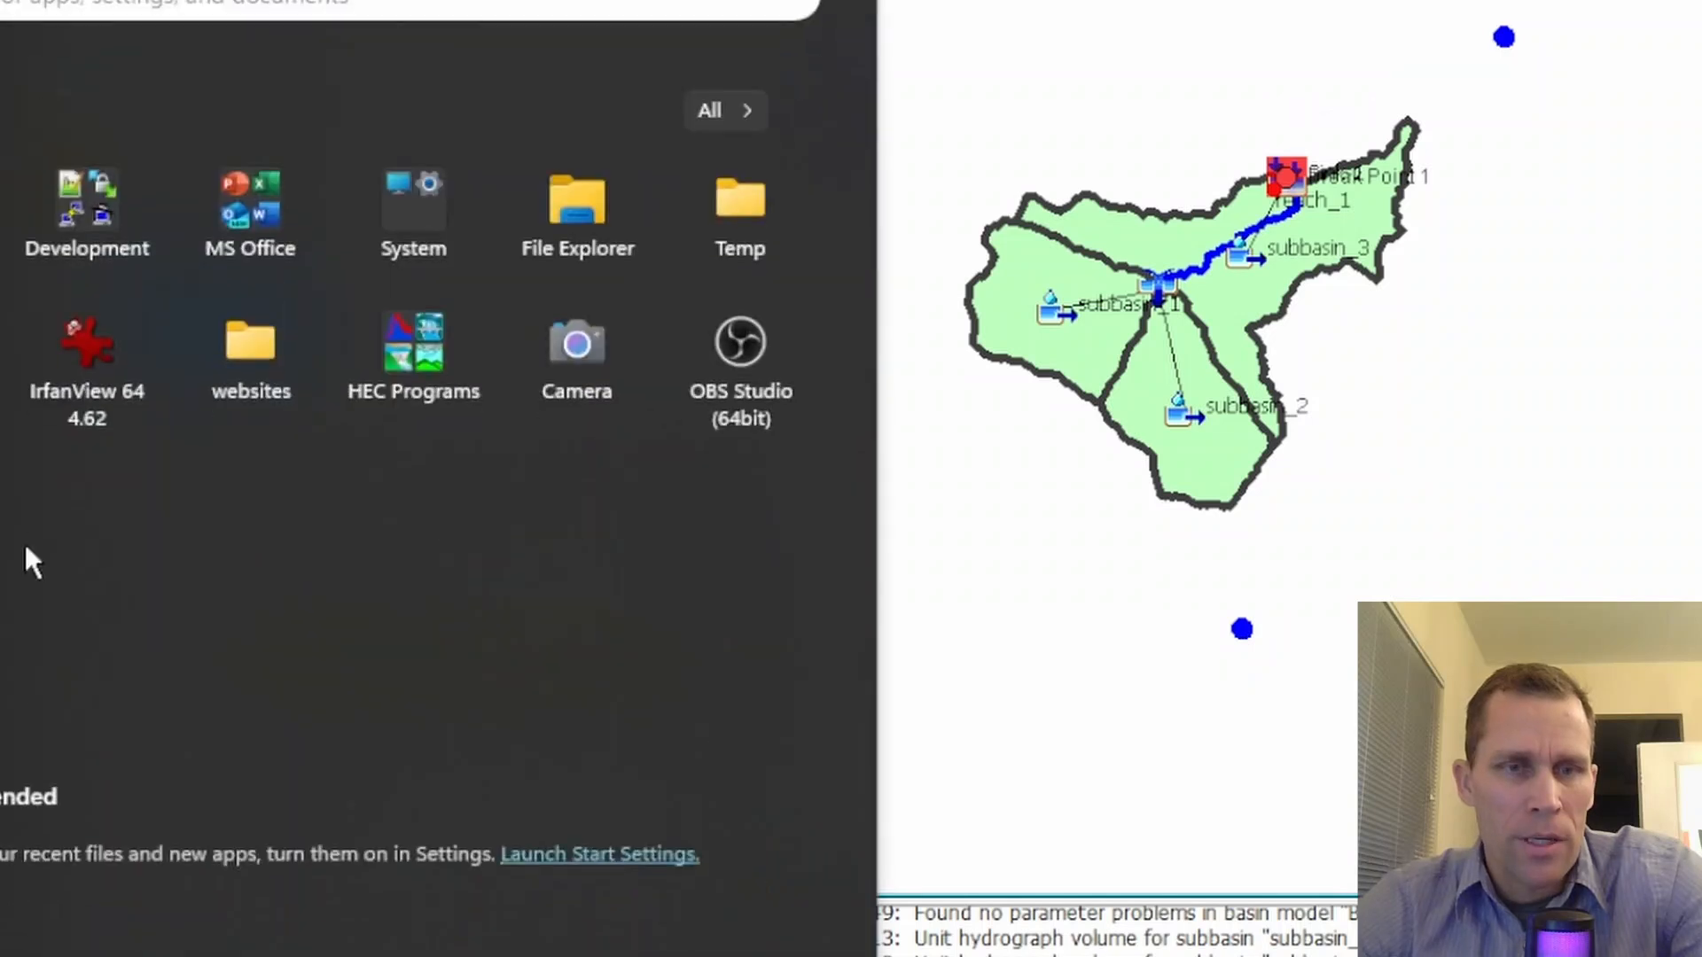
{"action": "left_click", "coordinate": [431, 326]}
{"action": "left_click", "coordinate": [120, 484]}
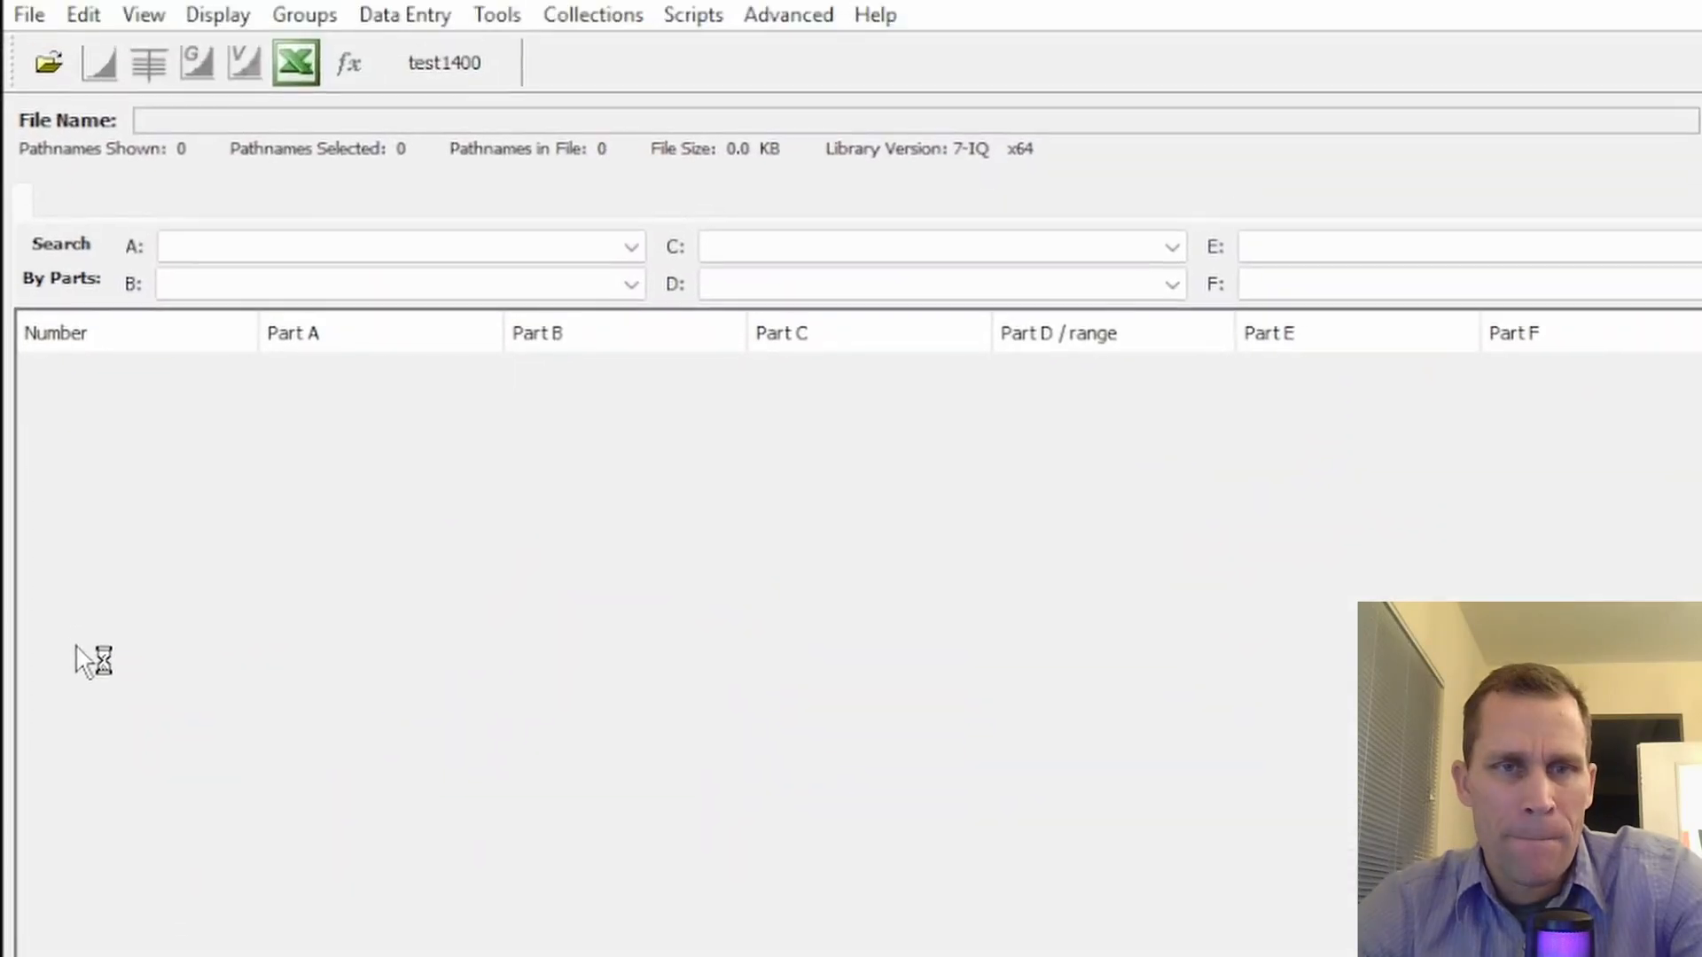
{"action": "left_click_drag", "start_coordinate": [586, 28], "coordinate": [1303, 149]}
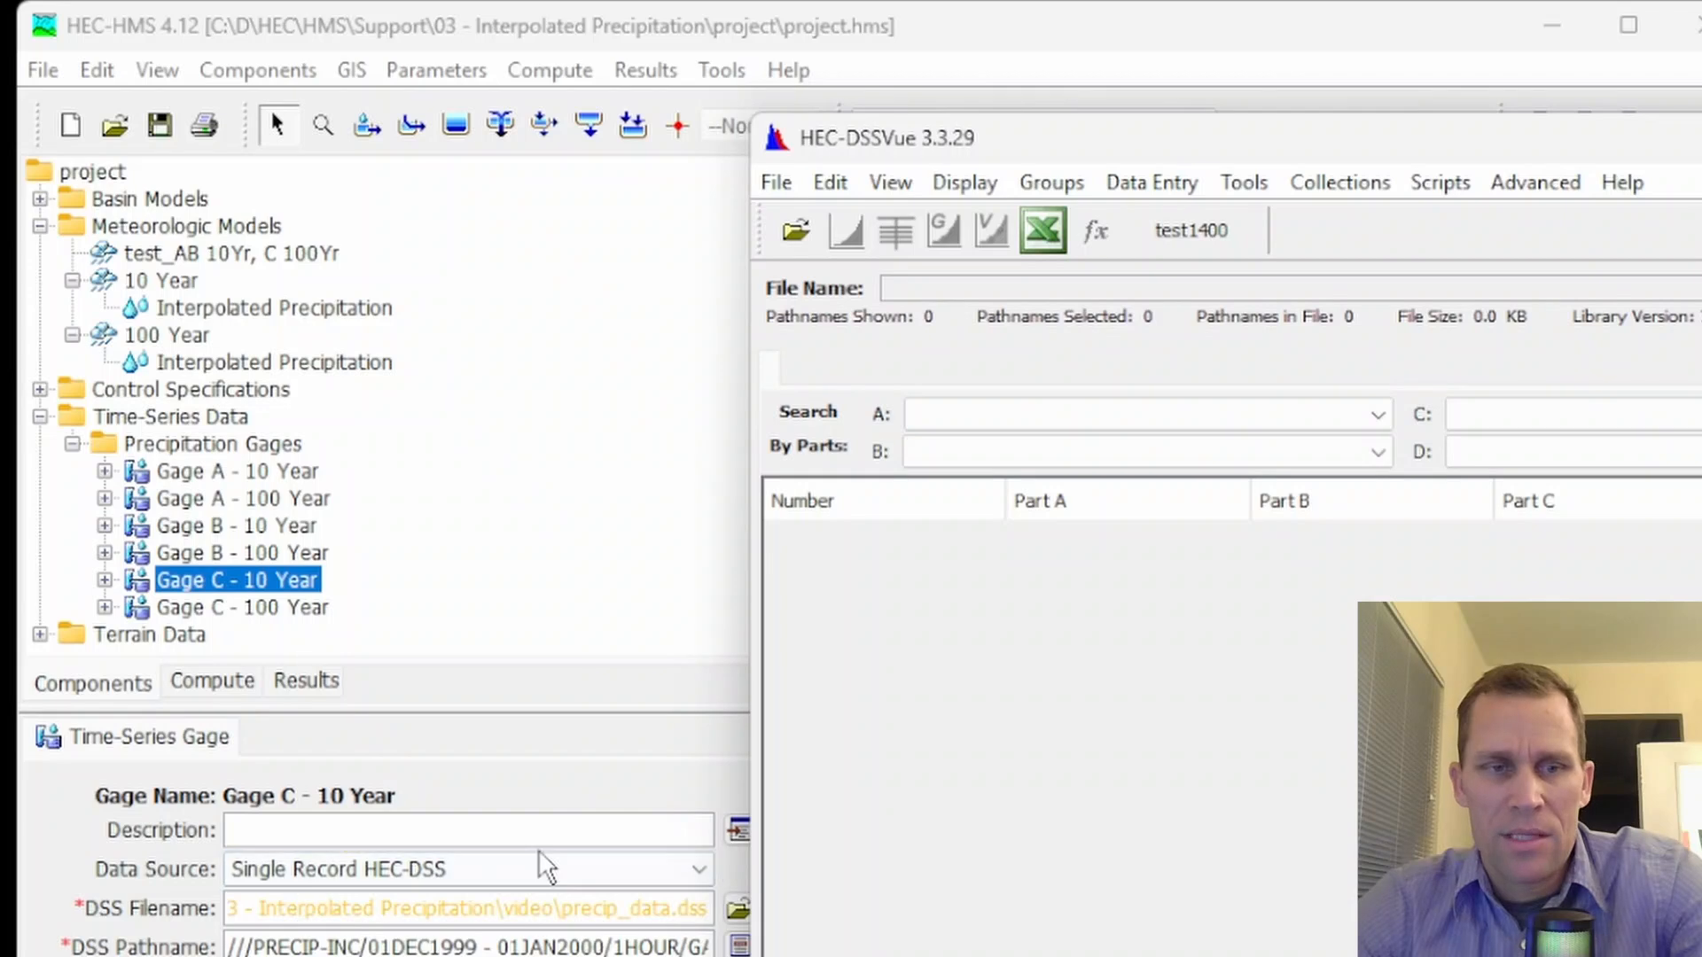
{"action": "left_click_drag", "start_coordinate": [1383, 132], "coordinate": [657, 18]}
Create a new version 6 DSS file named data on the Desktop
{"action": "left_click", "coordinate": [62, 72]}
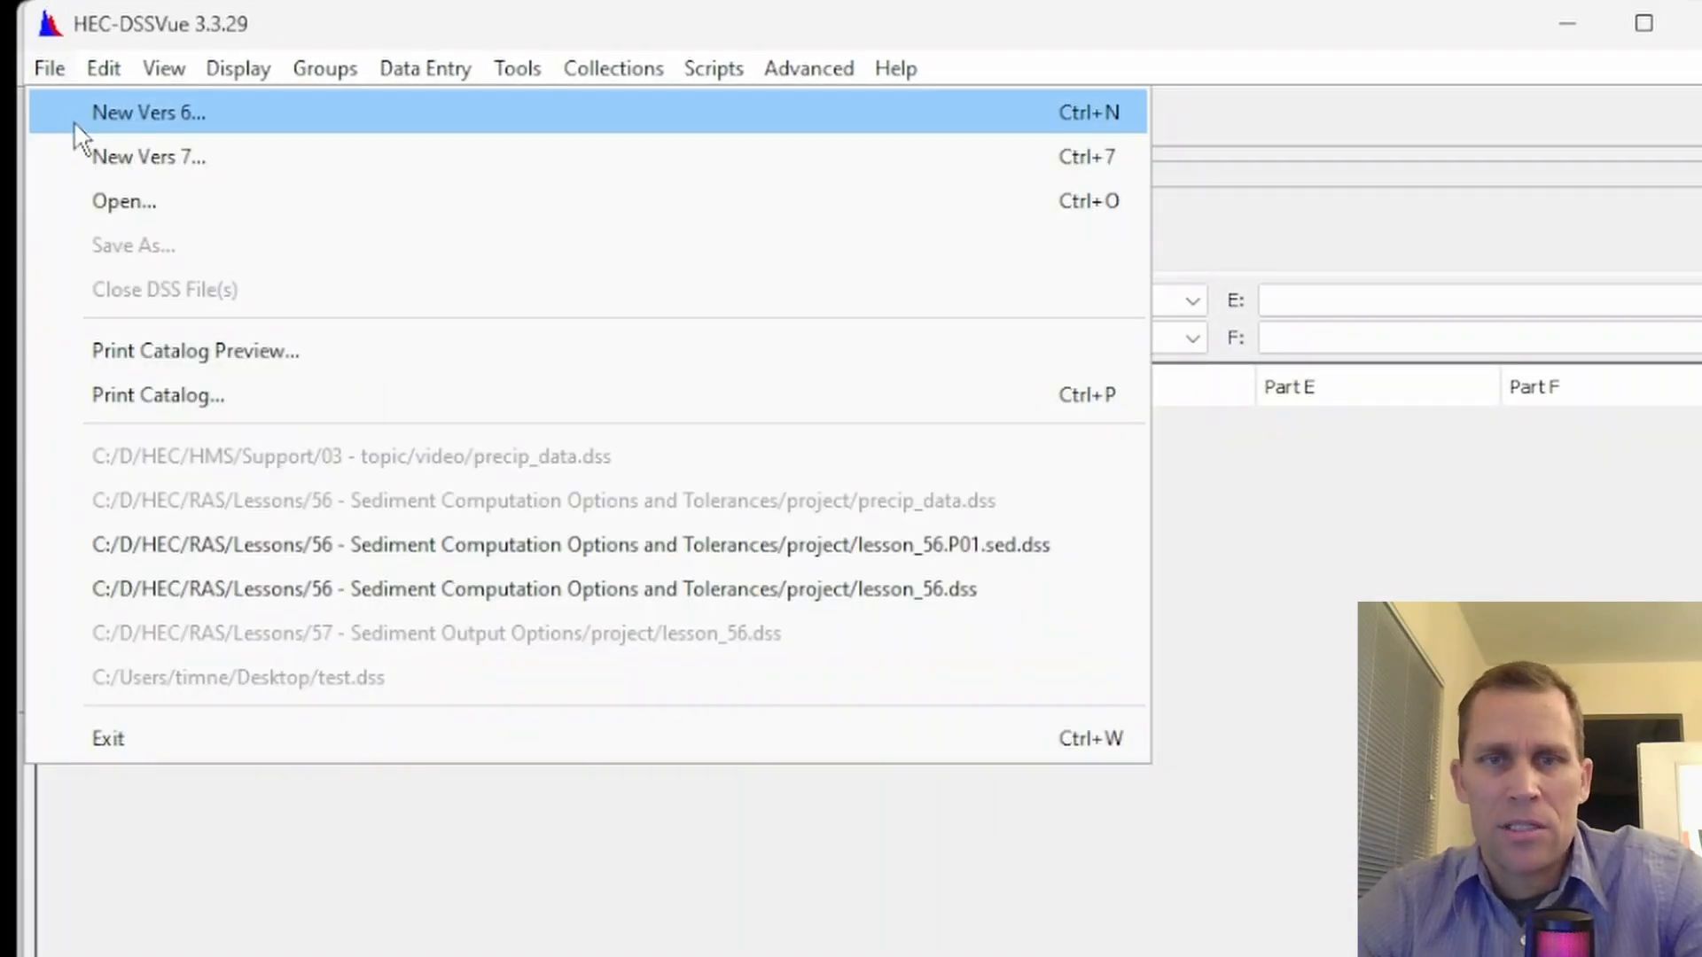
{"action": "left_click", "coordinate": [73, 120]}
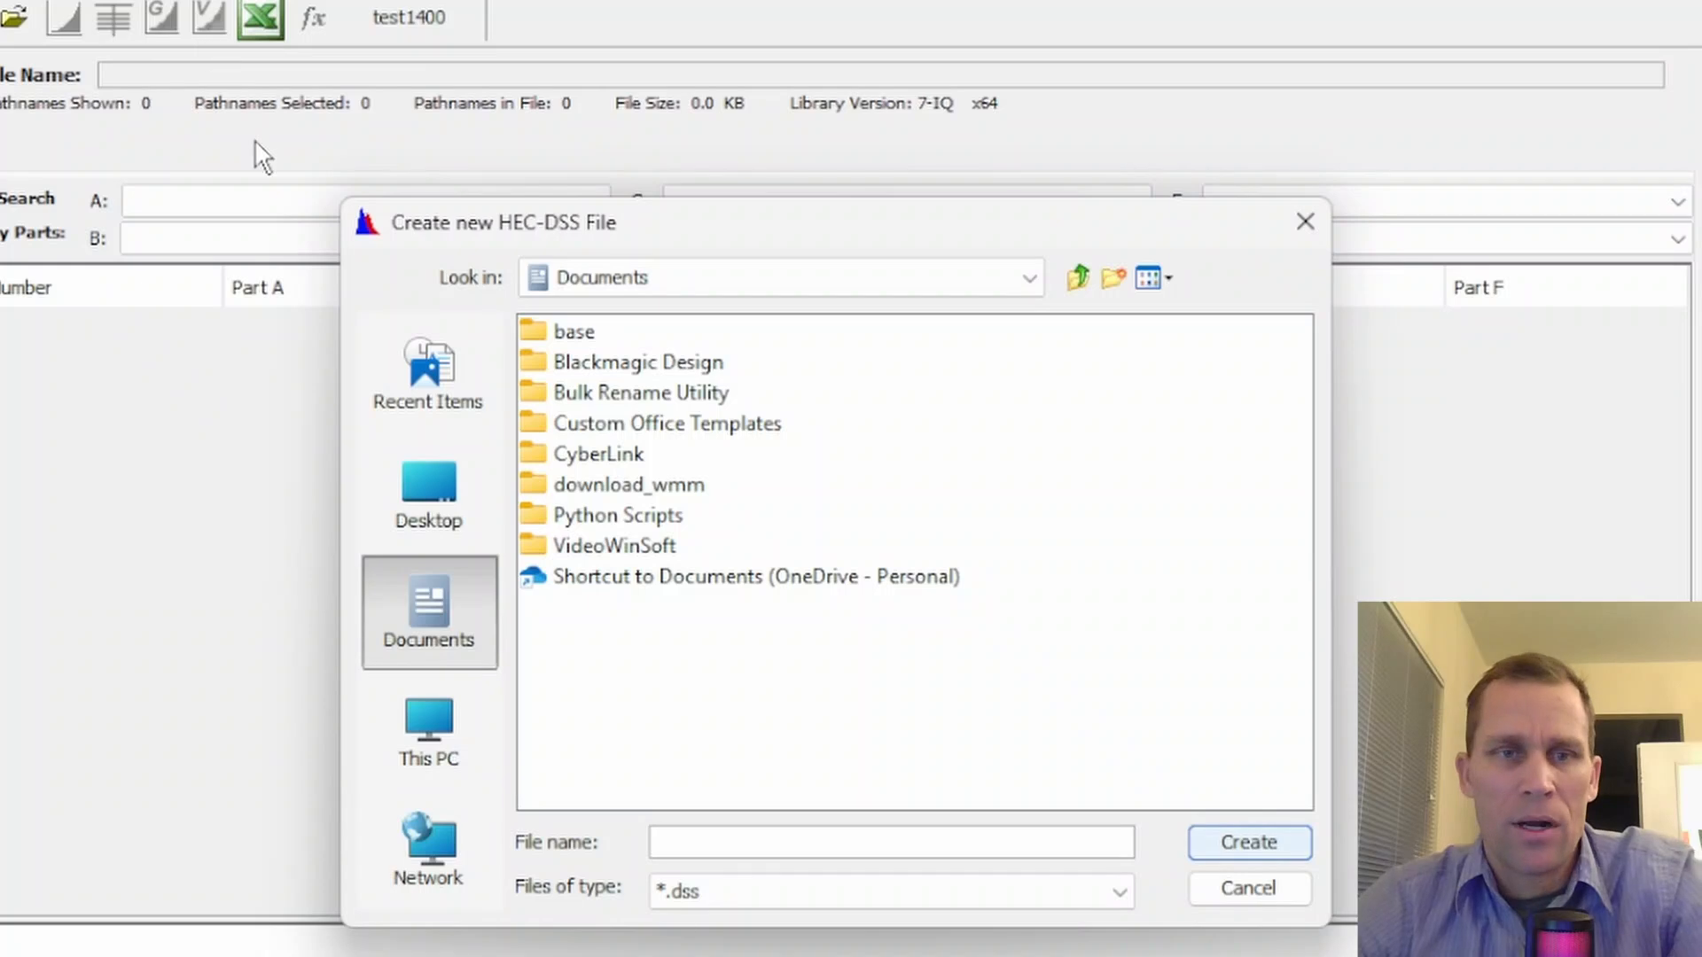
{"action": "left_click", "coordinate": [424, 475]}
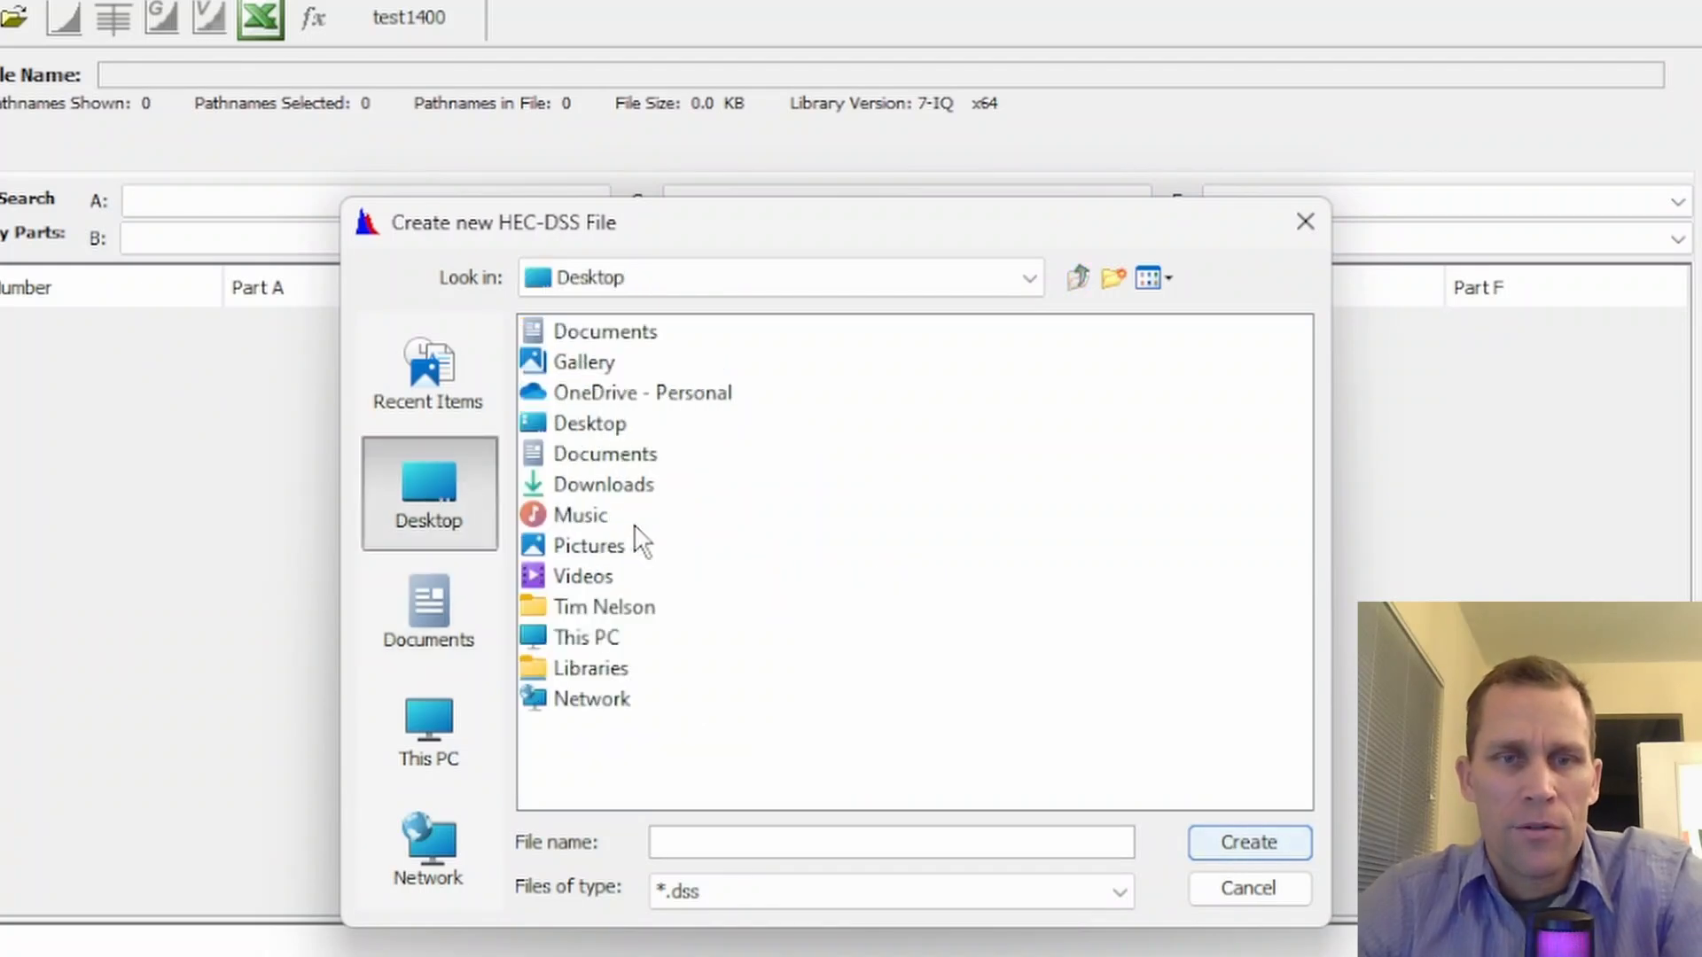
{"action": "left_click", "coordinate": [711, 844]}
{"action": "type", "text": "data"}
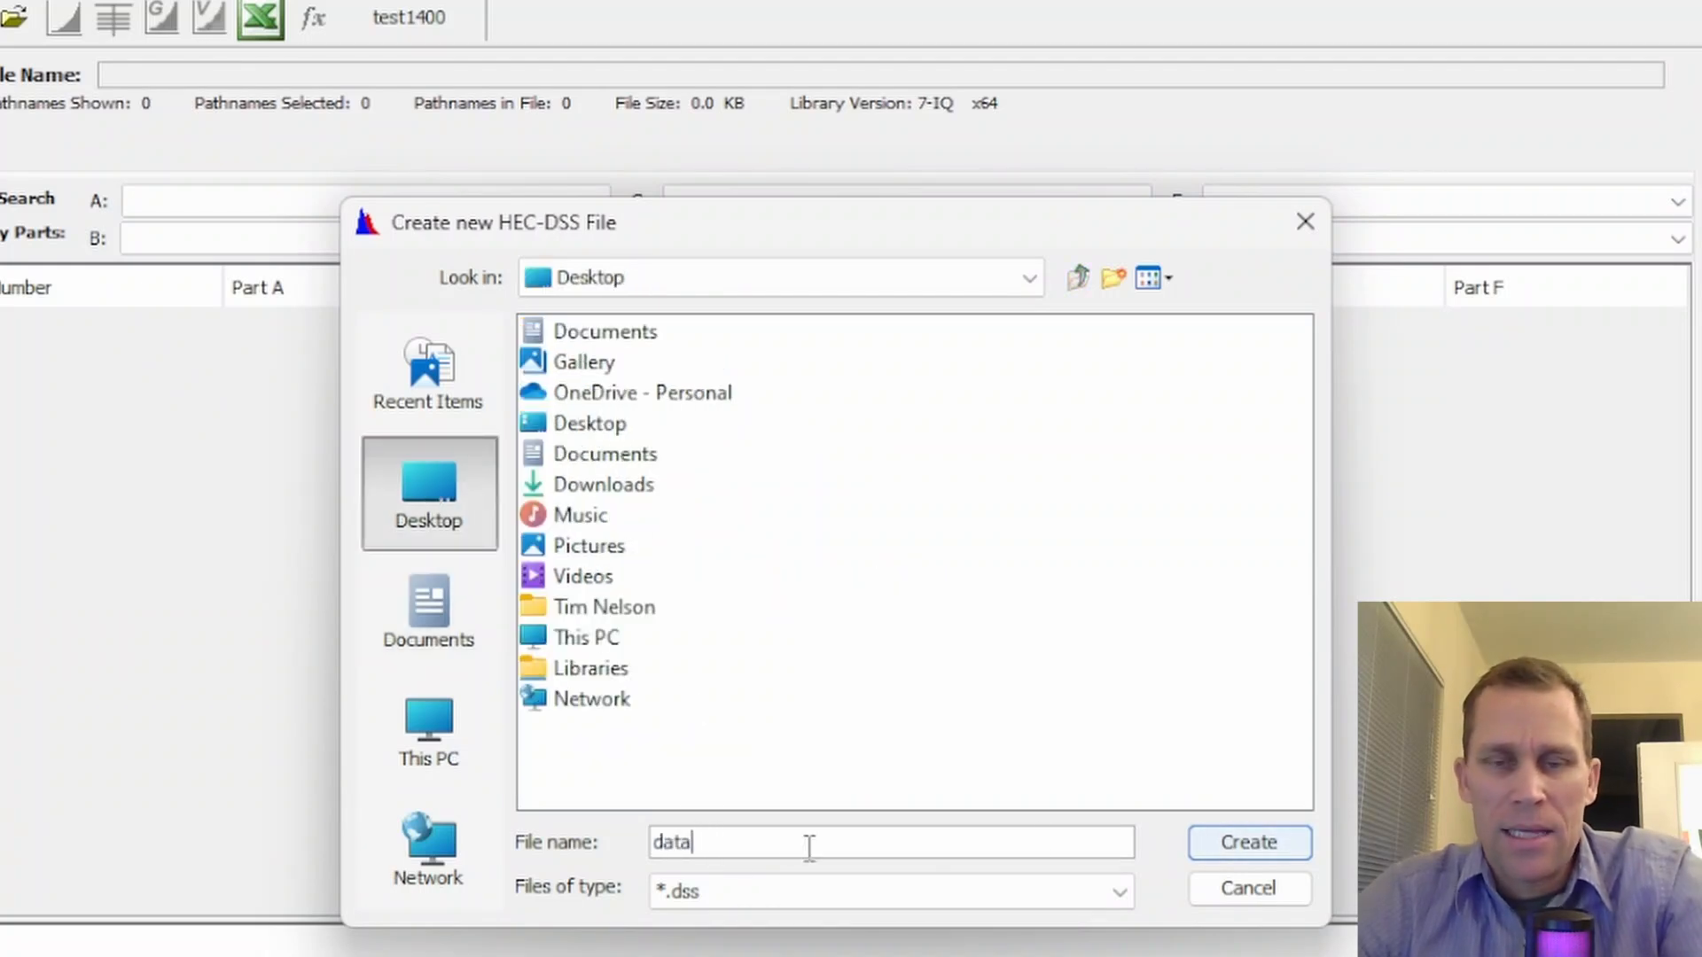
{"action": "left_click", "coordinate": [1235, 838]}
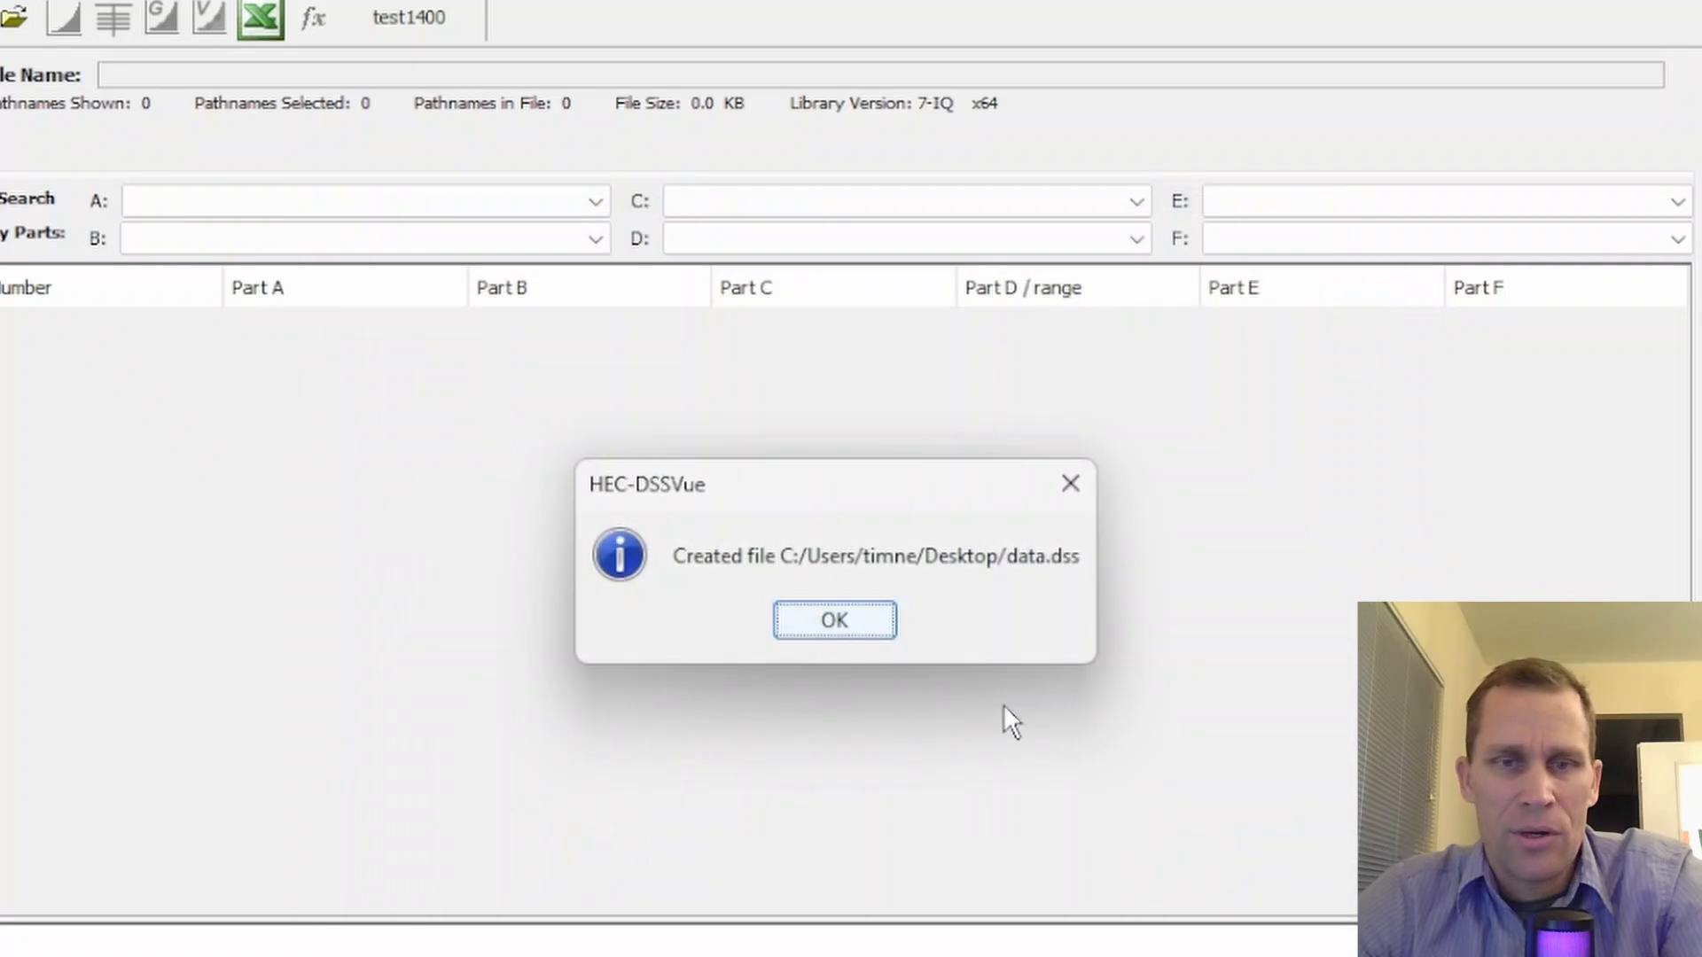
{"action": "left_click", "coordinate": [872, 625]}
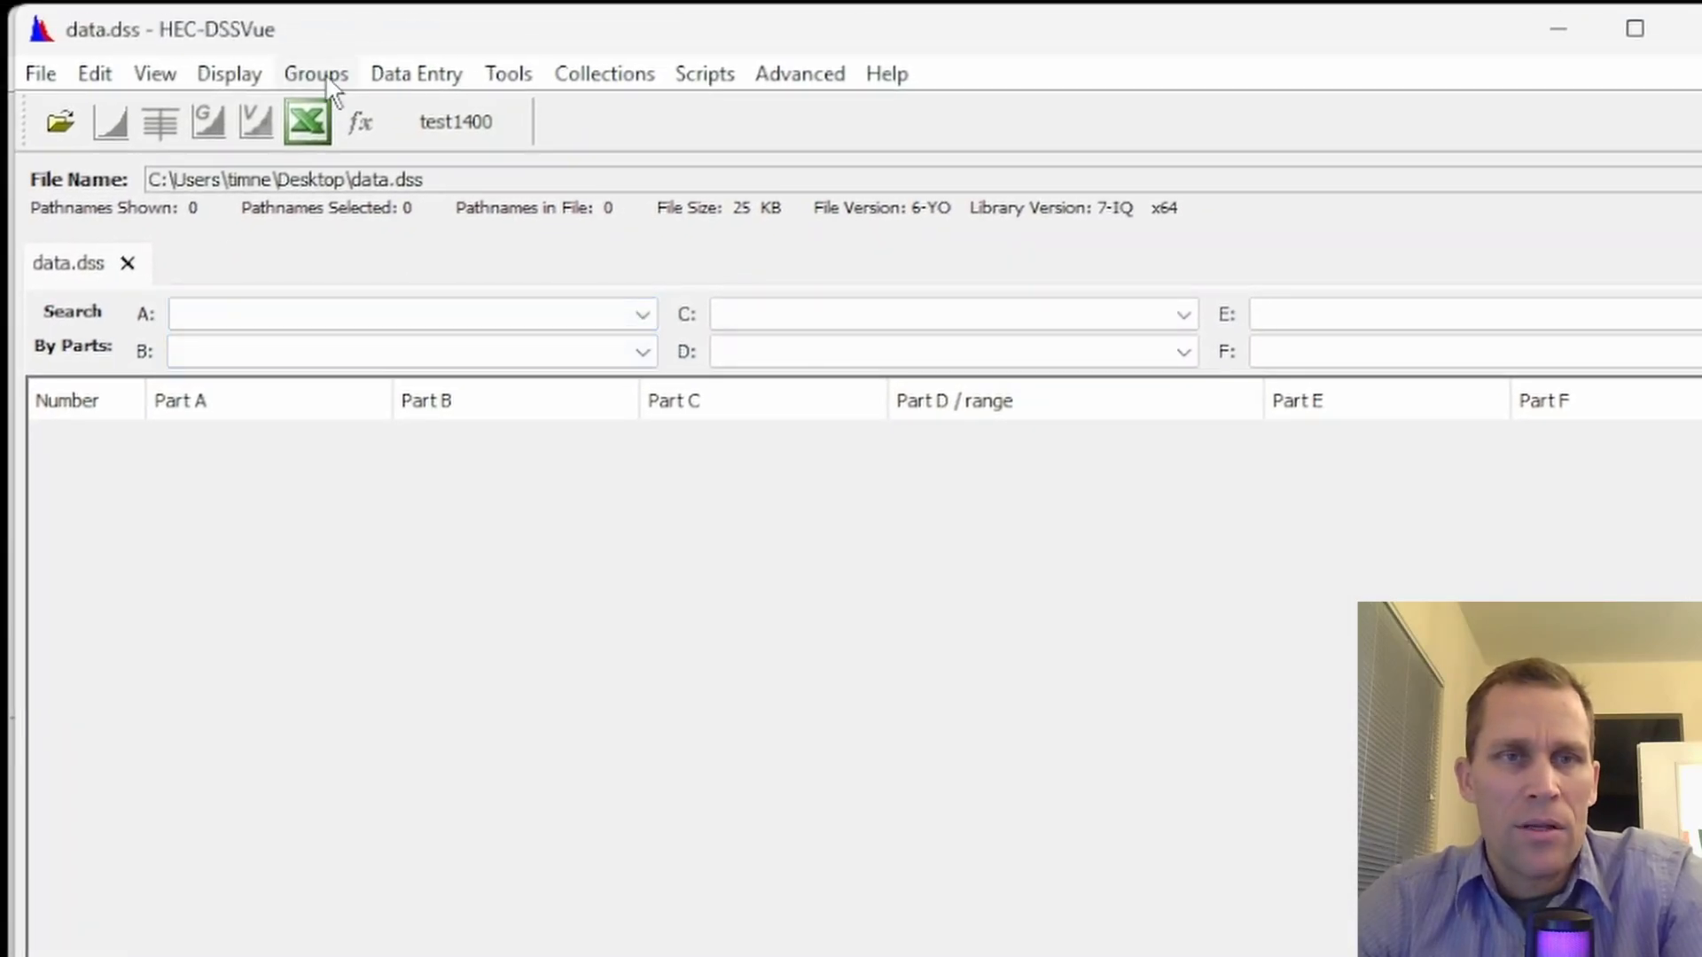
Start a manual time series entry in data.dss and set pathname part C to PRECIP-INC
{"action": "left_click", "coordinate": [431, 73]}
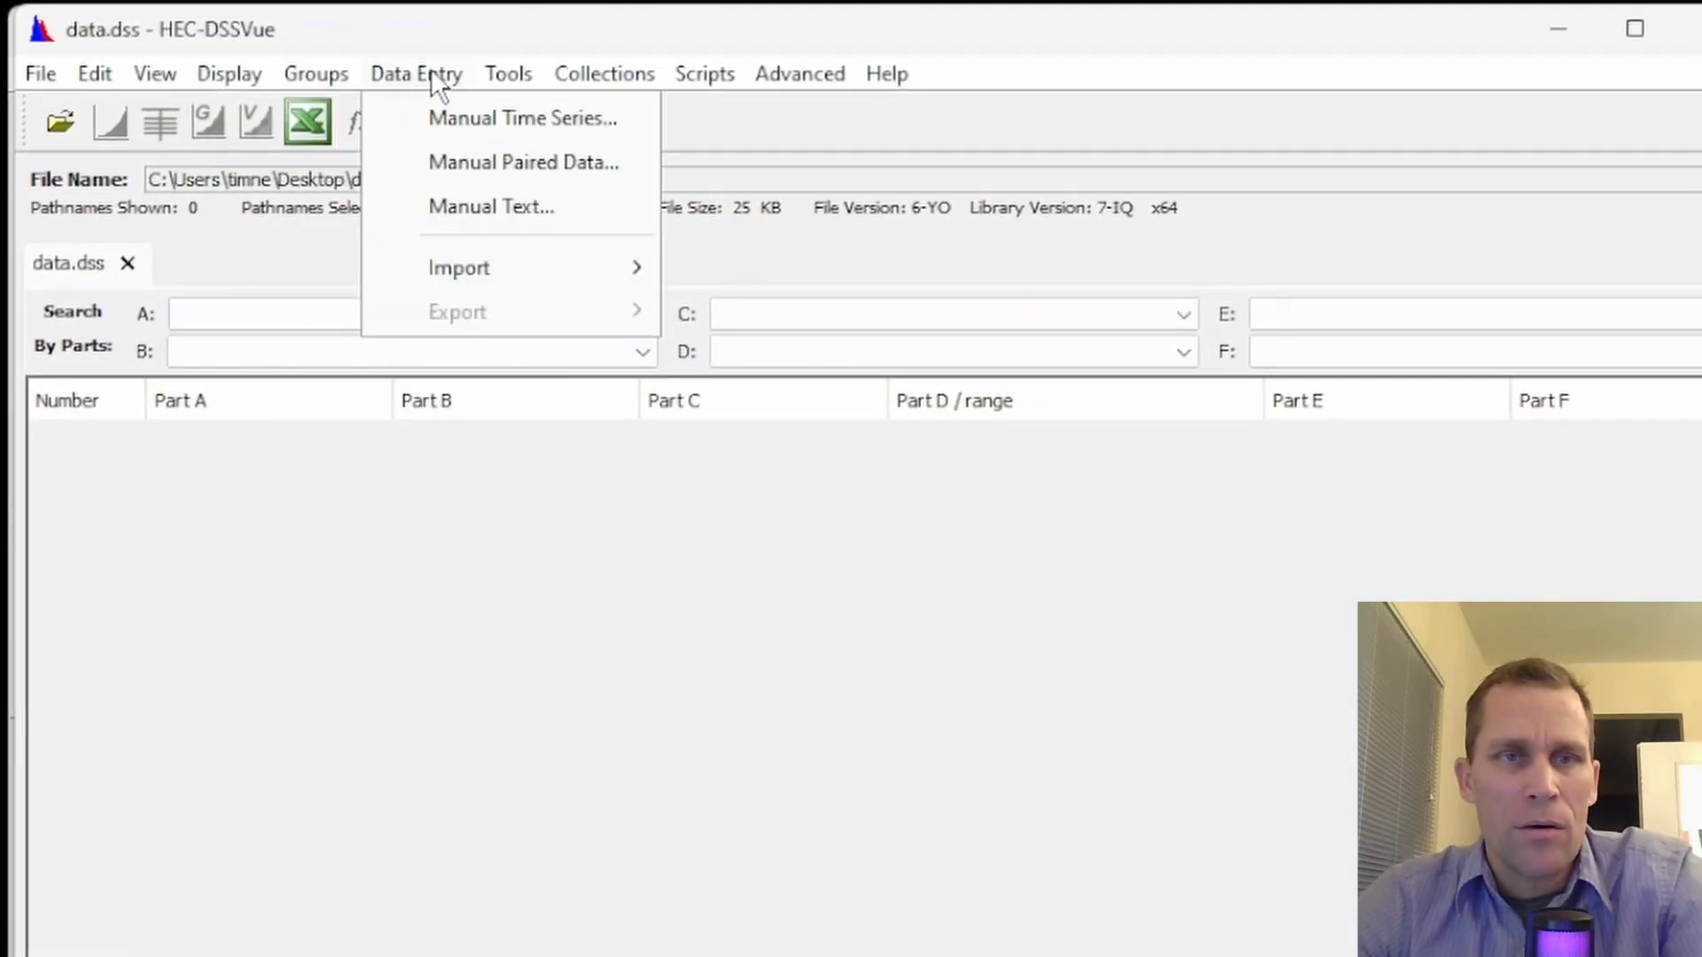
{"action": "left_click", "coordinate": [429, 118]}
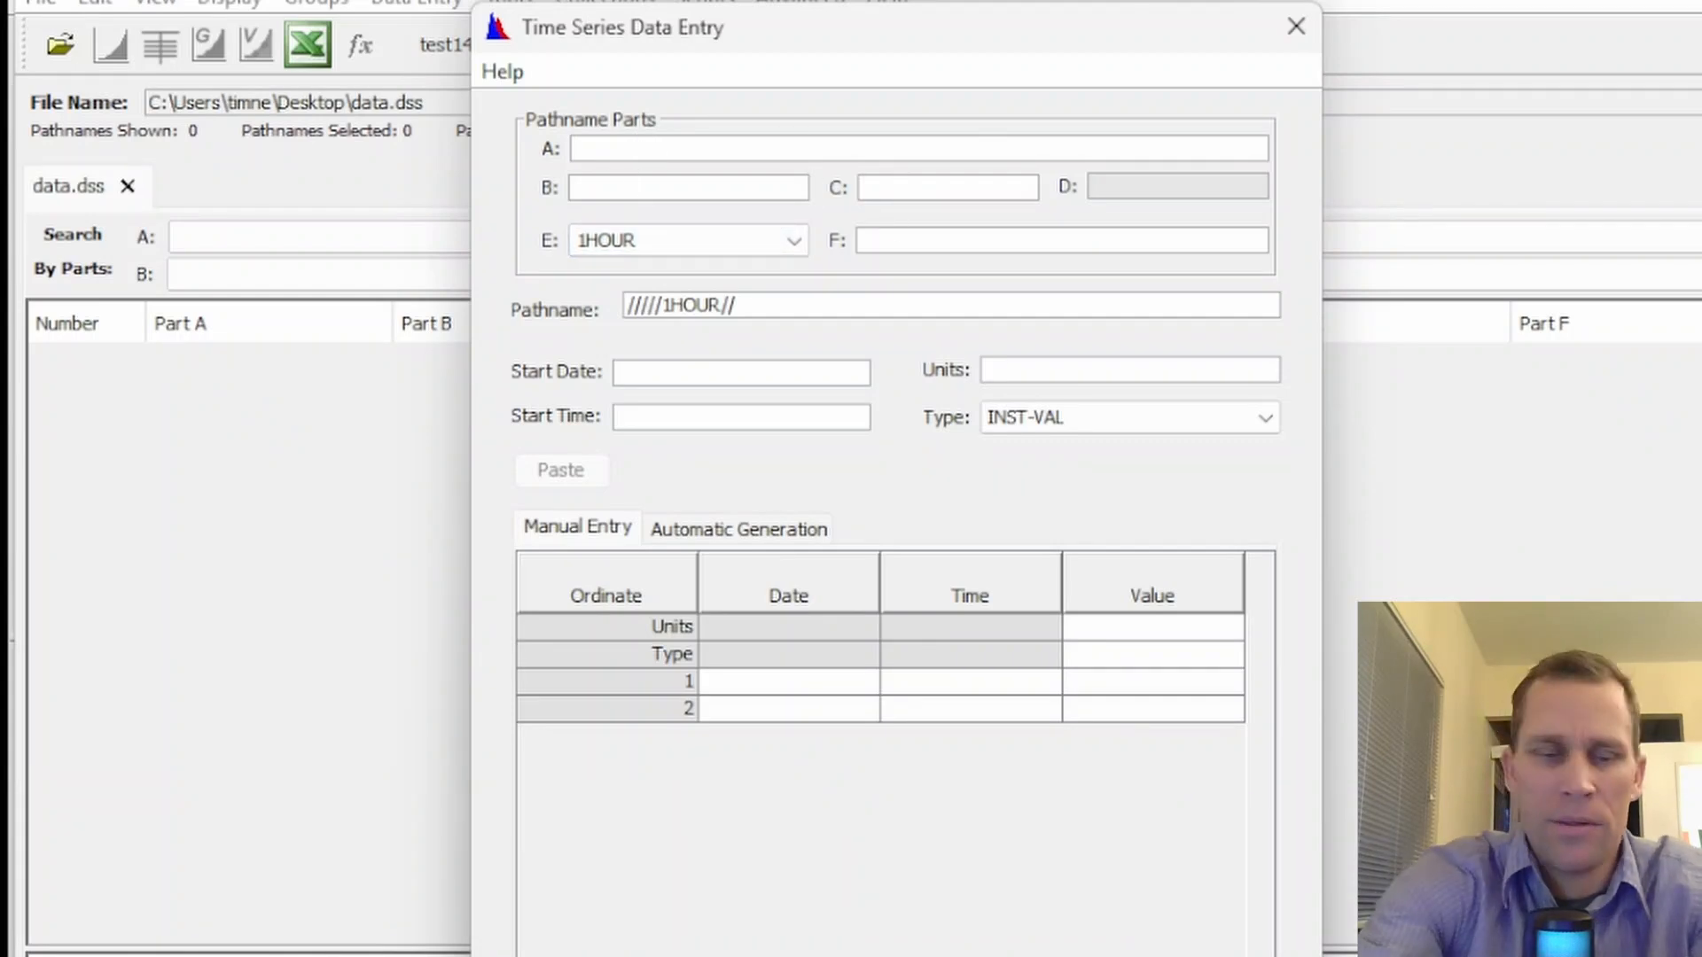
{"action": "left_click", "coordinate": [904, 191]}
{"action": "type", "text": "PRECIP-INC"}
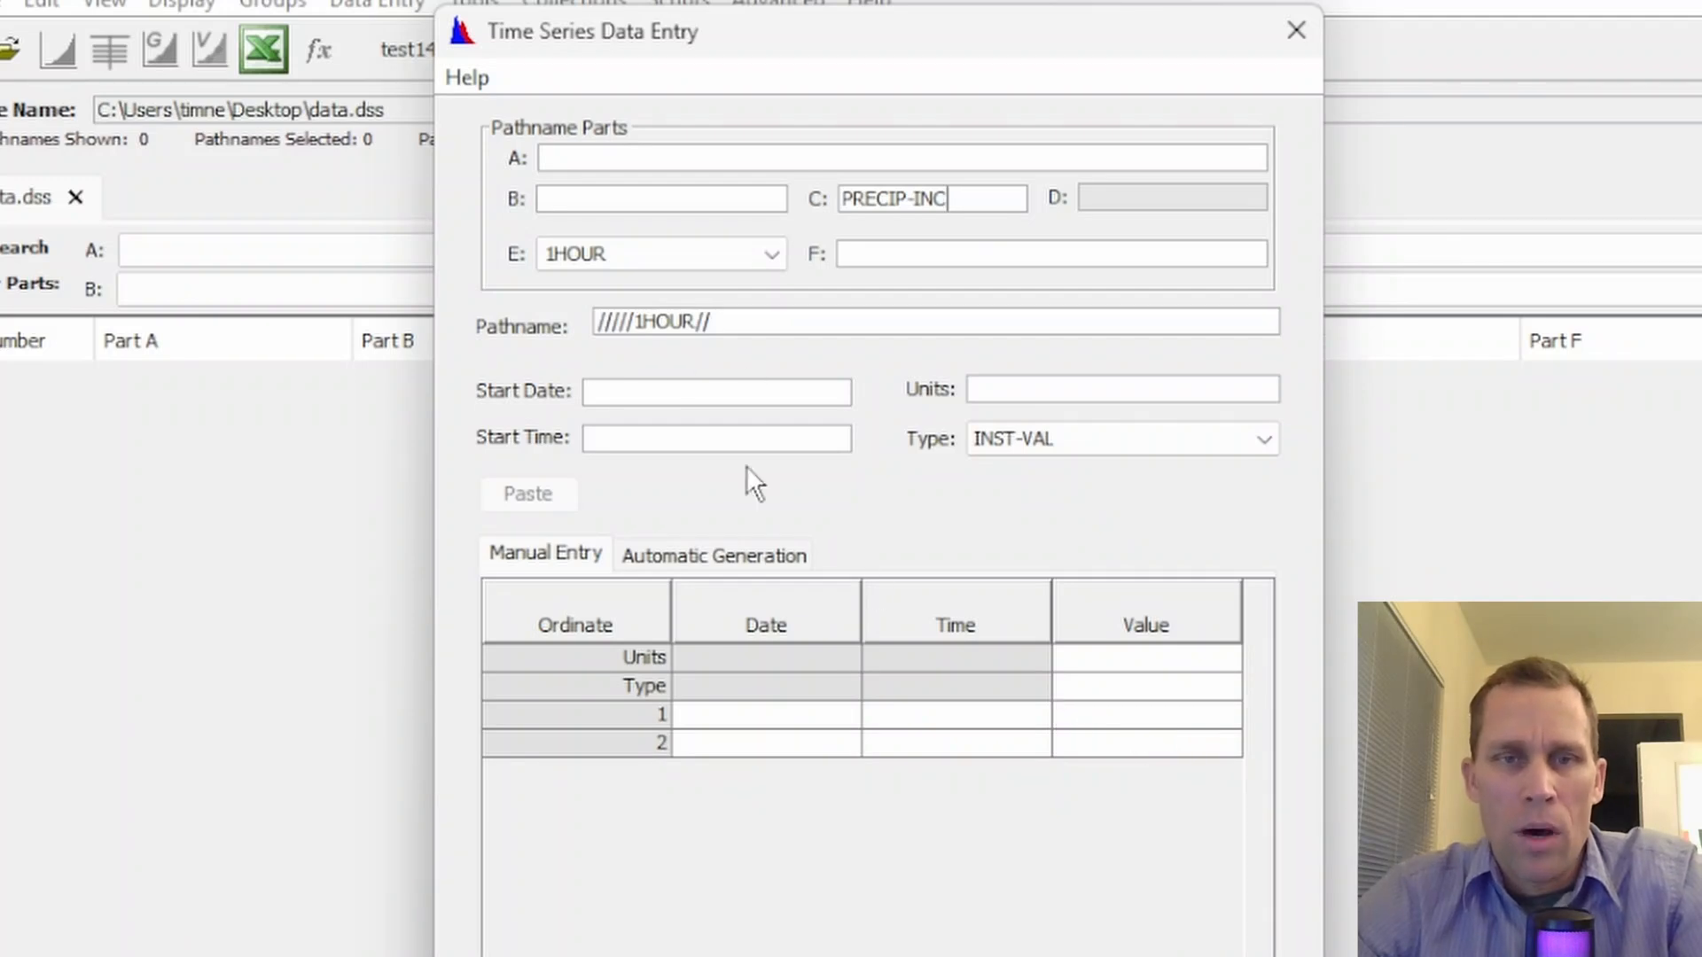
{"action": "key", "text": "alt+Tab"}
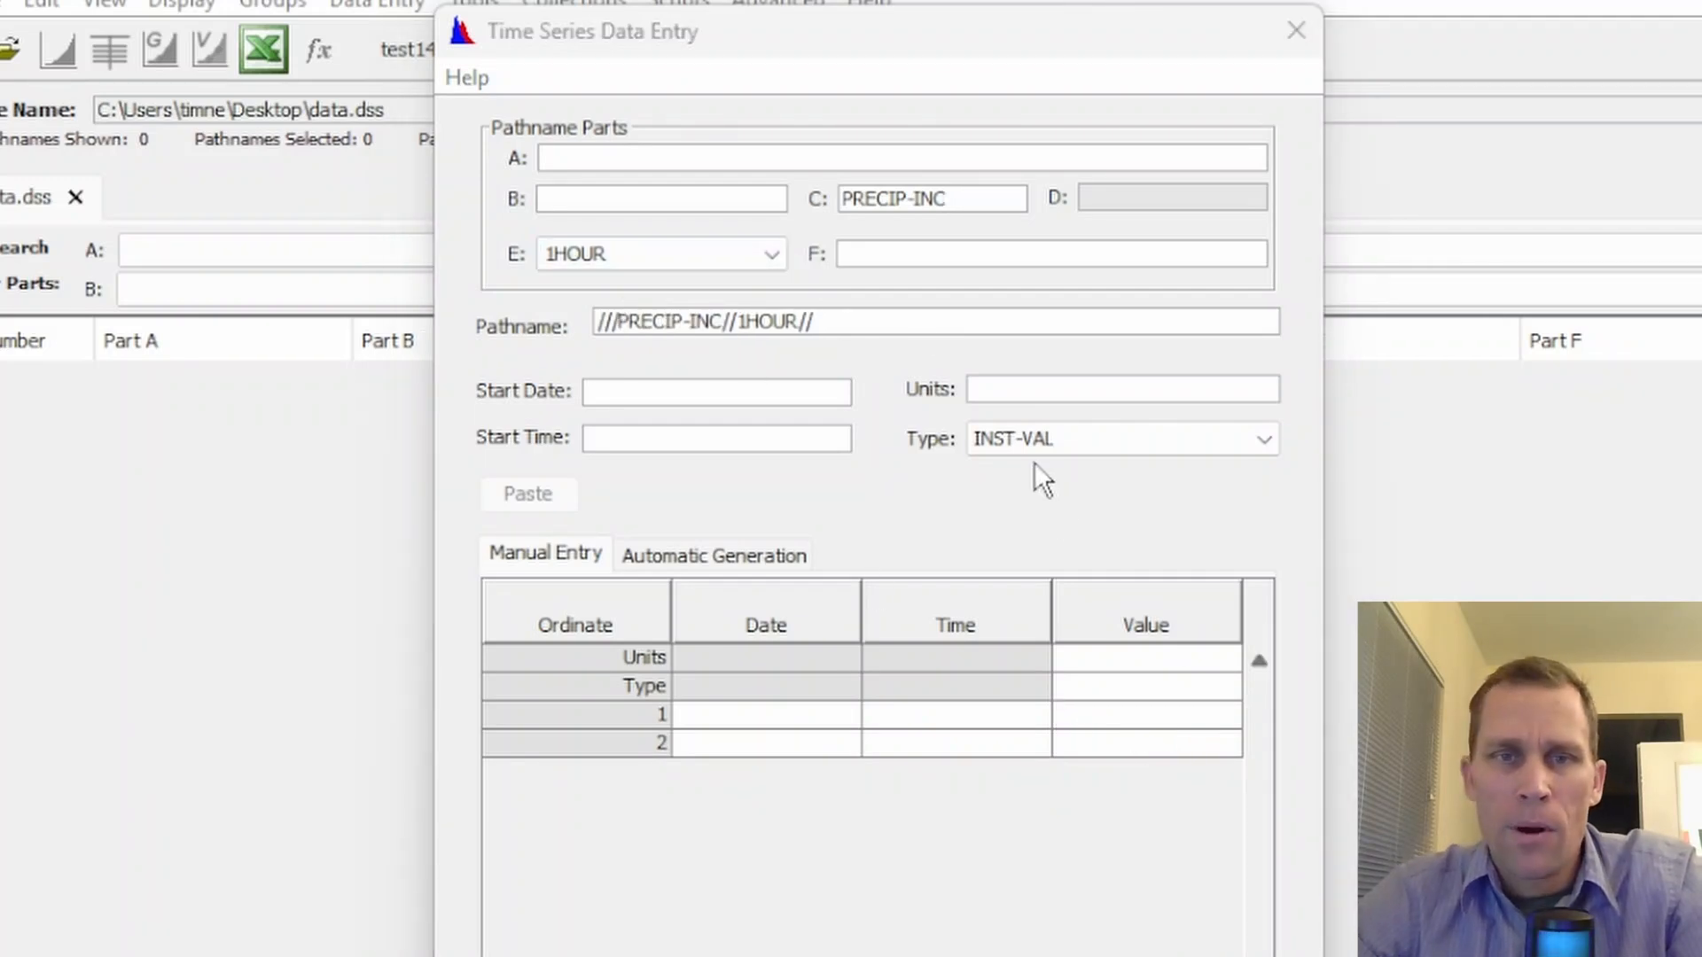
Set pathname part F to GAGE A - 10YEAR, the start to 01JAN2000 at 0000, and the units to IN
{"action": "left_click", "coordinate": [899, 262]}
{"action": "type", "text": "GAGE A - 10YEAR"}
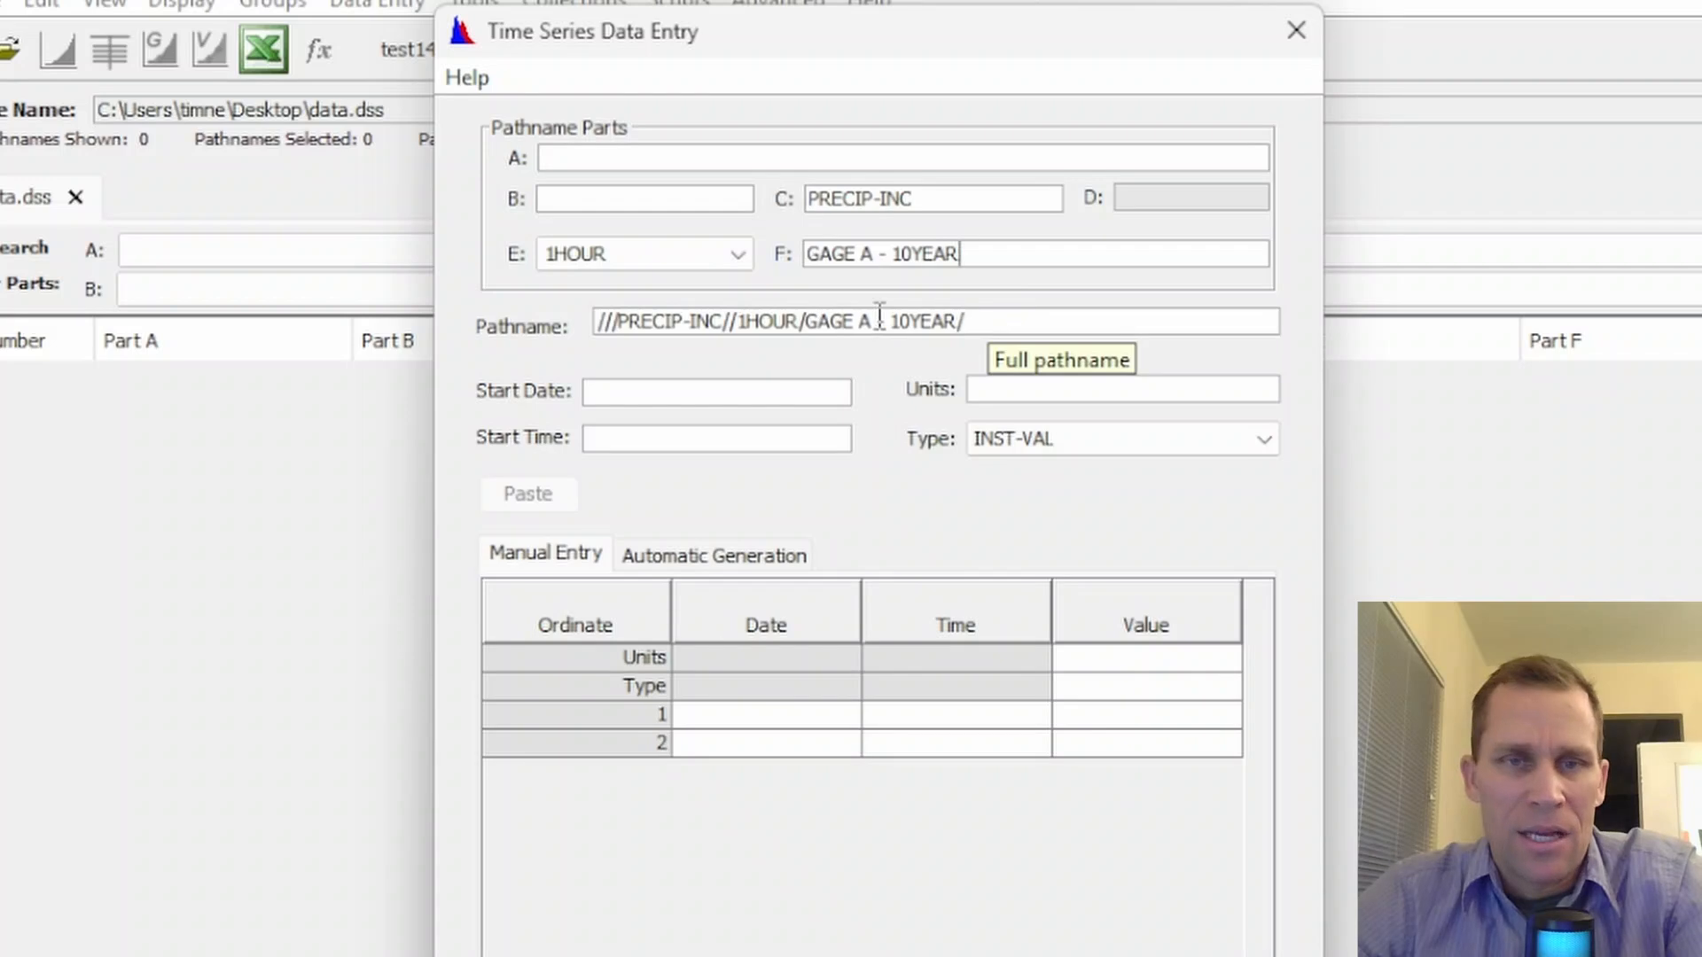
{"action": "left_click", "coordinate": [623, 391]}
{"action": "type", "text": "01J"}
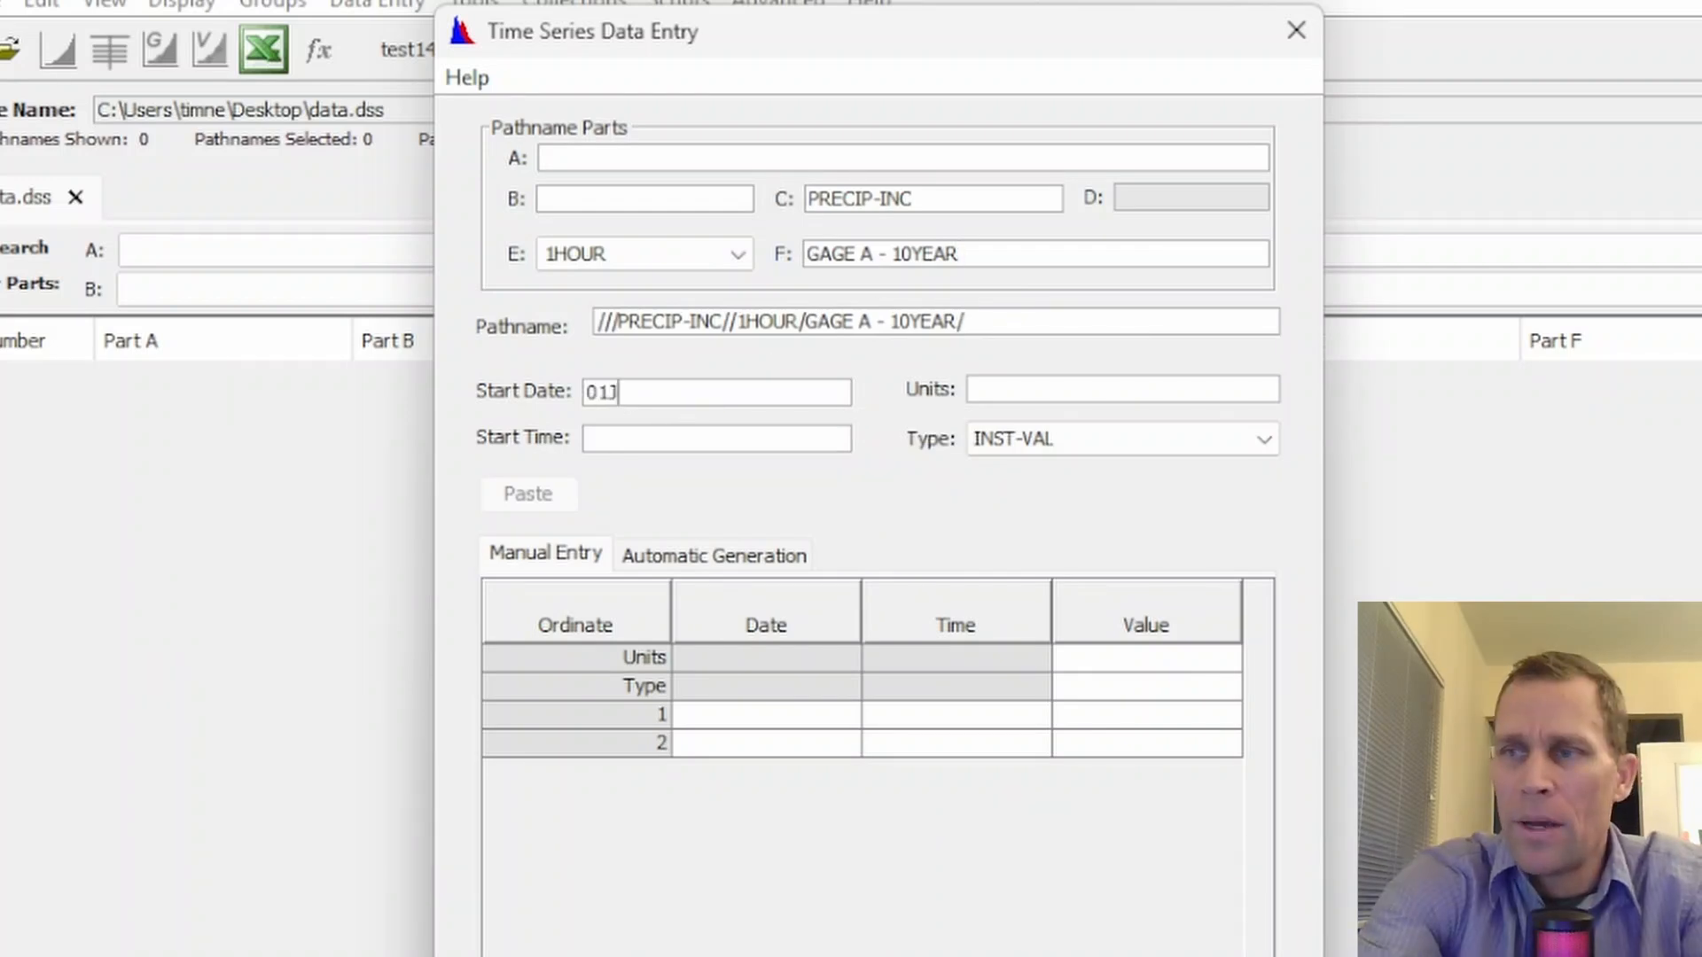
{"action": "type", "text": "AN2000"}
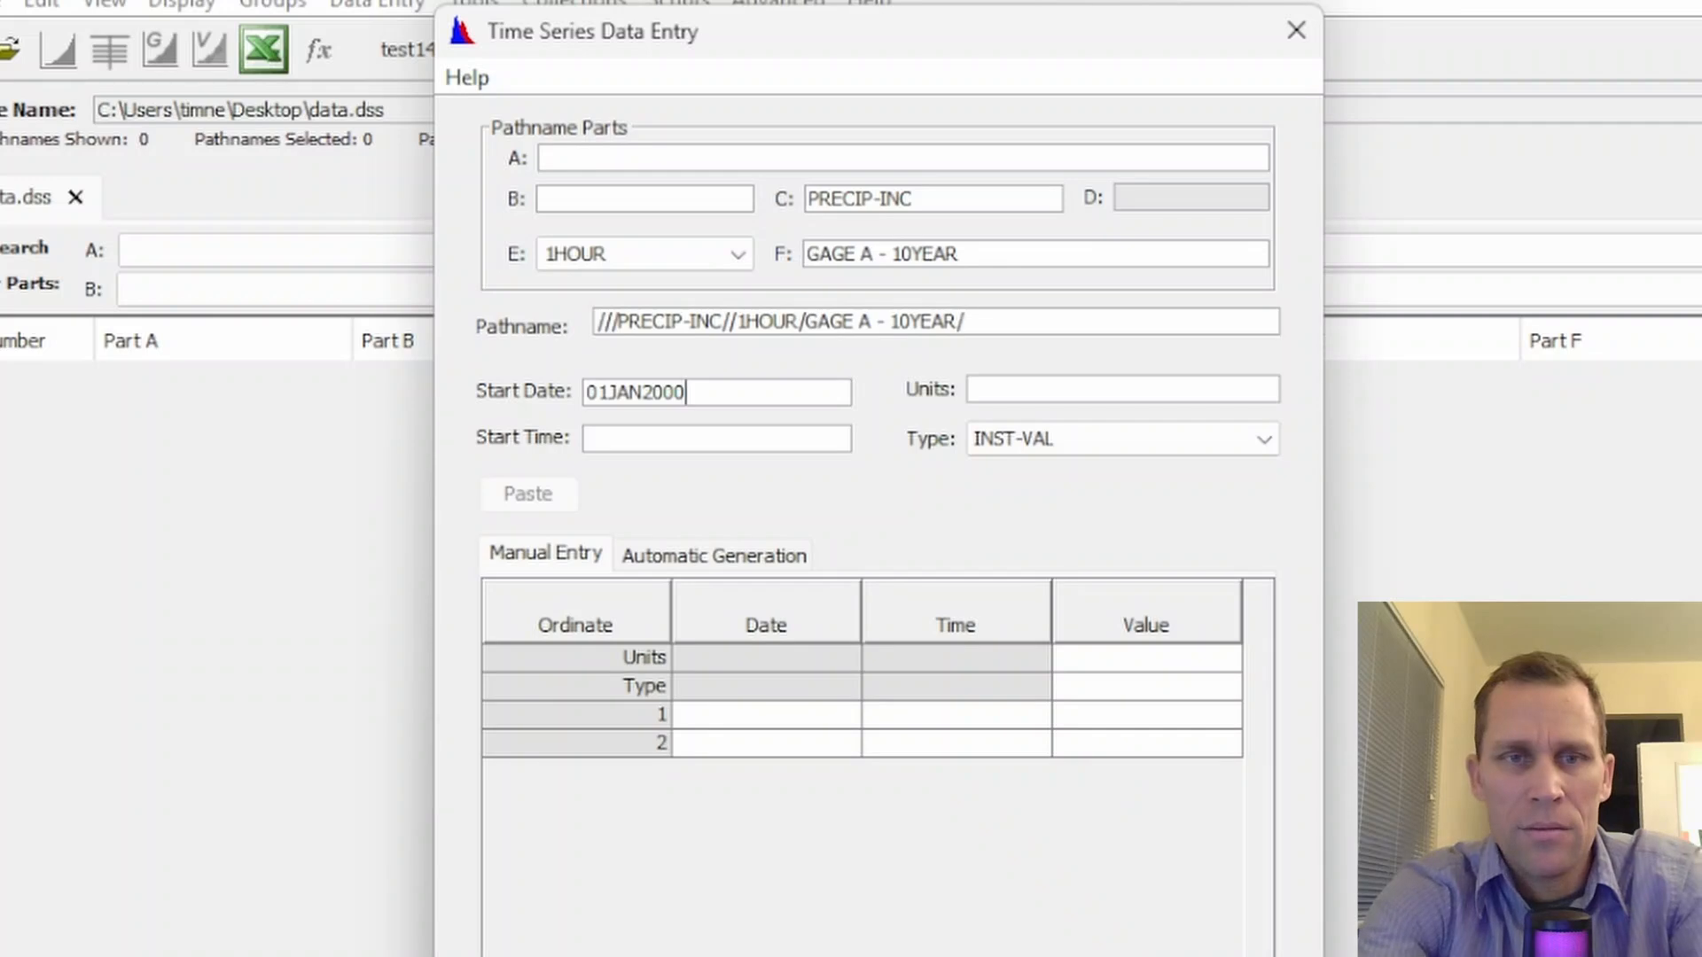
{"action": "key", "text": "Tab"}
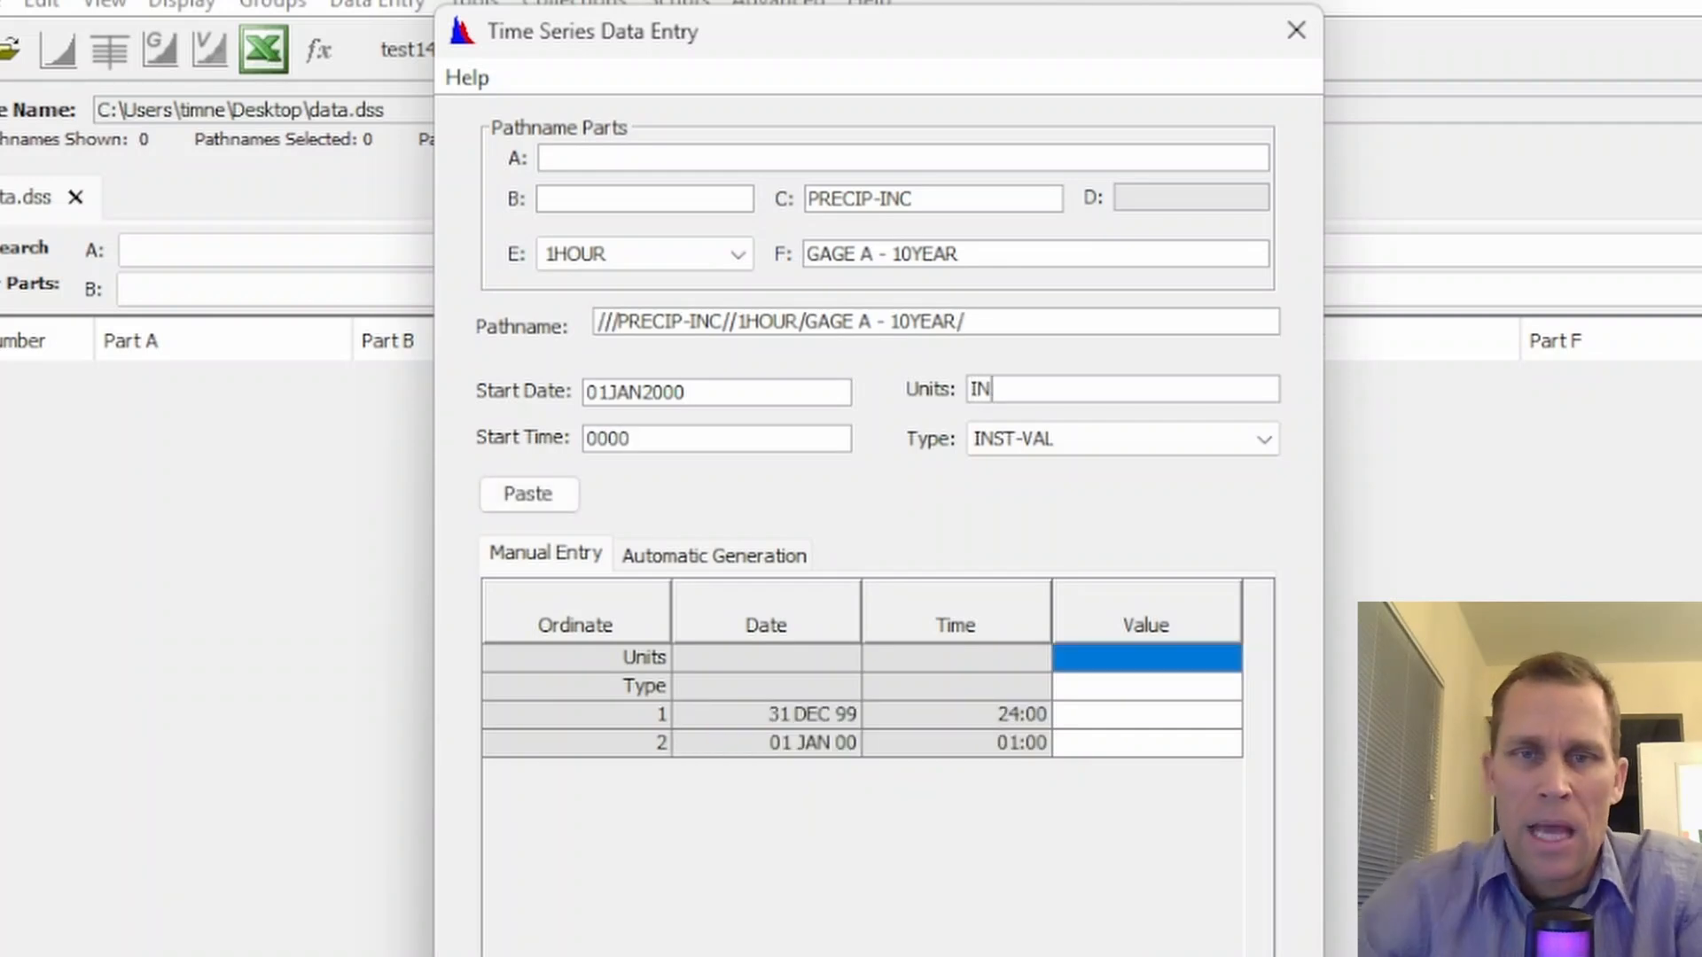
Set the time series data type to PER-CUM
{"action": "left_click", "coordinate": [1193, 438]}
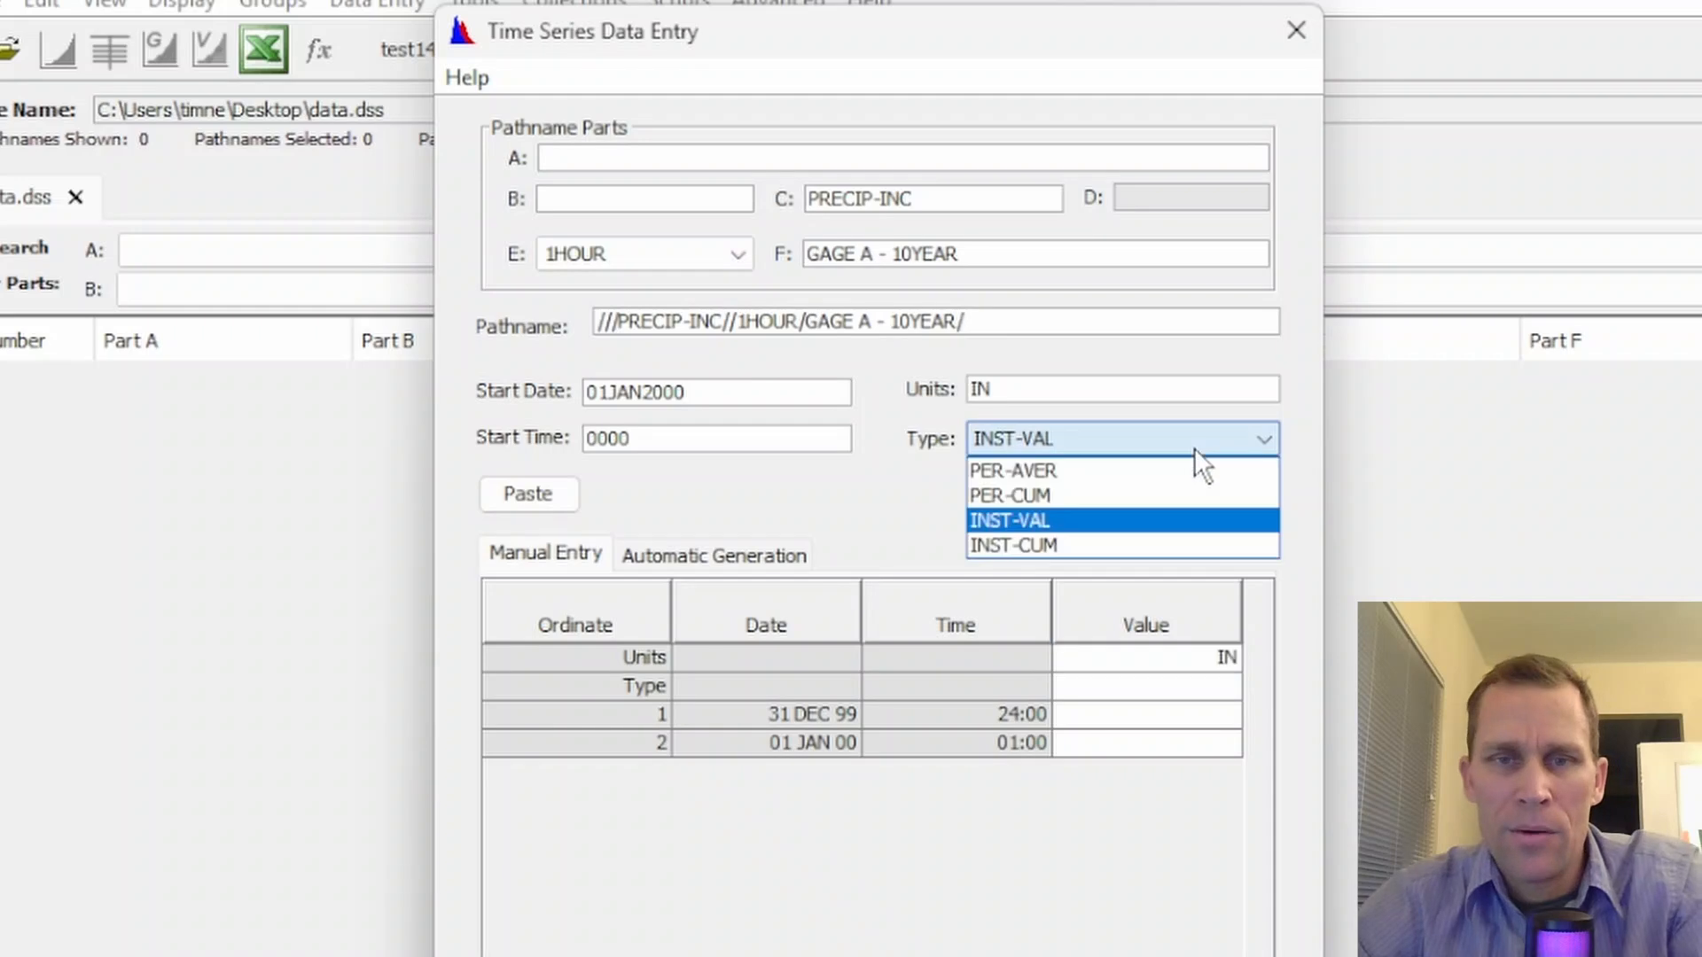
{"action": "left_click", "coordinate": [1097, 496]}
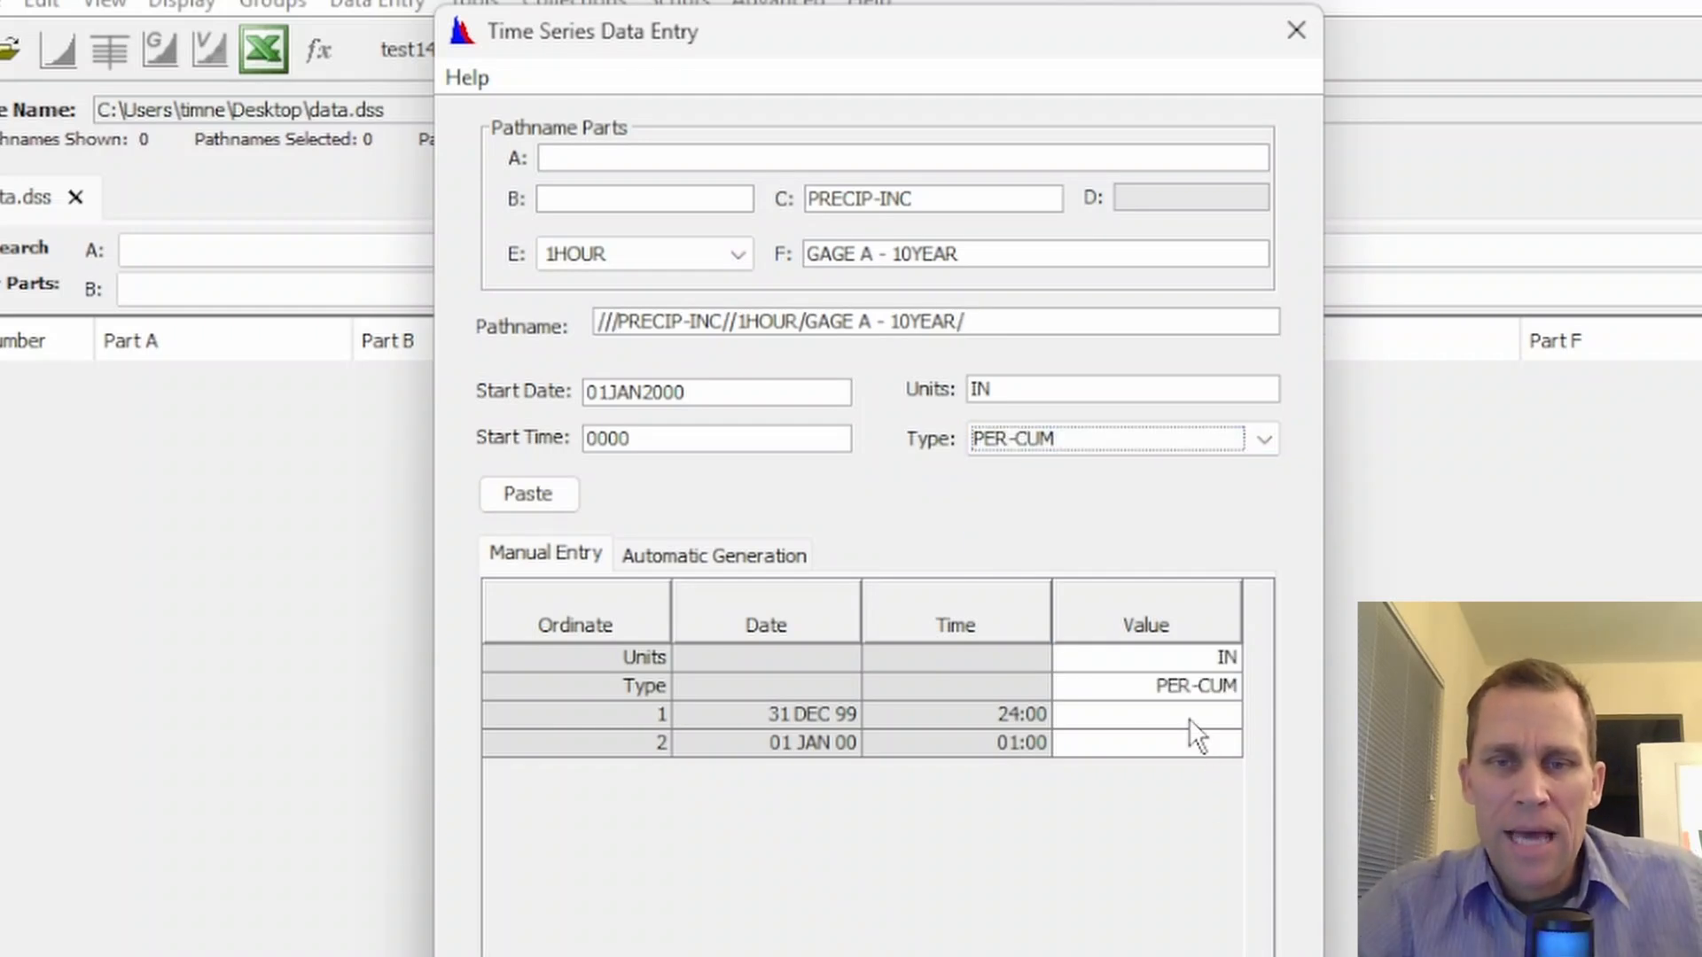
{"action": "left_click", "coordinate": [1188, 718]}
{"action": "left_click", "coordinate": [1178, 748]}
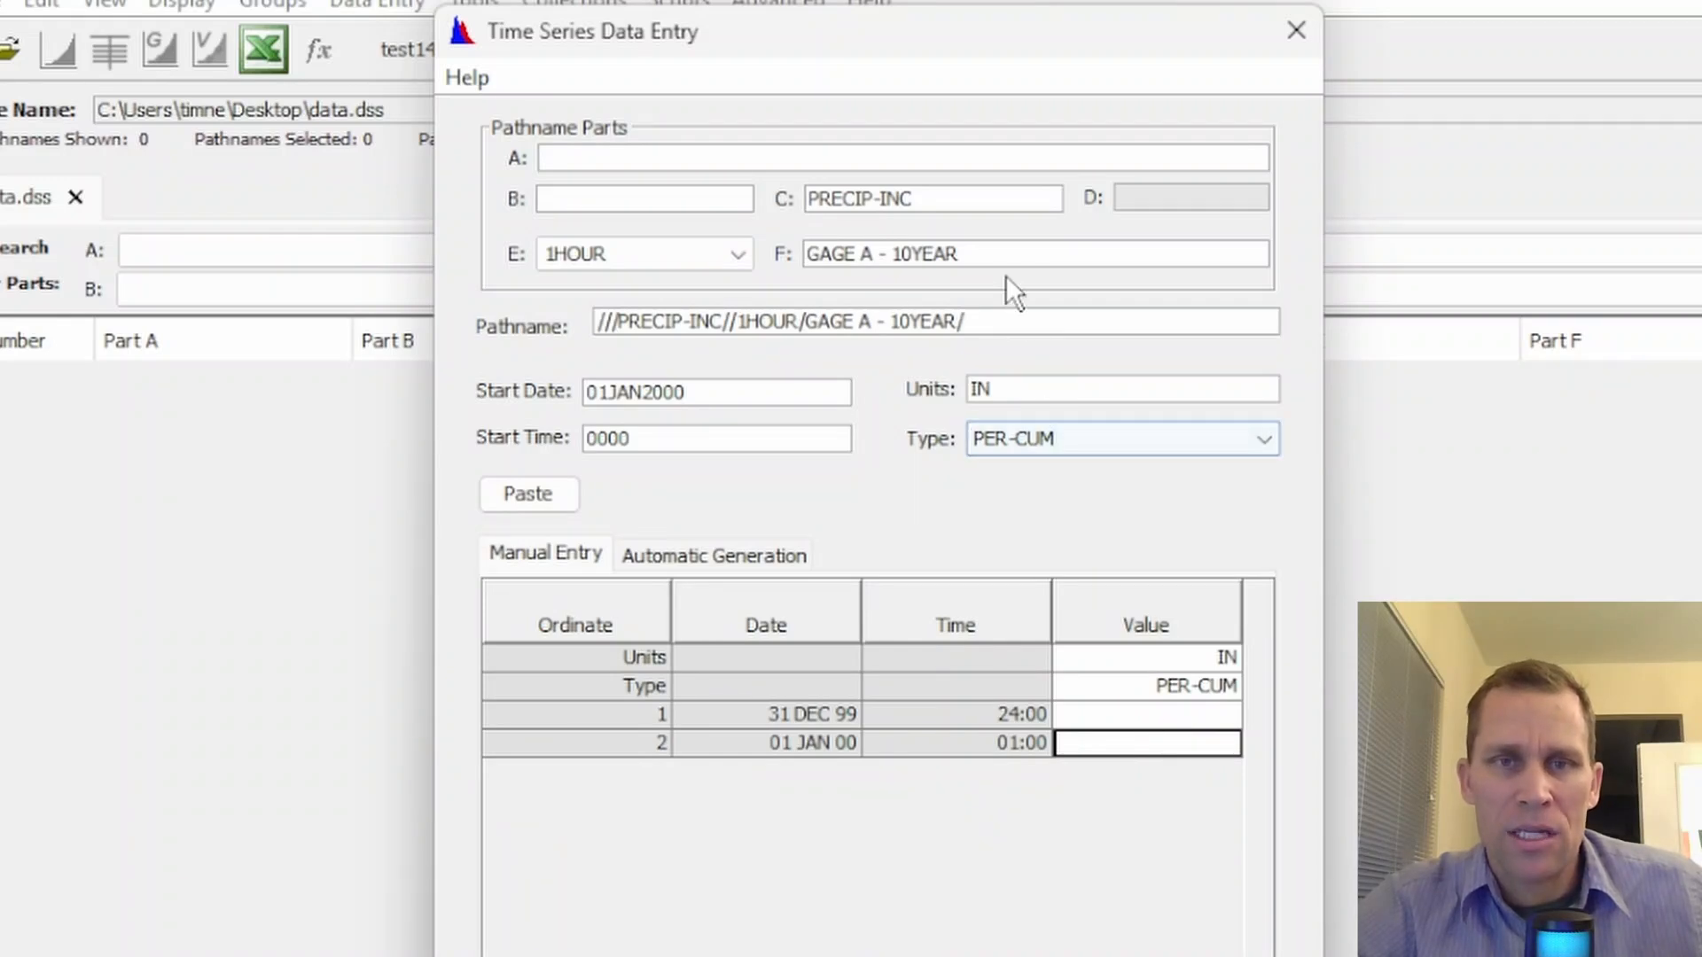
{"action": "left_click_drag", "start_coordinate": [975, 254], "coordinate": [813, 254]}
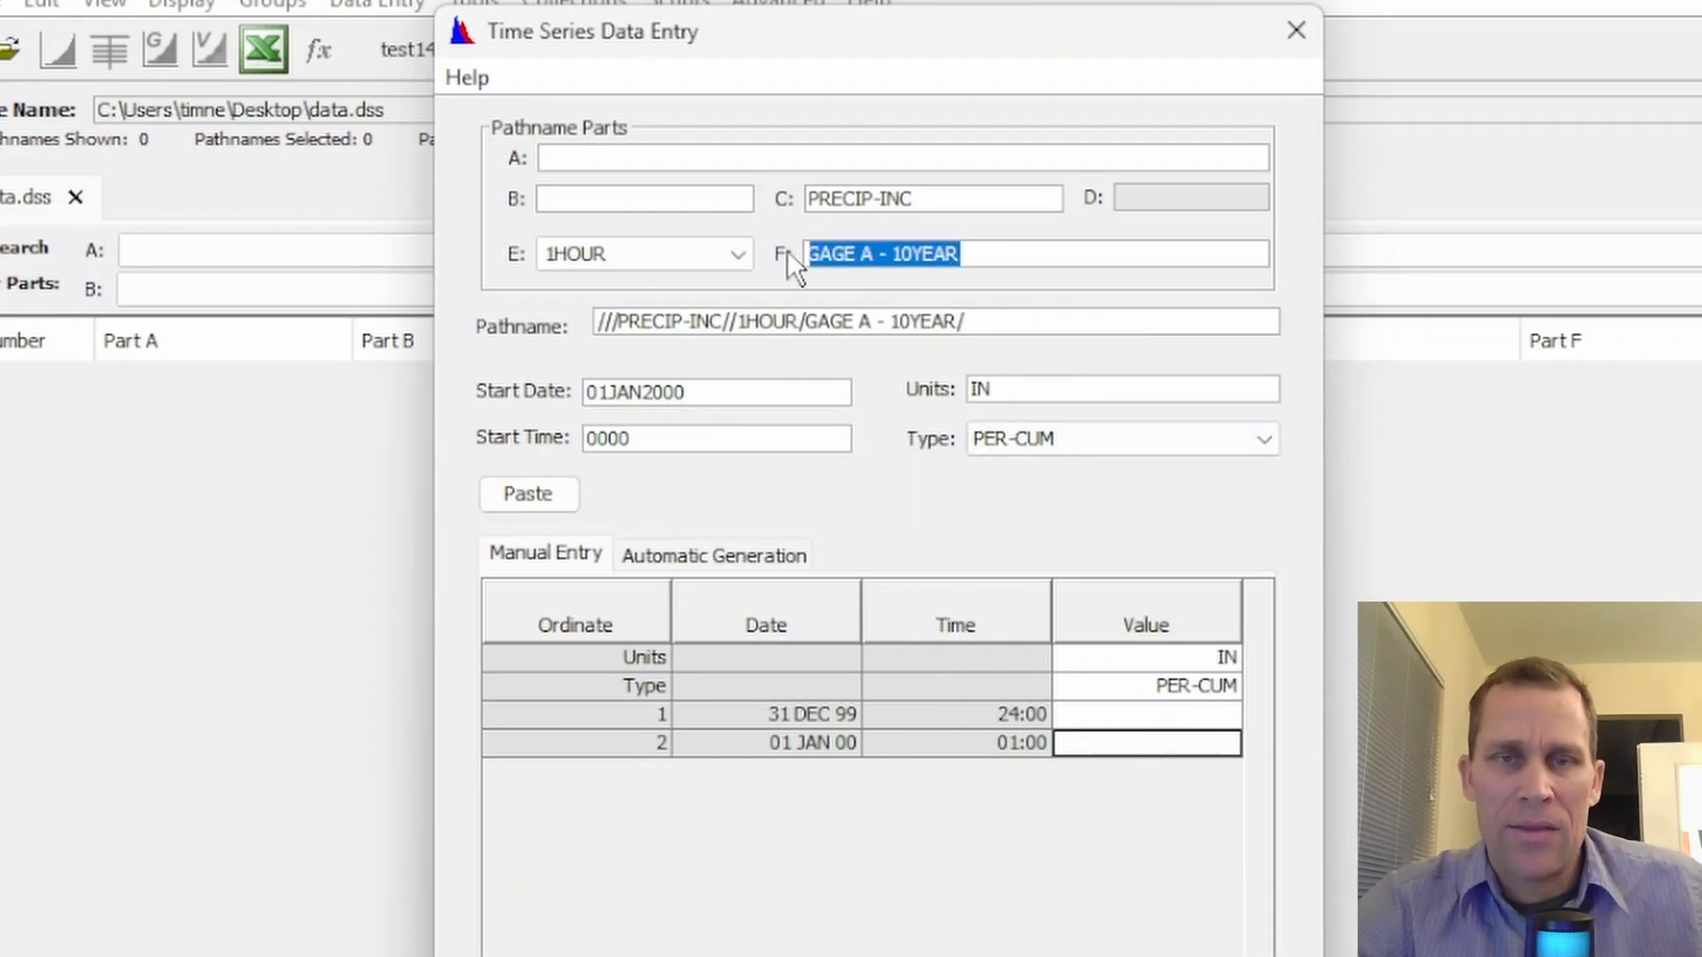
Switch to data1.xlsx in Excel and examine the 10 Year depths and hourly columns for gages A, B and C
{"action": "key", "text": "alt+Tab"}
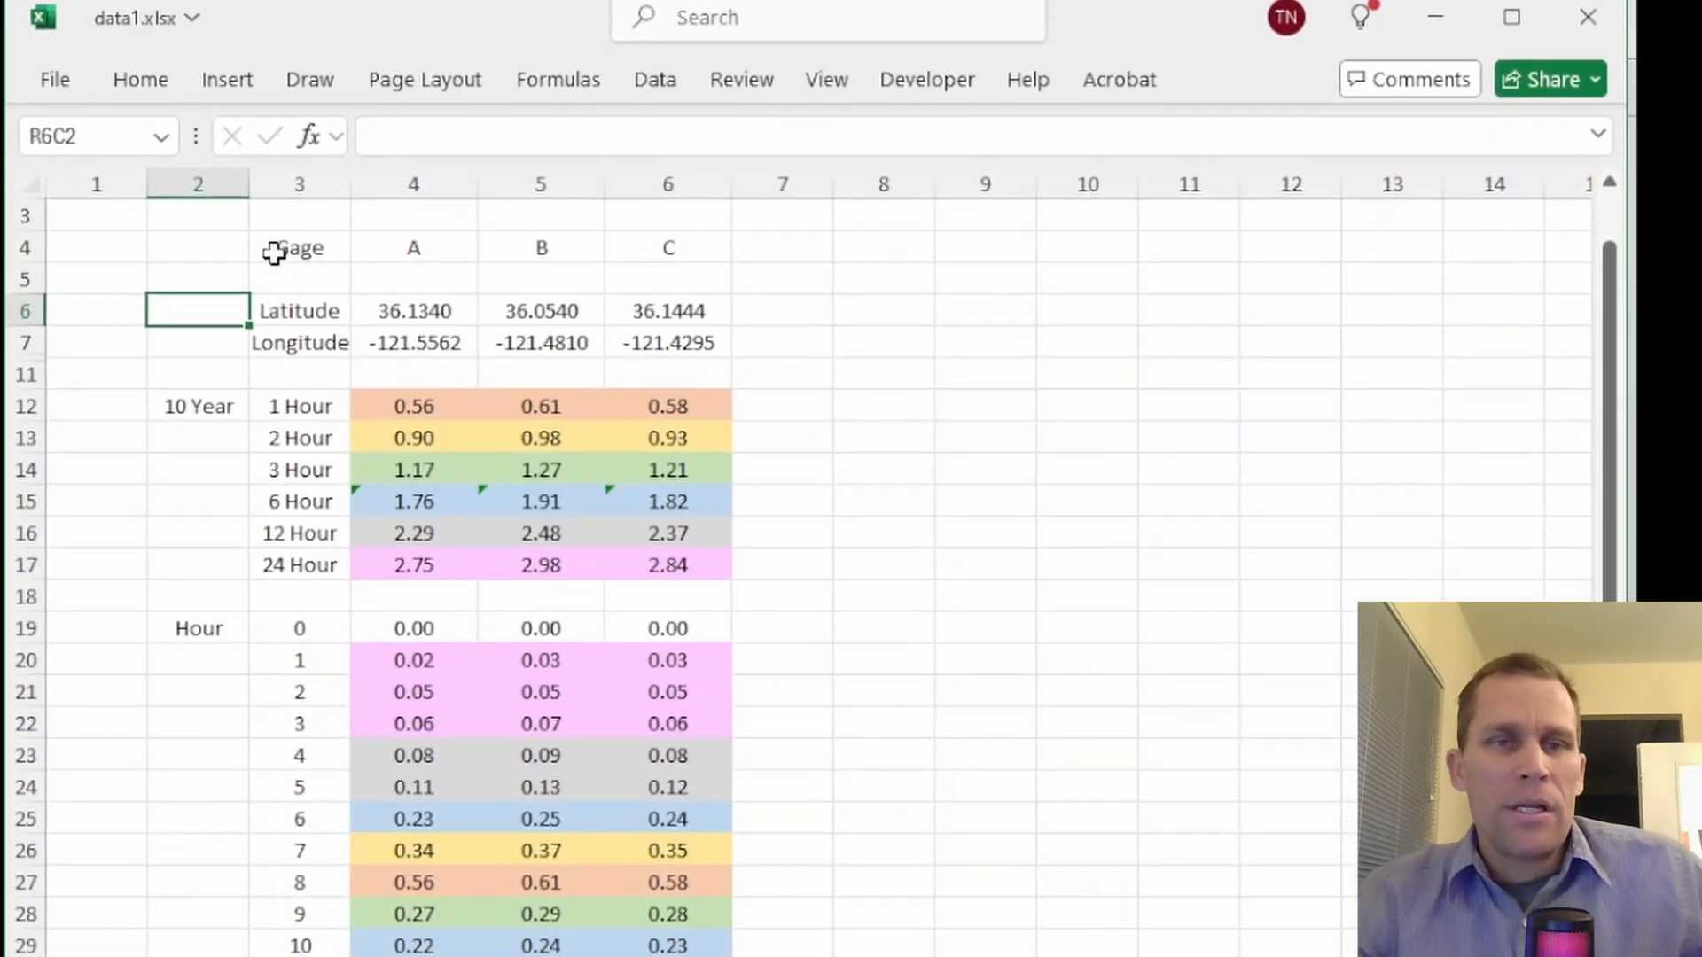
{"action": "left_click_drag", "start_coordinate": [398, 100], "coordinate": [425, 787]}
{"action": "left_click_drag", "start_coordinate": [541, 96], "coordinate": [563, 815]}
{"action": "left_click_drag", "start_coordinate": [656, 23], "coordinate": [661, 721]}
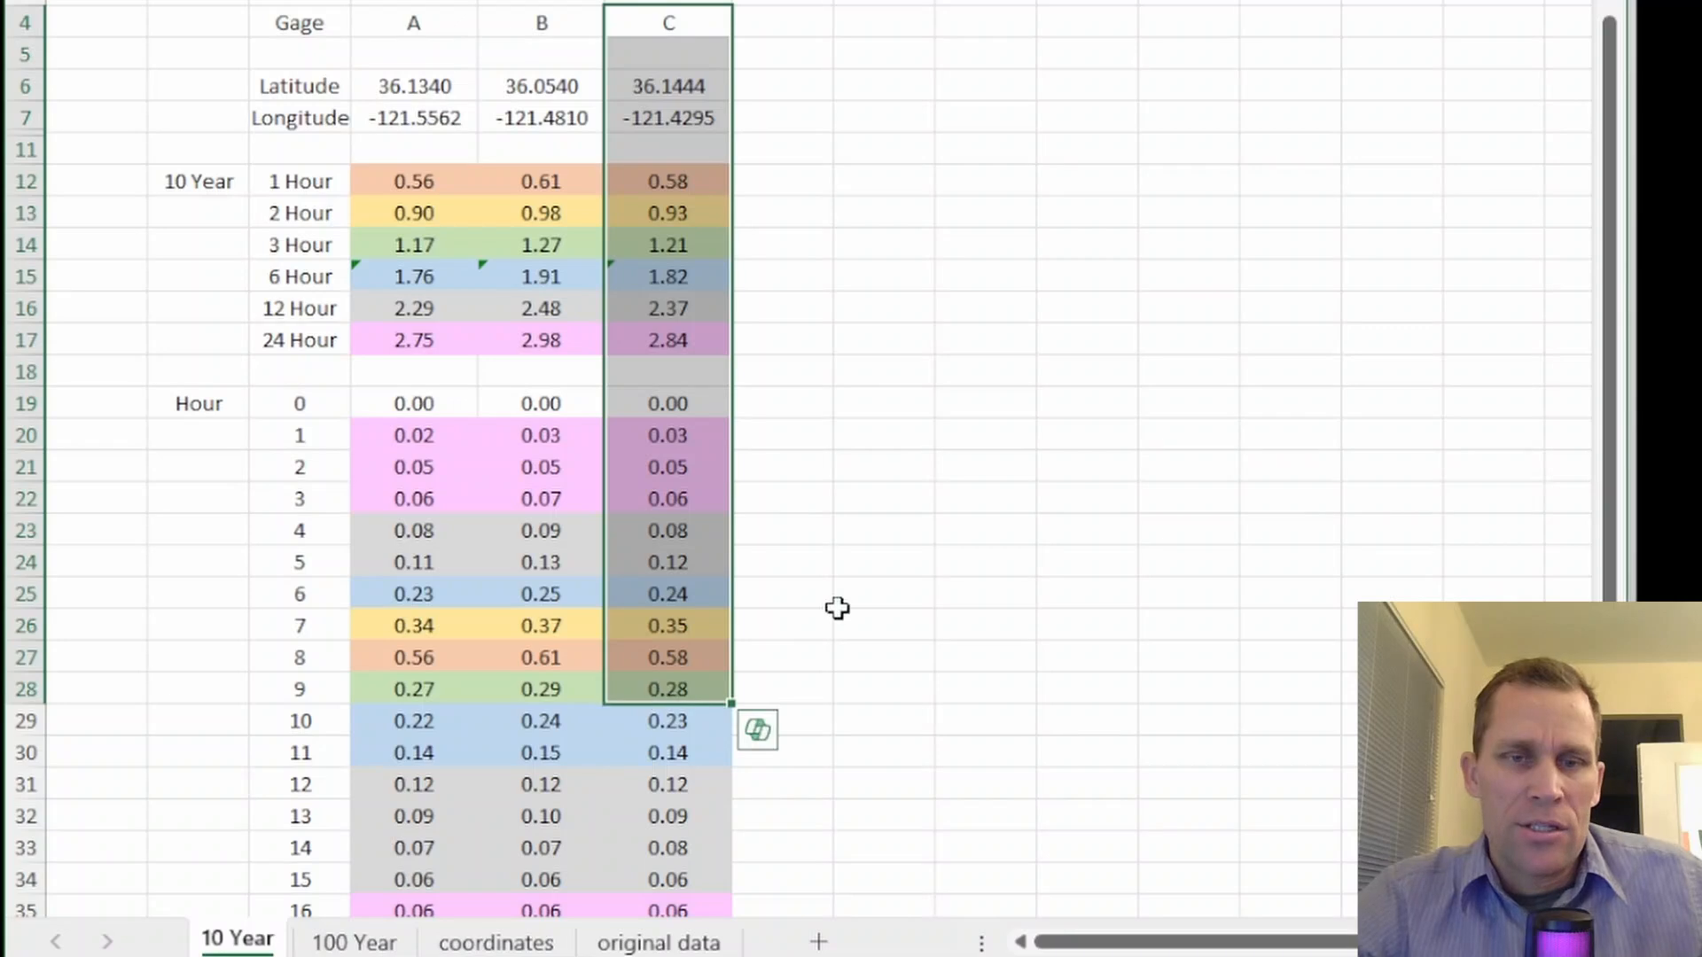
{"action": "left_click", "coordinate": [840, 602]}
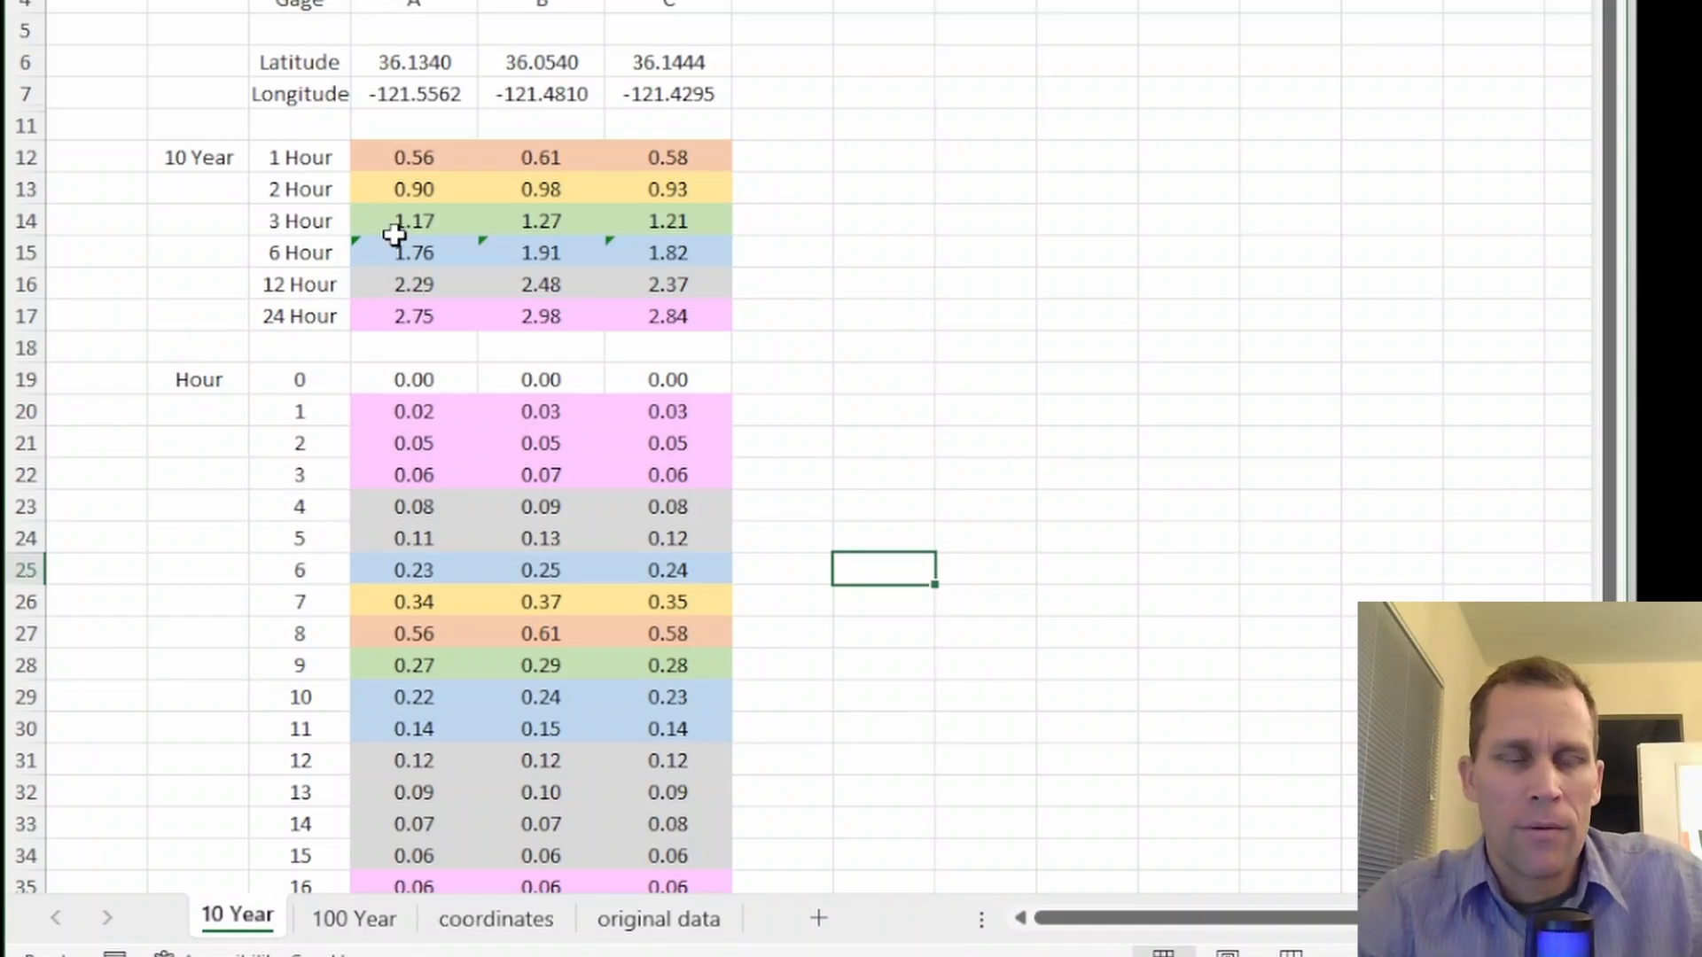
{"action": "left_click_drag", "start_coordinate": [396, 157], "coordinate": [586, 326]}
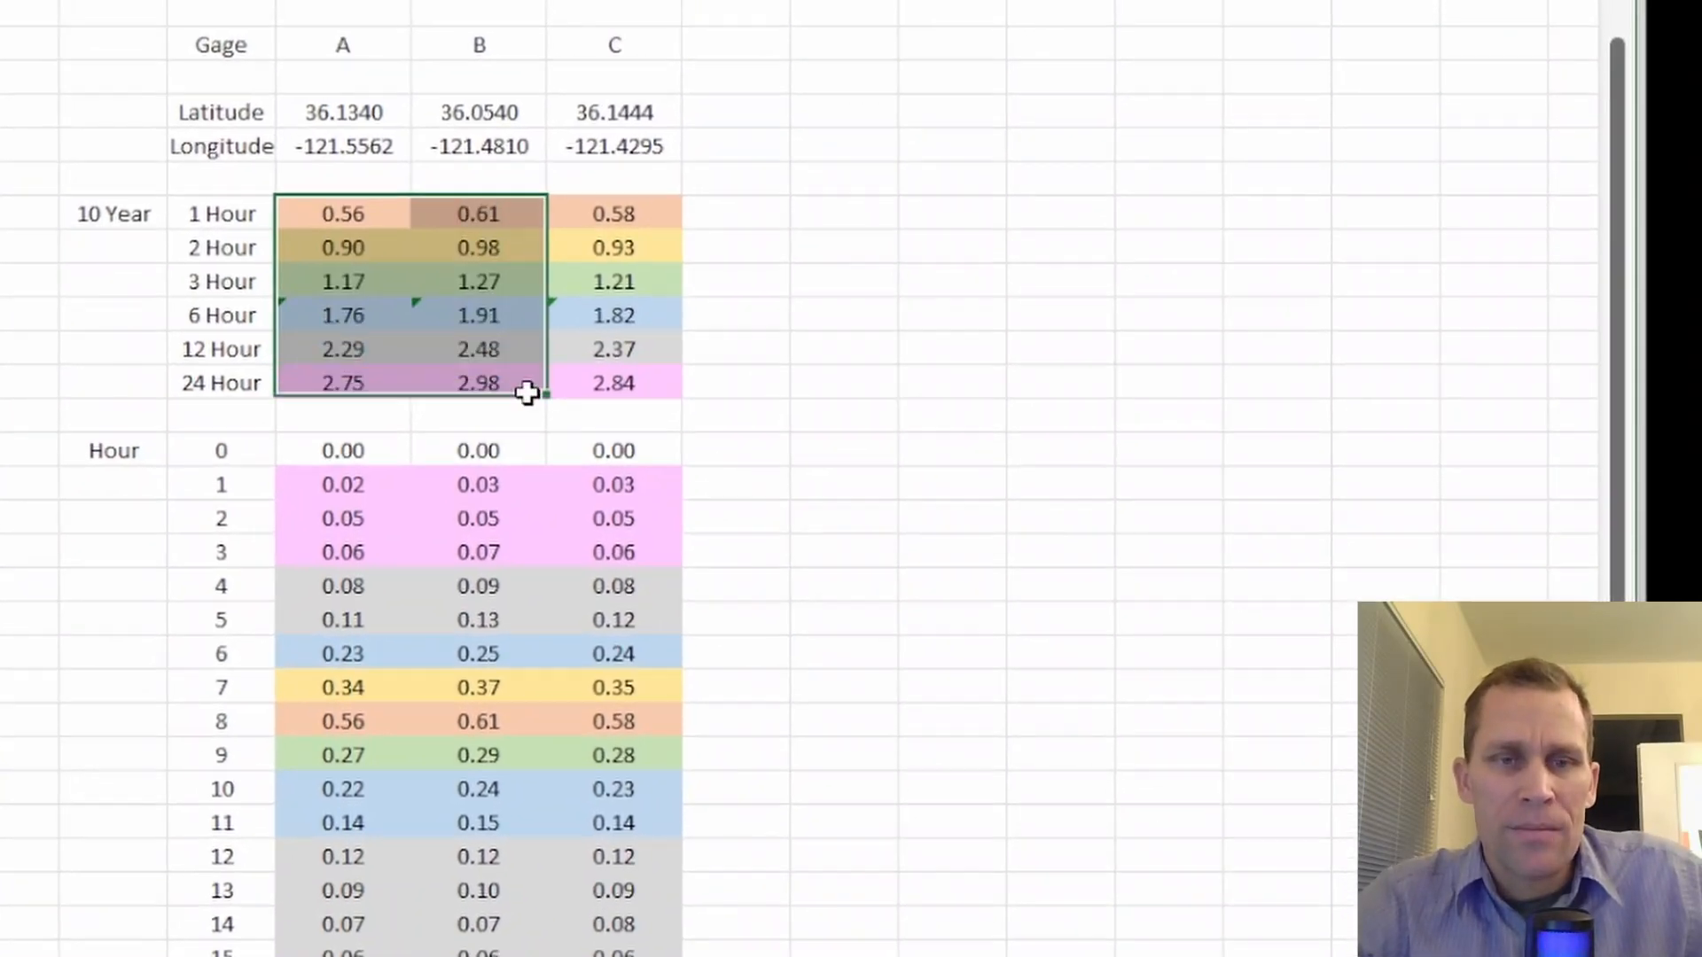
{"action": "left_click_drag", "start_coordinate": [527, 392], "coordinate": [623, 384]}
{"action": "left_click", "coordinate": [858, 289]}
Examine Gage A's 10 Year rainfall depths for the 1 Hour and 2 Hour durations
{"action": "left_click", "coordinate": [349, 213]}
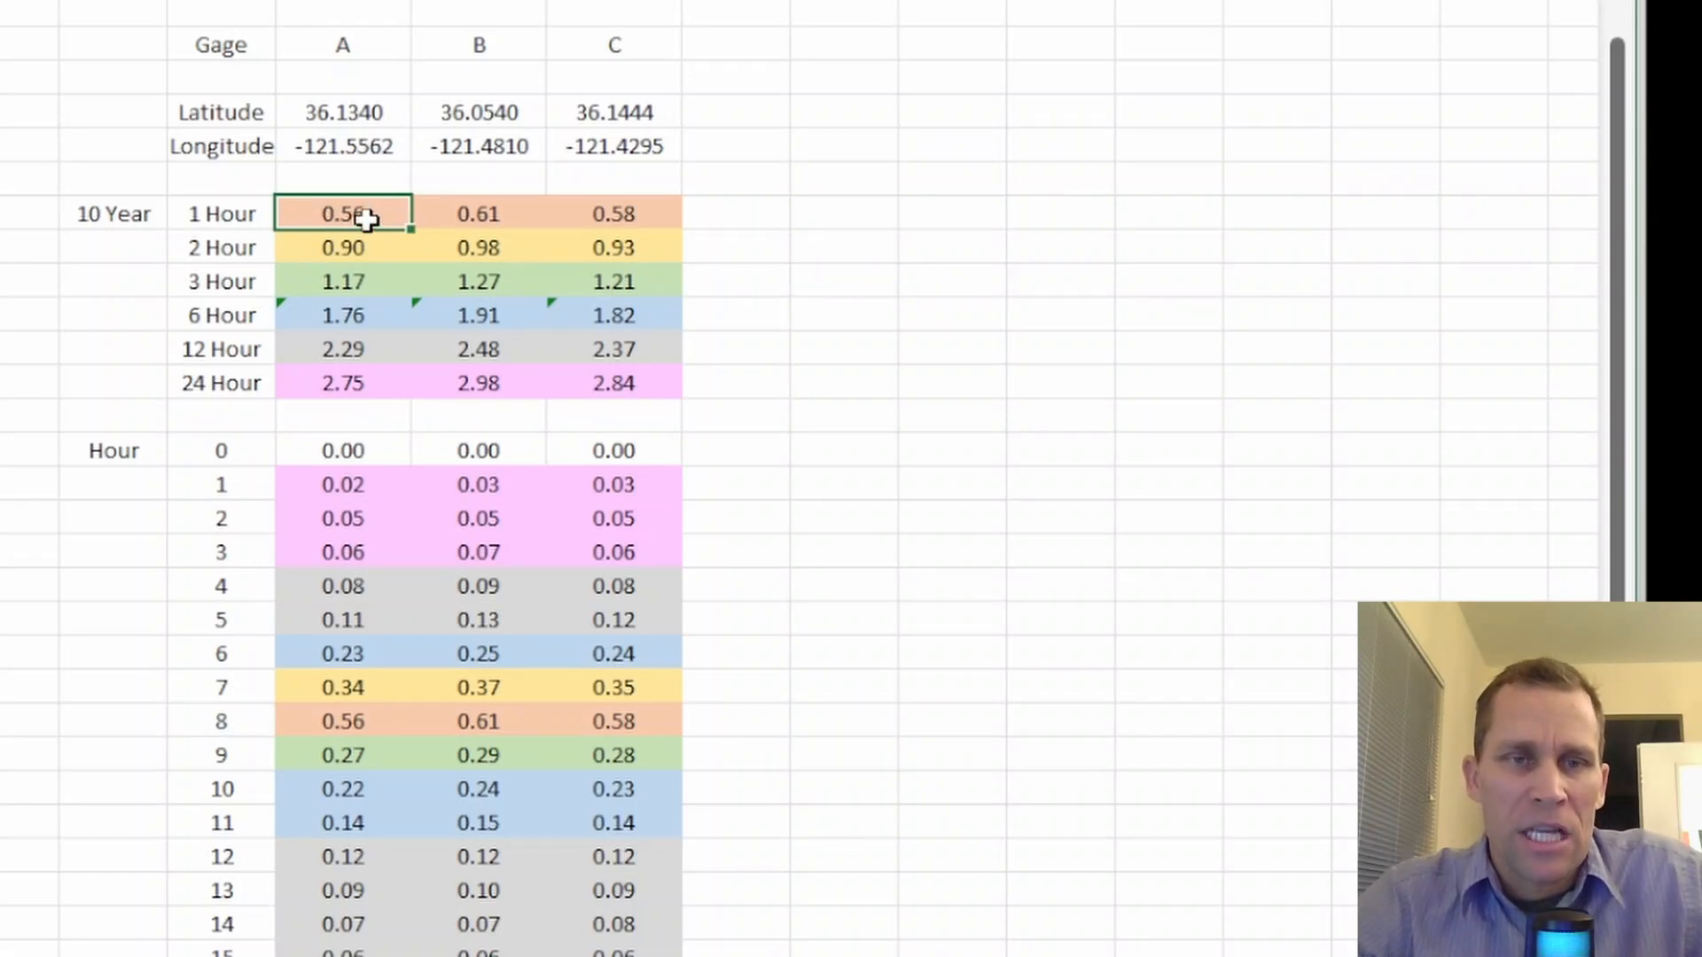
{"action": "left_click", "coordinate": [117, 220]}
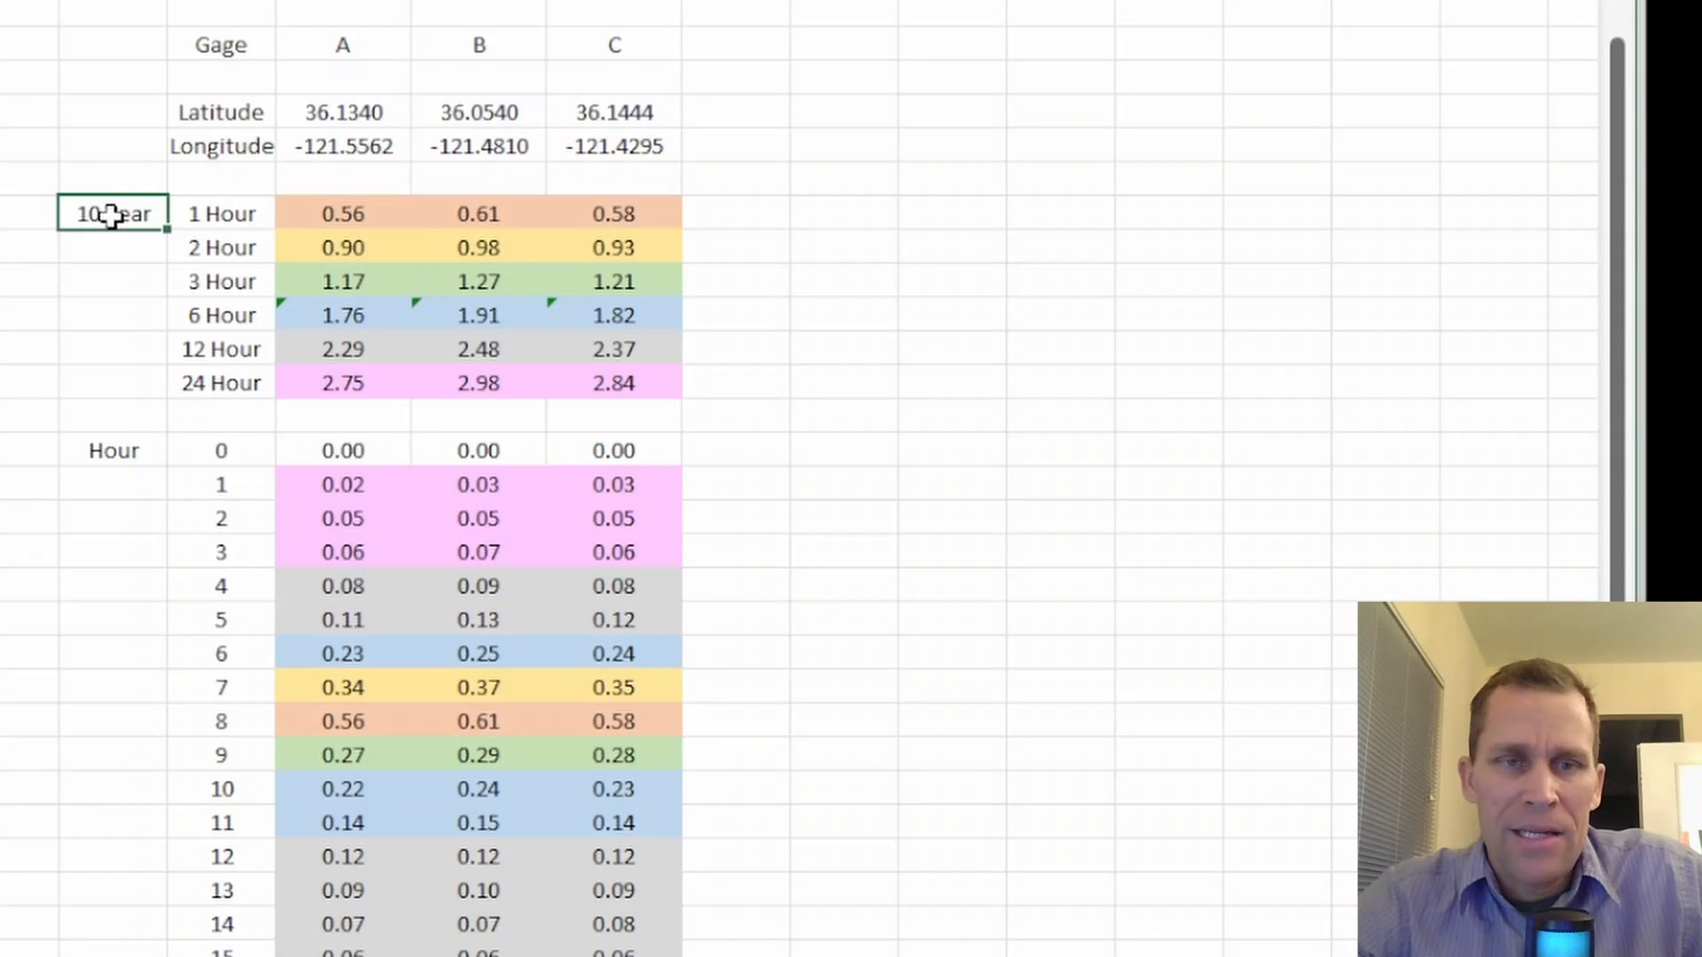
{"action": "left_click", "coordinate": [229, 214]}
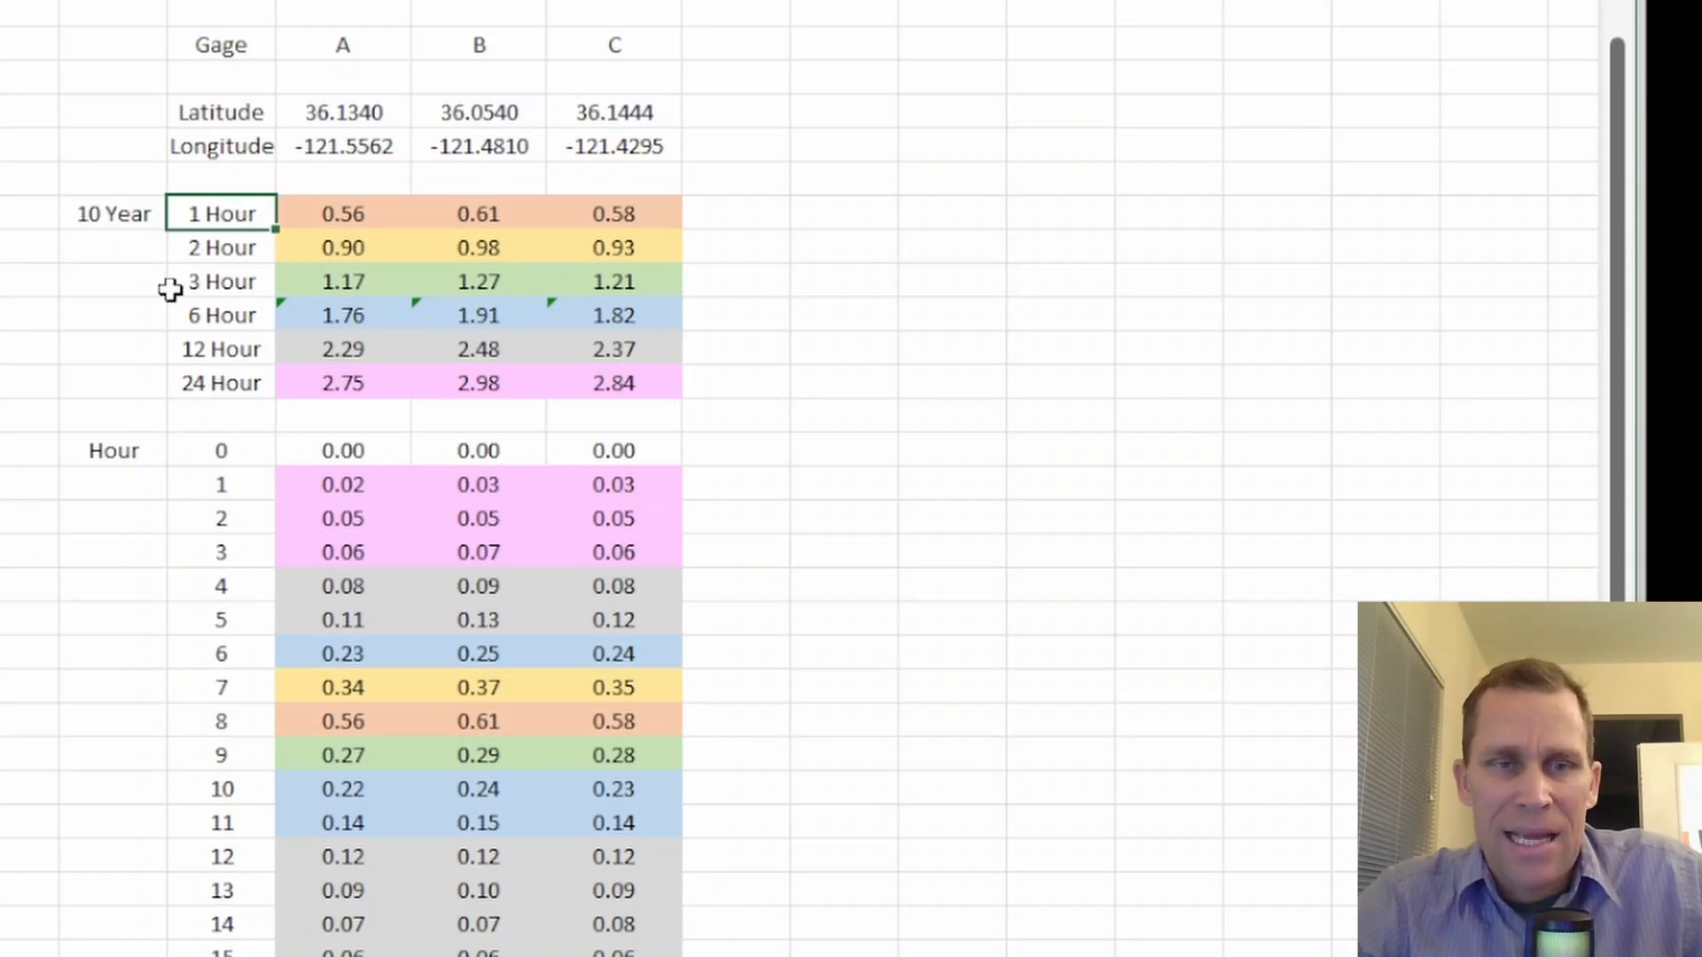
{"action": "left_click_drag", "start_coordinate": [315, 383], "coordinate": [311, 212]}
{"action": "left_click", "coordinate": [197, 391]}
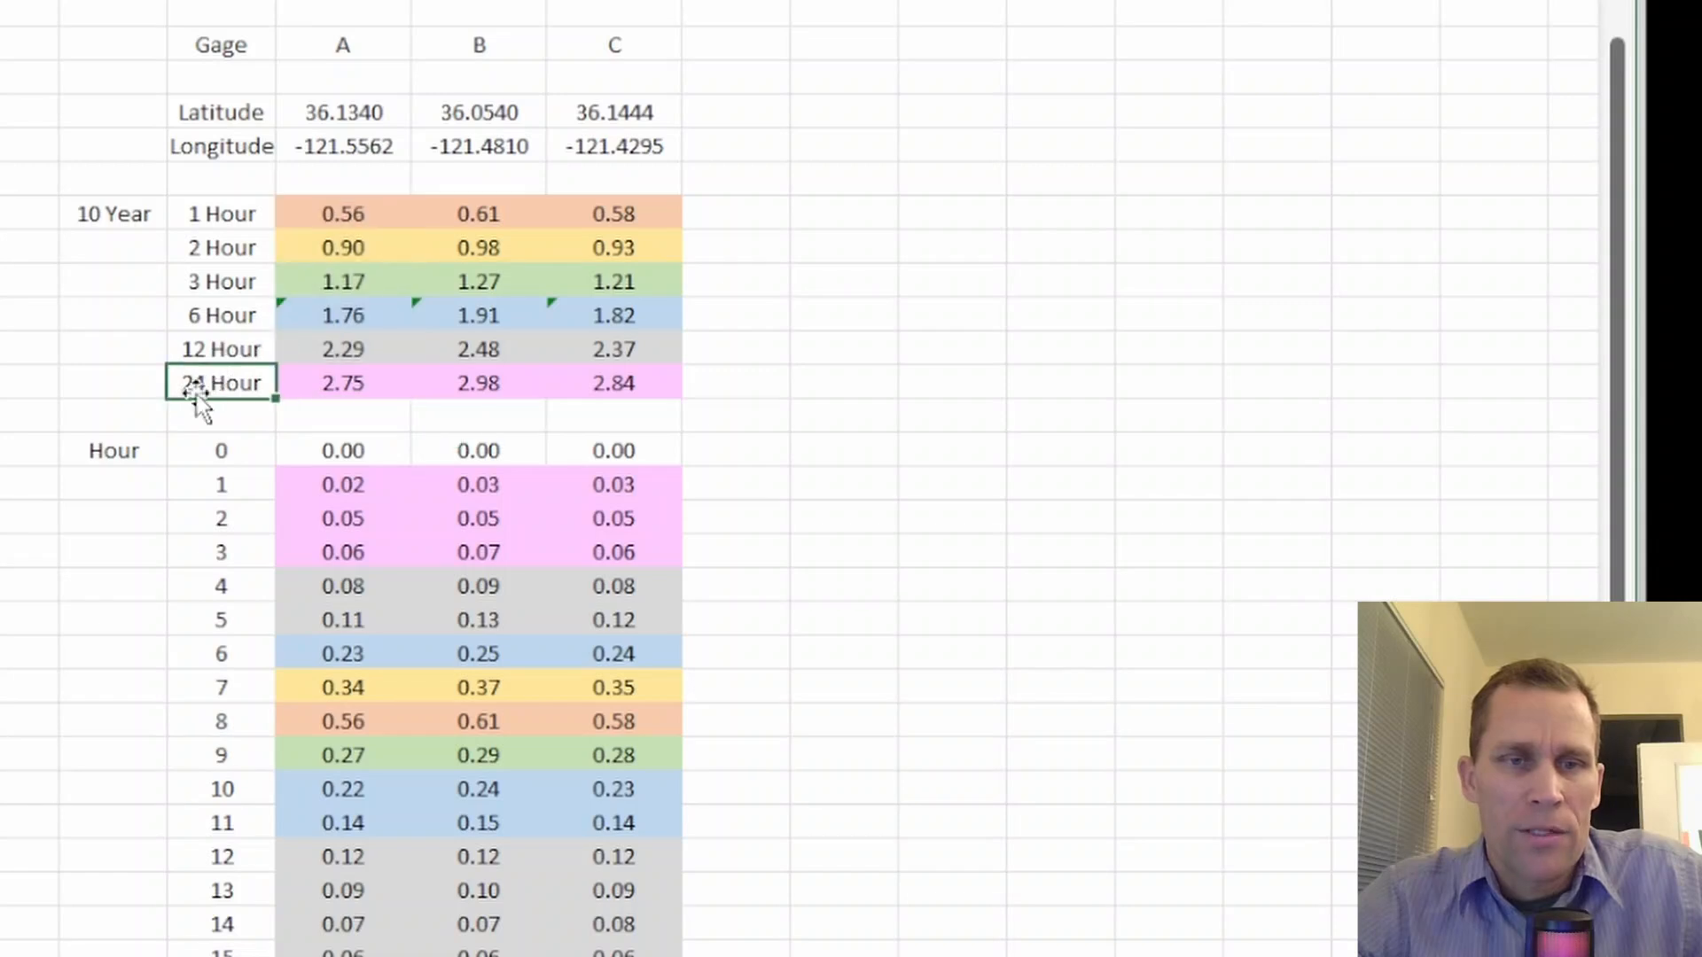
{"action": "left_click", "coordinate": [337, 248]}
{"action": "left_click", "coordinate": [234, 249]}
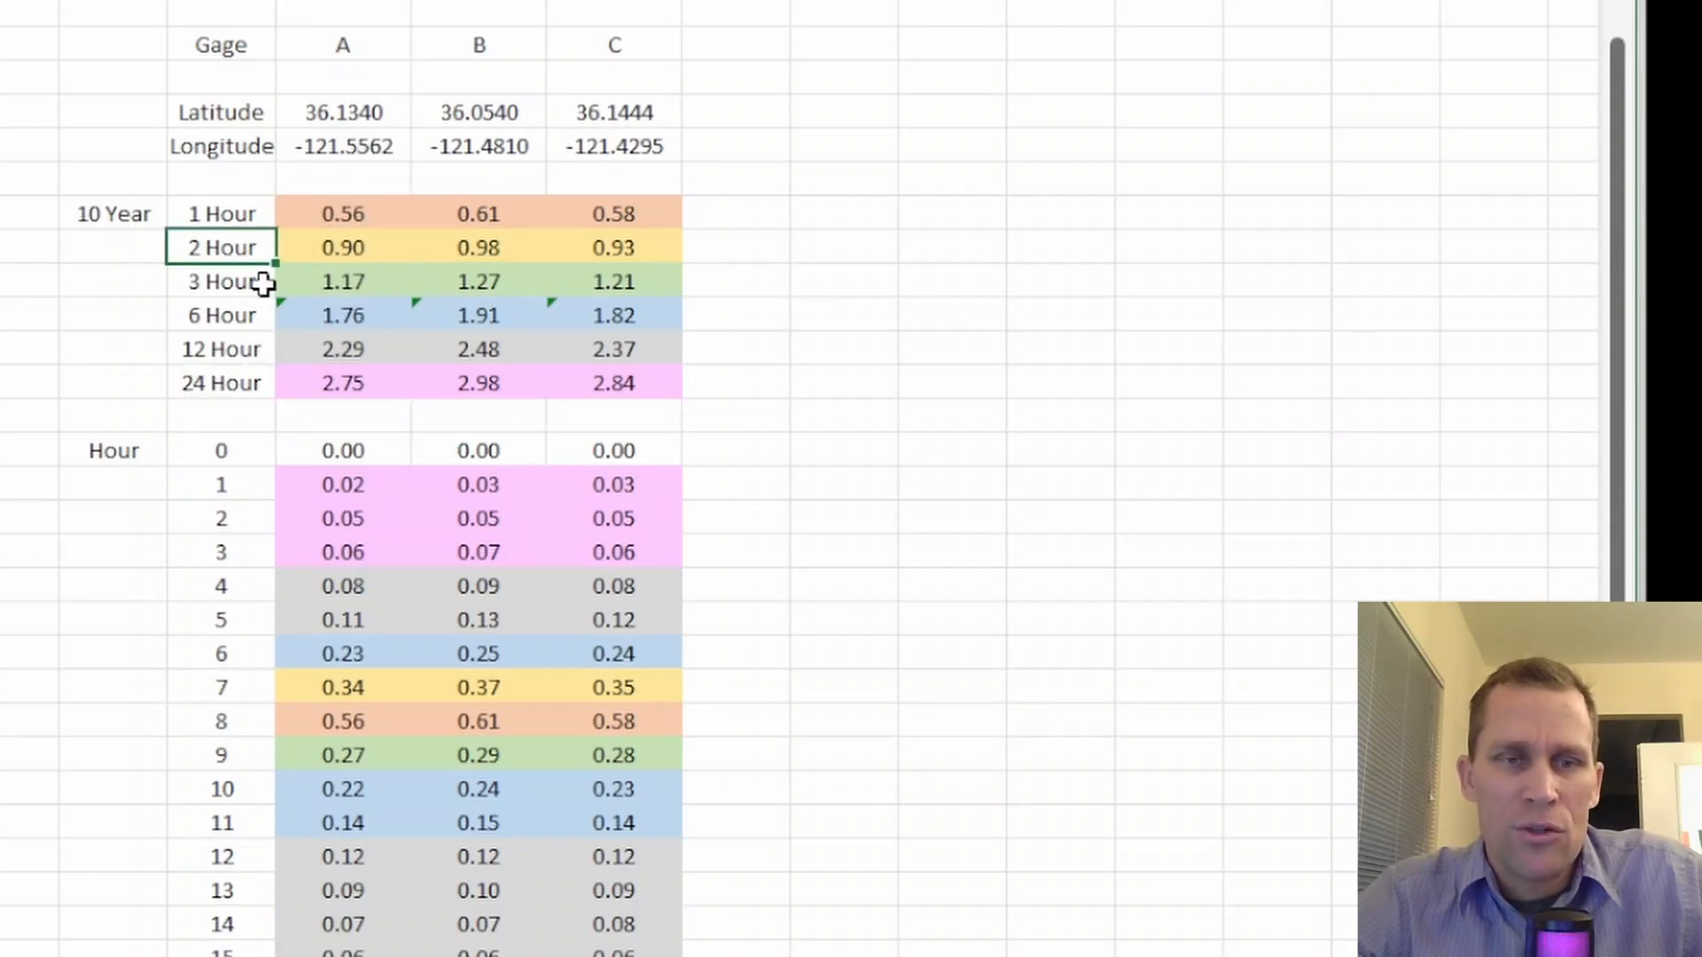
{"action": "left_click", "coordinate": [345, 251]}
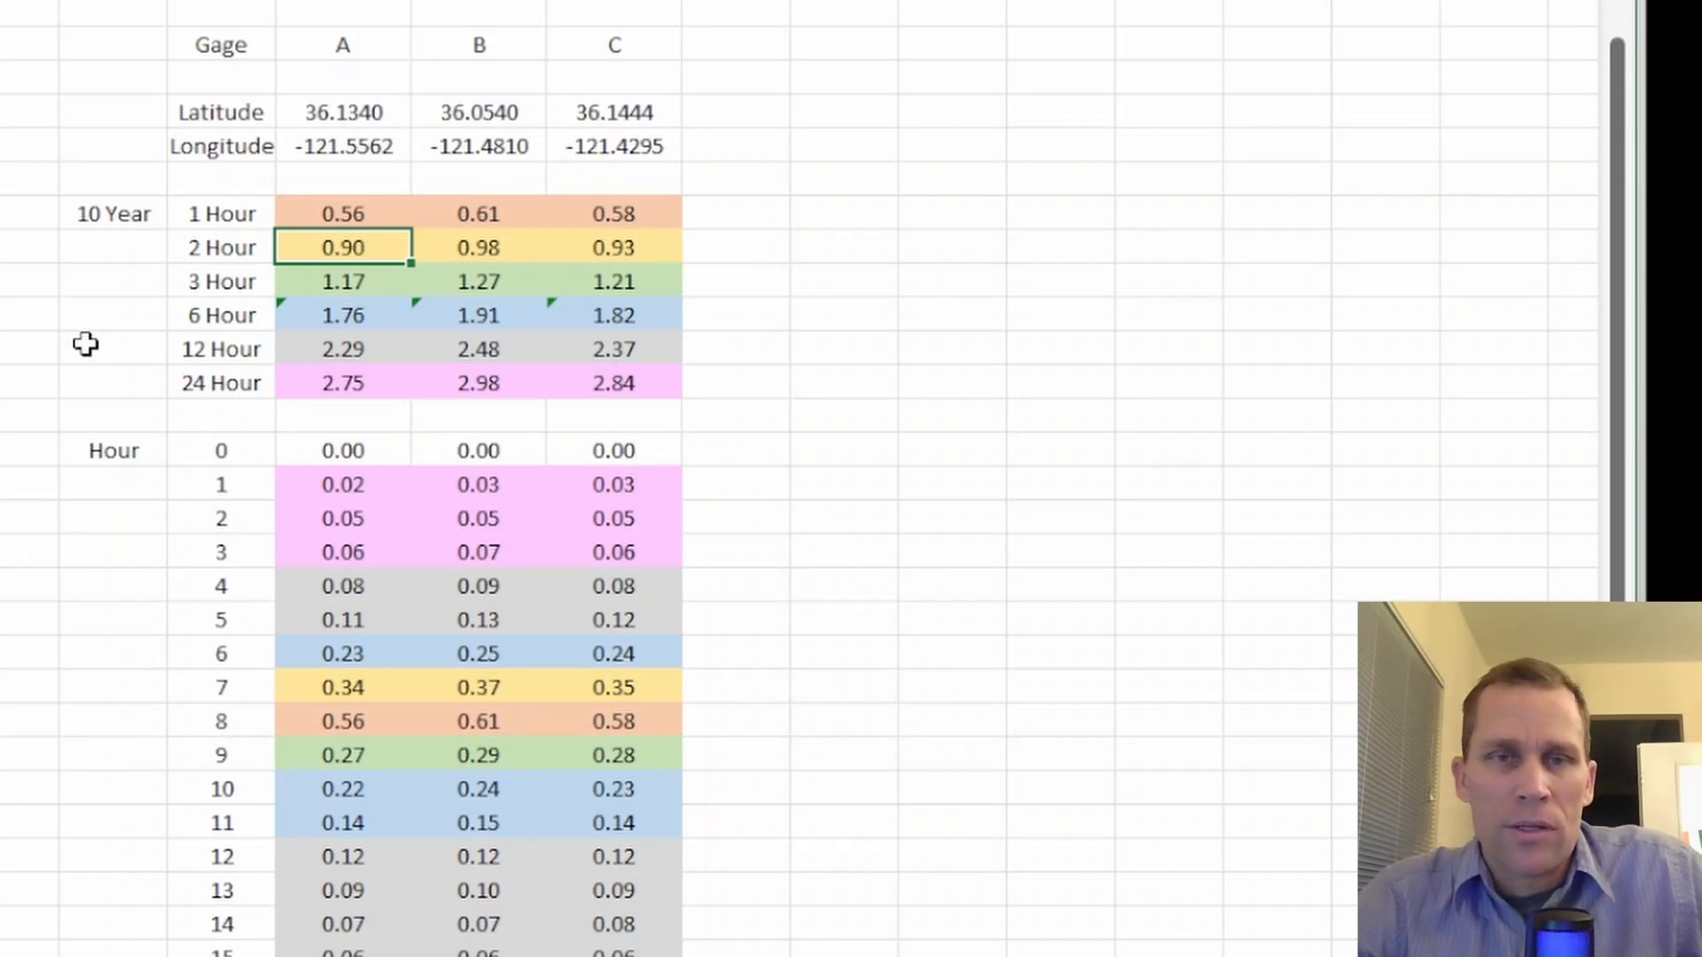
Examine Gage A's 3 Hour, 6 Hour and 24 Hour depths, and the 10 Year depth table for all three gages
{"action": "left_click", "coordinate": [235, 293]}
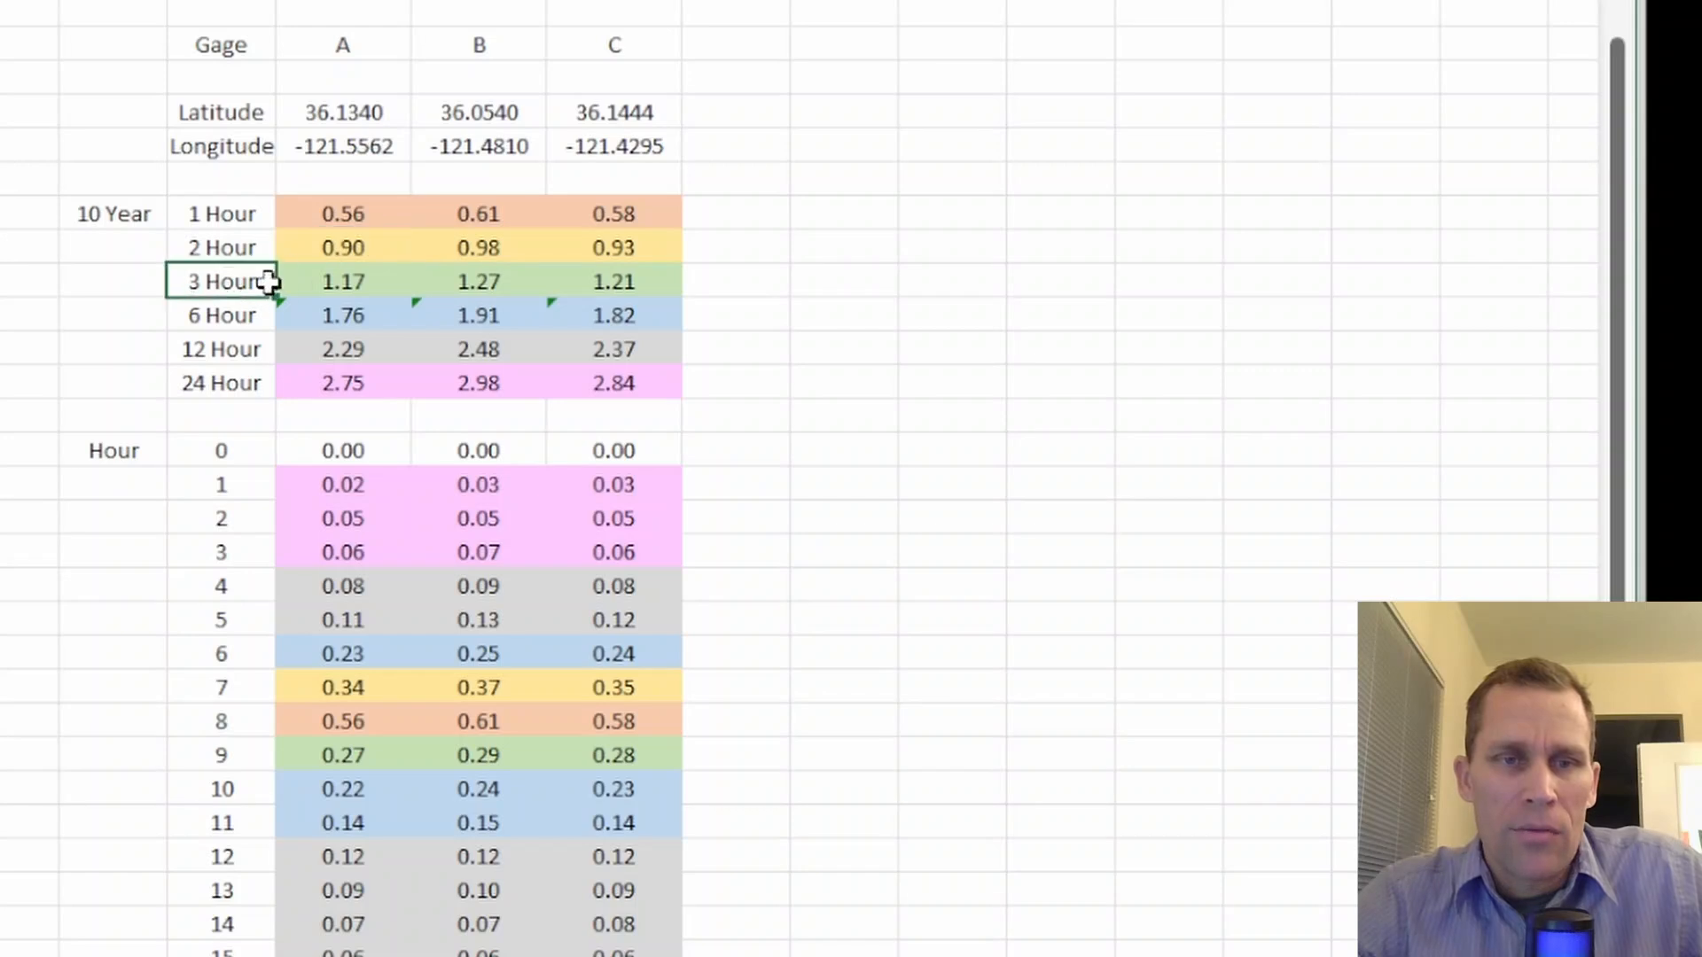
{"action": "left_click", "coordinate": [334, 280]}
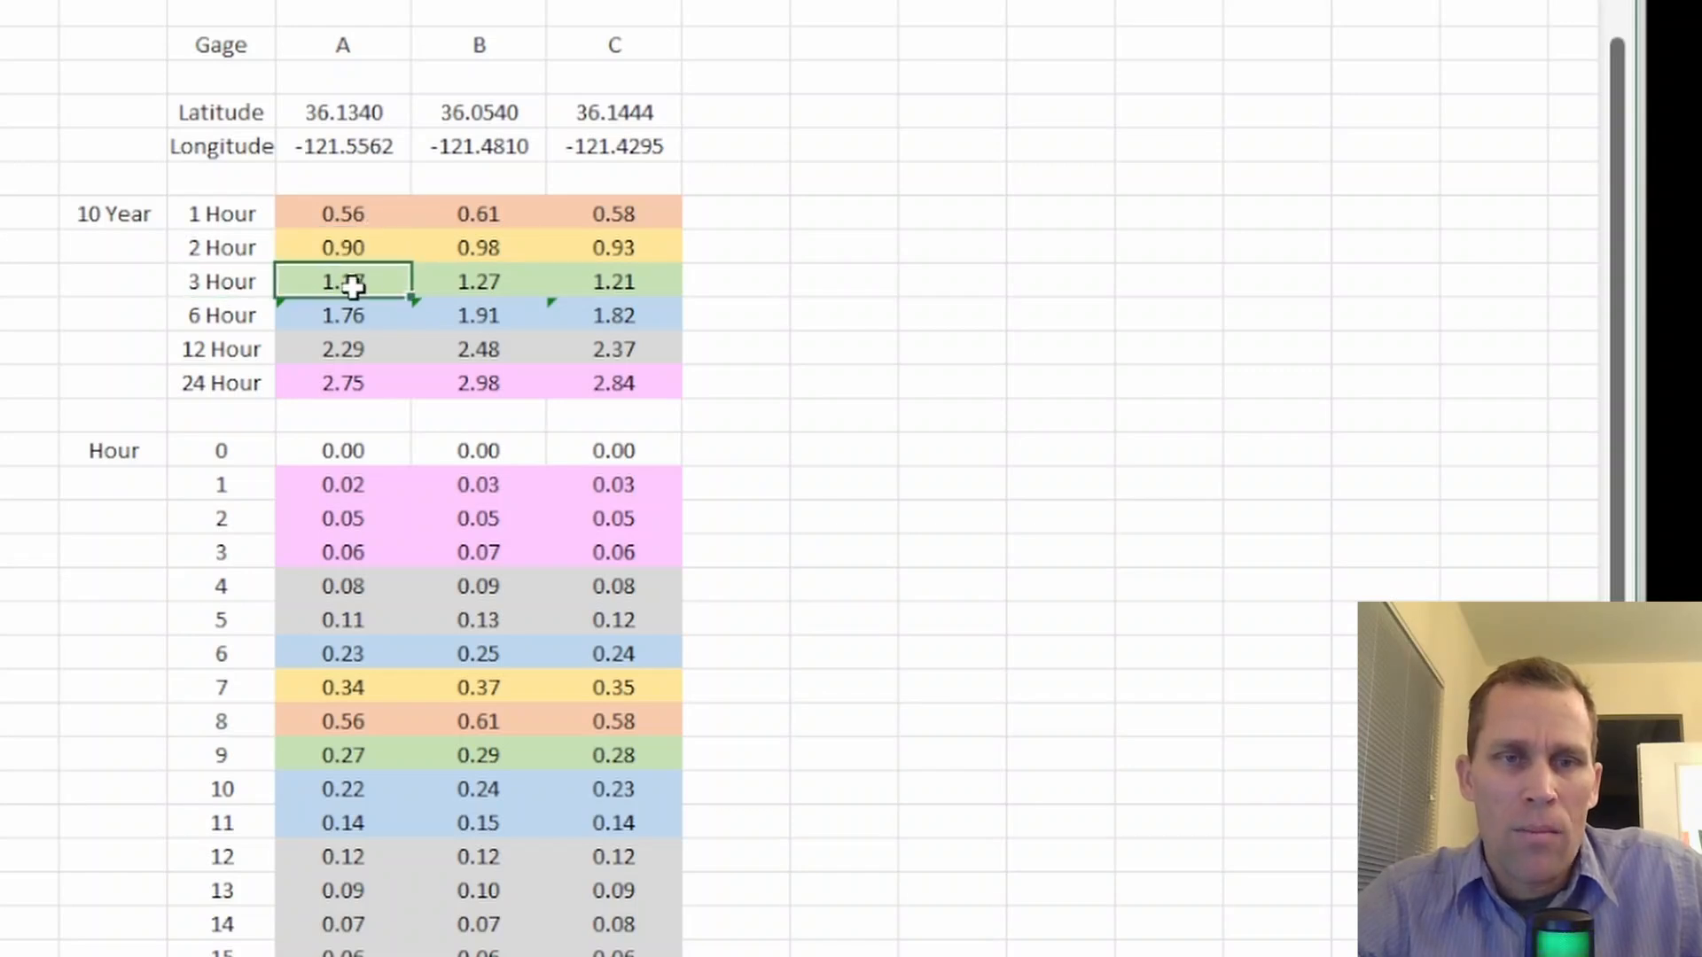
{"action": "left_click", "coordinate": [353, 316]}
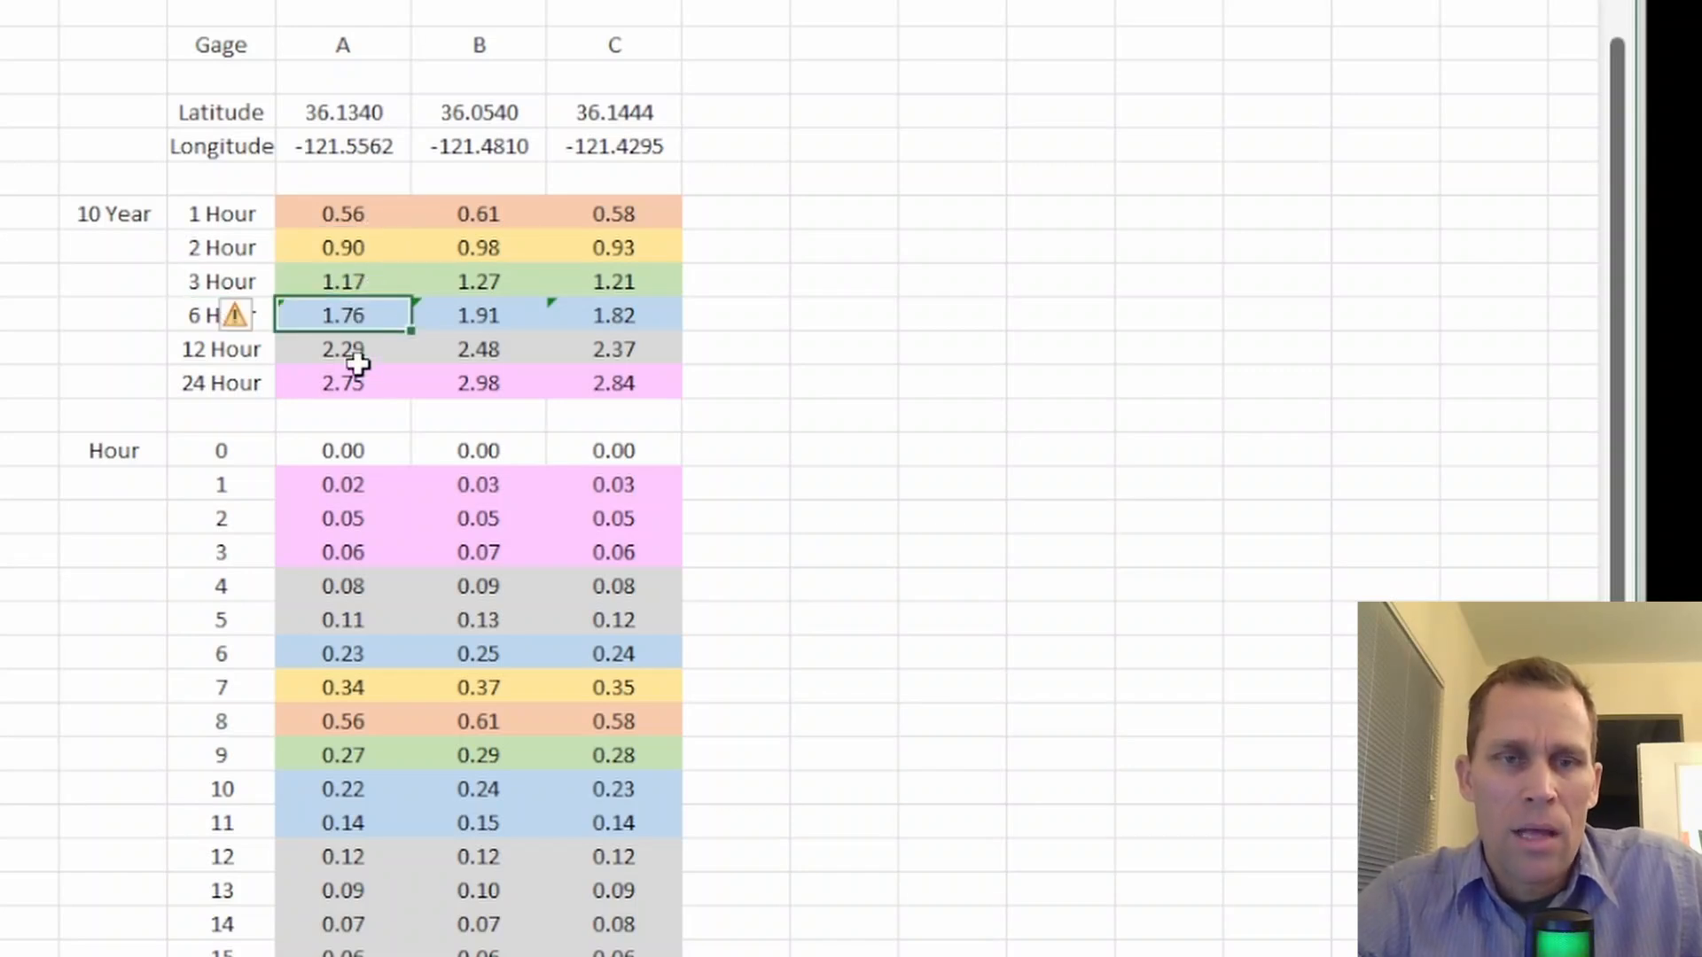
{"action": "left_click", "coordinate": [202, 384]}
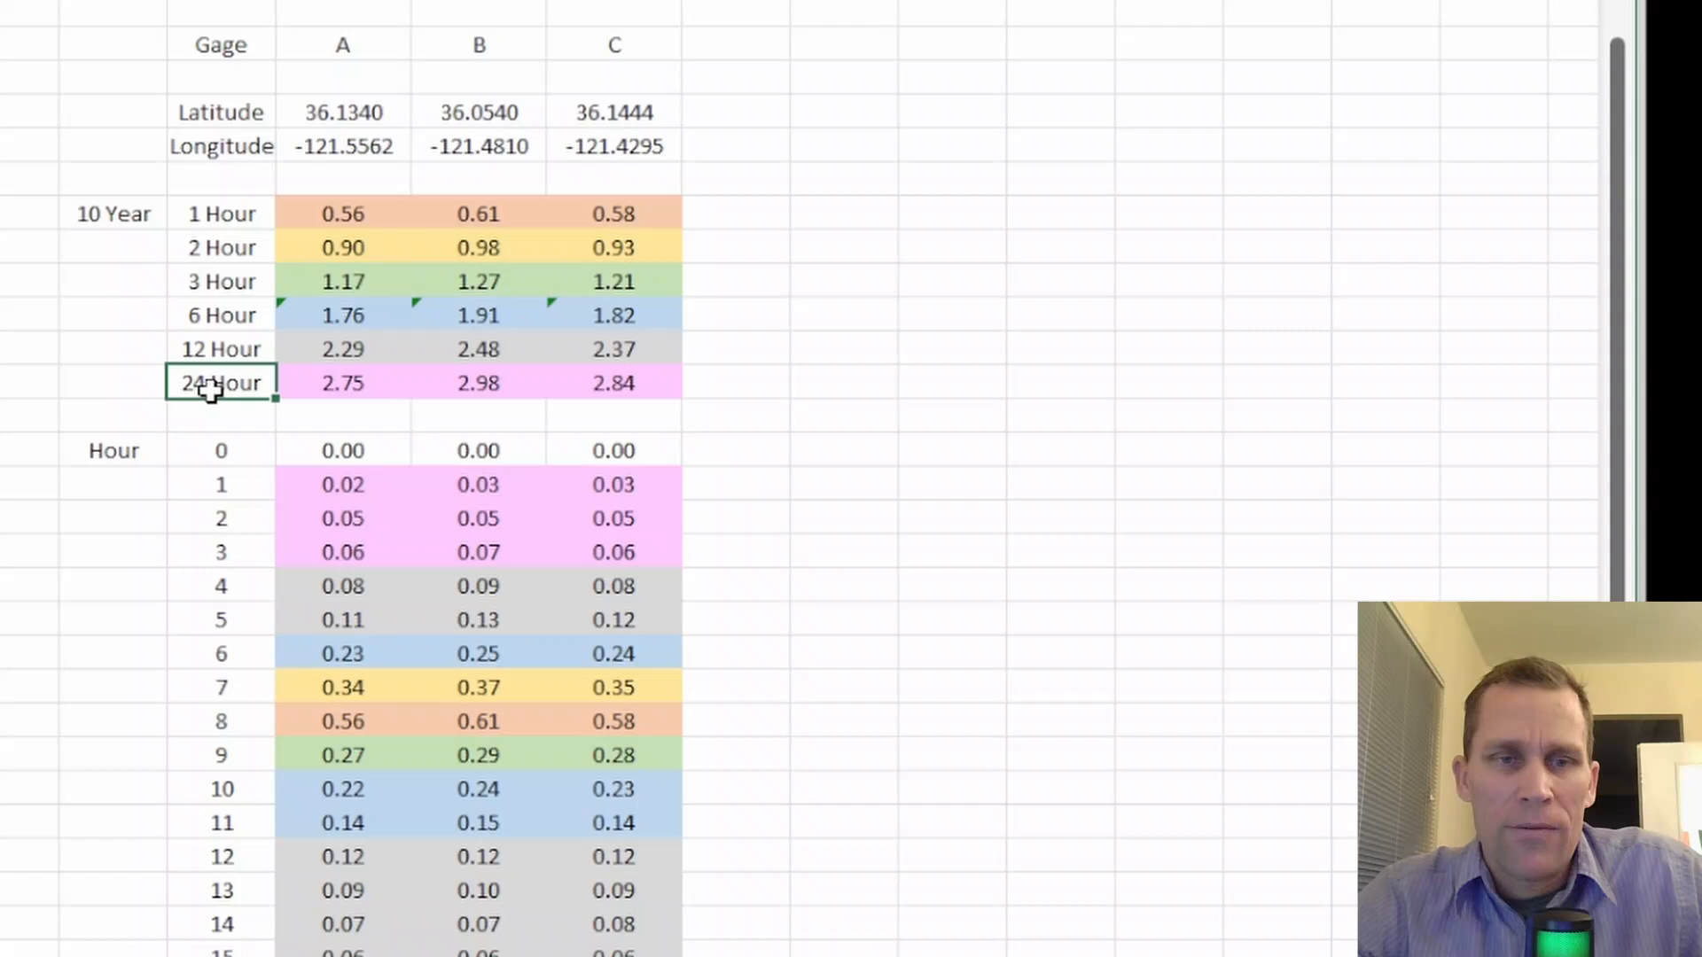
{"action": "left_click", "coordinate": [373, 383]}
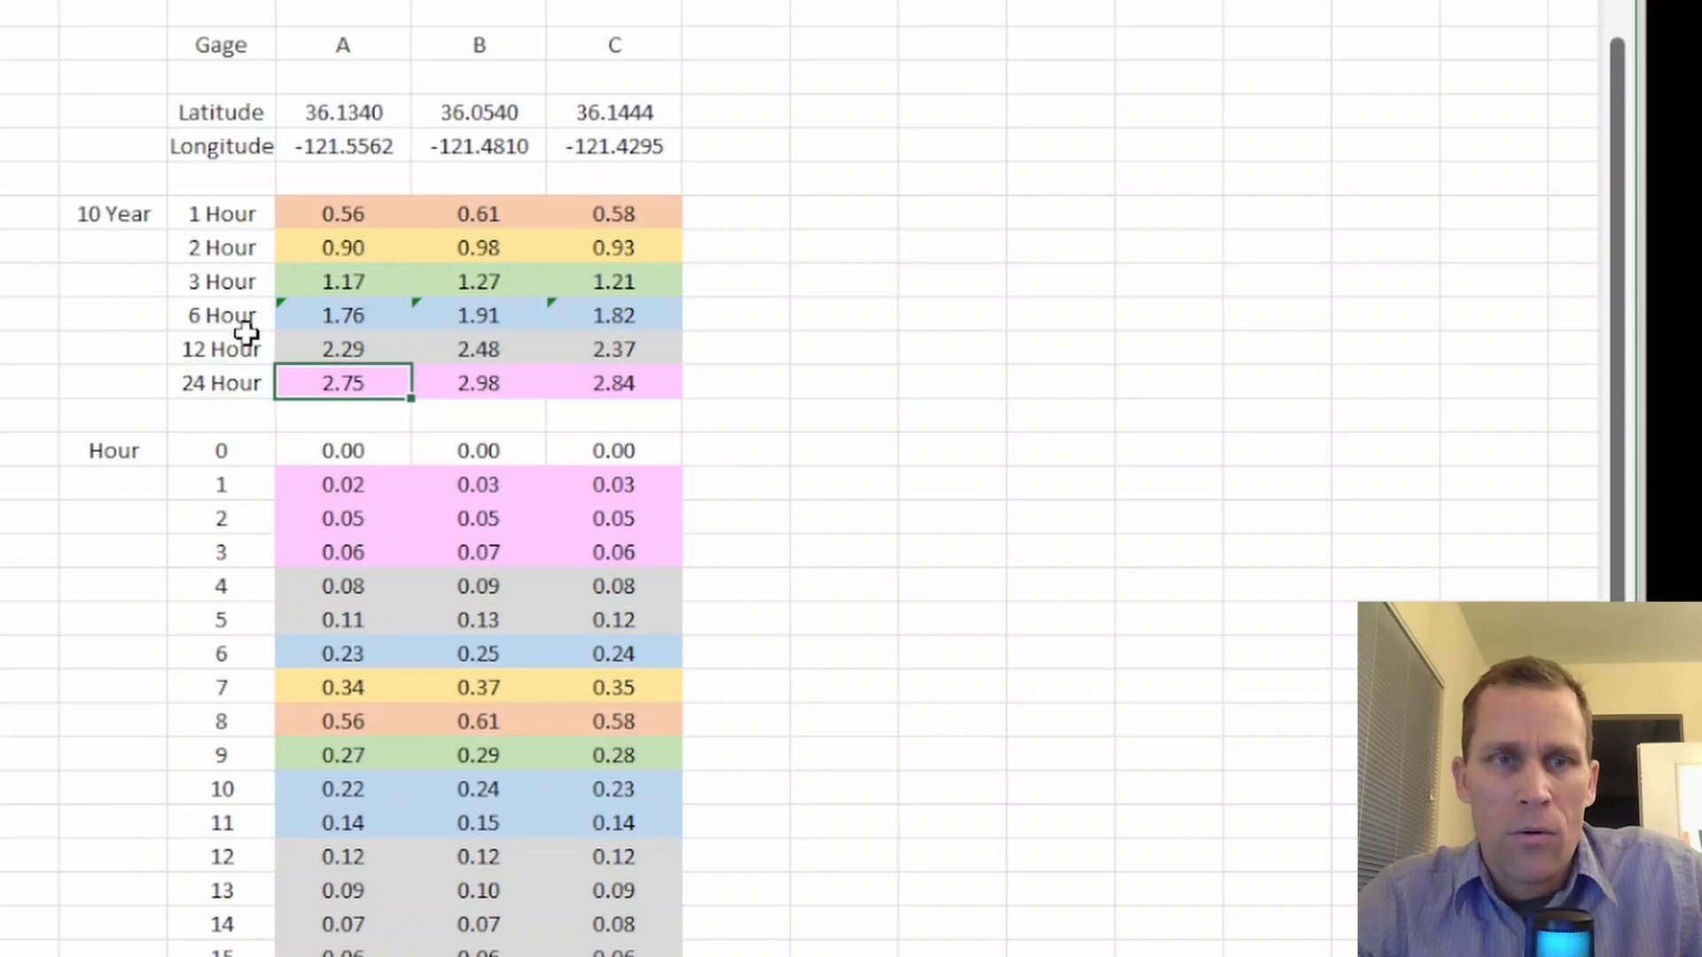
{"action": "left_click", "coordinate": [113, 211]}
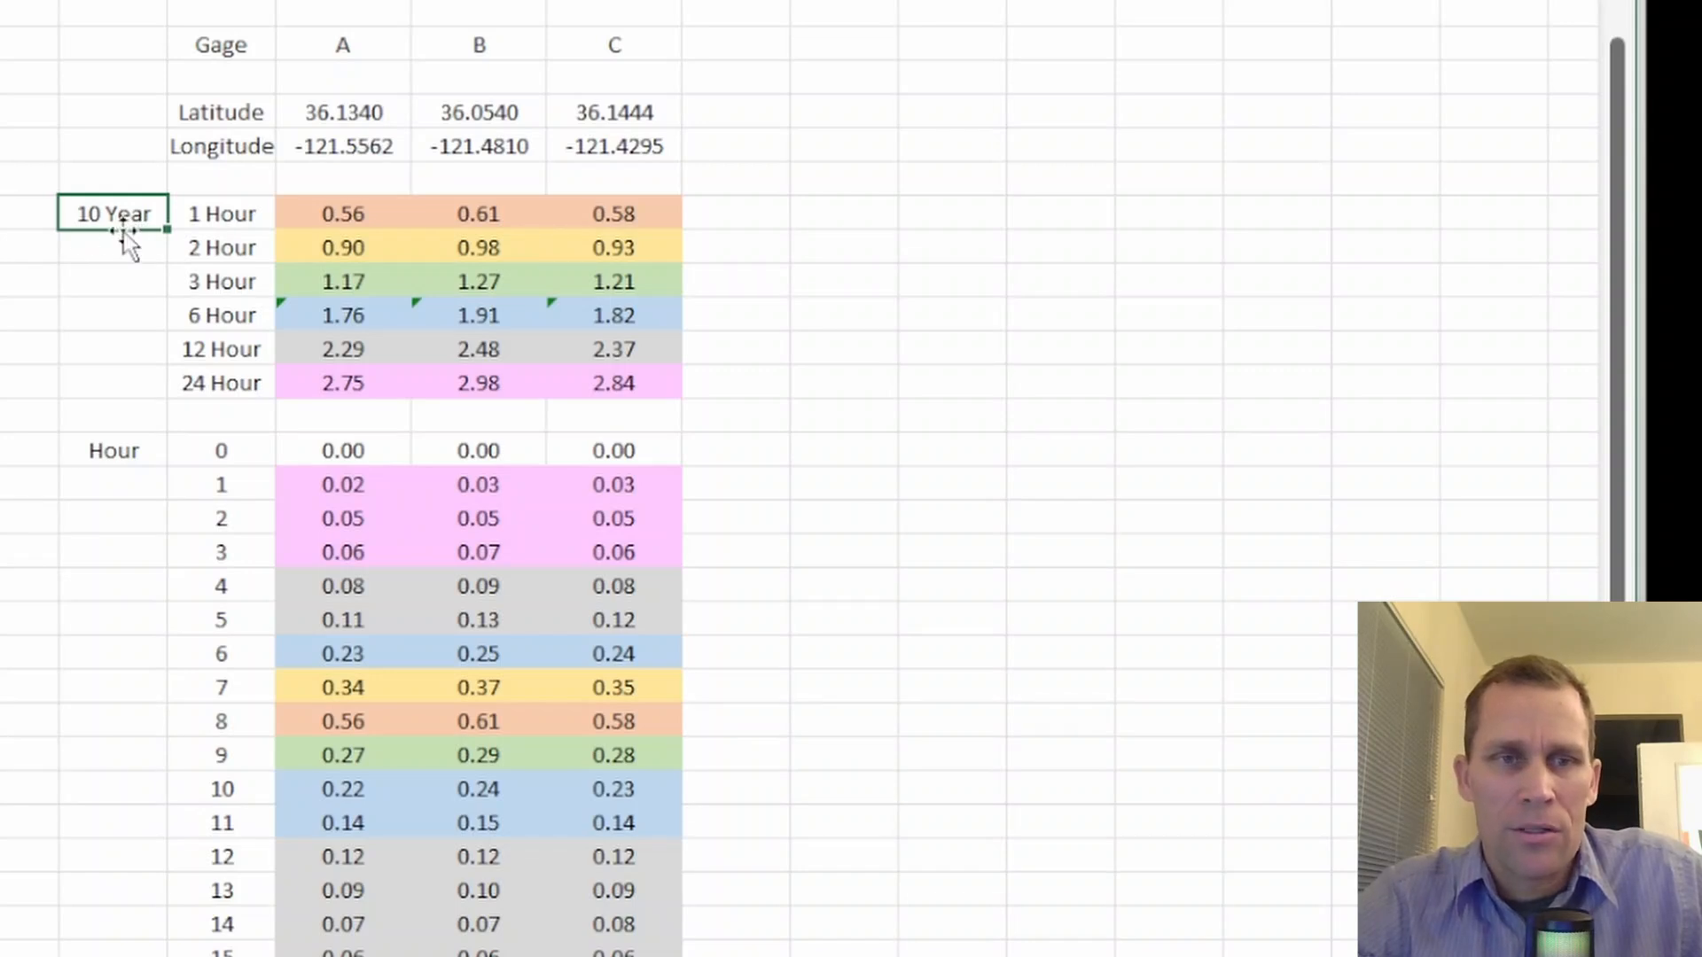
{"action": "left_click_drag", "start_coordinate": [323, 214], "coordinate": [582, 383]}
{"action": "left_click", "coordinate": [339, 417]}
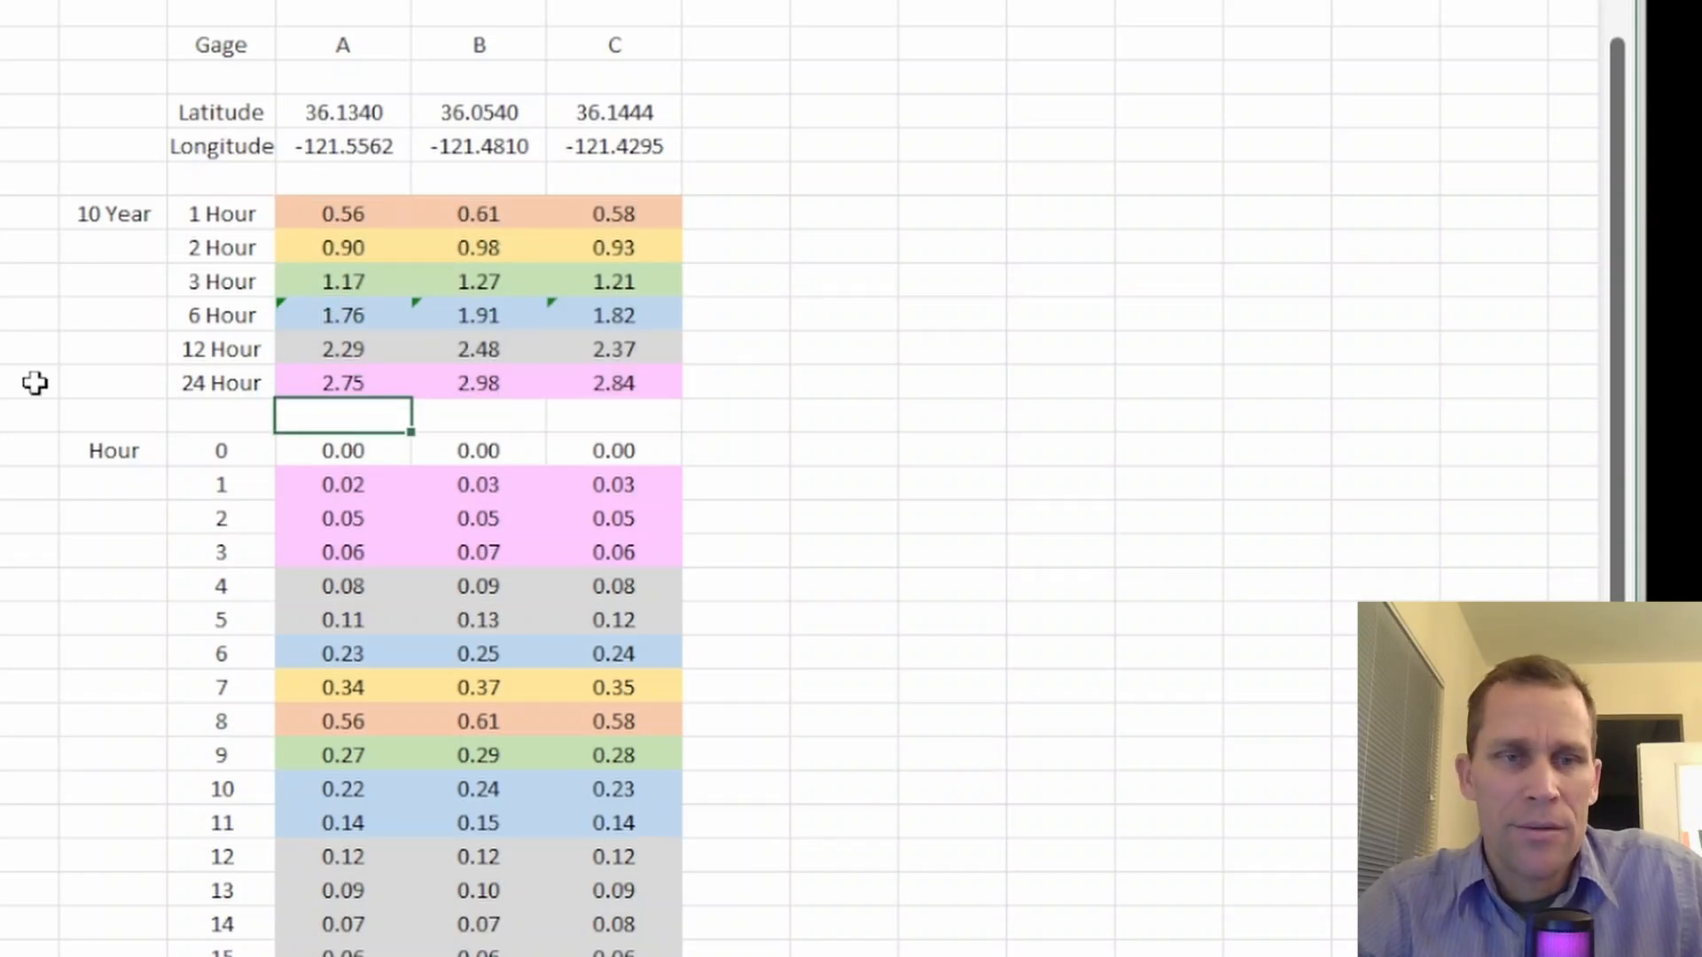
Check the DSS time series entry form, and review Gage A's hourly rainfall values from hour 0 to hour 24 in the workbook
{"action": "key", "text": "alt+Tab"}
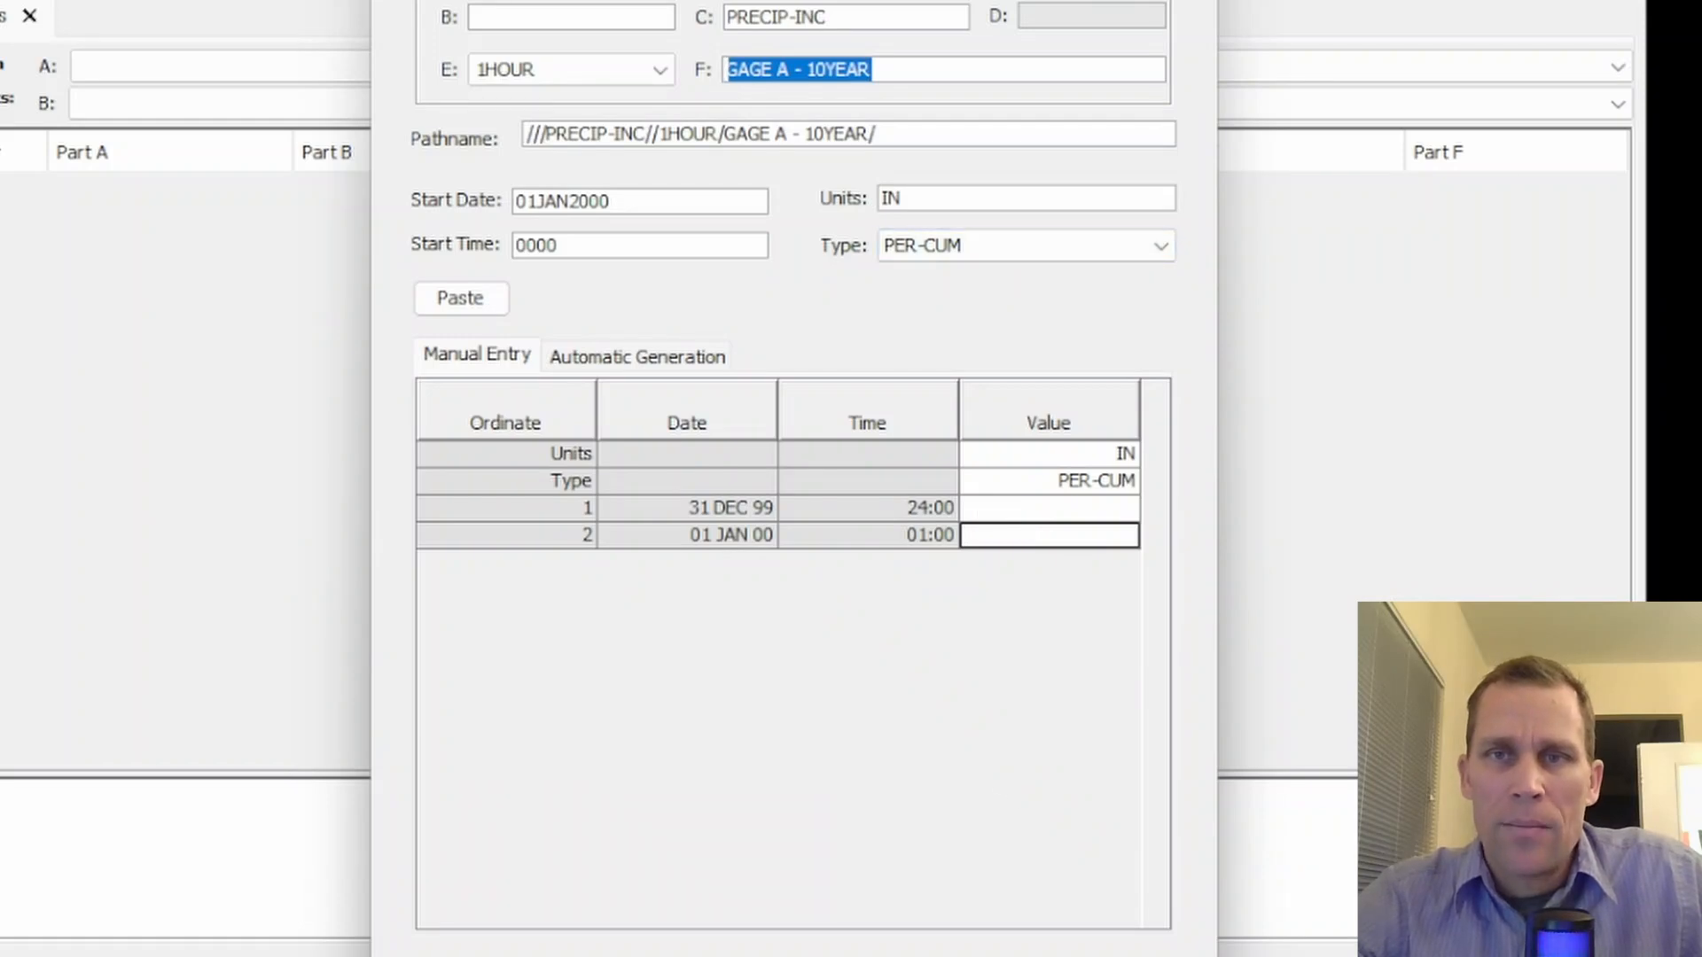
{"action": "key", "text": "alt+Tab"}
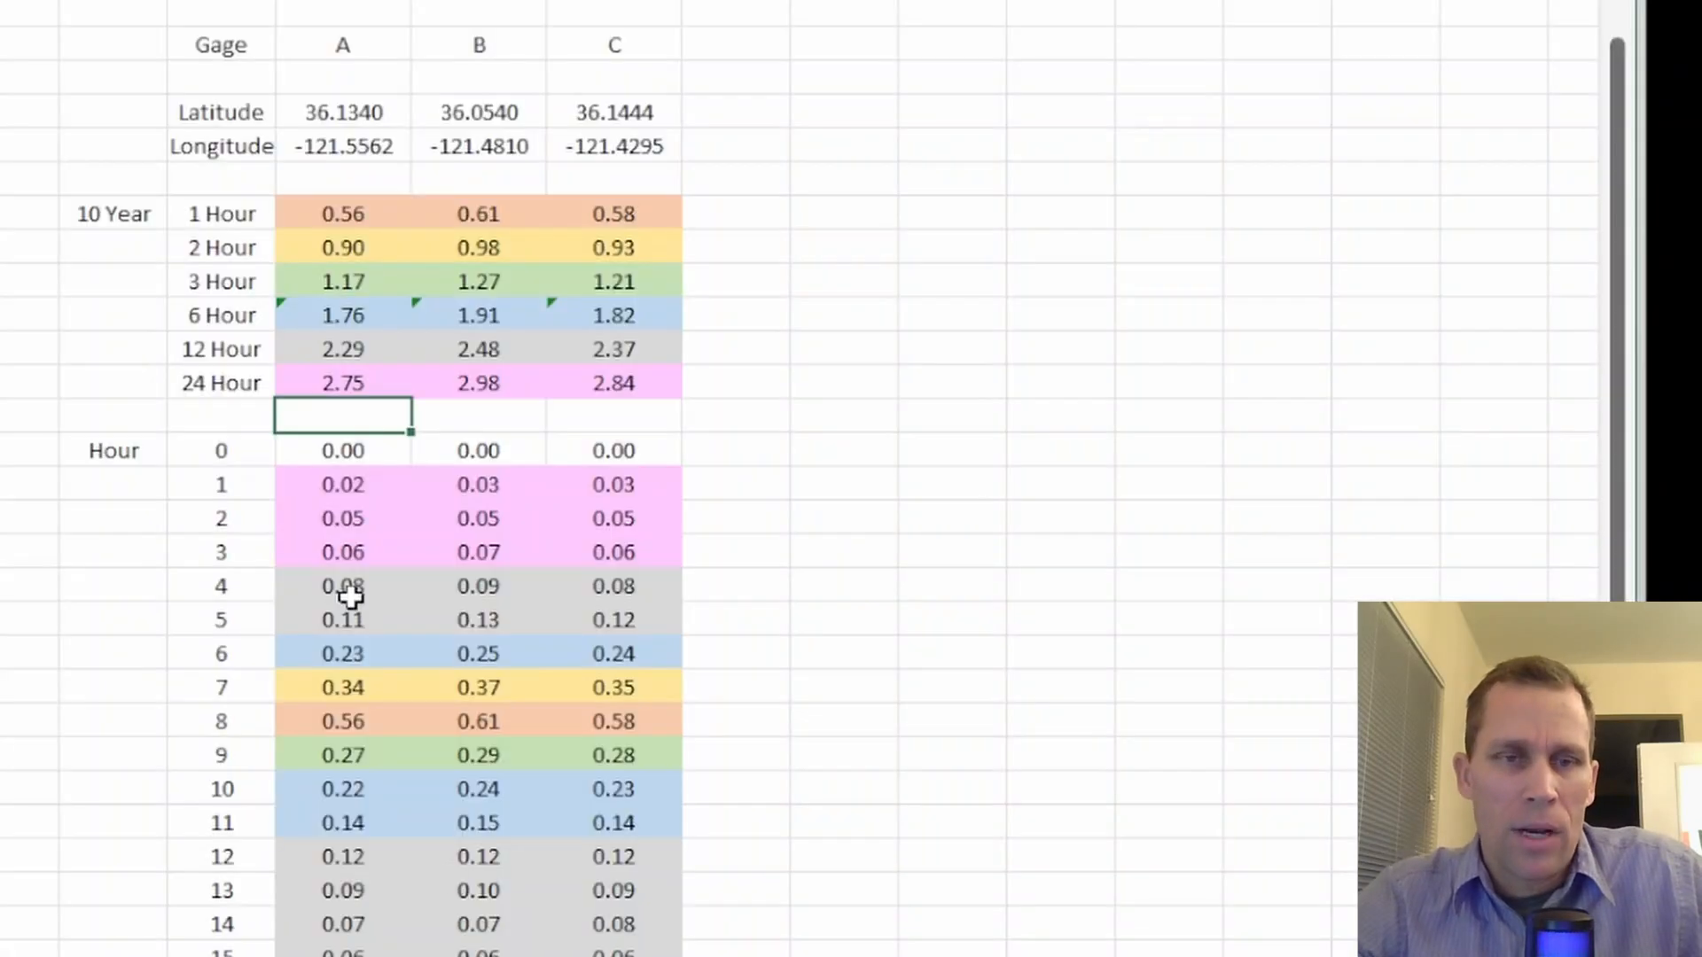
{"action": "left_click_drag", "start_coordinate": [336, 453], "coordinate": [342, 925]}
{"action": "left_click", "coordinate": [334, 382]}
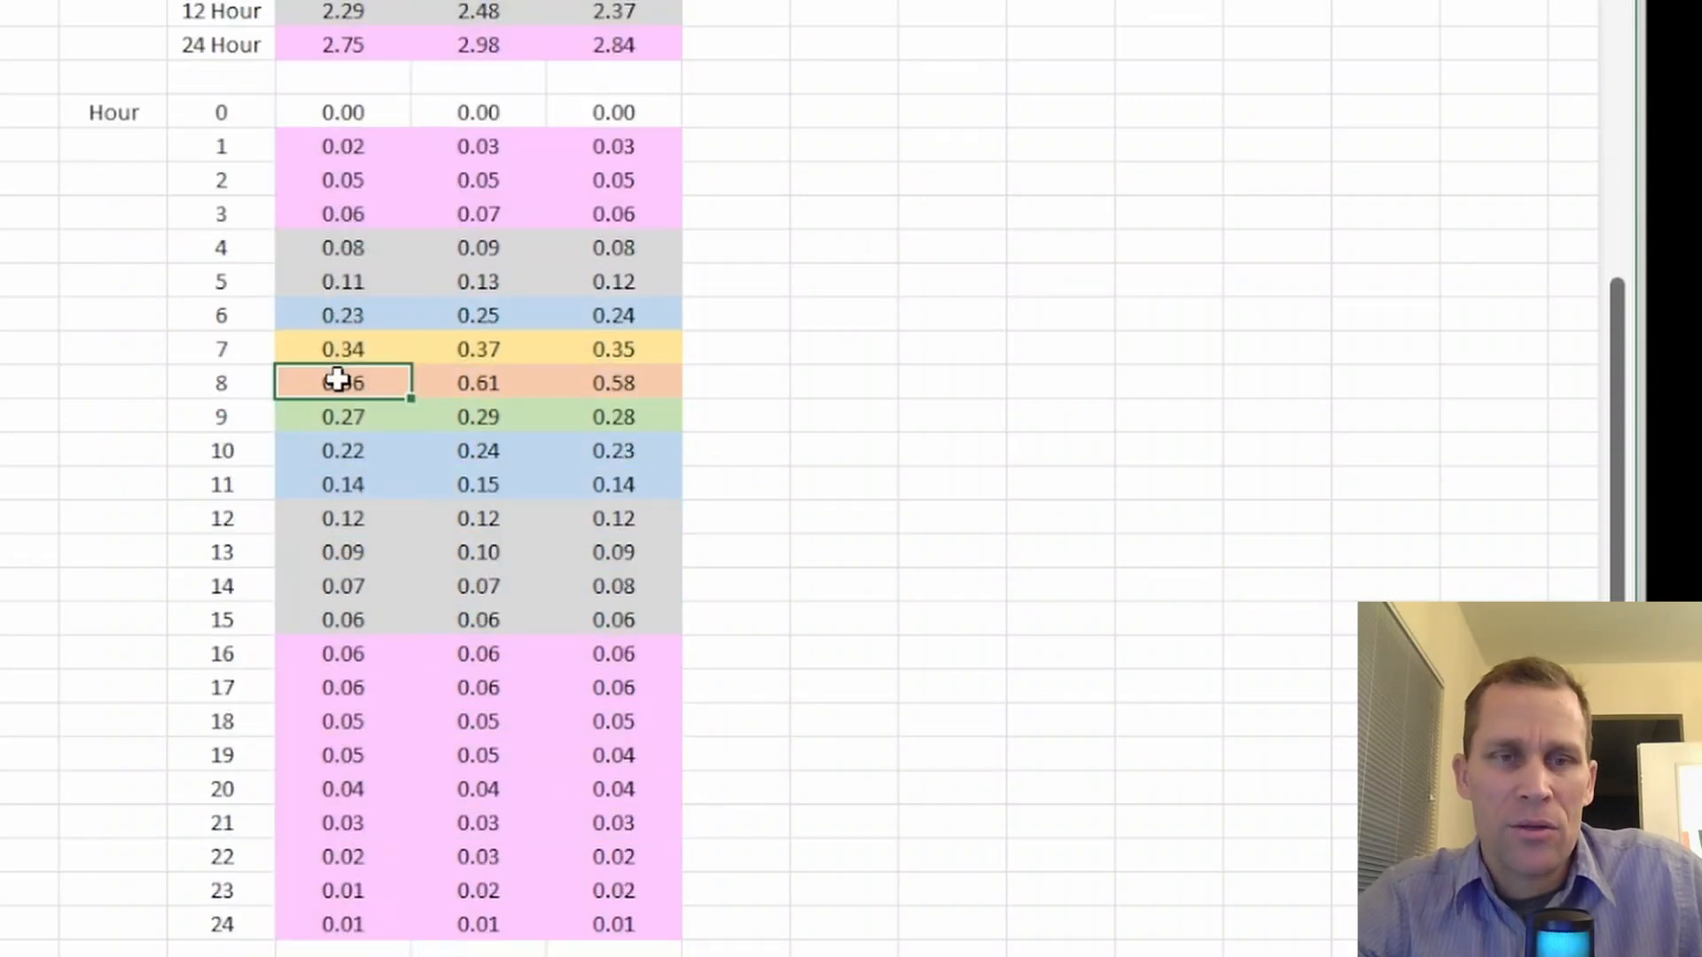
{"action": "left_click_drag", "start_coordinate": [337, 111], "coordinate": [318, 919]}
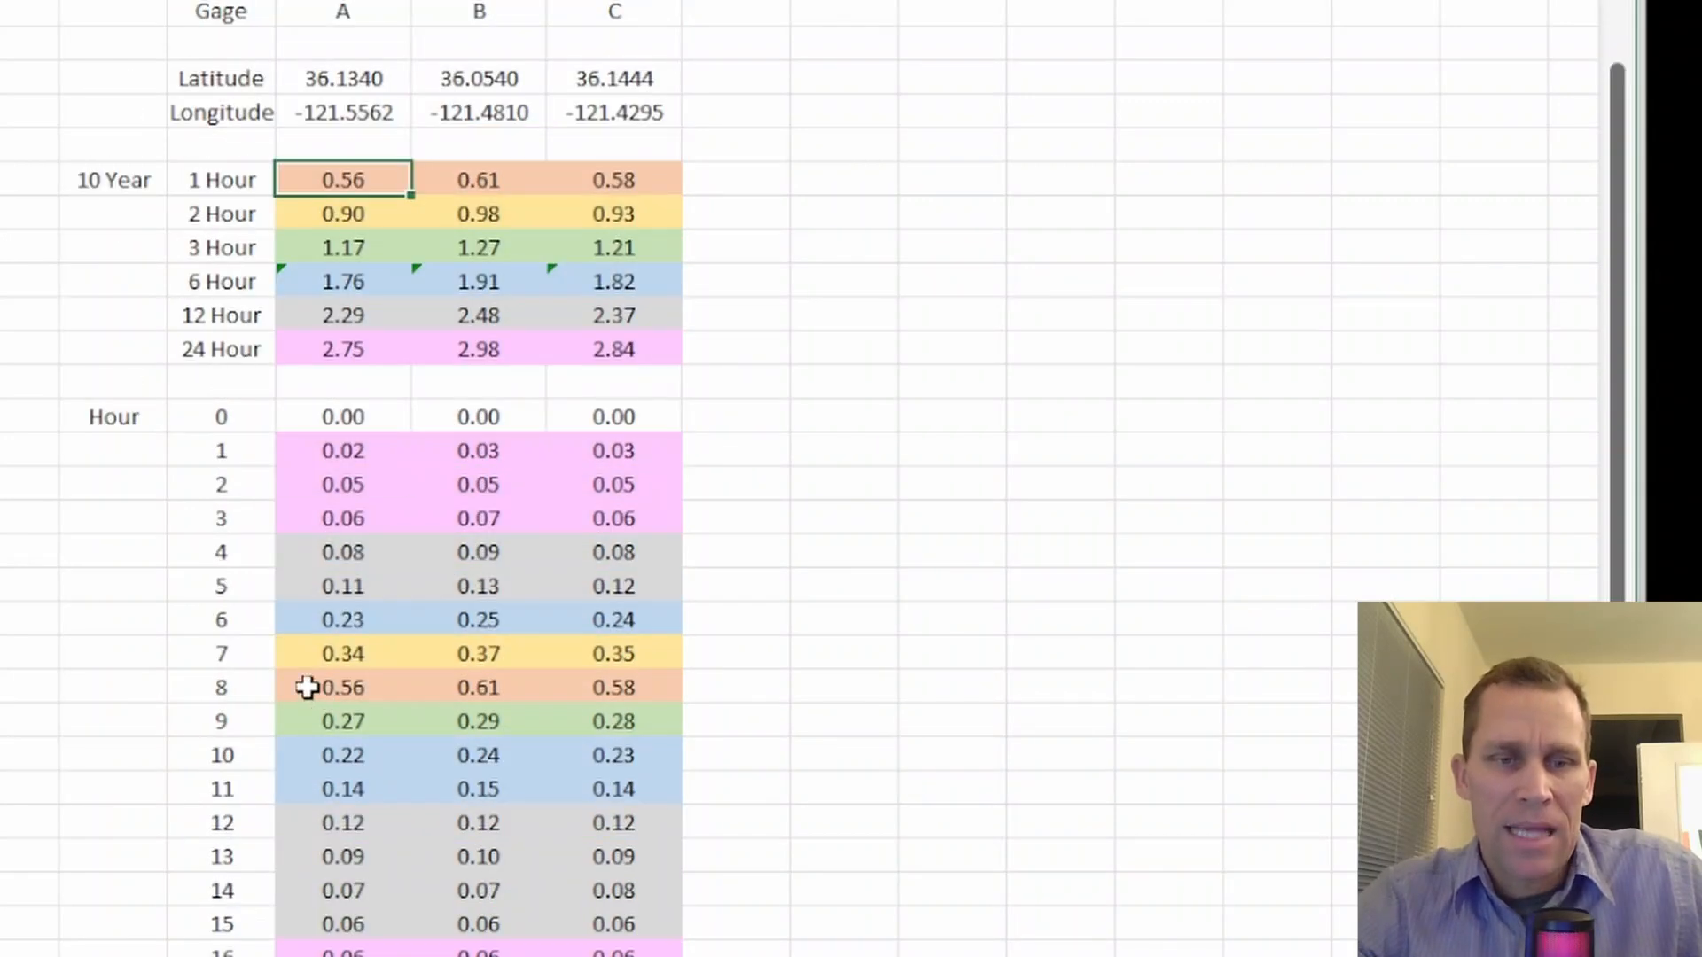
Compare Gage A's 1 Hour, 2 Hour and 3 Hour depths with its incremental values at hours 7 to 9
{"action": "left_click", "coordinate": [306, 688]}
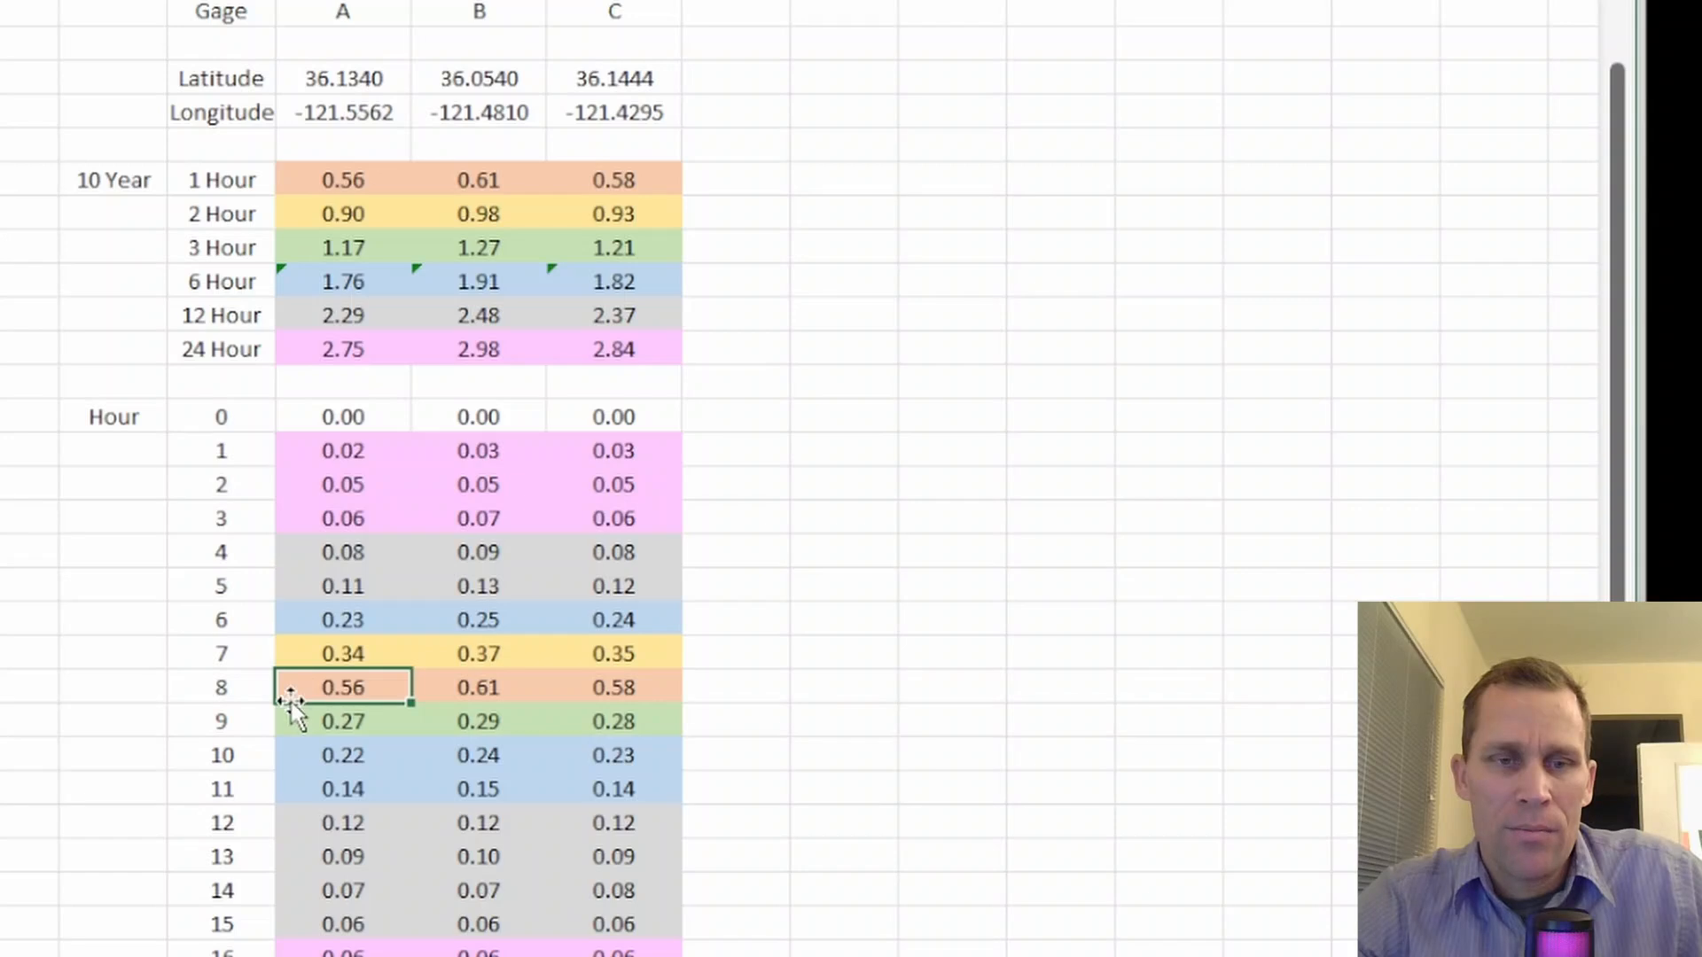
{"action": "left_click", "coordinate": [333, 171]}
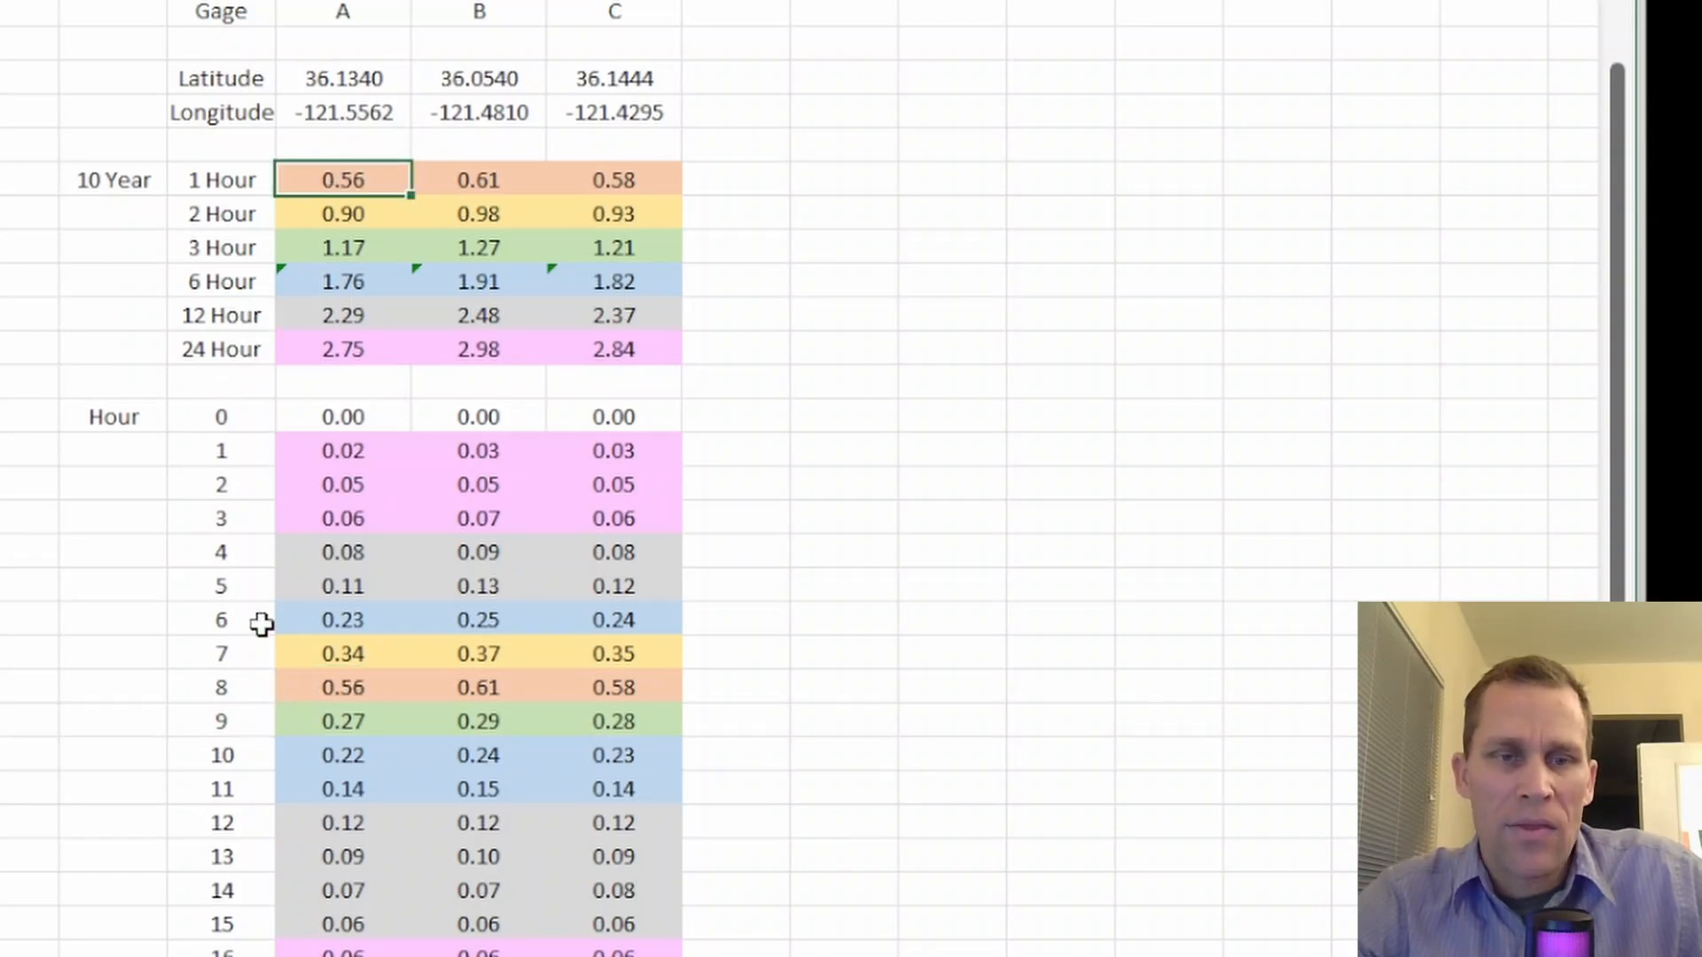
{"action": "left_click", "coordinate": [320, 655]}
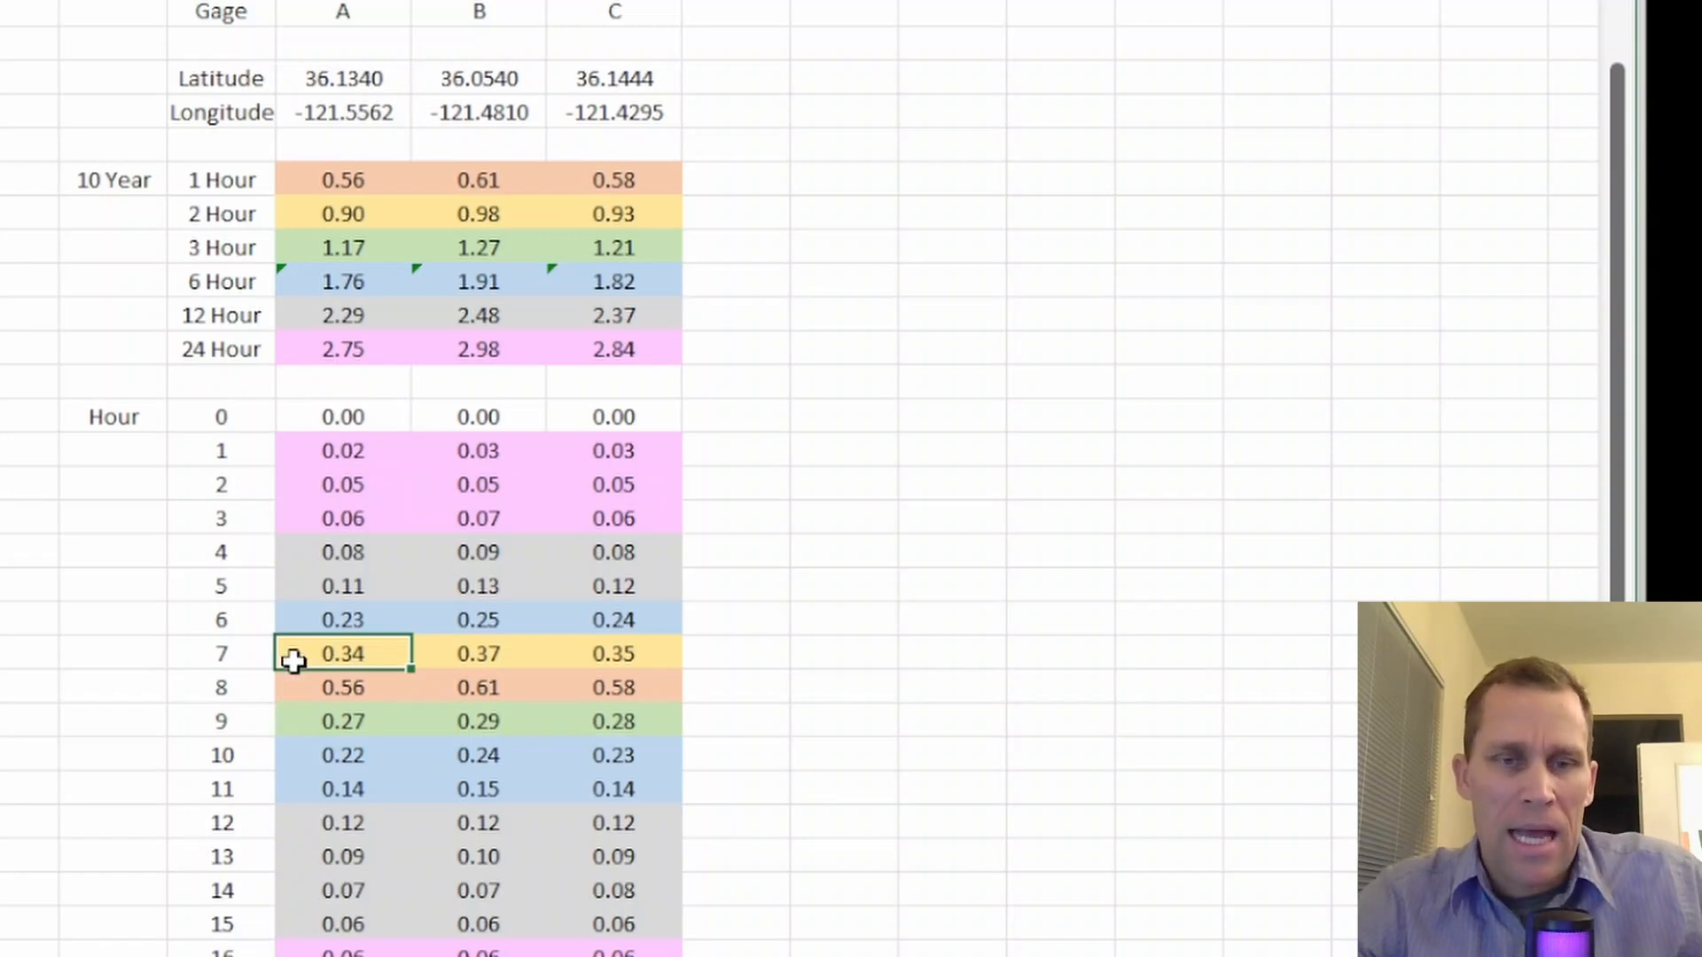
{"action": "left_click_drag", "start_coordinate": [315, 655], "coordinate": [311, 688]}
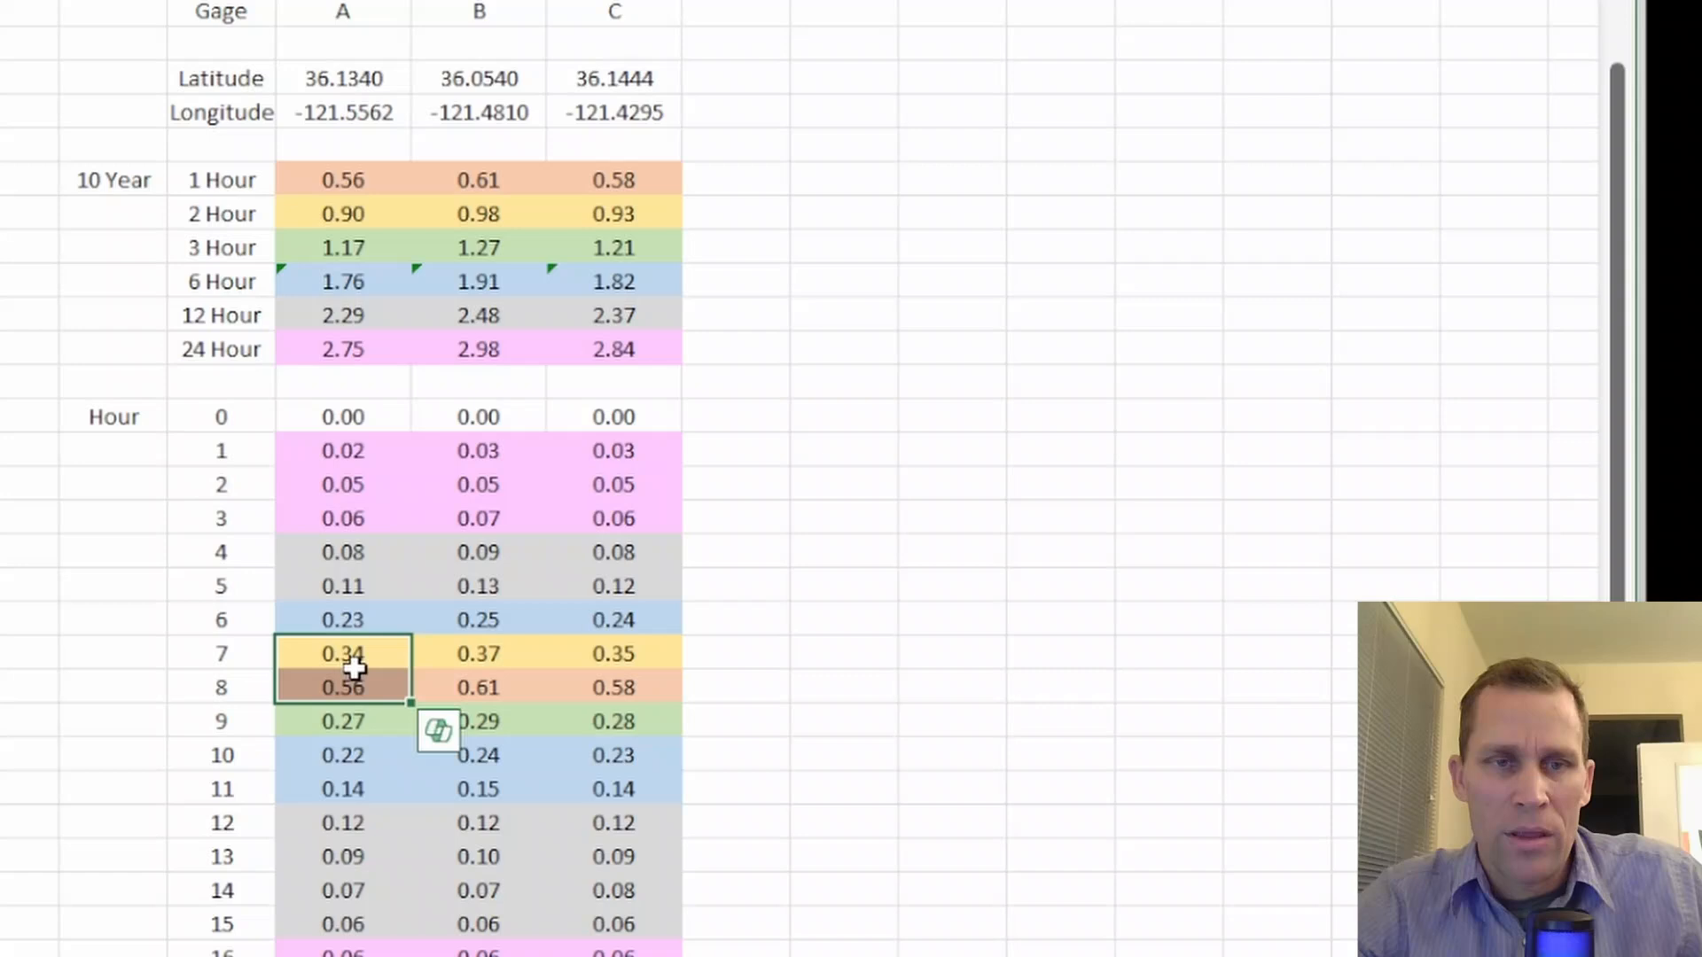
{"action": "left_click", "coordinate": [338, 213]}
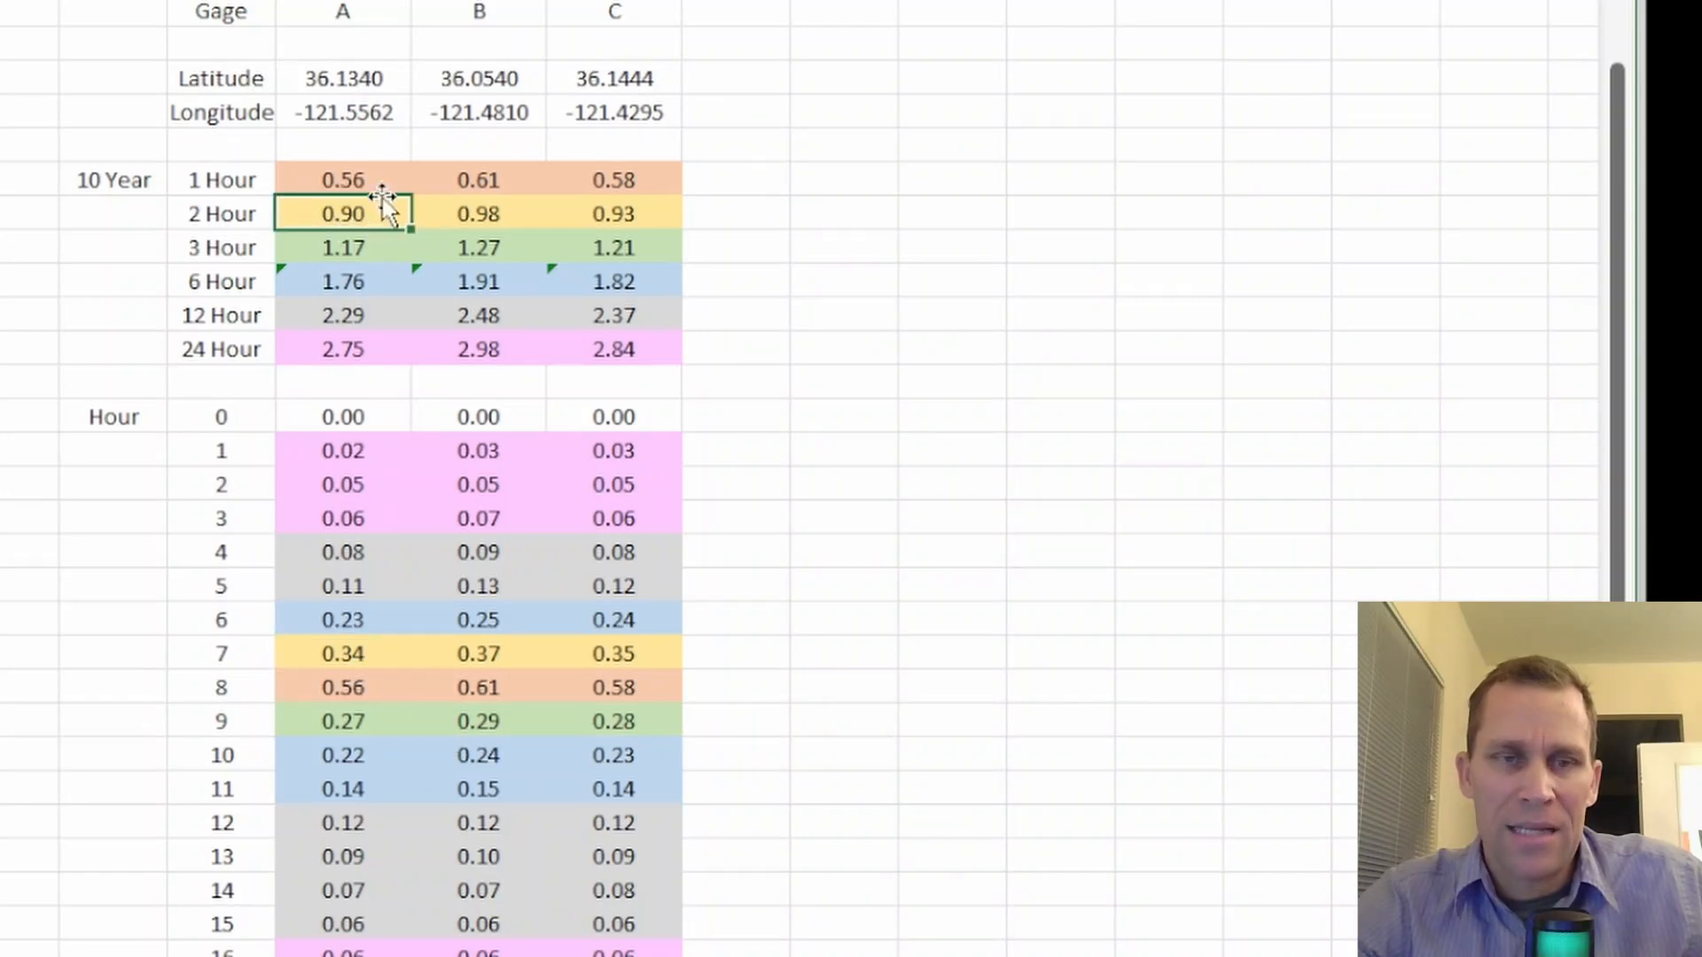
{"action": "left_click", "coordinate": [341, 246]}
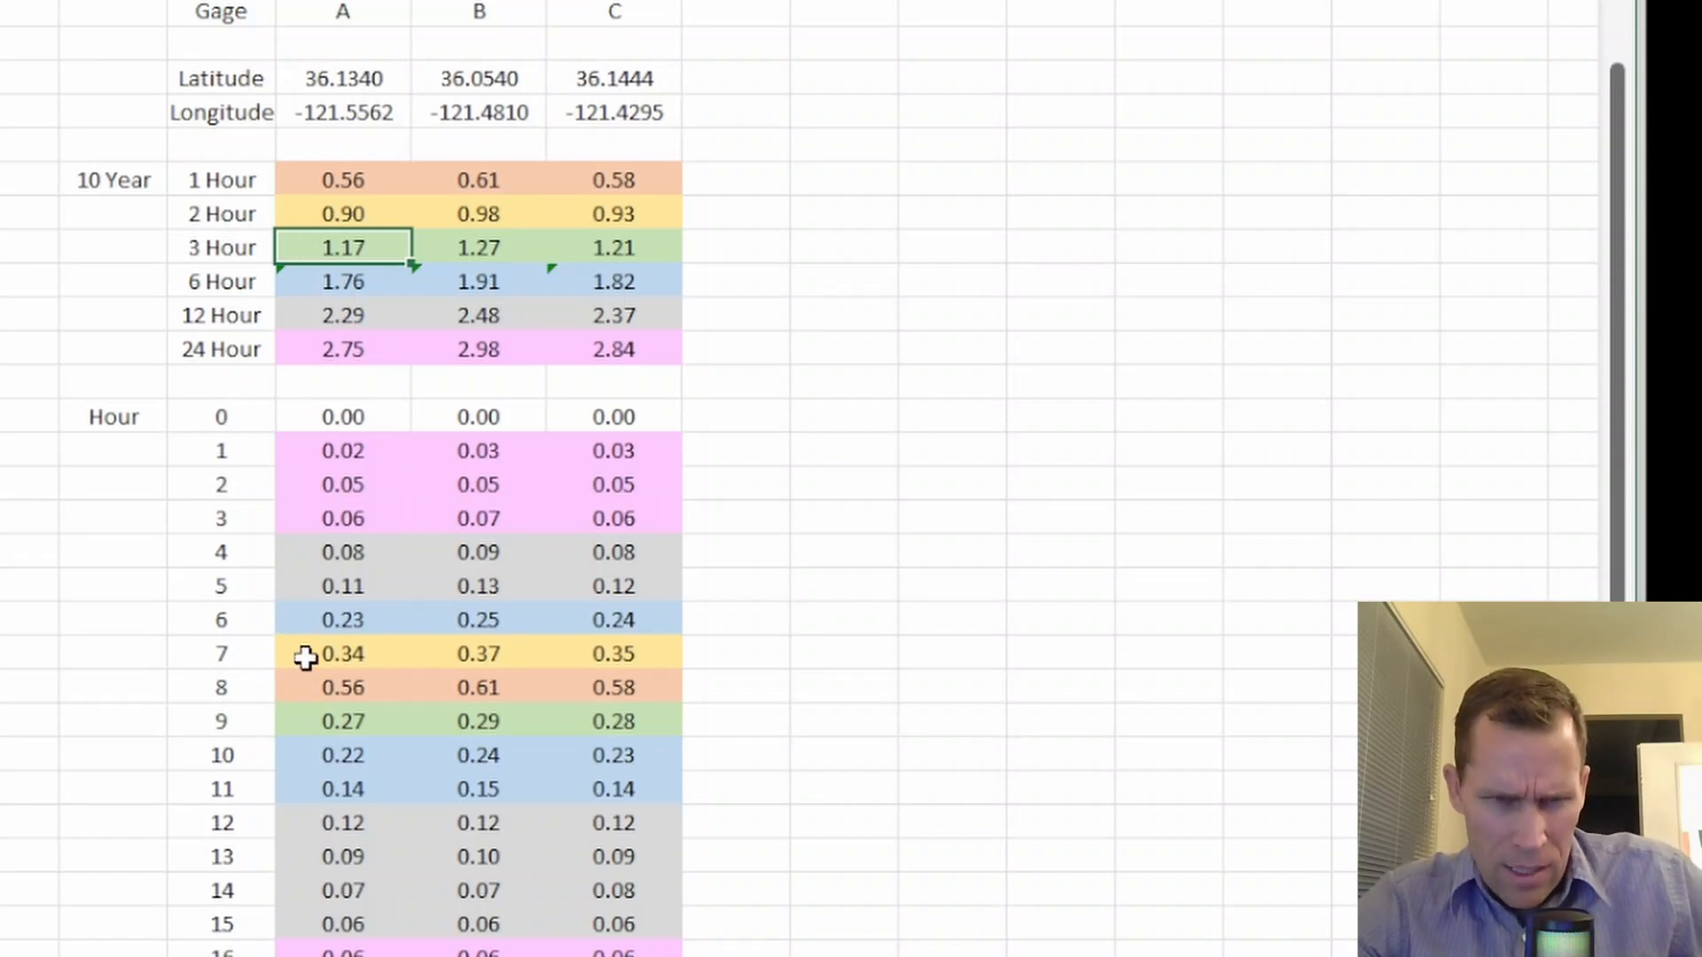
{"action": "left_click_drag", "start_coordinate": [306, 655], "coordinate": [319, 715]}
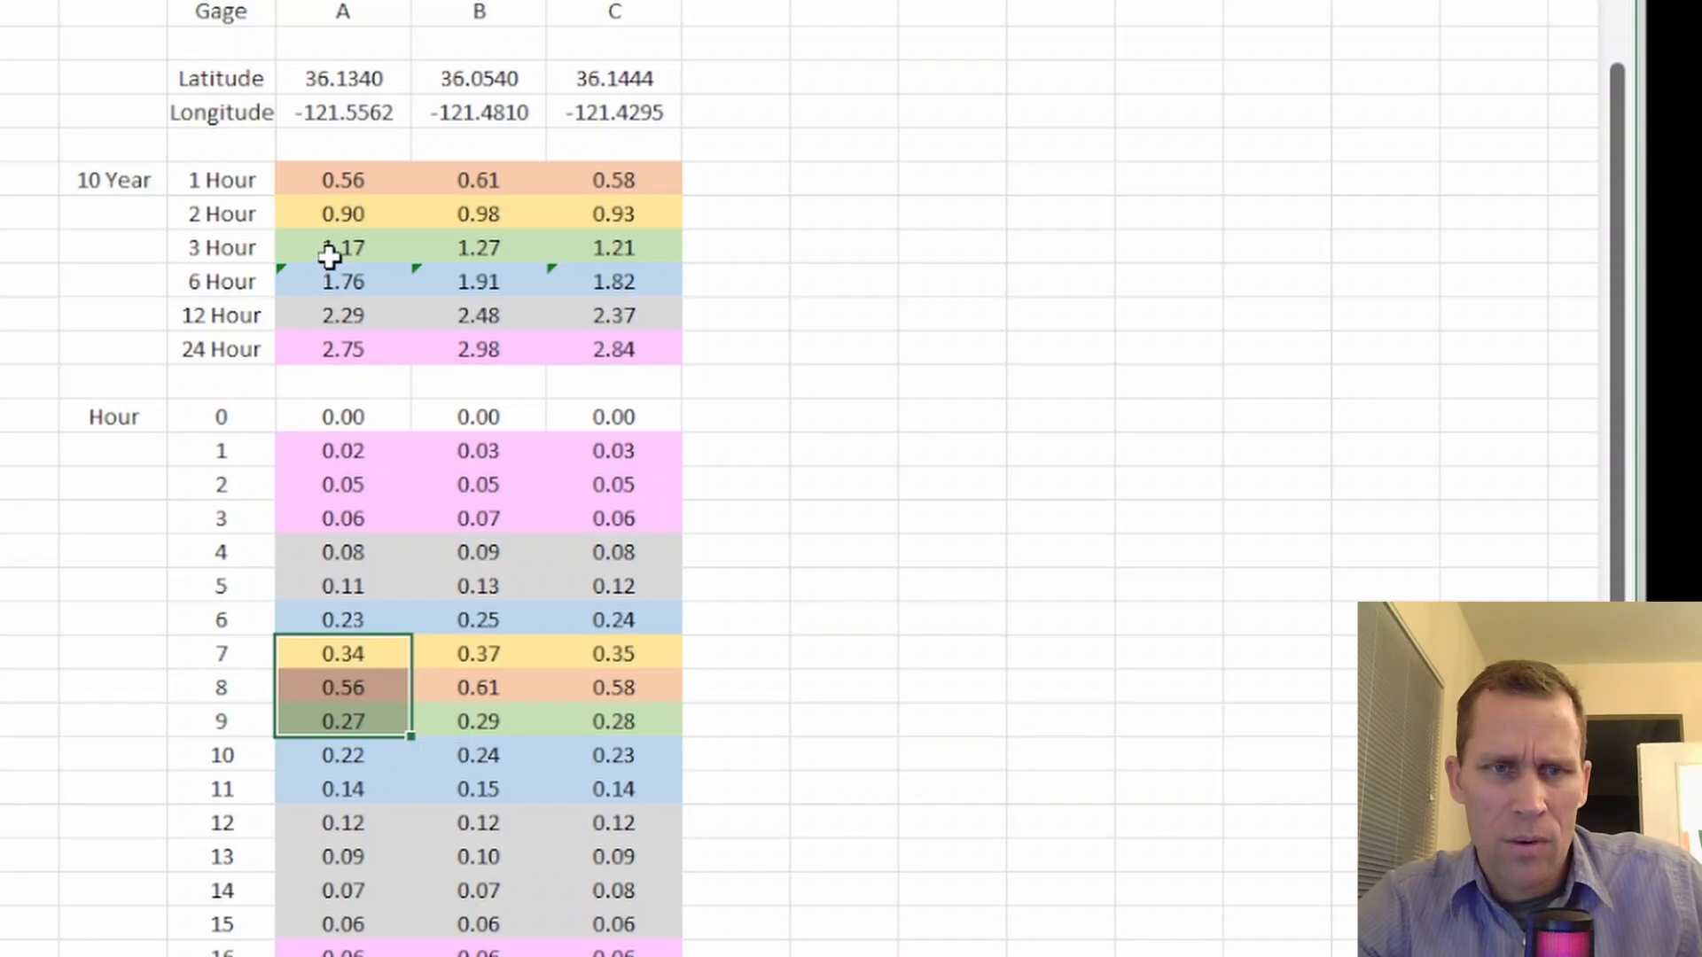
Compare Gage A's 3, 6, 12 and 24 Hour depths with its hourly rainfall values from hour 1 to hour 24
{"action": "left_click", "coordinate": [330, 253]}
{"action": "left_click", "coordinate": [321, 280]}
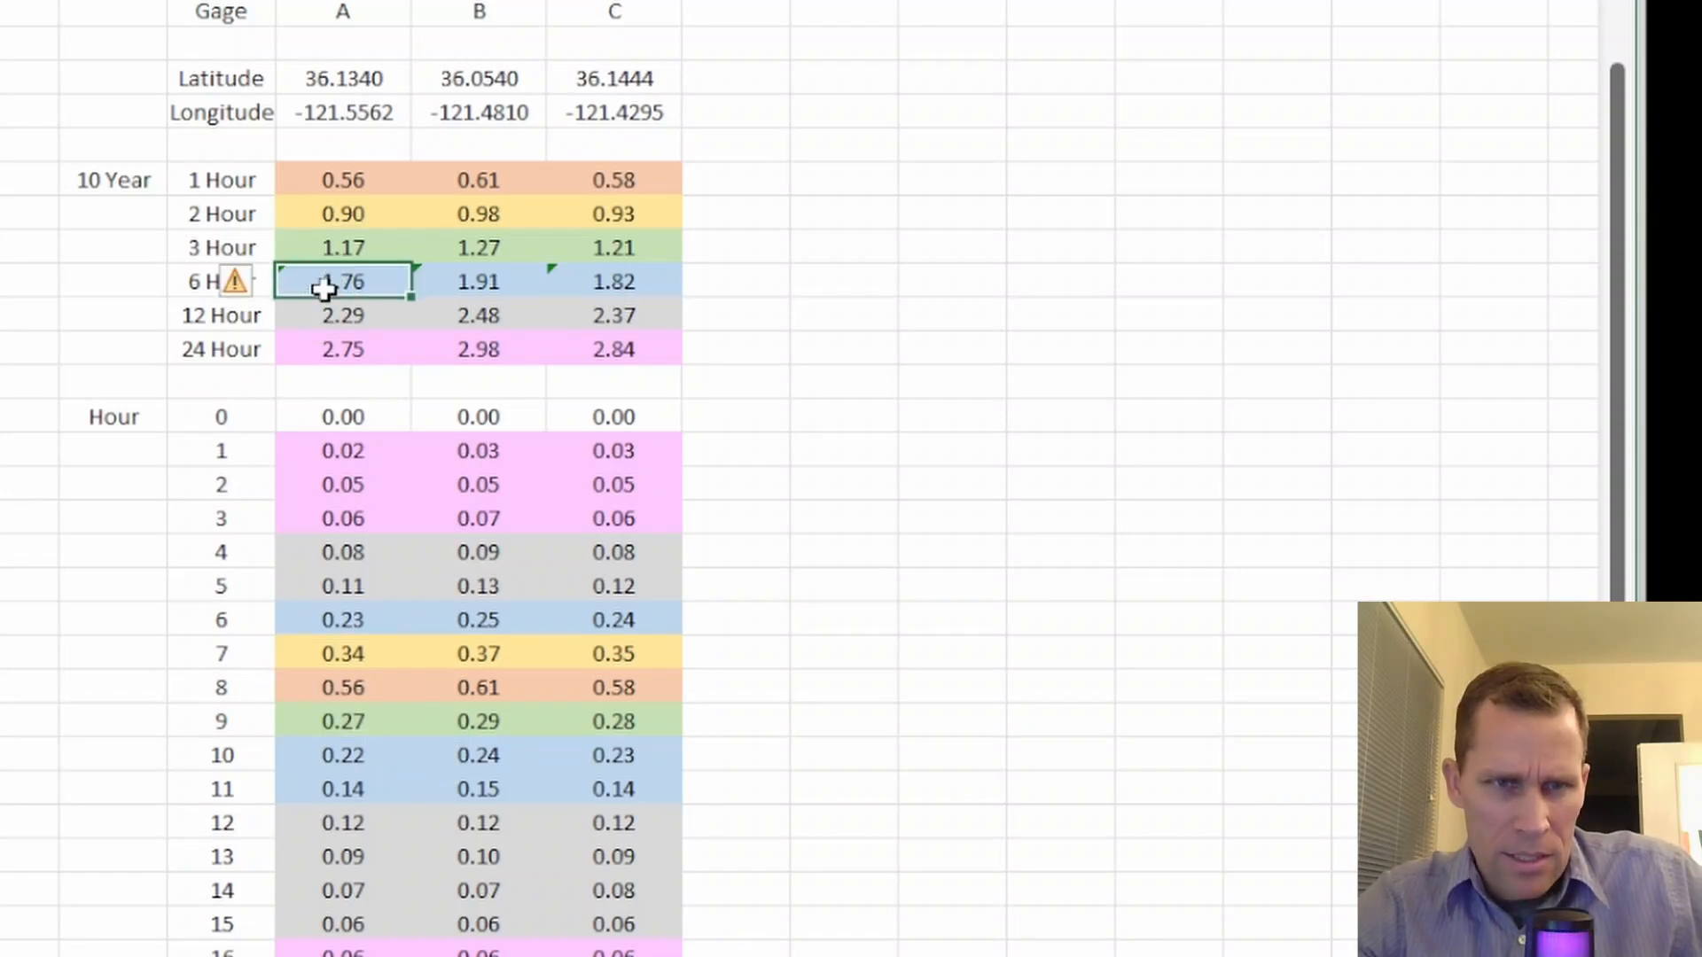
{"action": "left_click", "coordinate": [316, 320]}
{"action": "left_click", "coordinate": [313, 348]}
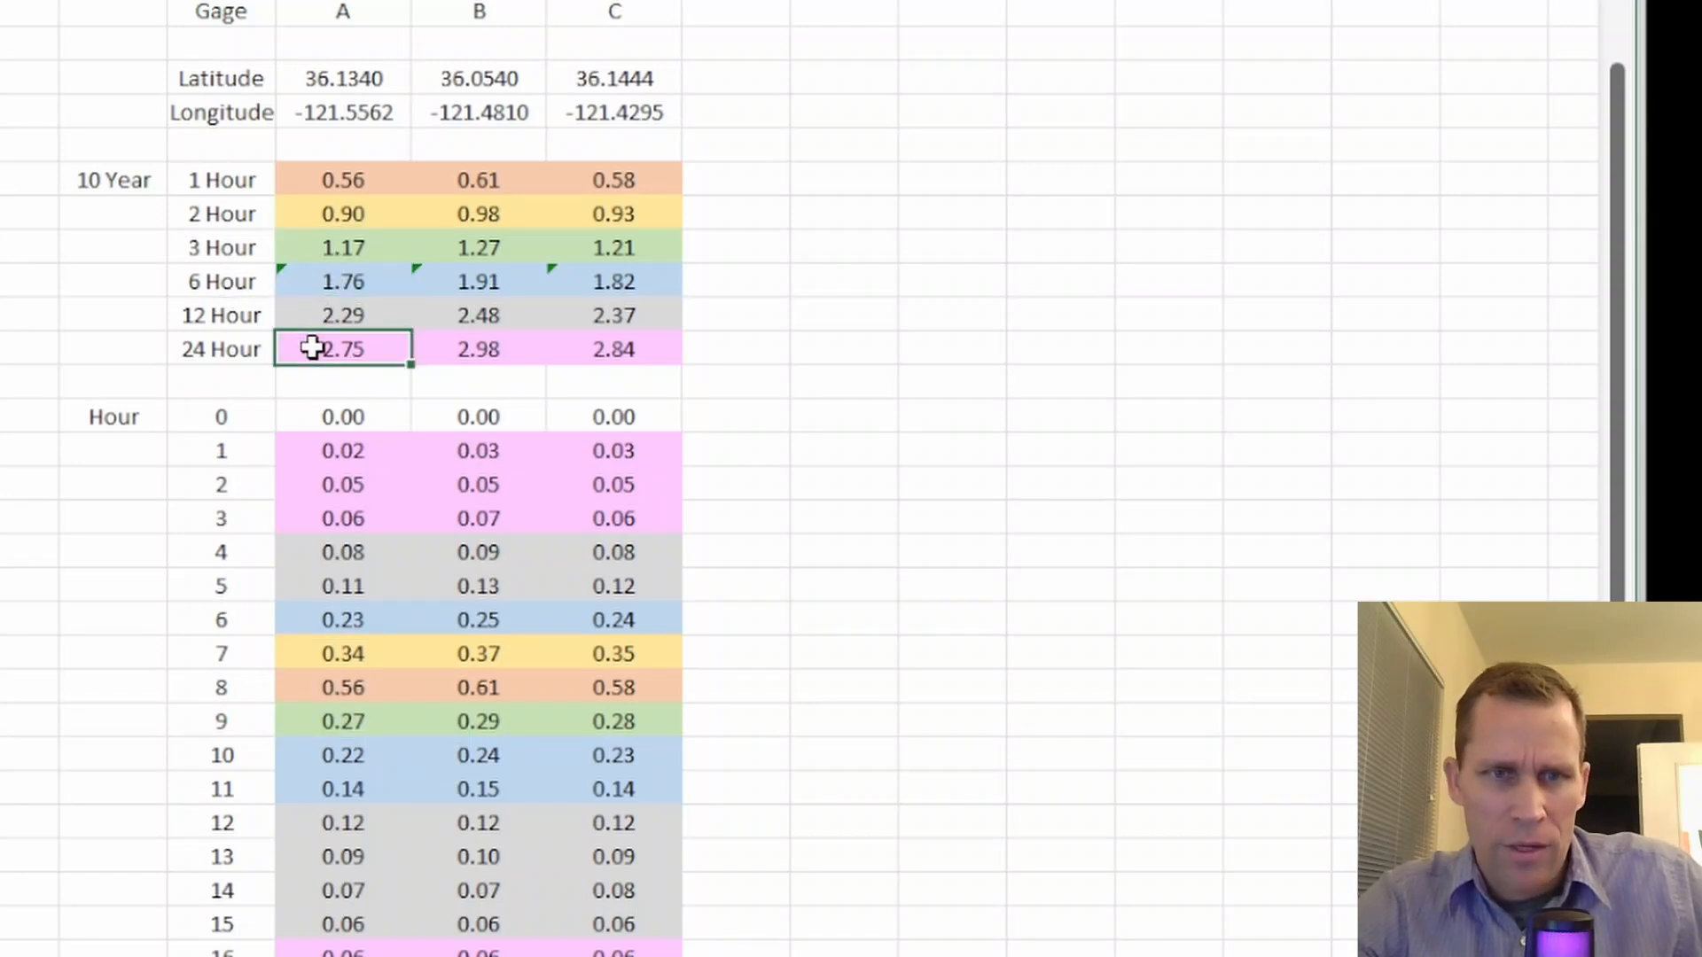
{"action": "left_click_drag", "start_coordinate": [323, 435], "coordinate": [315, 923]}
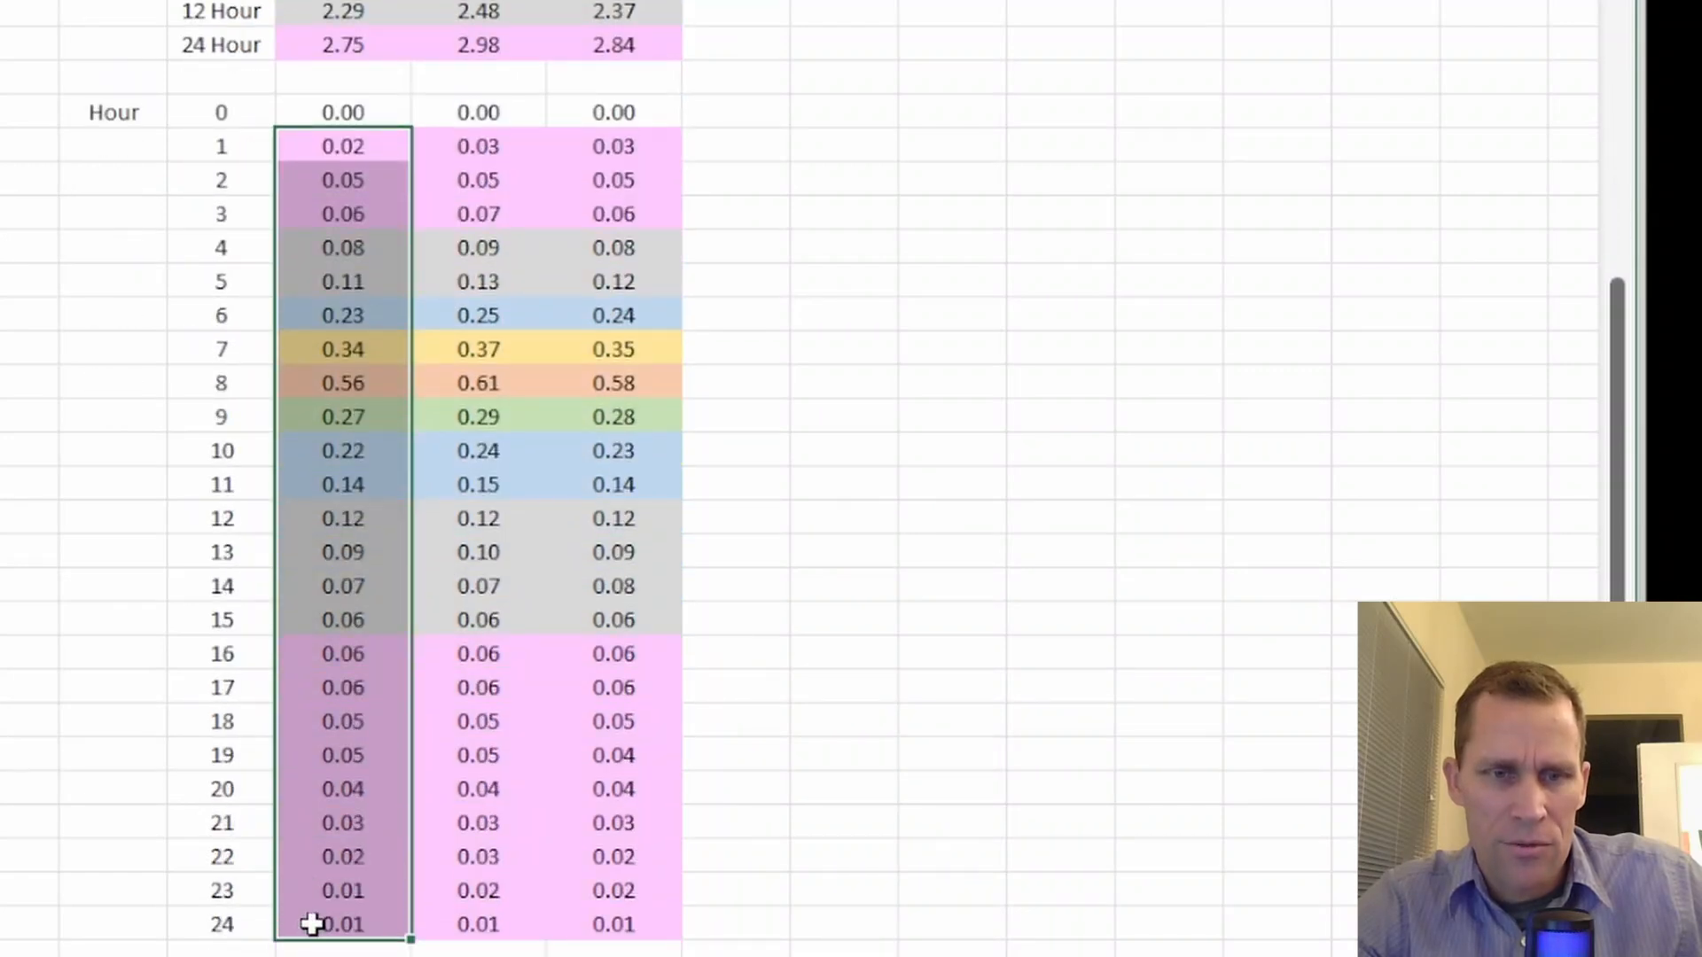
{"action": "scroll", "coordinate": [349, 687], "scroll_direction": "up", "scroll_amount": 4}
{"action": "left_click", "coordinate": [322, 453]}
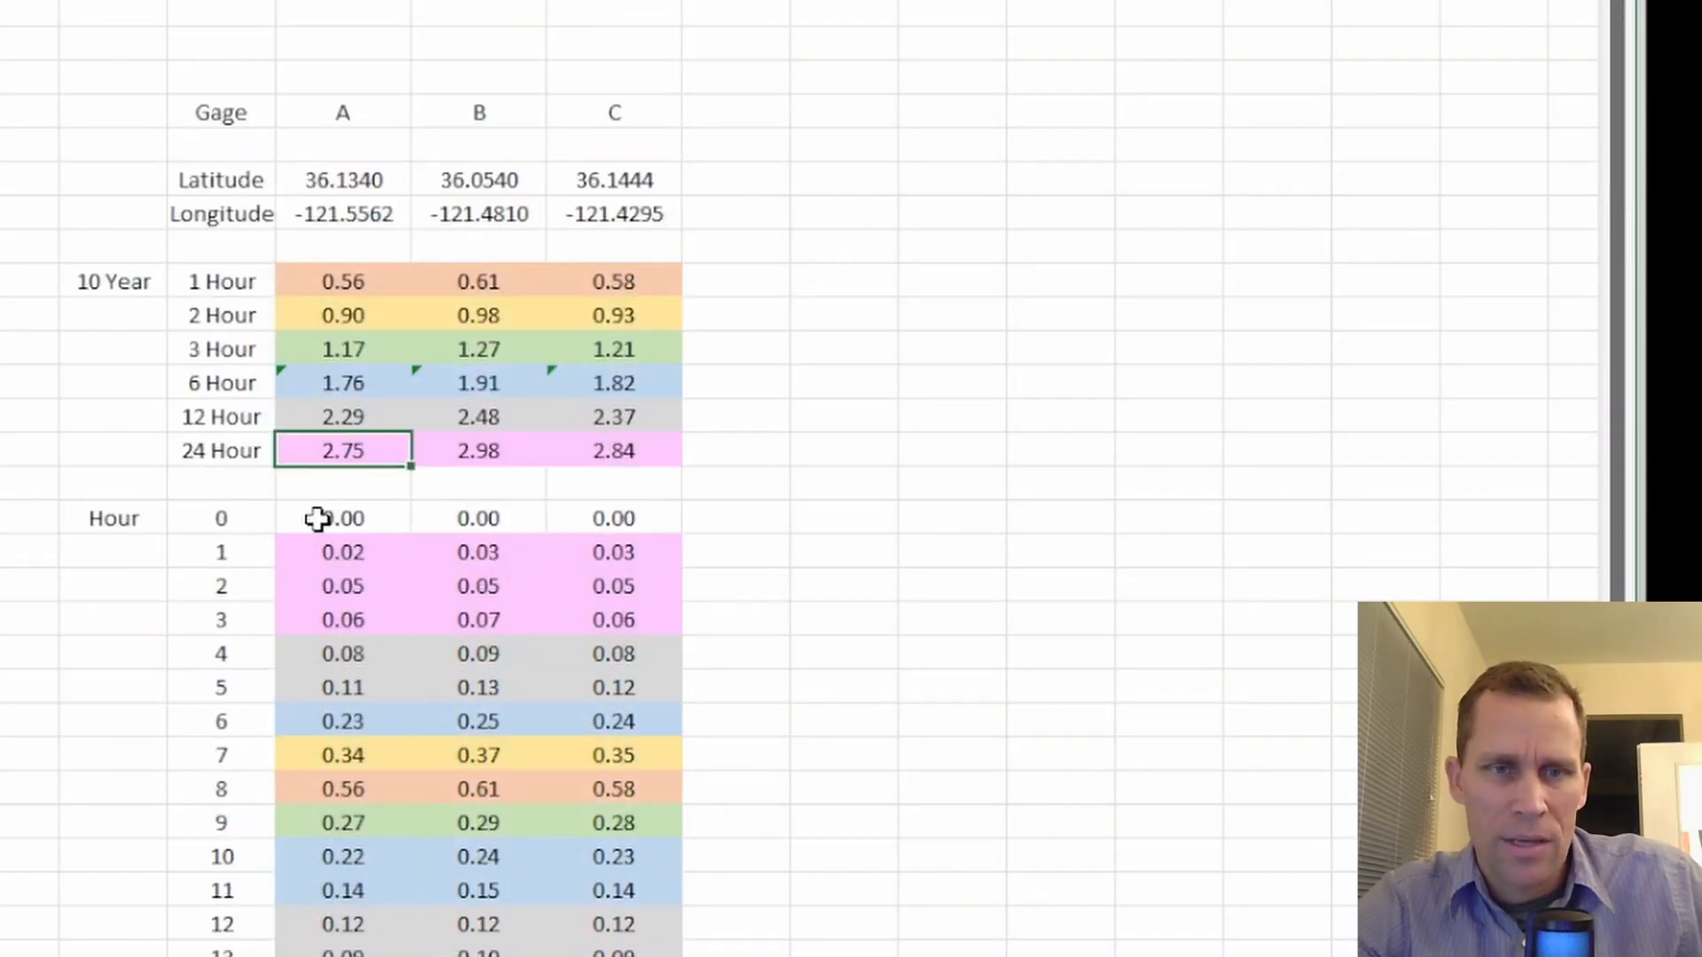
Review the rainfall columns of Gages A, B and C one after another
{"action": "scroll", "coordinate": [505, 312], "scroll_direction": "down", "scroll_amount": 1}
{"action": "left_click_drag", "start_coordinate": [342, 62], "coordinate": [379, 758]}
{"action": "left_click_drag", "start_coordinate": [456, 46], "coordinate": [483, 698]}
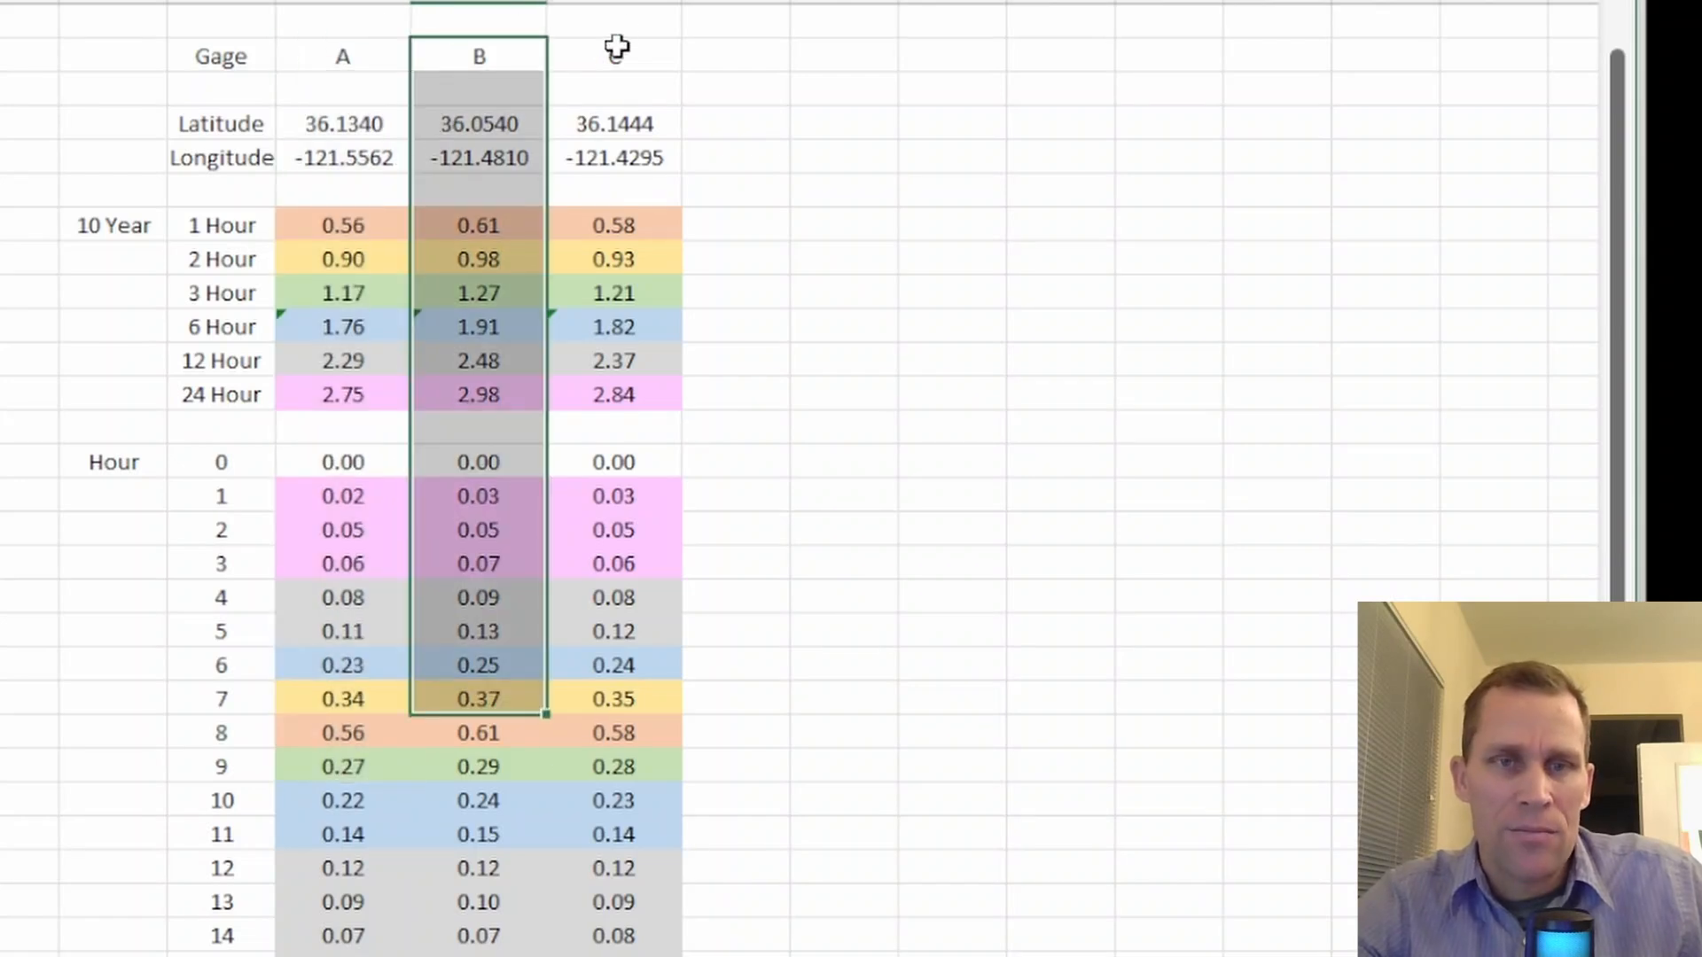
{"action": "left_click_drag", "start_coordinate": [619, 45], "coordinate": [665, 793]}
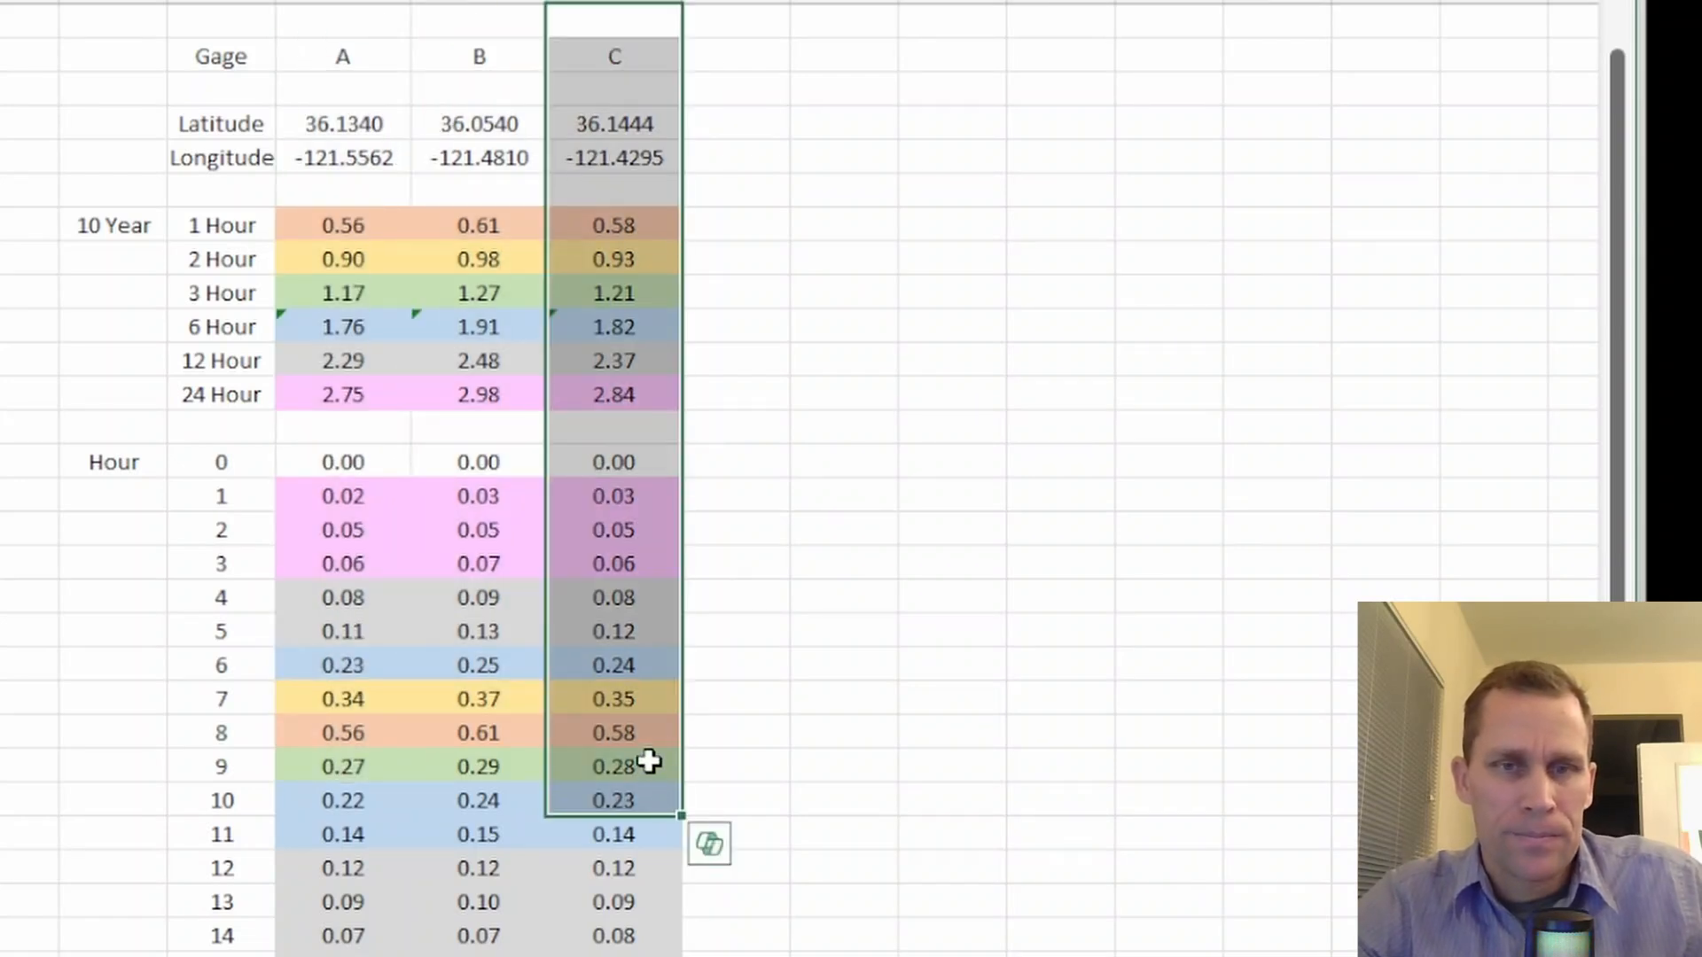
Examine the 10 Year depth table and compare the 24 Hour depths of Gages A, B and C
{"action": "left_click", "coordinate": [400, 463]}
{"action": "left_click_drag", "start_coordinate": [343, 217], "coordinate": [580, 391]}
{"action": "mouse_move", "coordinate": [345, 394]}
{"action": "left_mouse_down"}
{"action": "mouse_move", "coordinate": [349, 411]}
{"action": "mouse_move", "coordinate": [334, 387]}
{"action": "left_mouse_up"}
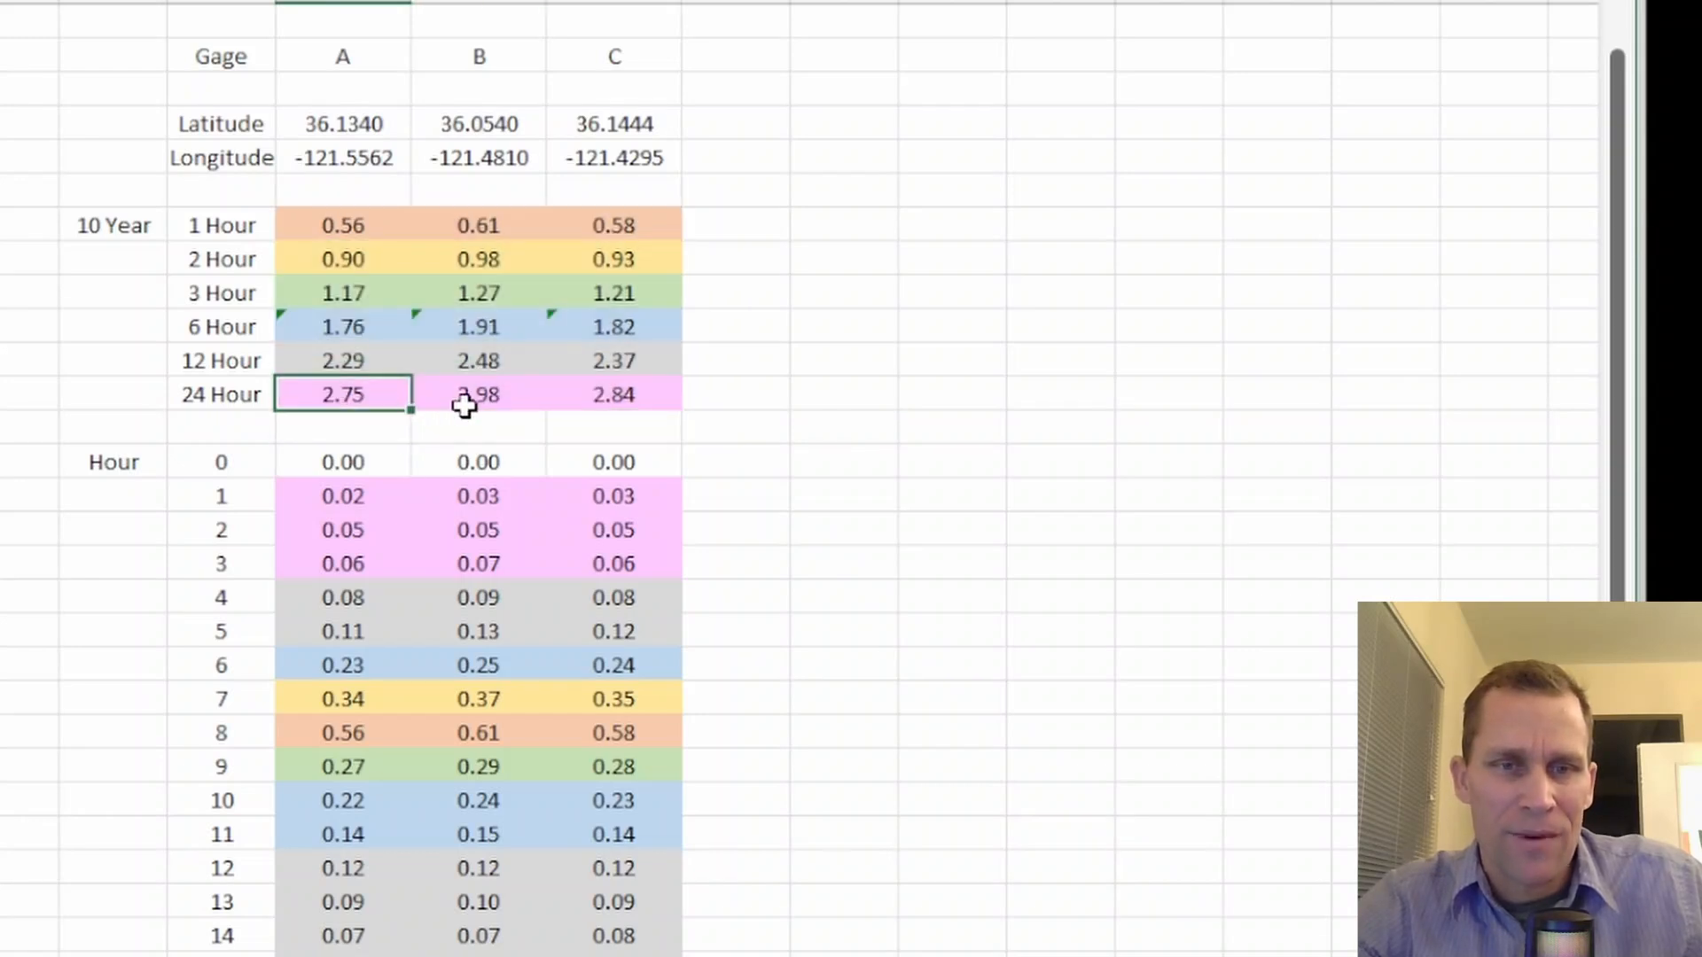
{"action": "left_click", "coordinate": [479, 399]}
{"action": "left_click", "coordinate": [581, 391]}
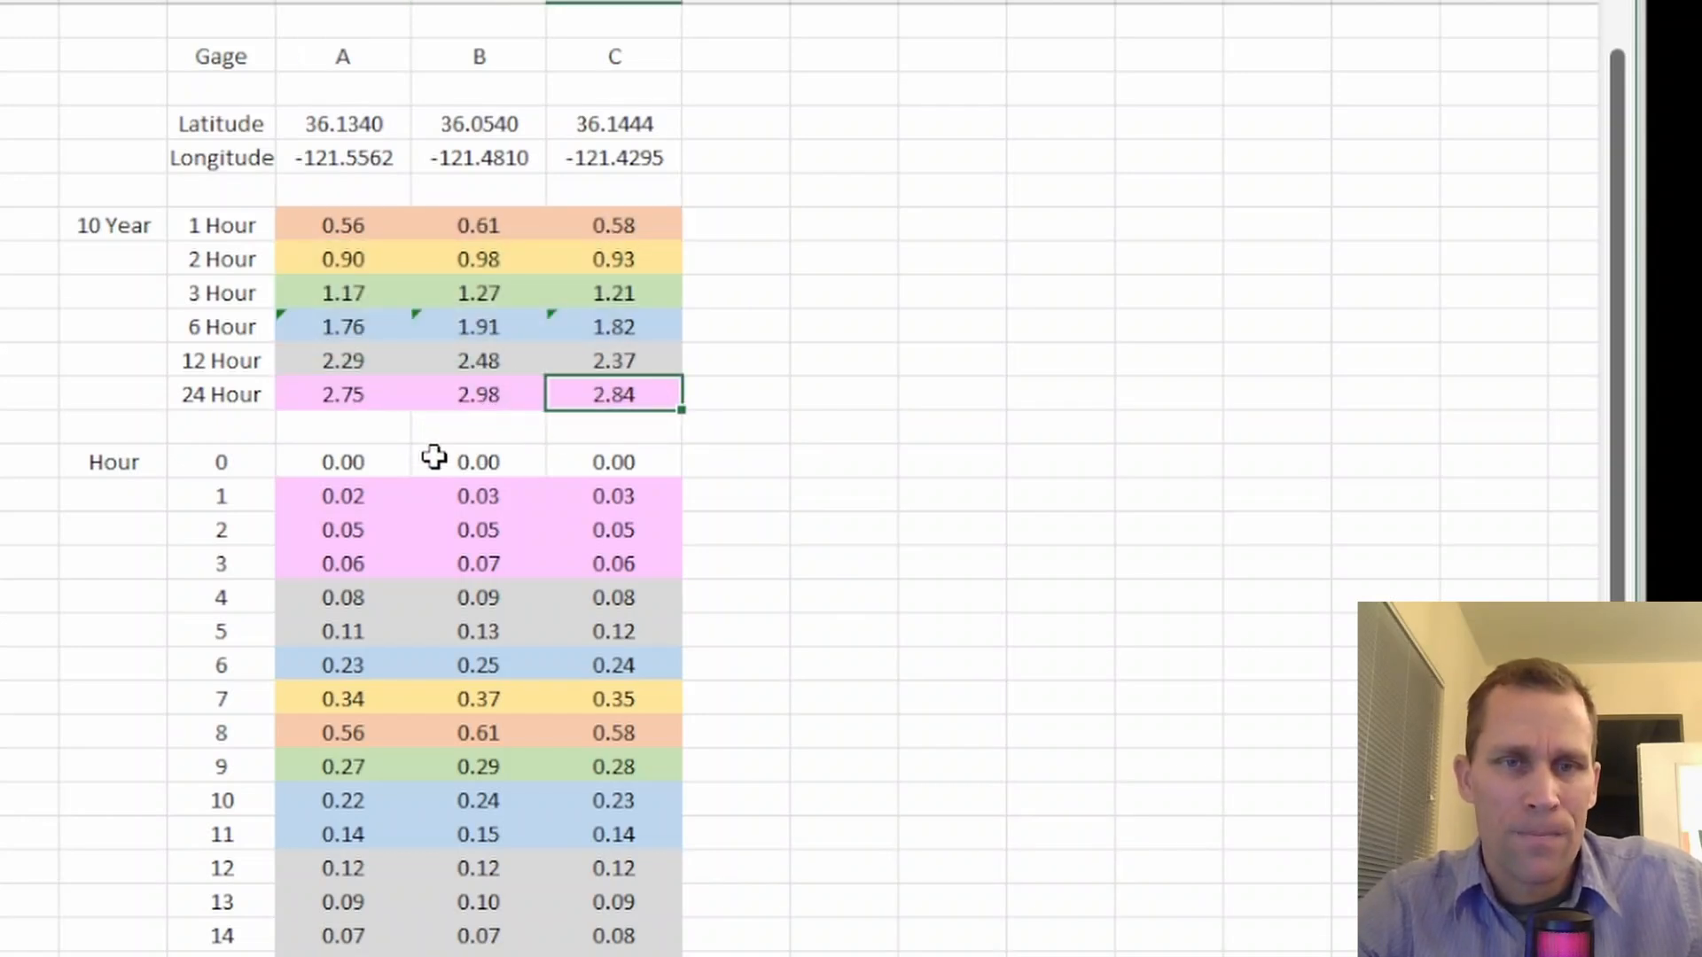
{"action": "left_click", "coordinate": [95, 419]}
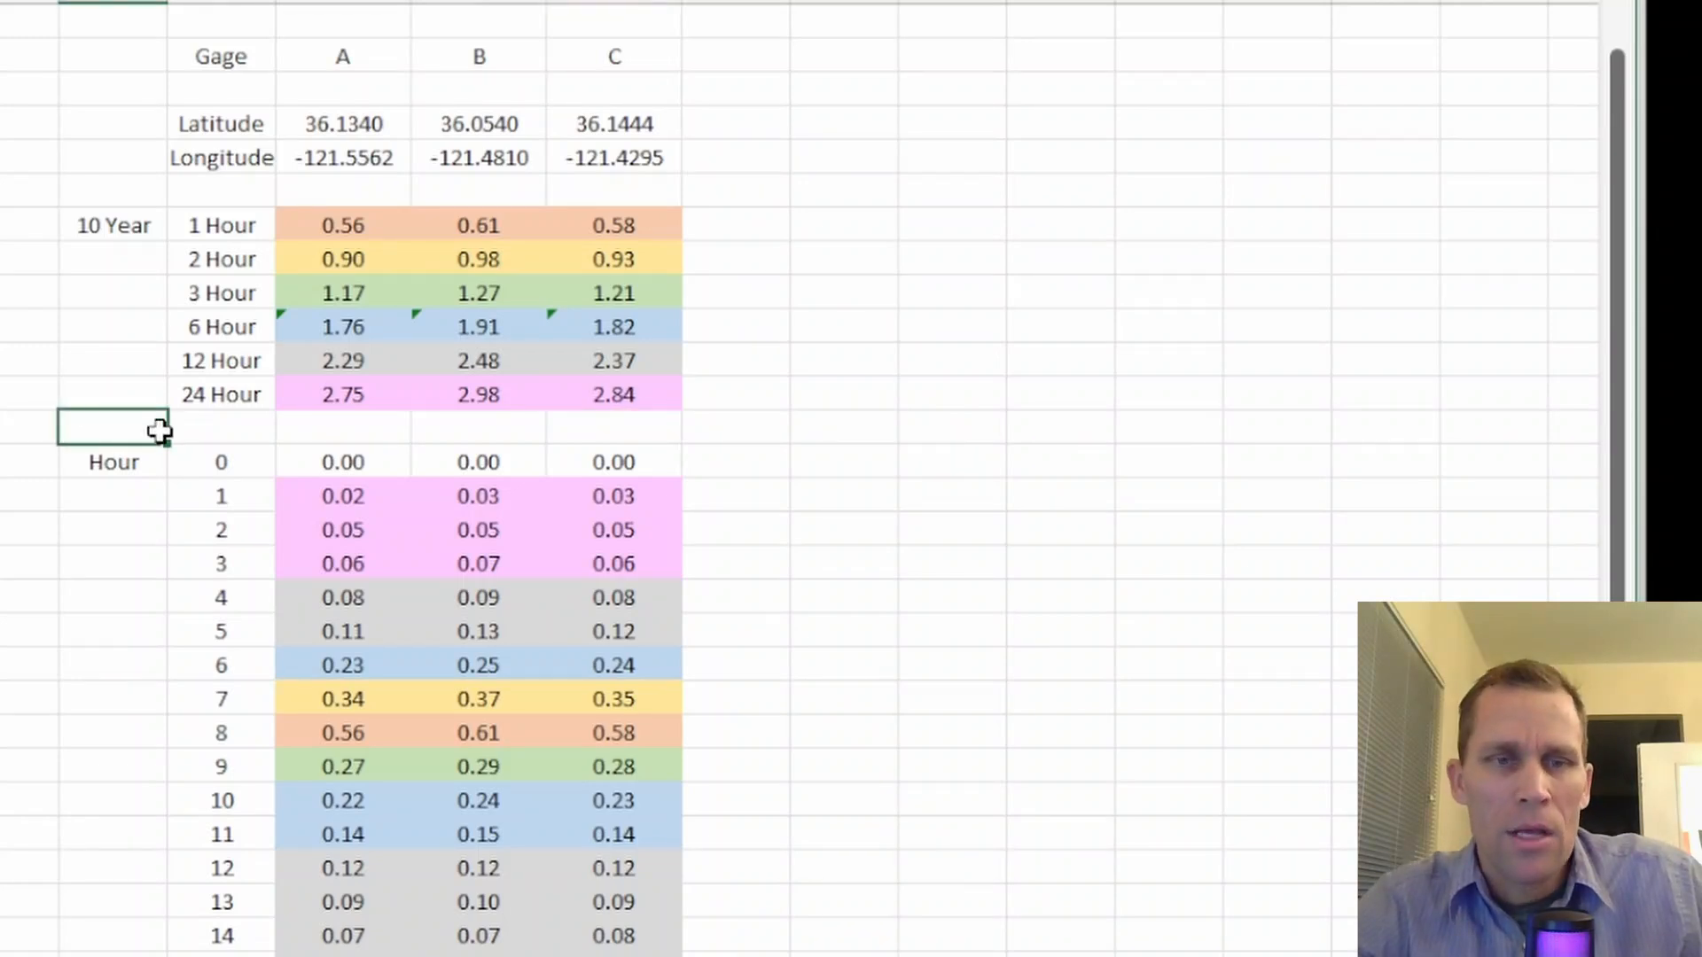
Copy Gage A's rainfall values for hours 0 to 24 into the GAGE A - 10YEAR time series, save the record and finish data entry
{"action": "left_click_drag", "start_coordinate": [332, 465], "coordinate": [320, 913]}
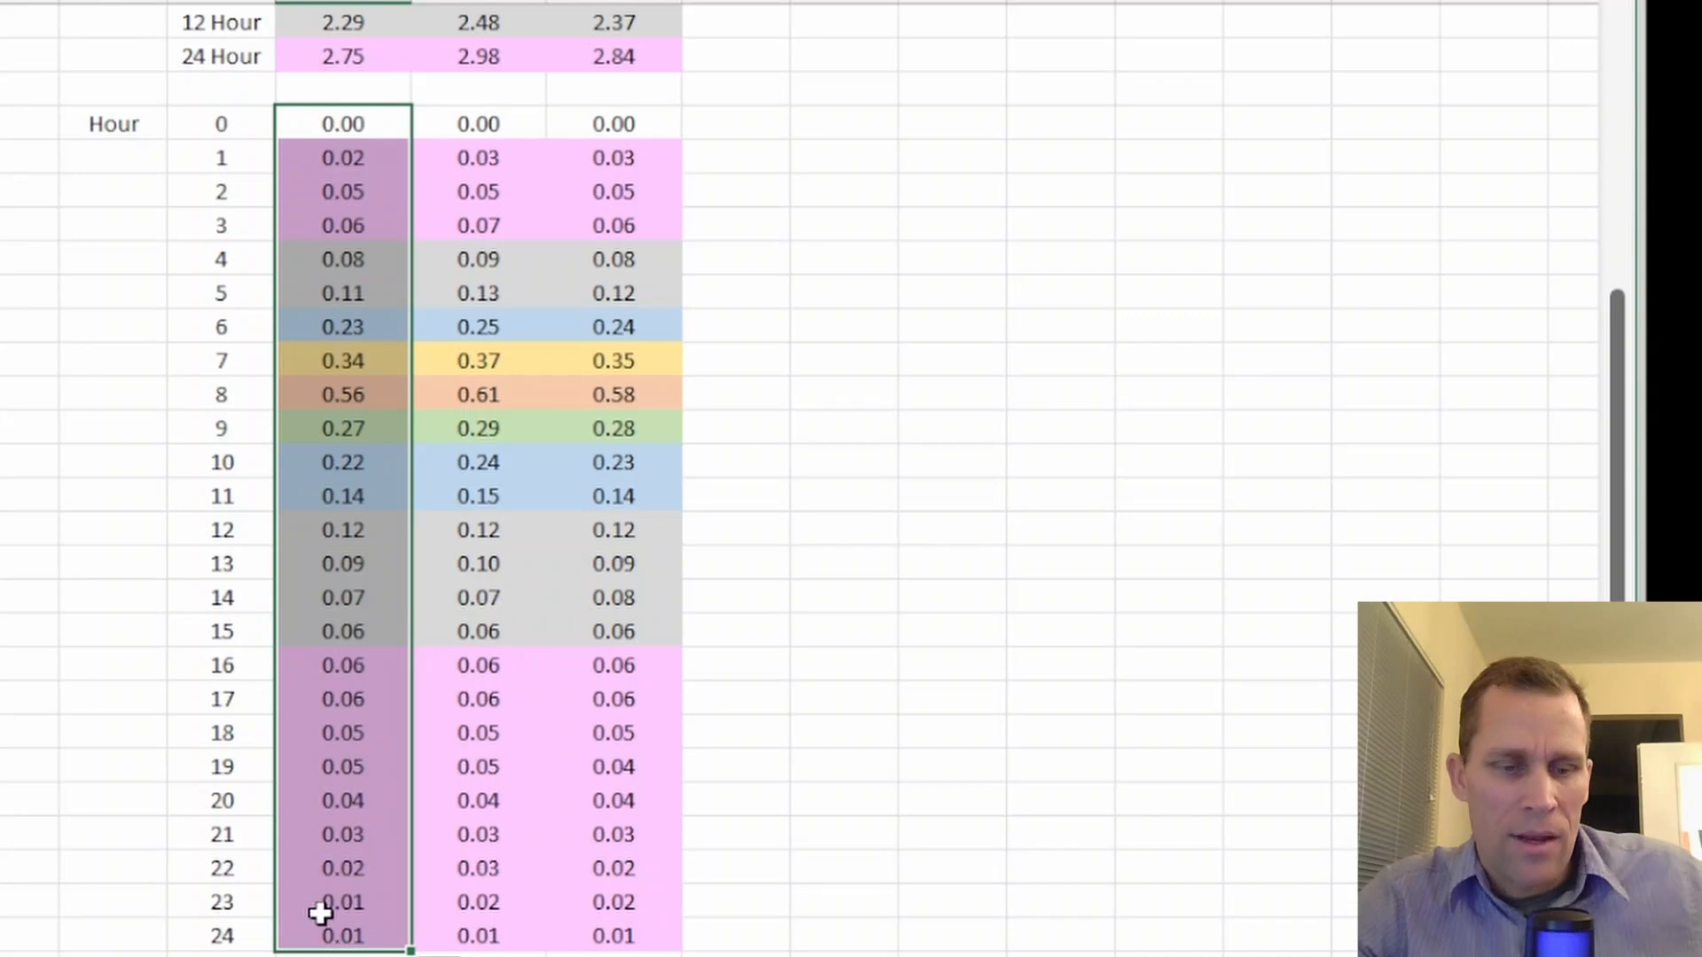
{"action": "key", "text": "ctrl+c"}
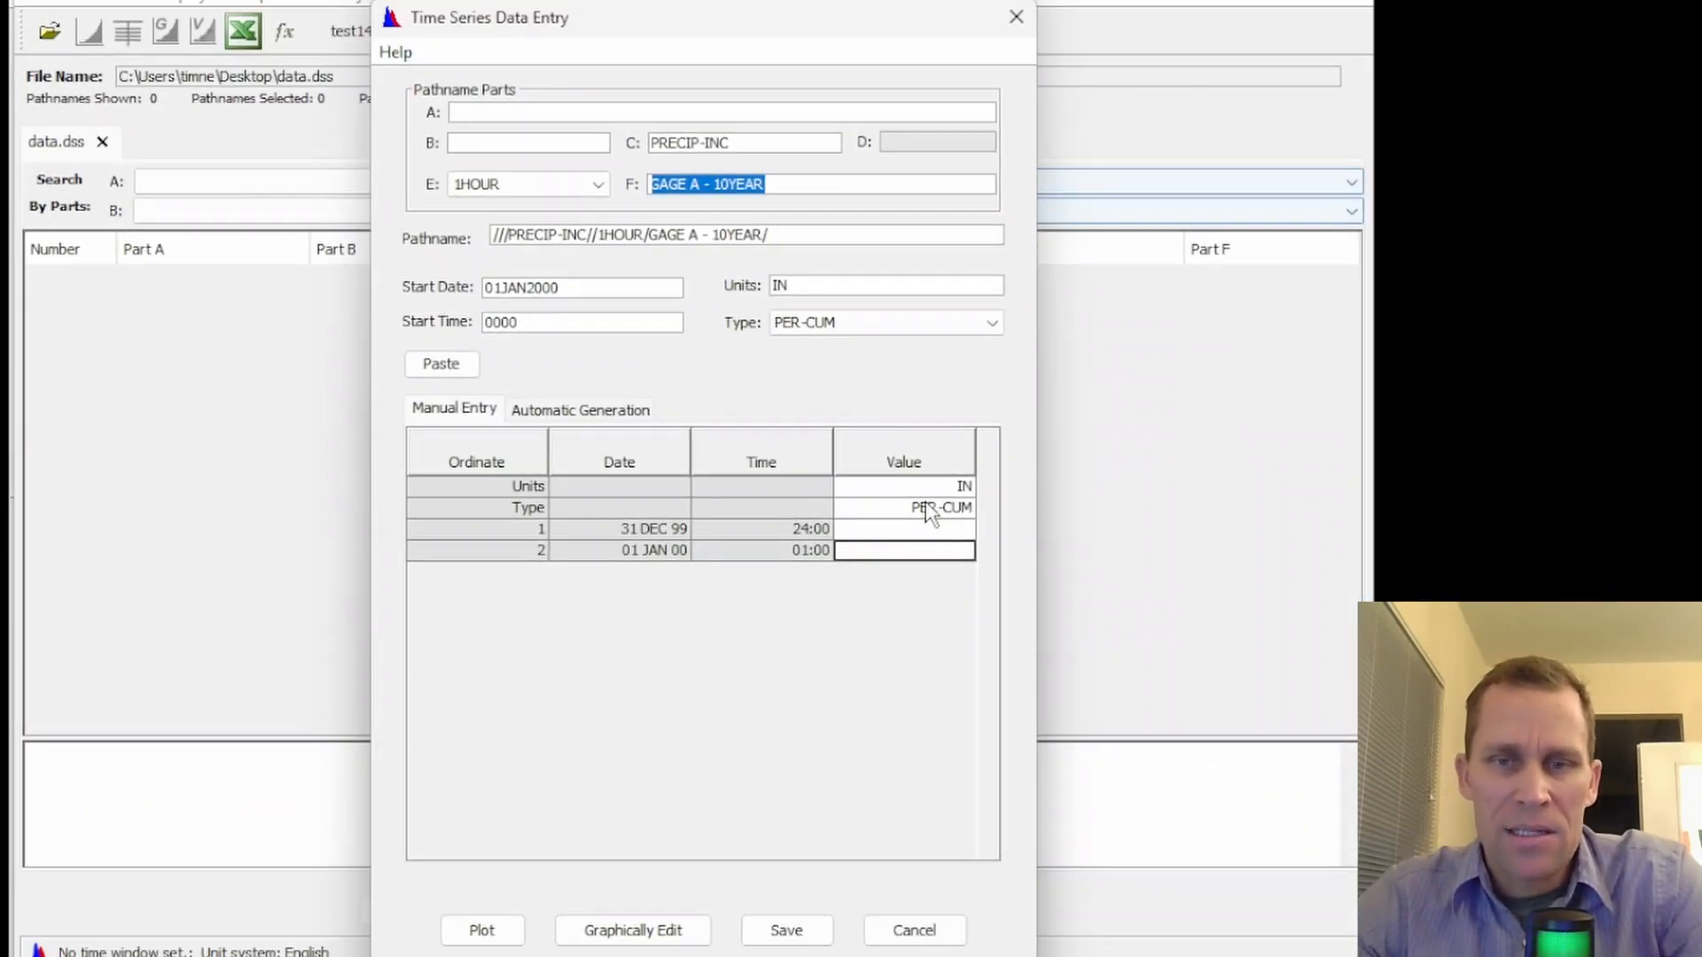
{"action": "left_click", "coordinate": [906, 529]}
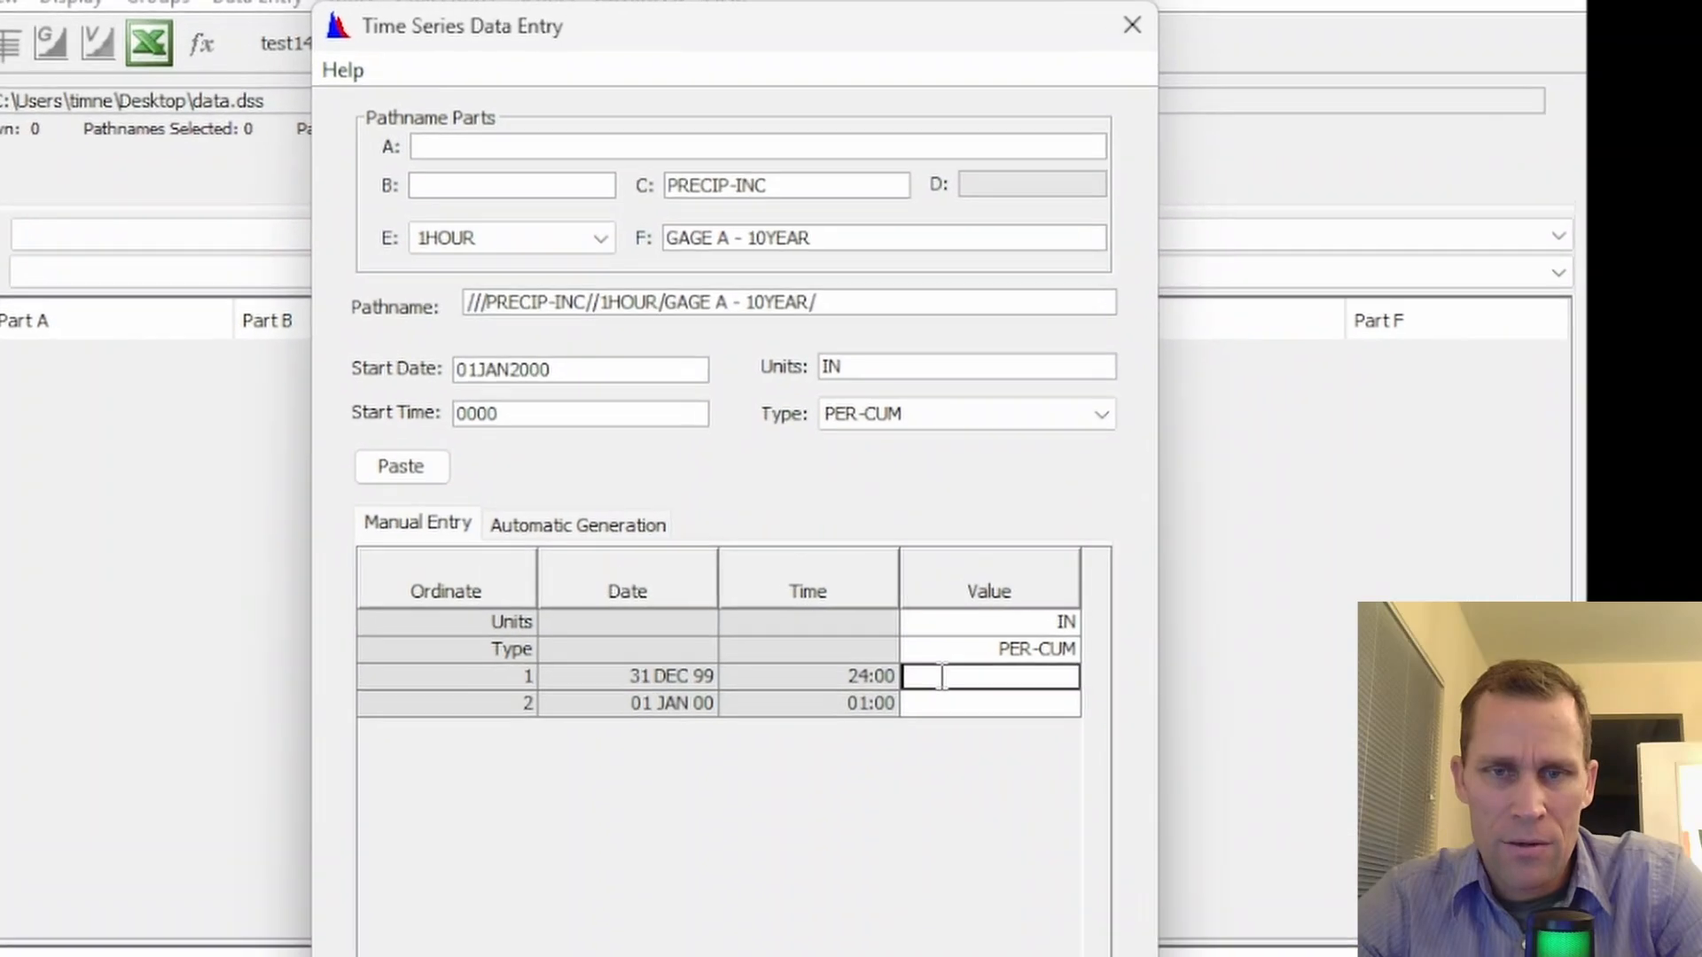
{"action": "left_click", "coordinate": [405, 466]}
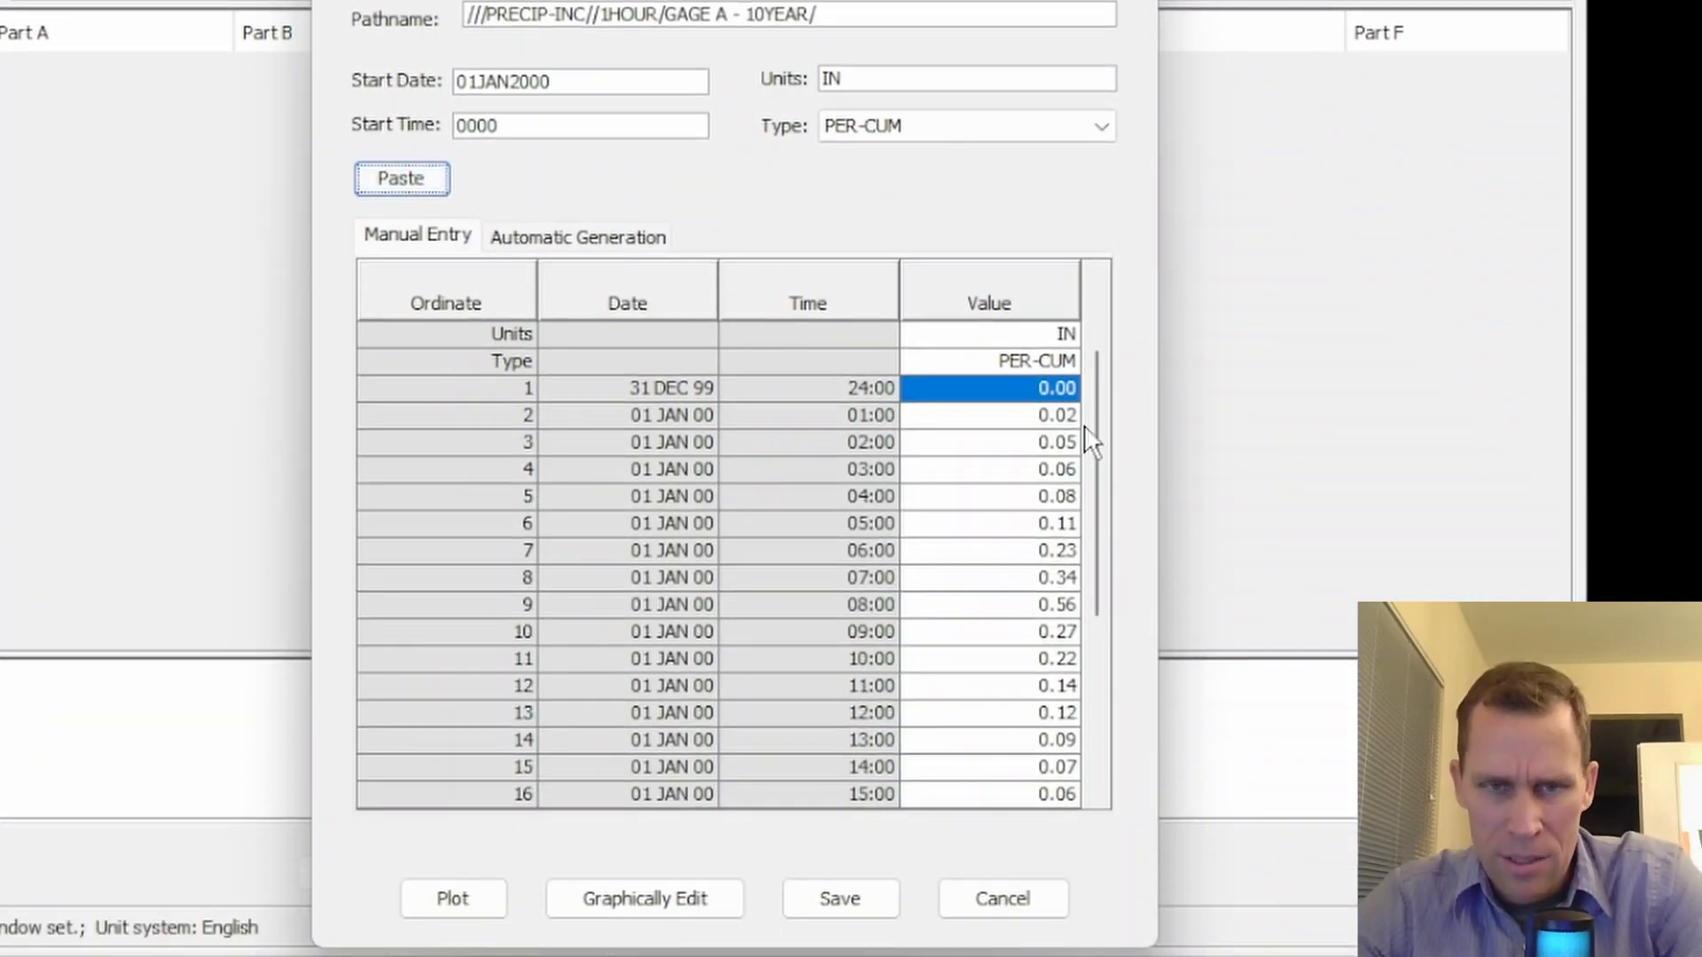
{"action": "left_click_drag", "start_coordinate": [1099, 577], "coordinate": [1110, 655]}
{"action": "left_click_drag", "start_coordinate": [1110, 514], "coordinate": [1080, 354]}
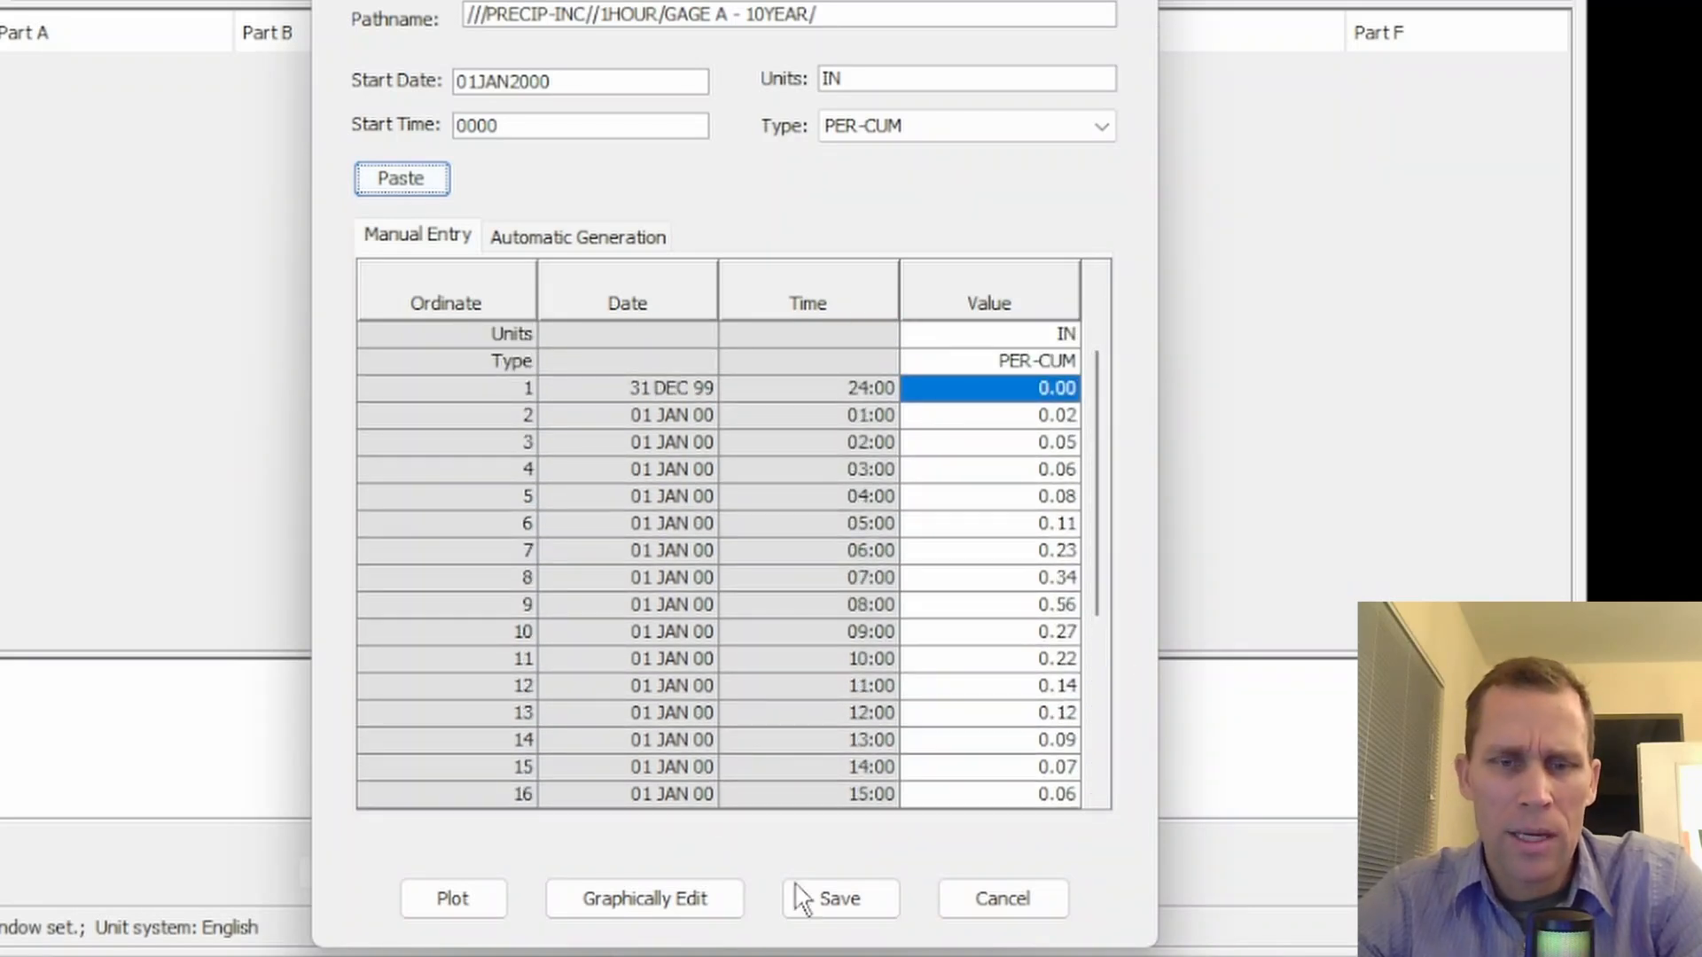
{"action": "left_click", "coordinate": [832, 896]}
{"action": "left_click", "coordinate": [798, 363]}
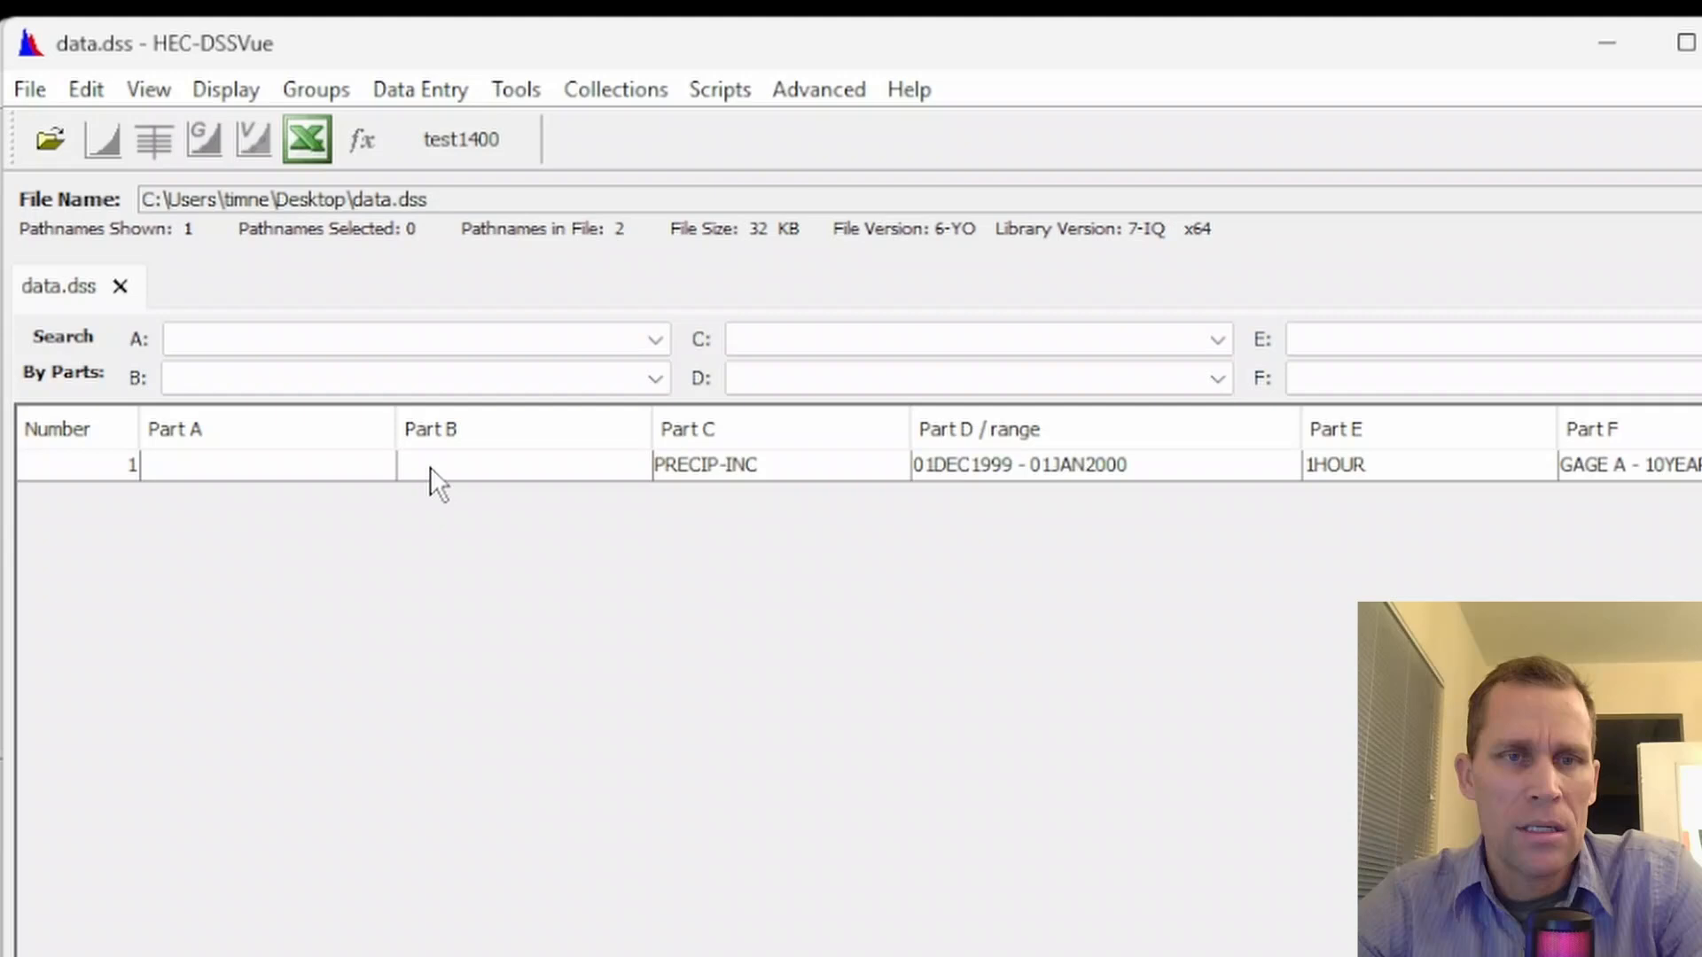
Plot the saved GAGE A - 10YEAR record to check its hyetograph, then close the plot
{"action": "left_click", "coordinate": [430, 466]}
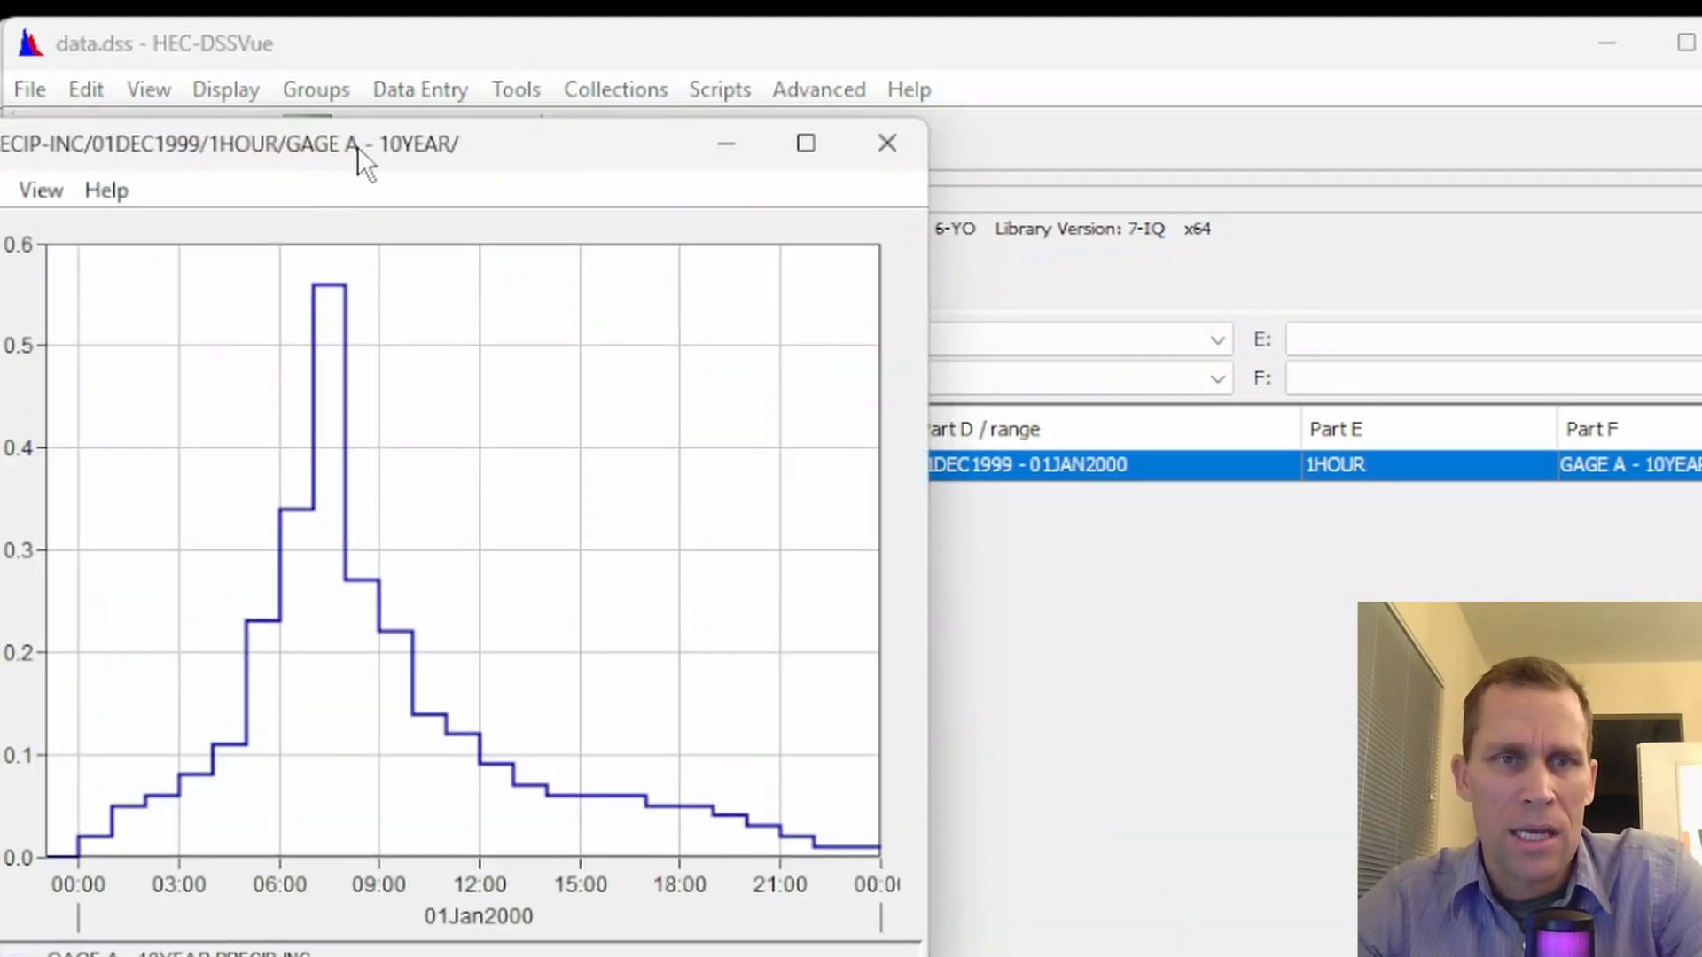
{"action": "left_click_drag", "start_coordinate": [358, 146], "coordinate": [621, 177]}
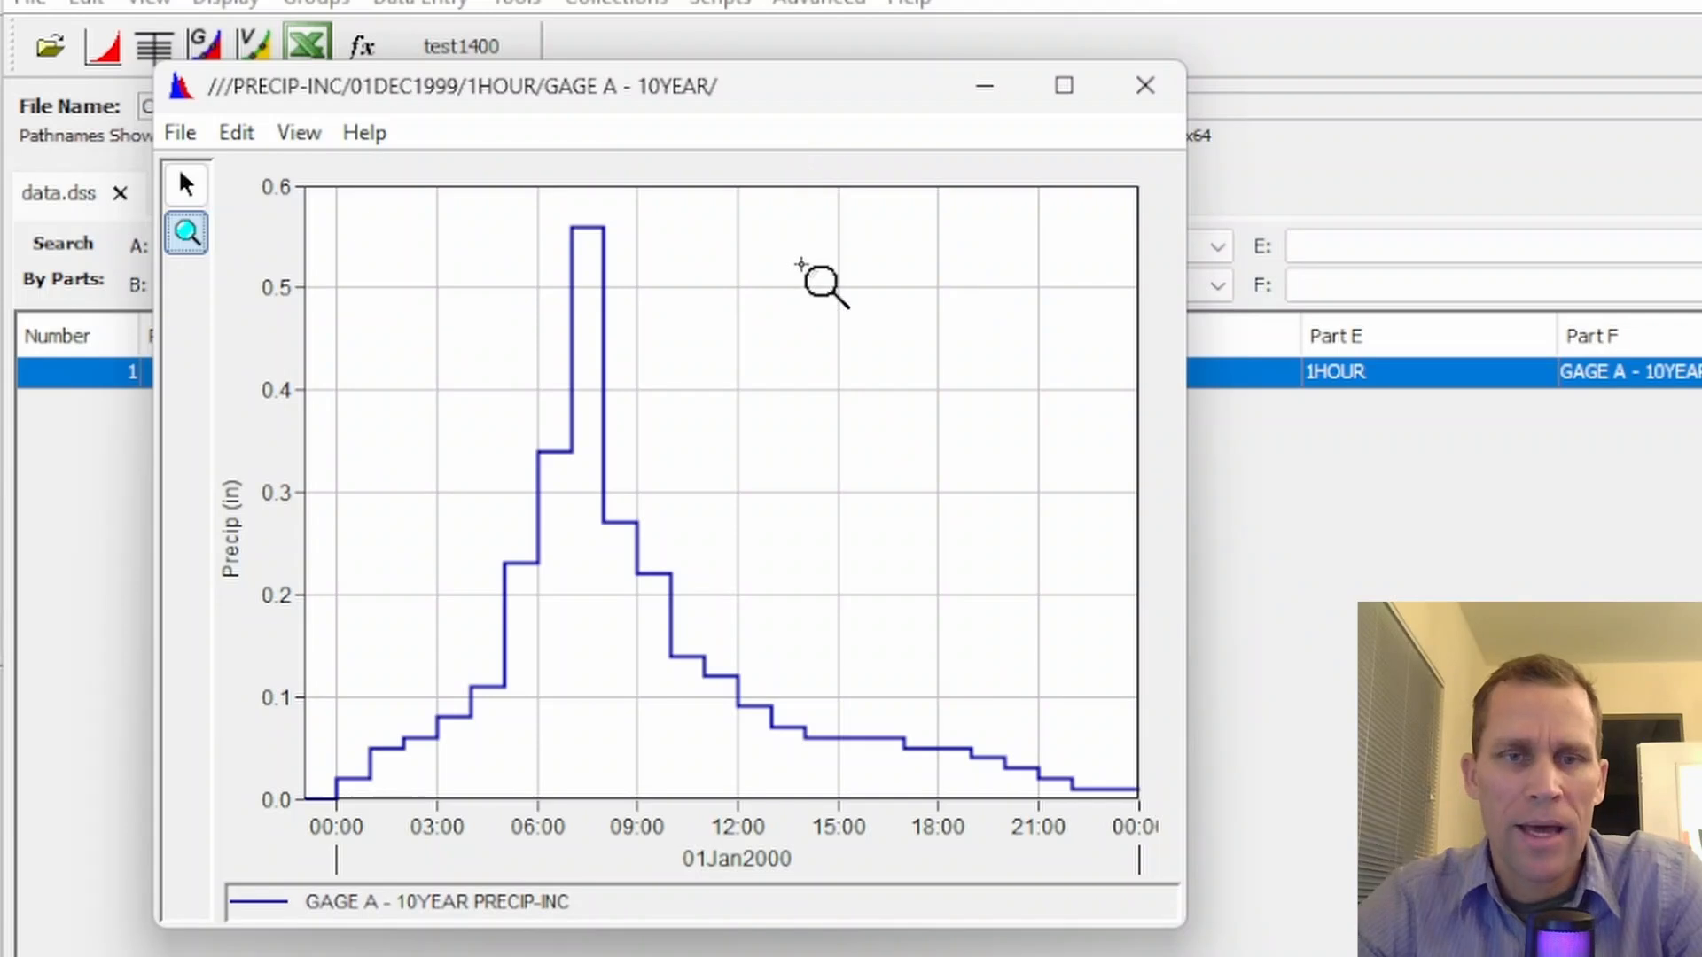
{"action": "left_click", "coordinate": [1148, 87]}
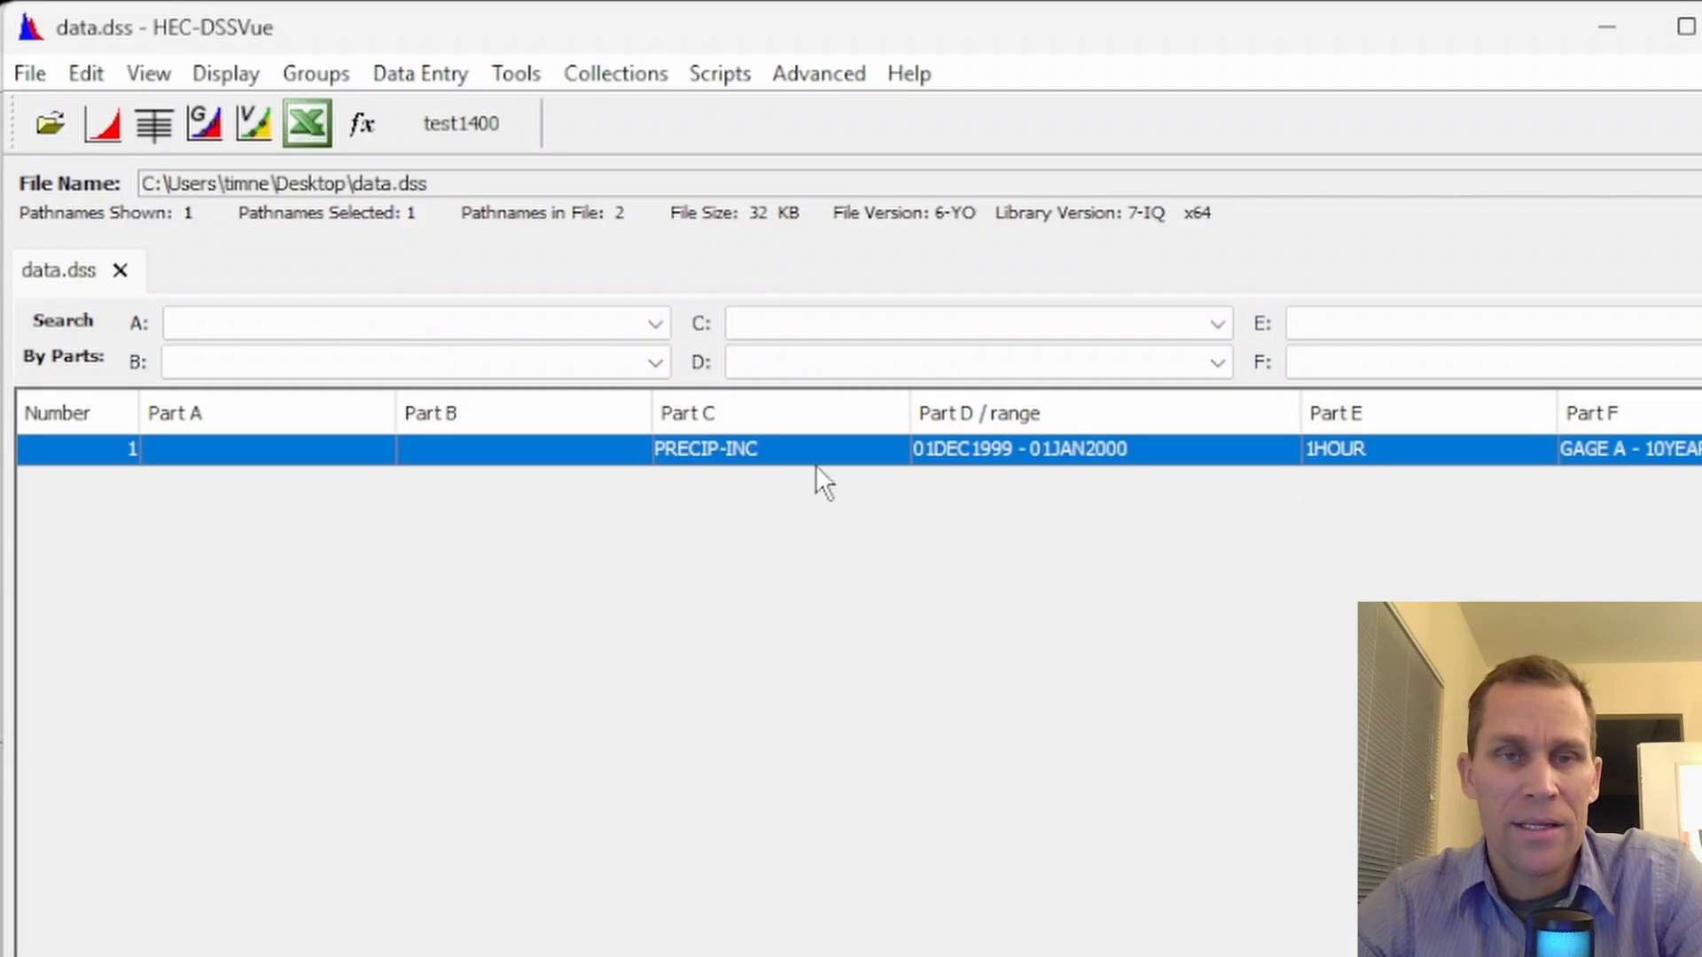
{"action": "right_click", "coordinate": [760, 452]}
{"action": "left_click", "coordinate": [692, 467]}
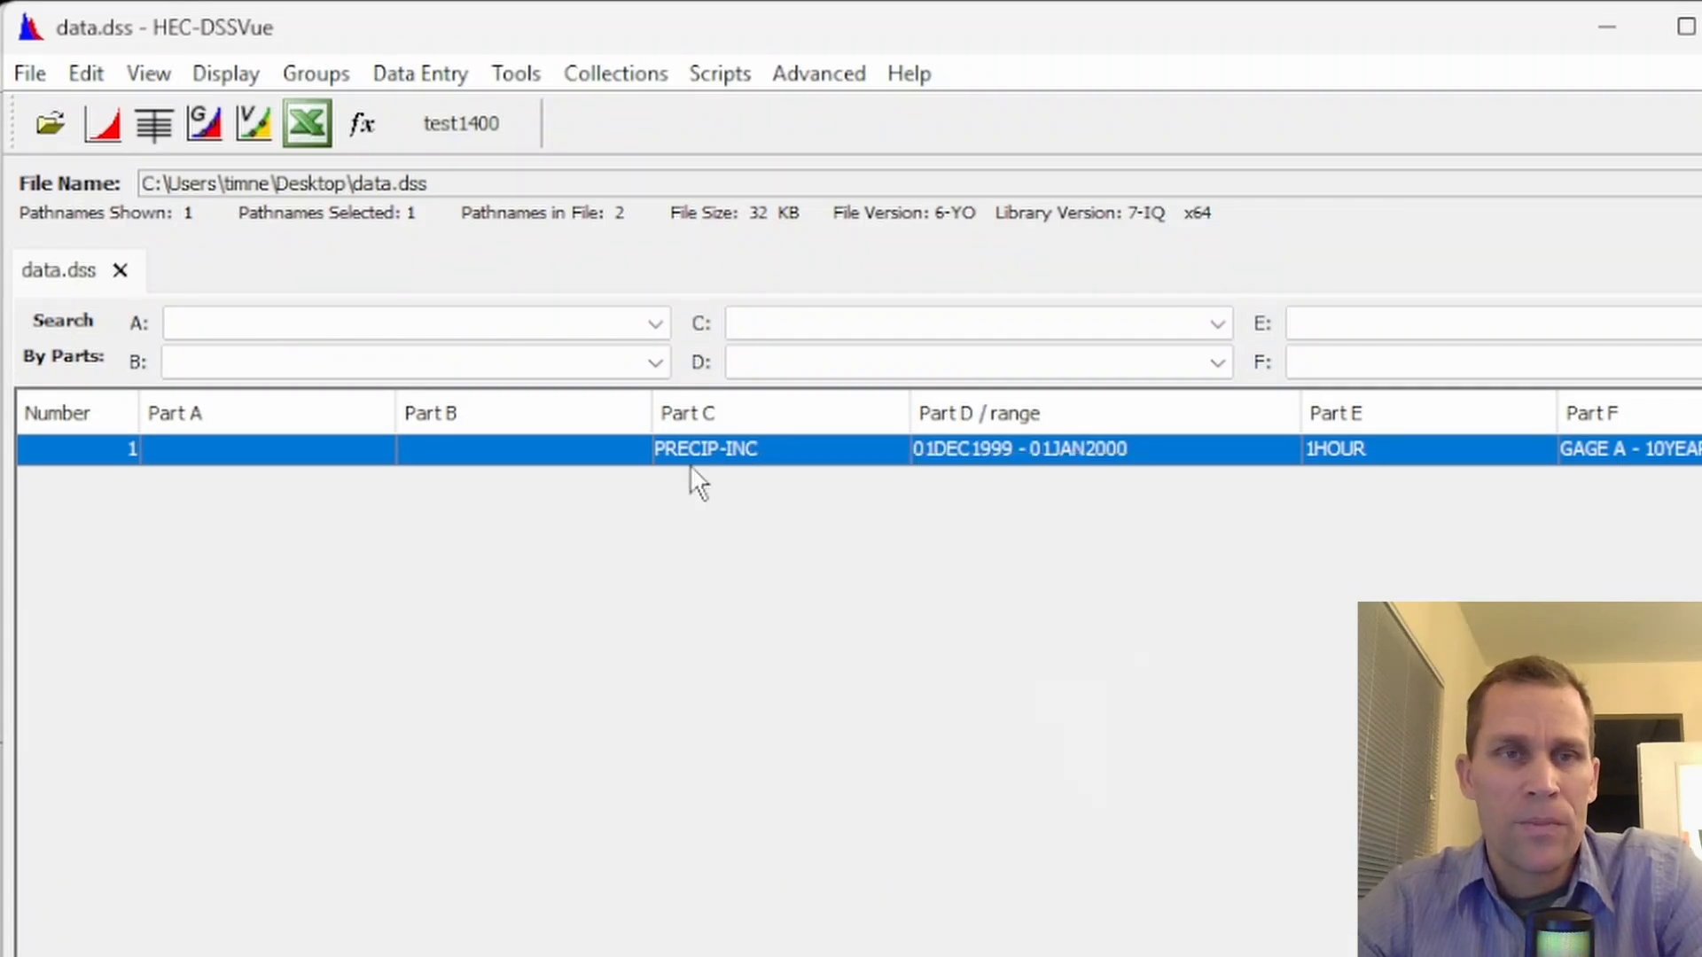
{"action": "left_click", "coordinate": [505, 73]}
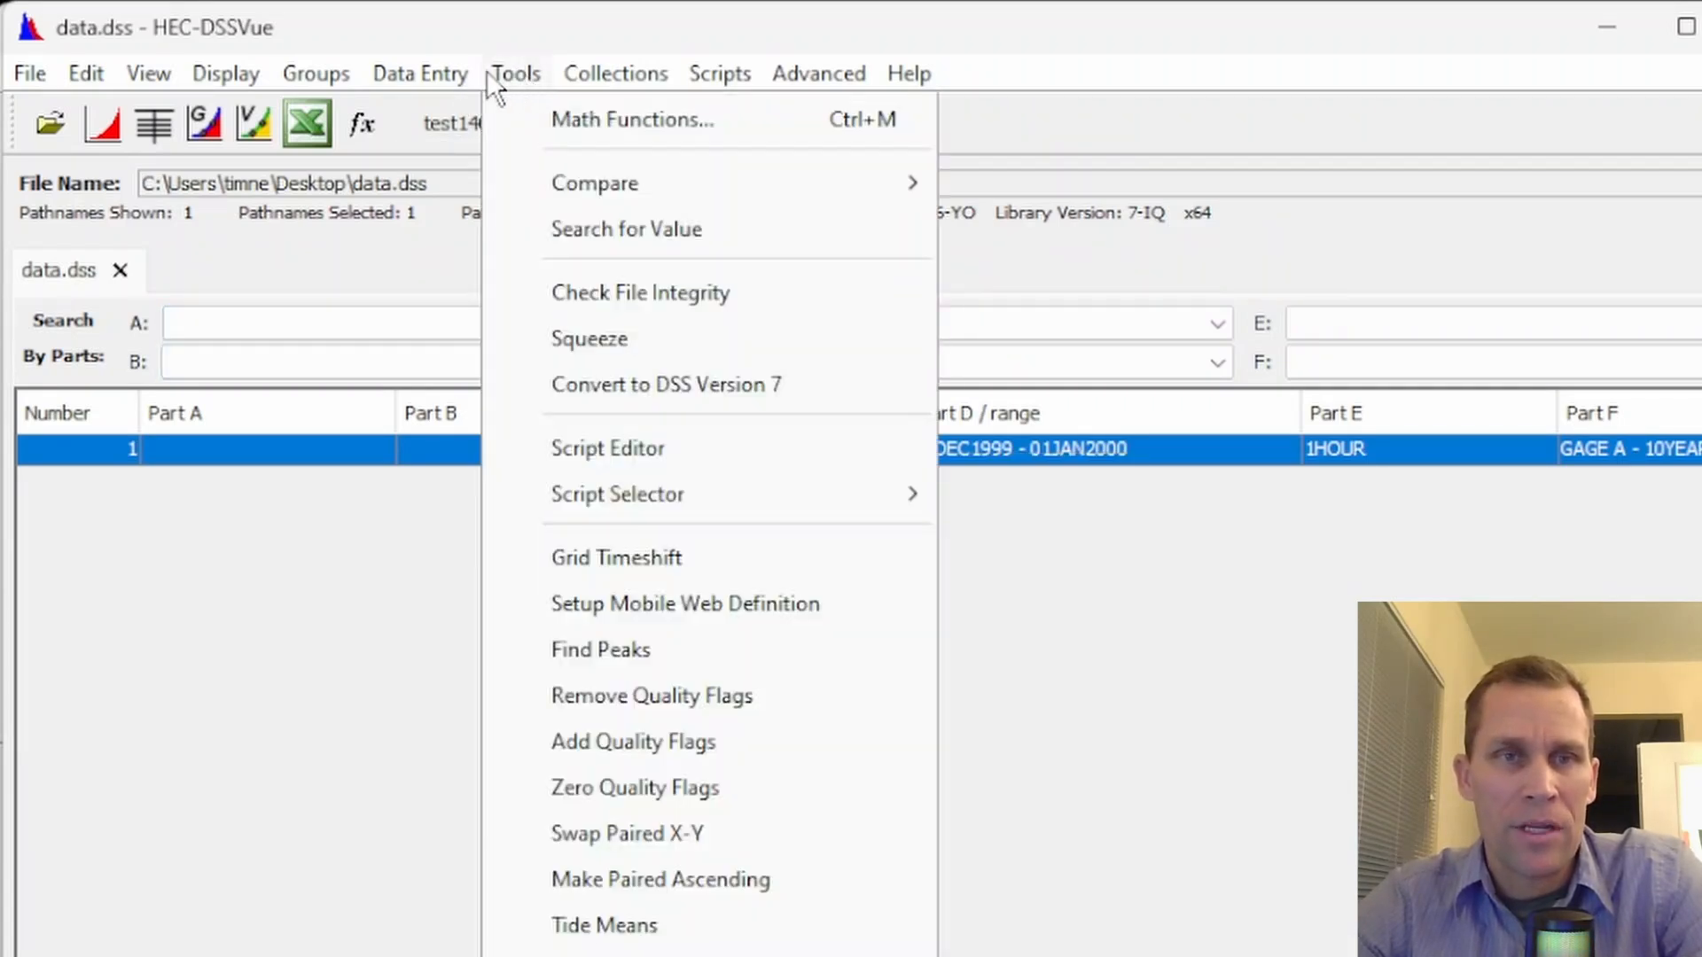
{"action": "mouse_move", "coordinate": [449, 74]}
{"action": "left_click", "coordinate": [462, 126]}
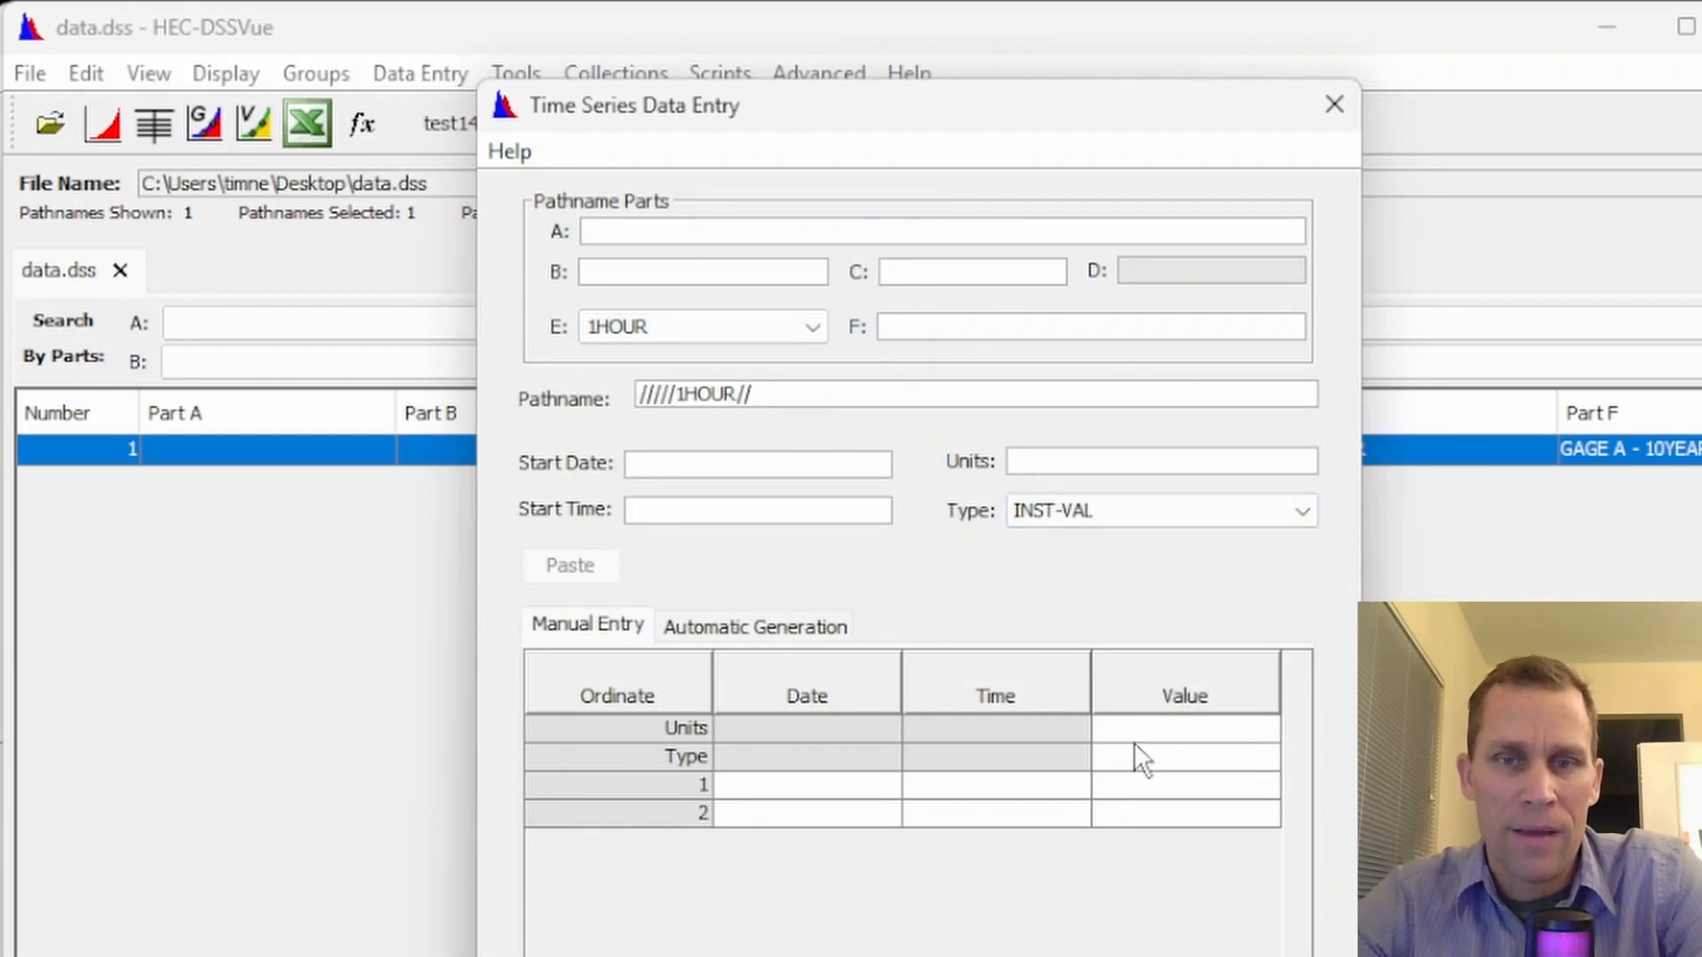
{"action": "left_click", "coordinate": [1332, 107]}
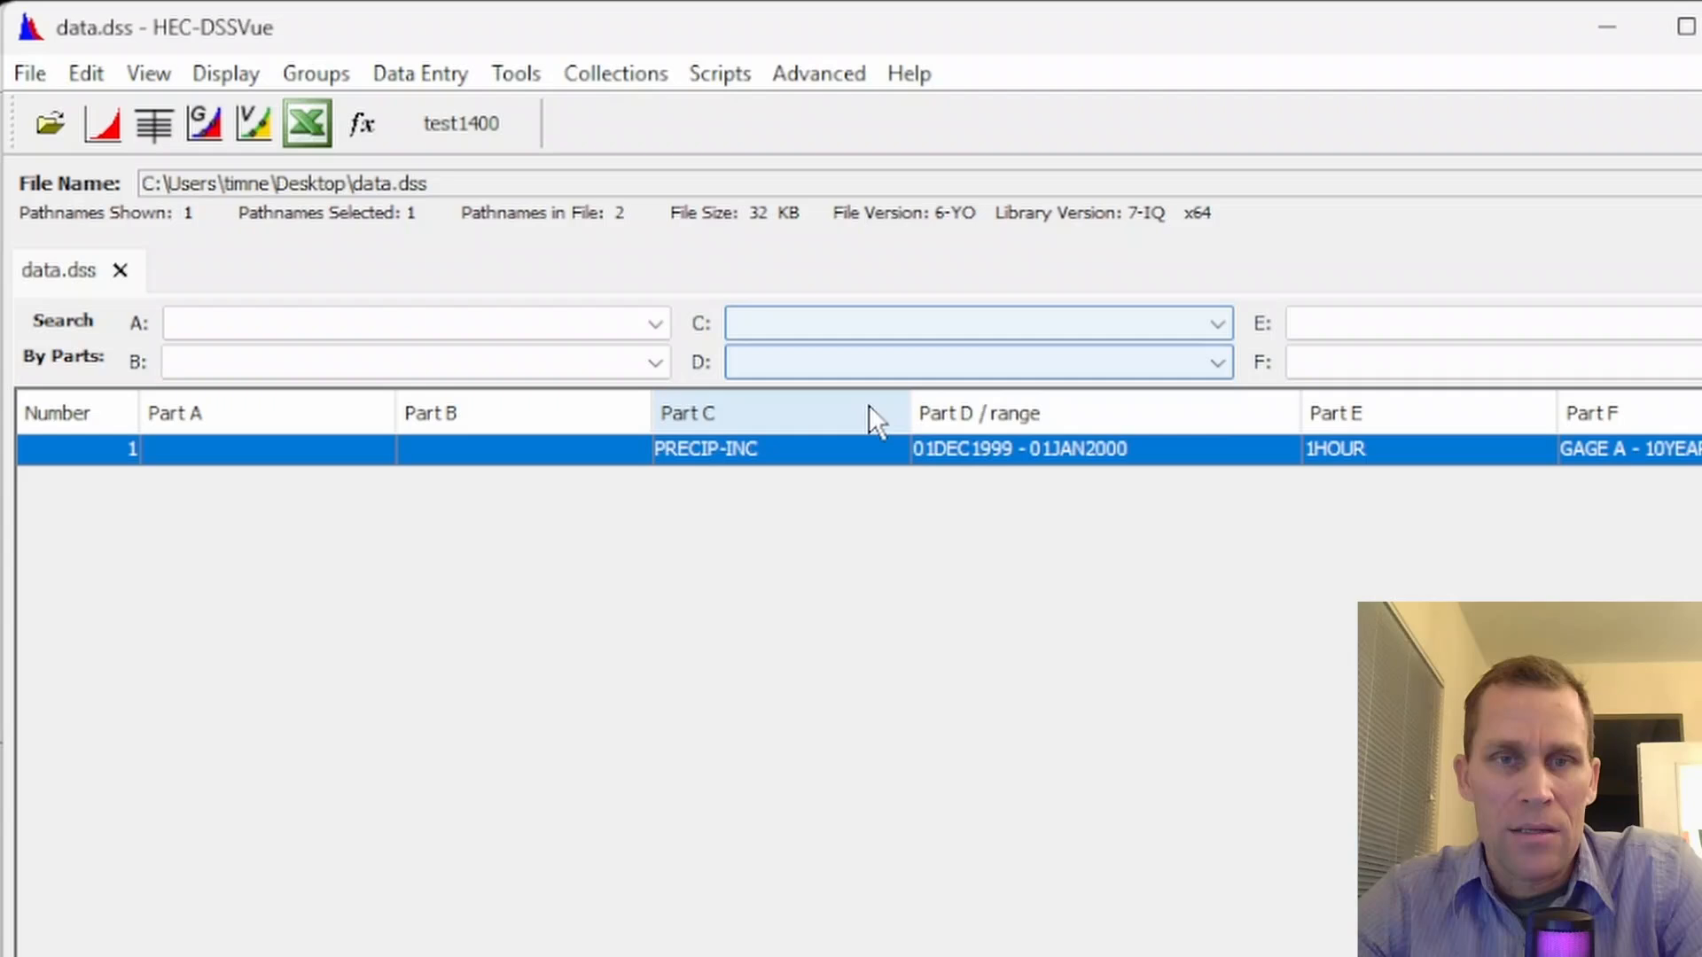
Duplicate the GAGE A - 10YEAR record with its F part changed to GAGE A - 100YEAR
{"action": "right_click", "coordinate": [746, 463]}
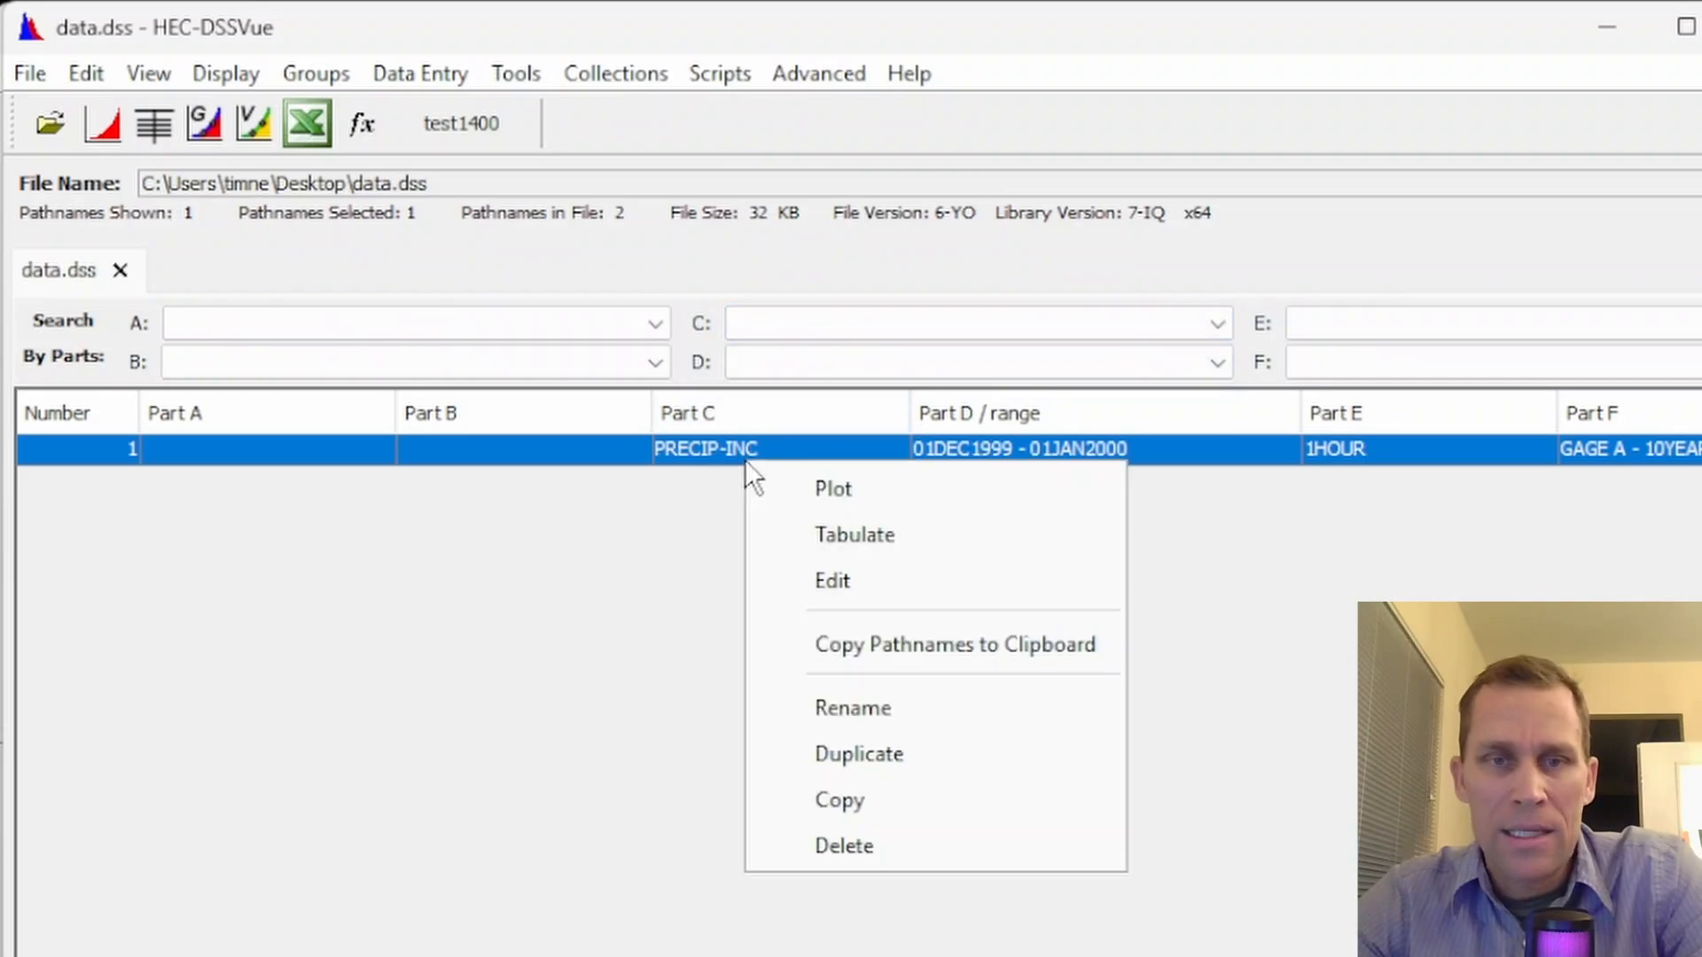
{"action": "left_click", "coordinate": [829, 755]}
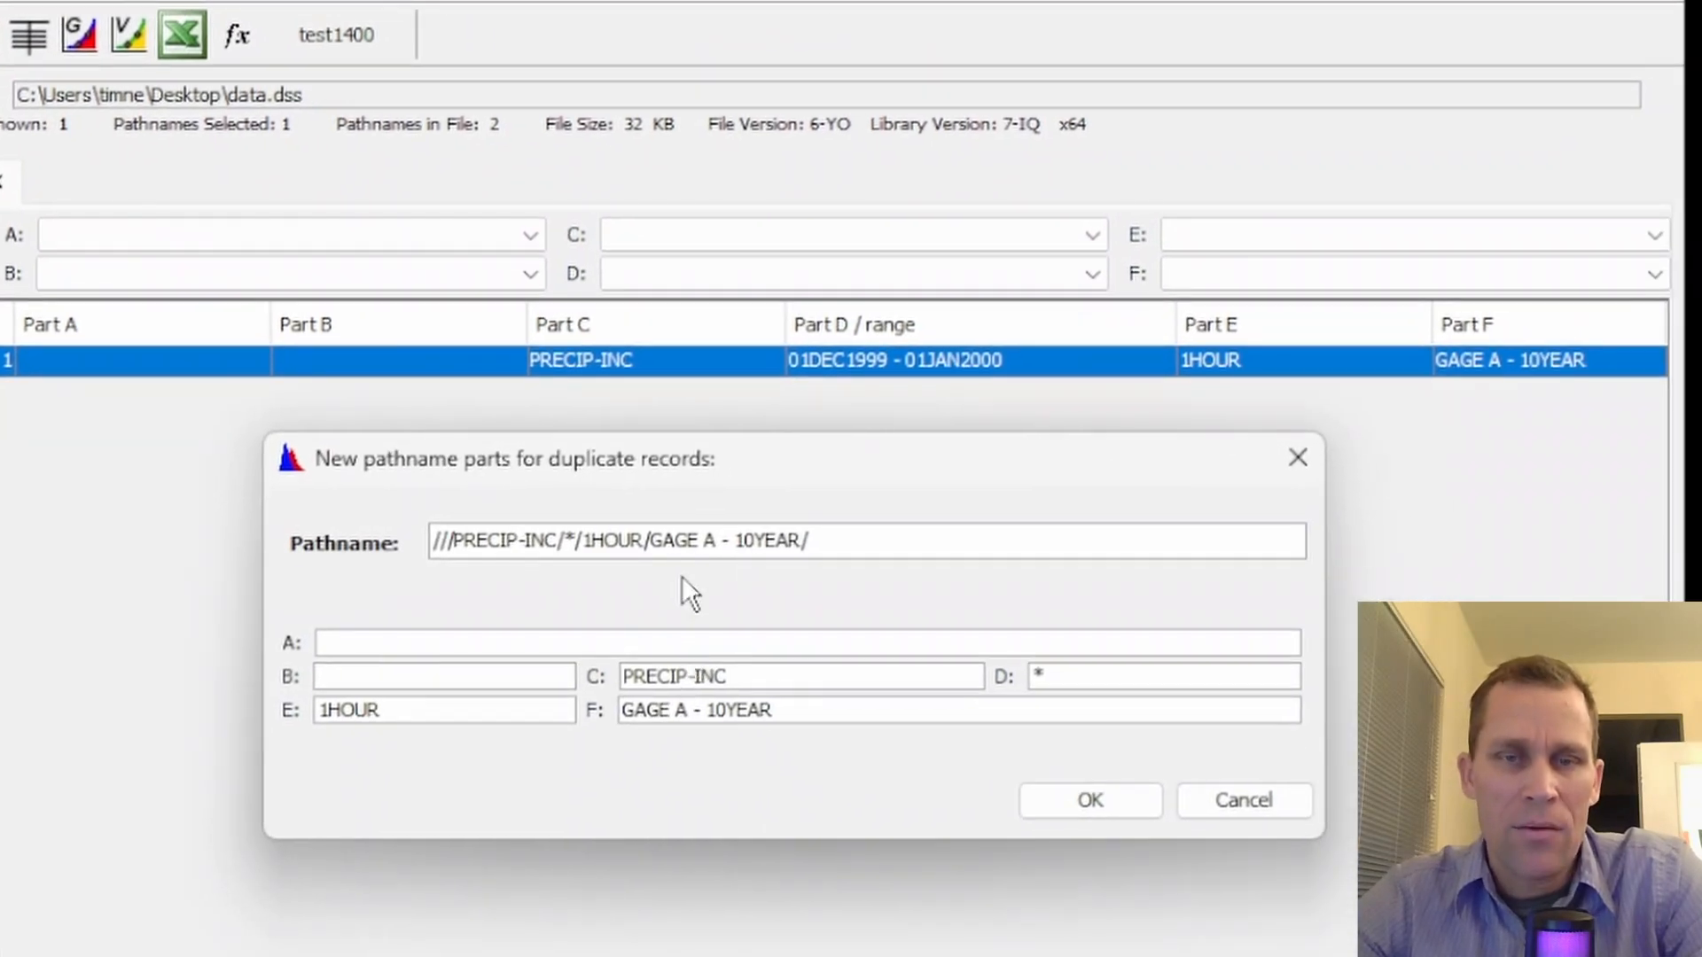
{"action": "left_click", "coordinate": [725, 559]}
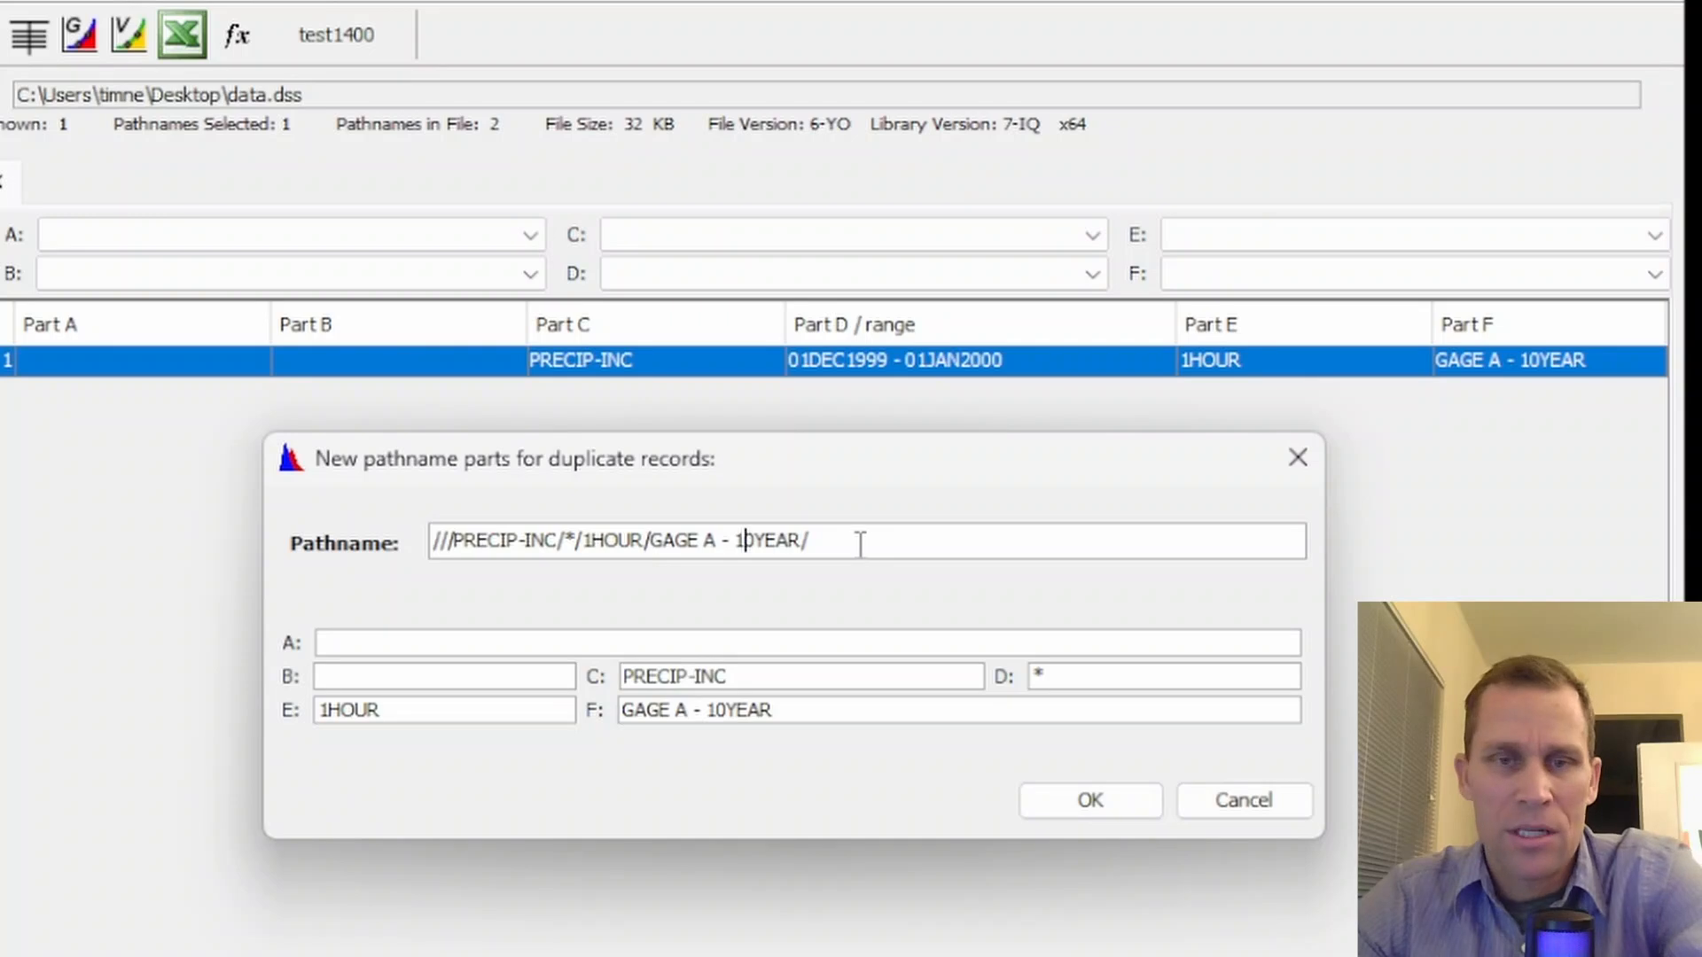
{"action": "type", "text": "0"}
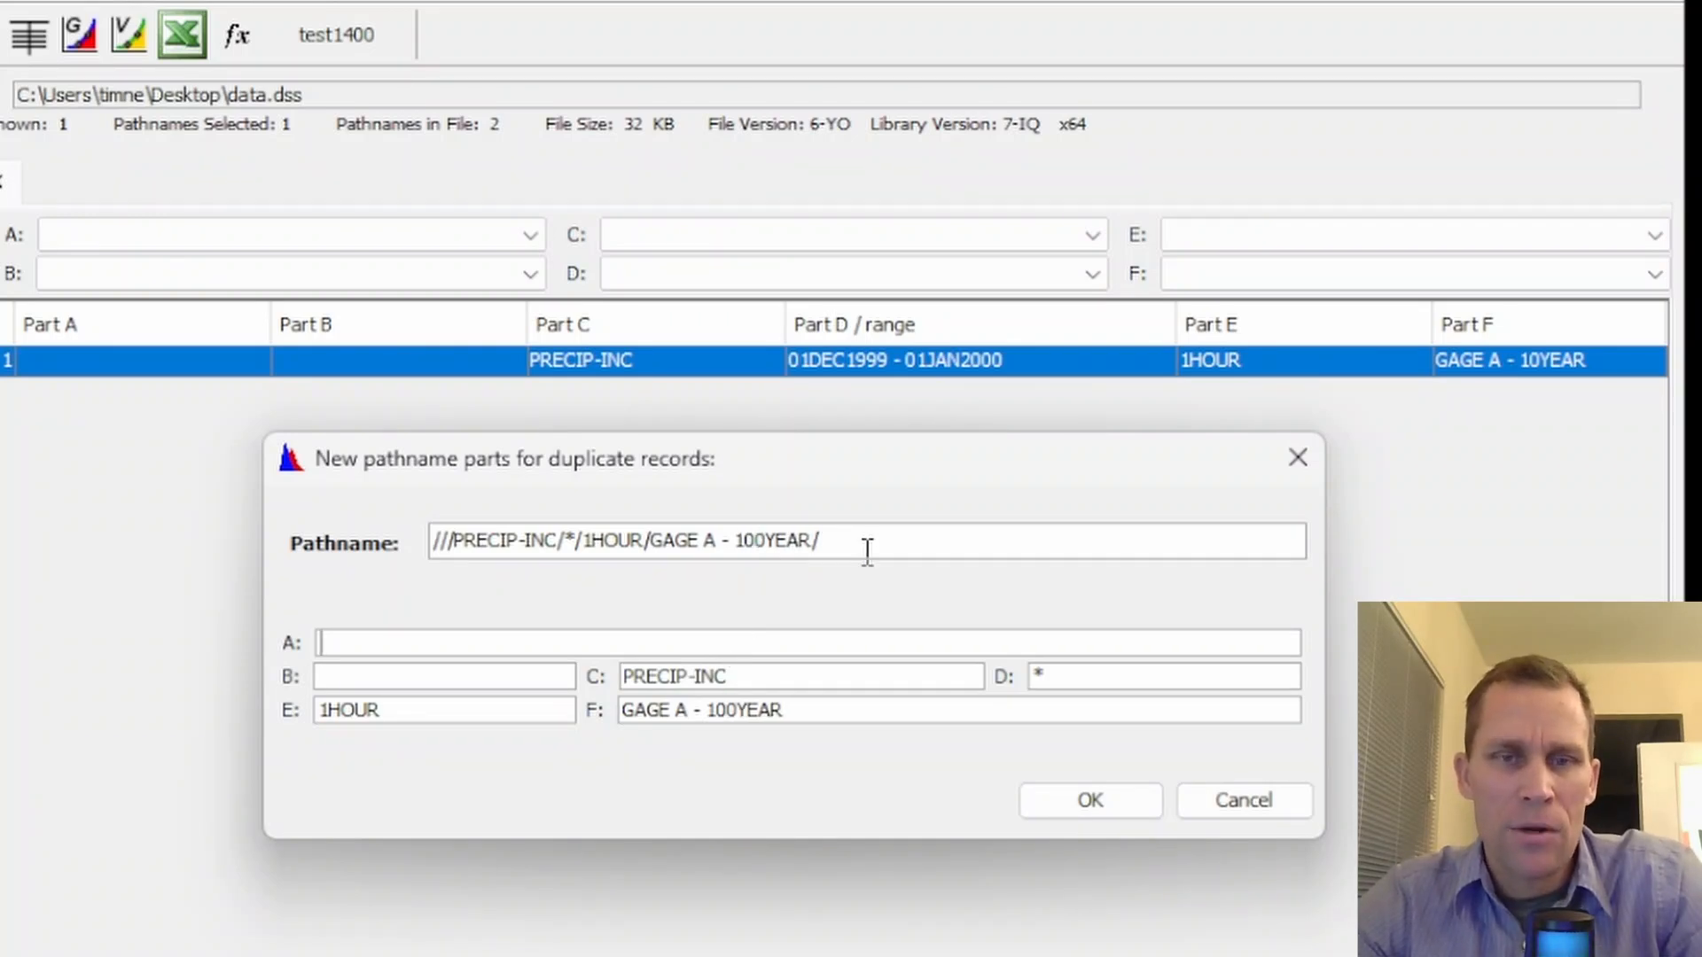
{"action": "left_click_drag", "start_coordinate": [868, 552], "coordinate": [413, 506]}
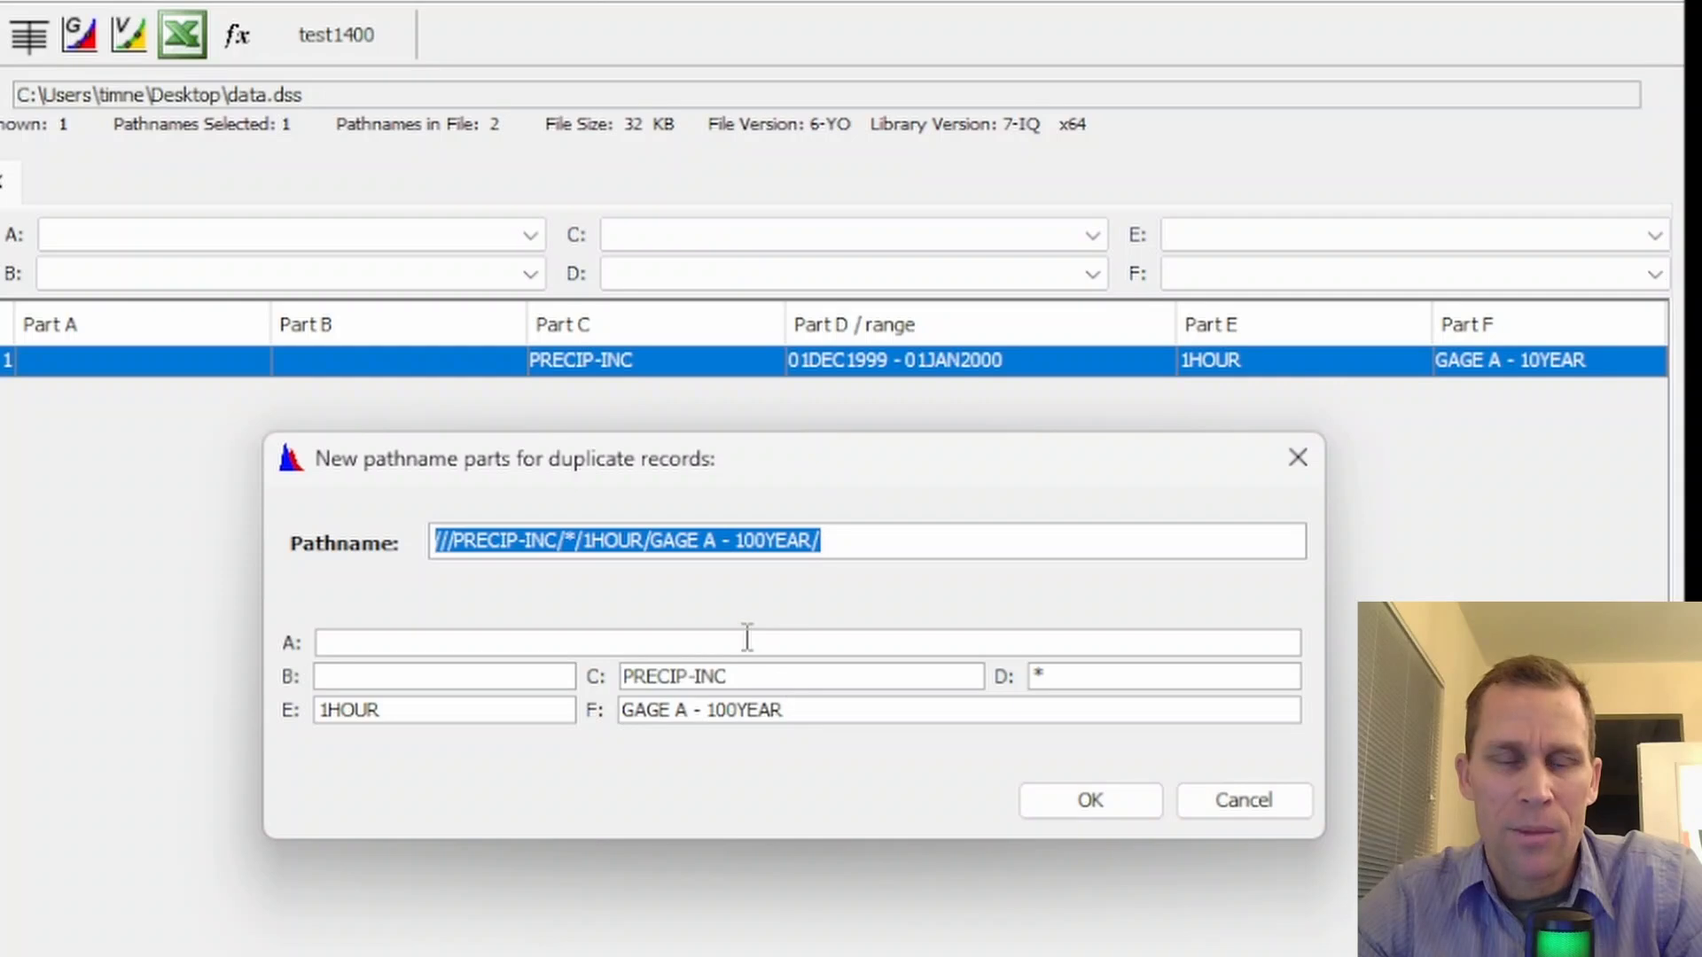
{"action": "left_click", "coordinate": [724, 709]}
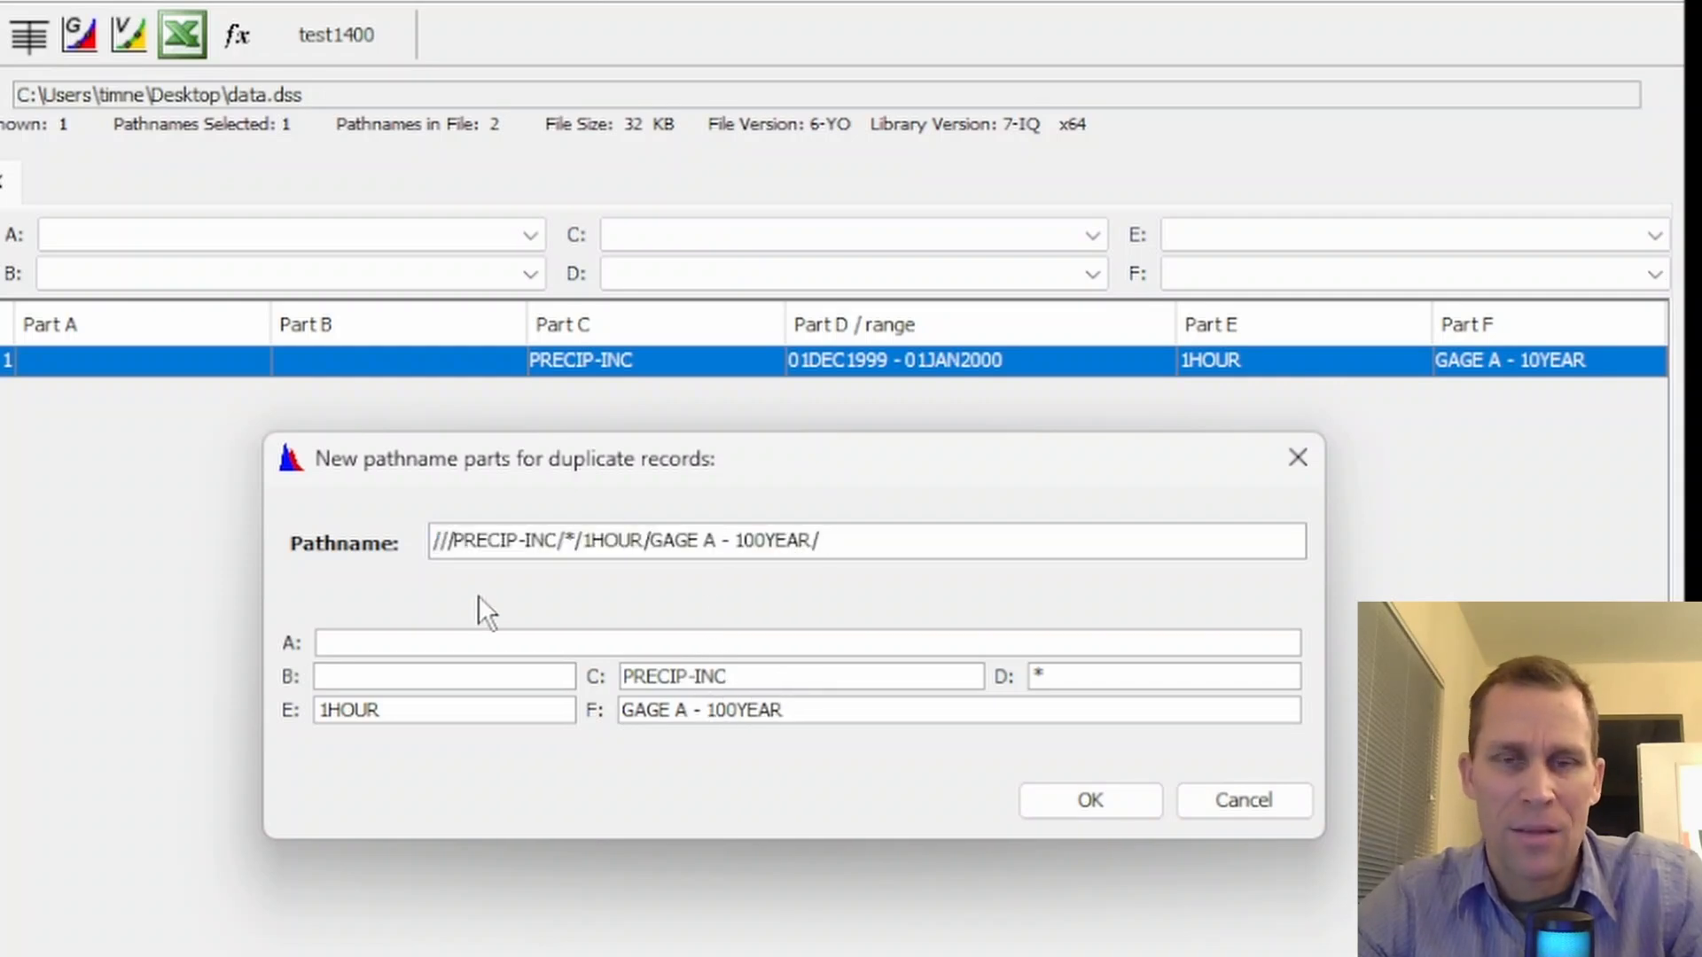
{"action": "left_click", "coordinate": [1083, 795]}
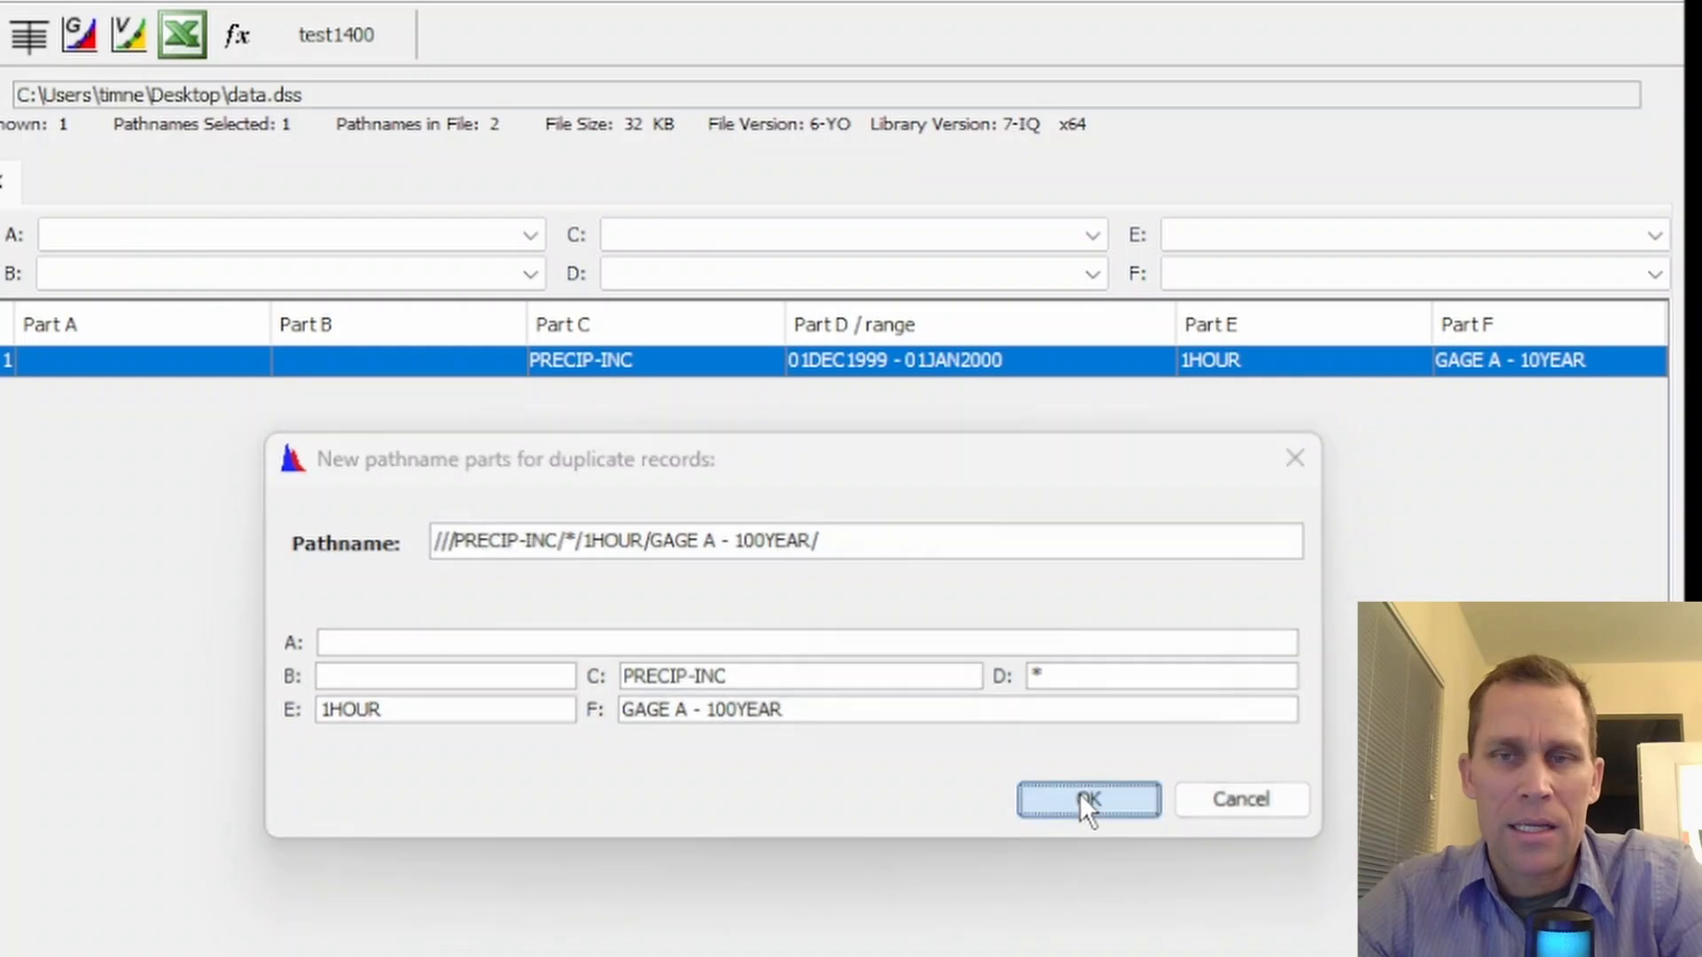
{"action": "left_click", "coordinate": [1074, 691]}
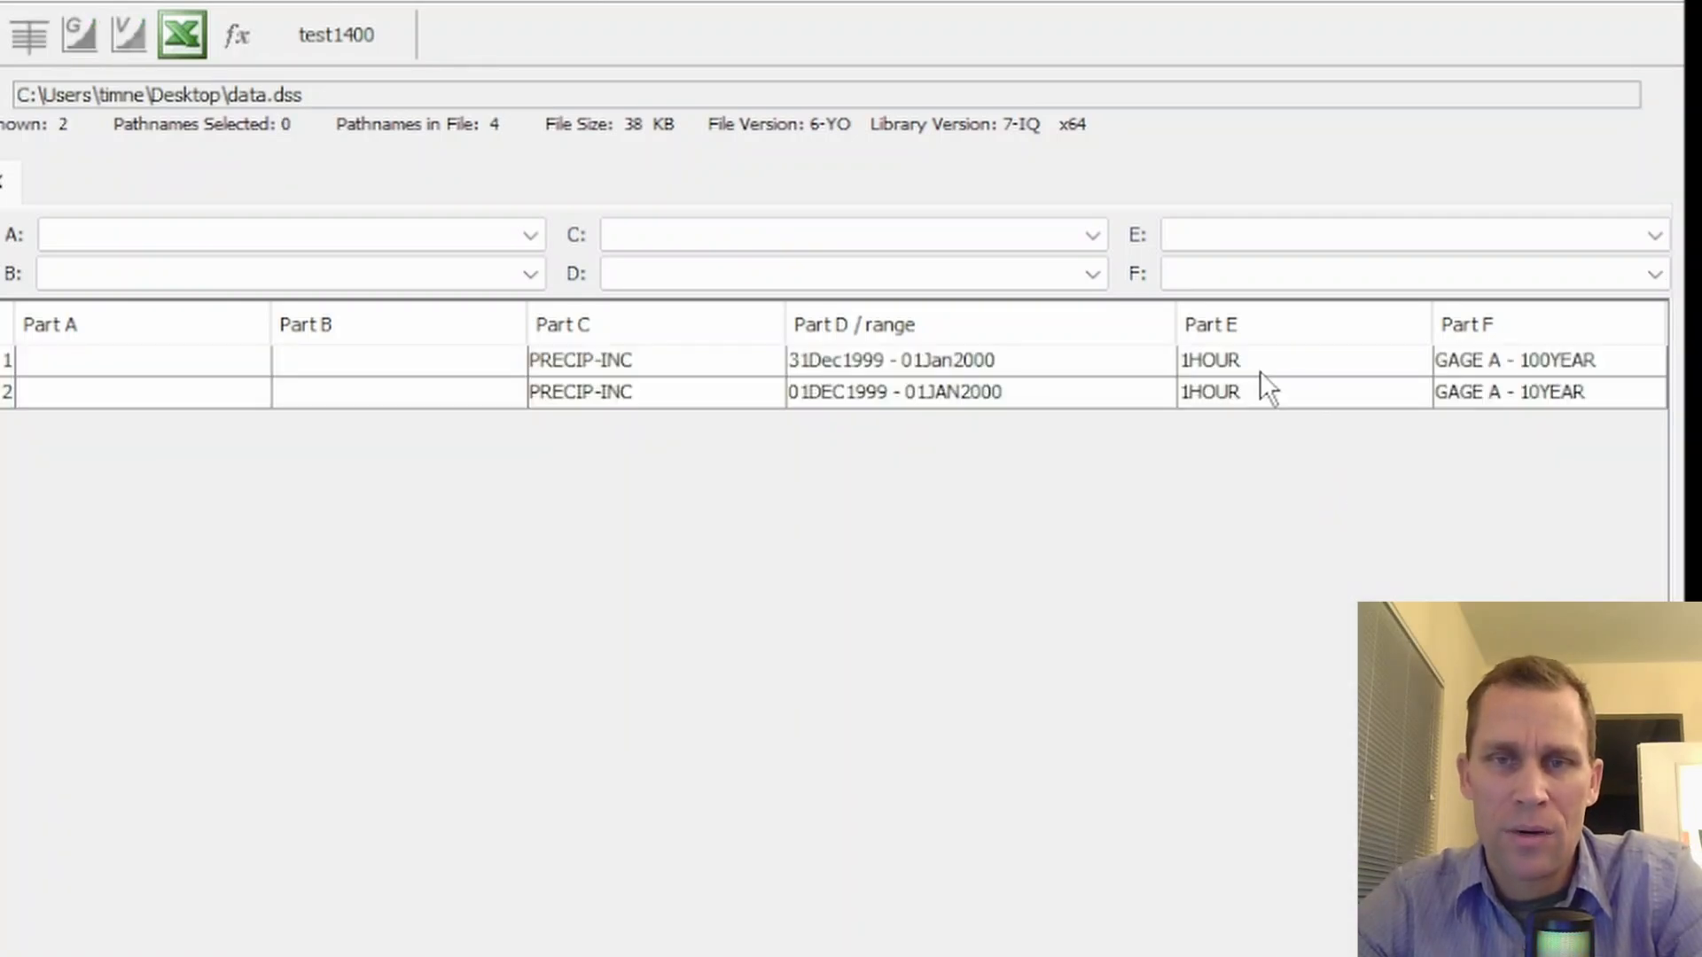
Open the GAGE A - 100YEAR record's value table for editing and place it over the record list
{"action": "left_click", "coordinate": [1081, 368]}
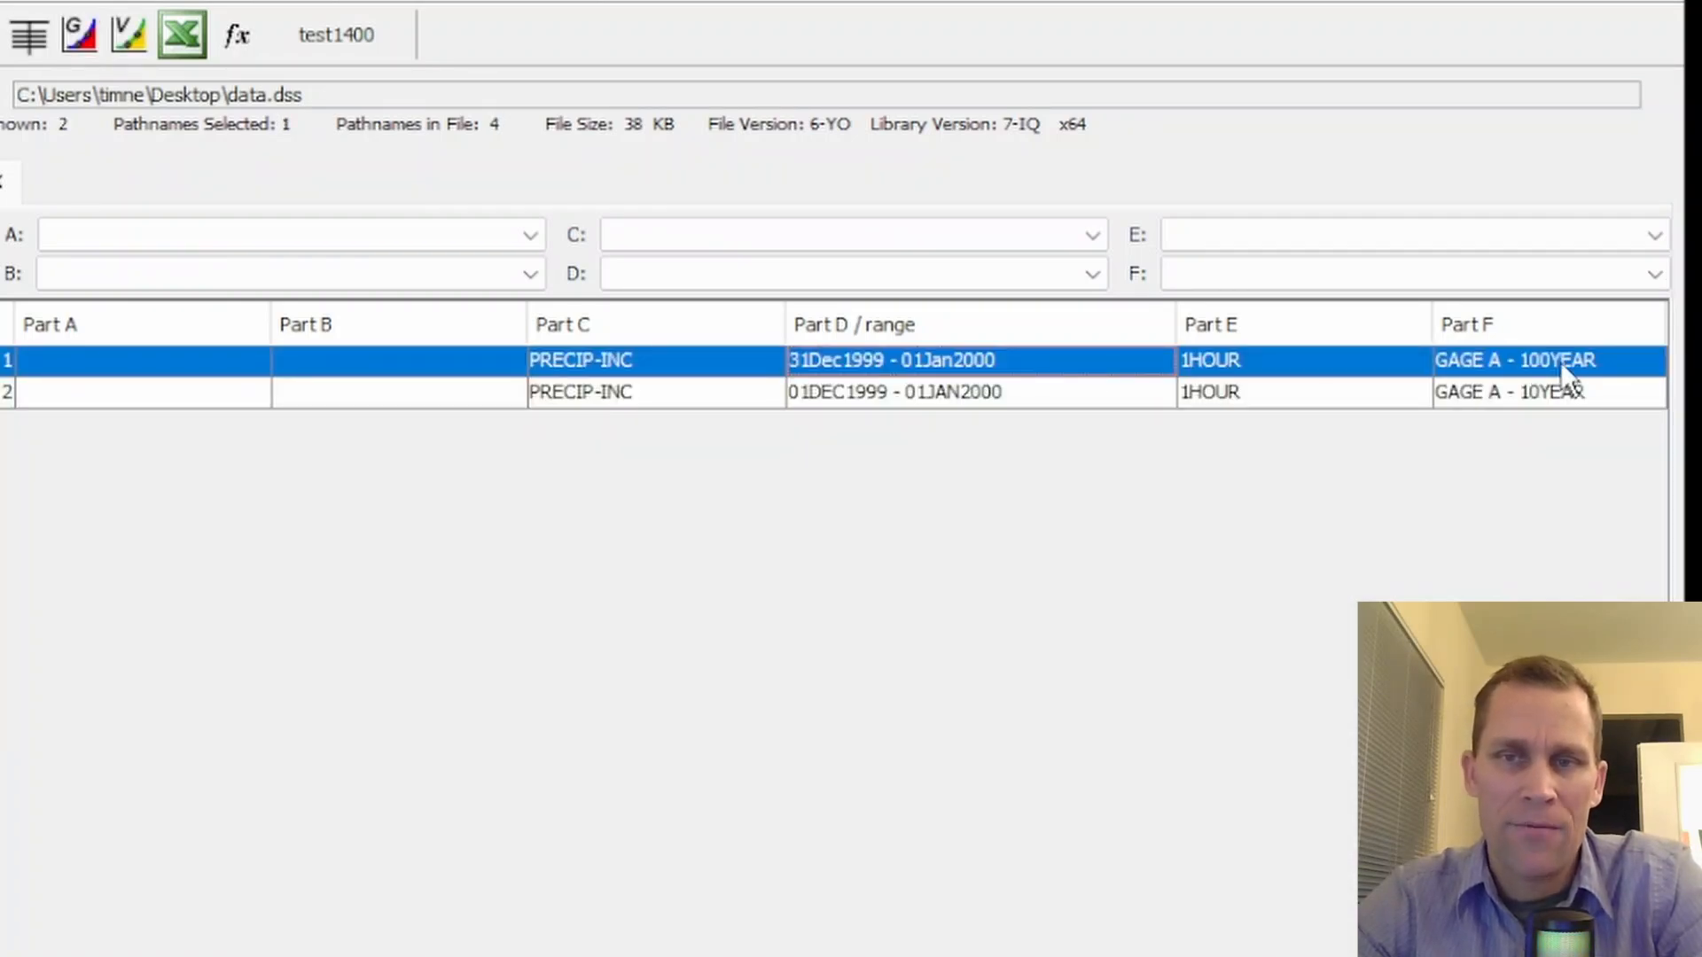
{"action": "left_click_drag", "start_coordinate": [1684, 436], "coordinate": [1551, 440]}
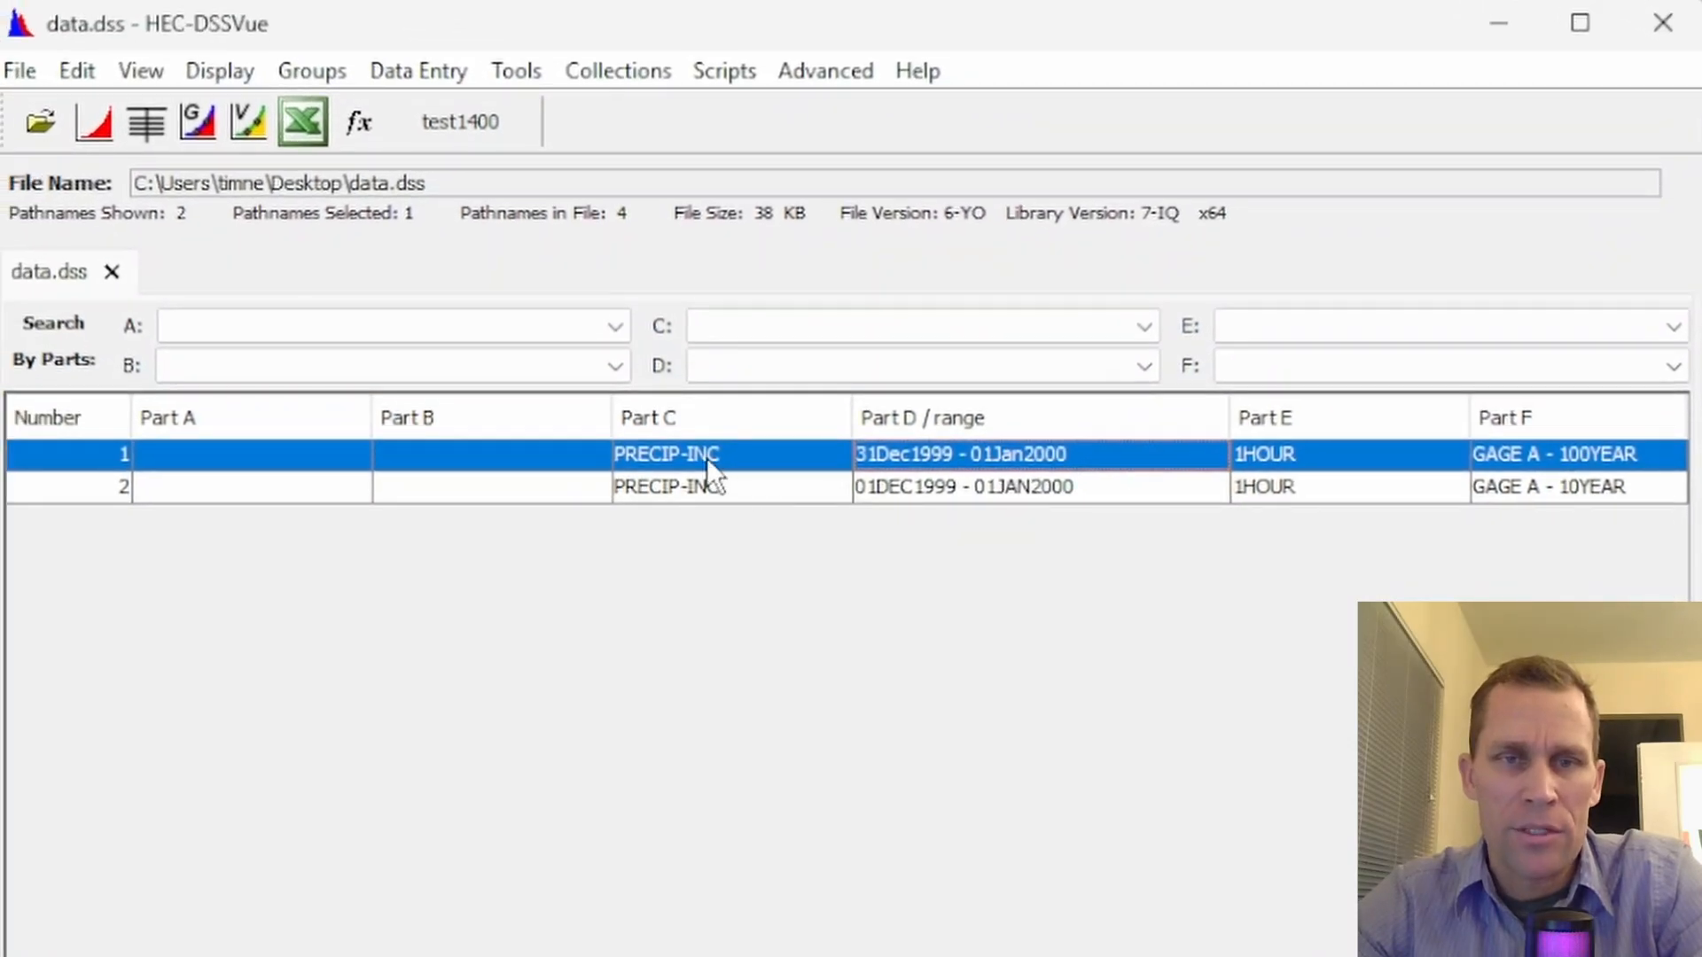
{"action": "double_click", "coordinate": [706, 457]}
{"action": "right_click", "coordinate": [715, 459]}
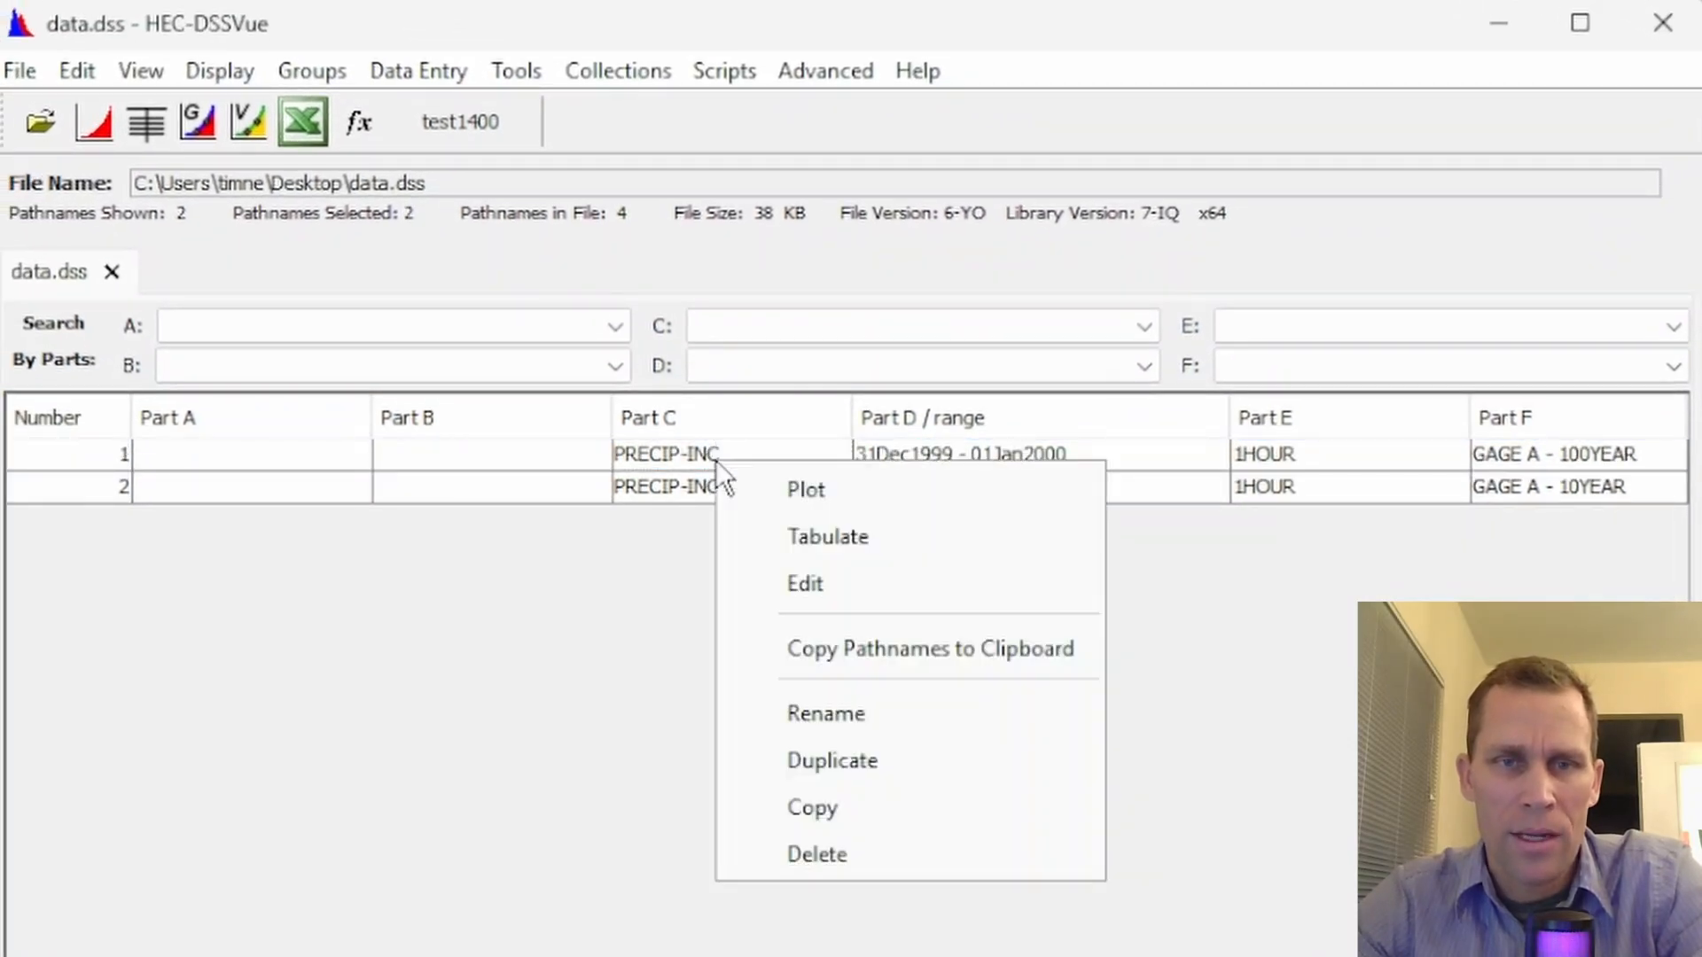
{"action": "left_click", "coordinate": [705, 491]}
{"action": "left_click", "coordinate": [704, 488]}
{"action": "left_click", "coordinate": [695, 460]}
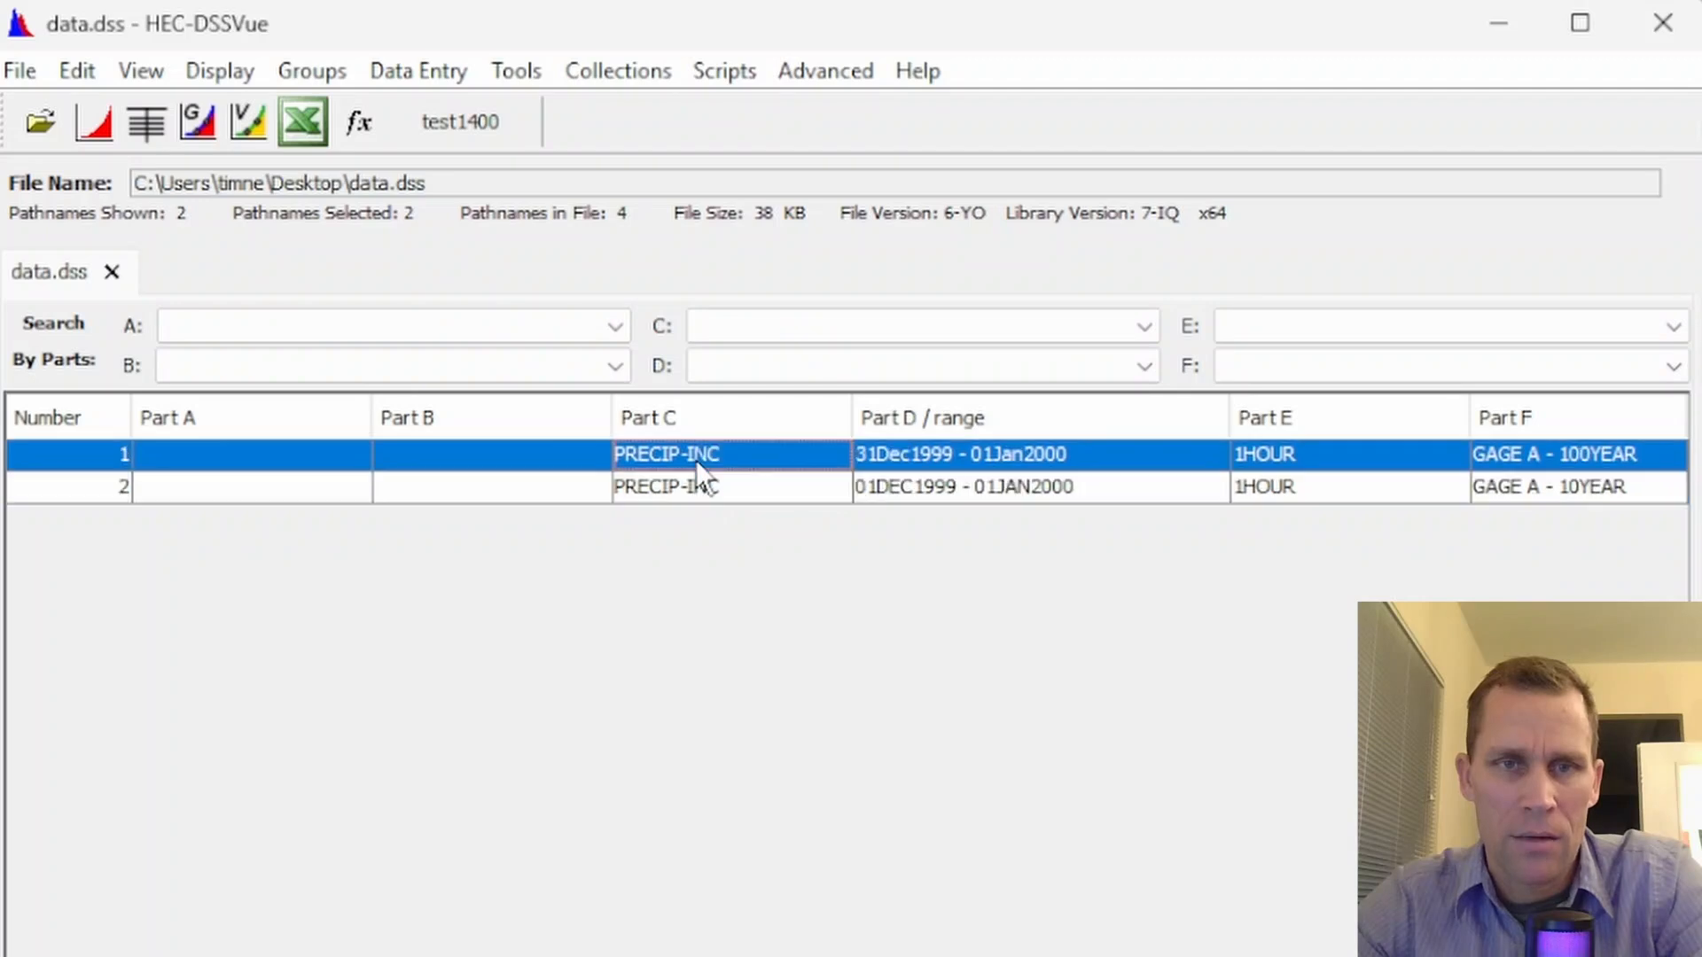
{"action": "right_click", "coordinate": [695, 459]}
{"action": "left_click", "coordinate": [765, 573]}
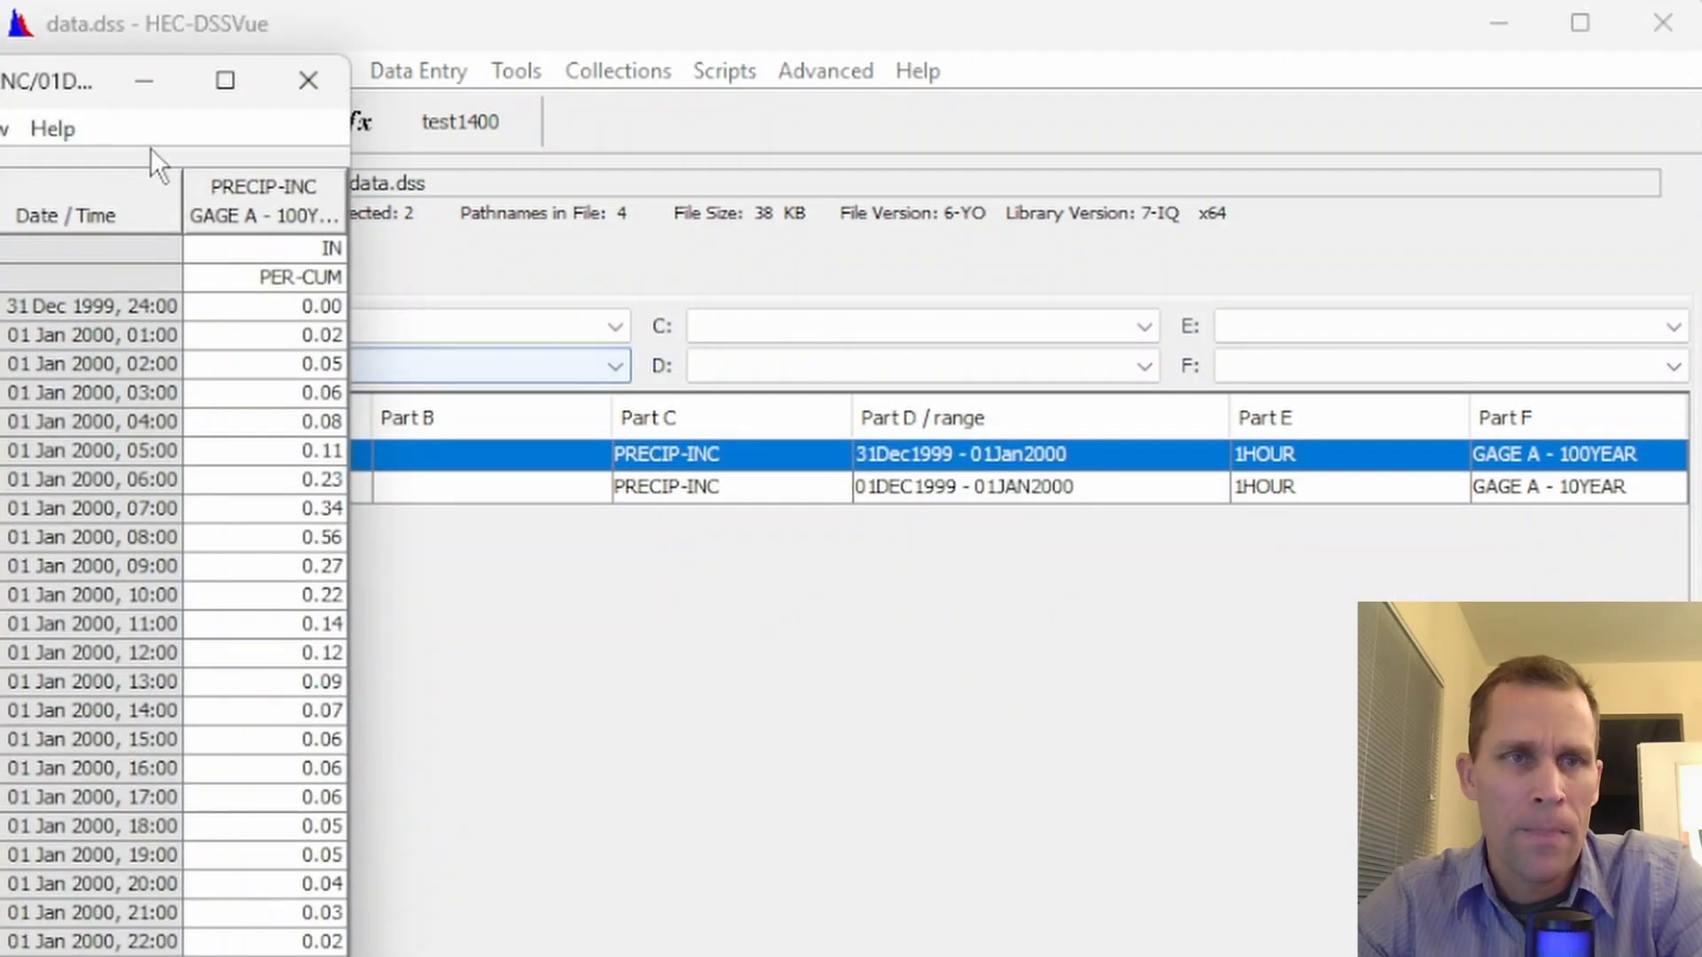
{"action": "left_click_drag", "start_coordinate": [83, 81], "coordinate": [583, 143]}
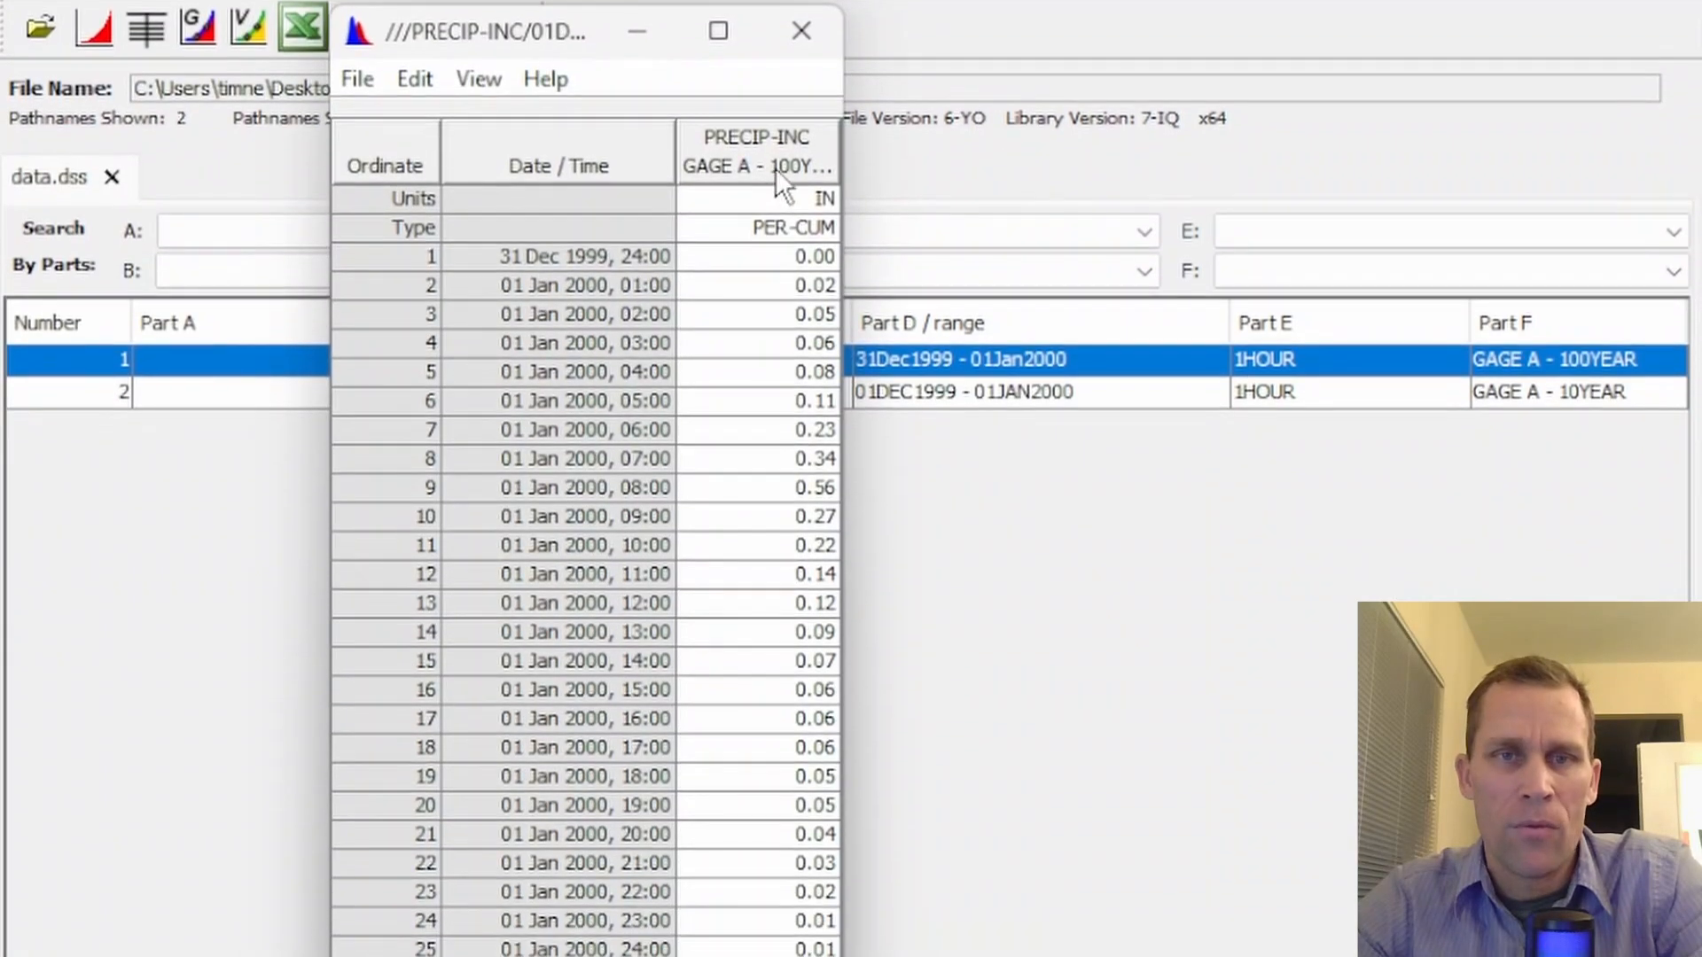
Check whether the GAGE A - 100YEAR value table allows editing, trying the 07:00 and 08:00 values
{"action": "left_click_drag", "start_coordinate": [833, 716], "coordinate": [806, 950]}
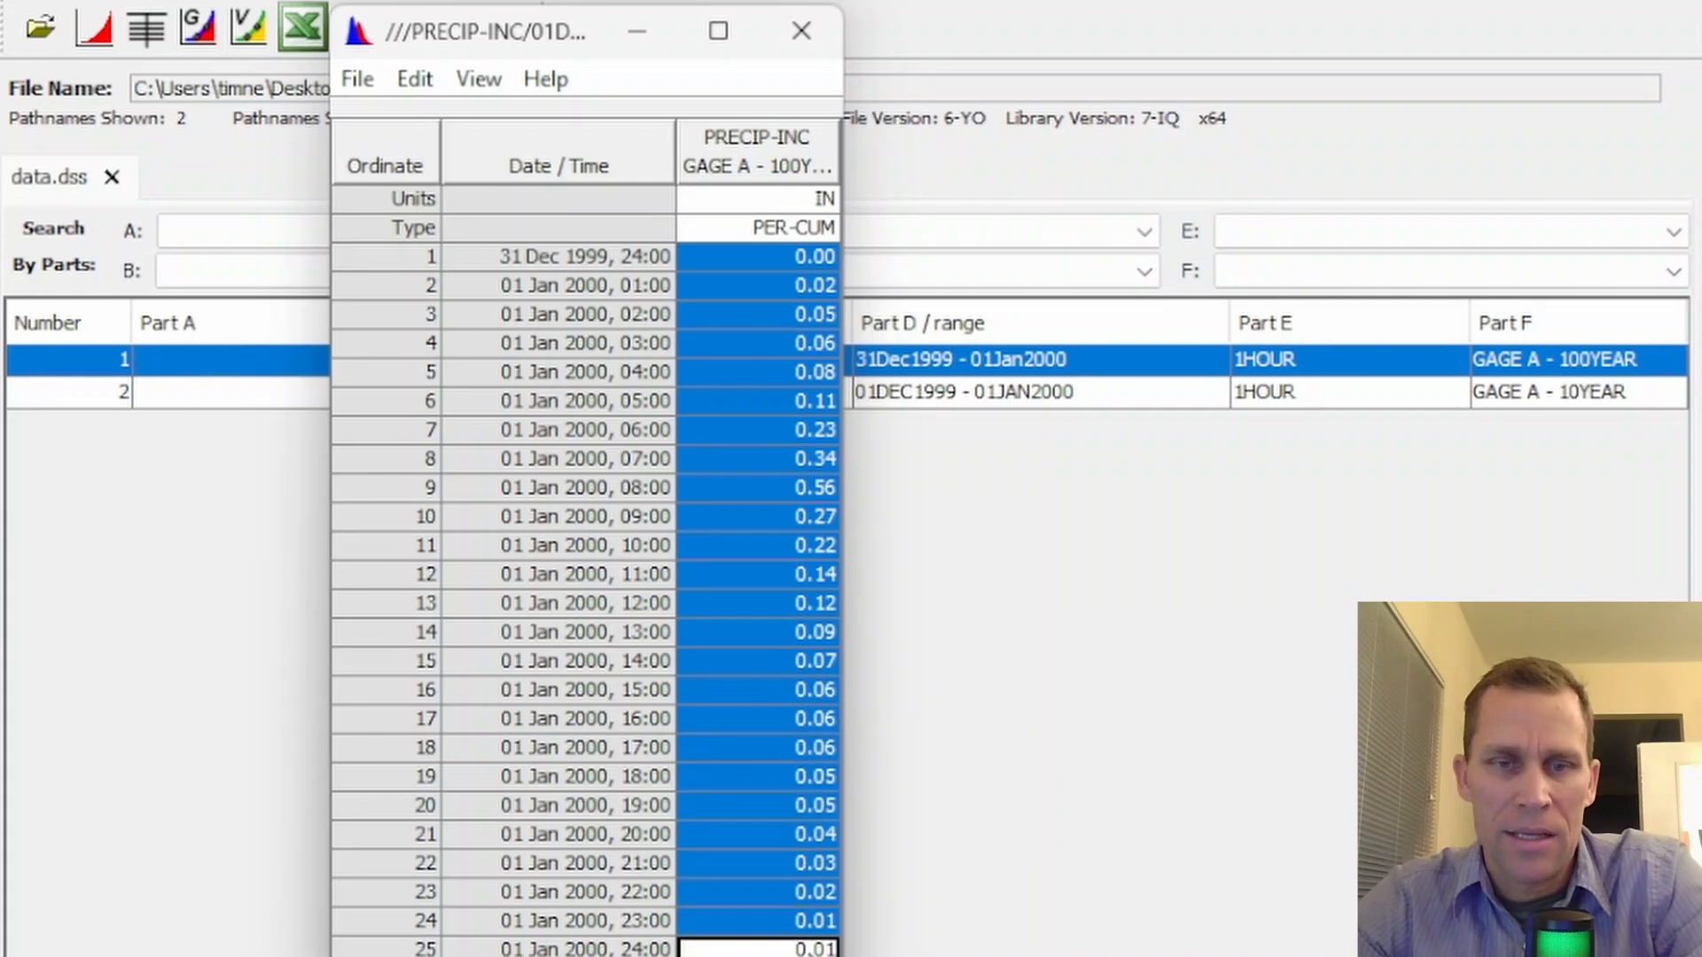
{"action": "double_click", "coordinate": [744, 258]}
{"action": "left_click_drag", "start_coordinate": [759, 286], "coordinate": [775, 953]}
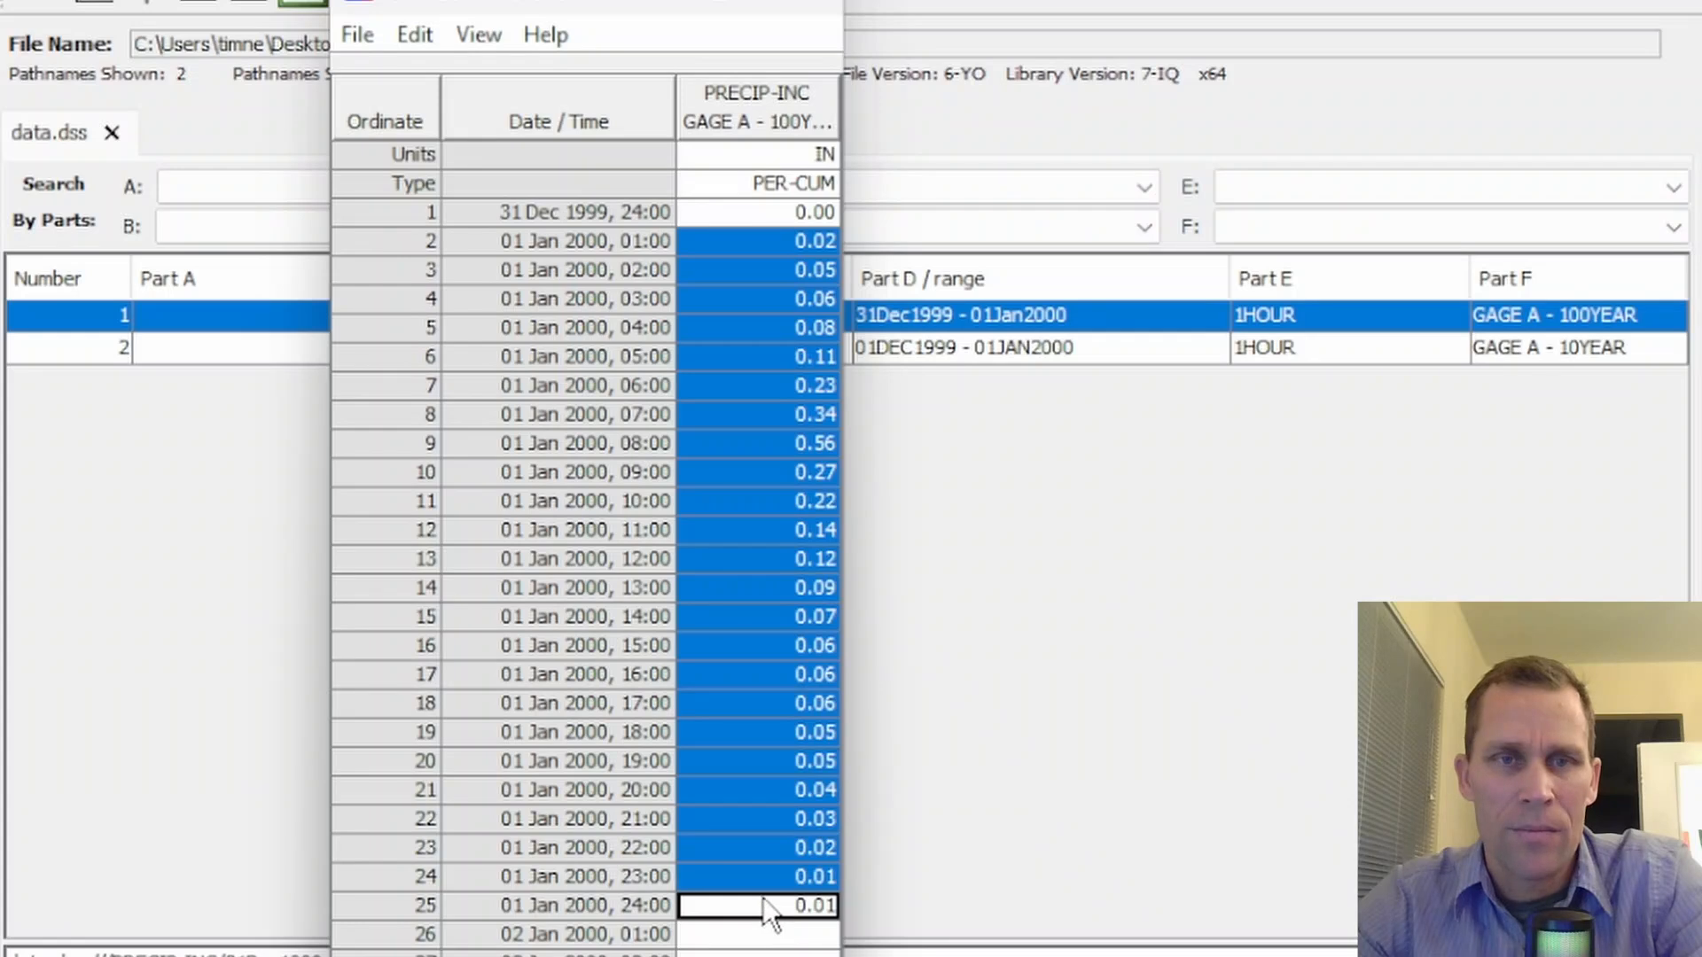
{"action": "double_click", "coordinate": [750, 415]}
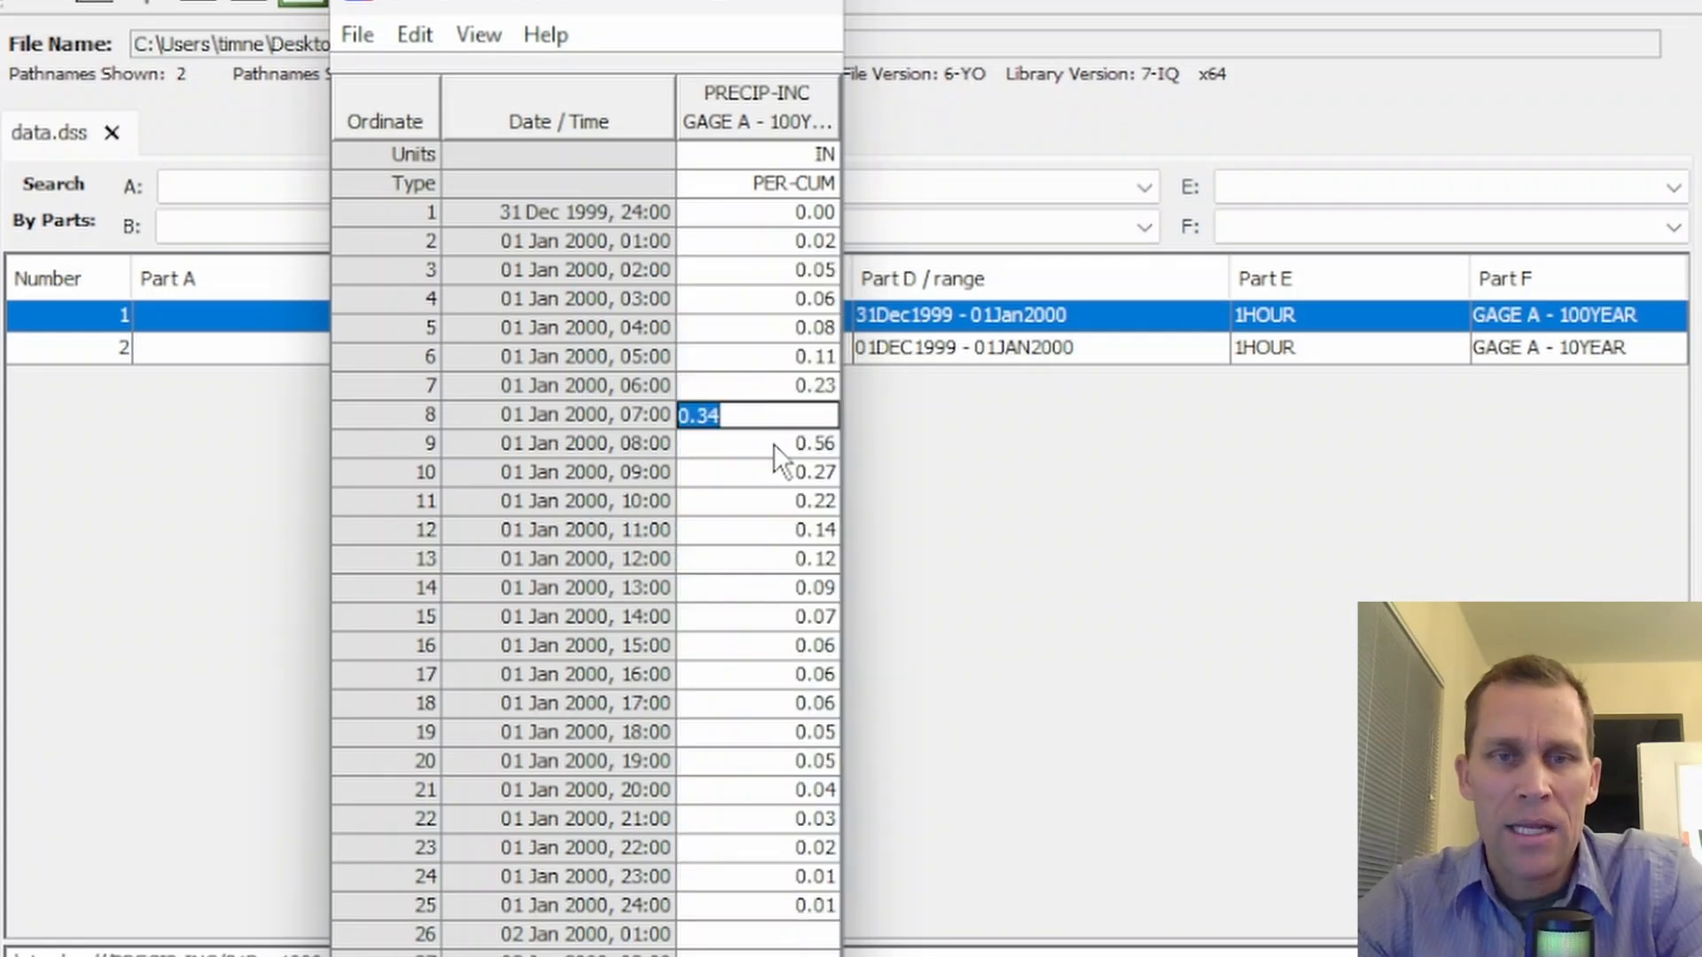
{"action": "double_click", "coordinate": [774, 443]}
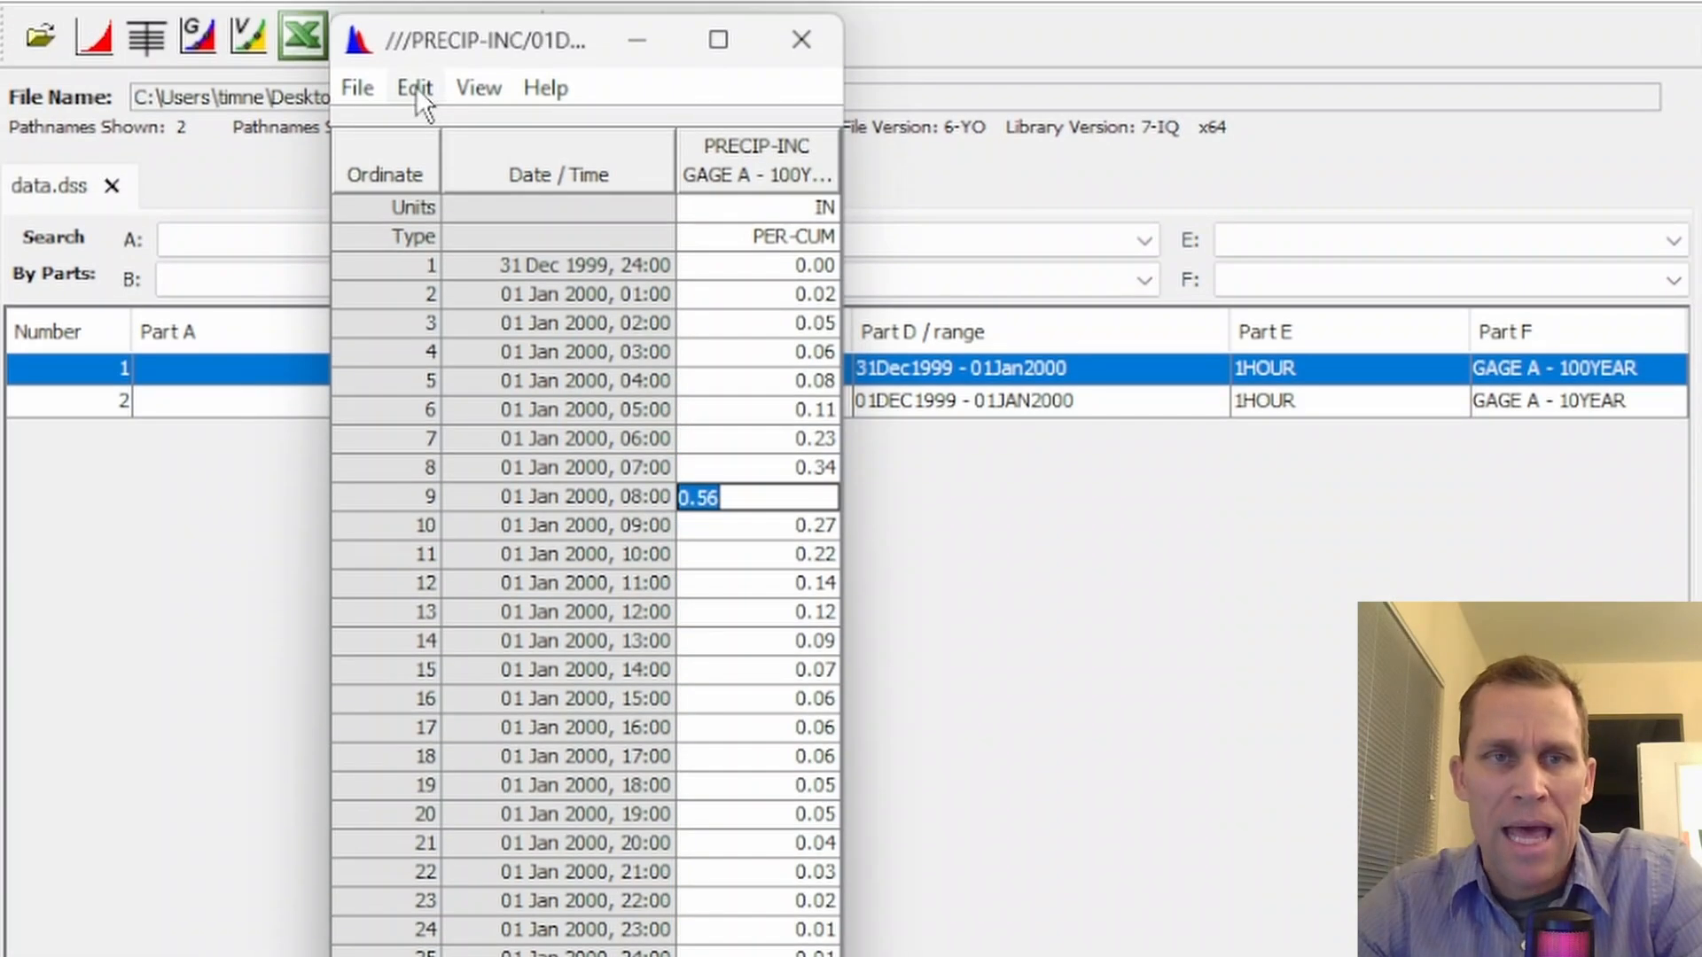
{"action": "left_click", "coordinate": [417, 88]}
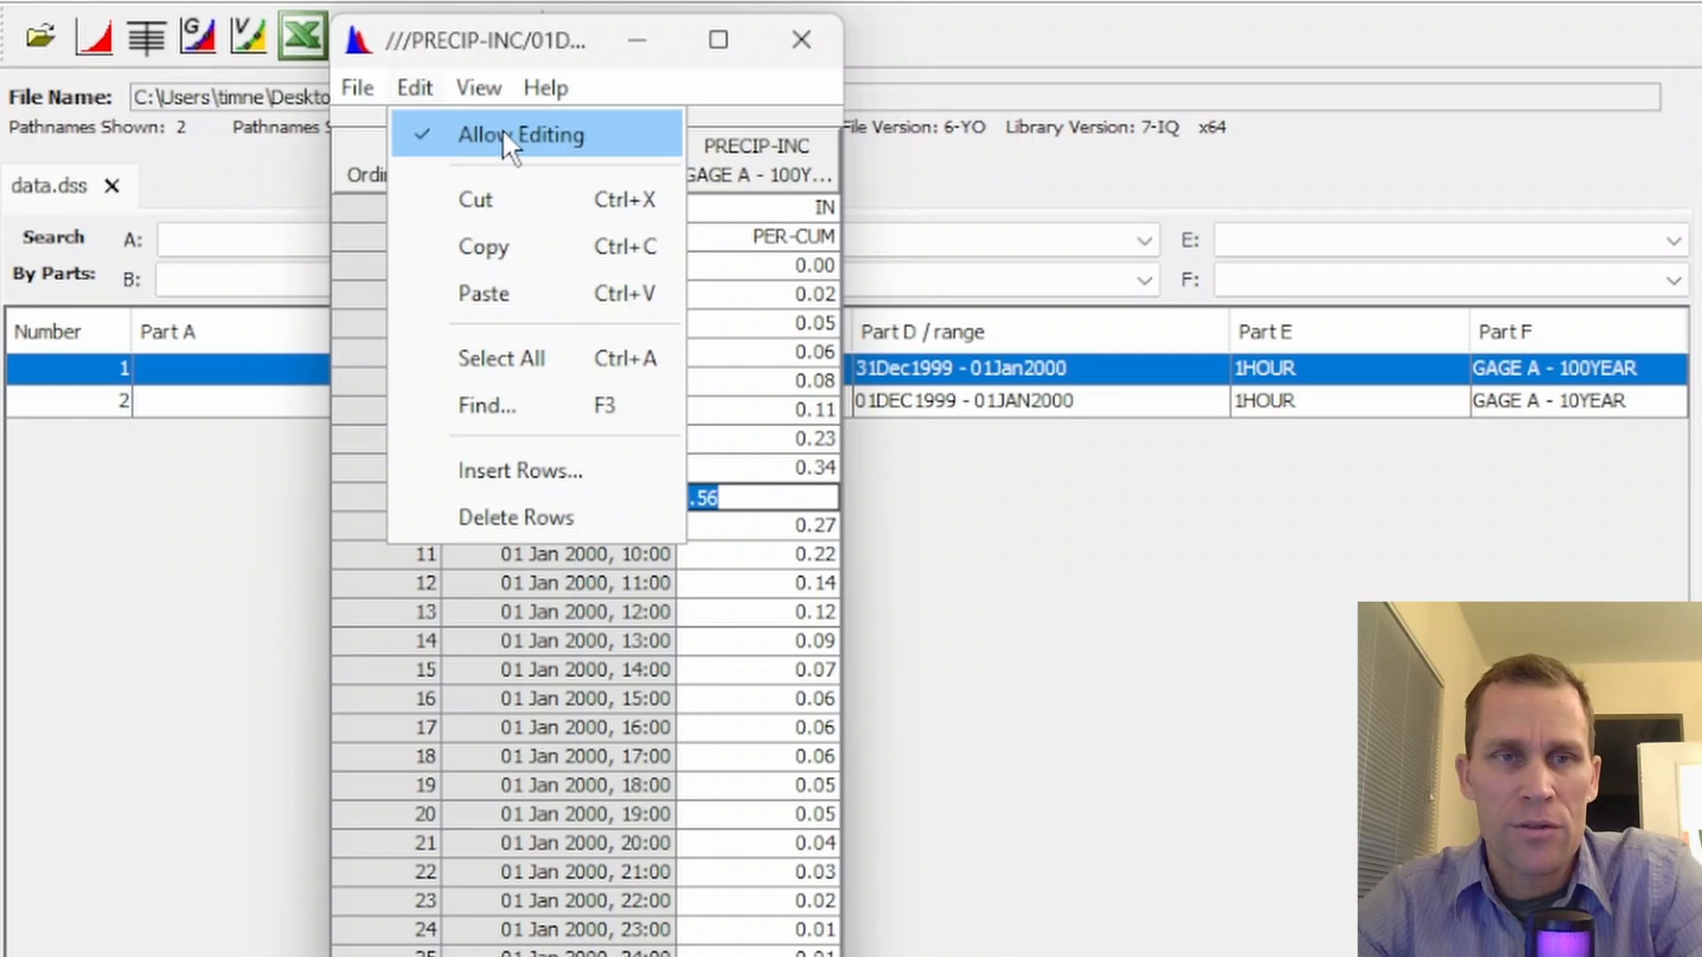
{"action": "left_click", "coordinate": [478, 68]}
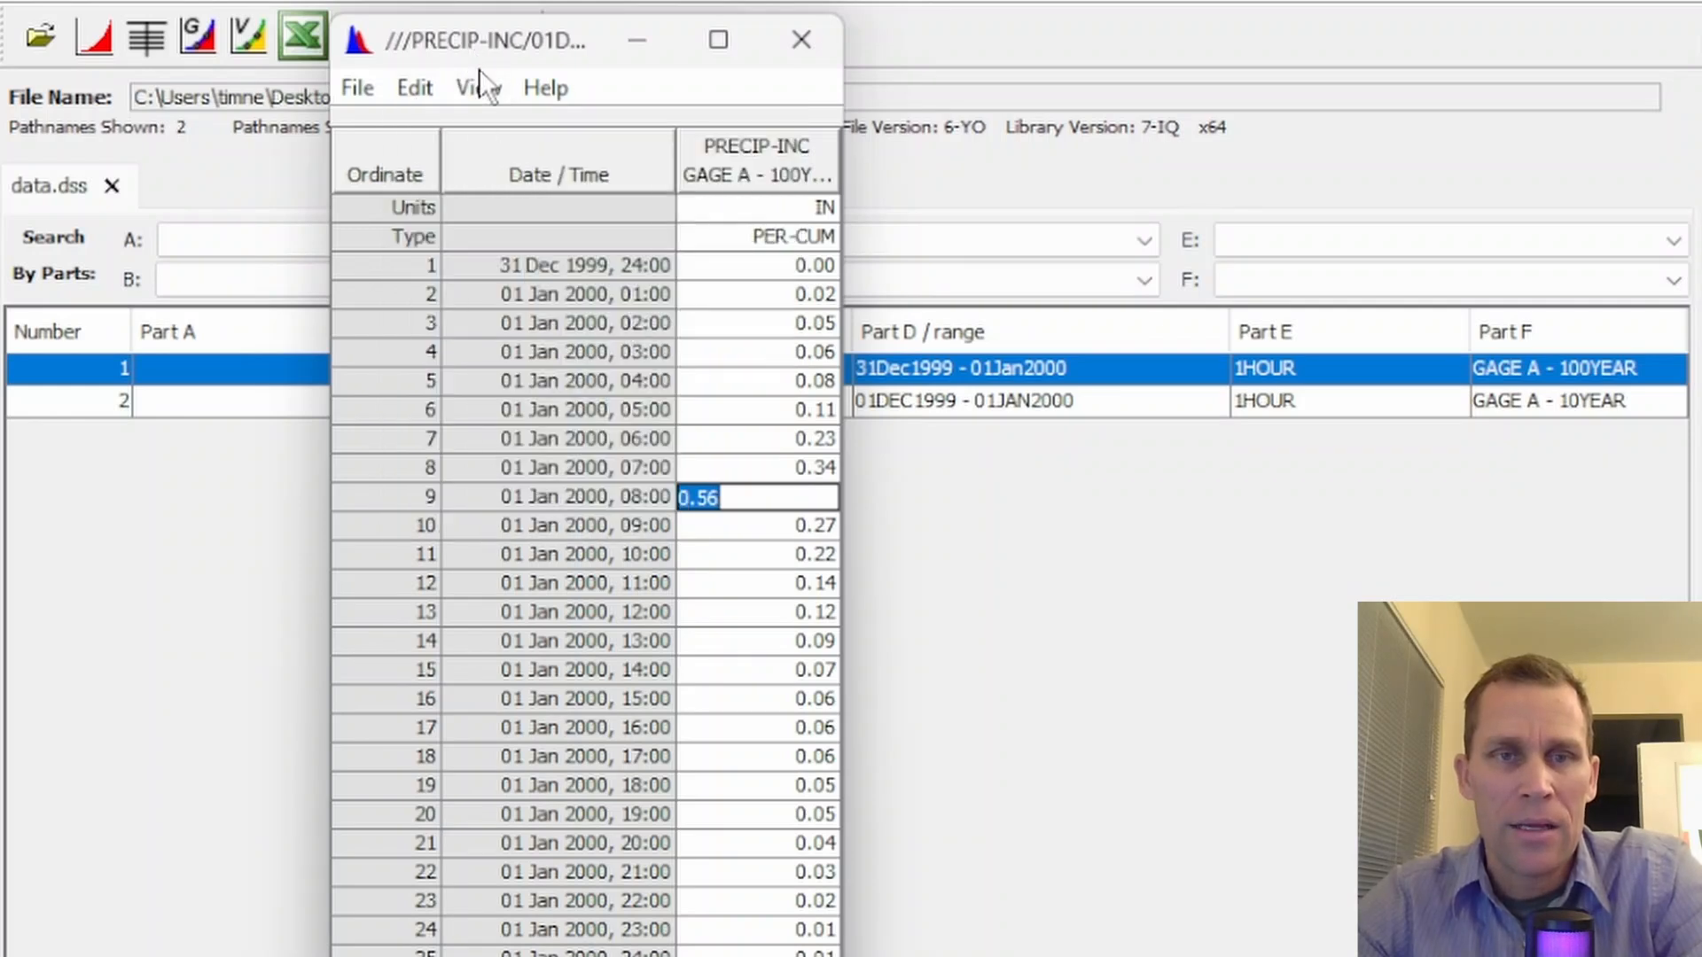
Switch to the Excel workbook and copy Gage A's rainfall values for hours 0 to 24 from the 100 Year sheet
{"action": "left_click_drag", "start_coordinate": [766, 264], "coordinate": [797, 953]}
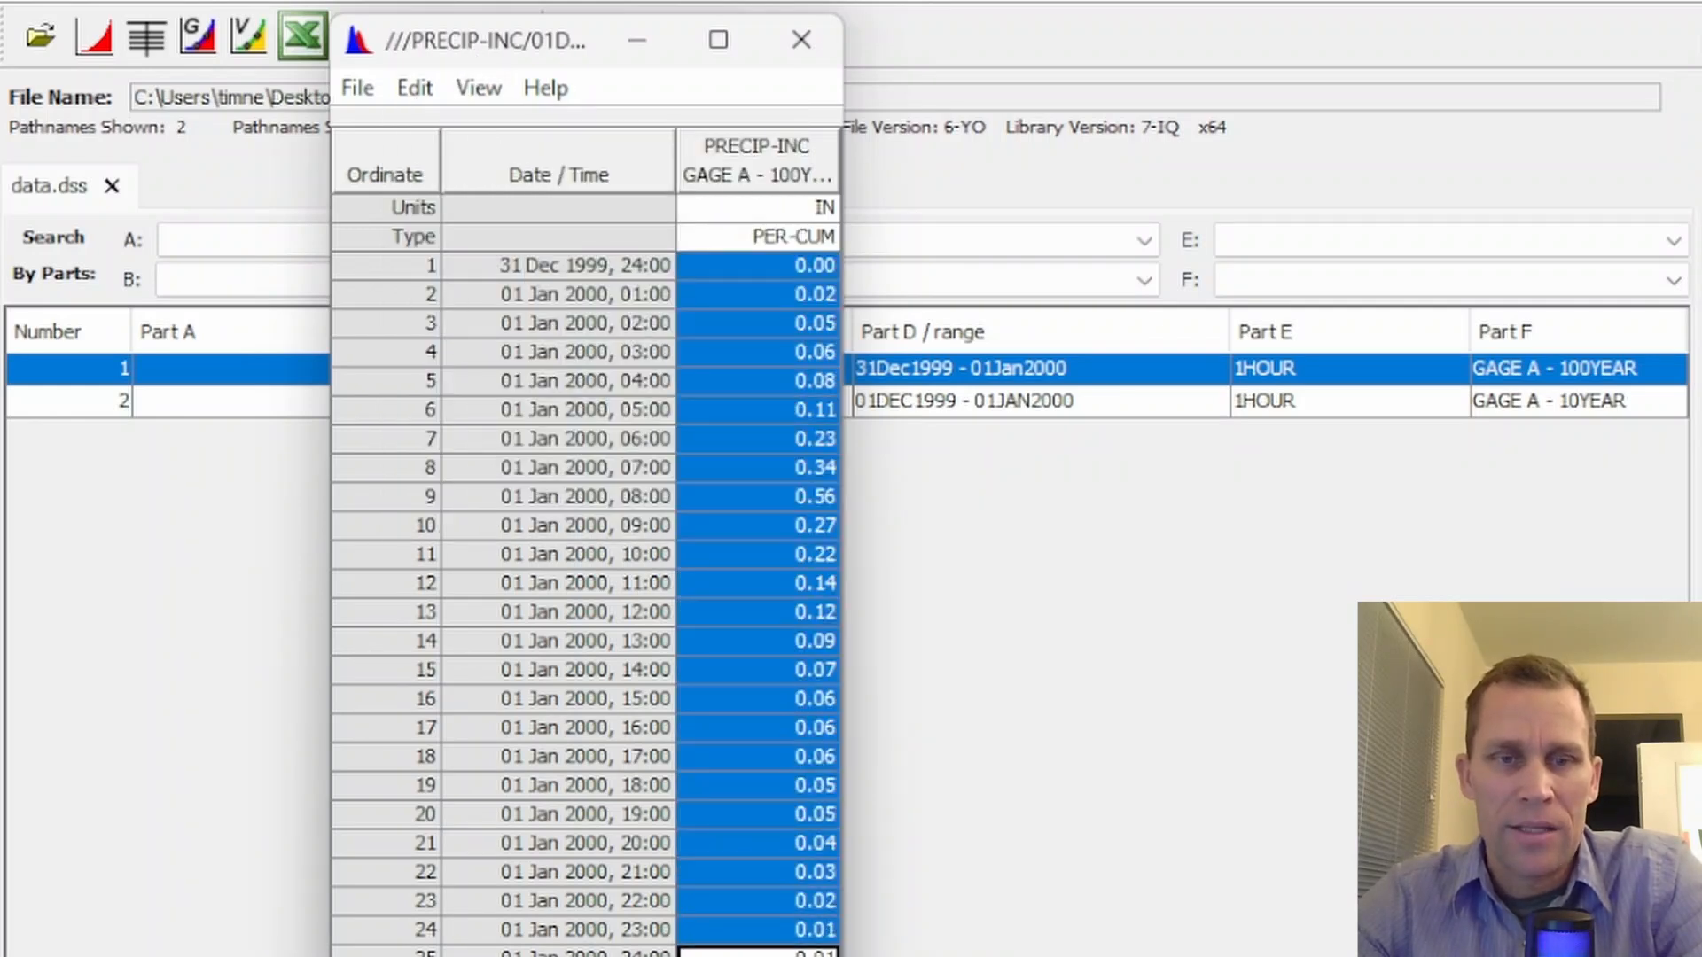
{"action": "key", "text": "alt+Tab"}
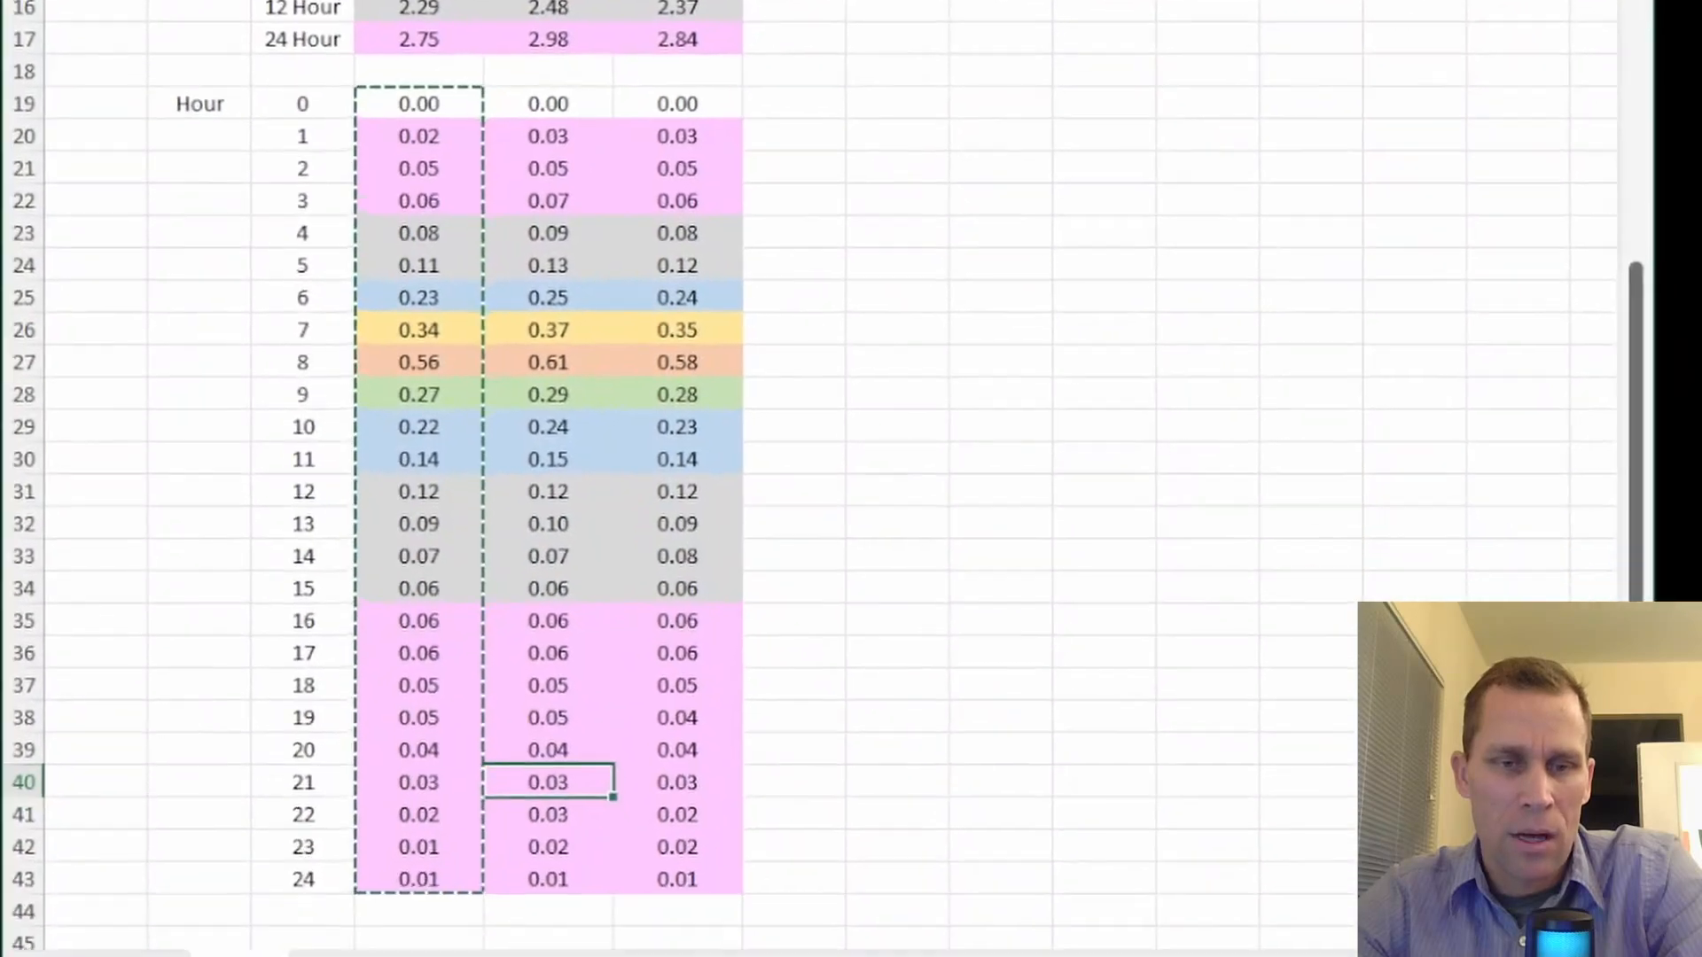
{"action": "left_click", "coordinate": [363, 930]}
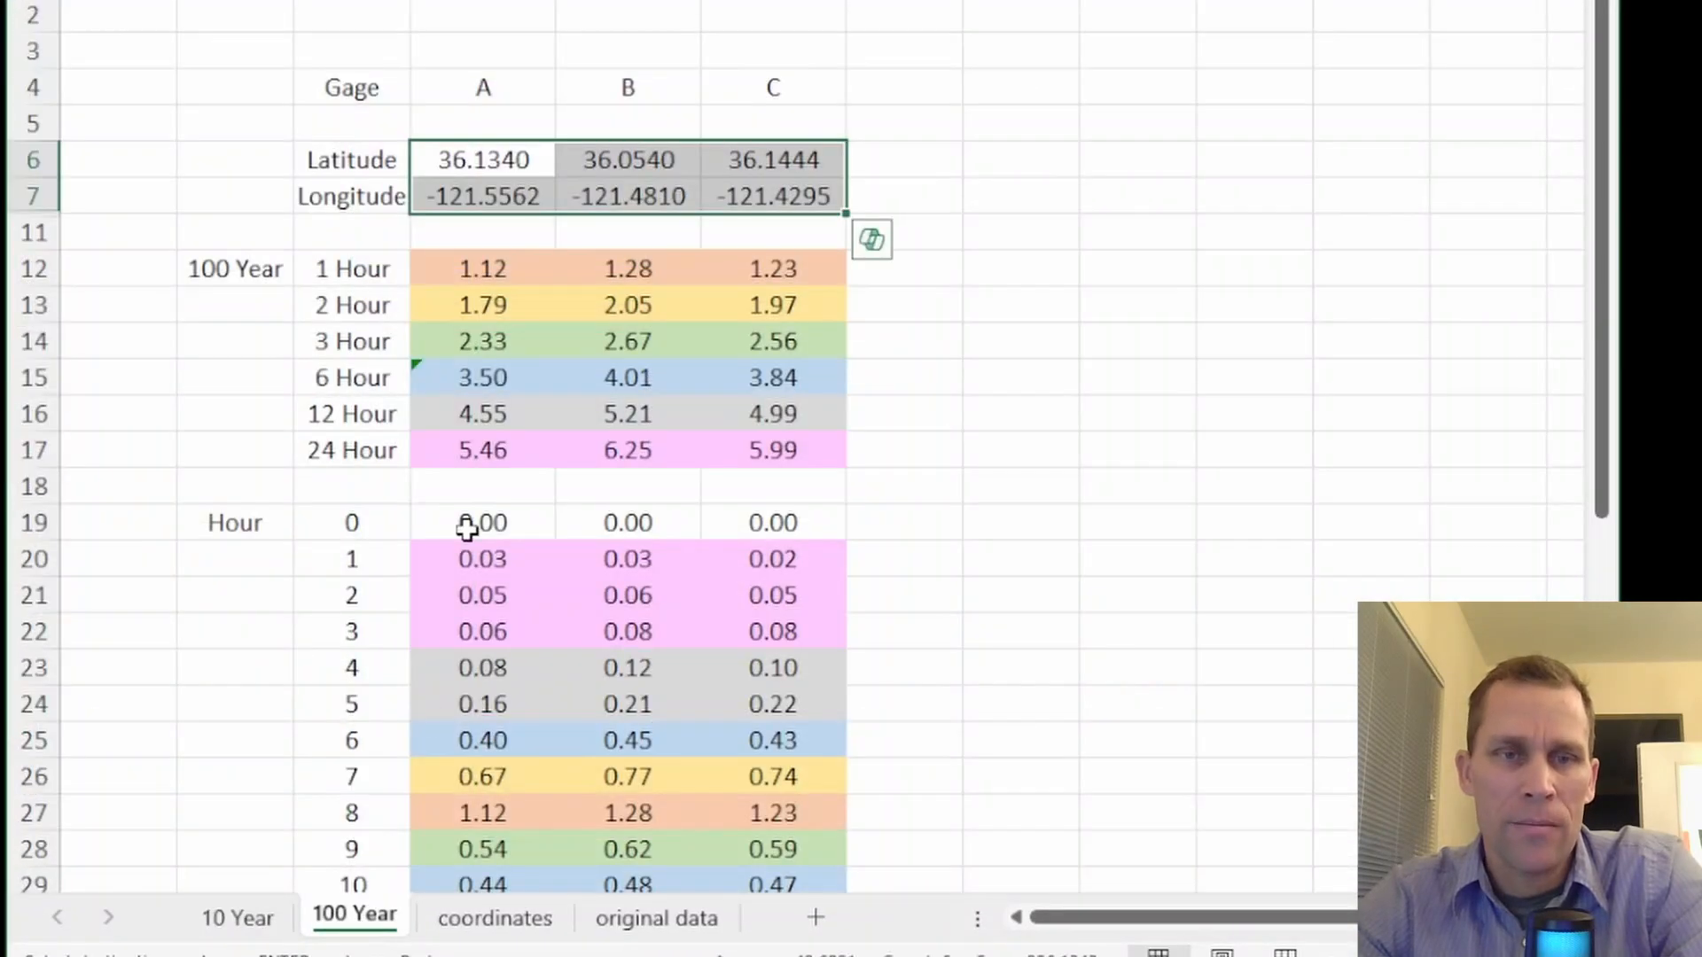
{"action": "left_click_drag", "start_coordinate": [477, 270], "coordinate": [748, 444]}
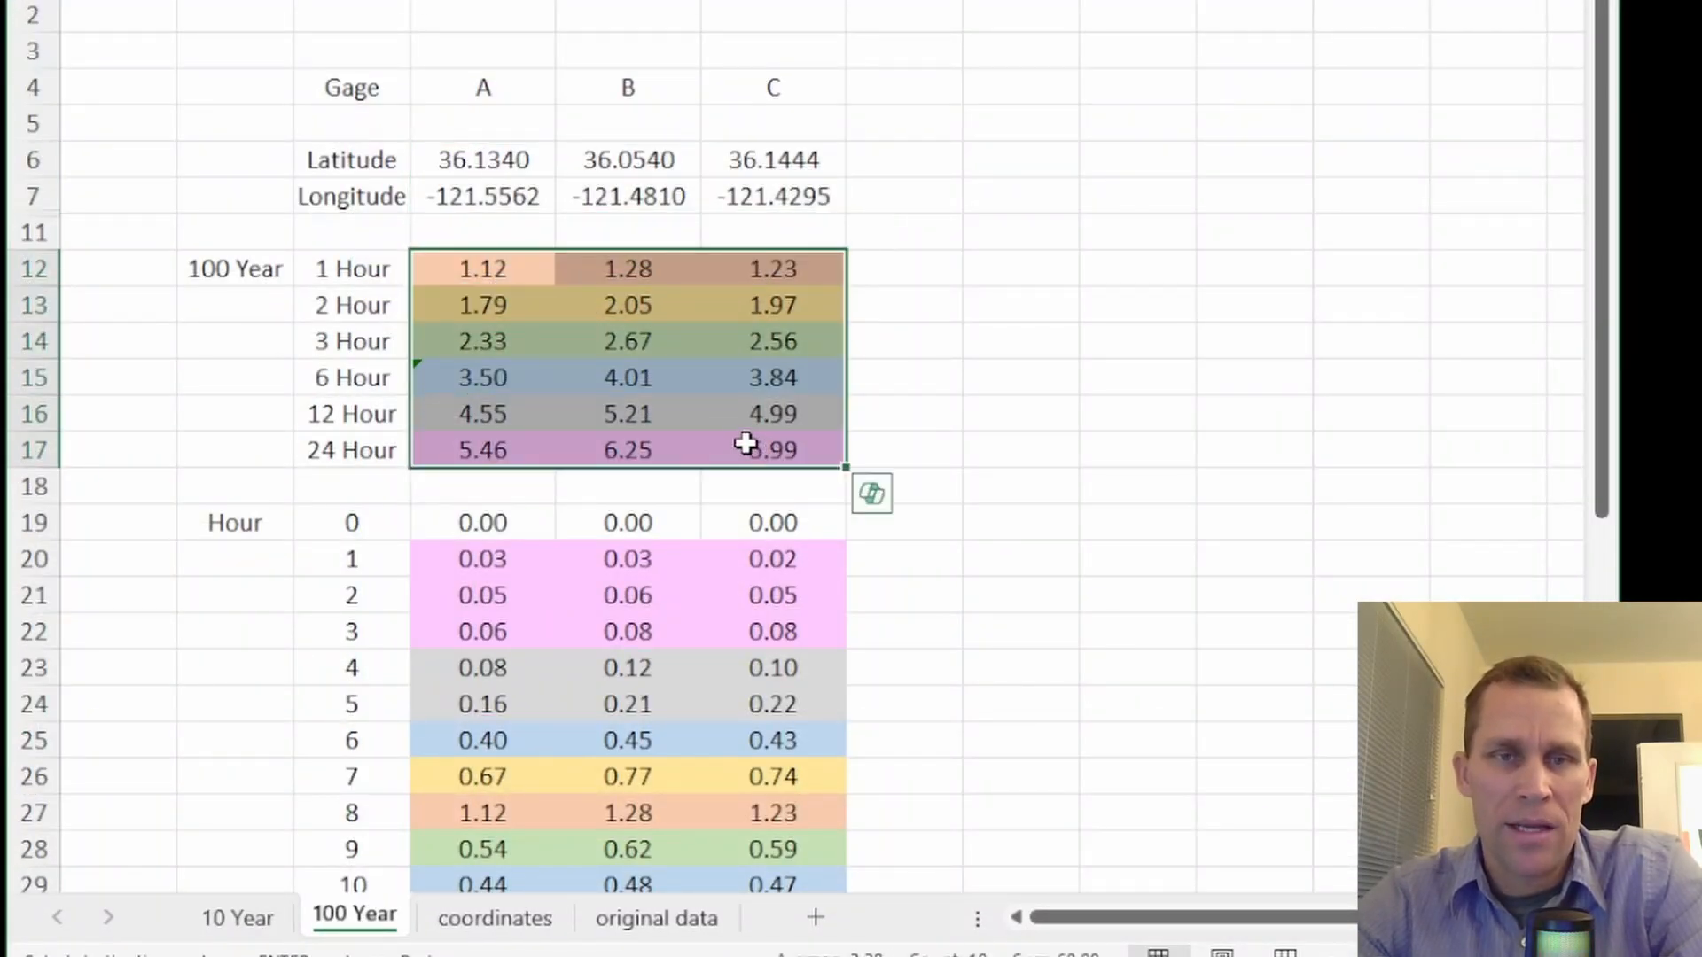
{"action": "scroll", "coordinate": [748, 444], "scroll_direction": "down", "scroll_amount": 1}
{"action": "scroll", "coordinate": [738, 429], "scroll_direction": "down", "scroll_amount": 1, "text": "ctrl"}
{"action": "left_click", "coordinate": [407, 431]}
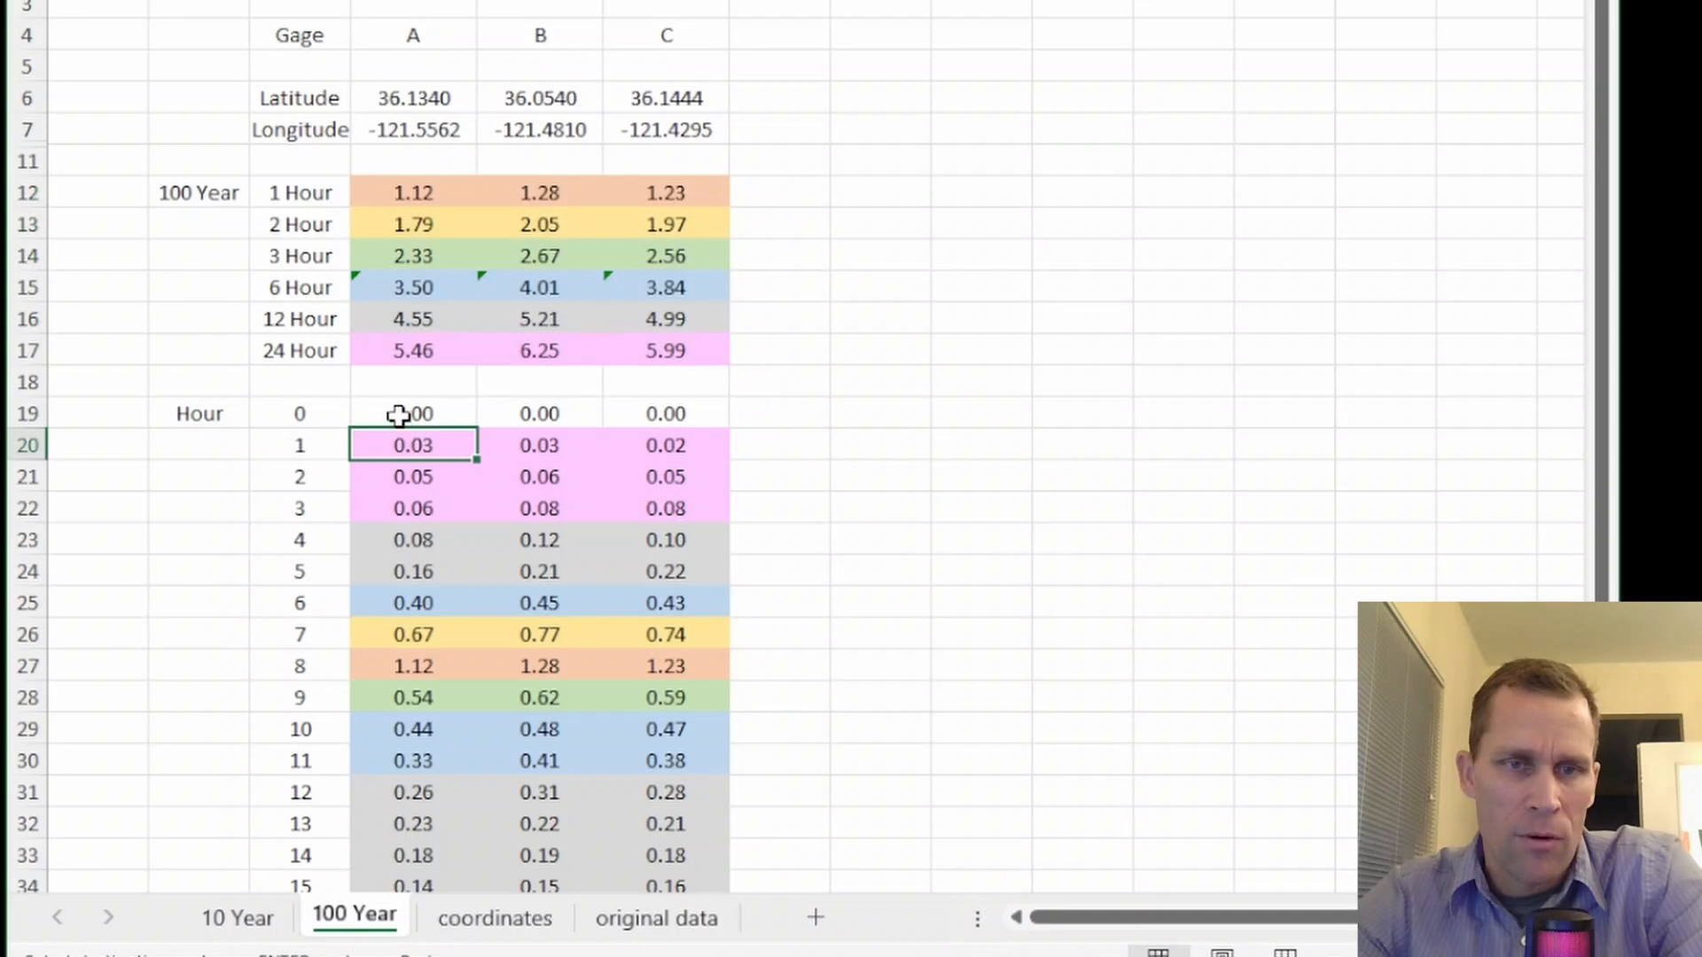
{"action": "left_click_drag", "start_coordinate": [395, 410], "coordinate": [407, 820]}
{"action": "key", "text": "ctrl+c"}
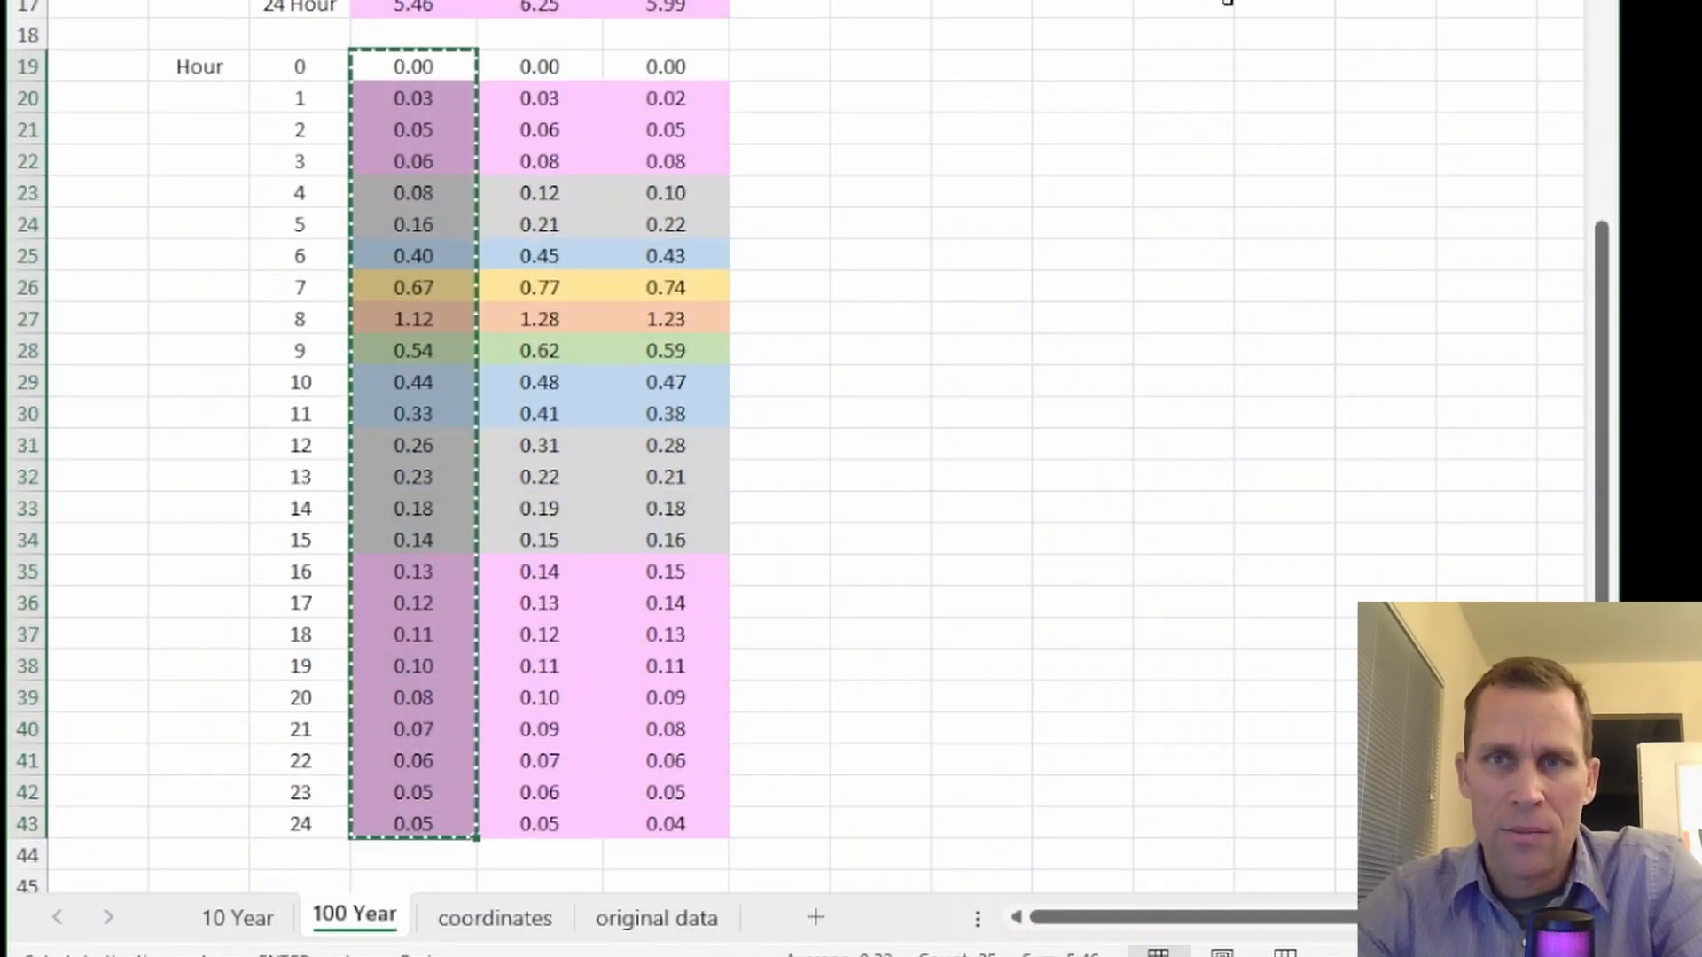
Back in HEC-DSSVue, replace ordinates 1 to 25 of GAGE A - 100YEAR with the copied values, save the record and close the table
{"action": "key", "text": "alt+Tab"}
{"action": "left_click", "coordinate": [679, 171]}
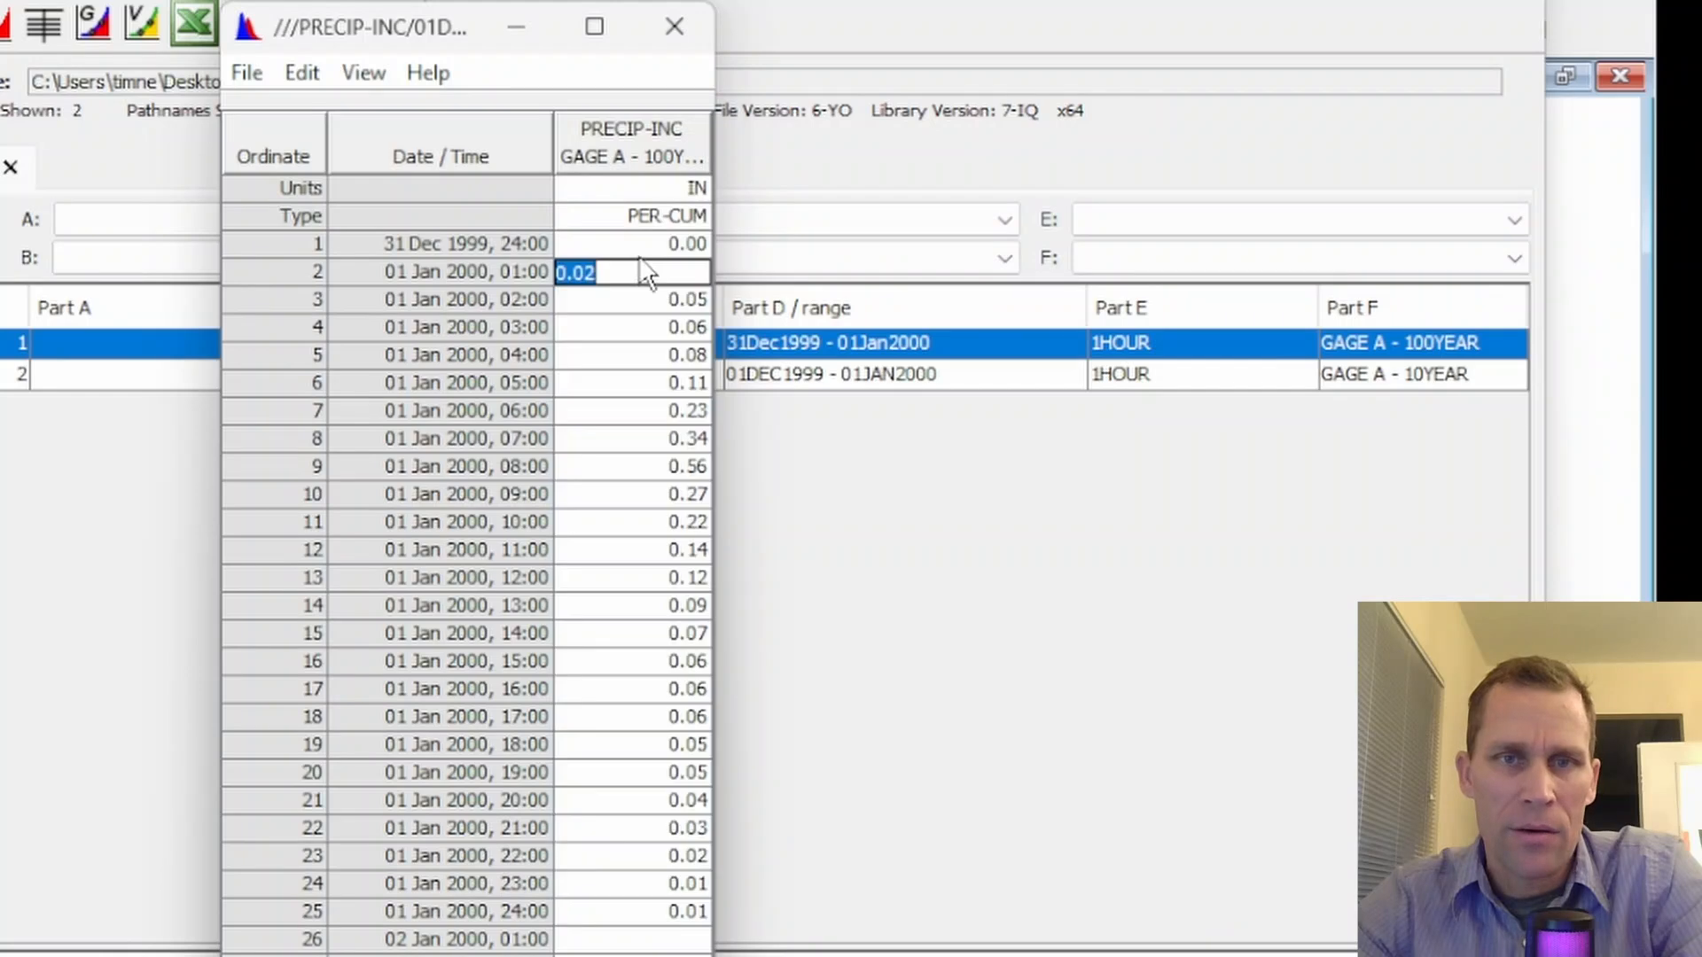
{"action": "left_click_drag", "start_coordinate": [673, 145], "coordinate": [642, 745]}
{"action": "left_click_drag", "start_coordinate": [614, 873], "coordinate": [613, 905]}
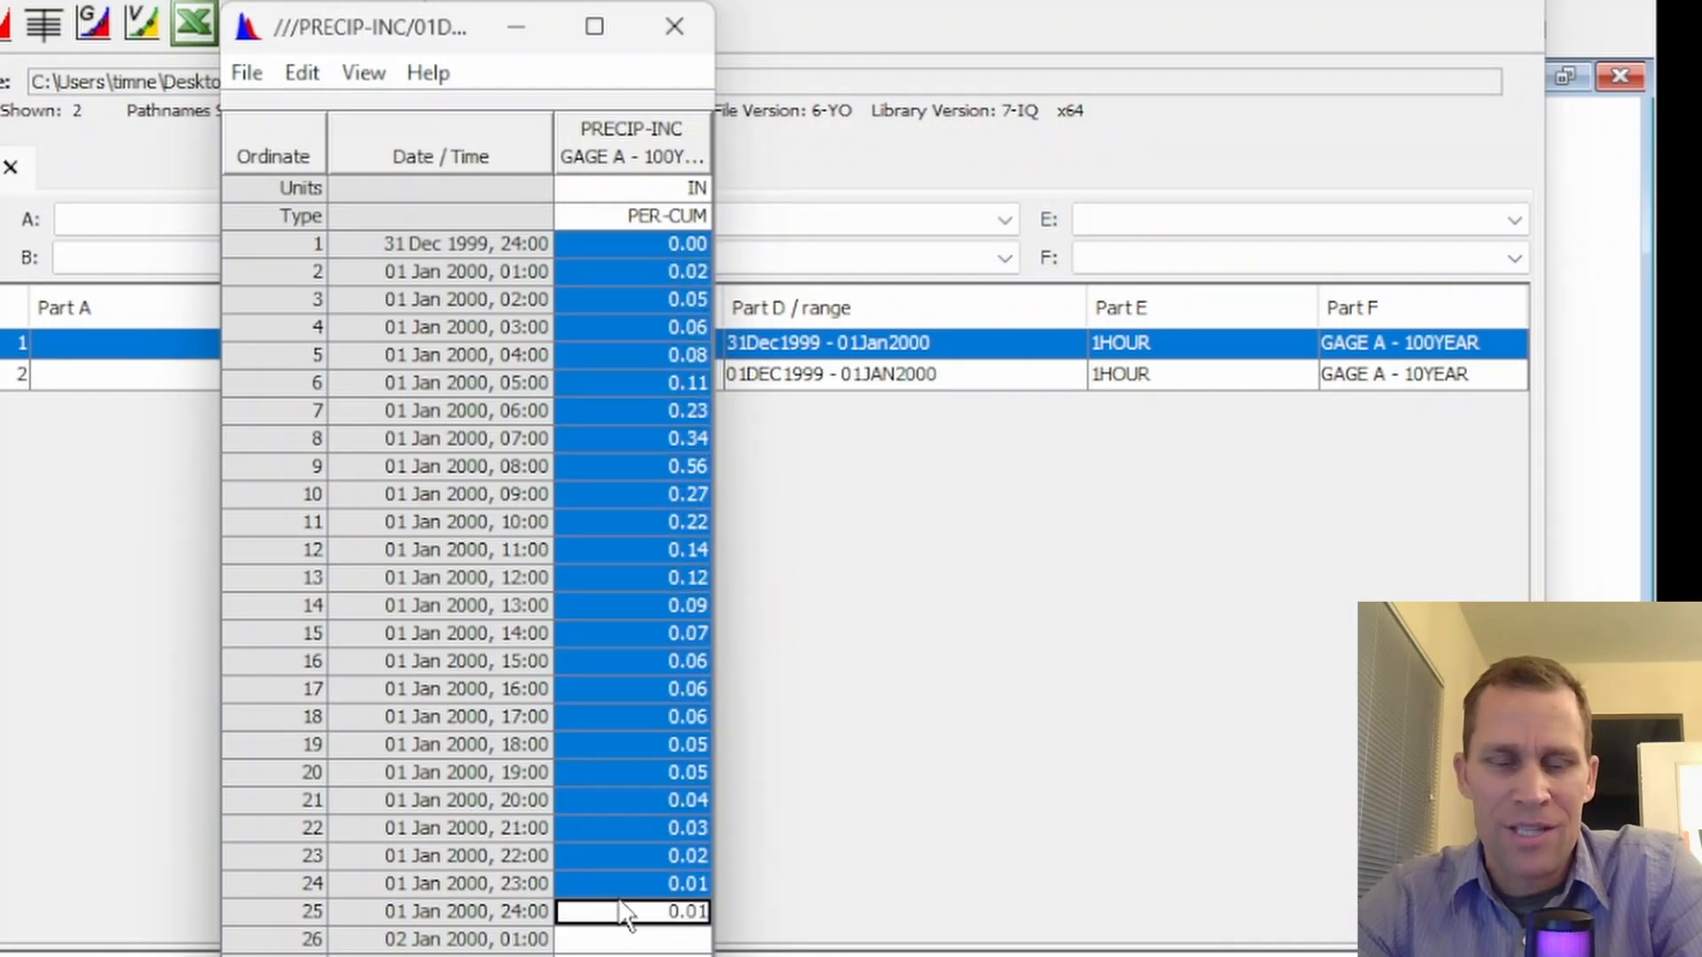
{"action": "key", "text": "ctrl+v"}
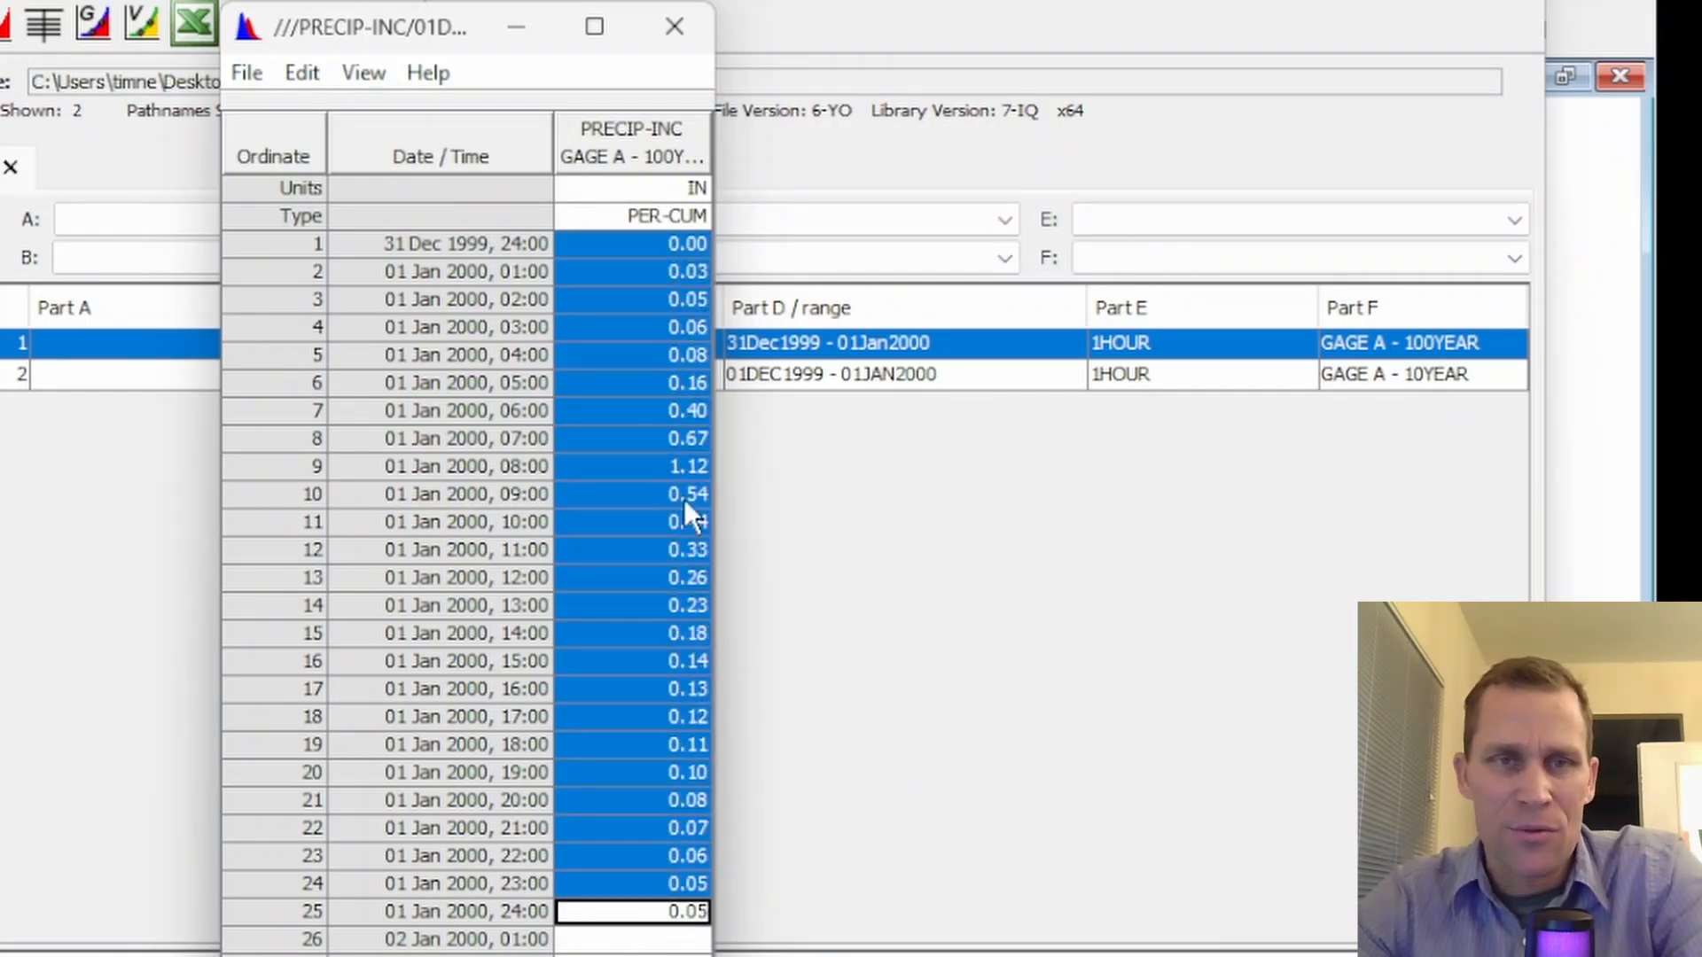
{"action": "left_click", "coordinate": [248, 62]}
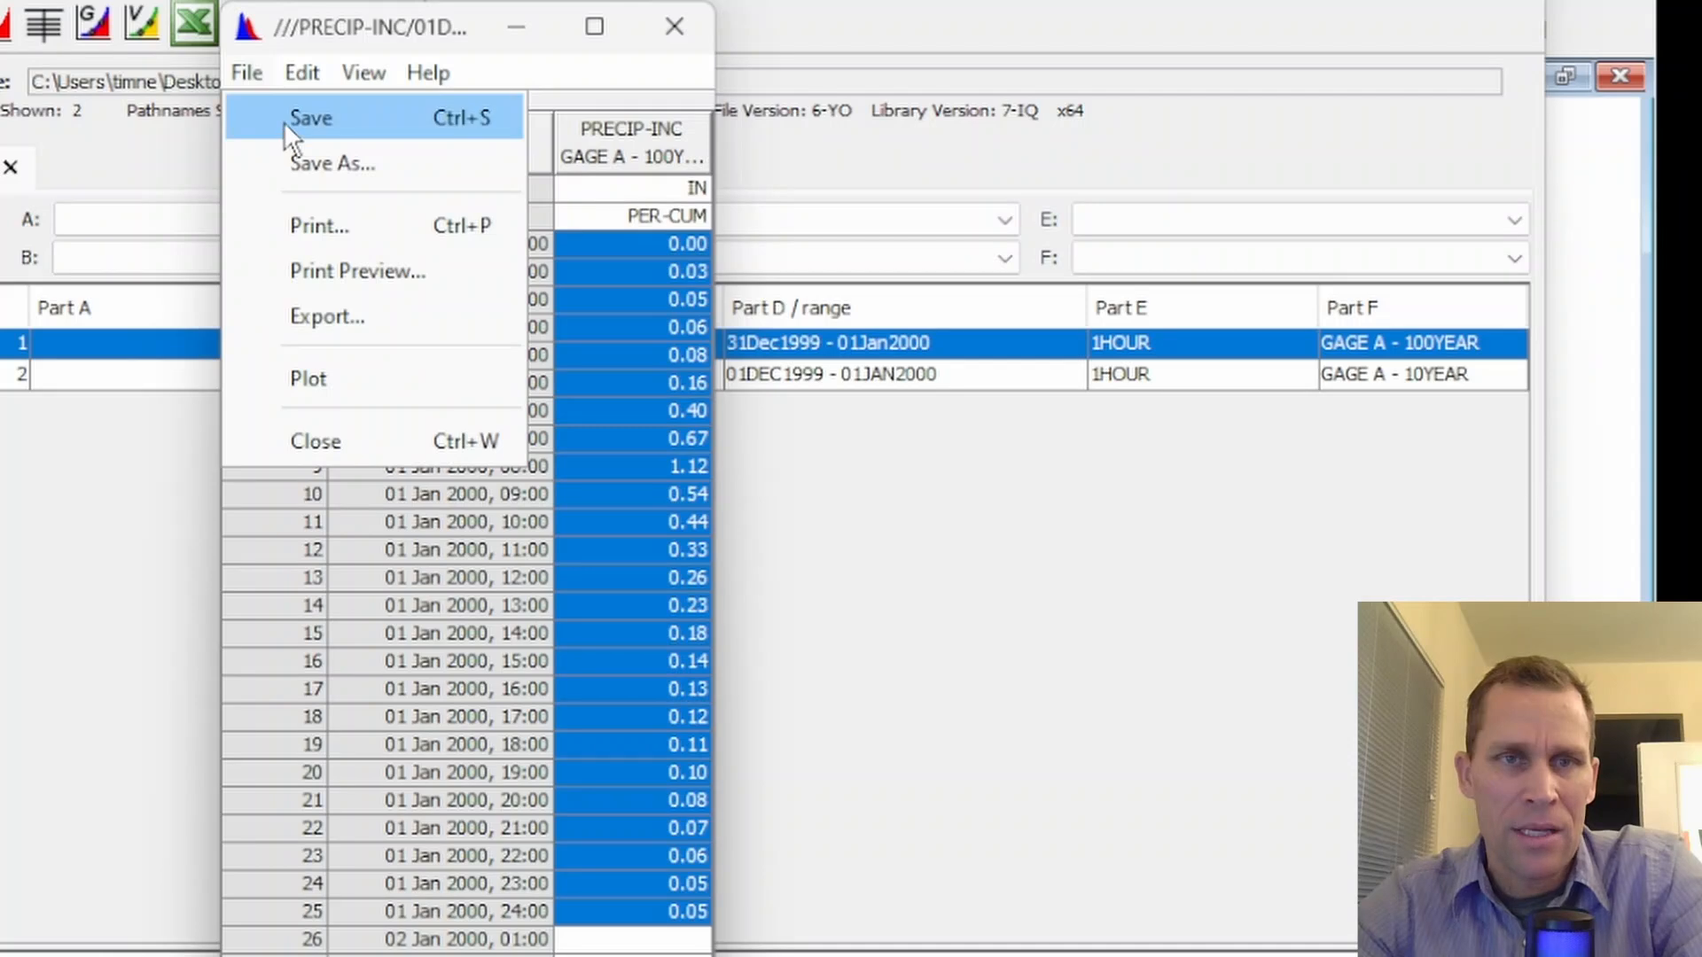
{"action": "left_click", "coordinate": [283, 121]}
{"action": "left_click", "coordinate": [736, 638]}
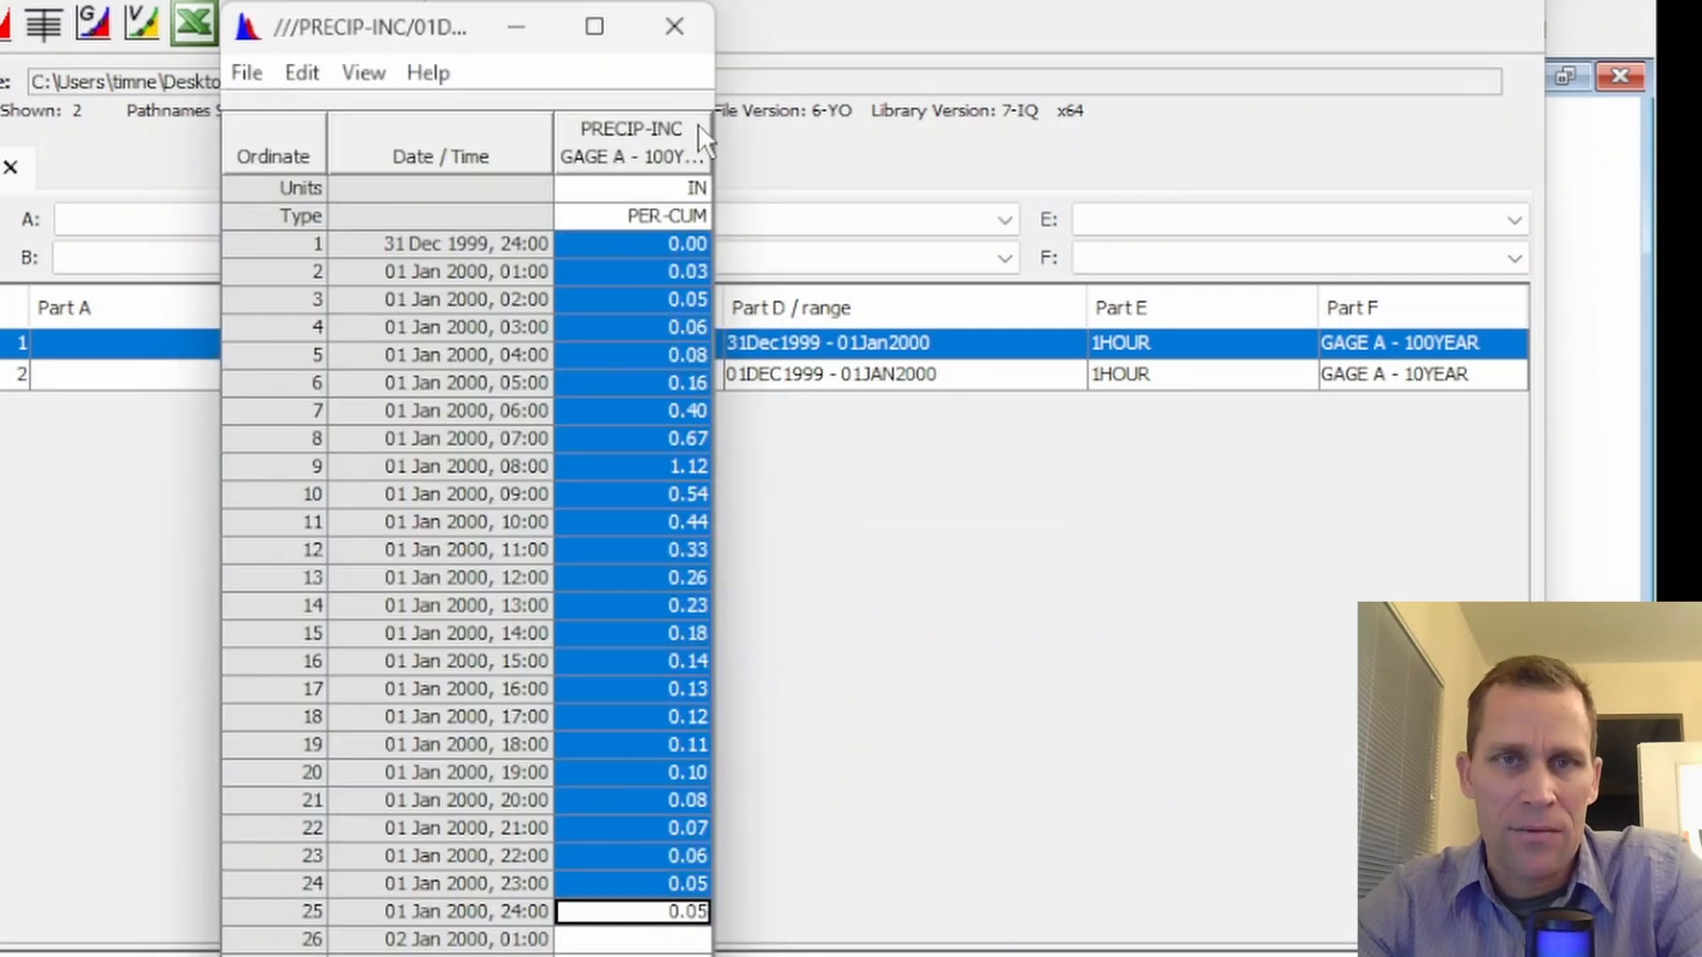
{"action": "left_click", "coordinate": [673, 27]}
Plot the GAGE A 100YEAR and 10YEAR records together and highlight each curve in turn to compare the hyetographs
{"action": "left_click", "coordinate": [638, 377], "text": "shift"}
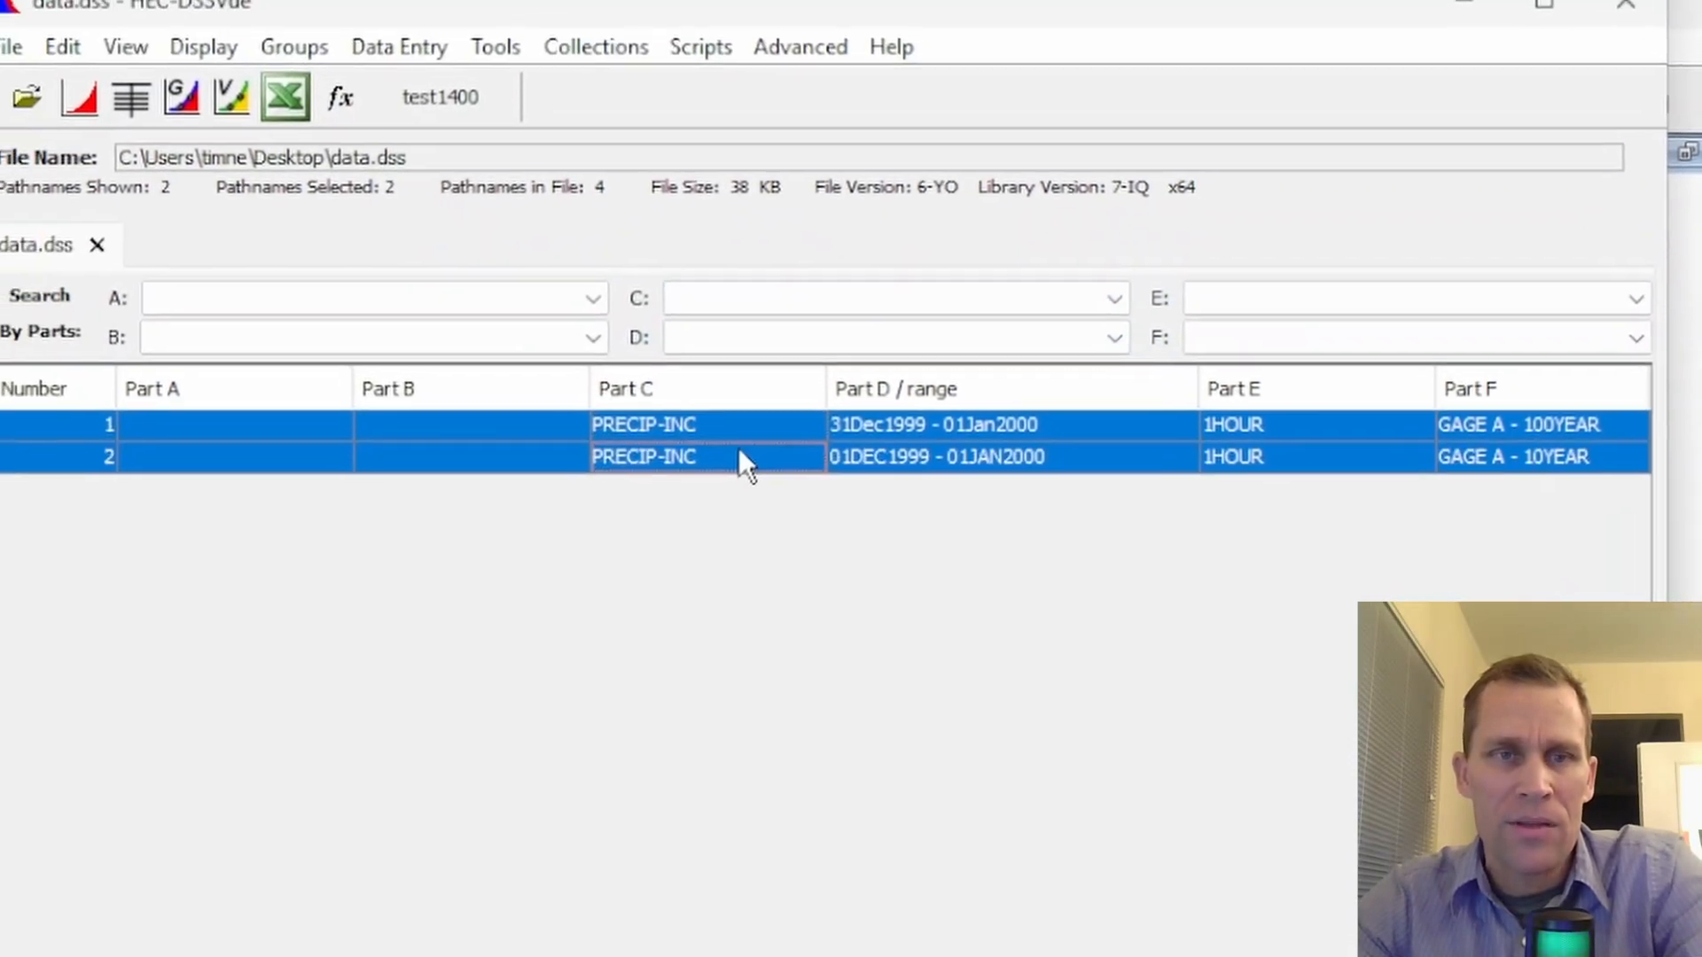
{"action": "left_click", "coordinate": [115, 130]}
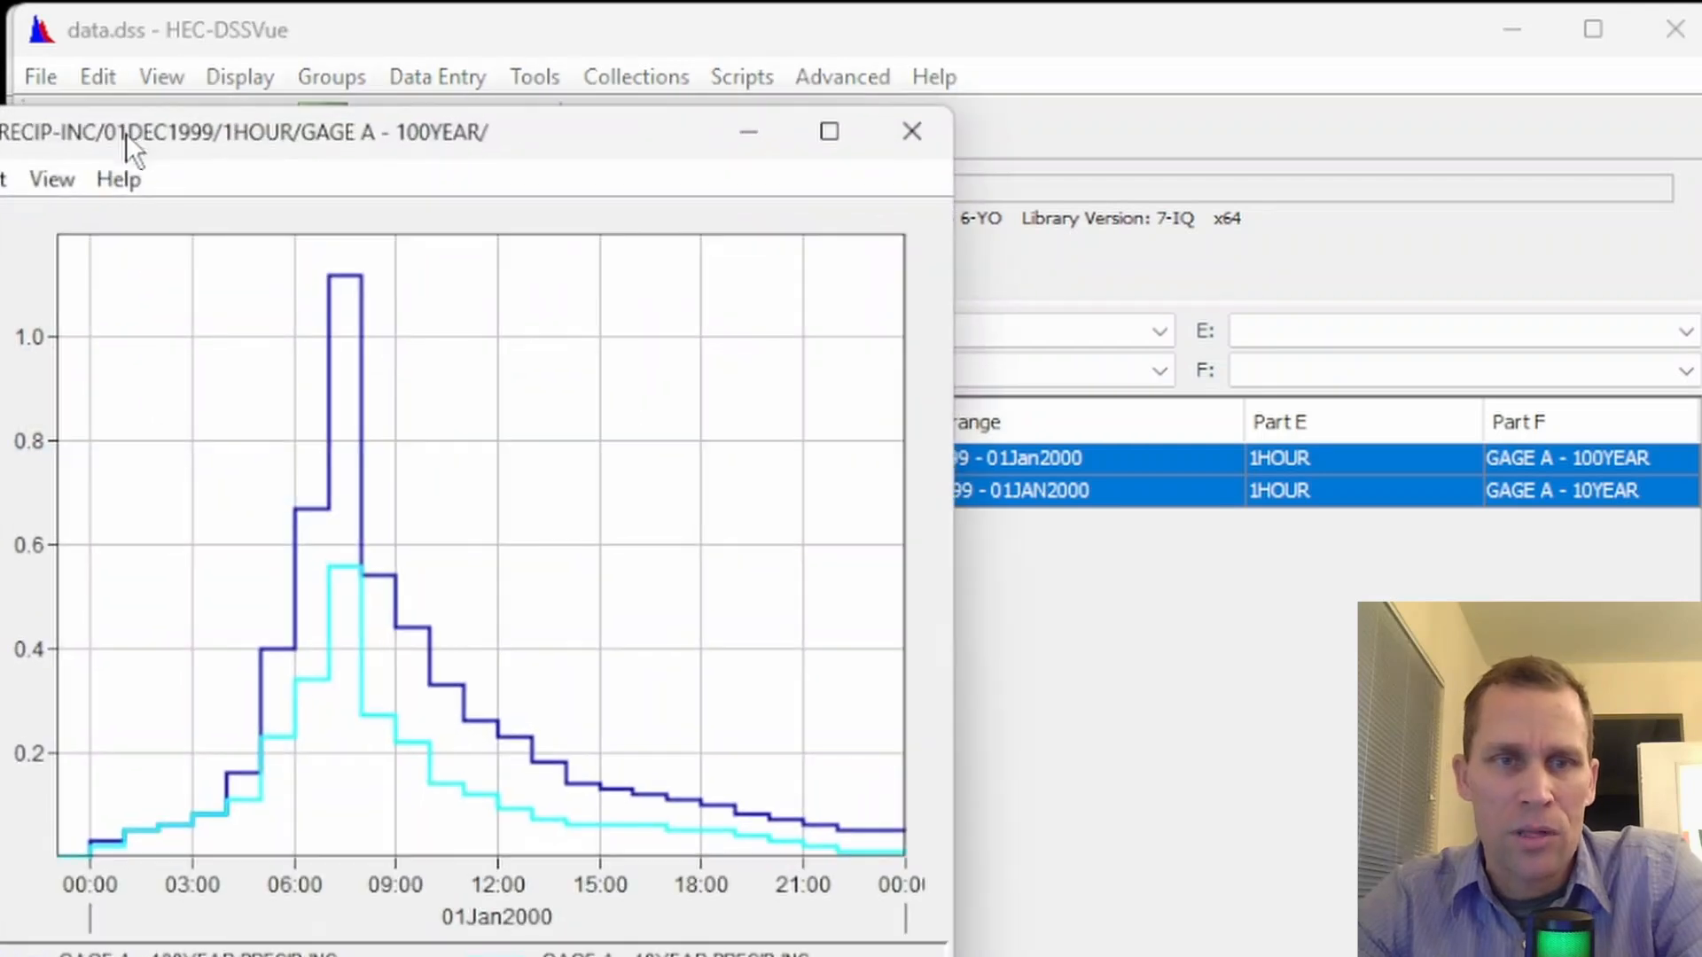
{"action": "left_click_drag", "start_coordinate": [498, 131], "coordinate": [640, 133]}
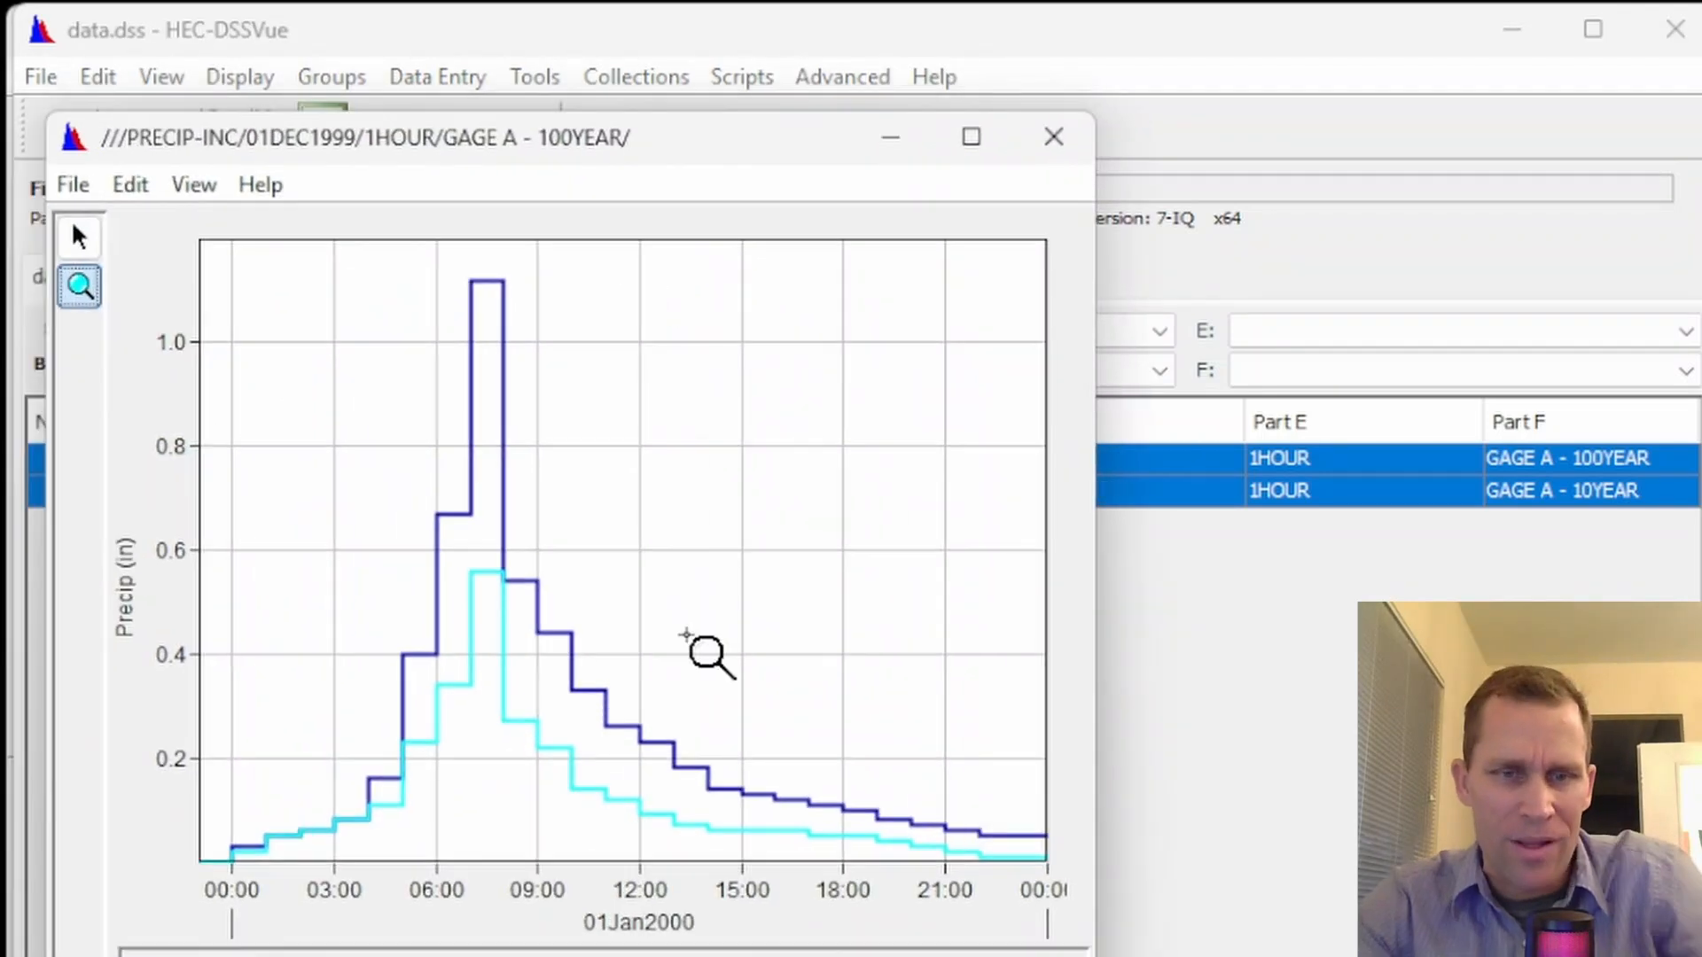
{"action": "left_click", "coordinate": [781, 954]}
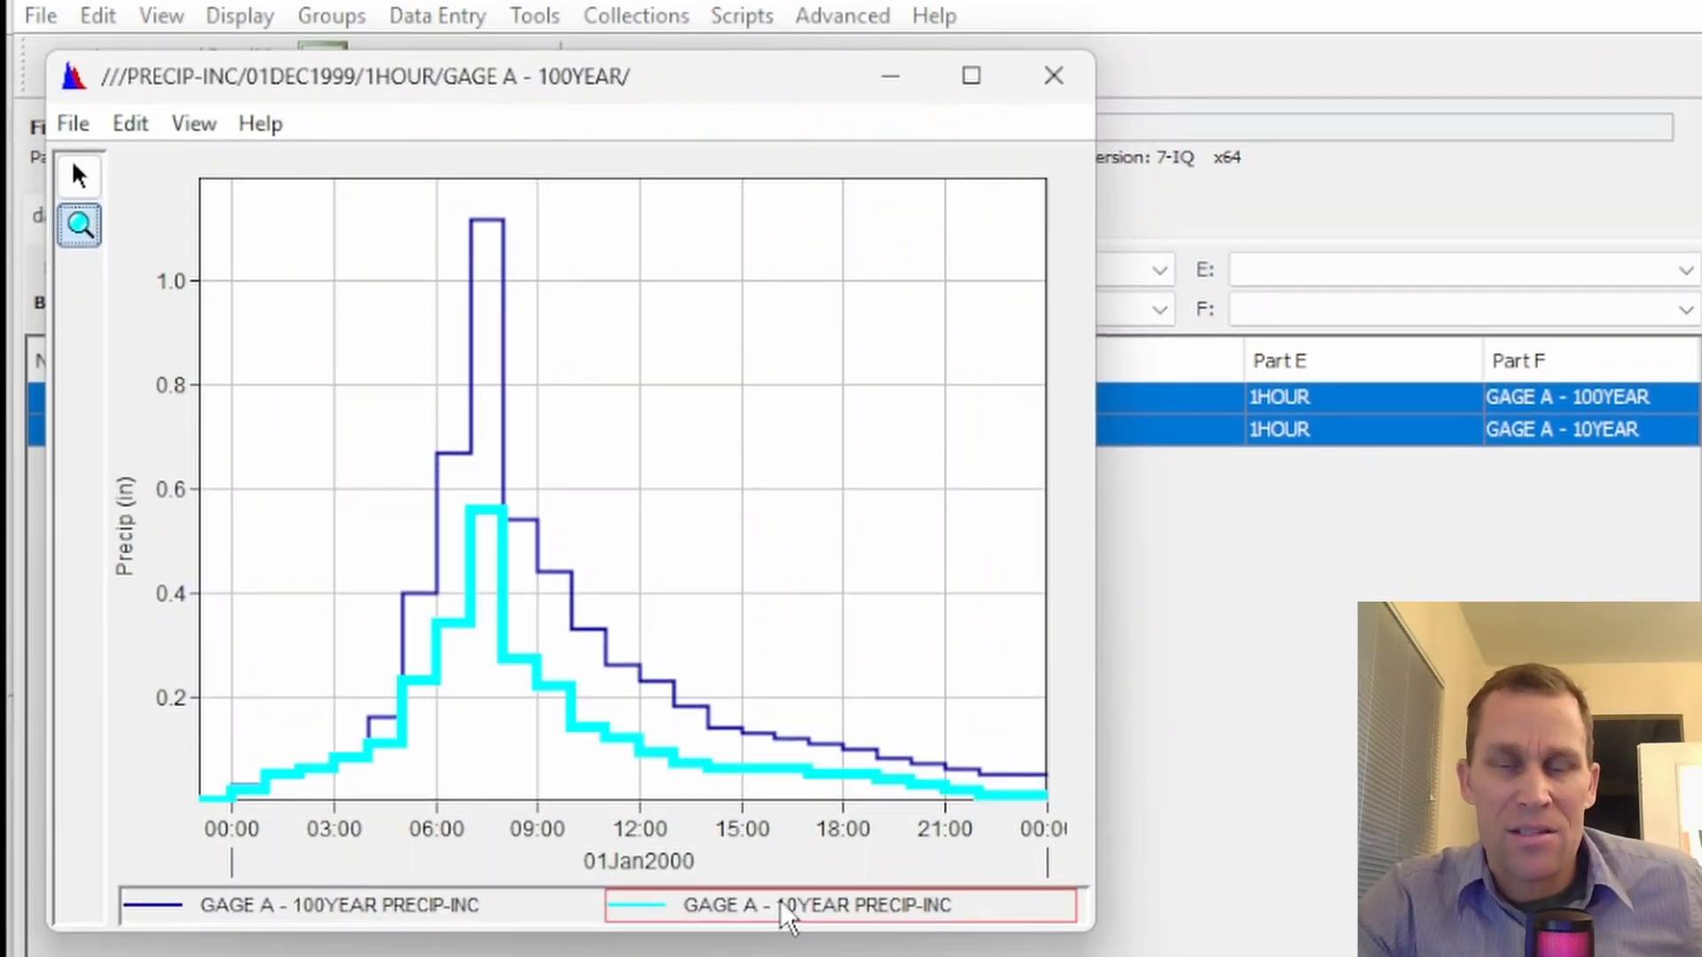
{"action": "left_click", "coordinate": [348, 922]}
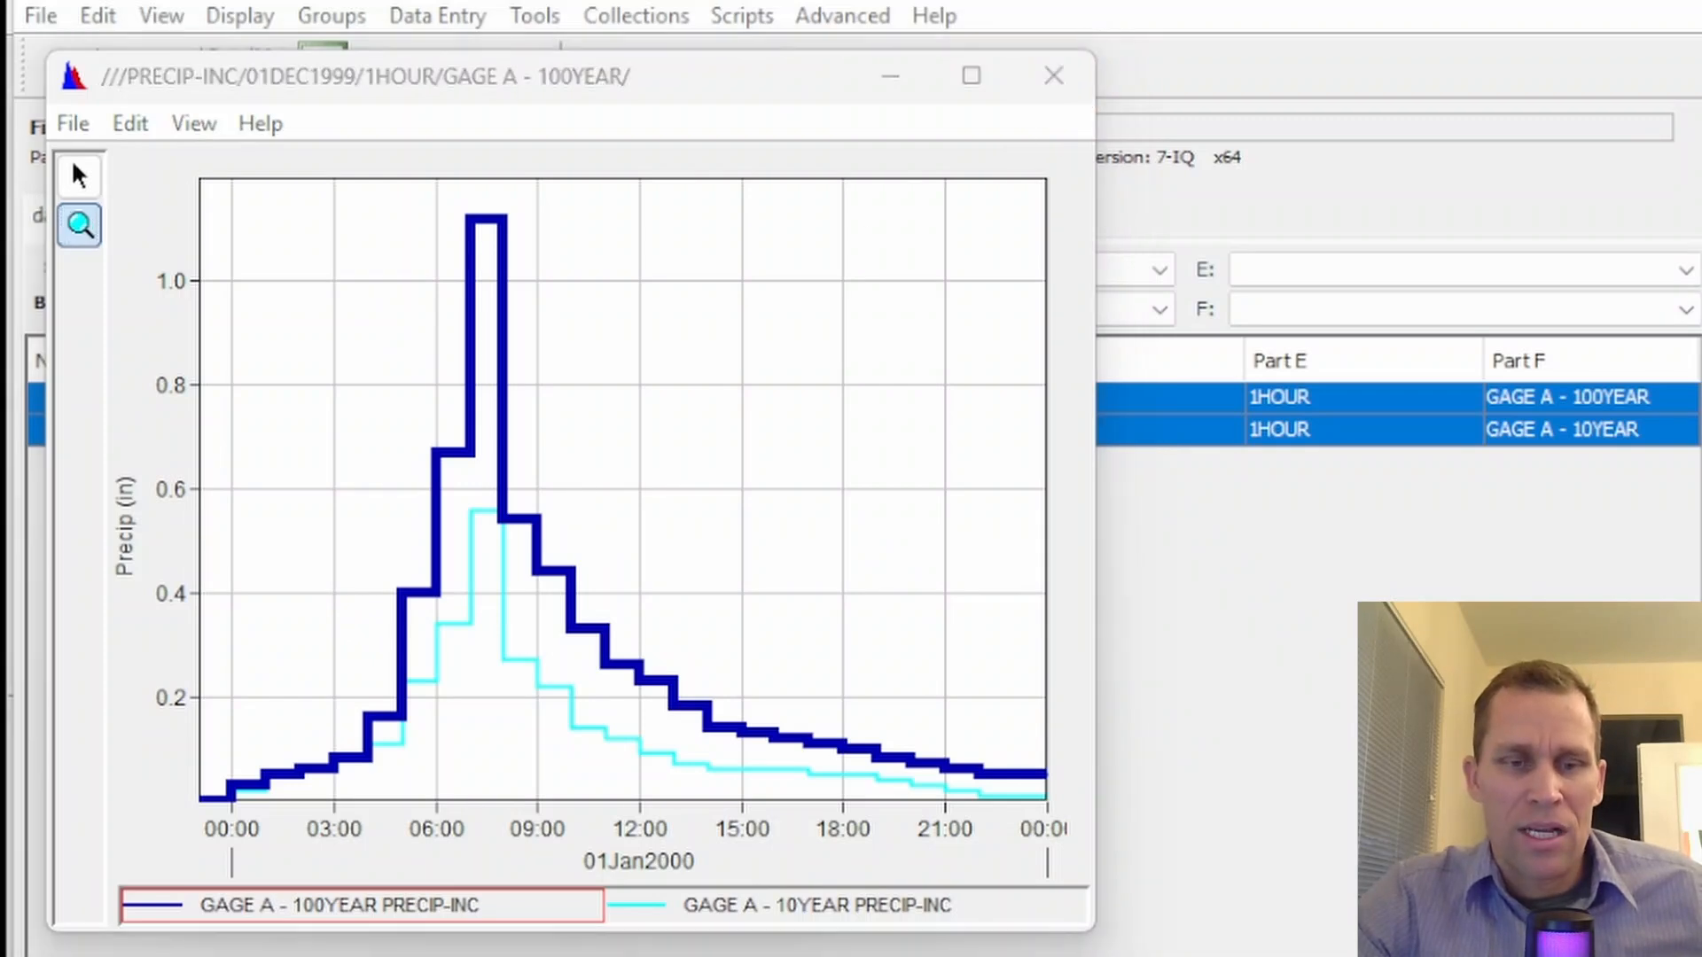
In the Excel workbook's 10 Year sheet, examine Gage A's rainfall depths by duration, starting from 1 hour, and their formulas
{"action": "key", "text": "alt+Tab"}
{"action": "scroll", "coordinate": [555, 426], "scroll_direction": "up", "scroll_amount": 4}
{"action": "left_click_drag", "start_coordinate": [484, 457], "coordinate": [490, 634]}
{"action": "key", "text": "shift+BackSpace"}
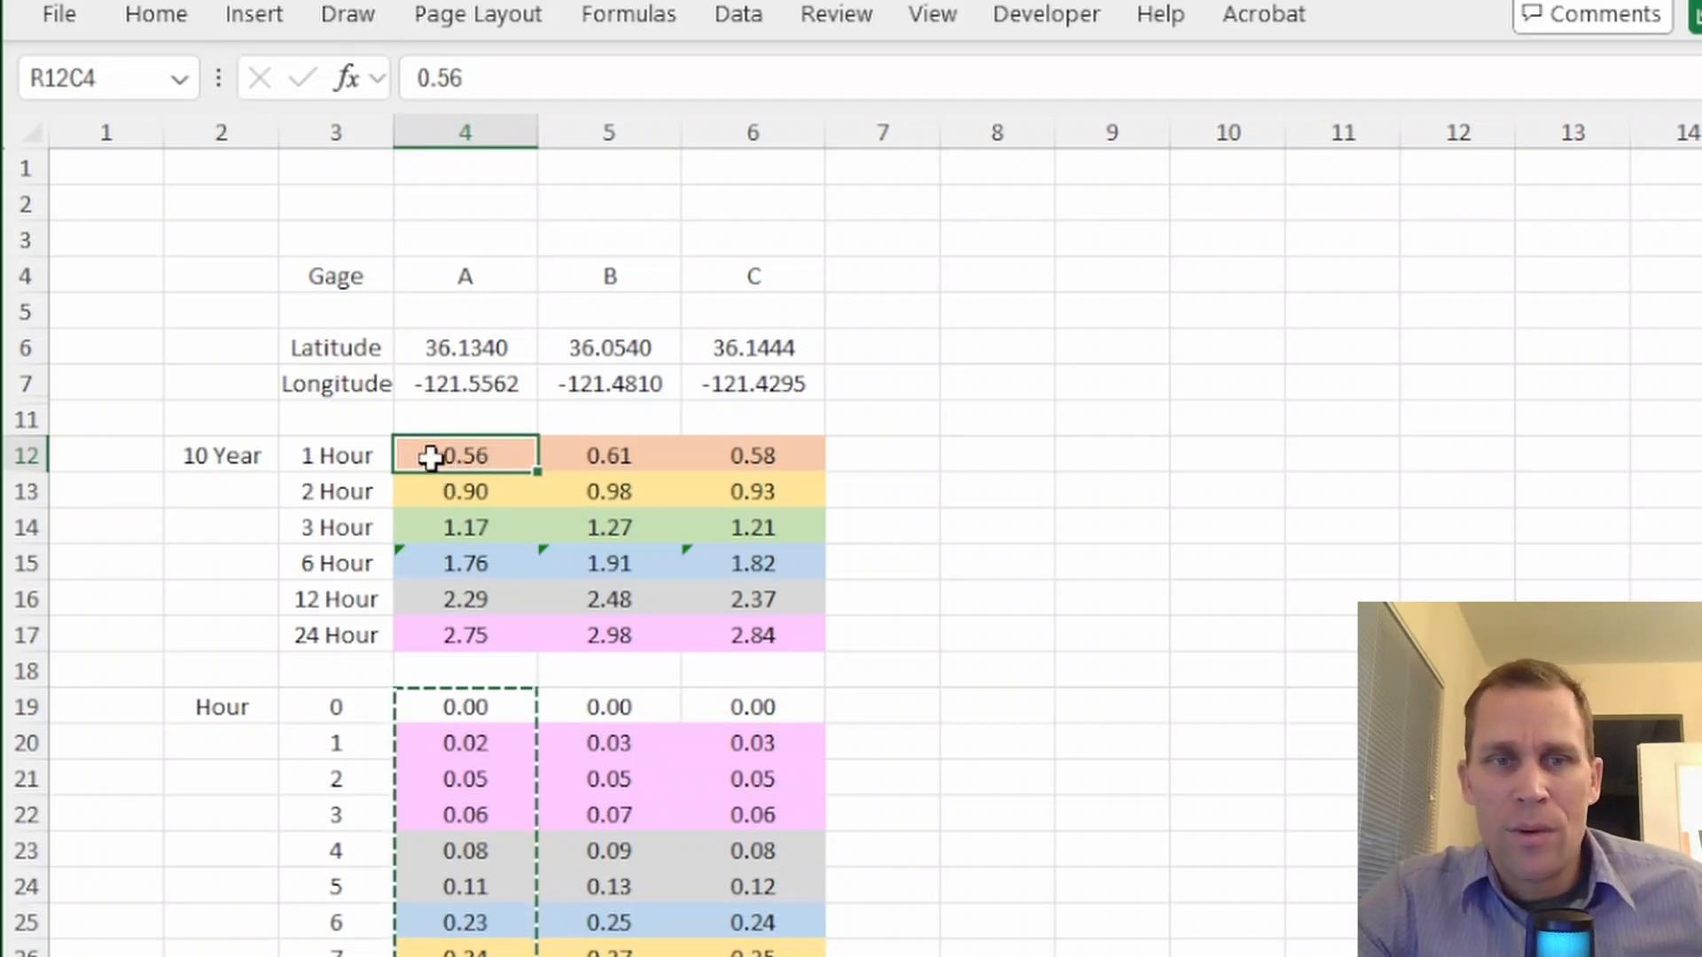
{"action": "left_click_drag", "start_coordinate": [430, 457], "coordinate": [429, 516]}
{"action": "left_click", "coordinate": [429, 489]}
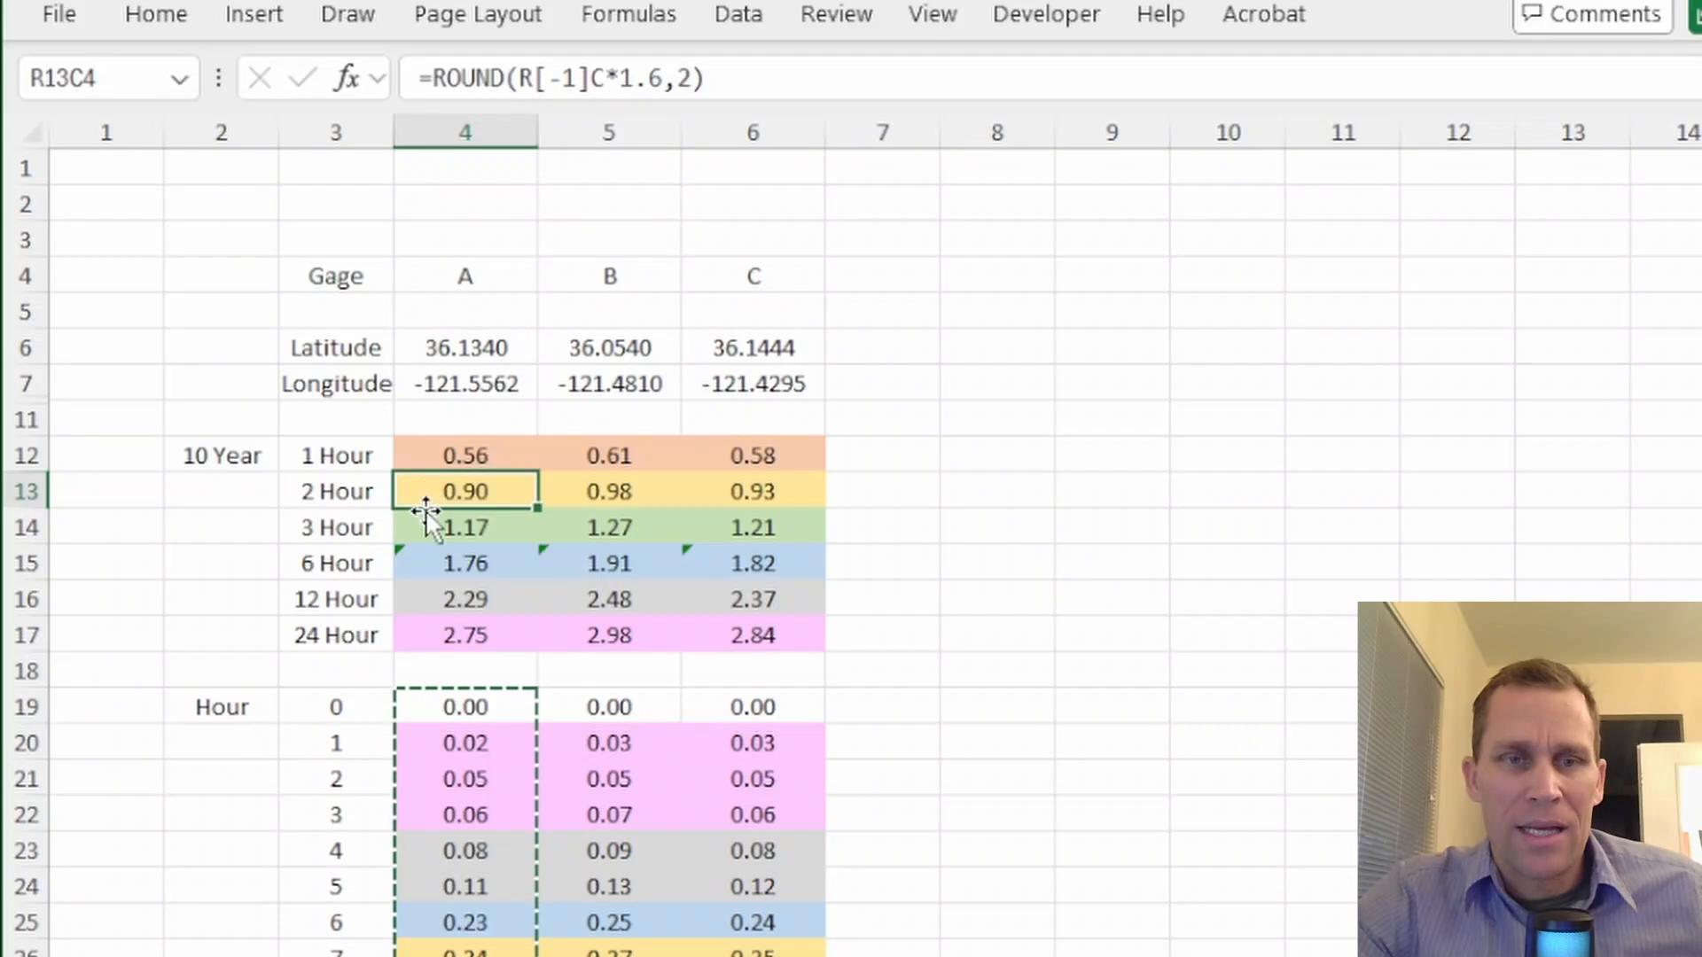
{"action": "left_click", "coordinate": [431, 560]}
{"action": "left_click", "coordinate": [429, 528]}
{"action": "left_click", "coordinate": [433, 554]}
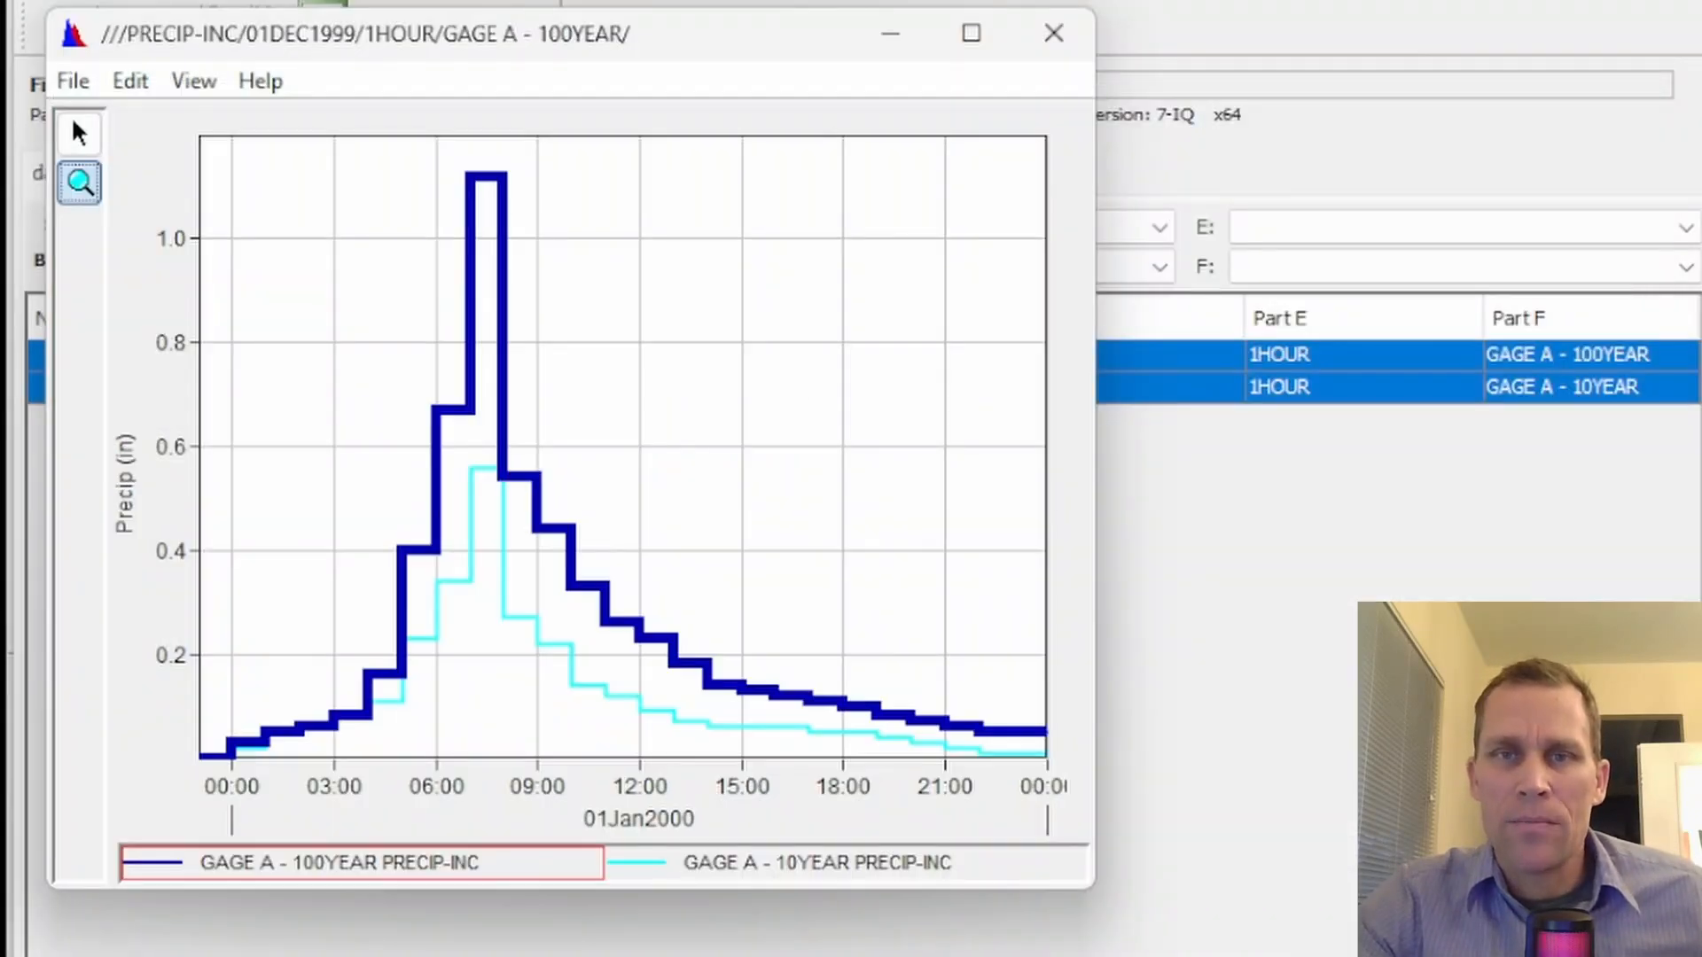
Close the comparison plot and, in HEC-HMS, review the DSS file and pathname selection for Gage A - 10 Year, closing both dialogs
{"action": "left_click", "coordinate": [1054, 33]}
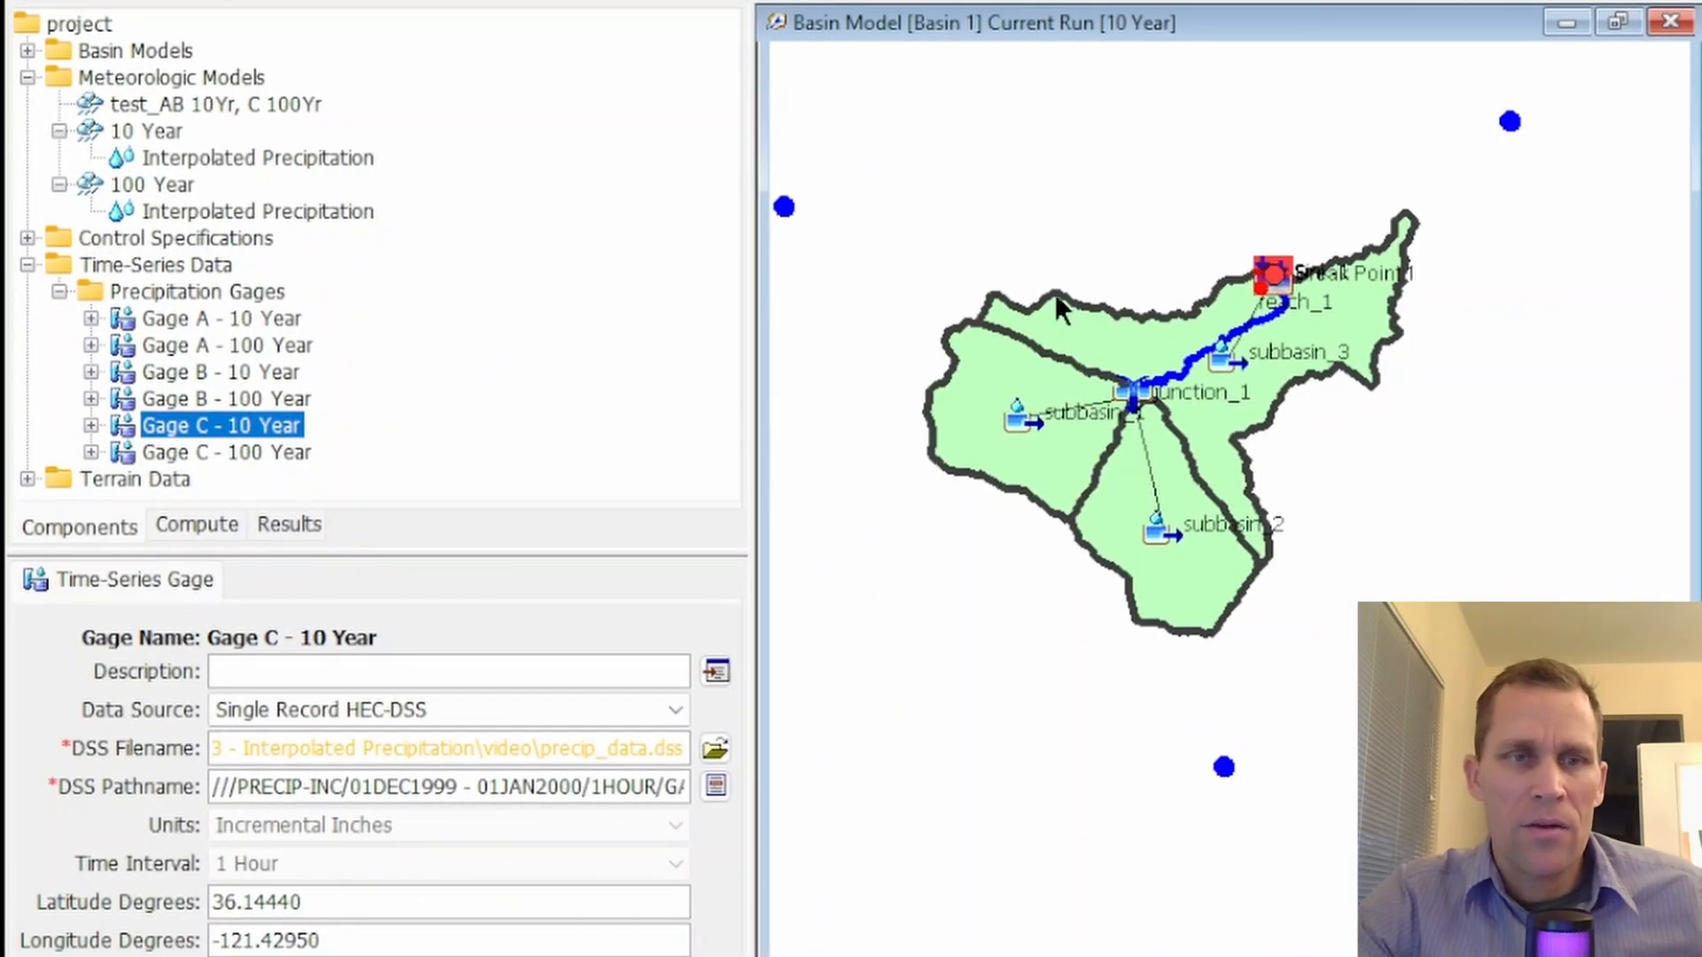
{"action": "left_click", "coordinate": [188, 322]}
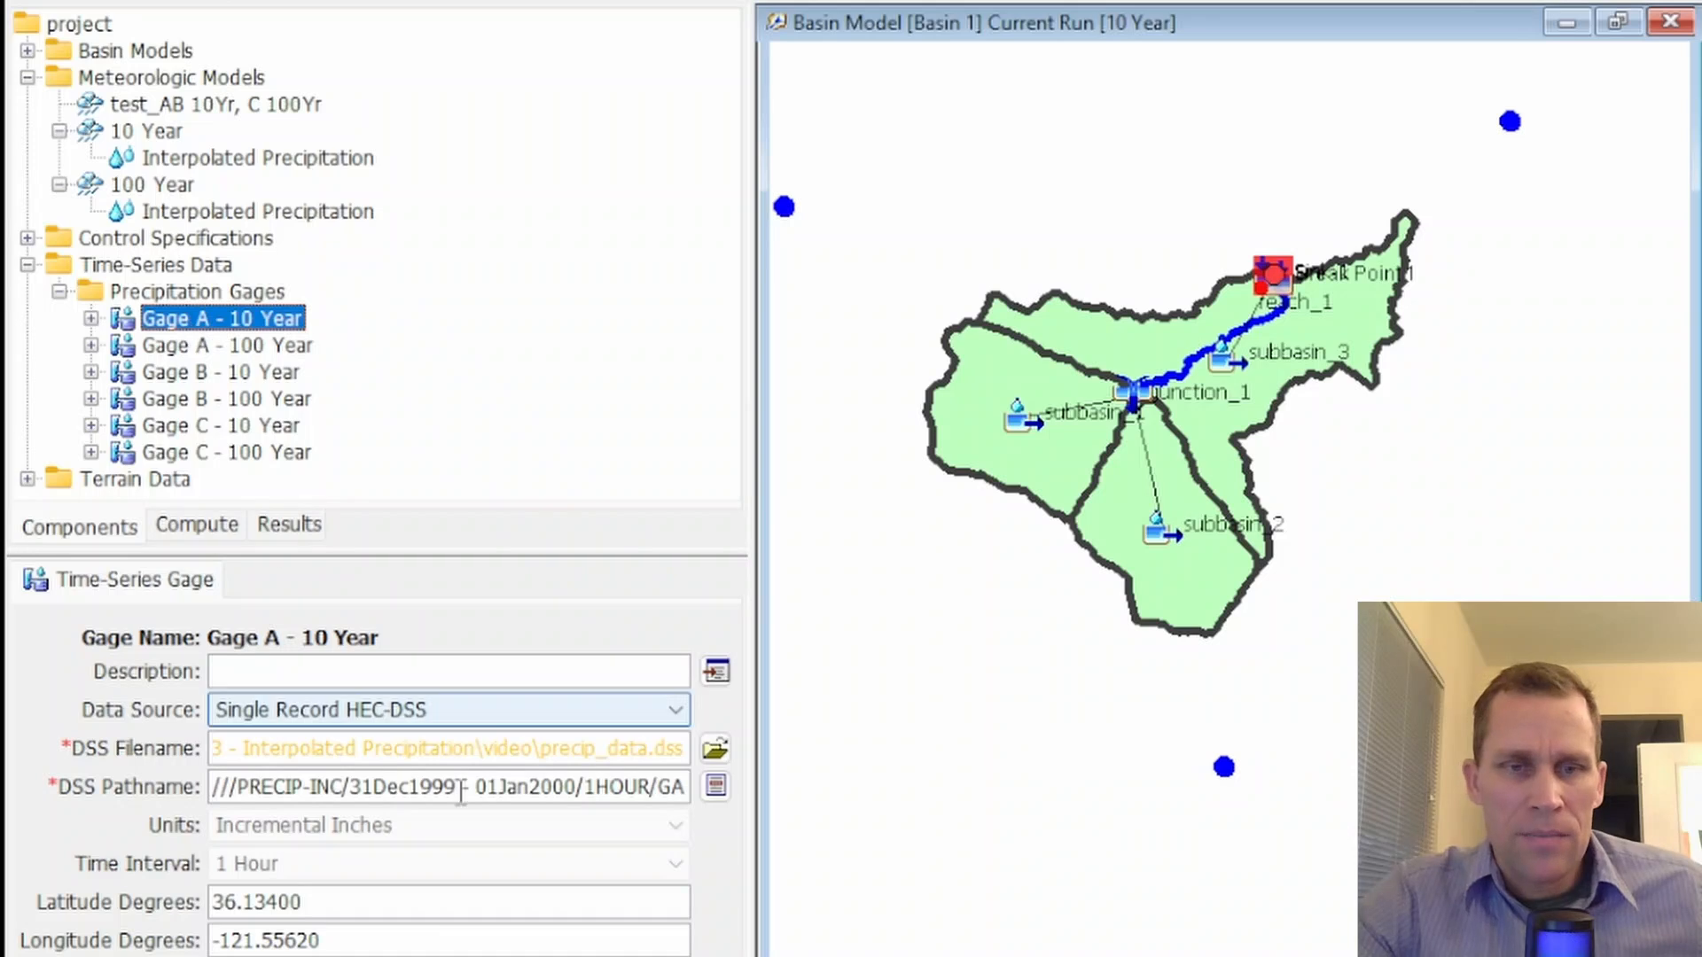
{"action": "left_click", "coordinate": [713, 749]}
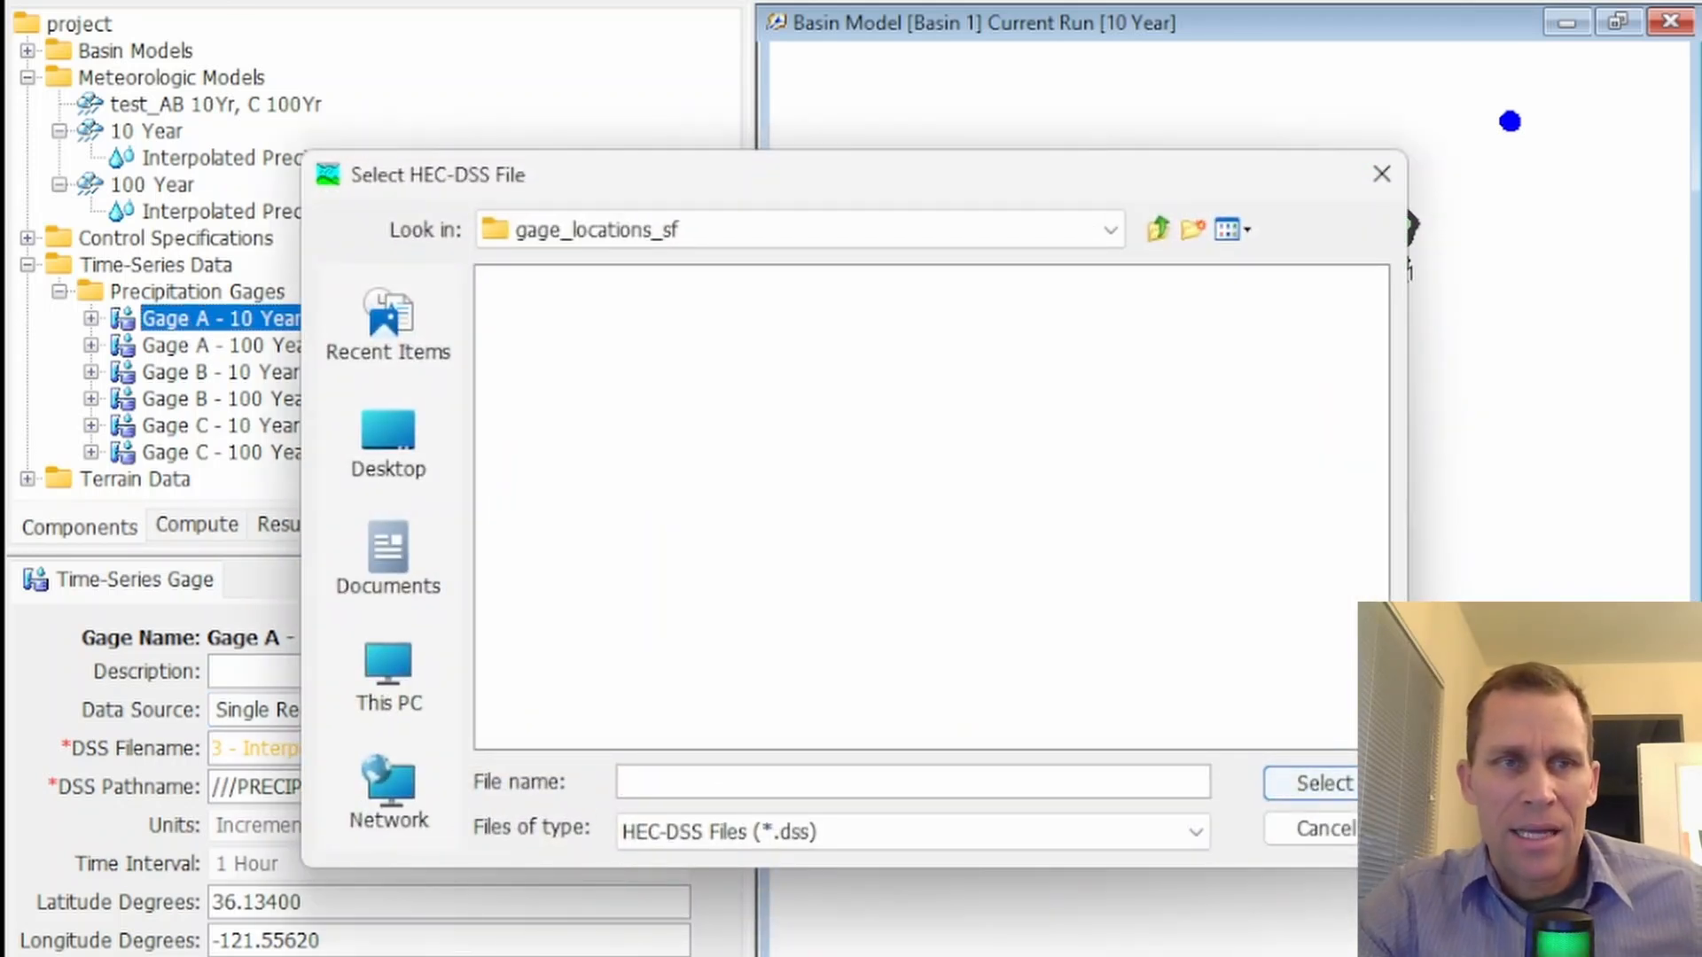
{"action": "key", "text": "alt+Tab"}
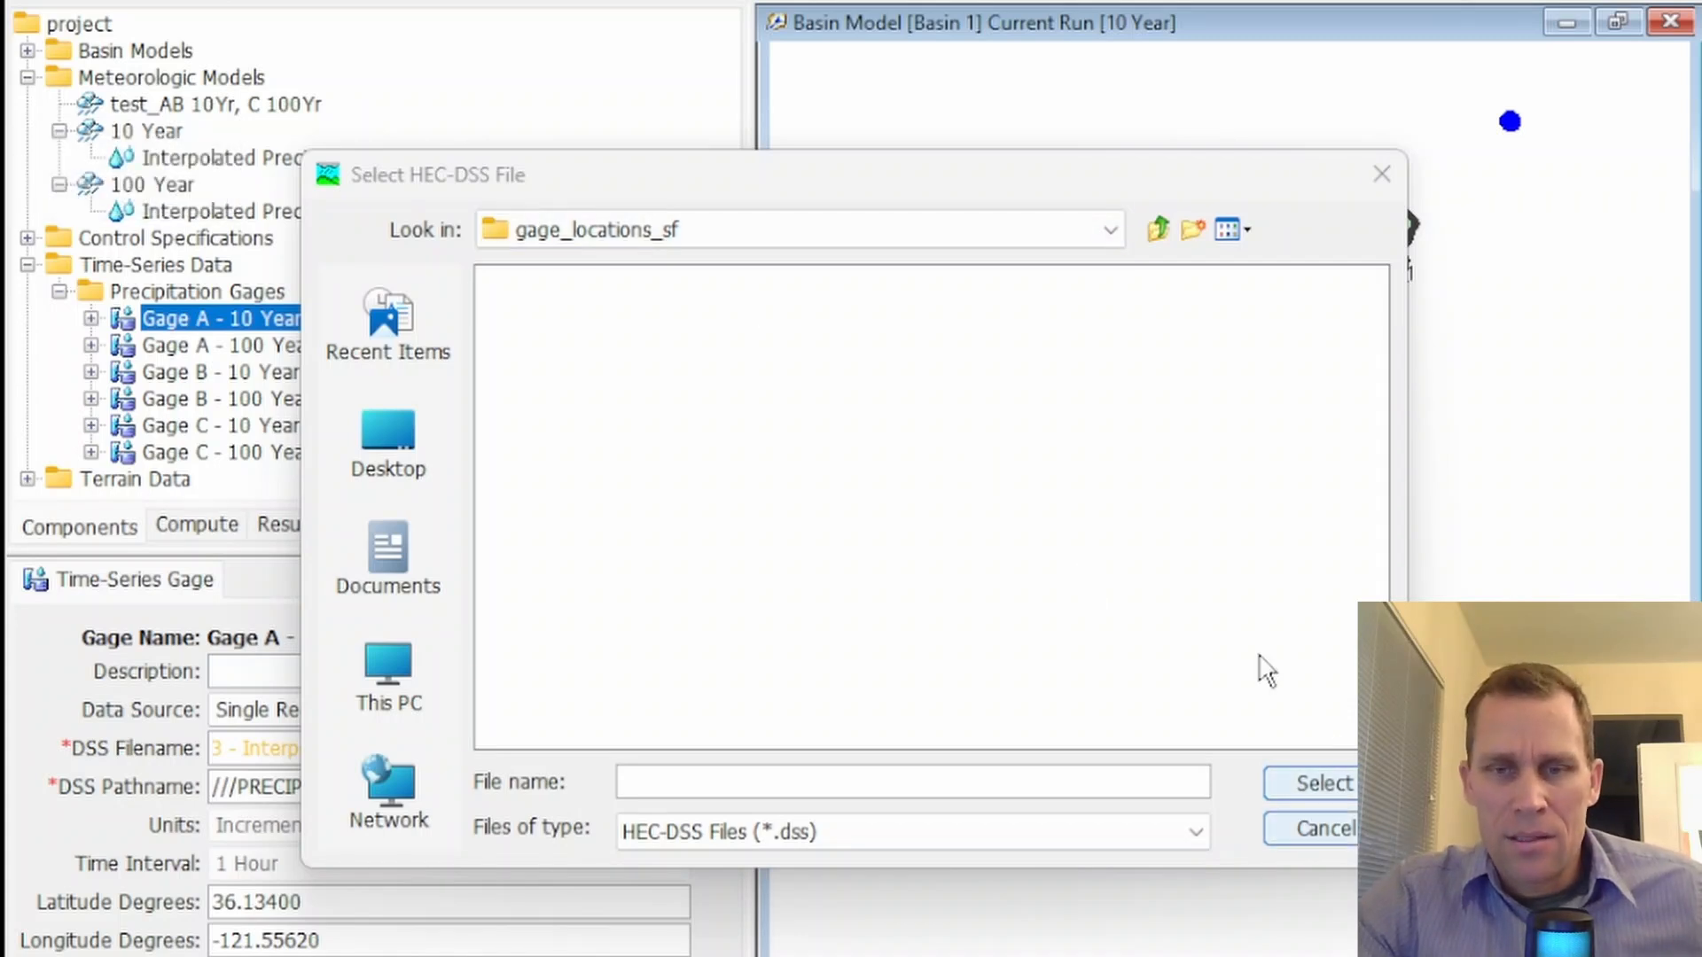
{"action": "left_click", "coordinate": [1381, 175]}
{"action": "left_click", "coordinate": [716, 786]}
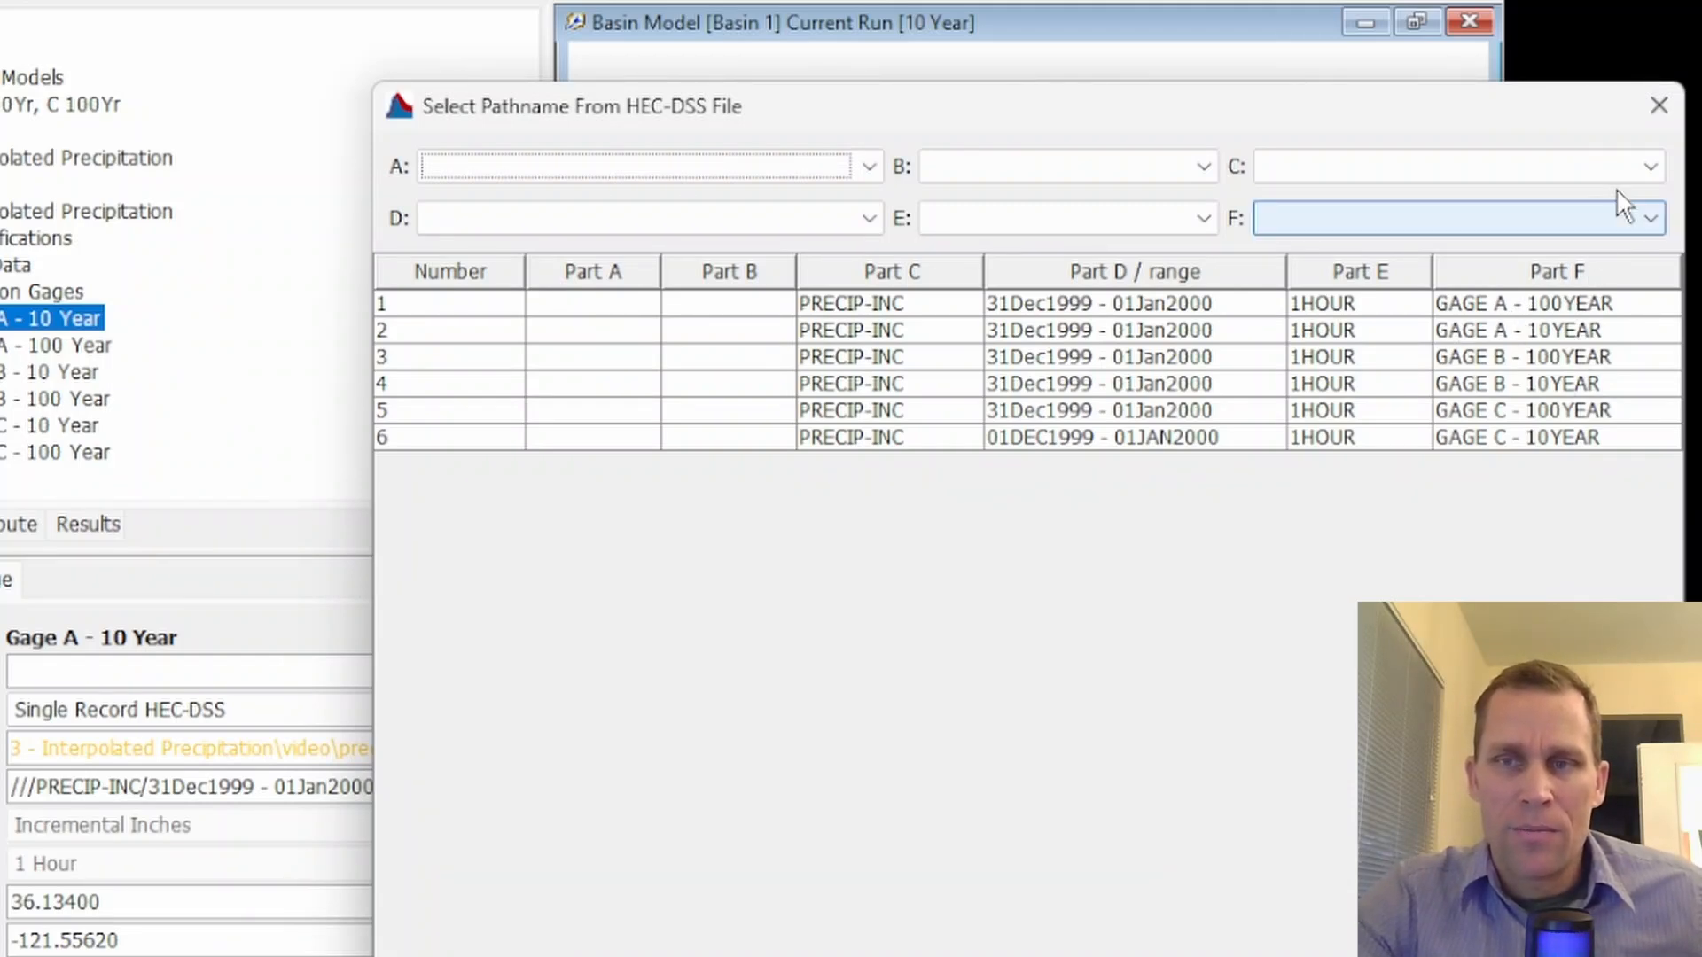
{"action": "left_click", "coordinate": [1658, 106]}
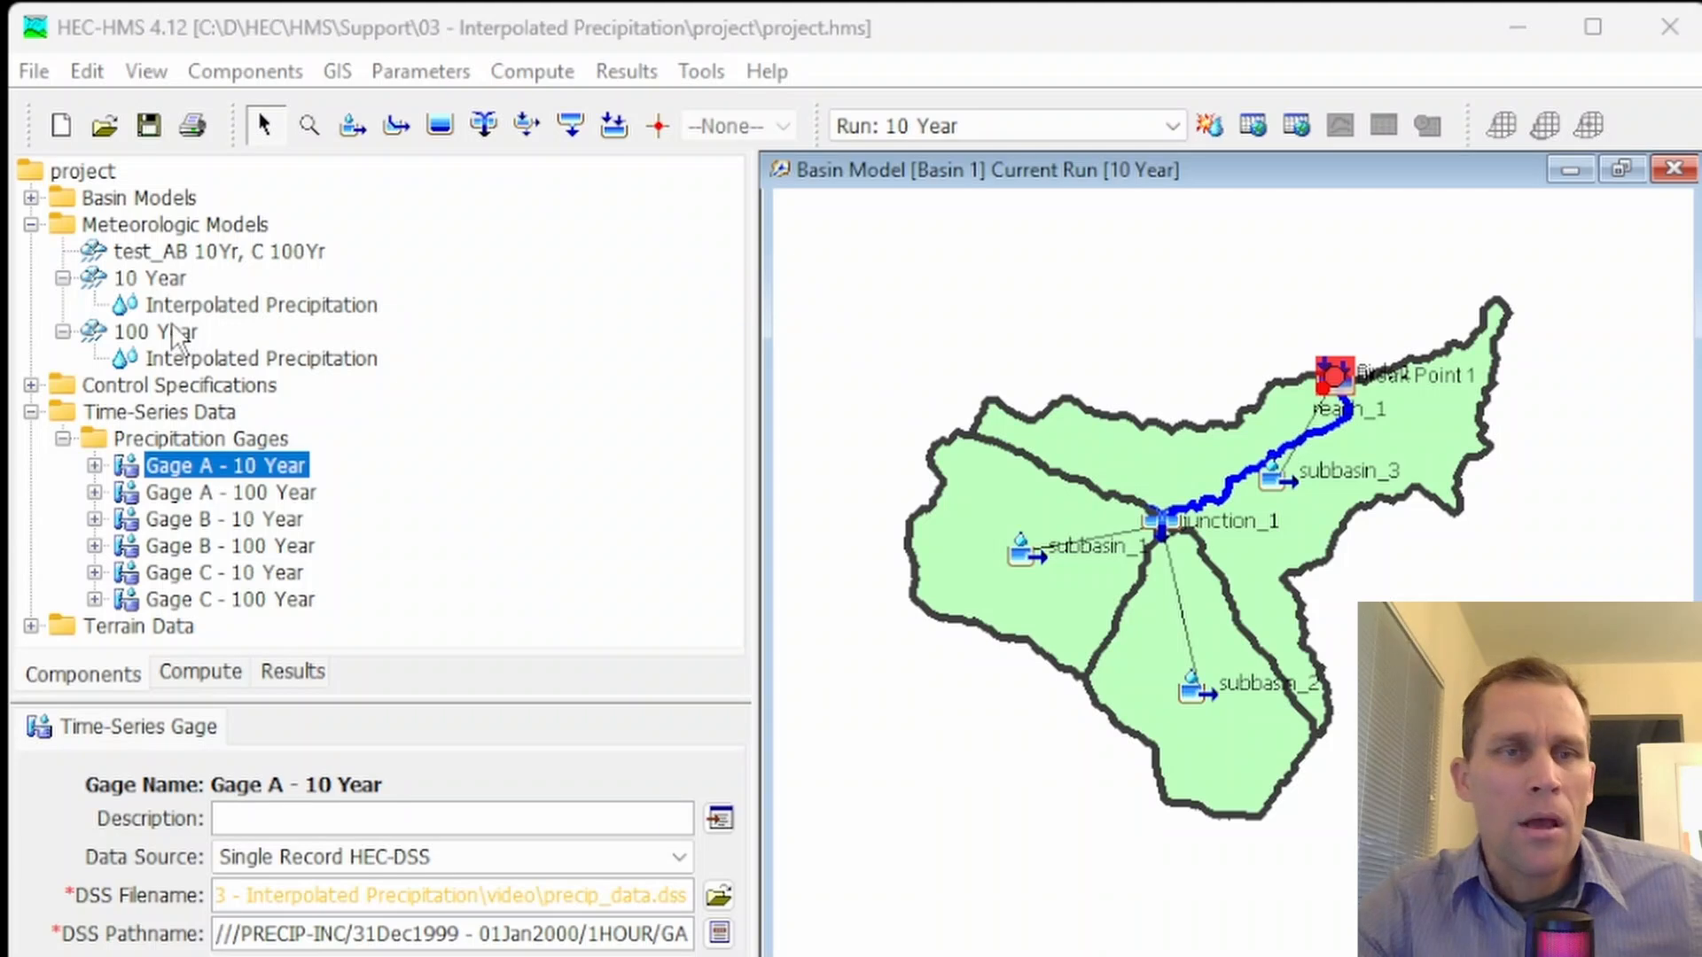
Review the 10 Year meteorologic model's precipitation methods, keeping Interpolated Precipitation, and look at the basin map's subbasins
{"action": "left_click", "coordinate": [171, 281]}
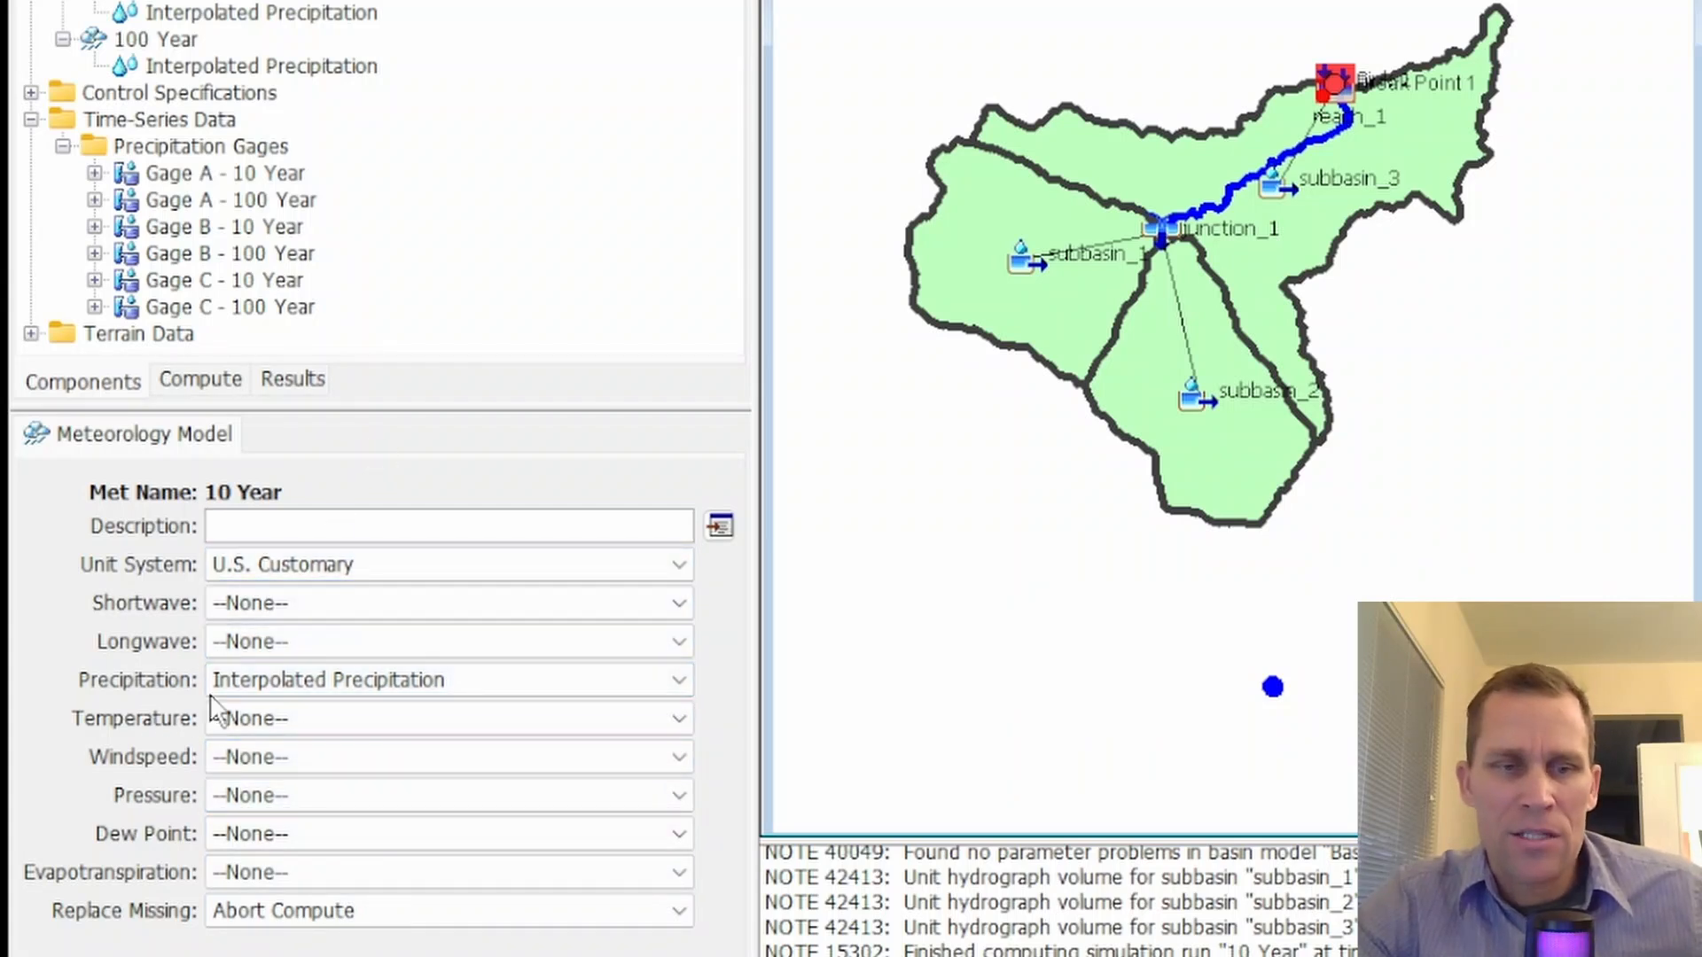
{"action": "left_click", "coordinate": [355, 677]}
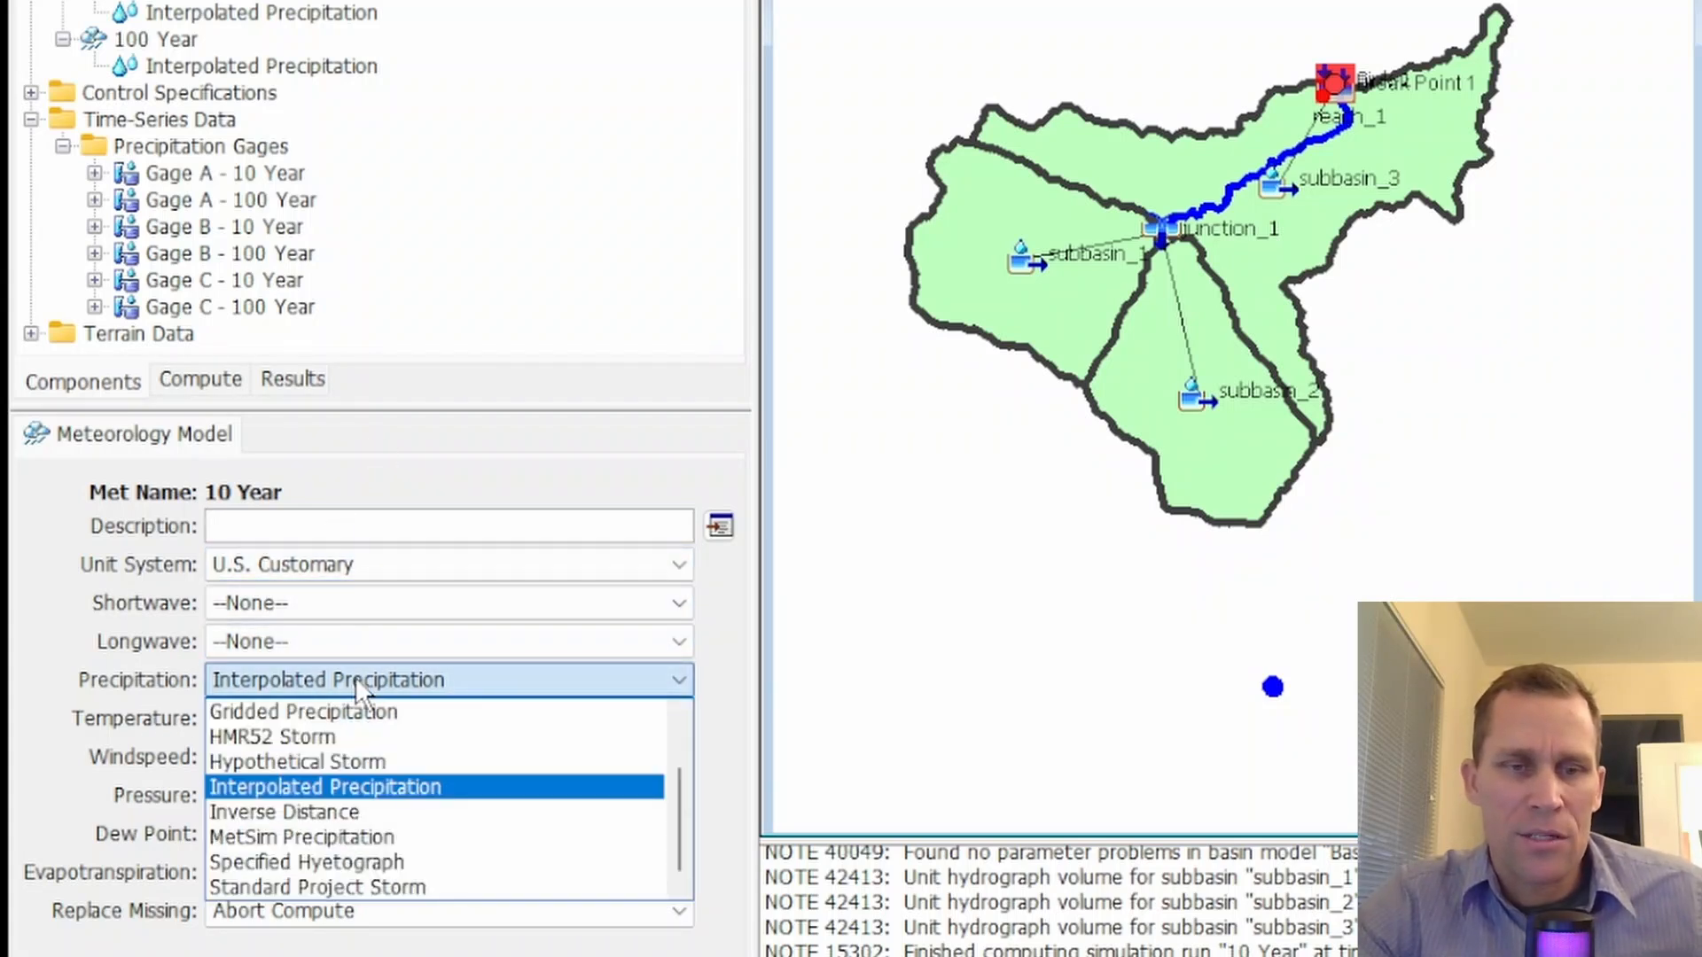
{"action": "left_click", "coordinate": [367, 787]}
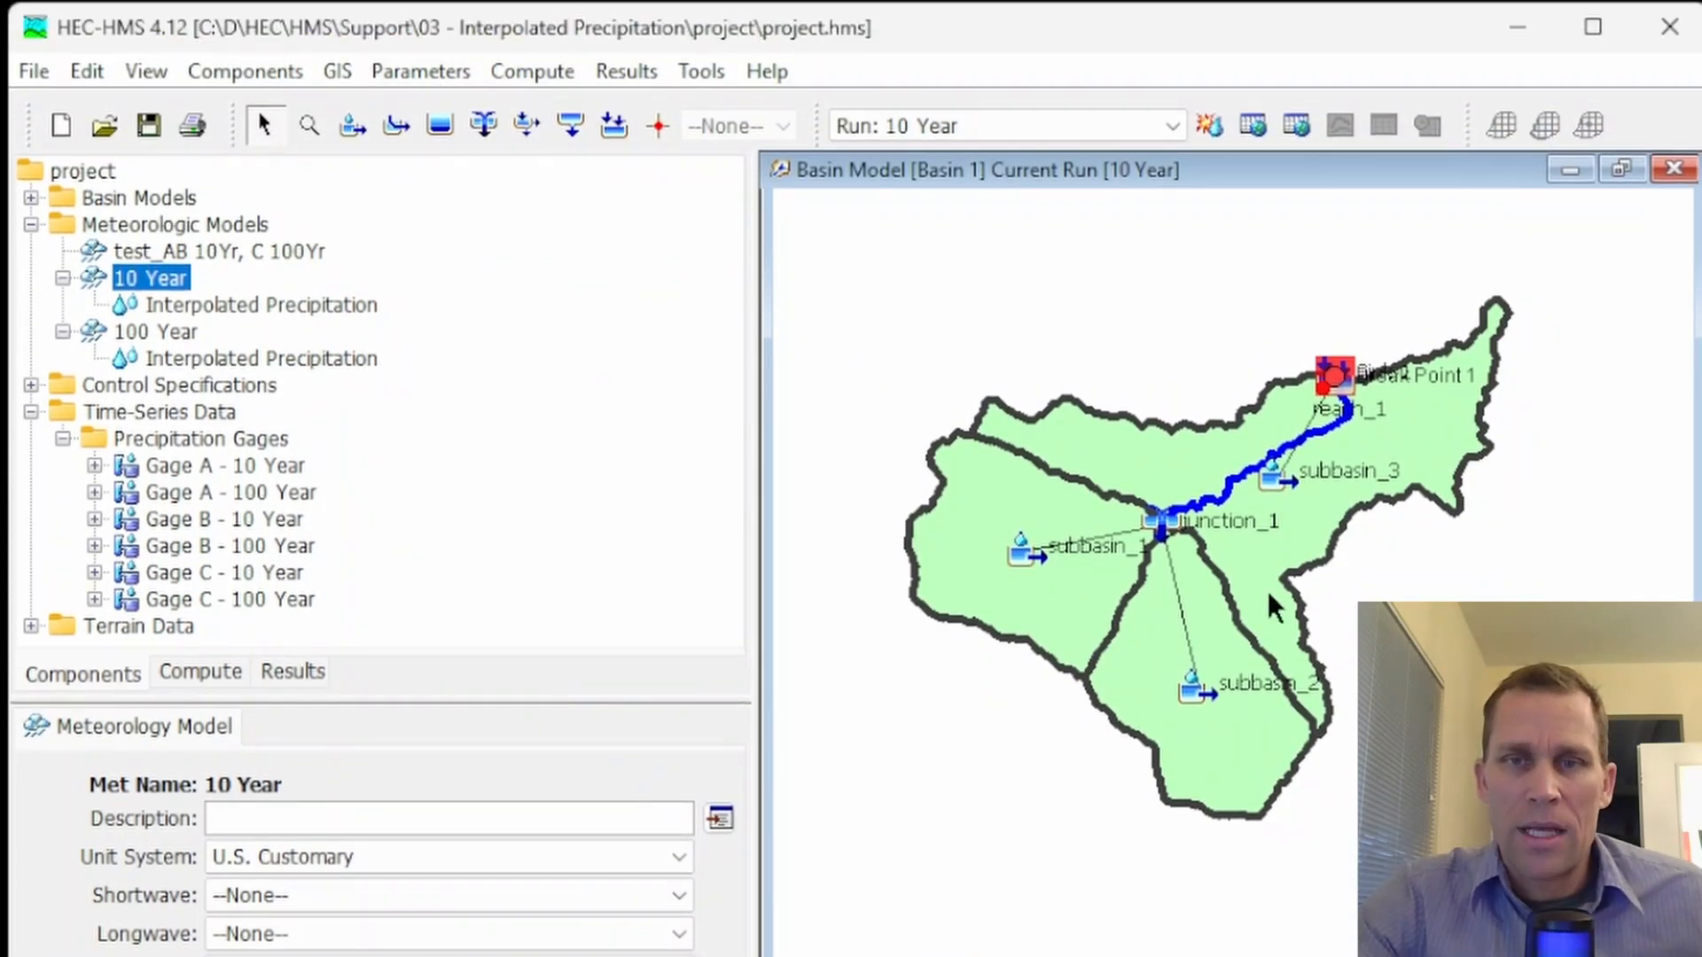
{"action": "scroll", "coordinate": [1324, 535], "scroll_direction": "up", "scroll_amount": 1}
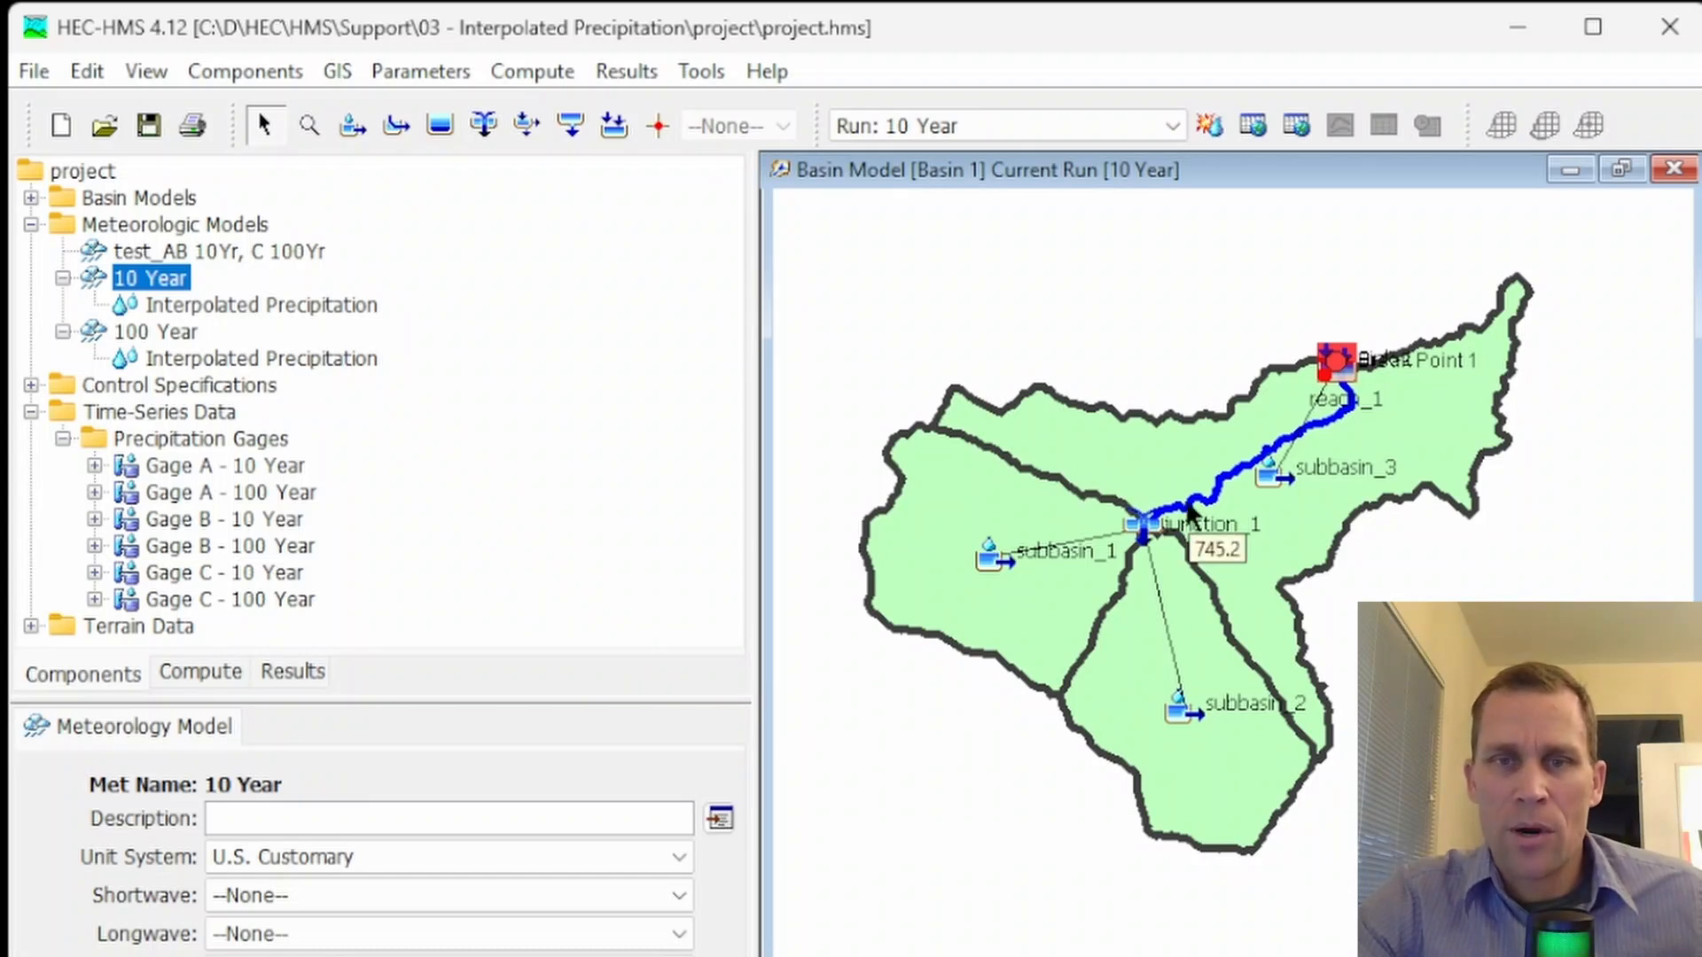
Review the coordinate system definition of the Basin 1 model and close it
{"action": "scroll", "coordinate": [1210, 496], "scroll_direction": "up", "scroll_amount": 1}
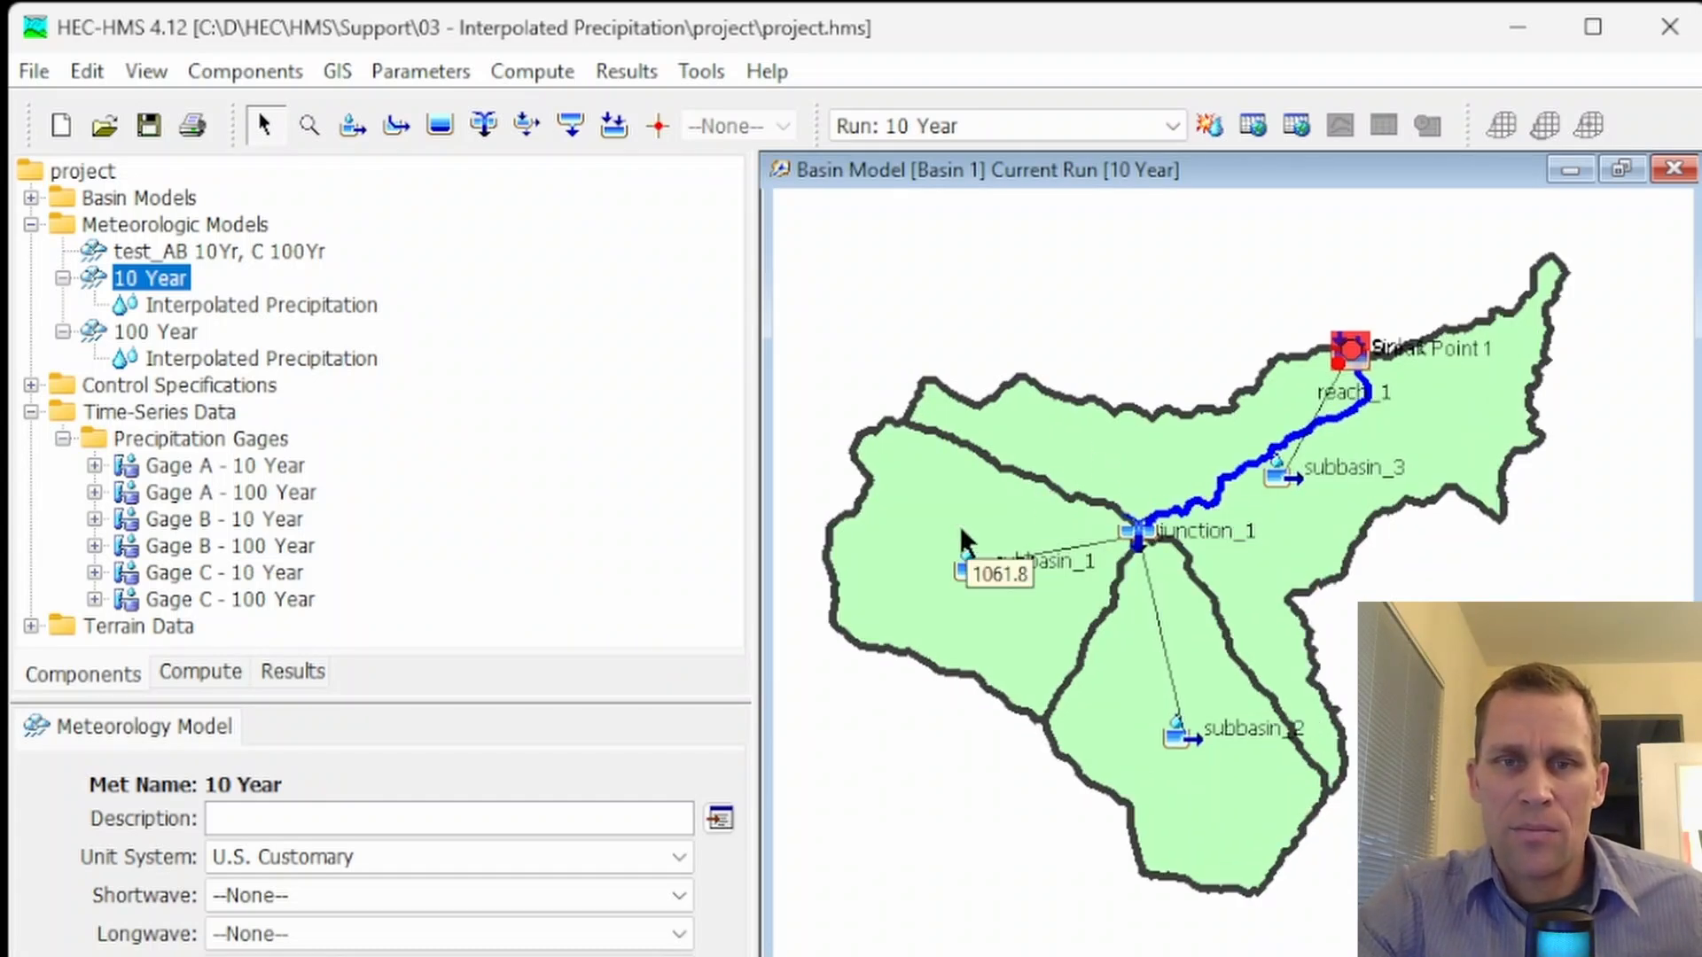
{"action": "left_click", "coordinate": [335, 71]}
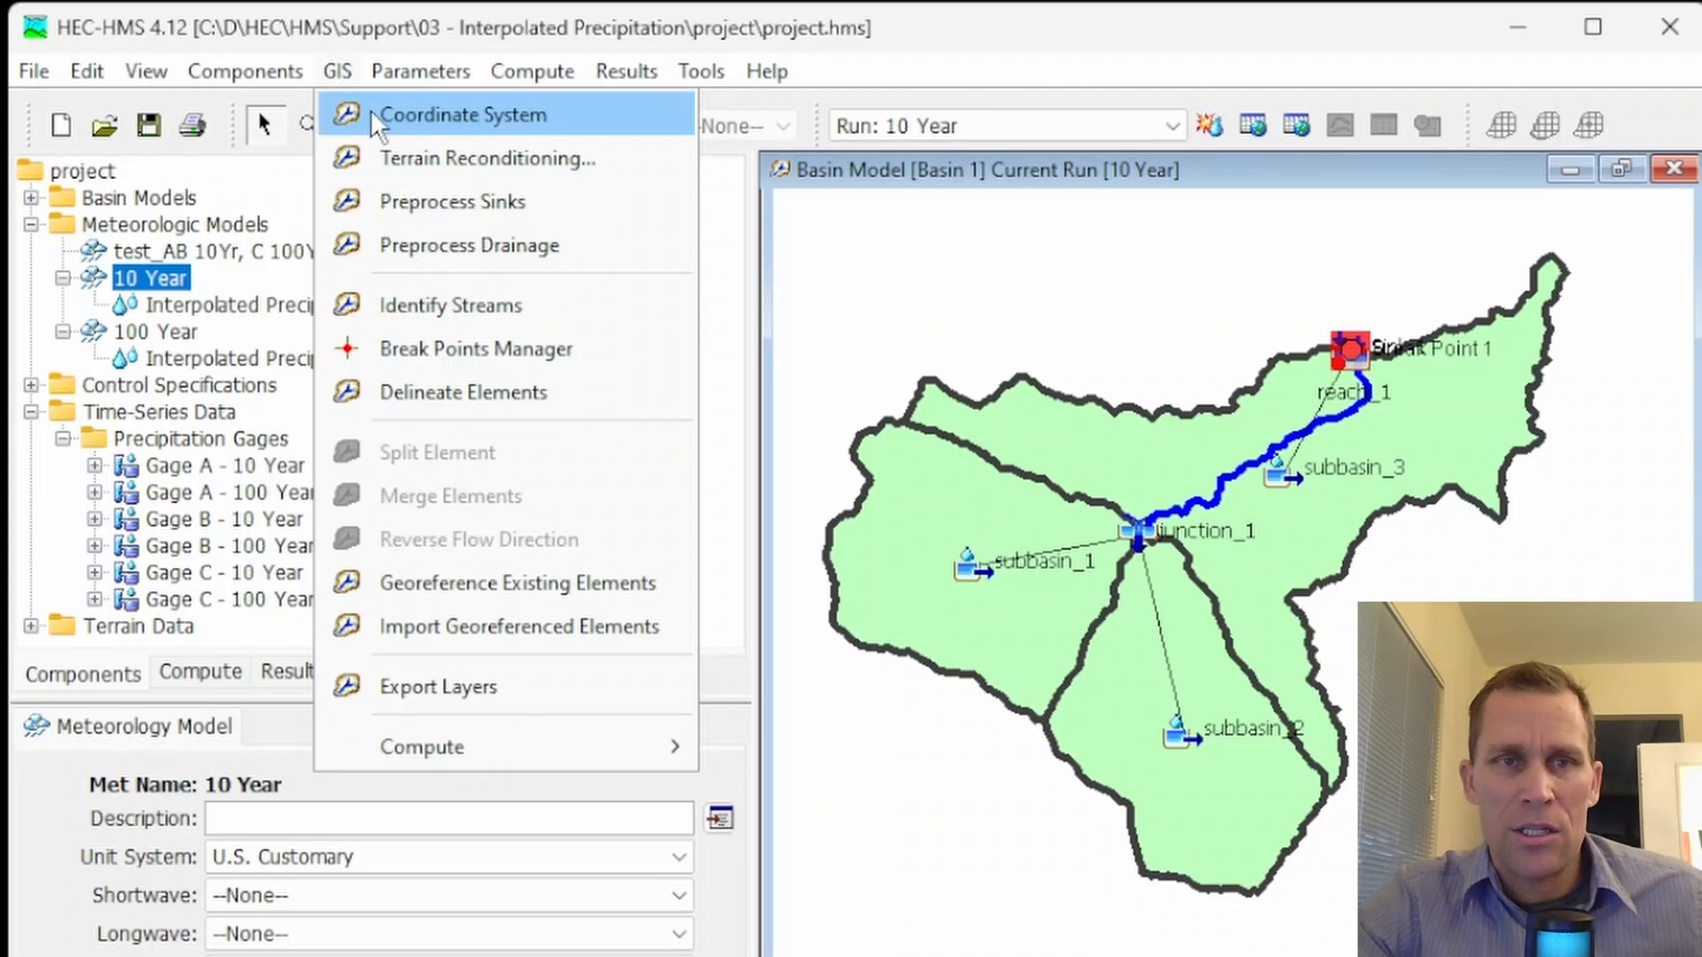
{"action": "left_click", "coordinate": [395, 117]}
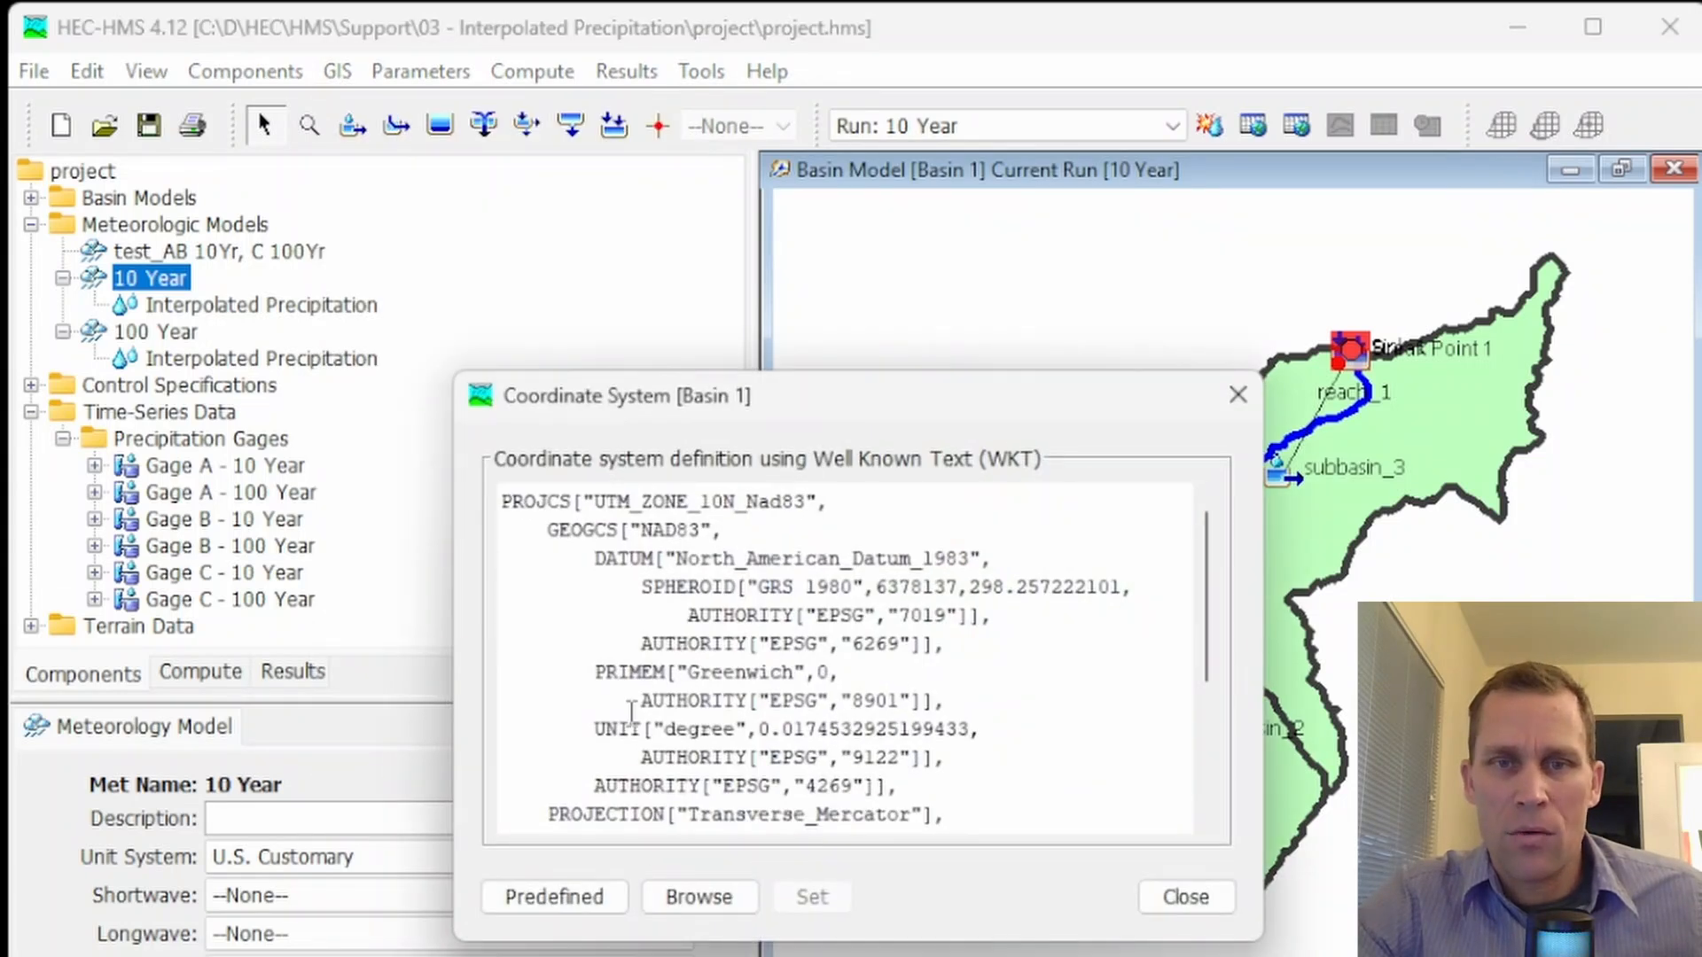
{"action": "left_click", "coordinate": [1237, 394]}
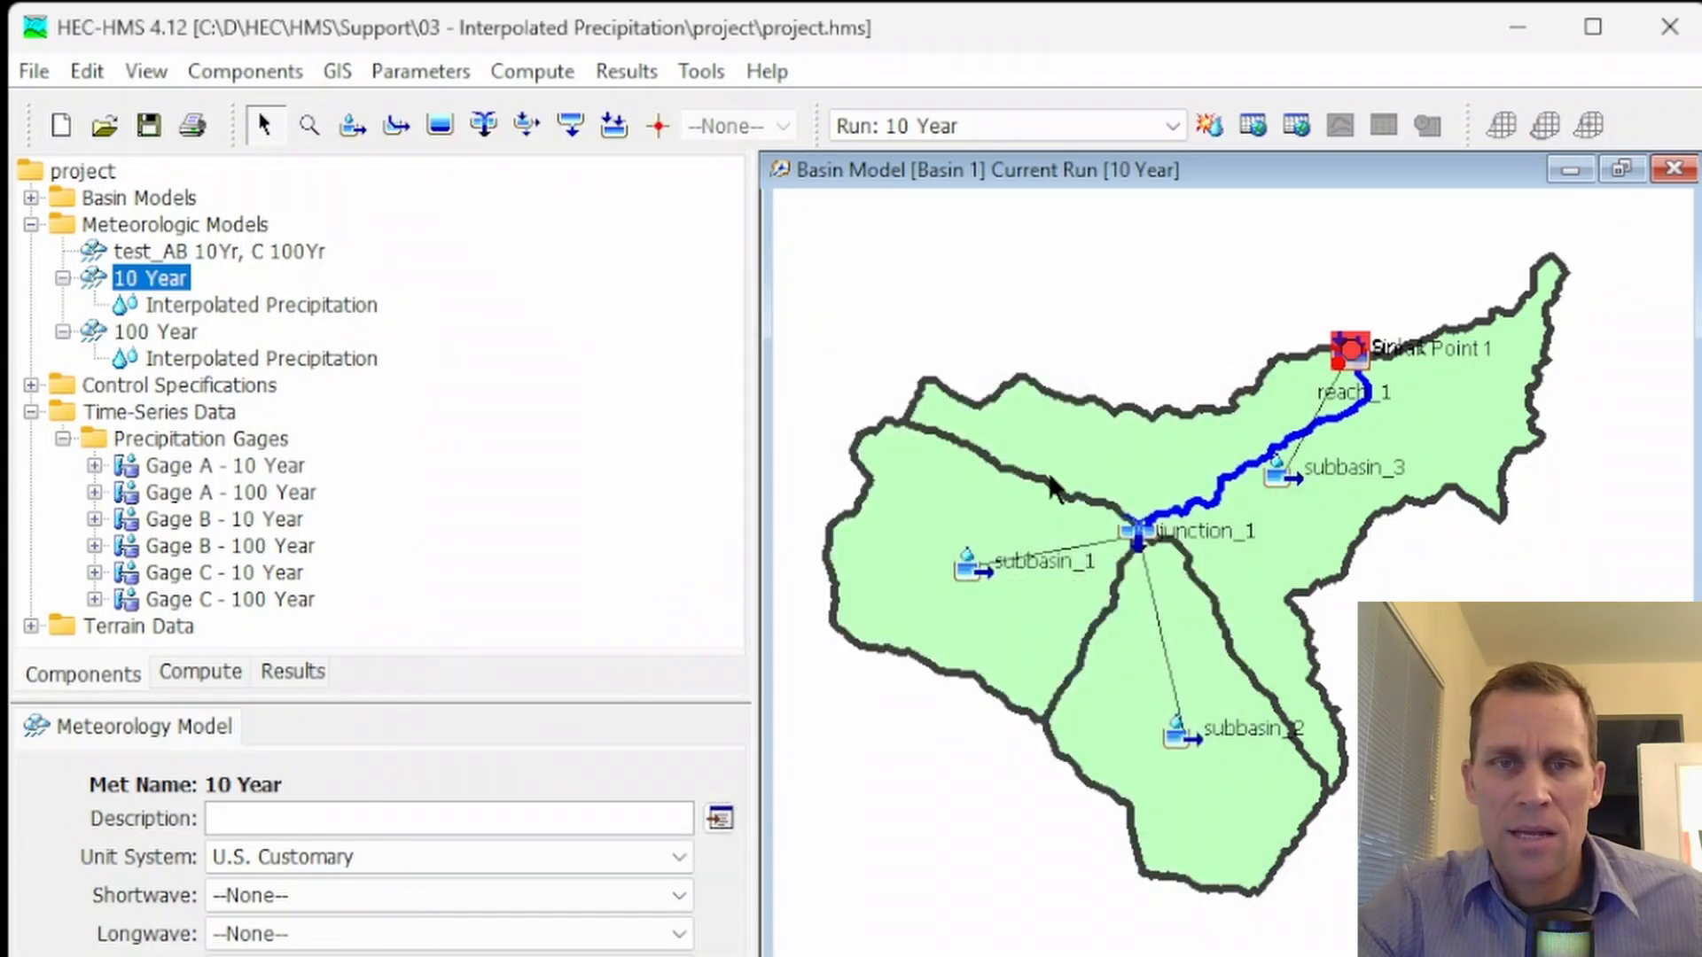
Select subbasin_1 on the basin map and examine its area, latitude degrees and longitude degrees
{"action": "left_click", "coordinate": [955, 487]}
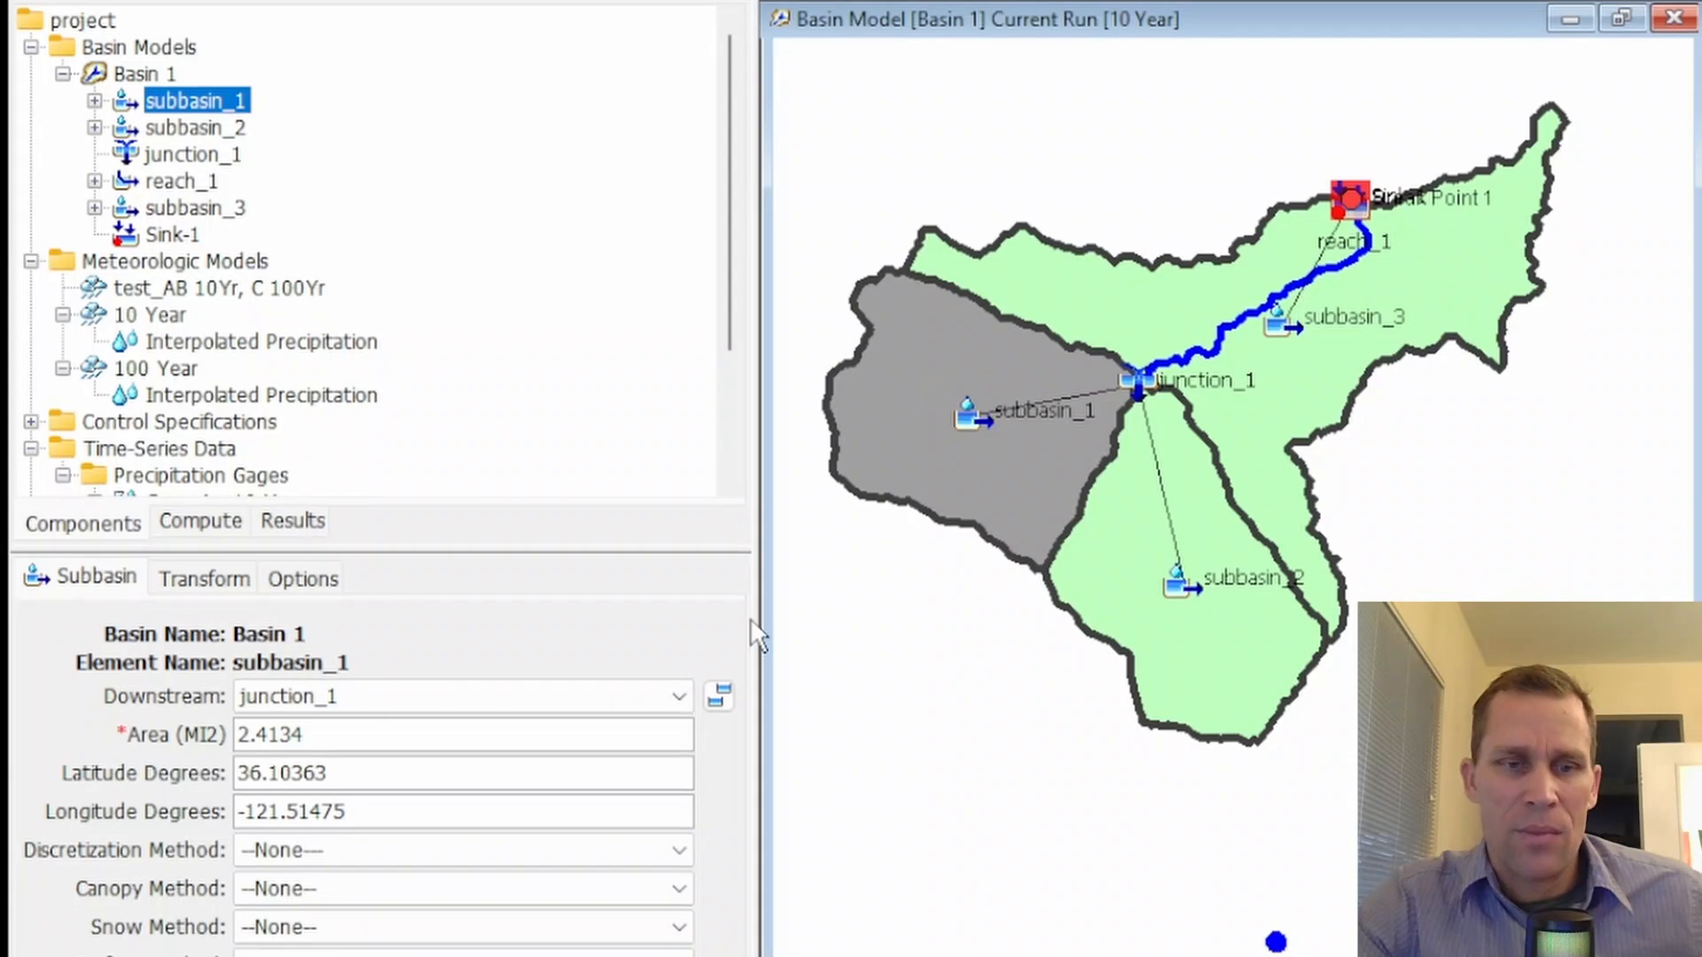
{"action": "left_click_drag", "start_coordinate": [311, 735], "coordinate": [210, 725]}
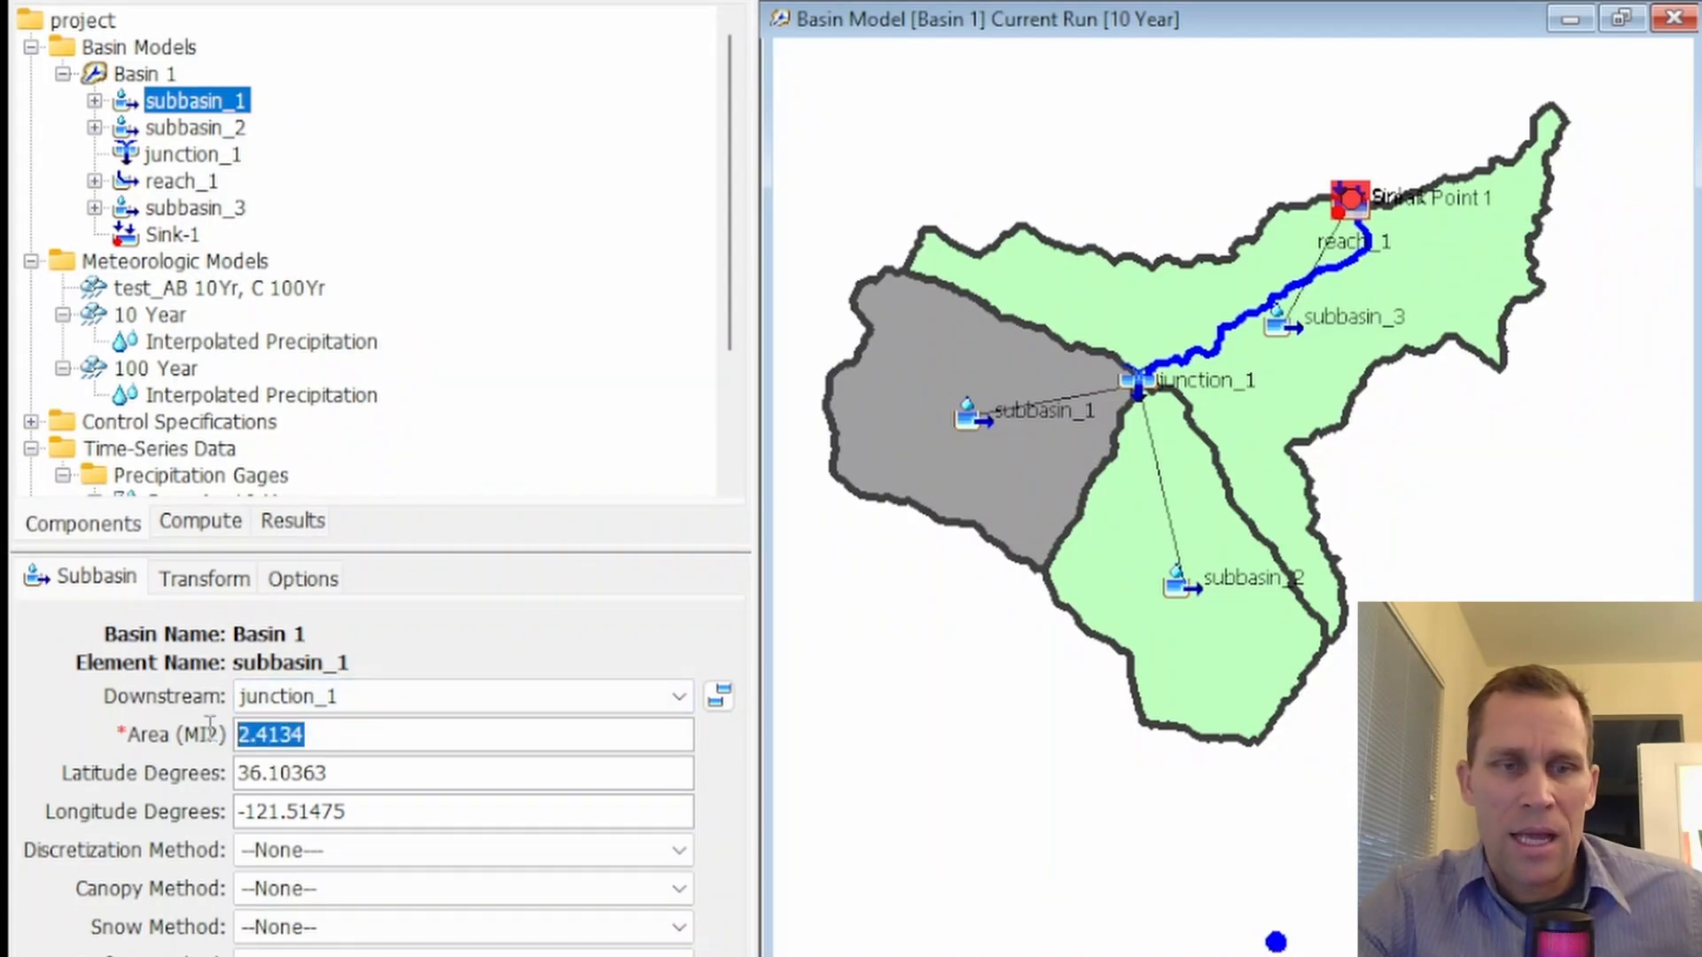
{"action": "left_click_drag", "start_coordinate": [324, 773], "coordinate": [202, 774]}
{"action": "left_click_drag", "start_coordinate": [389, 811], "coordinate": [220, 824]}
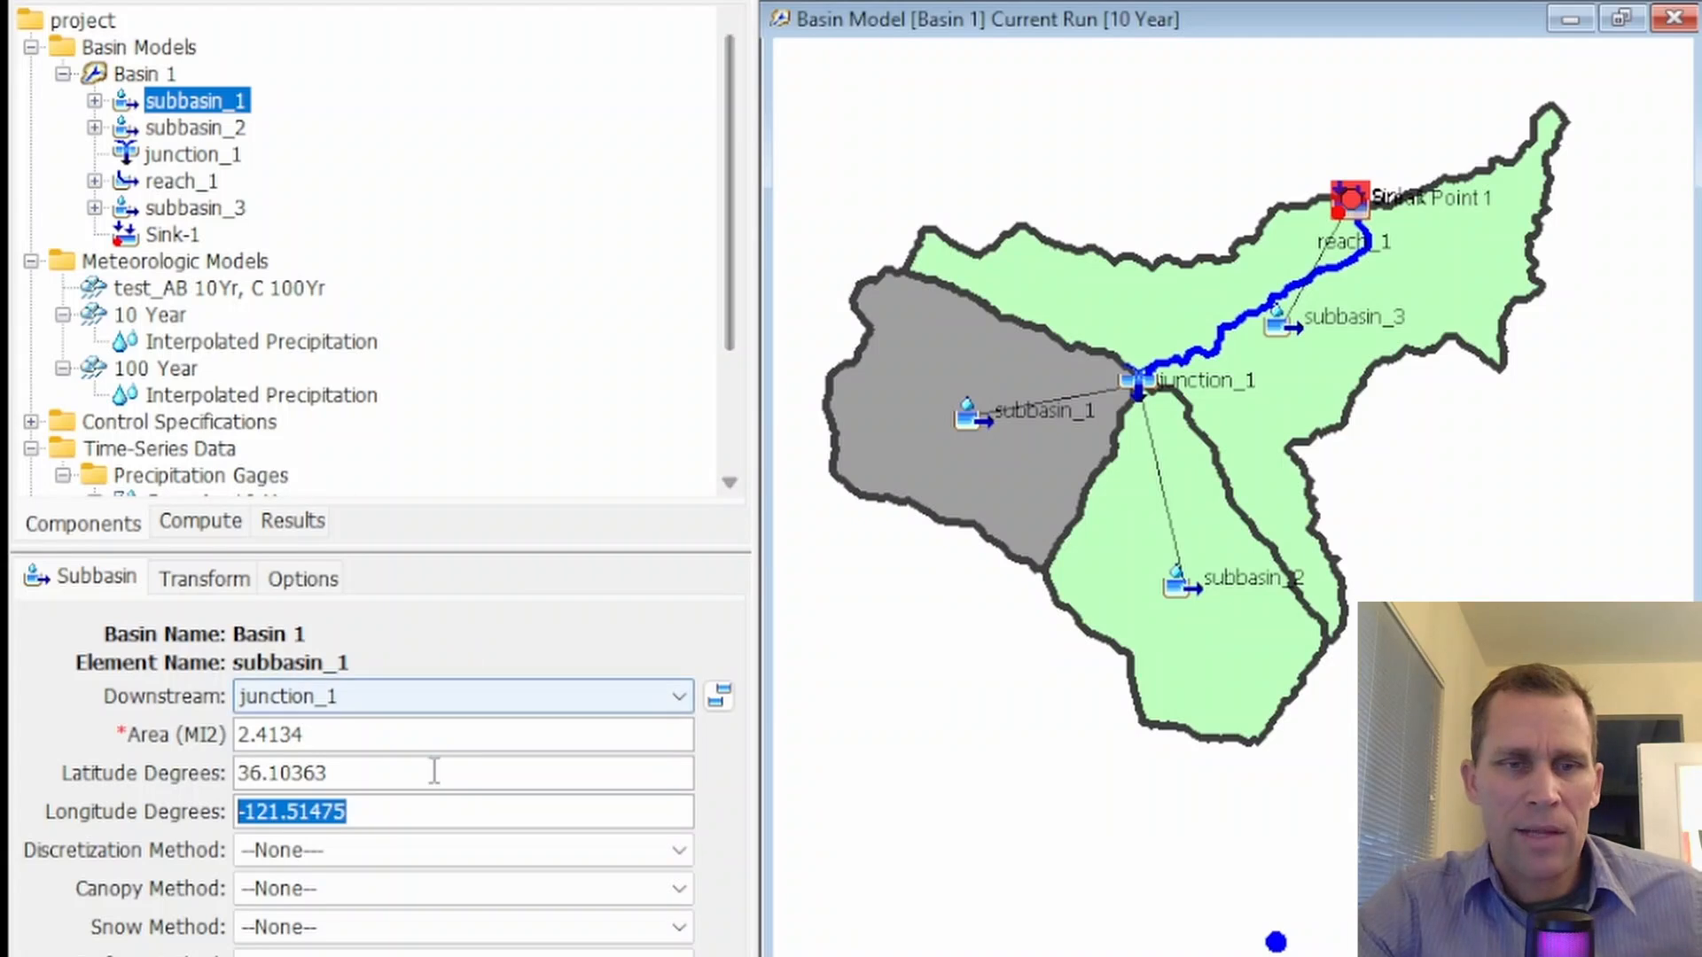
{"action": "left_click_drag", "start_coordinate": [437, 772], "coordinate": [174, 785]}
{"action": "left_click_drag", "start_coordinate": [368, 810], "coordinate": [232, 808]}
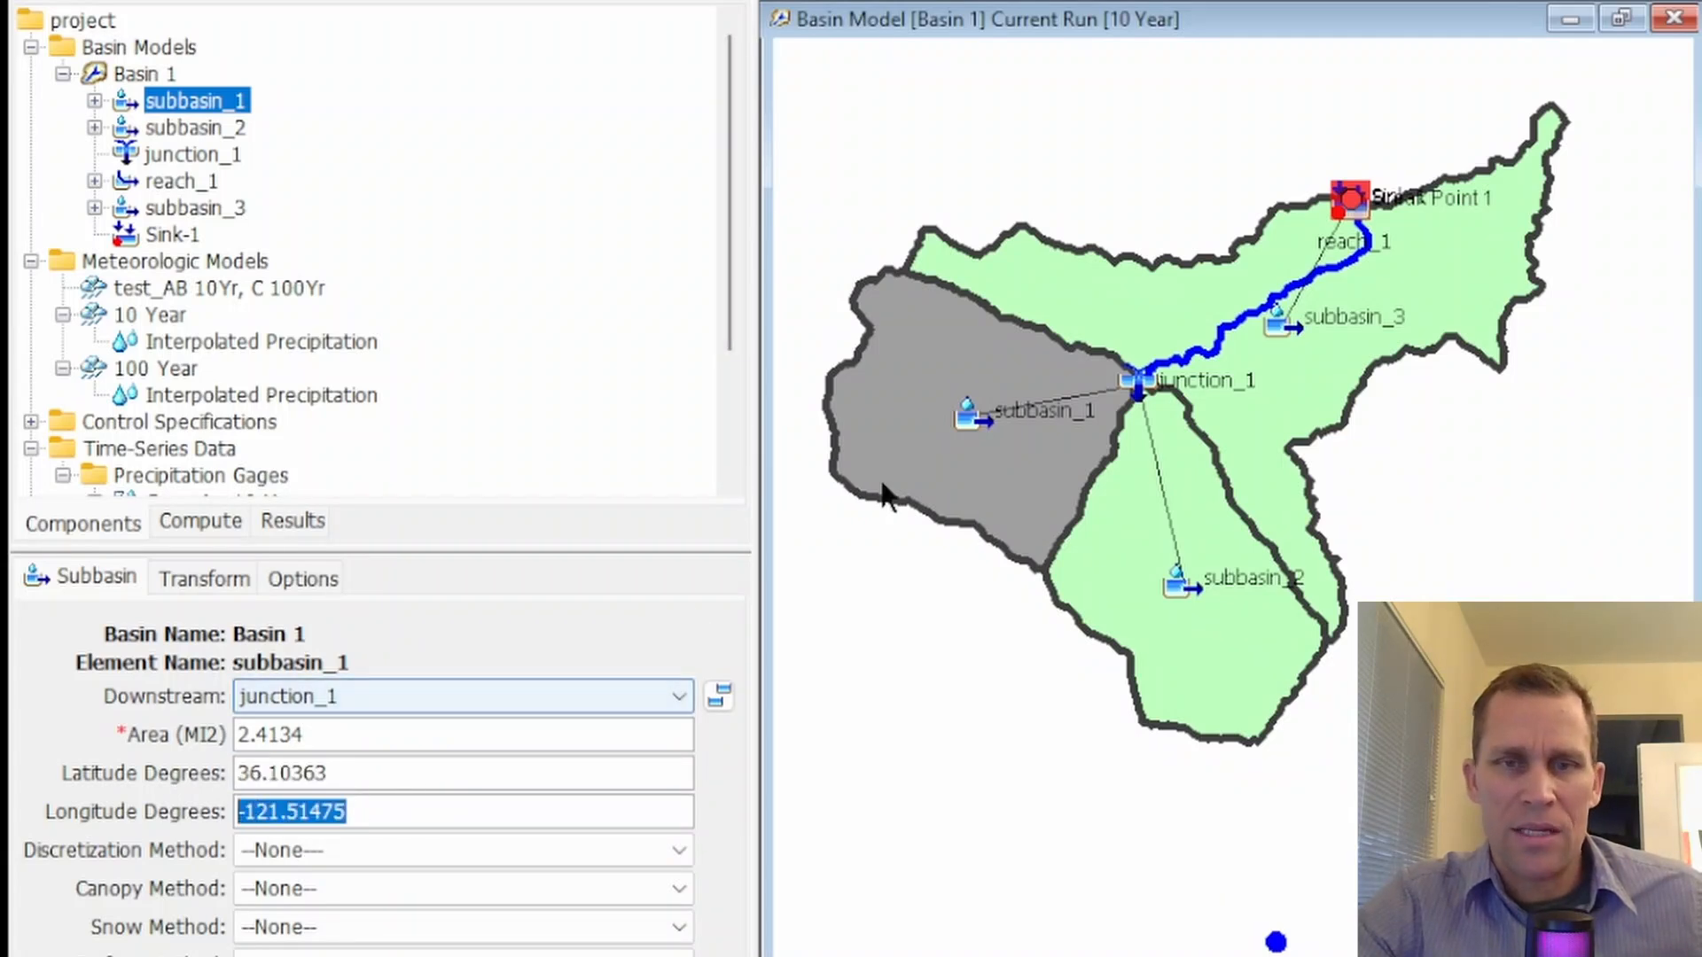
{"action": "left_click", "coordinate": [938, 397]}
Examine the latitude and longitude degrees of the Gage A - 10 Year precipitation gage
{"action": "scroll", "coordinate": [226, 439], "scroll_direction": "down", "scroll_amount": 3}
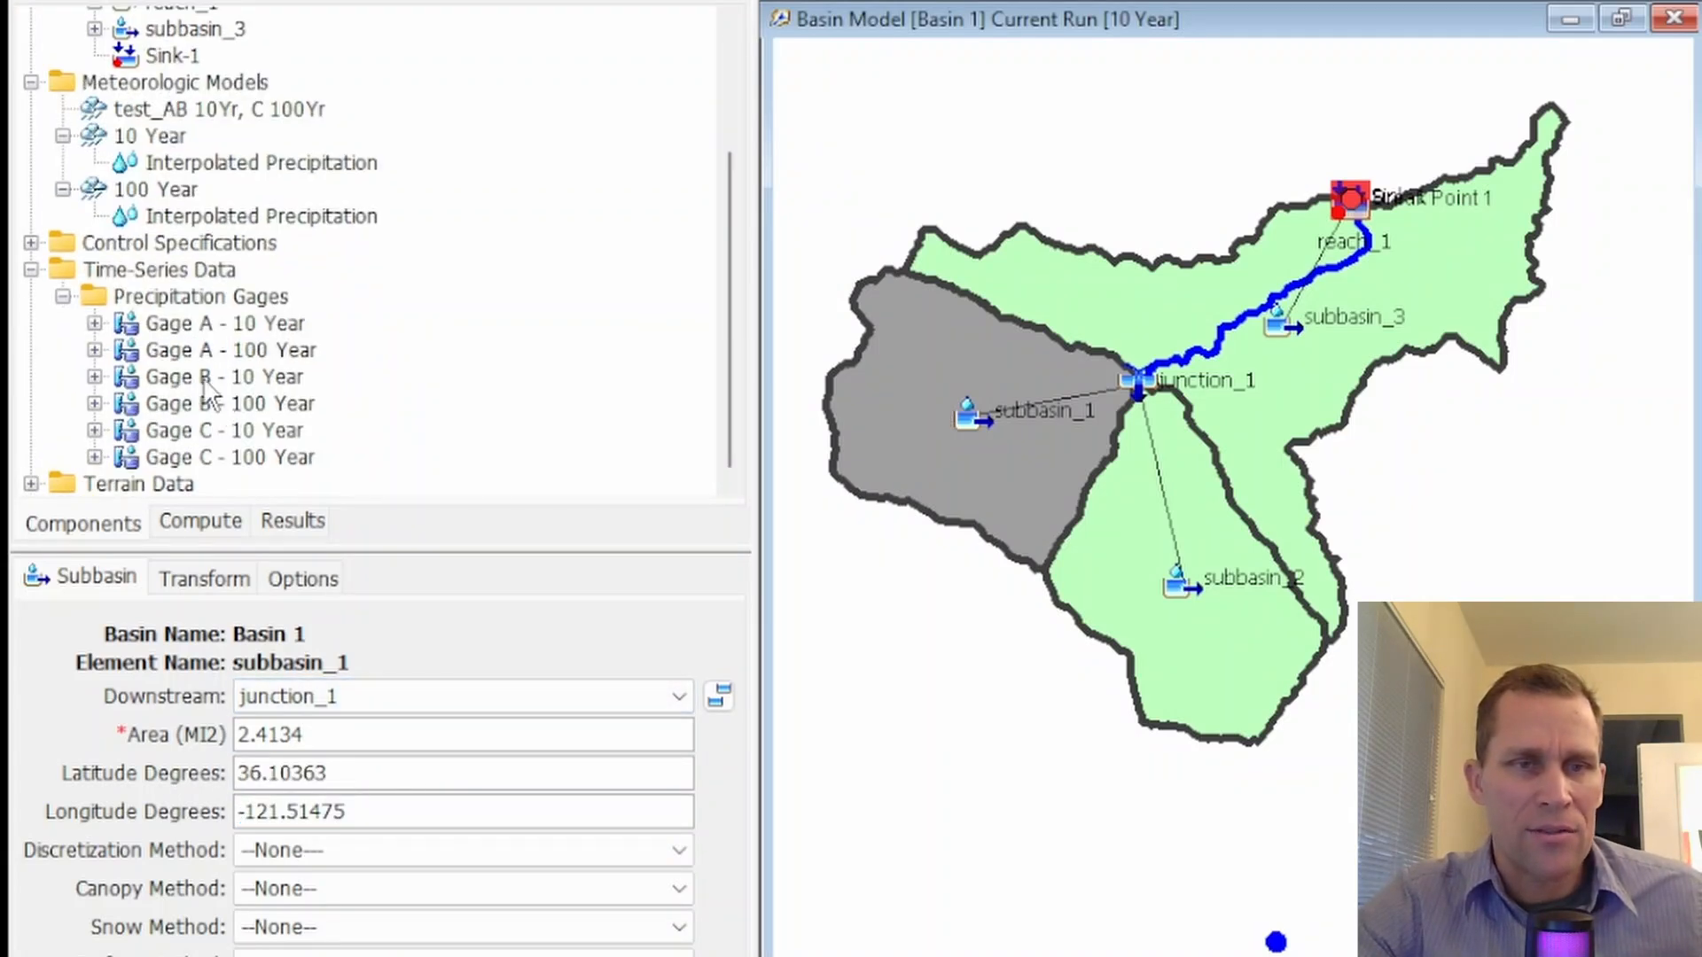
{"action": "left_click", "coordinate": [184, 325]}
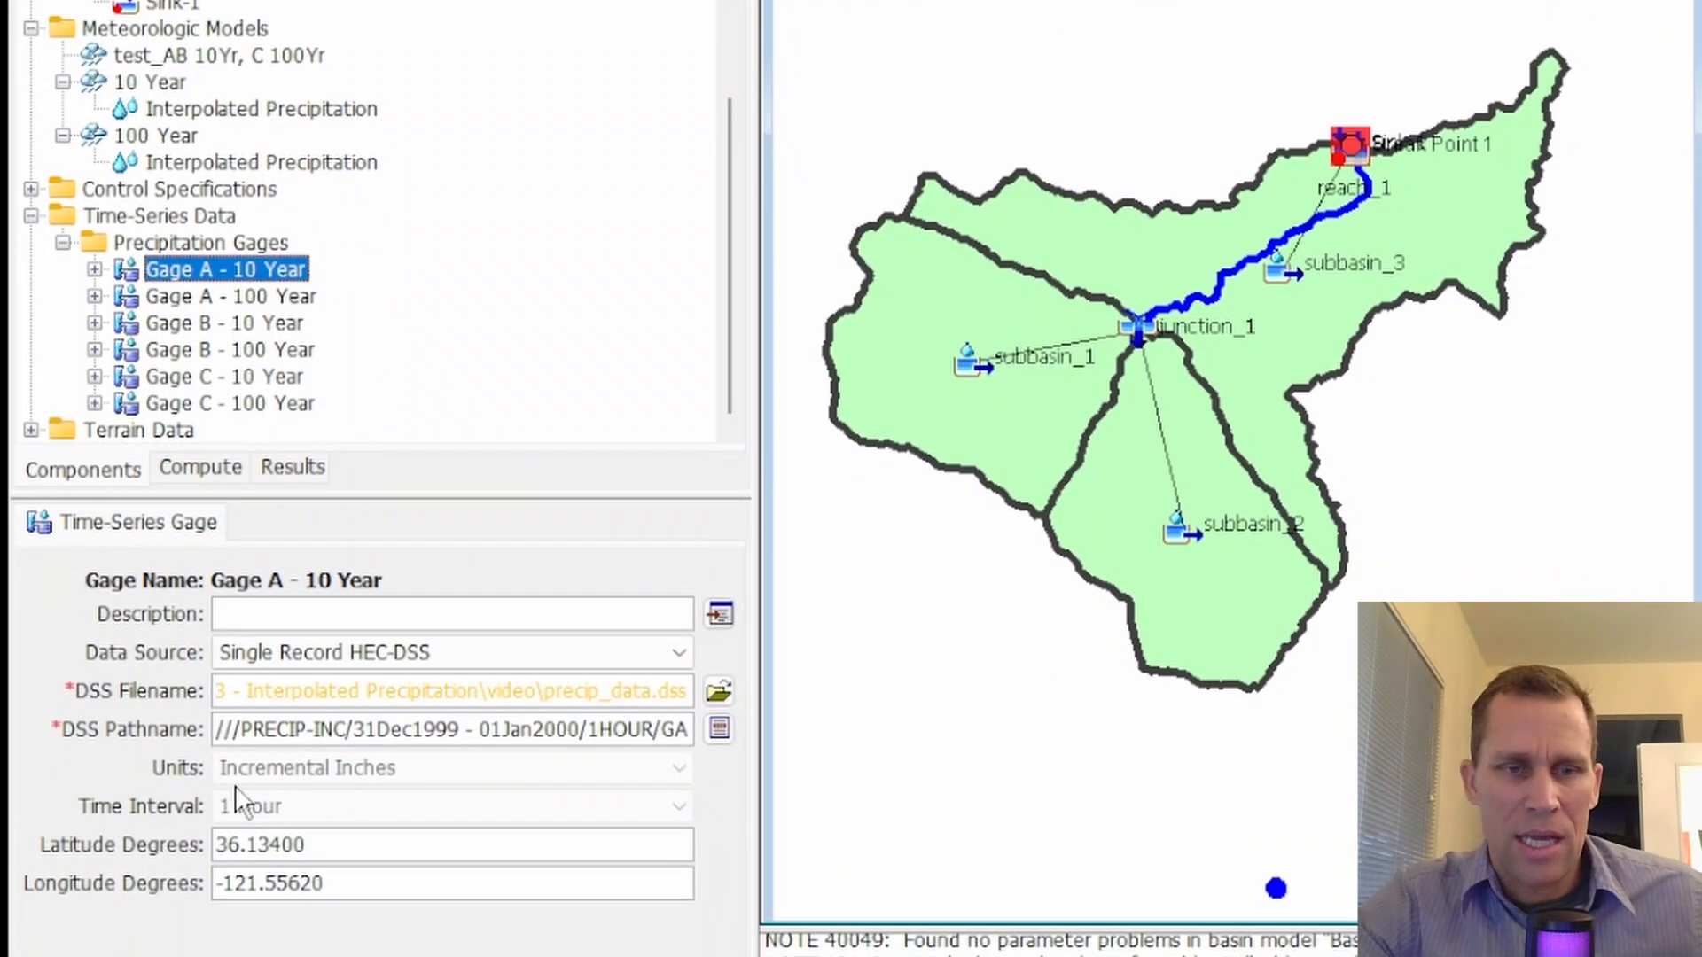
{"action": "left_click_drag", "start_coordinate": [330, 839], "coordinate": [163, 826]}
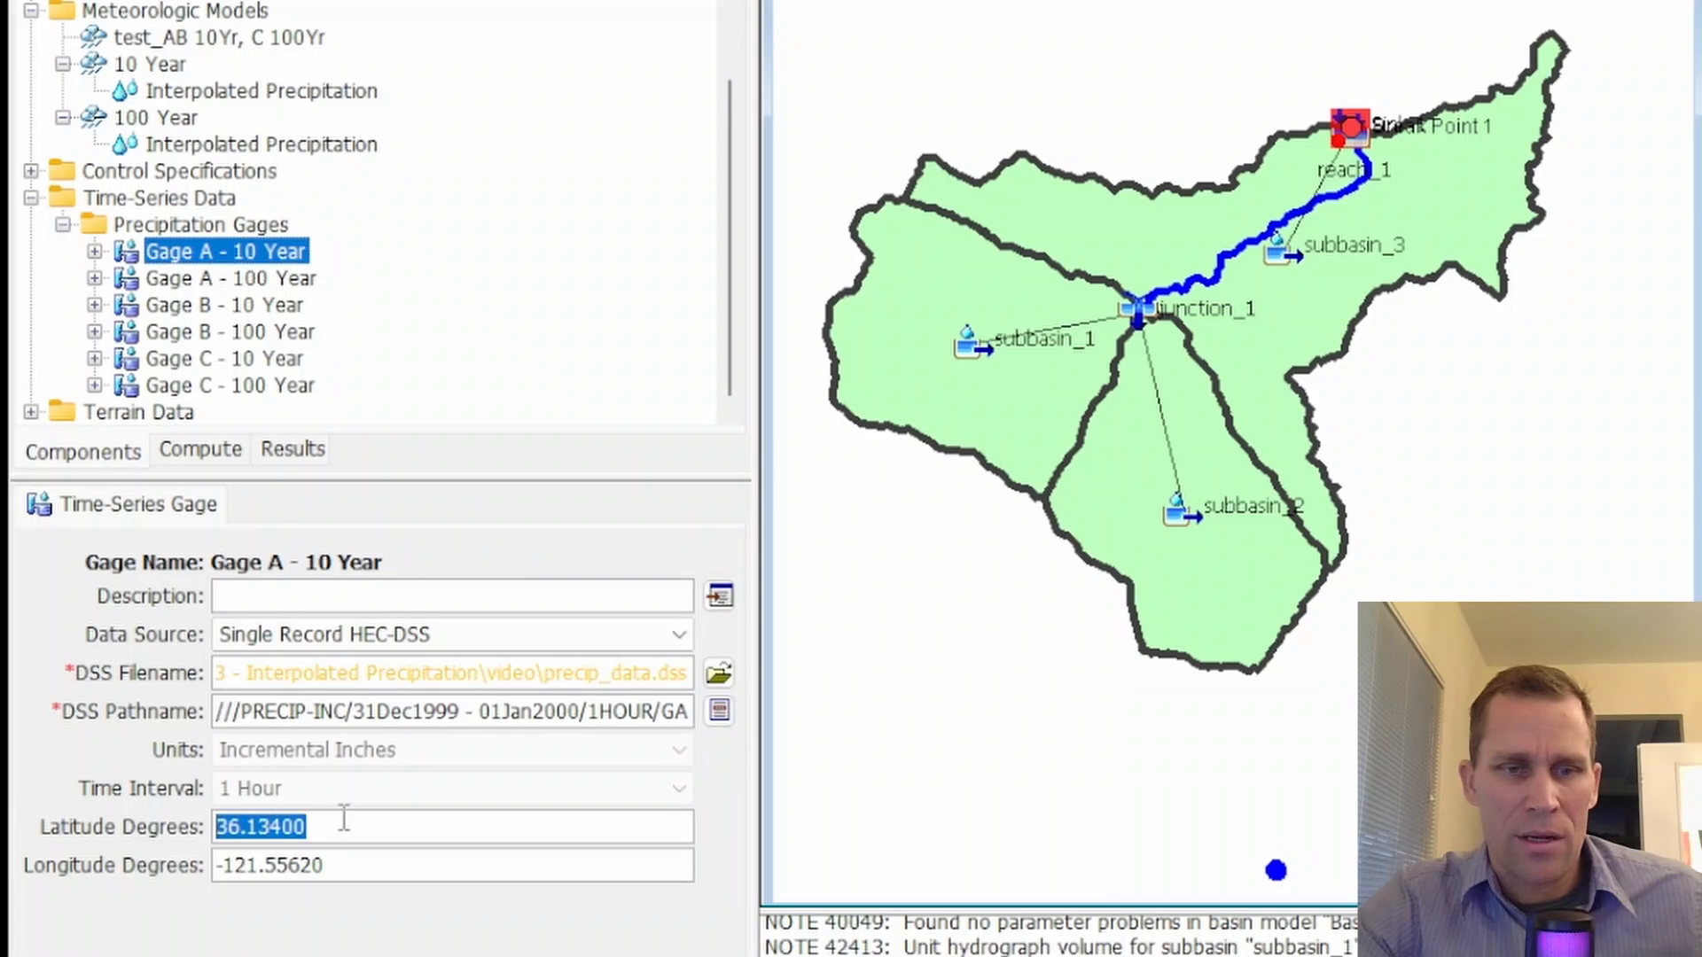
{"action": "left_click_drag", "start_coordinate": [380, 880], "coordinate": [203, 879]}
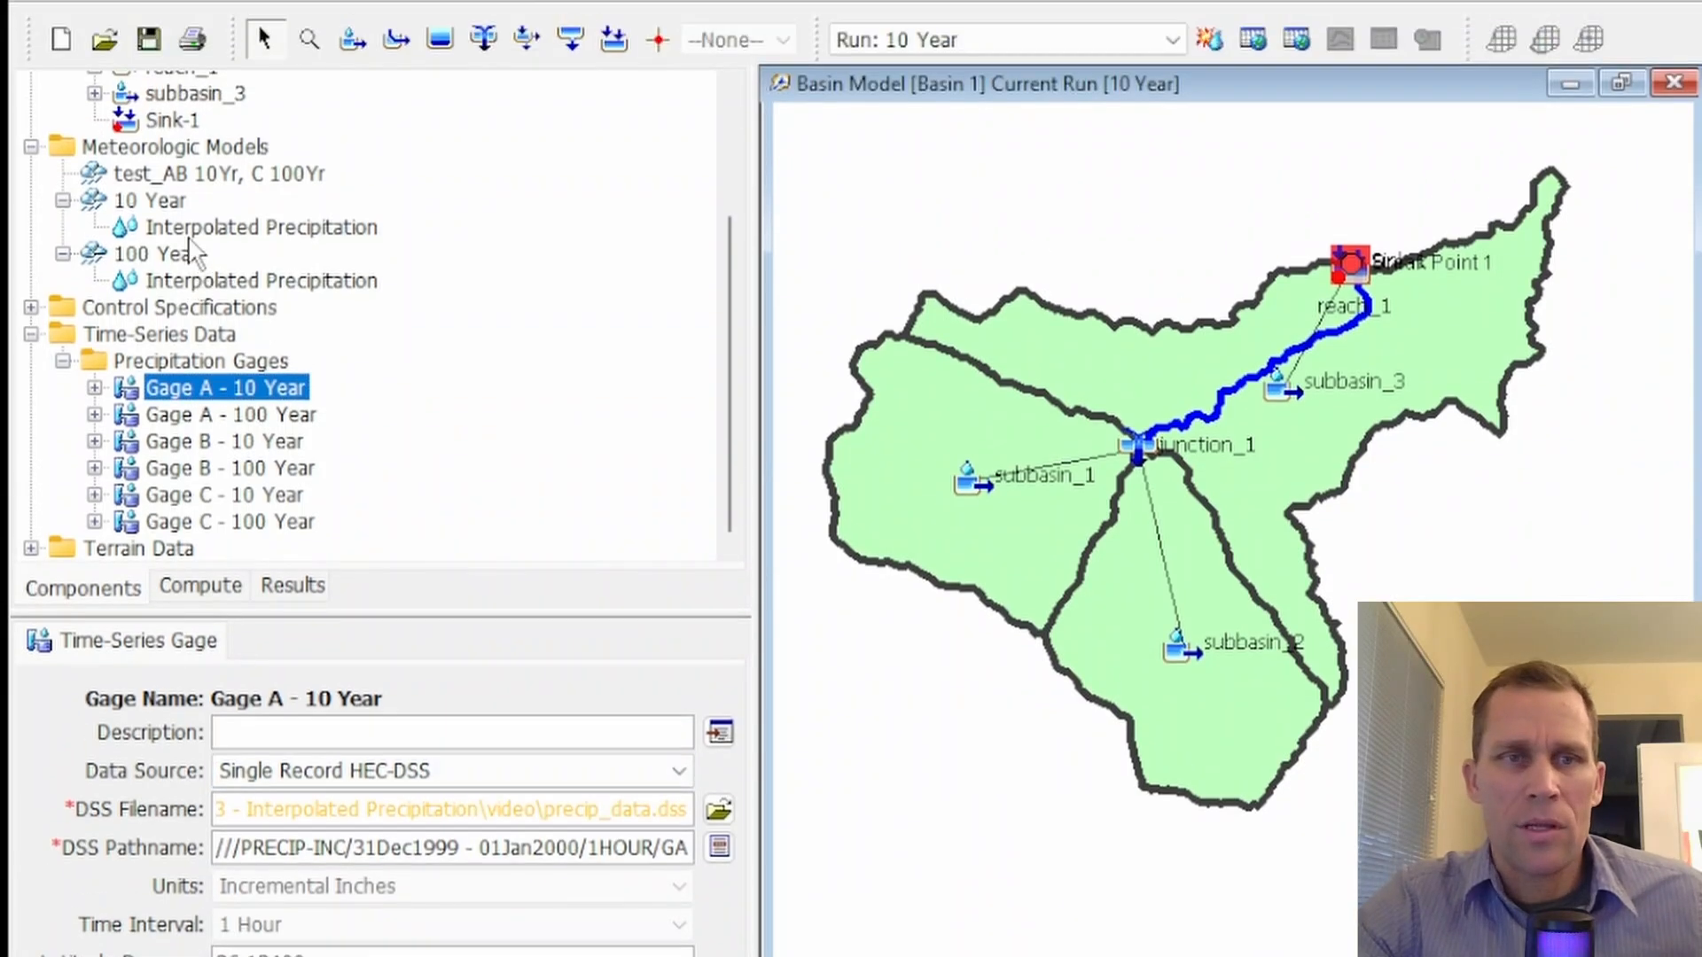
Check the precipitation method choices of the 10 Year meteorologic model, keeping Interpolated Precipitation
{"action": "left_click", "coordinate": [168, 66]}
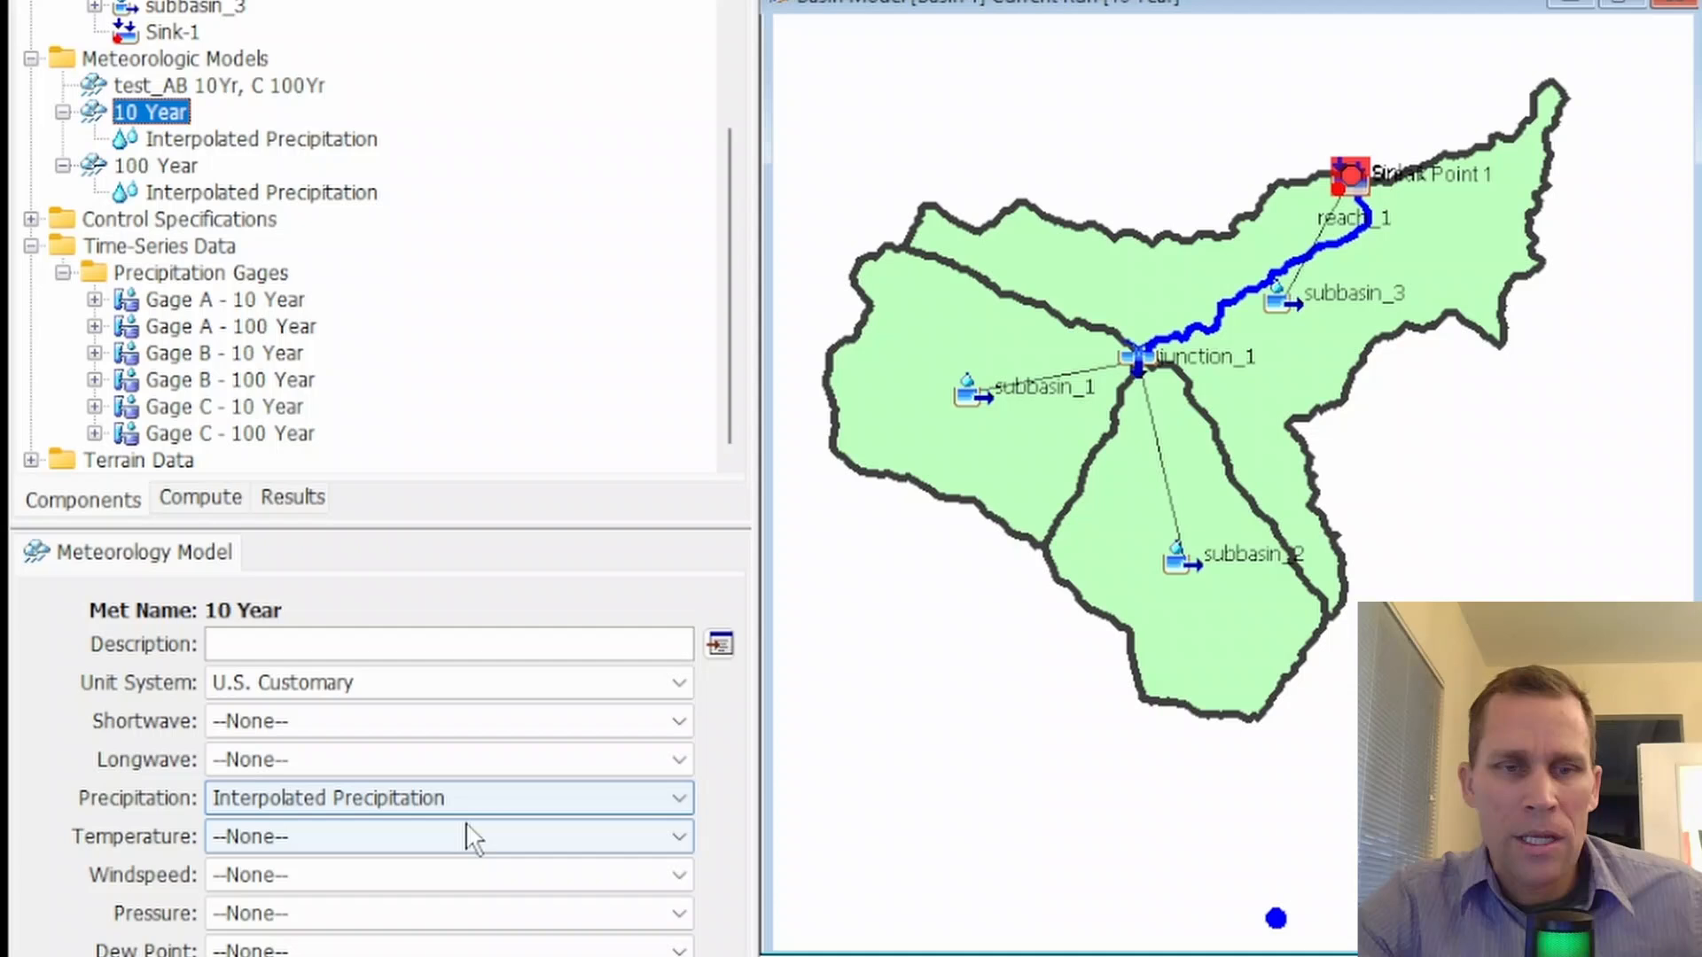
{"action": "left_click", "coordinate": [470, 797]}
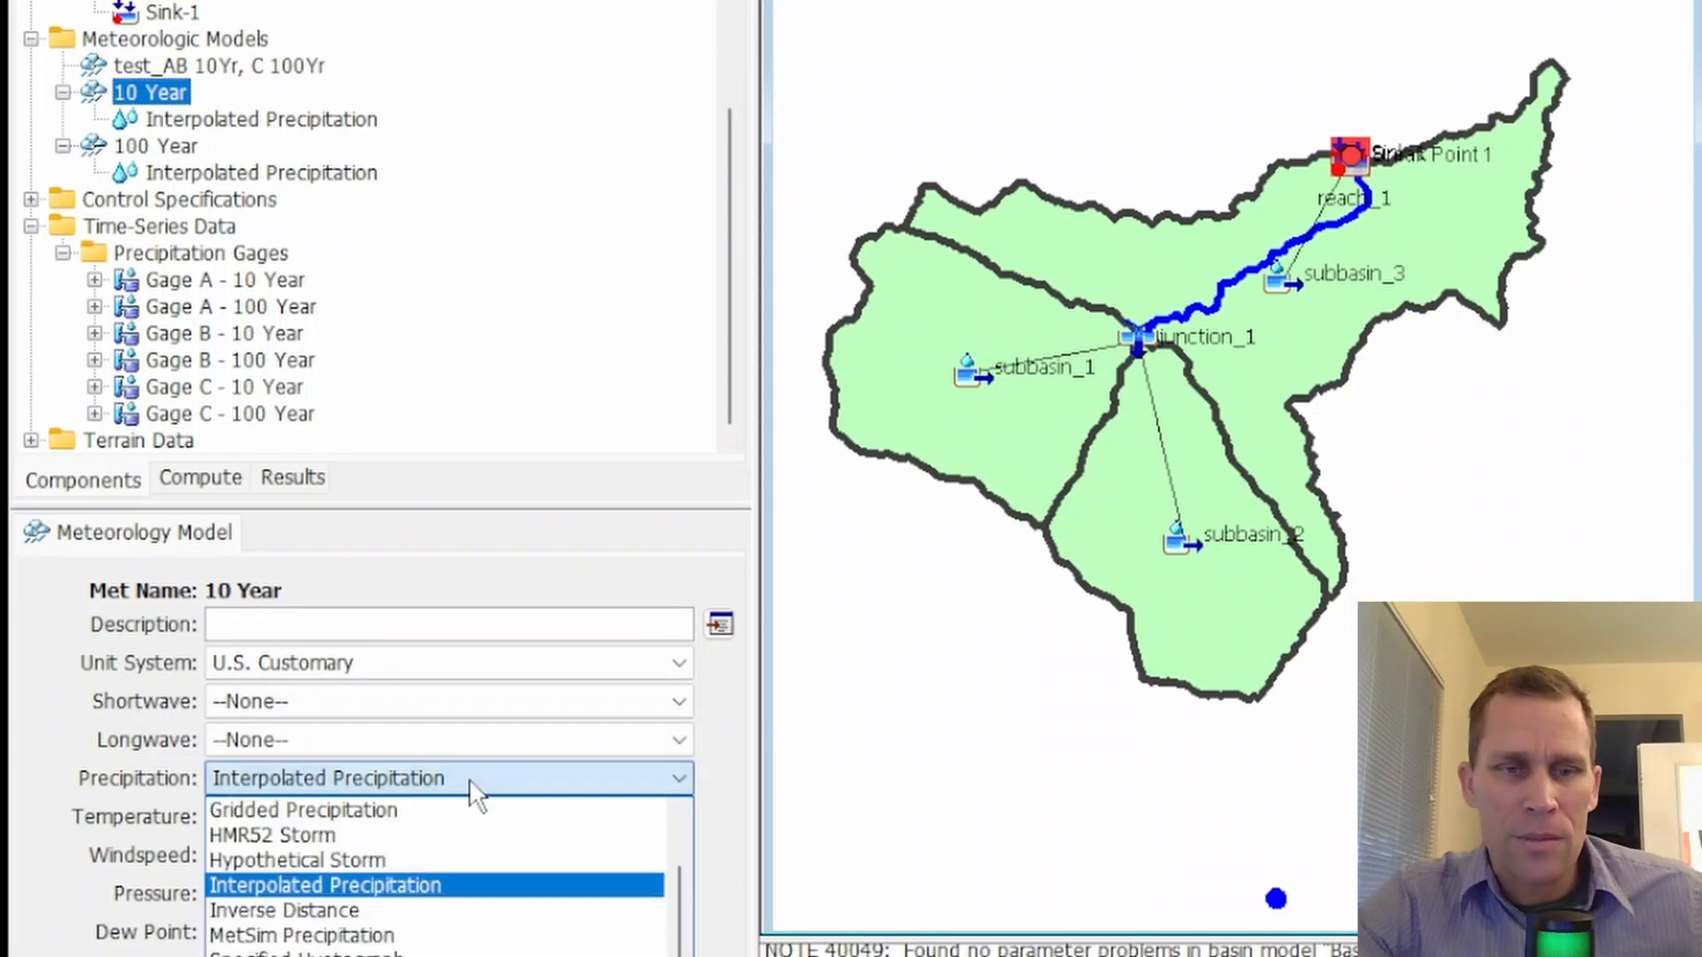
{"action": "left_click", "coordinate": [470, 797]}
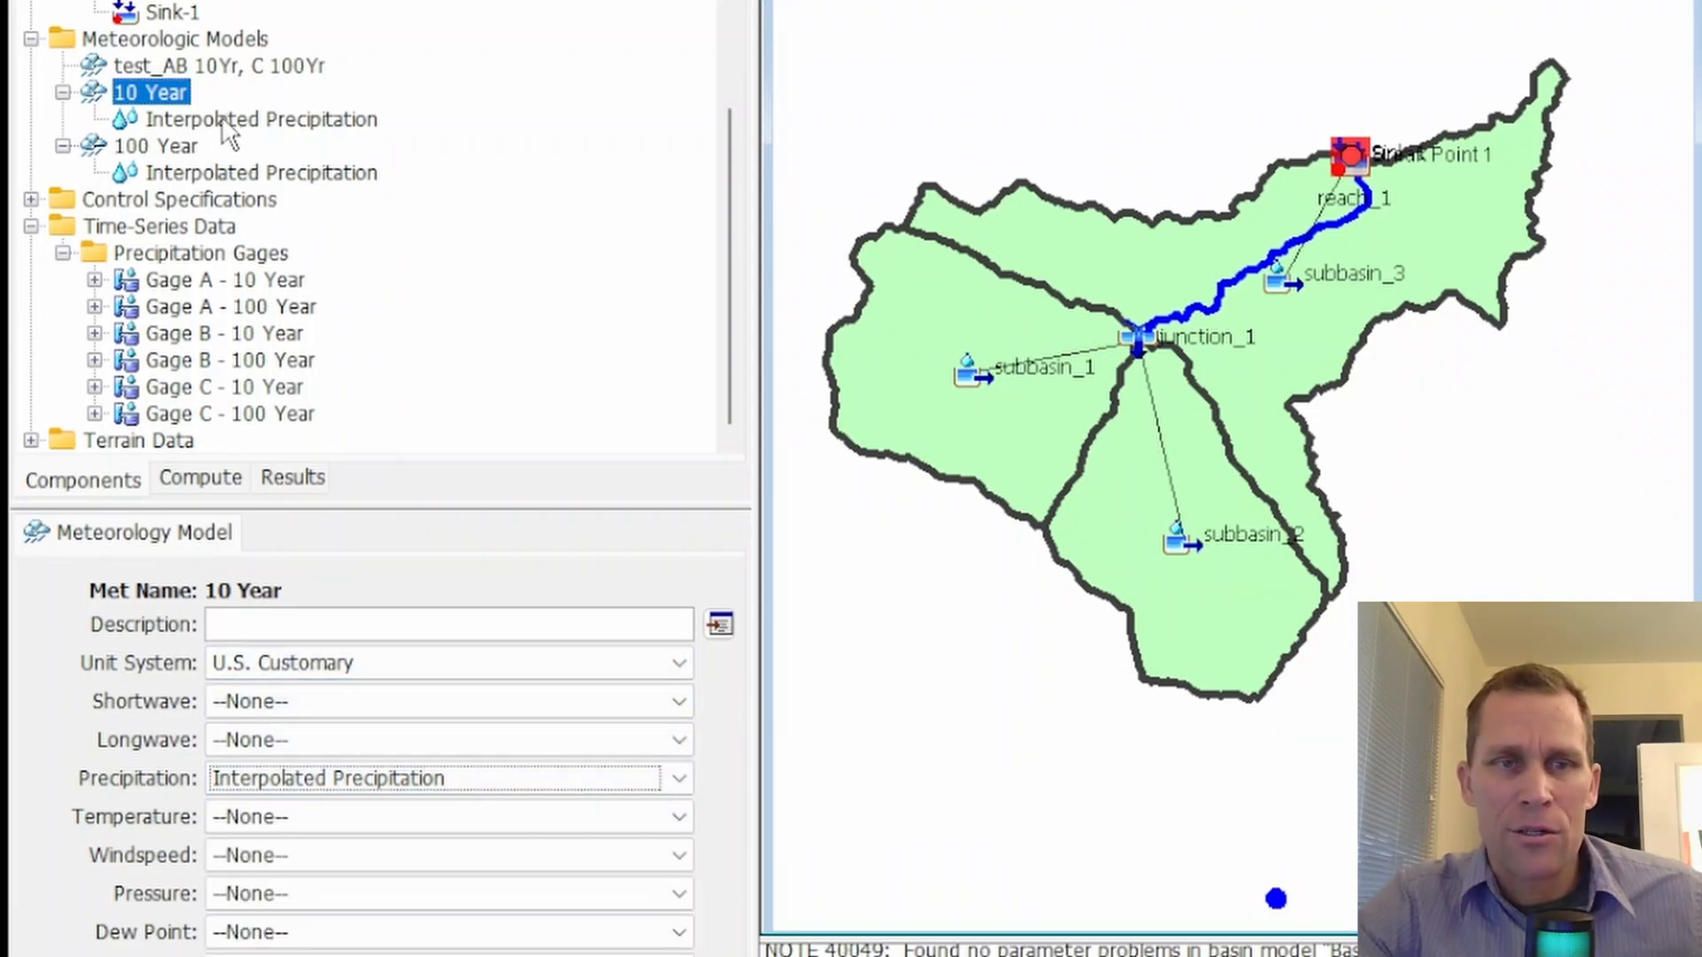
In the 10 Year model's Interpolated Precipitation settings, review the selectable gages and interpolation methods, keeping Inverse Distance Squared
{"action": "left_click", "coordinate": [228, 125]}
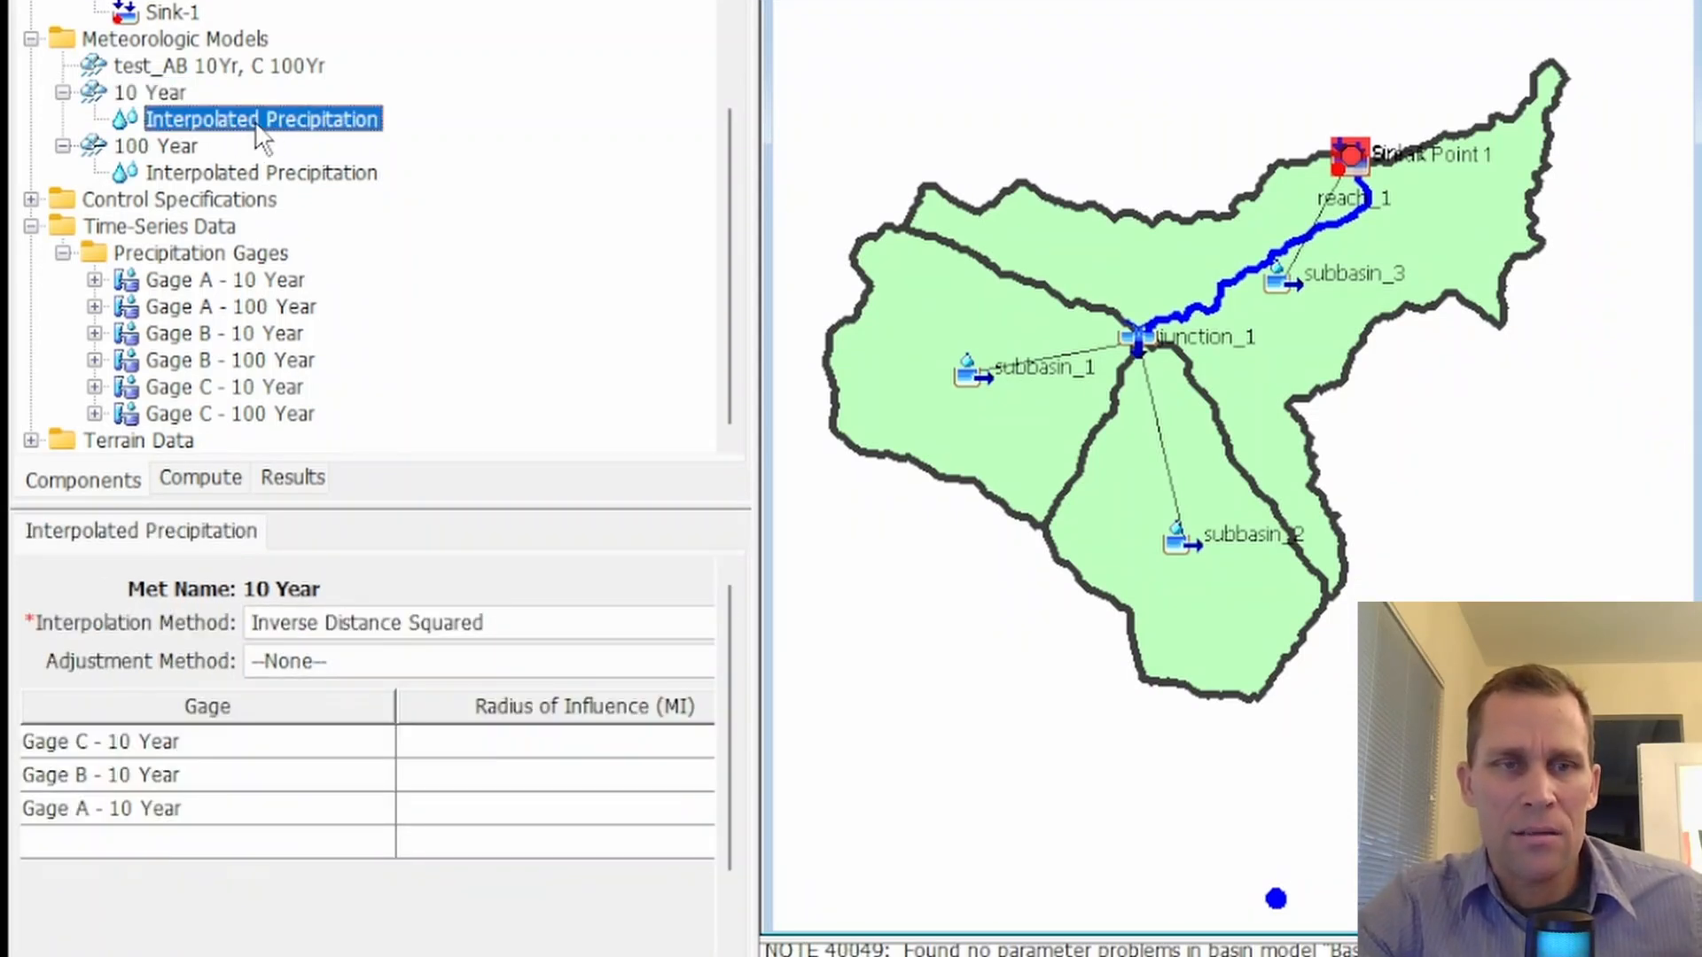
{"action": "left_click", "coordinate": [195, 744]}
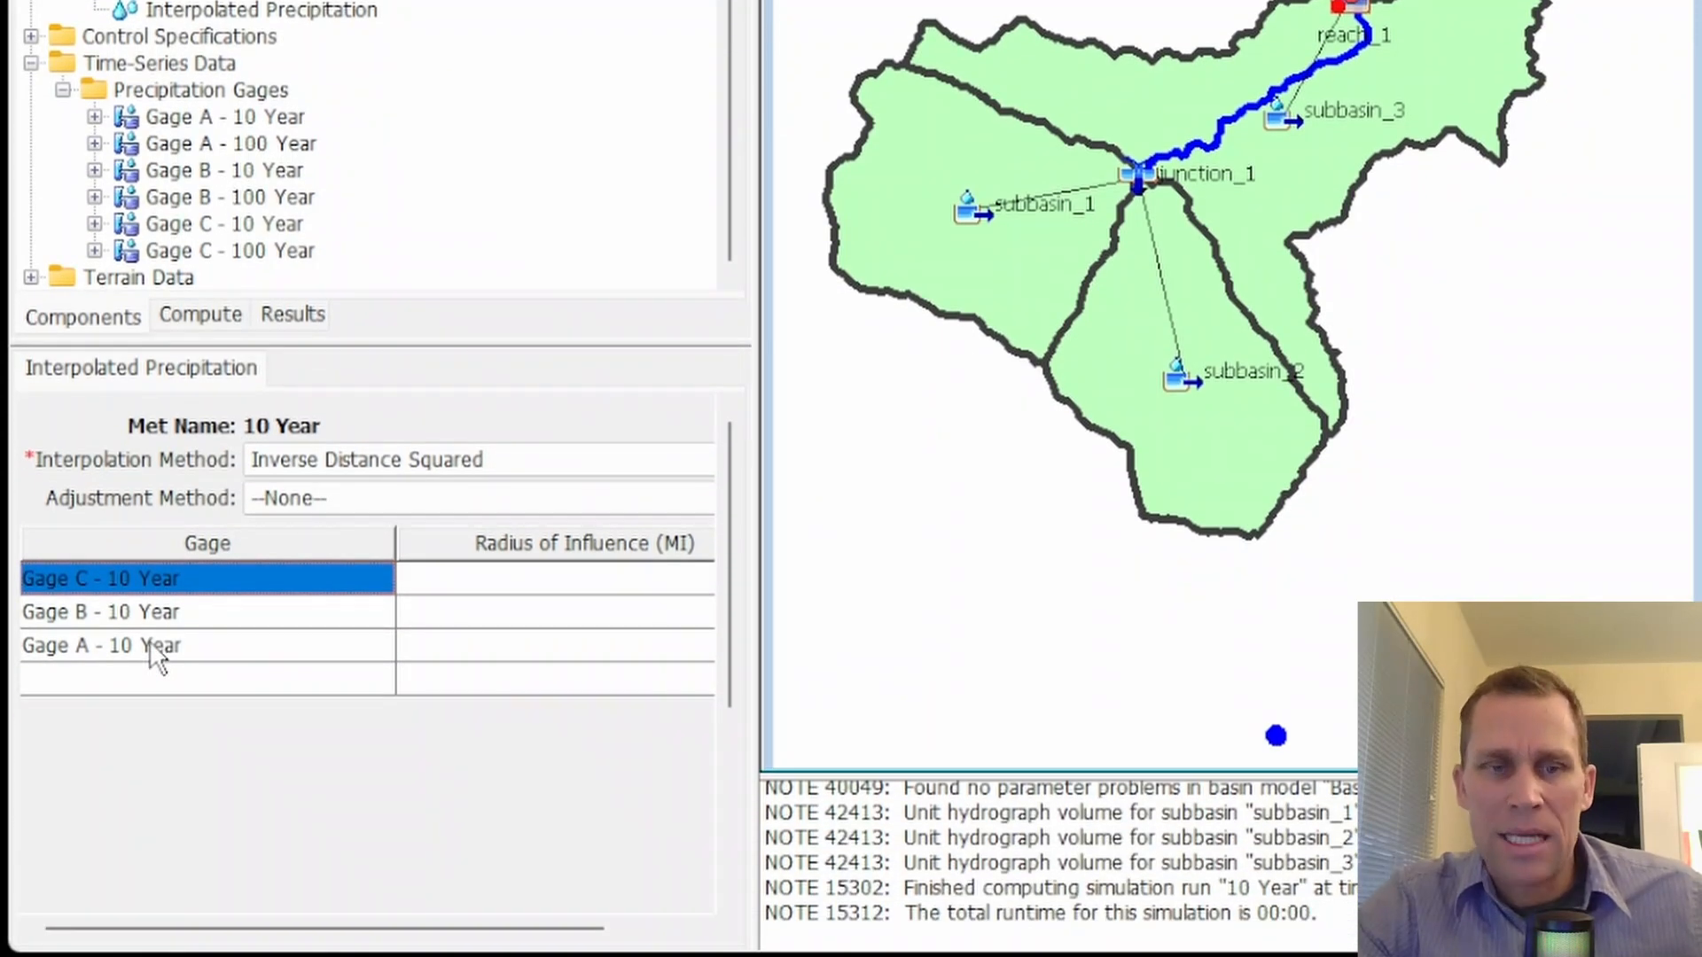
{"action": "left_click", "coordinate": [156, 688]}
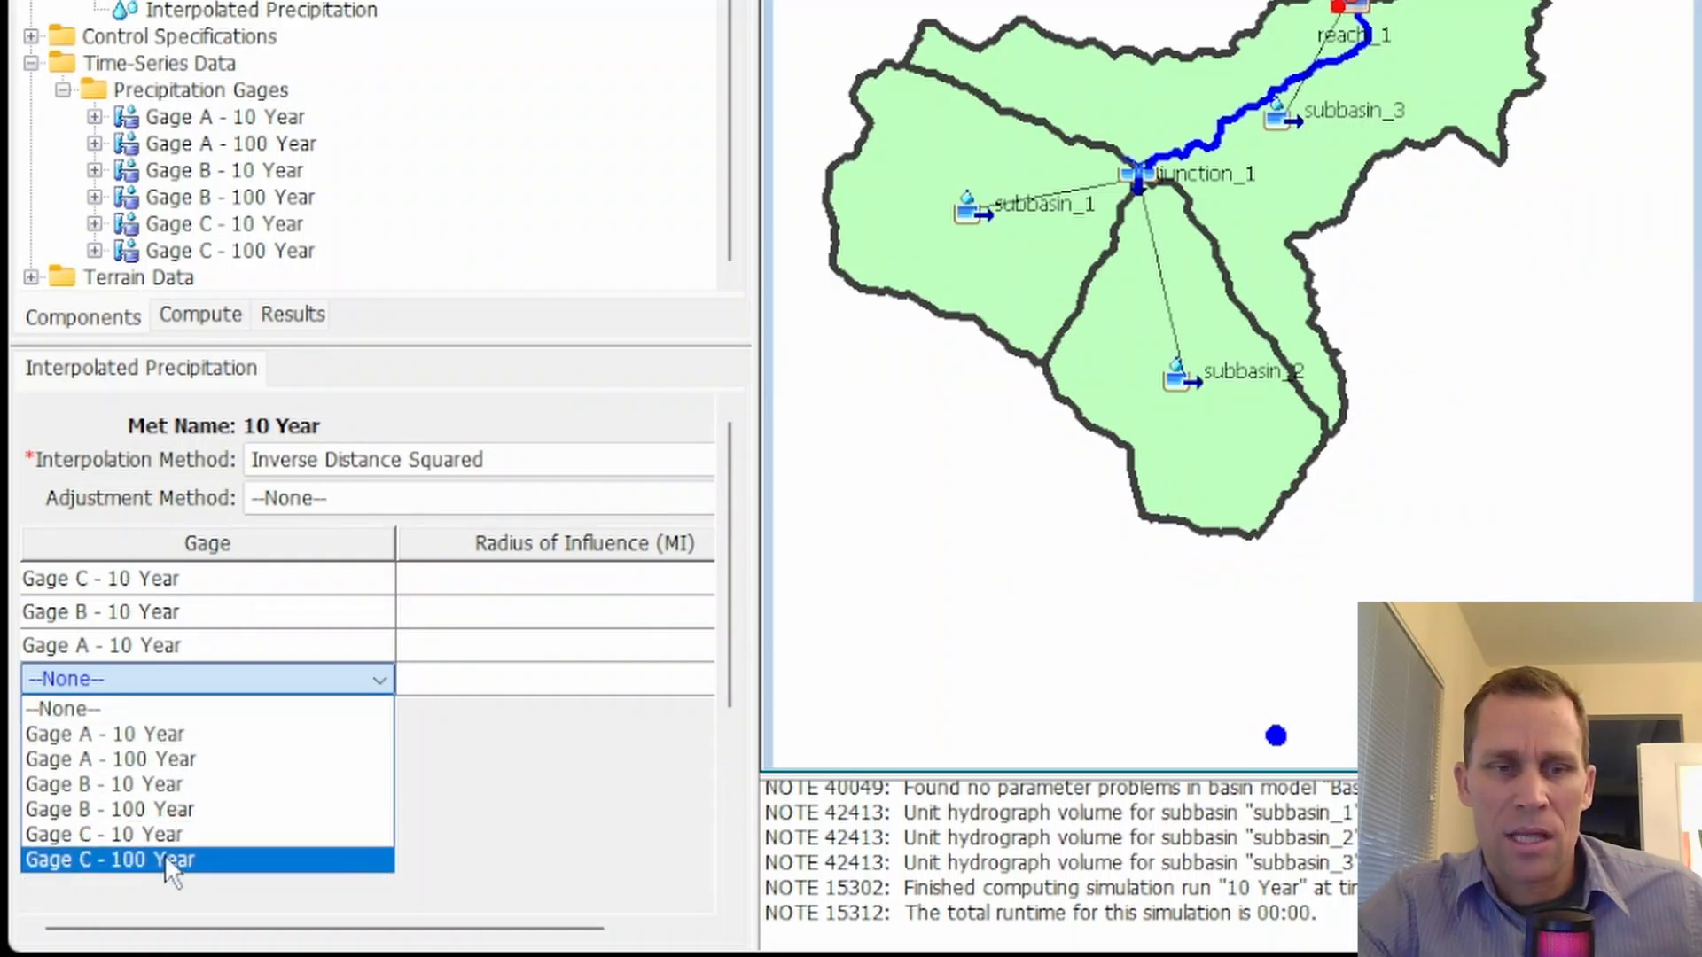
{"action": "left_click", "coordinate": [510, 732]}
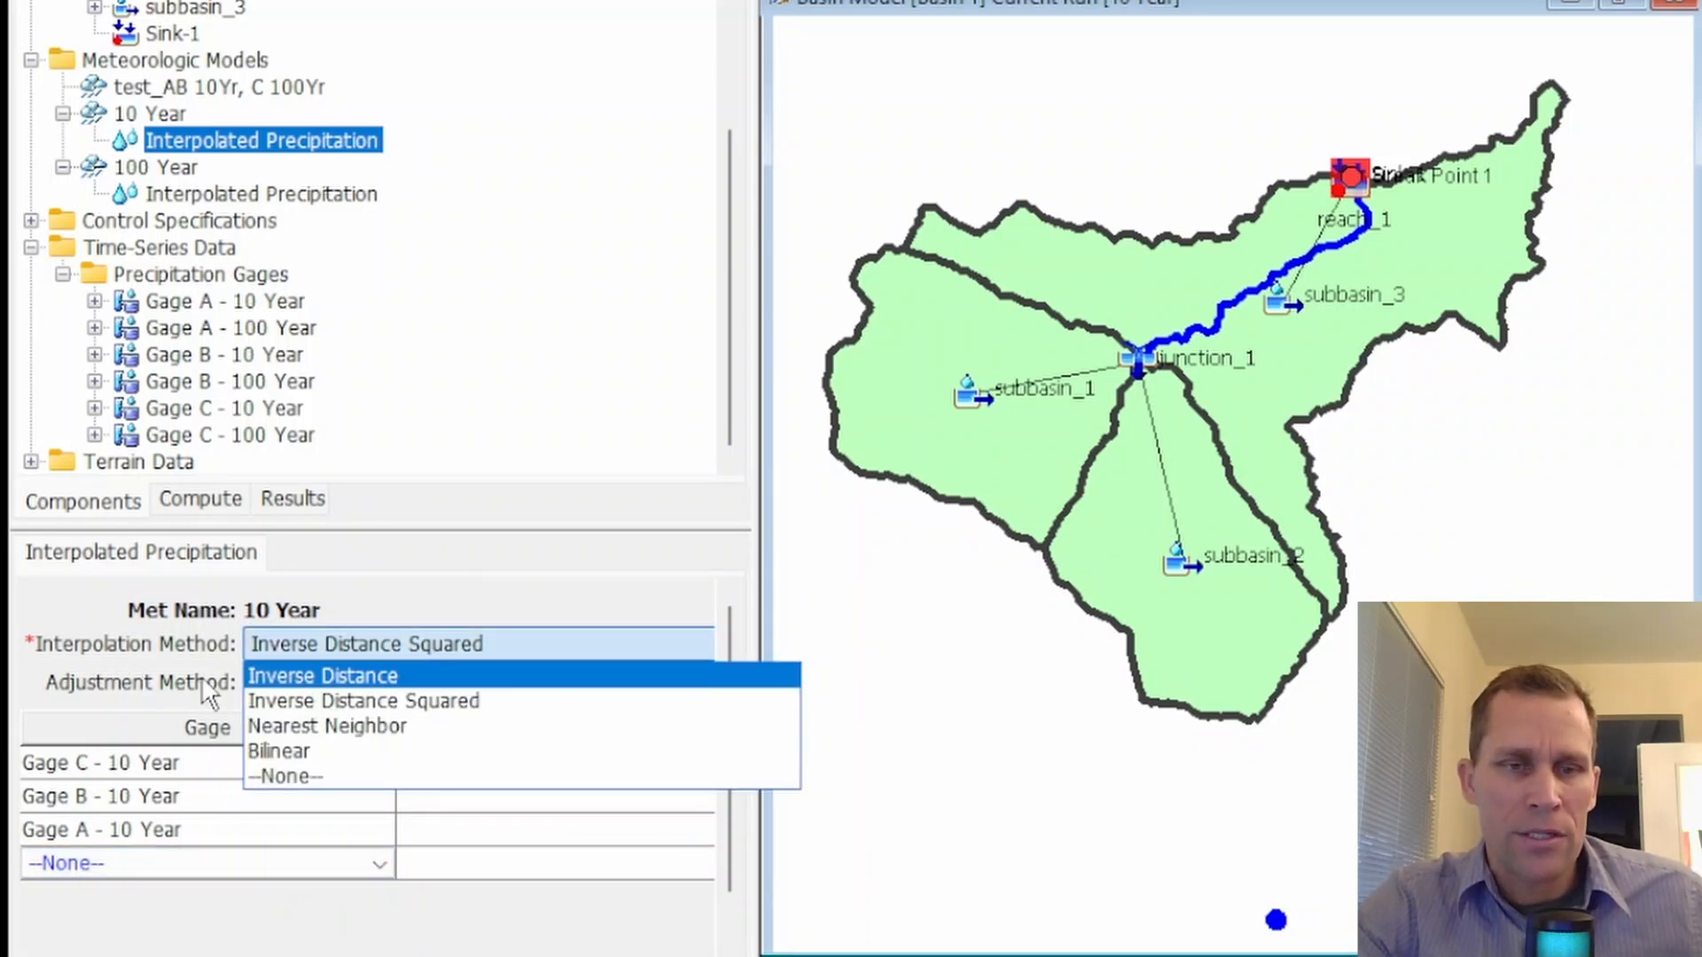
{"action": "left_click", "coordinate": [422, 702]}
{"action": "left_click", "coordinate": [498, 647]}
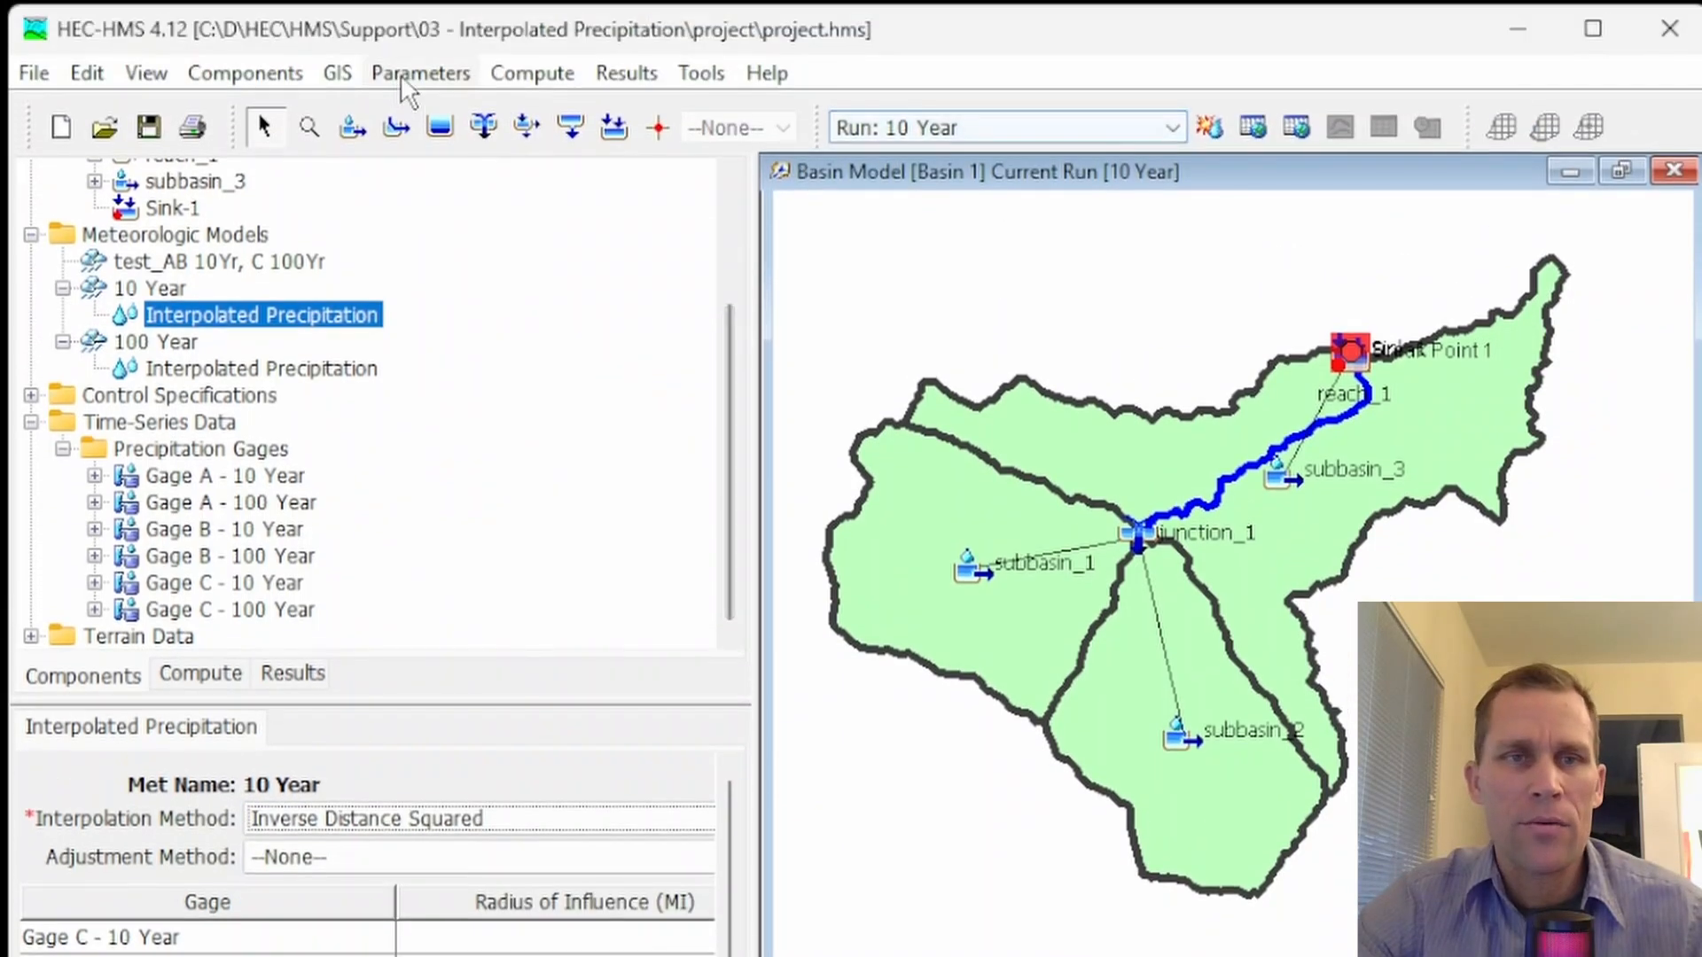
Review the 10 Year and 100 Year entries in the Simulation Run Manager and close it
{"action": "left_click", "coordinate": [422, 72]}
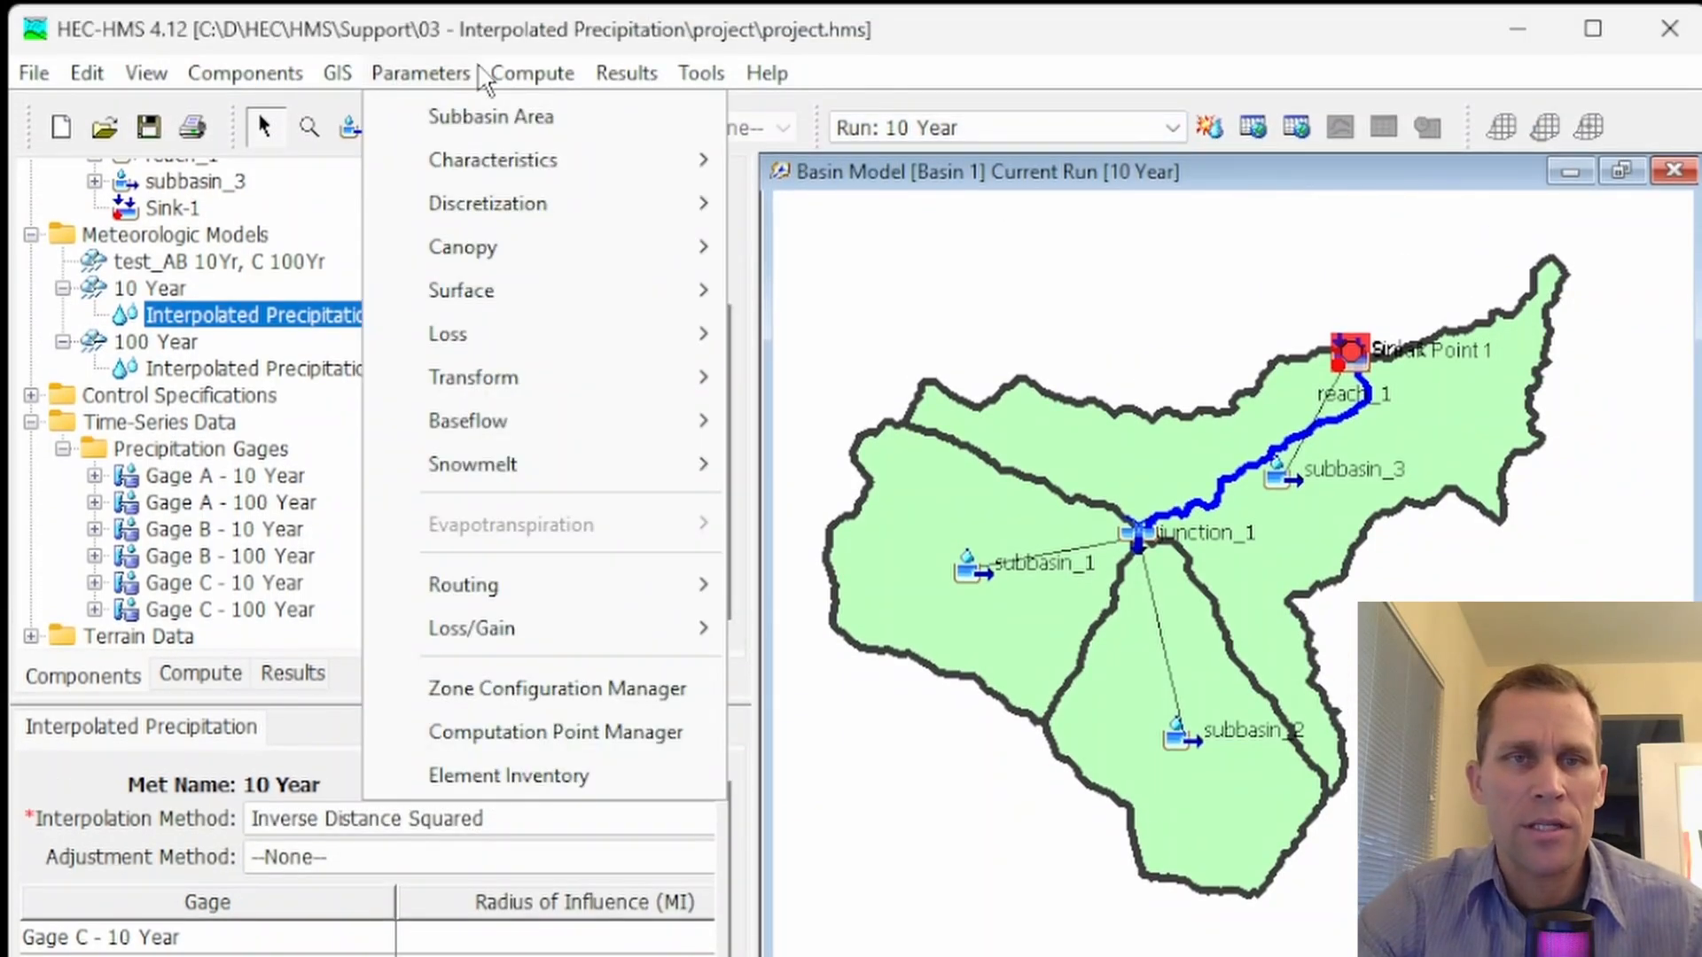
{"action": "mouse_move", "coordinate": [510, 73]}
{"action": "left_click", "coordinate": [567, 172]}
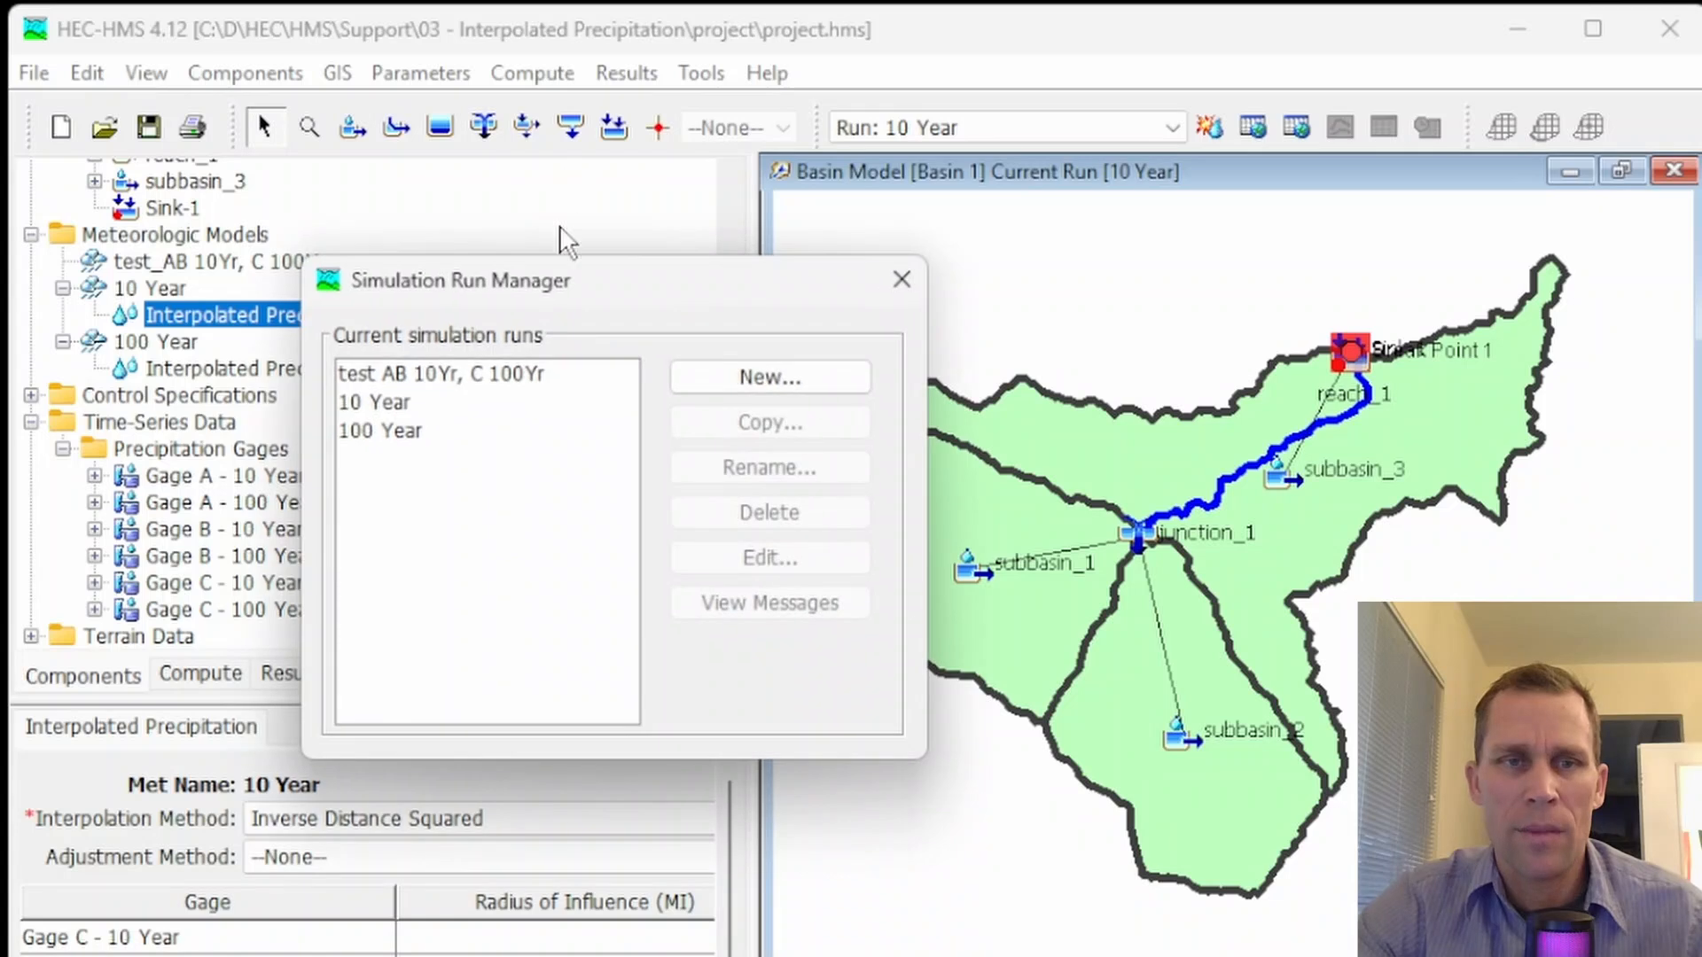
{"action": "left_click", "coordinate": [396, 399]}
{"action": "left_click", "coordinate": [395, 428]}
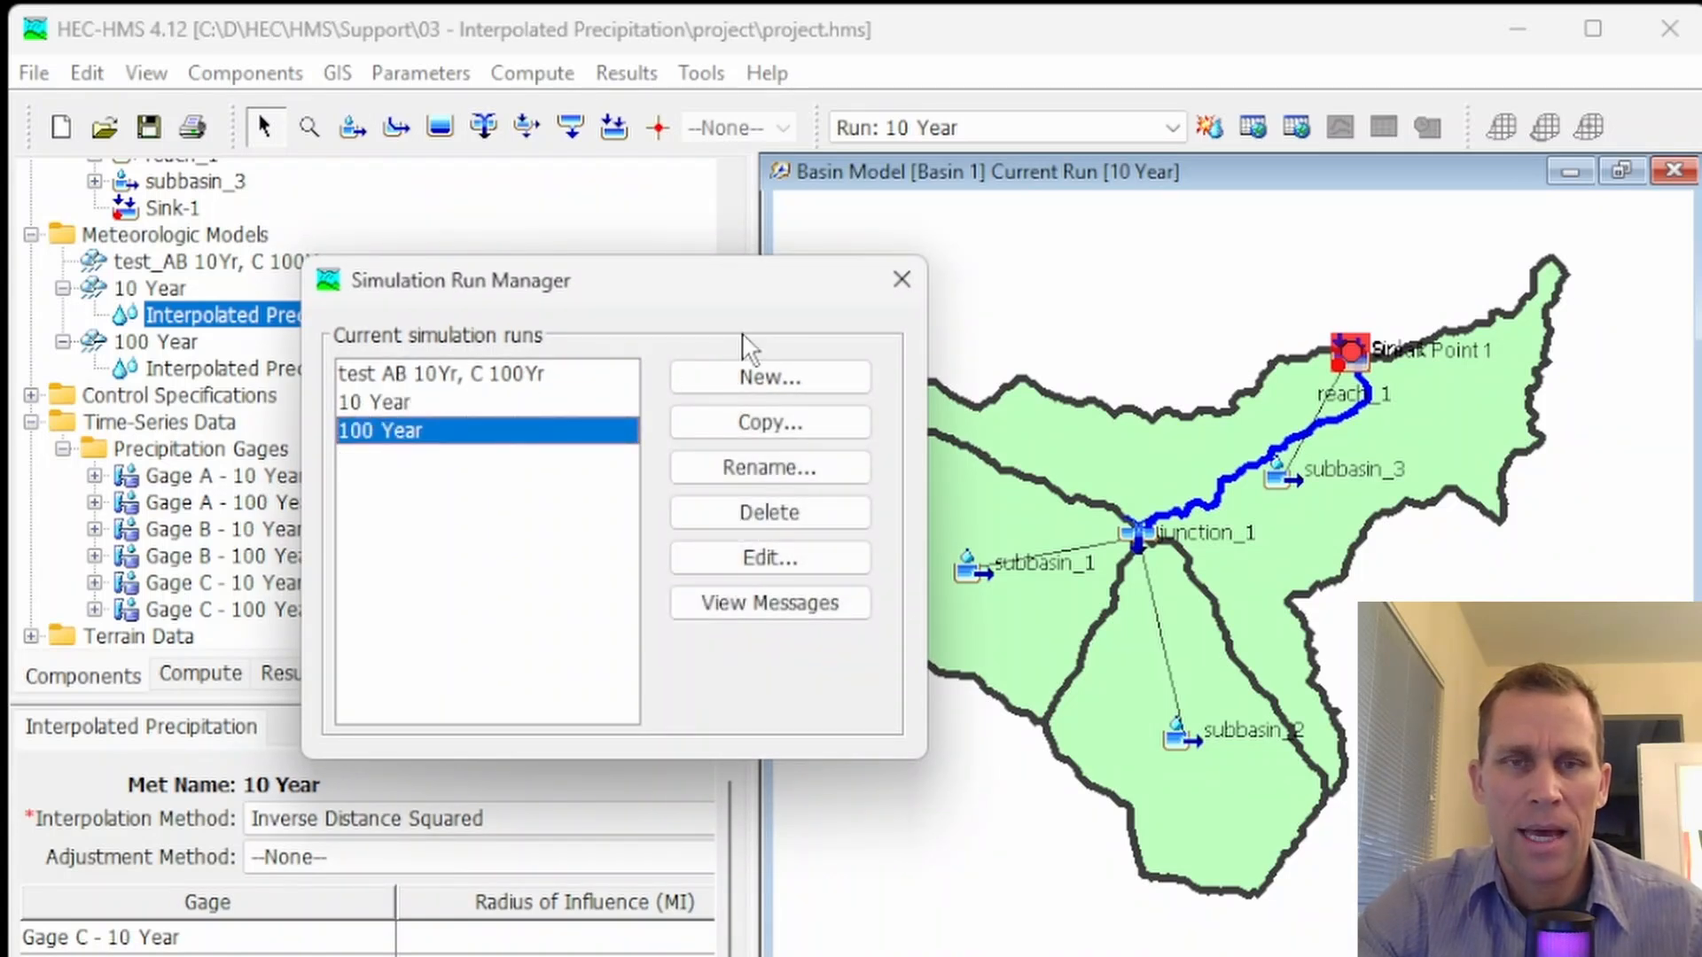
{"action": "left_click", "coordinate": [902, 279]}
Compute the 10 Year simulation run, keeping it as the current run
{"action": "left_click", "coordinate": [1011, 138]}
{"action": "left_click", "coordinate": [1013, 140]}
{"action": "left_click", "coordinate": [1210, 126]}
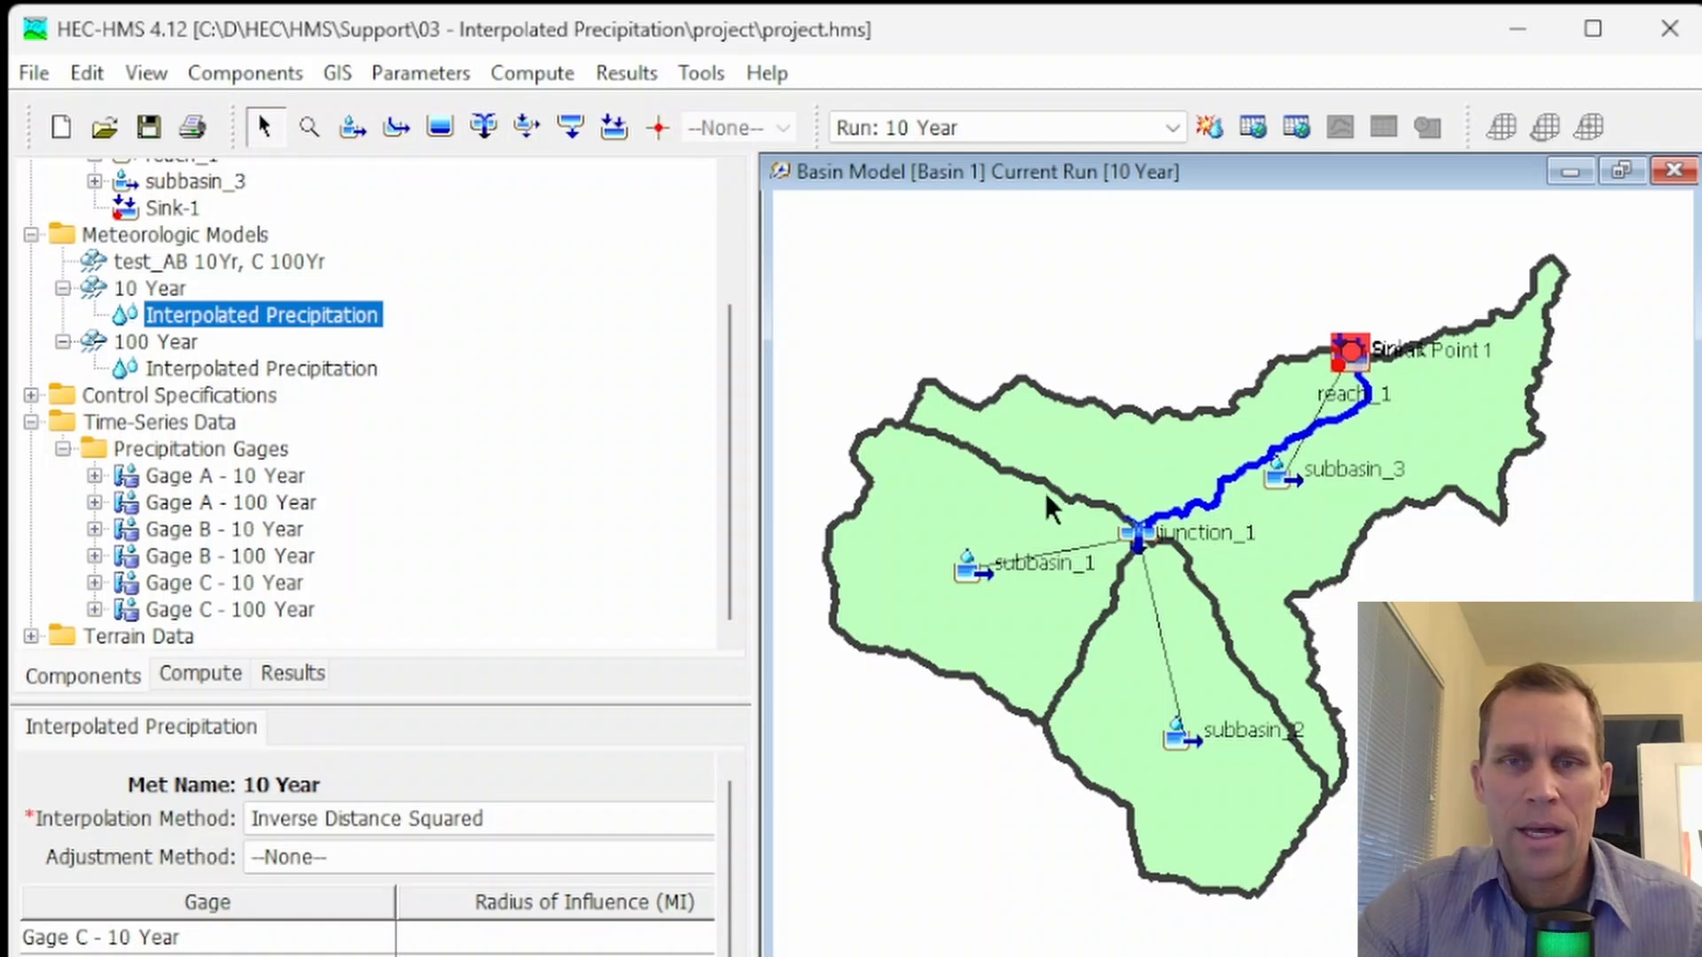
View the 10 Year results graph for subbasin_1 from the basin map, examine its precipitation and outflow, and close it
{"action": "left_click", "coordinate": [950, 498]}
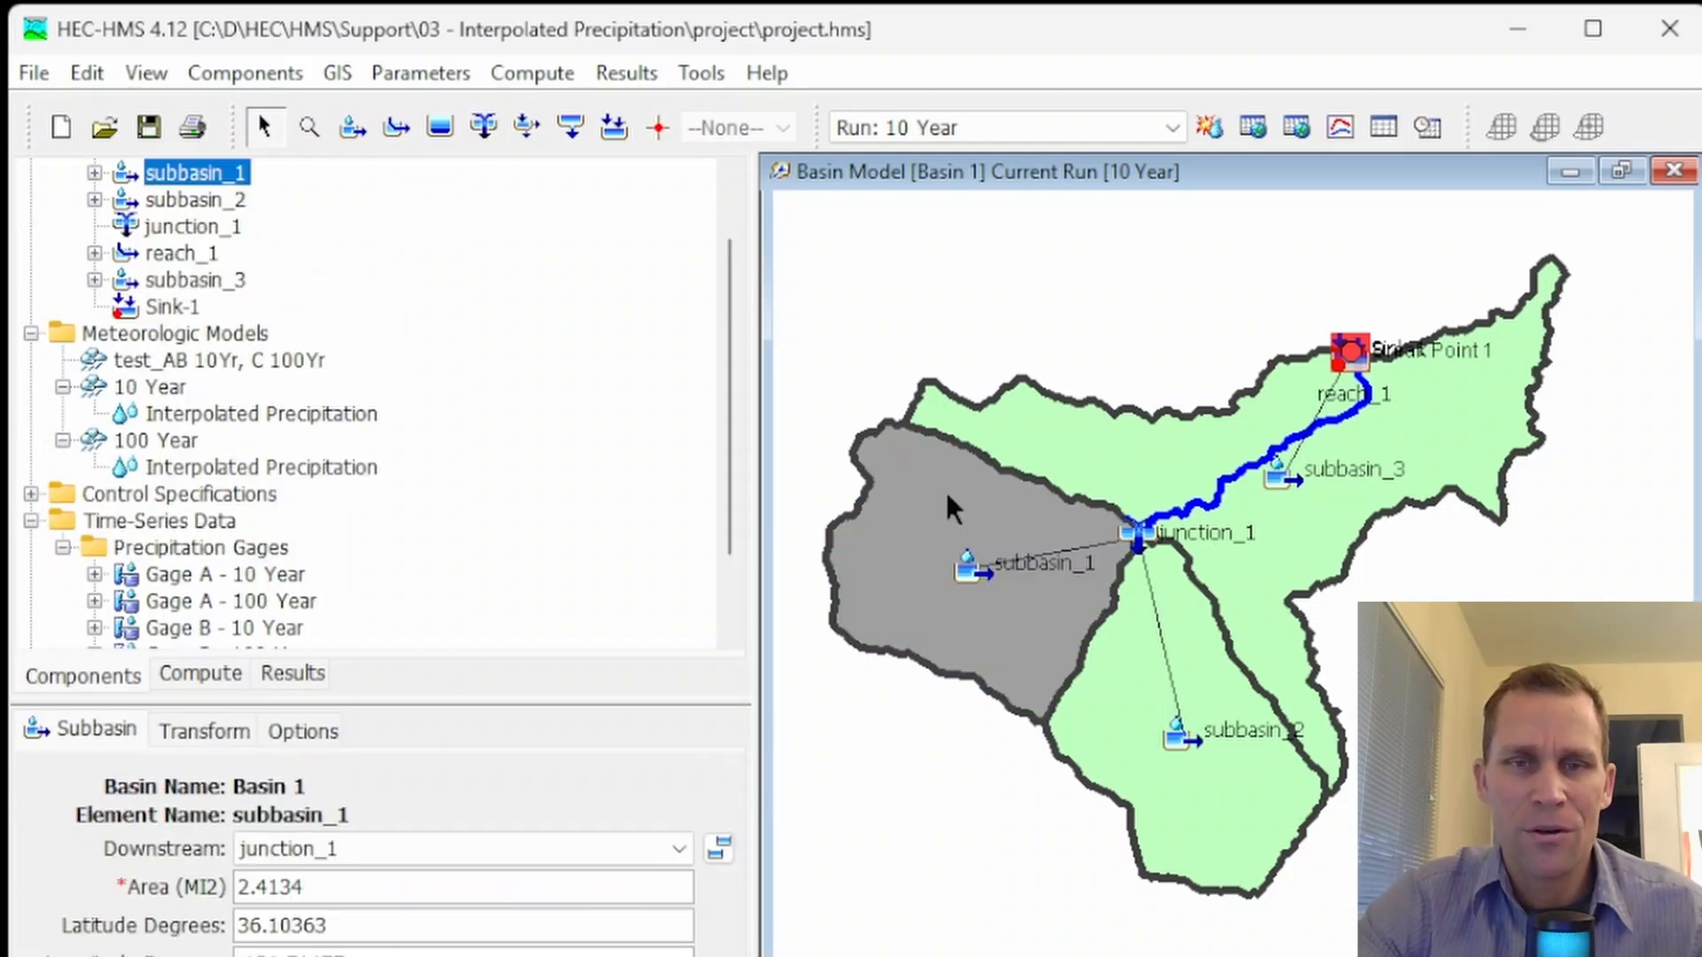
{"action": "right_click", "coordinate": [934, 492]}
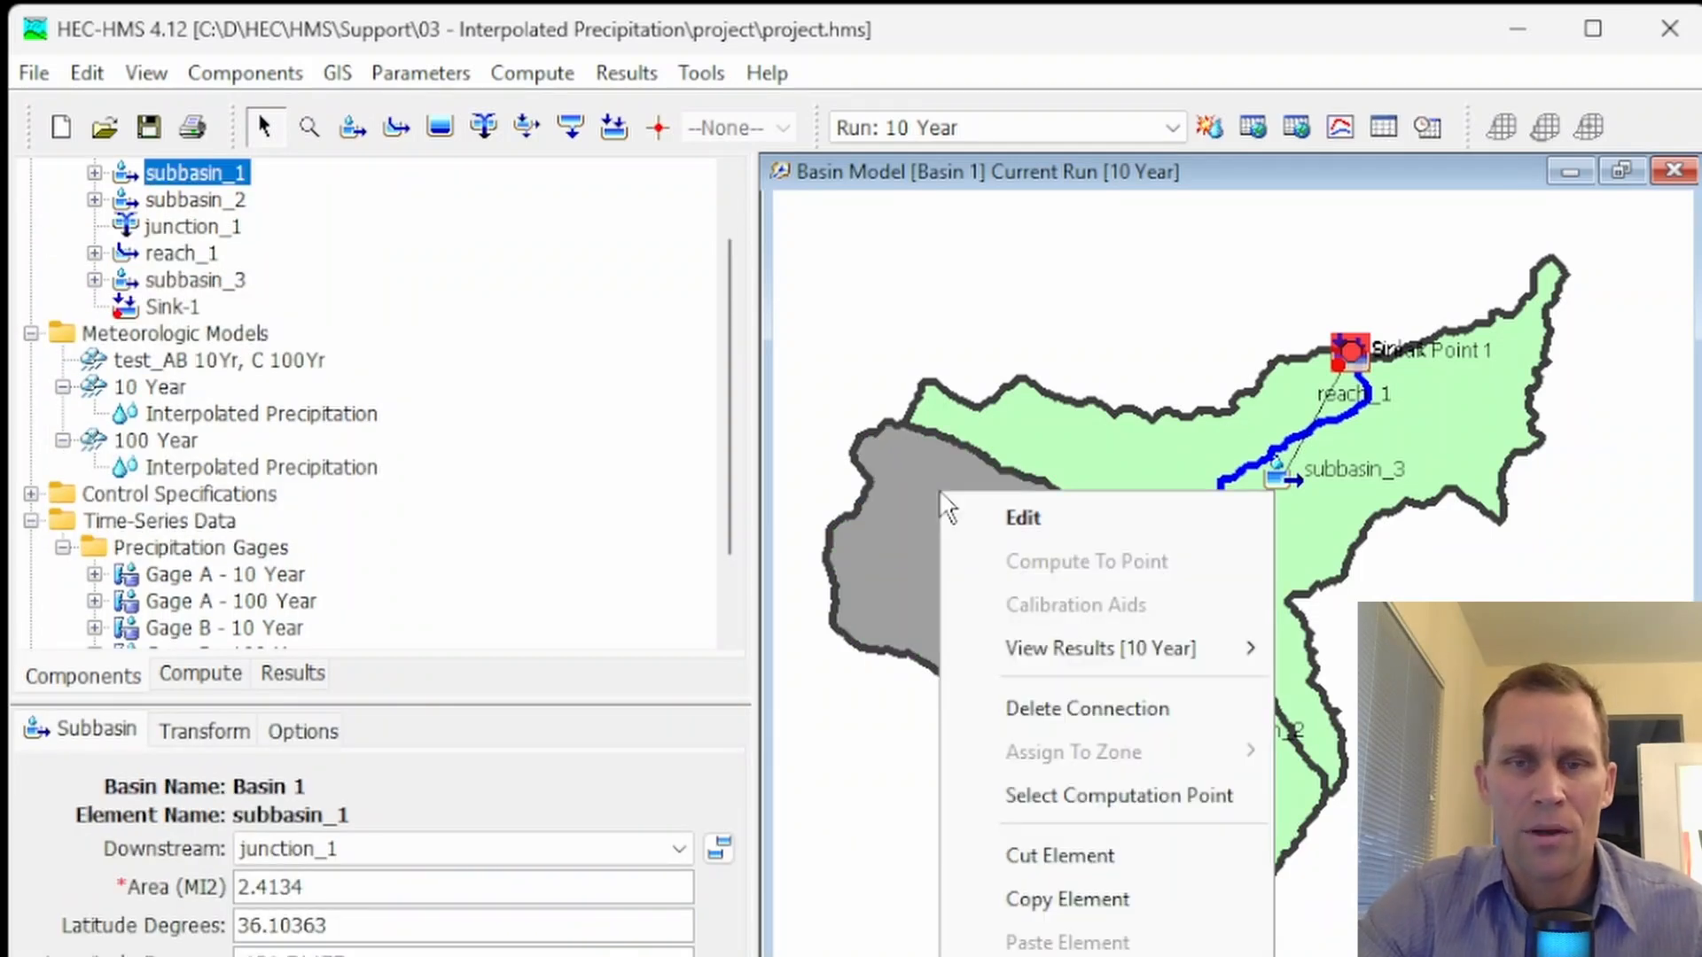
{"action": "mouse_move", "coordinate": [1110, 645]}
{"action": "left_click", "coordinate": [1341, 645]}
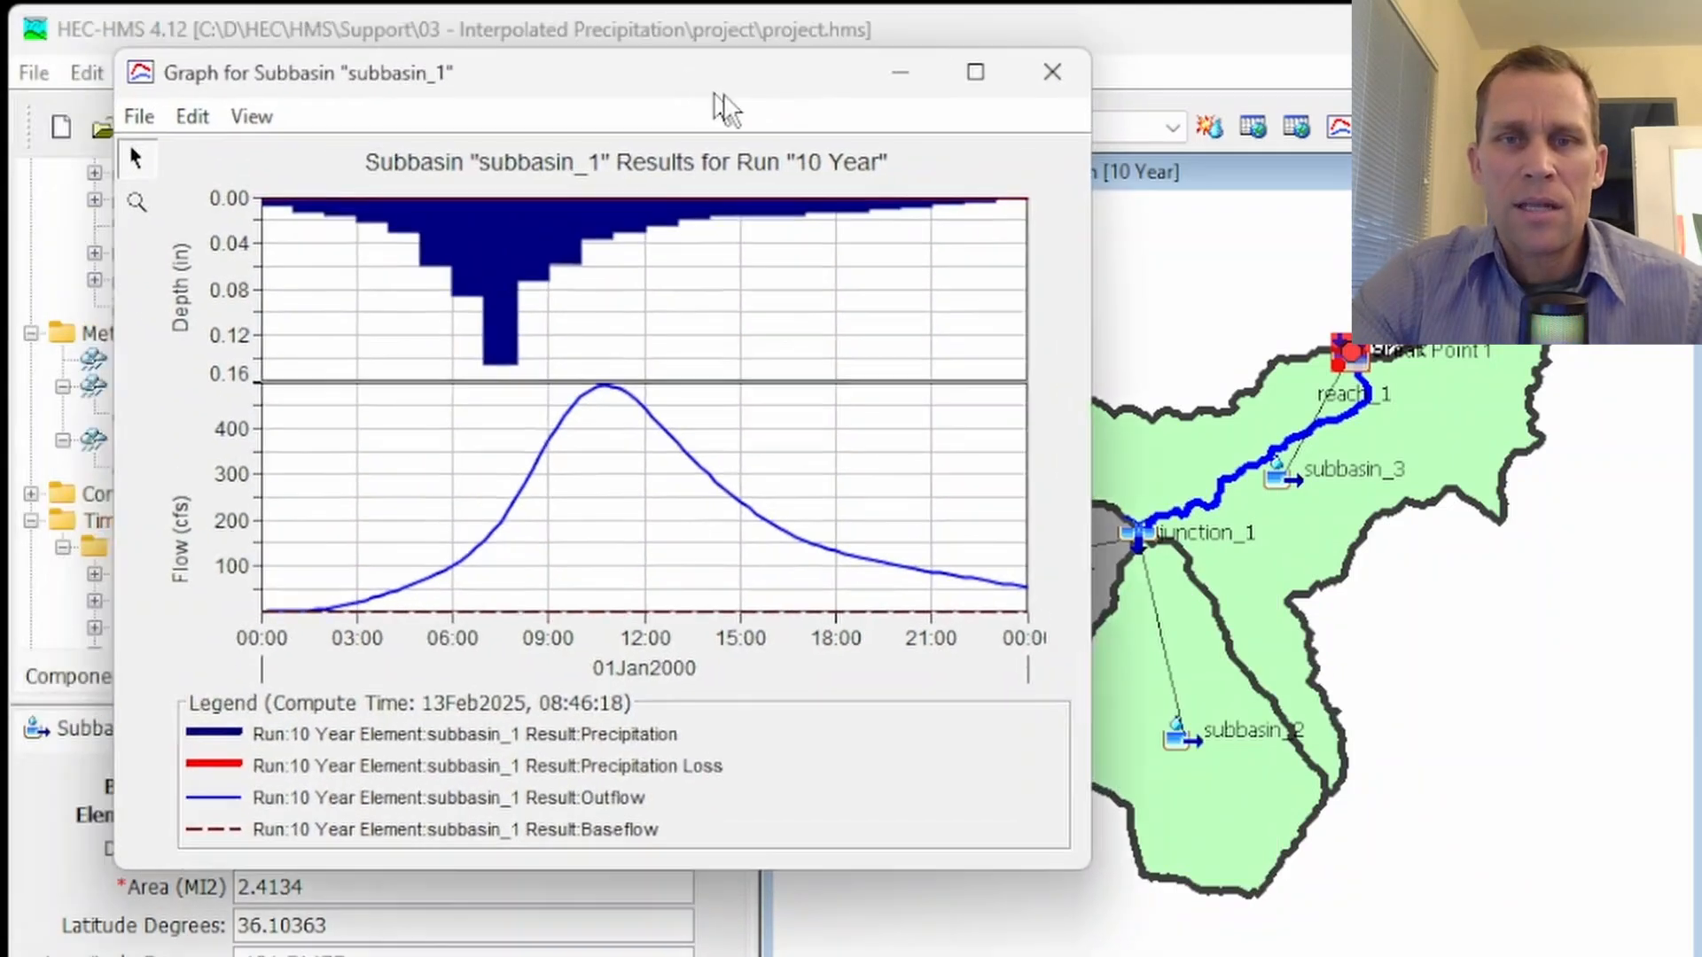
{"action": "left_click_drag", "start_coordinate": [598, 42], "coordinate": [1008, 193]}
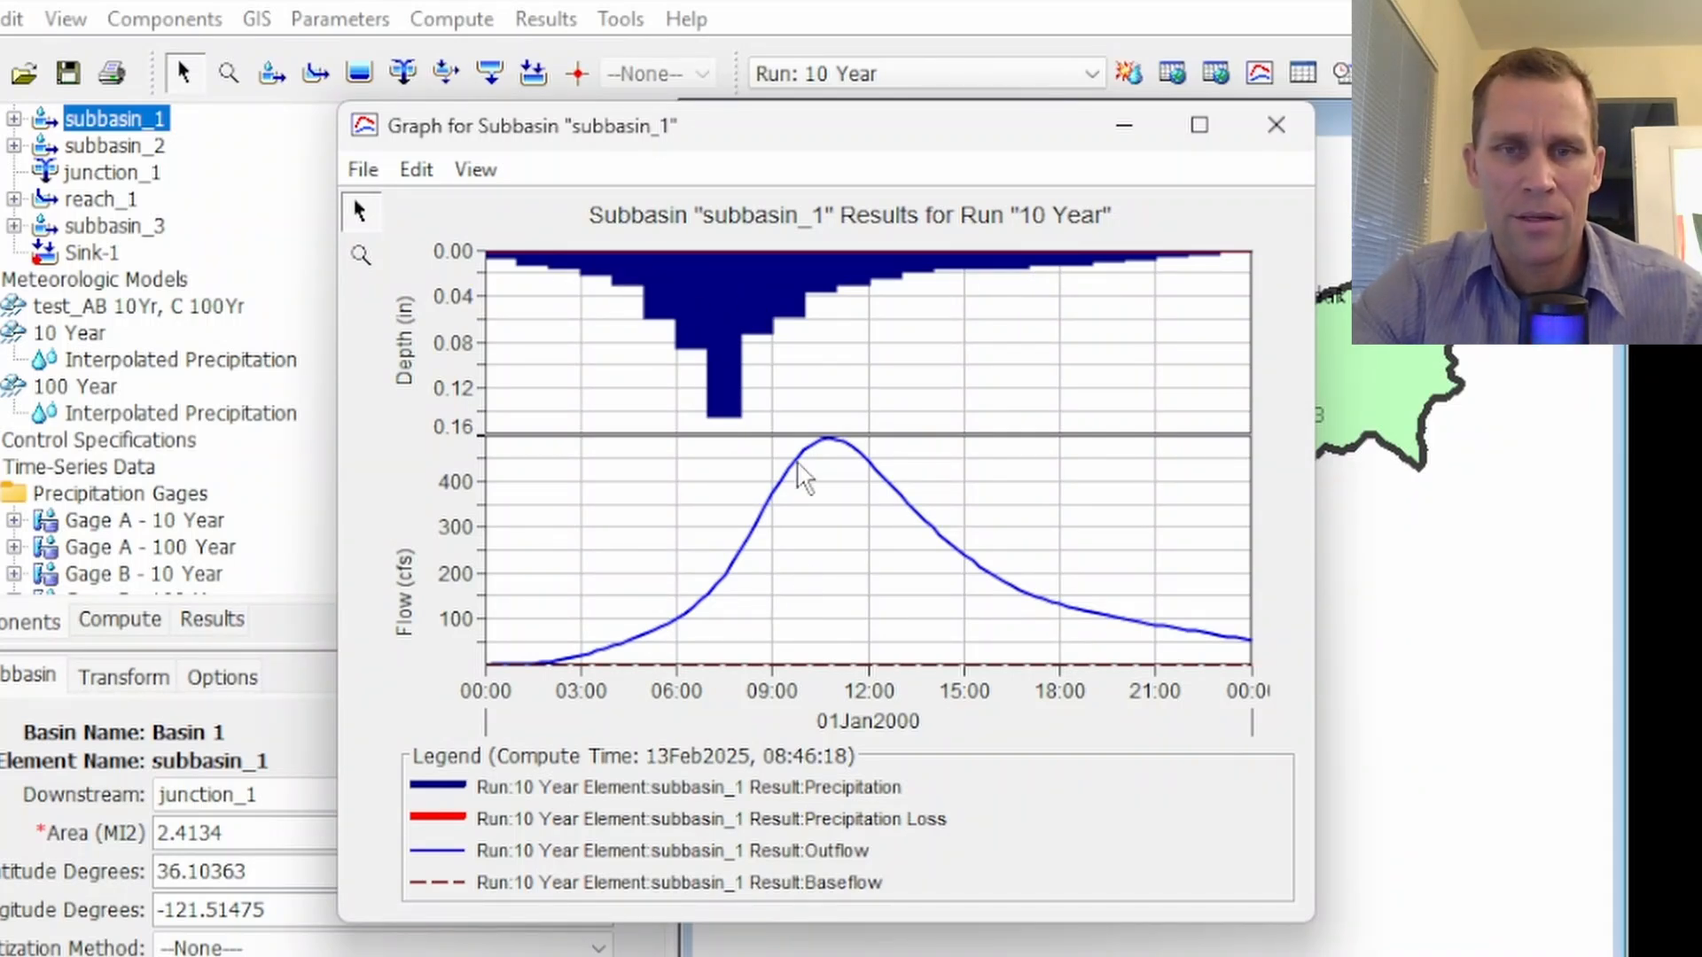
{"action": "left_click", "coordinate": [1276, 141]}
Make 100 Year the current simulation run and compute it
{"action": "left_click", "coordinate": [1090, 75]}
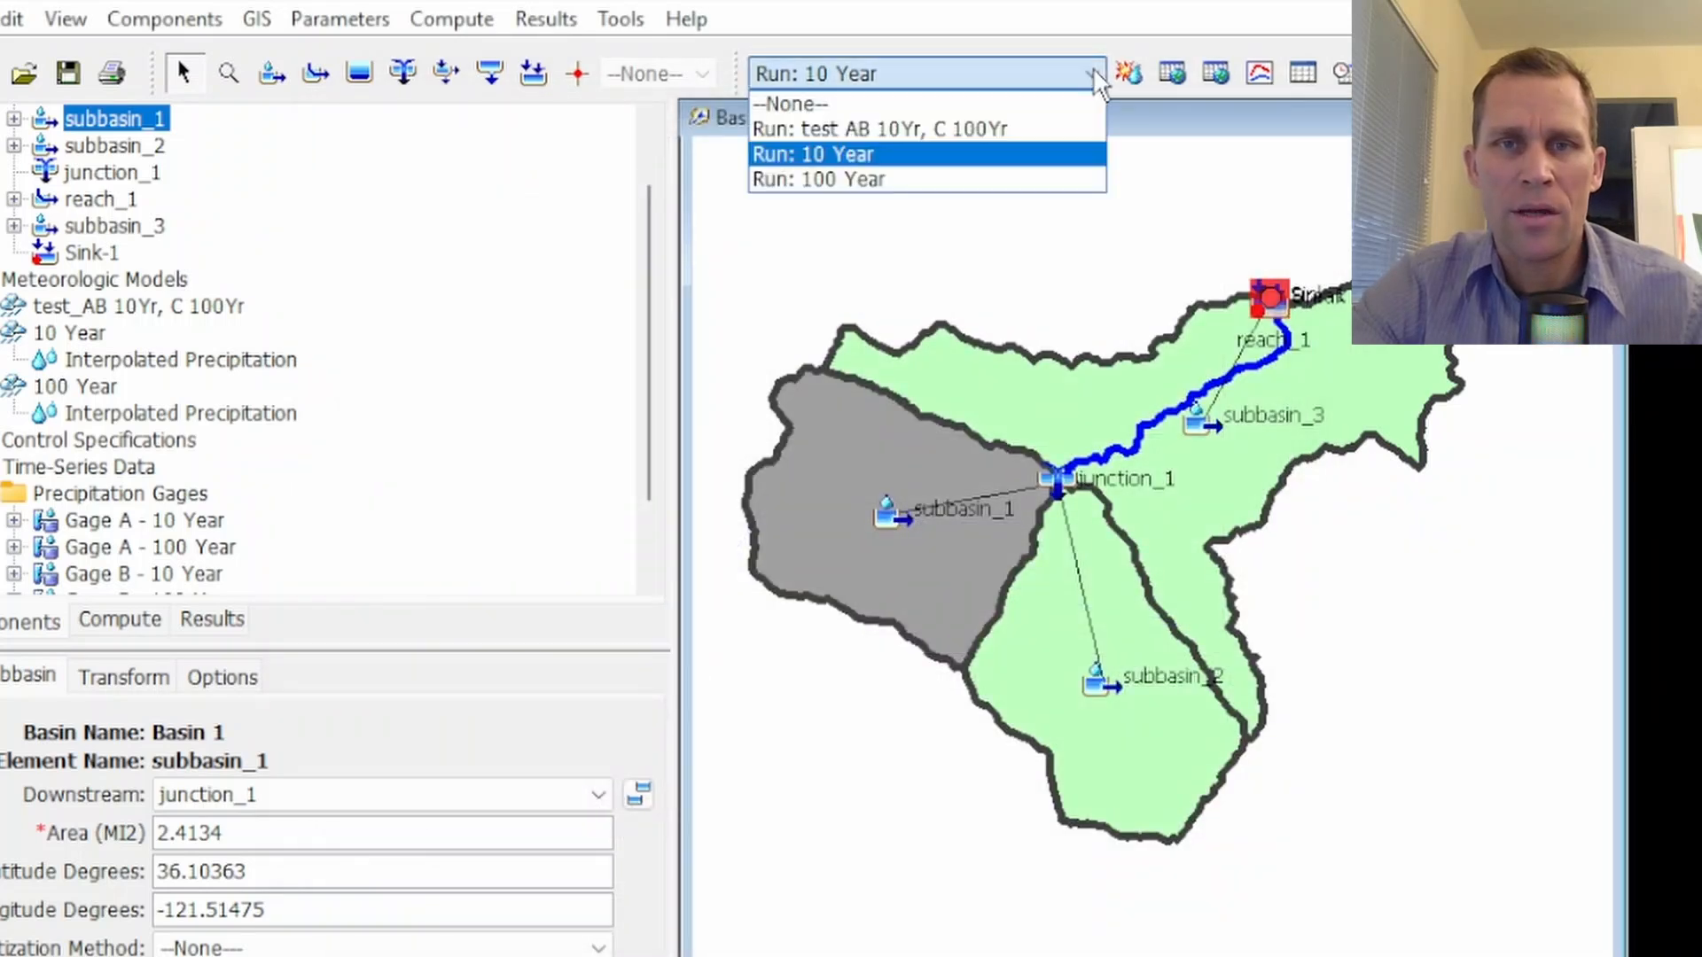
{"action": "left_click", "coordinate": [1028, 181]}
{"action": "left_click", "coordinate": [1125, 73]}
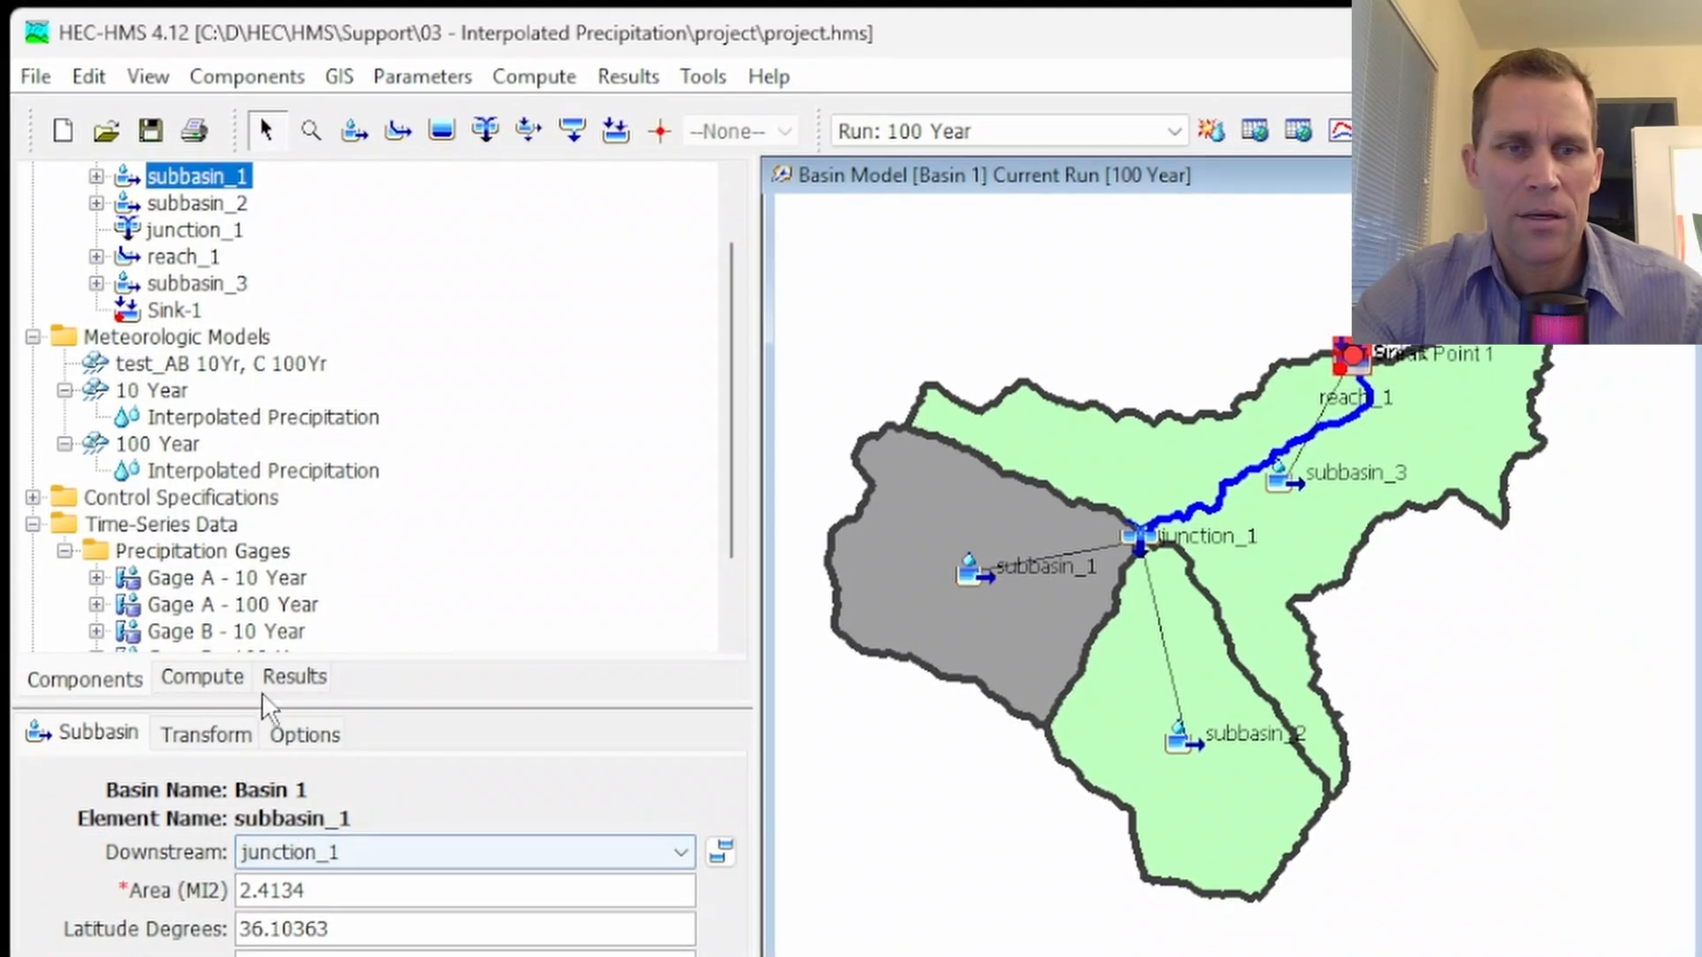
In the simulation results, expand subbasin_1 for the 10 Year and 100 Year runs and preview the 100 Year Outflow
{"action": "left_click", "coordinate": [290, 678]}
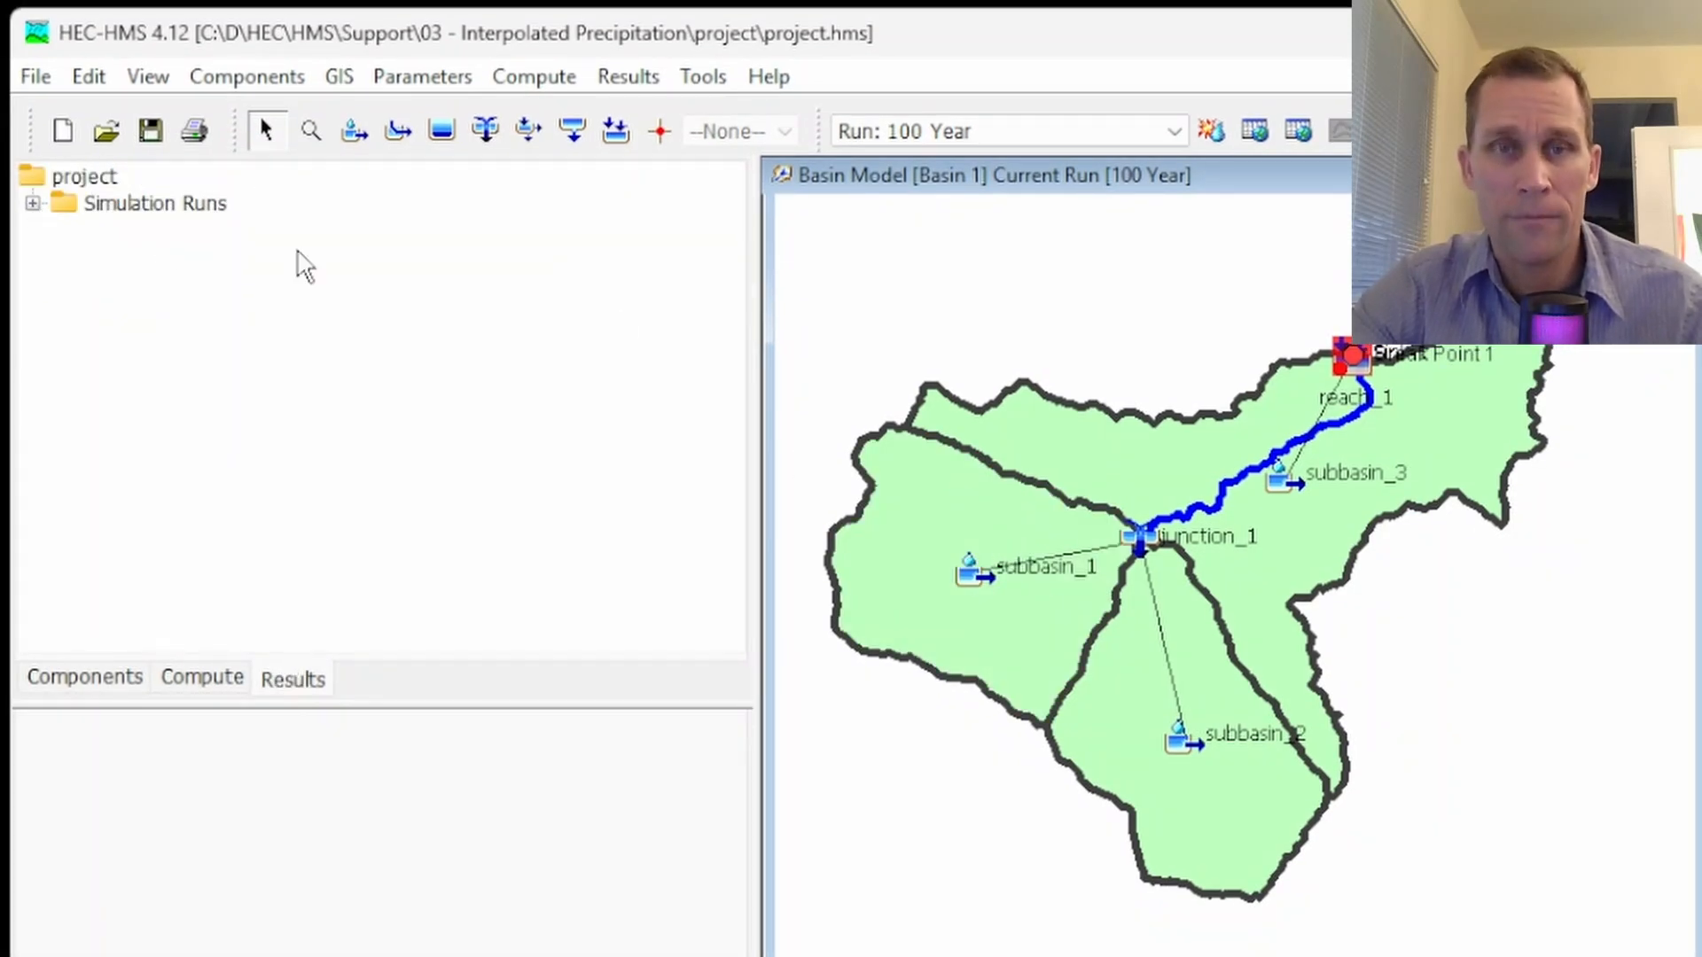
{"action": "left_click", "coordinate": [33, 204]}
{"action": "double_click", "coordinate": [128, 258]}
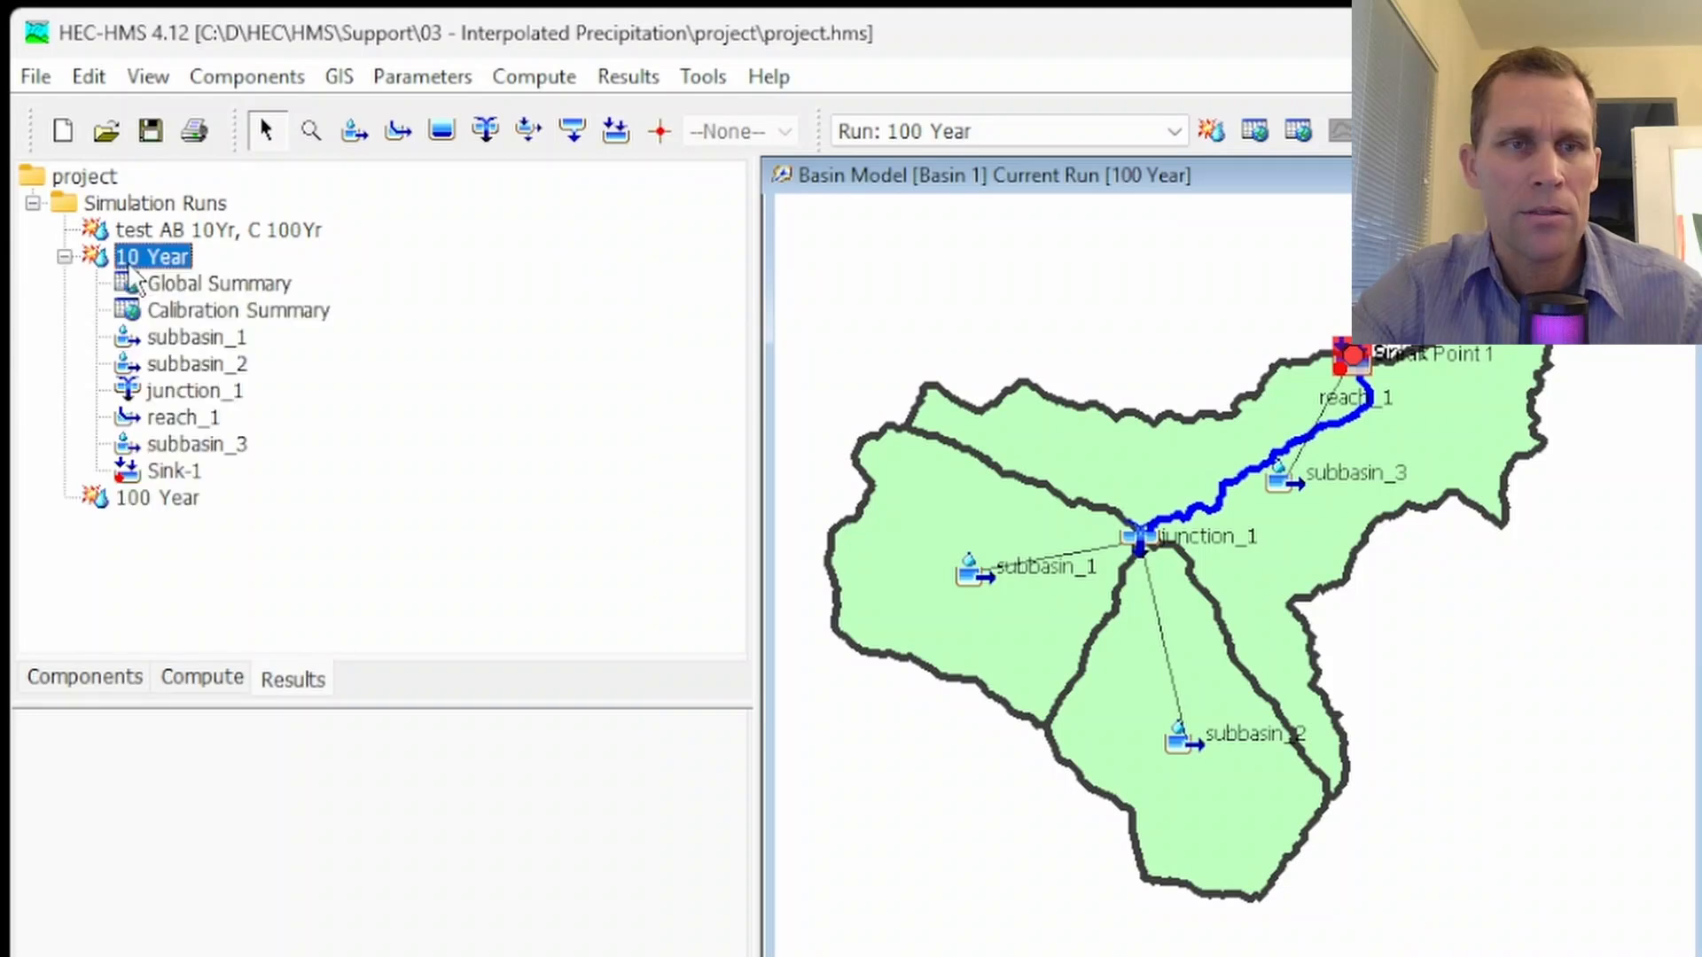
{"action": "double_click", "coordinate": [169, 340]}
{"action": "scroll", "coordinate": [178, 399], "scroll_direction": "down", "scroll_amount": 3}
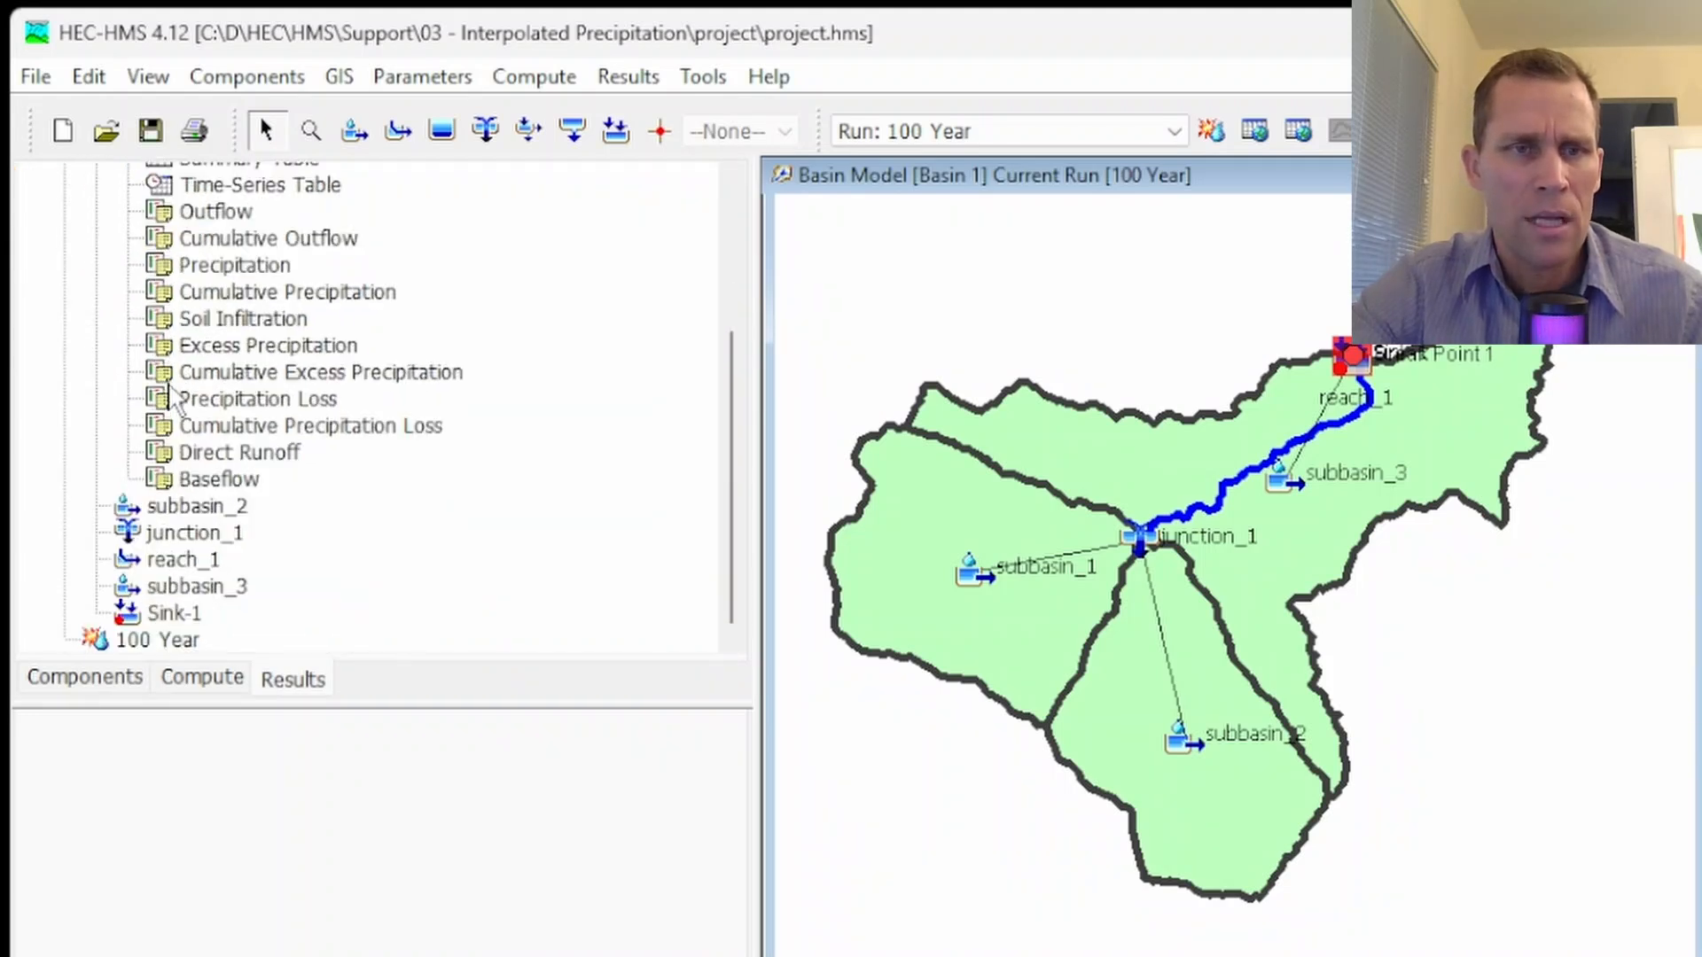
{"action": "double_click", "coordinate": [170, 641]}
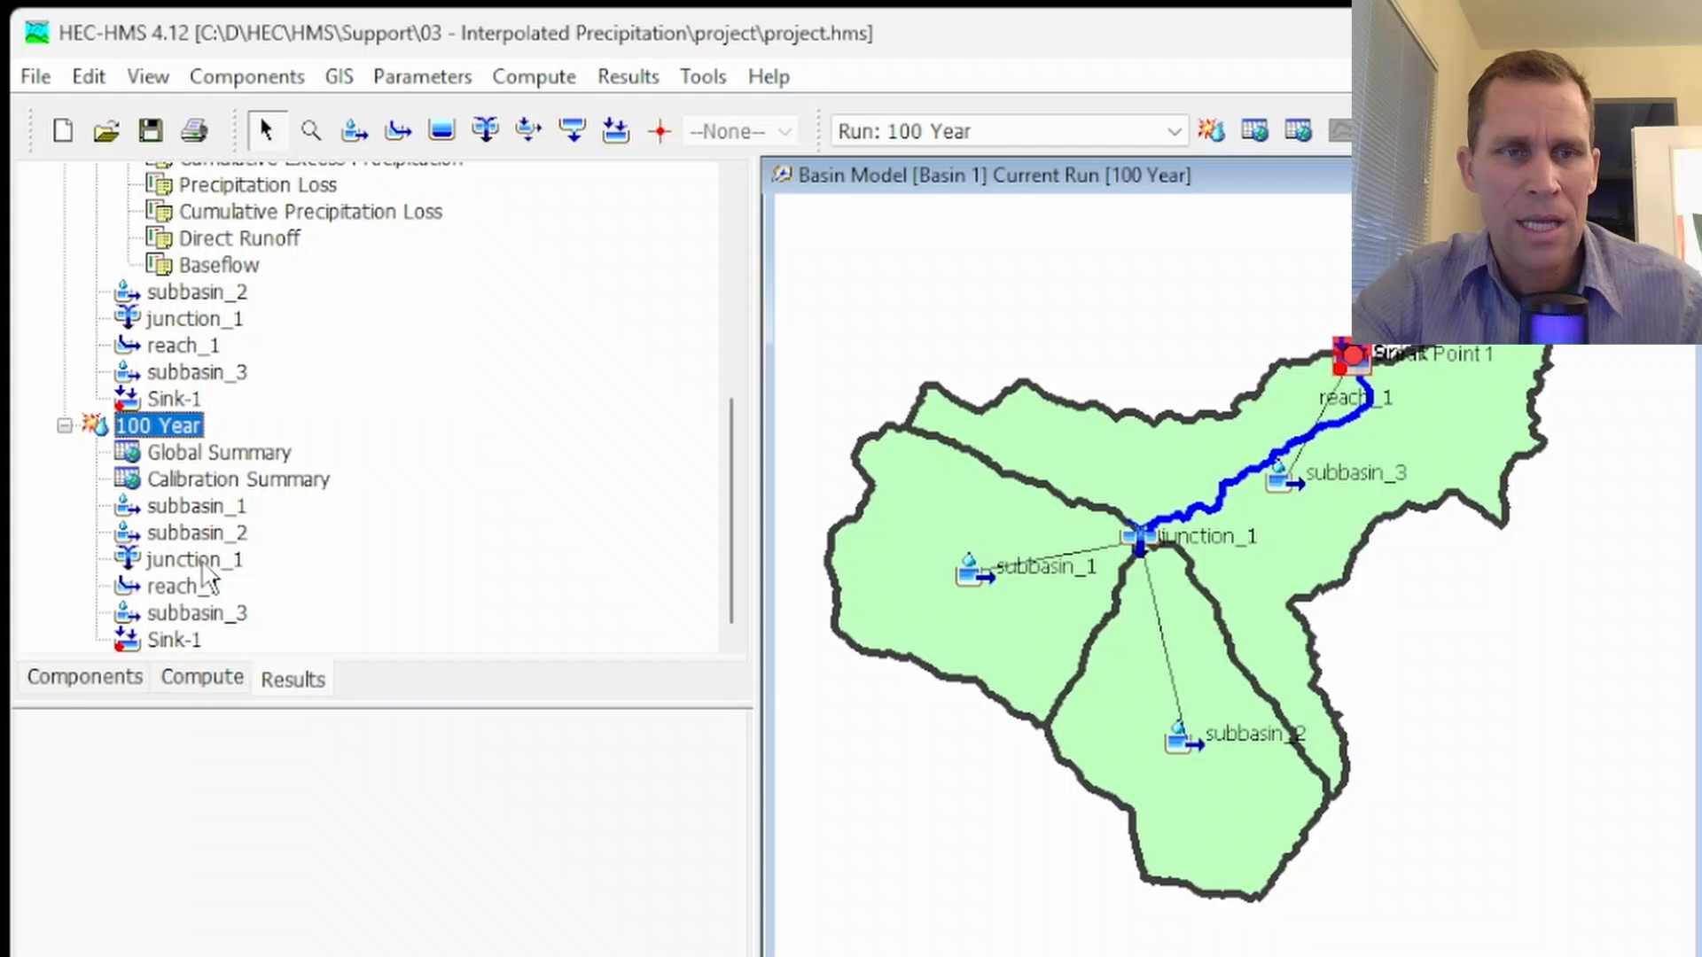
{"action": "double_click", "coordinate": [184, 507]}
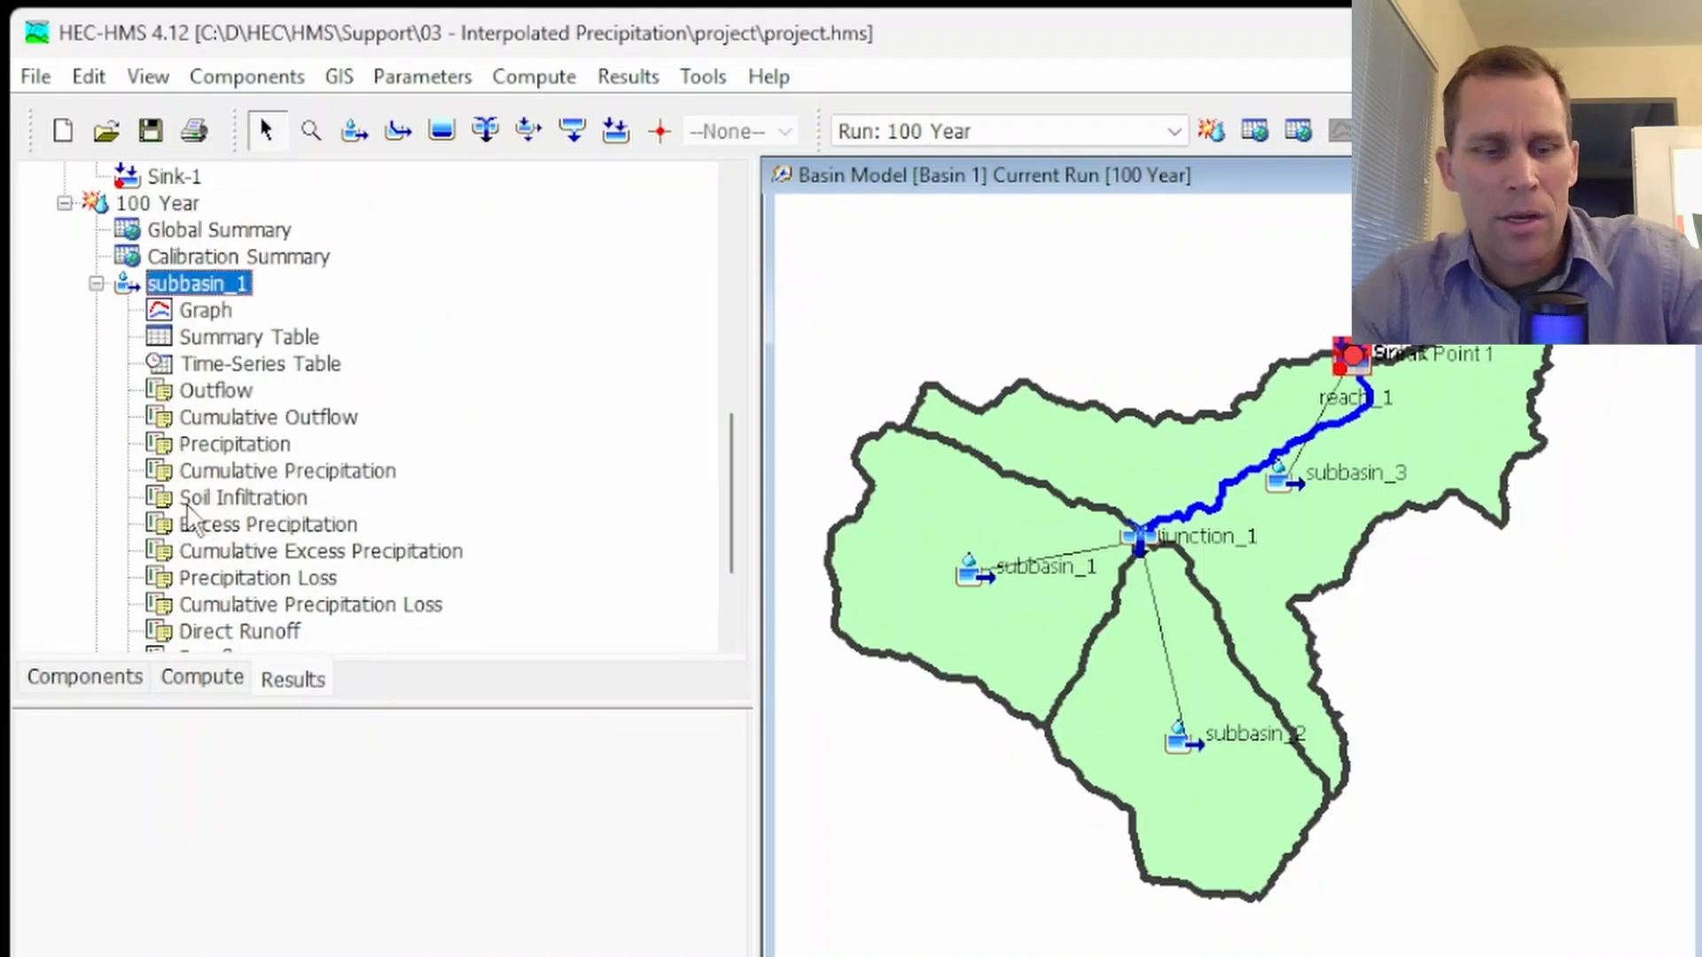
{"action": "left_click", "coordinate": [215, 394]}
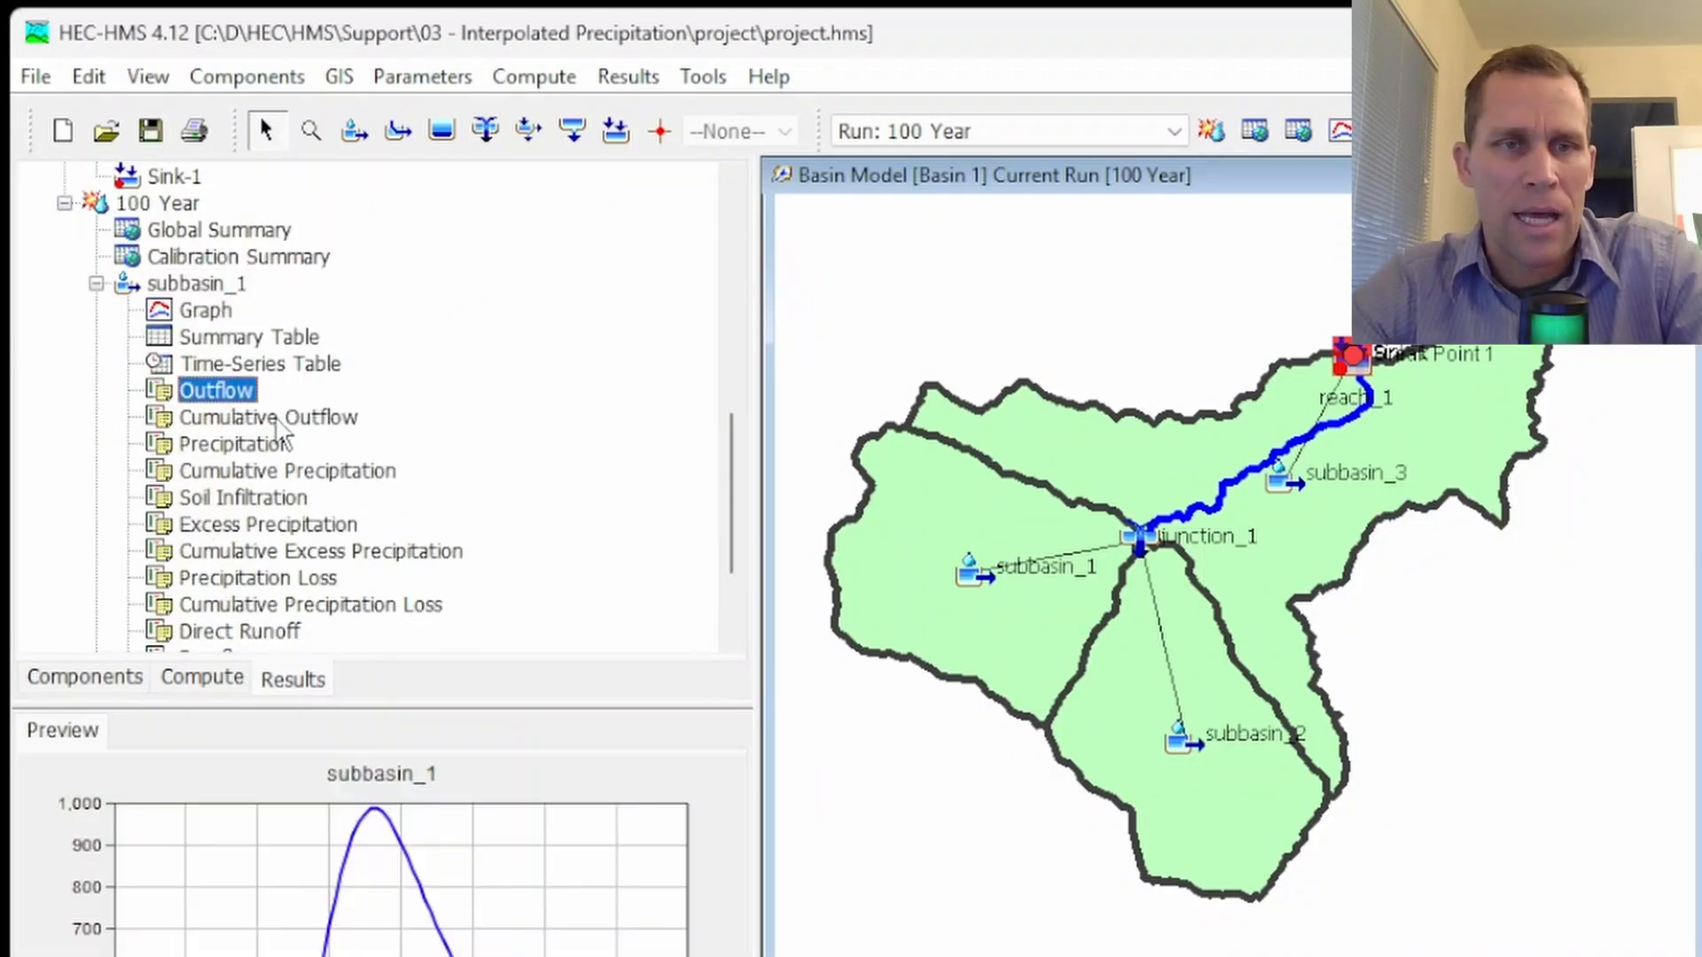
Plot subbasin_1's 10 Year and 100 Year Outflow together in a results graph, highlight each curve to compare them, and close it
{"action": "scroll", "coordinate": [312, 452], "scroll_direction": "up", "scroll_amount": 12}
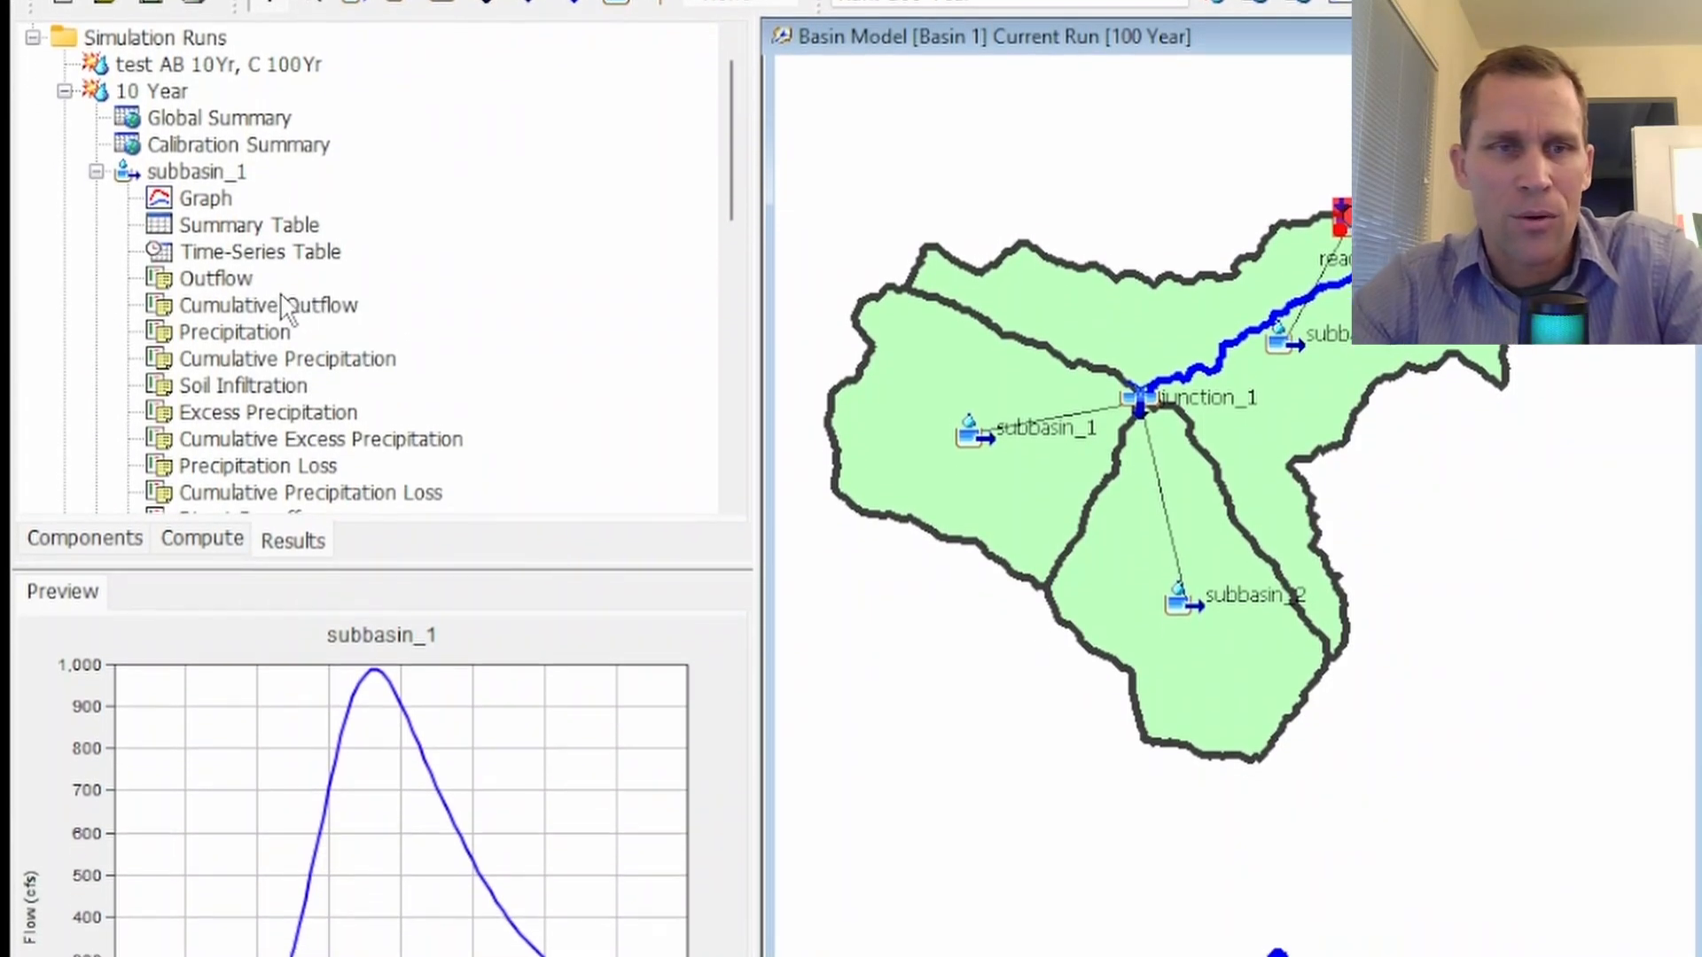
{"action": "left_click", "coordinate": [232, 379]}
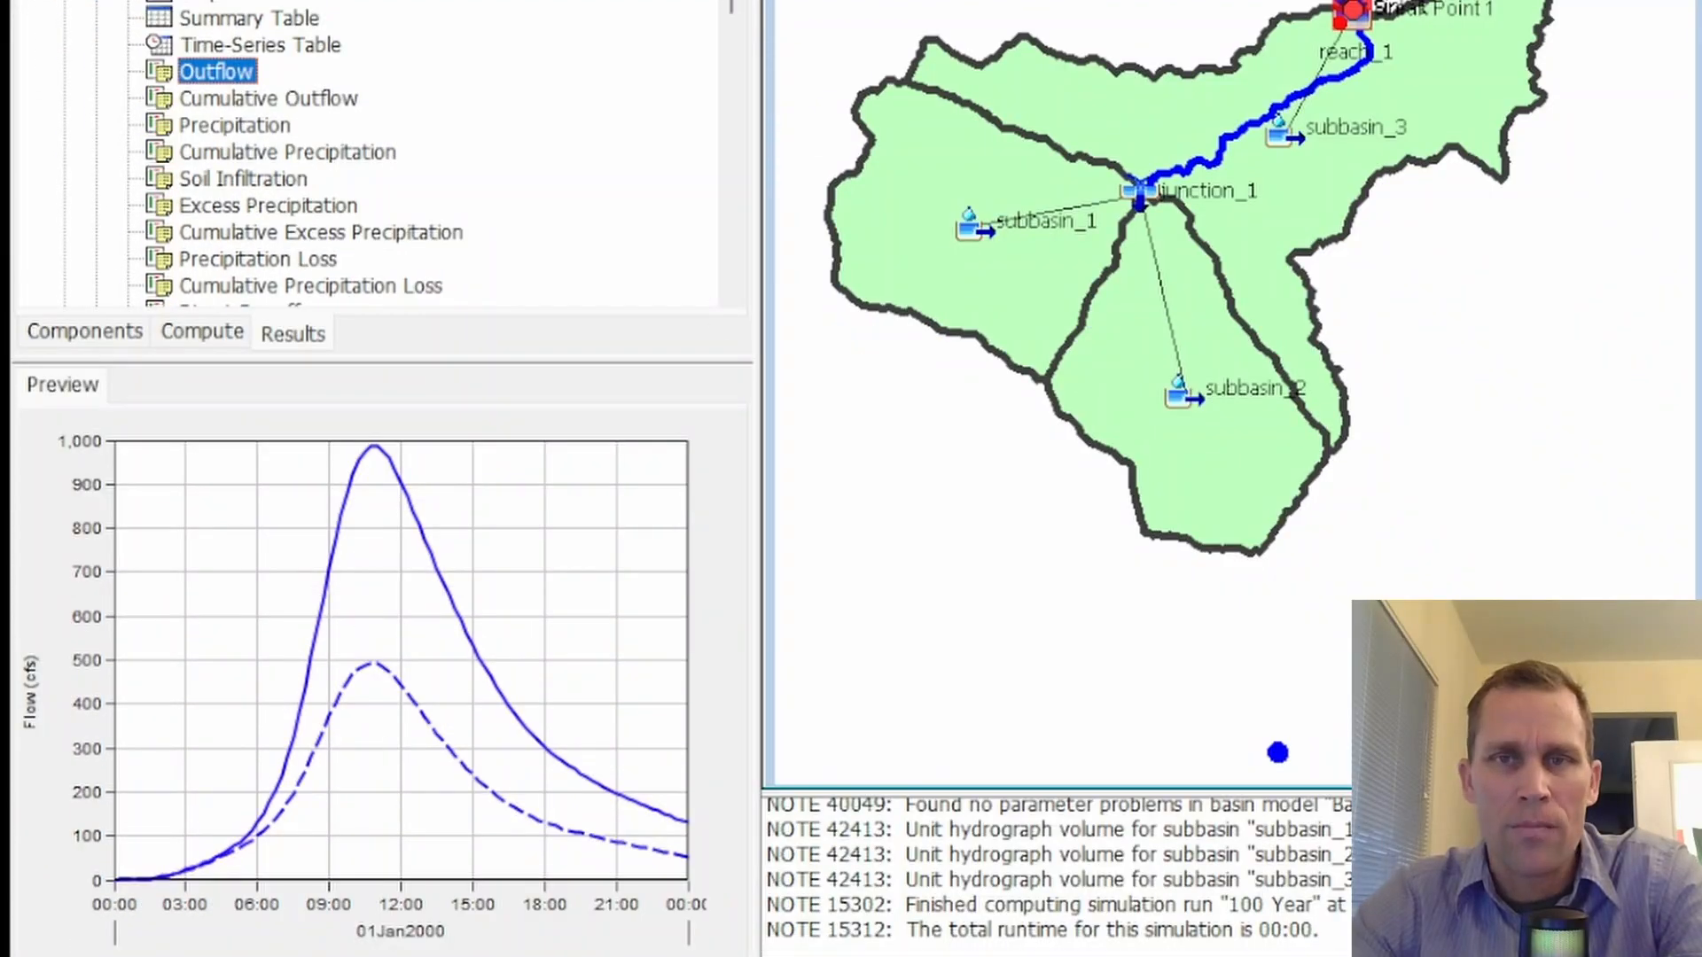
{"action": "left_click", "coordinate": [1344, 44]}
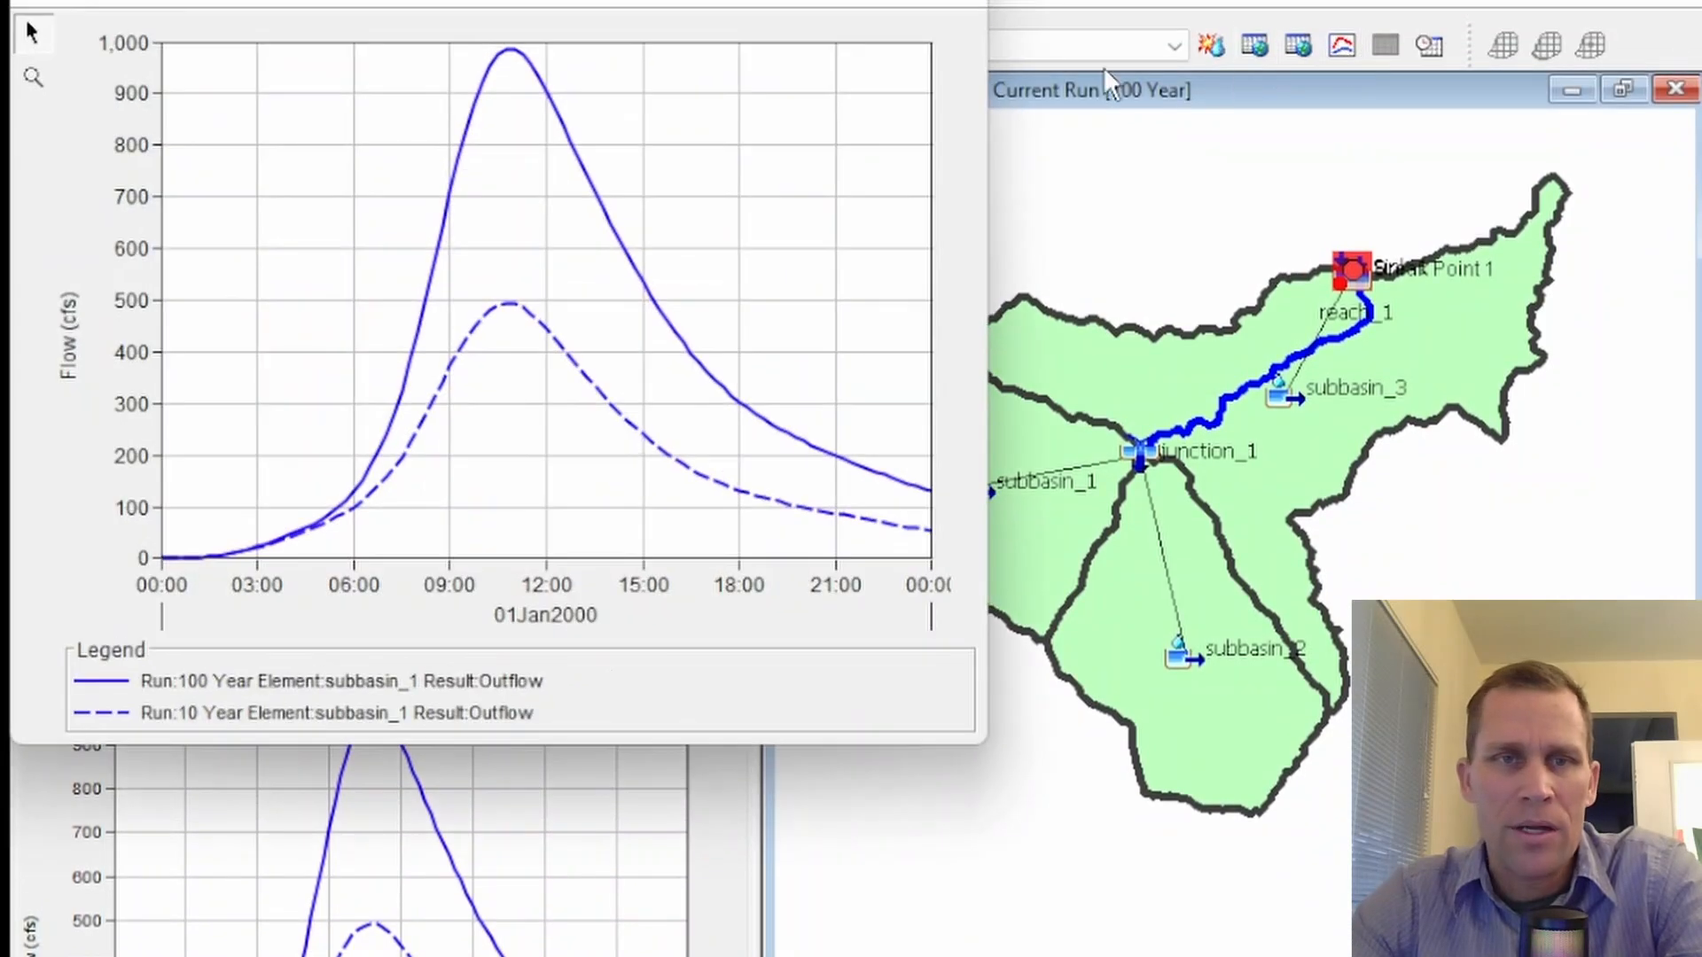
{"action": "left_click_drag", "start_coordinate": [553, 0], "coordinate": [743, 131]}
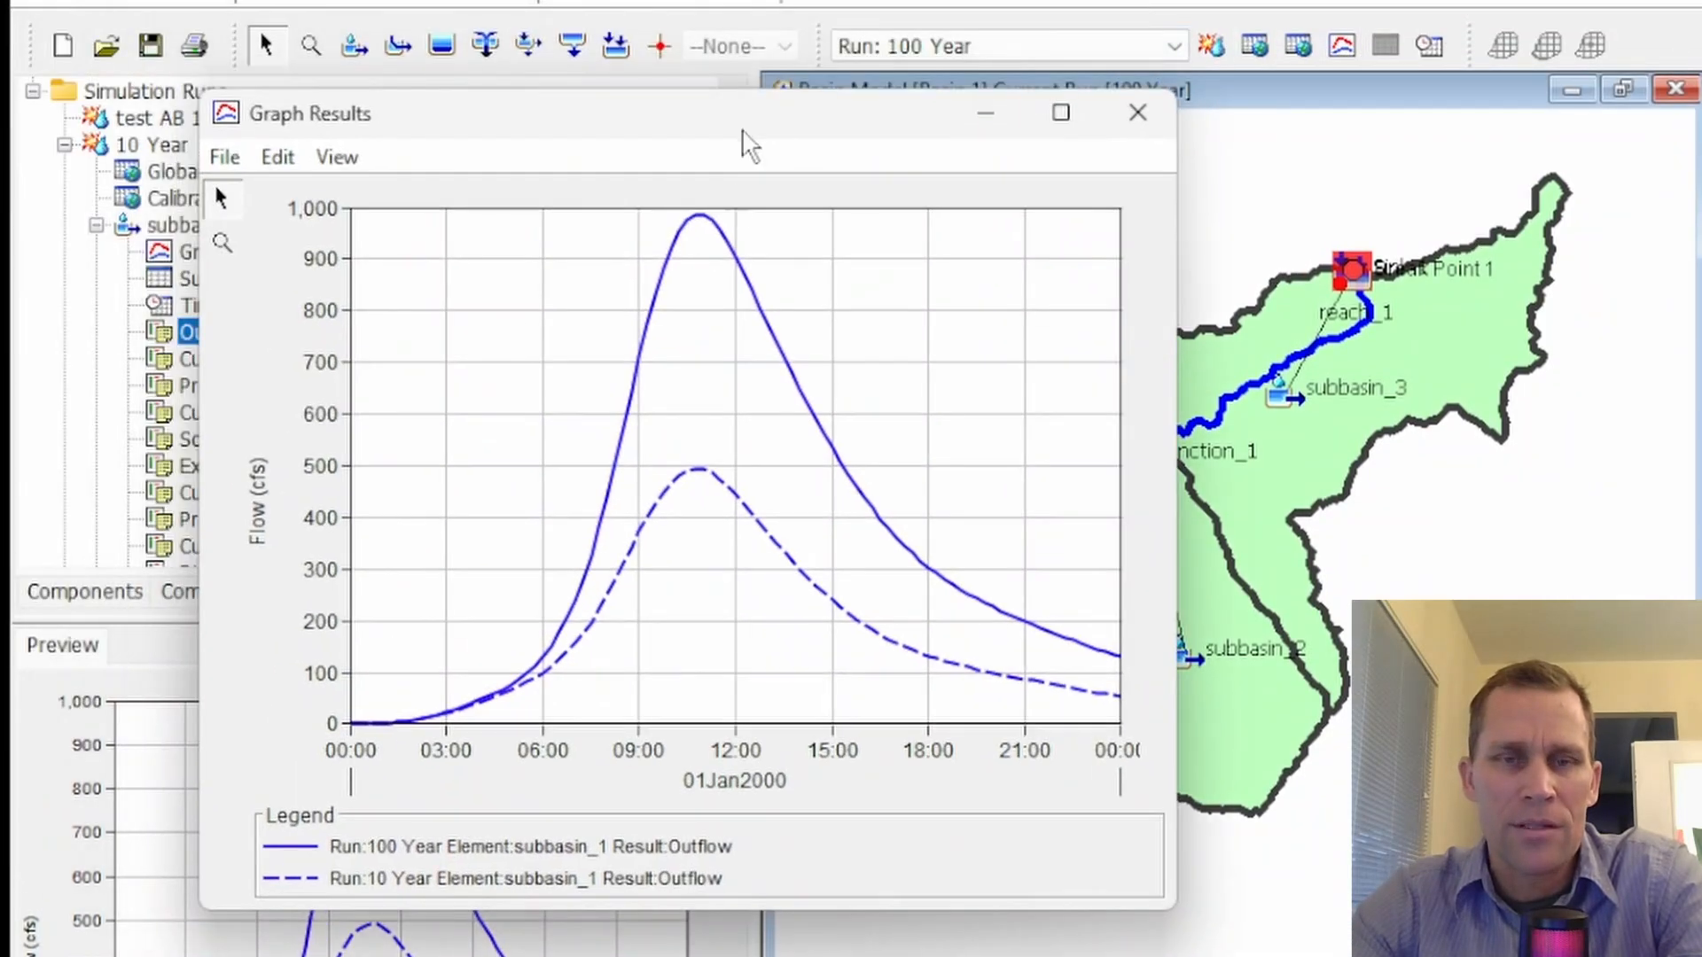
{"action": "left_click", "coordinate": [450, 880]}
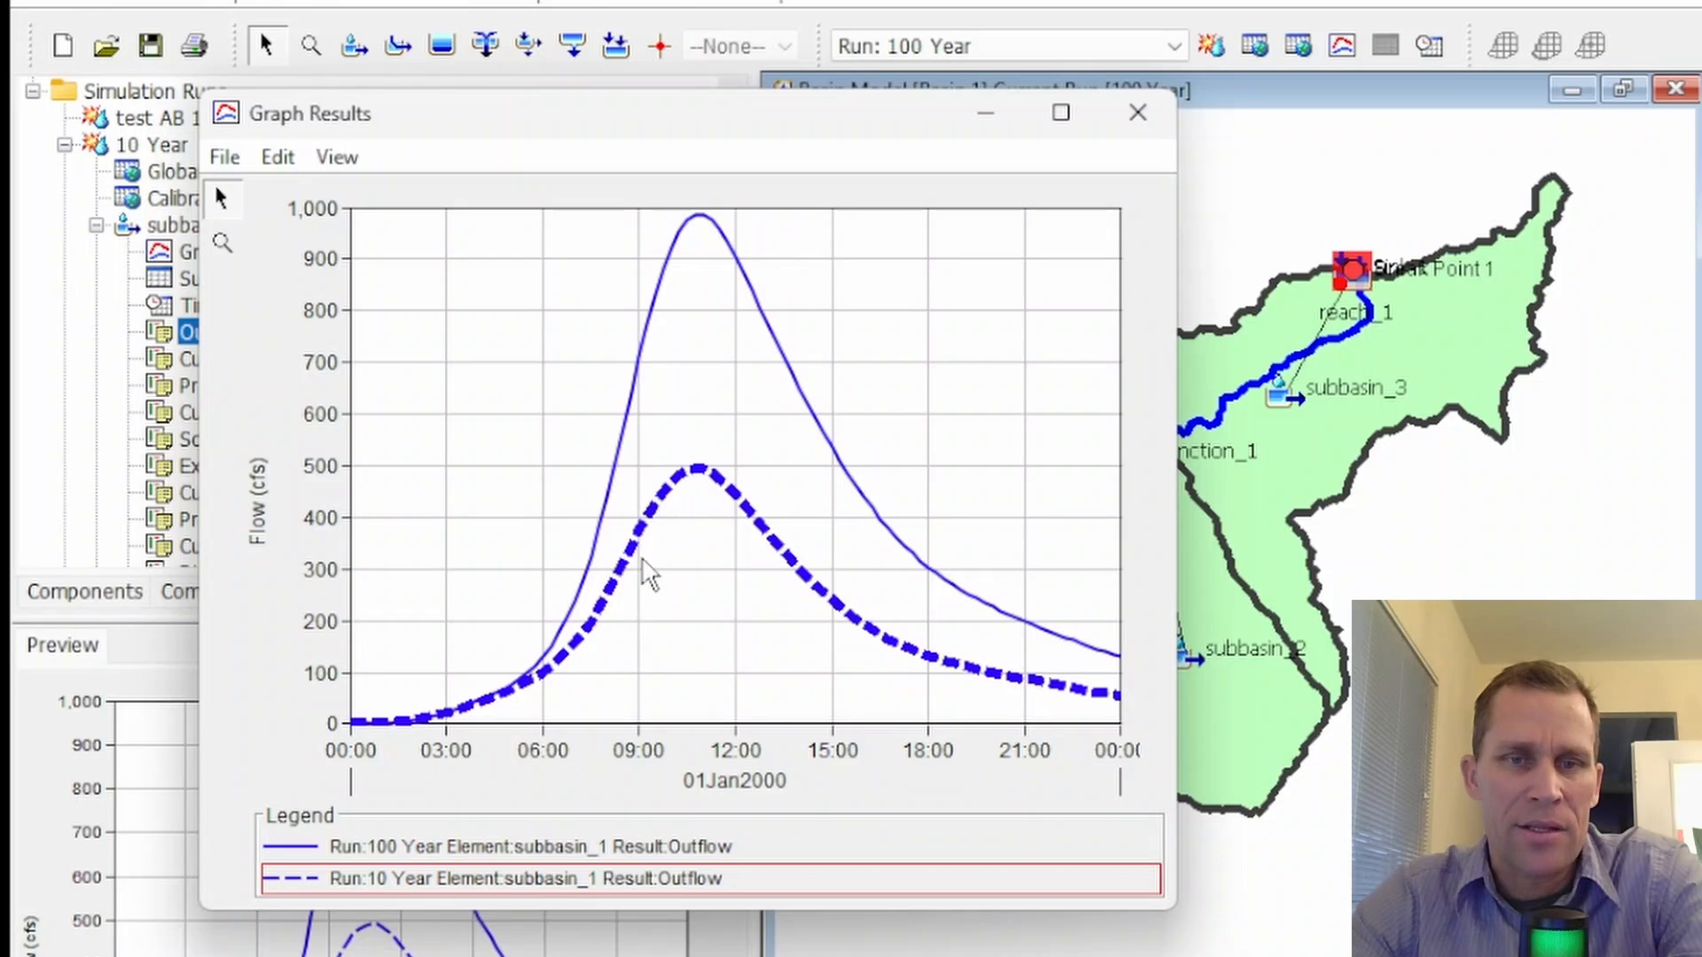
{"action": "left_click", "coordinate": [448, 848]}
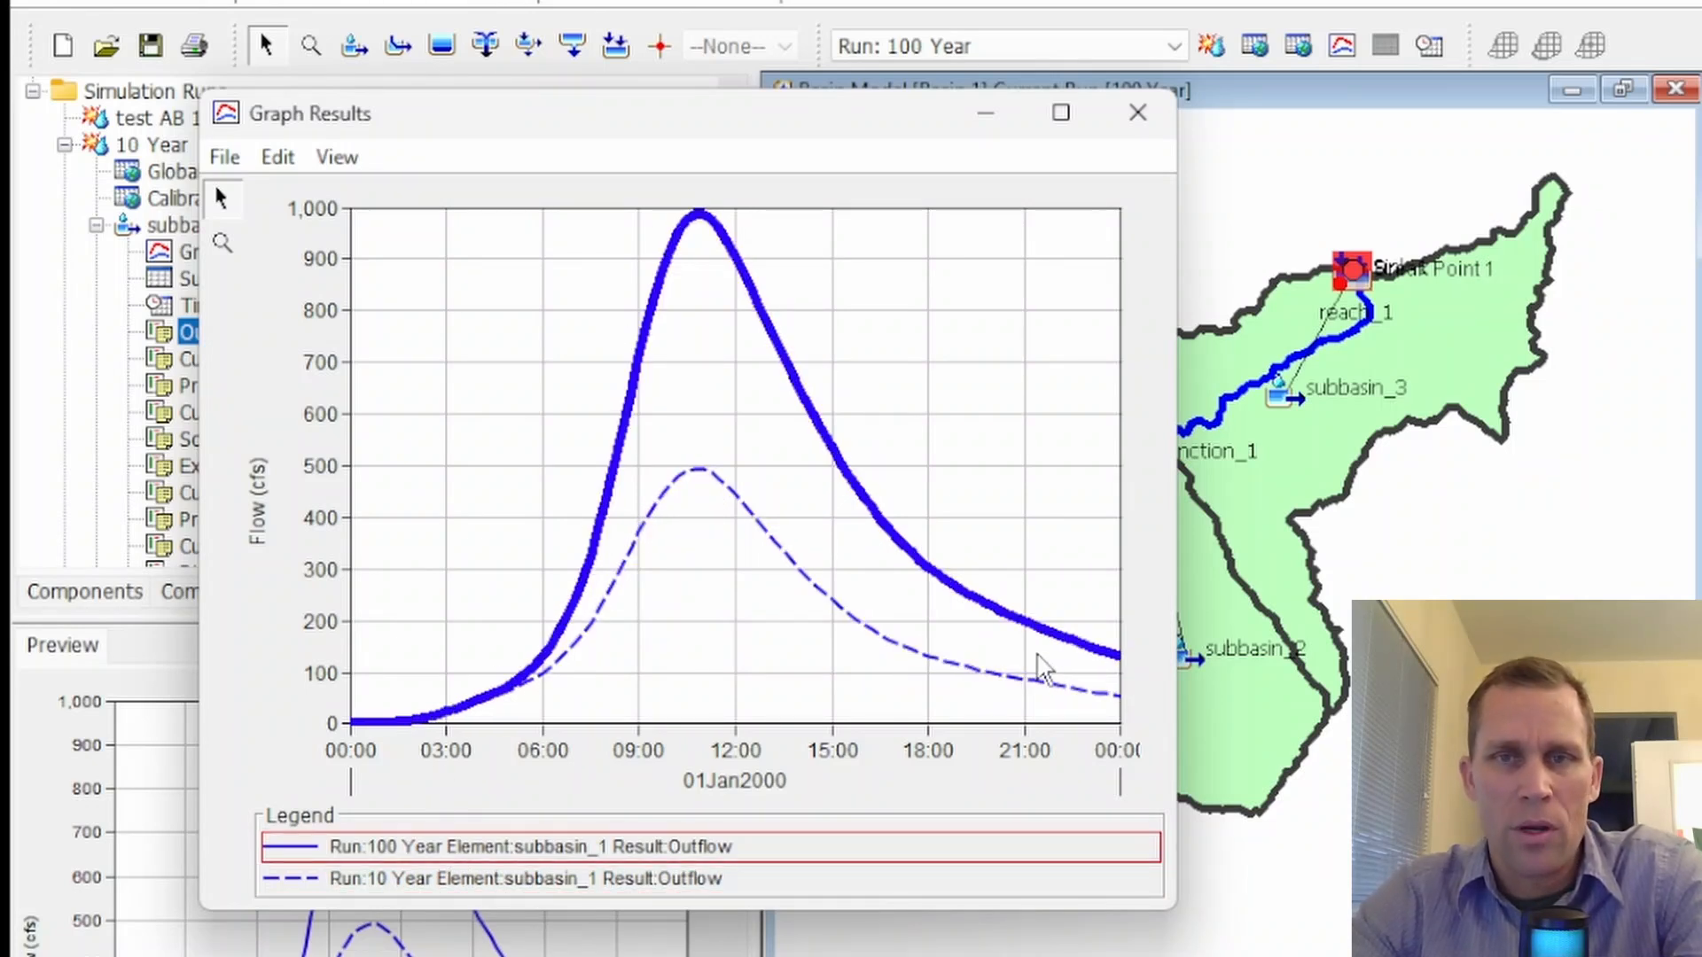
{"action": "left_click", "coordinate": [1138, 107]}
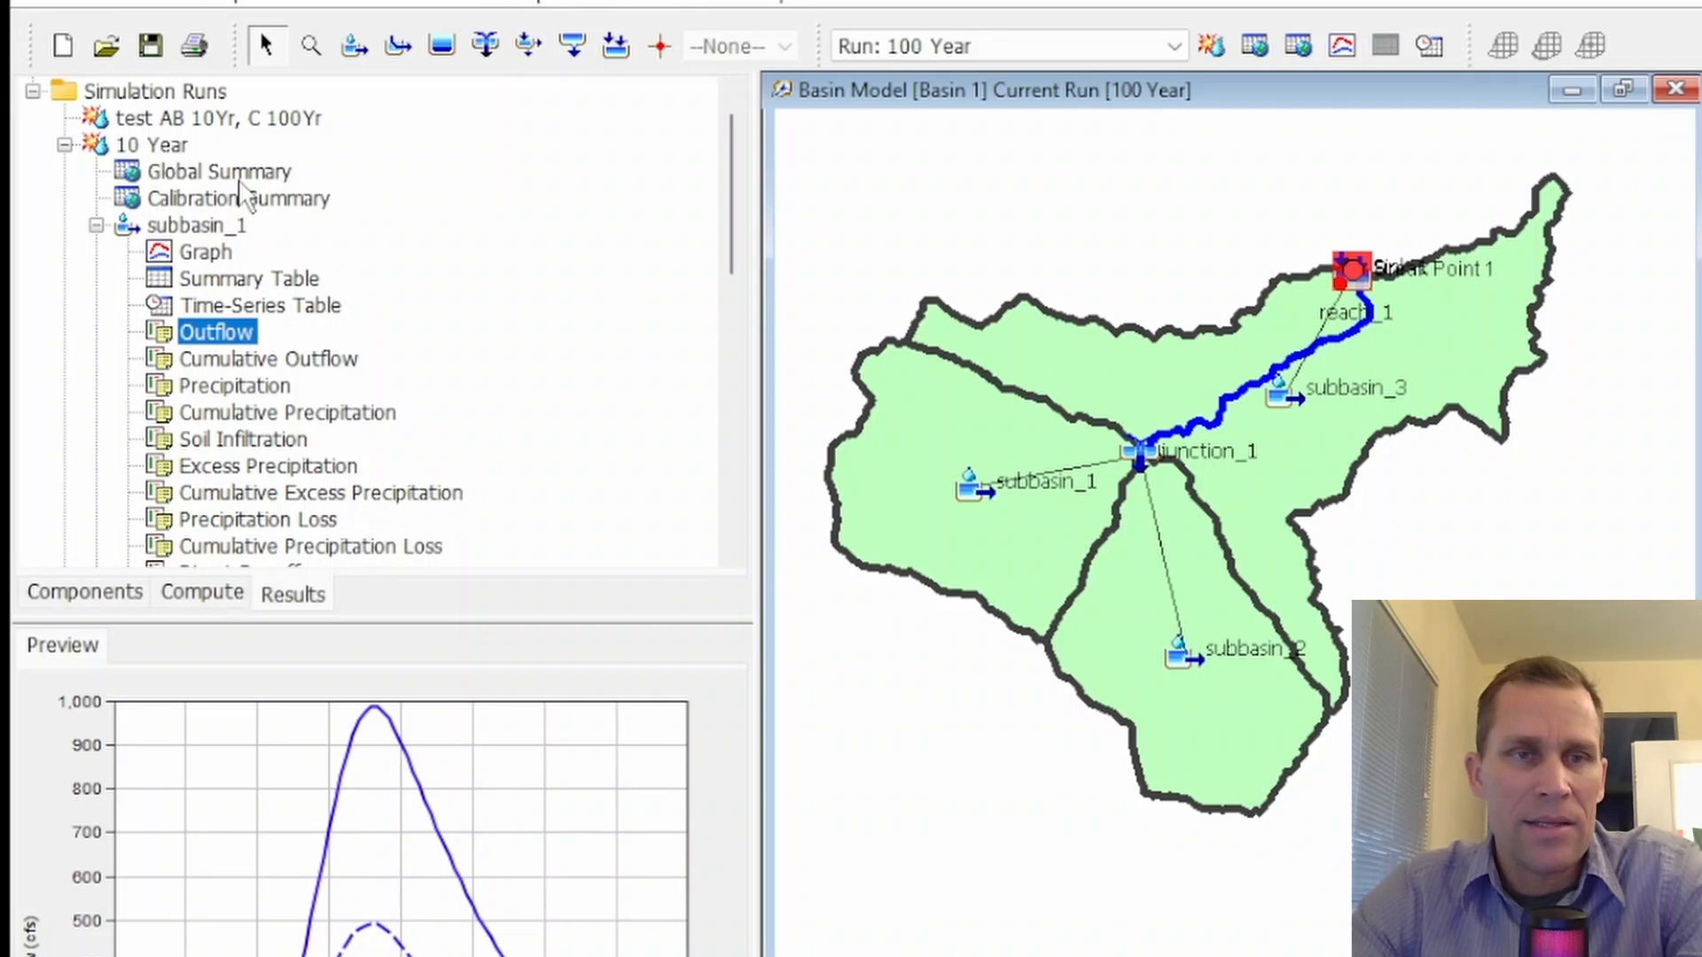
Collapse the 10 Year and 100 Year results and expand the test AB 10Yr, C 100Yr simulation run
{"action": "left_click", "coordinate": [66, 145]}
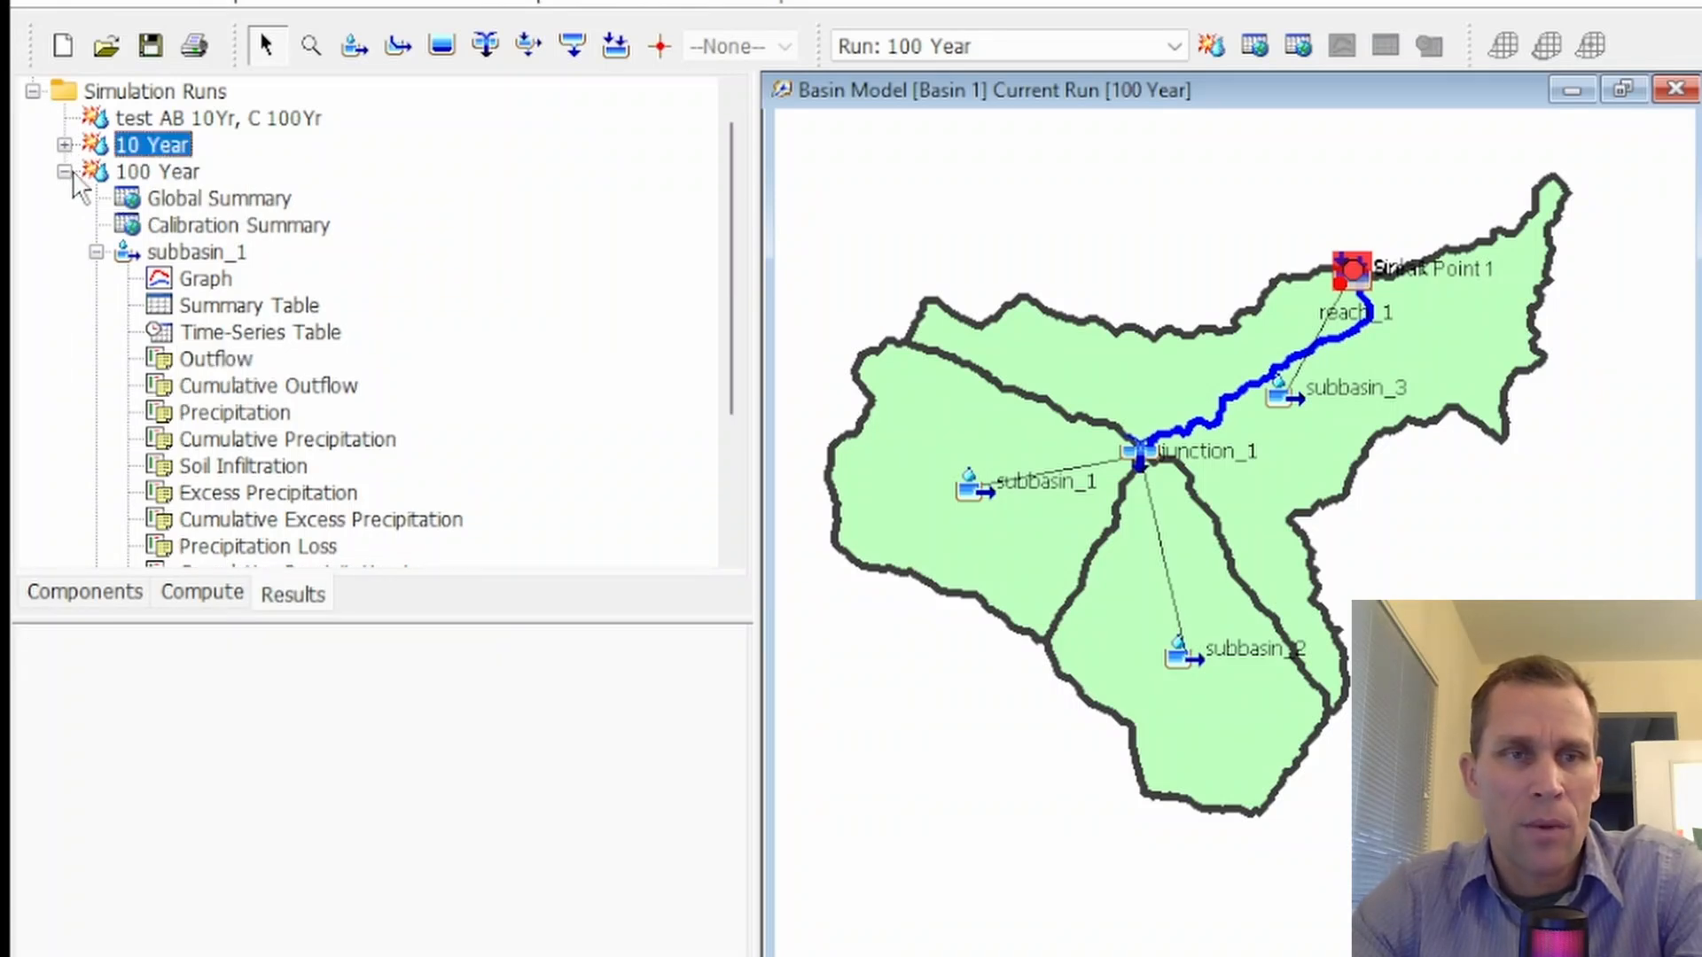
{"action": "left_click", "coordinate": [66, 172]}
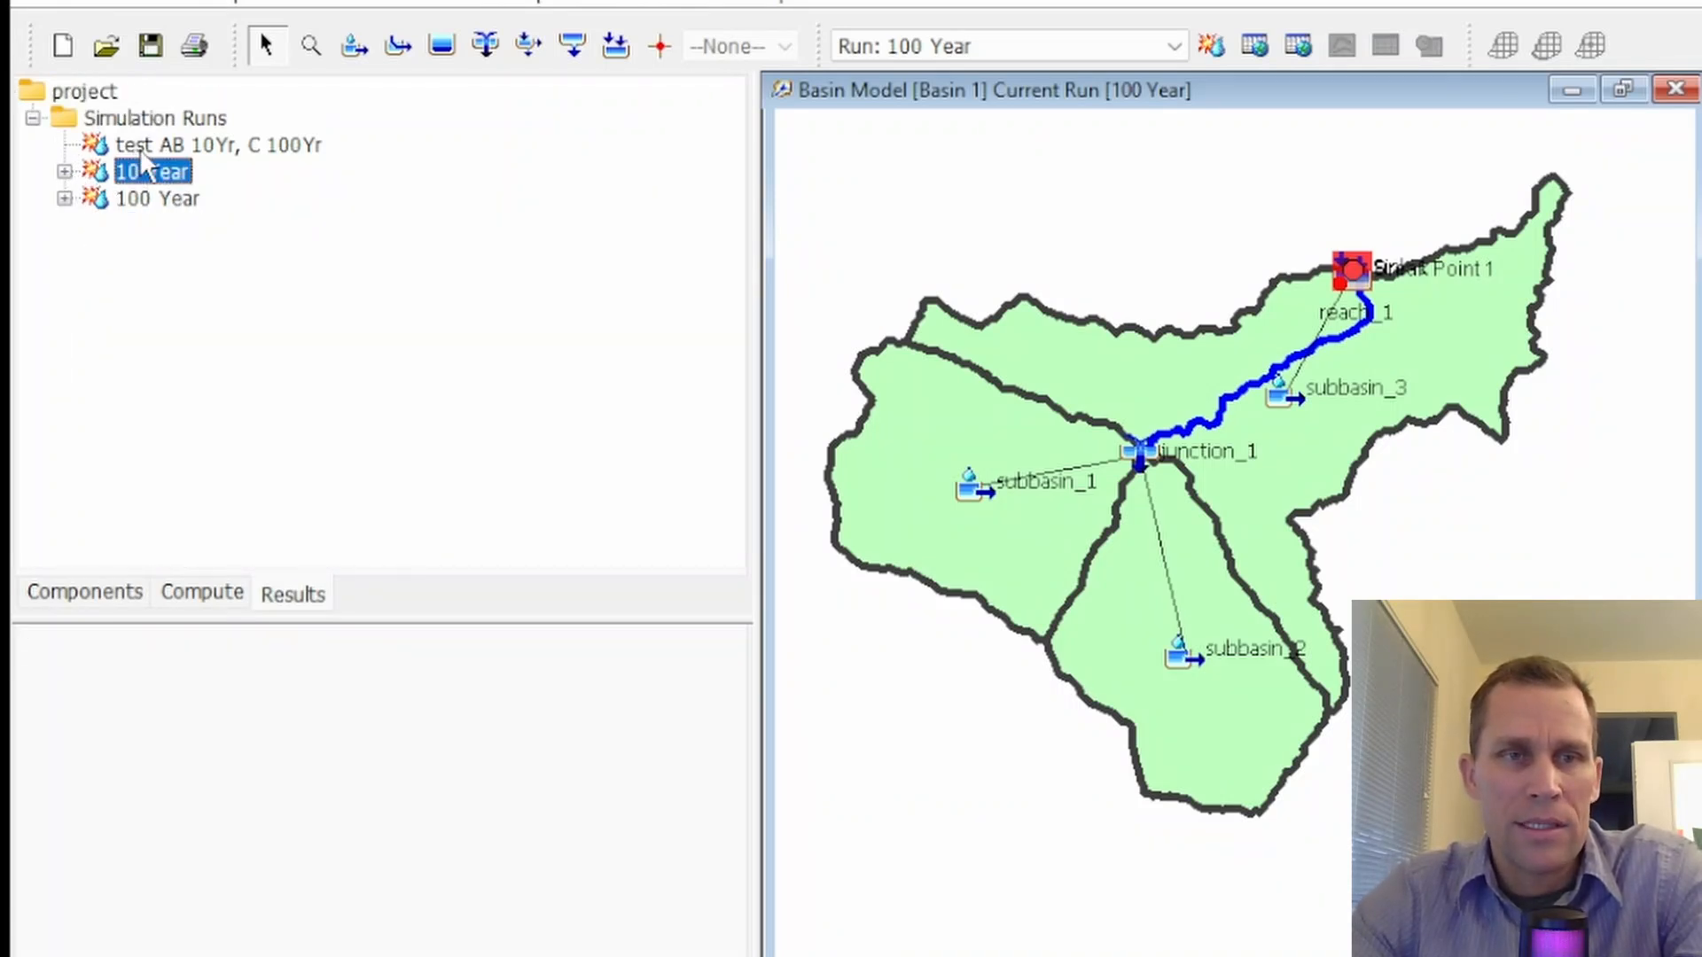
{"action": "left_click", "coordinate": [278, 144]}
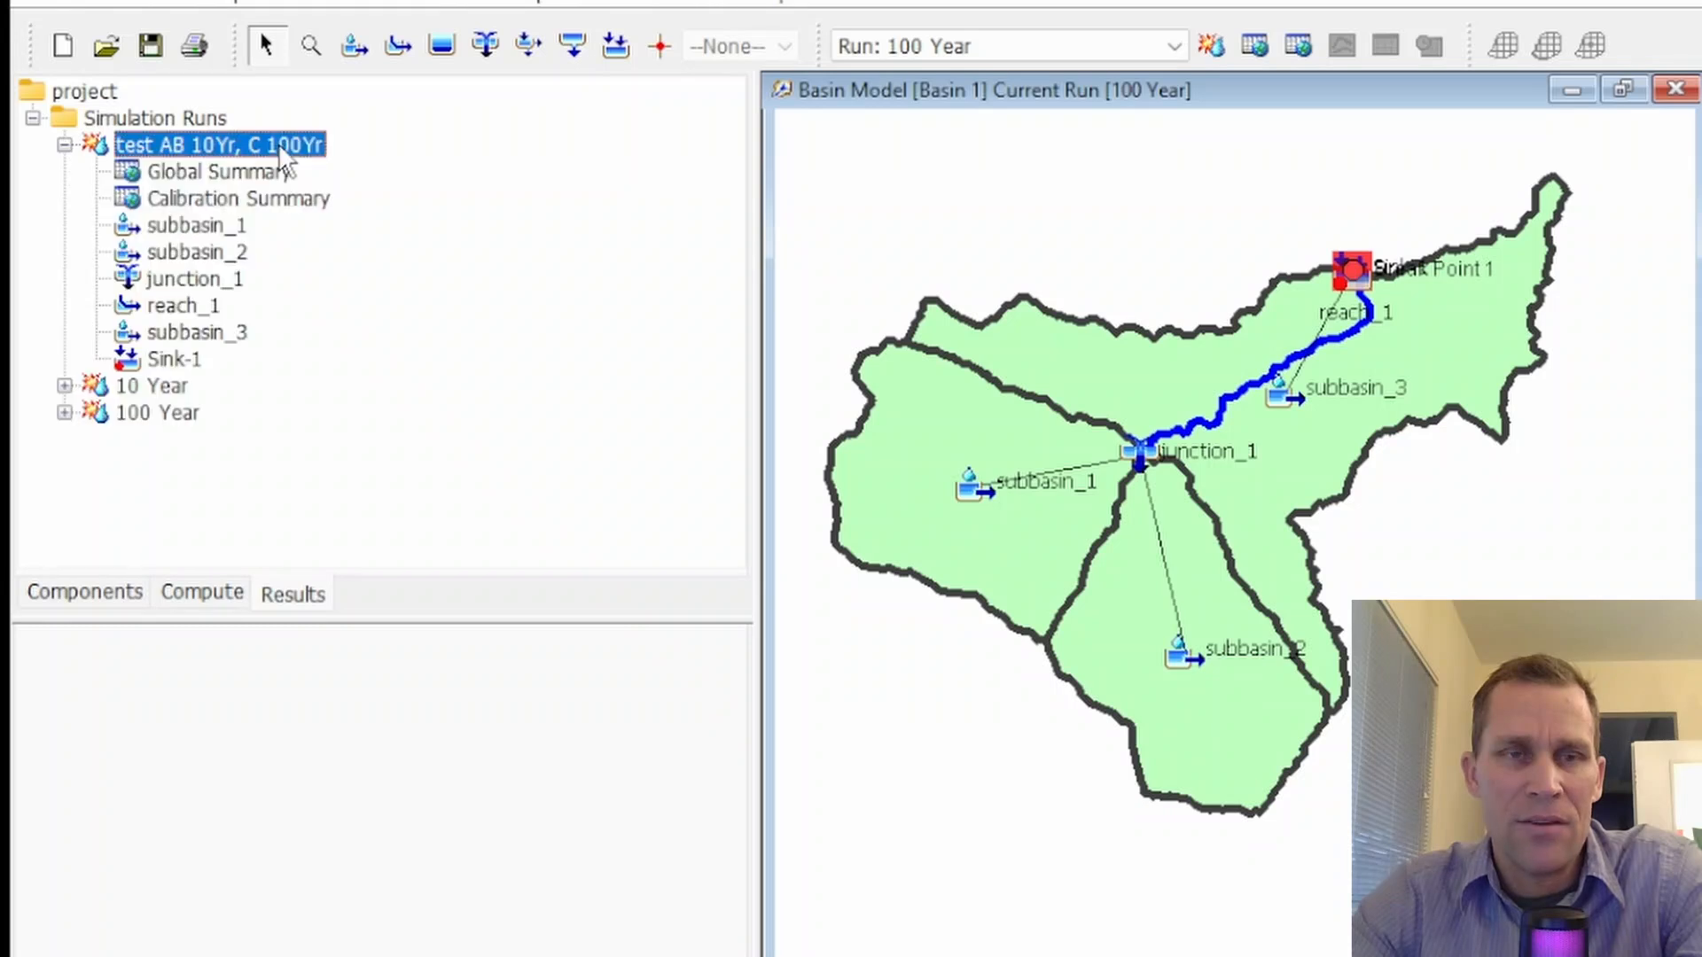
Review the interpolated precipitation gages of the test_AB 10Yr, C 100Yr meteorologic model against the gage locations around subbasin_1 on the basin map
{"action": "scroll", "coordinate": [1074, 388], "scroll_direction": "down", "scroll_amount": 2}
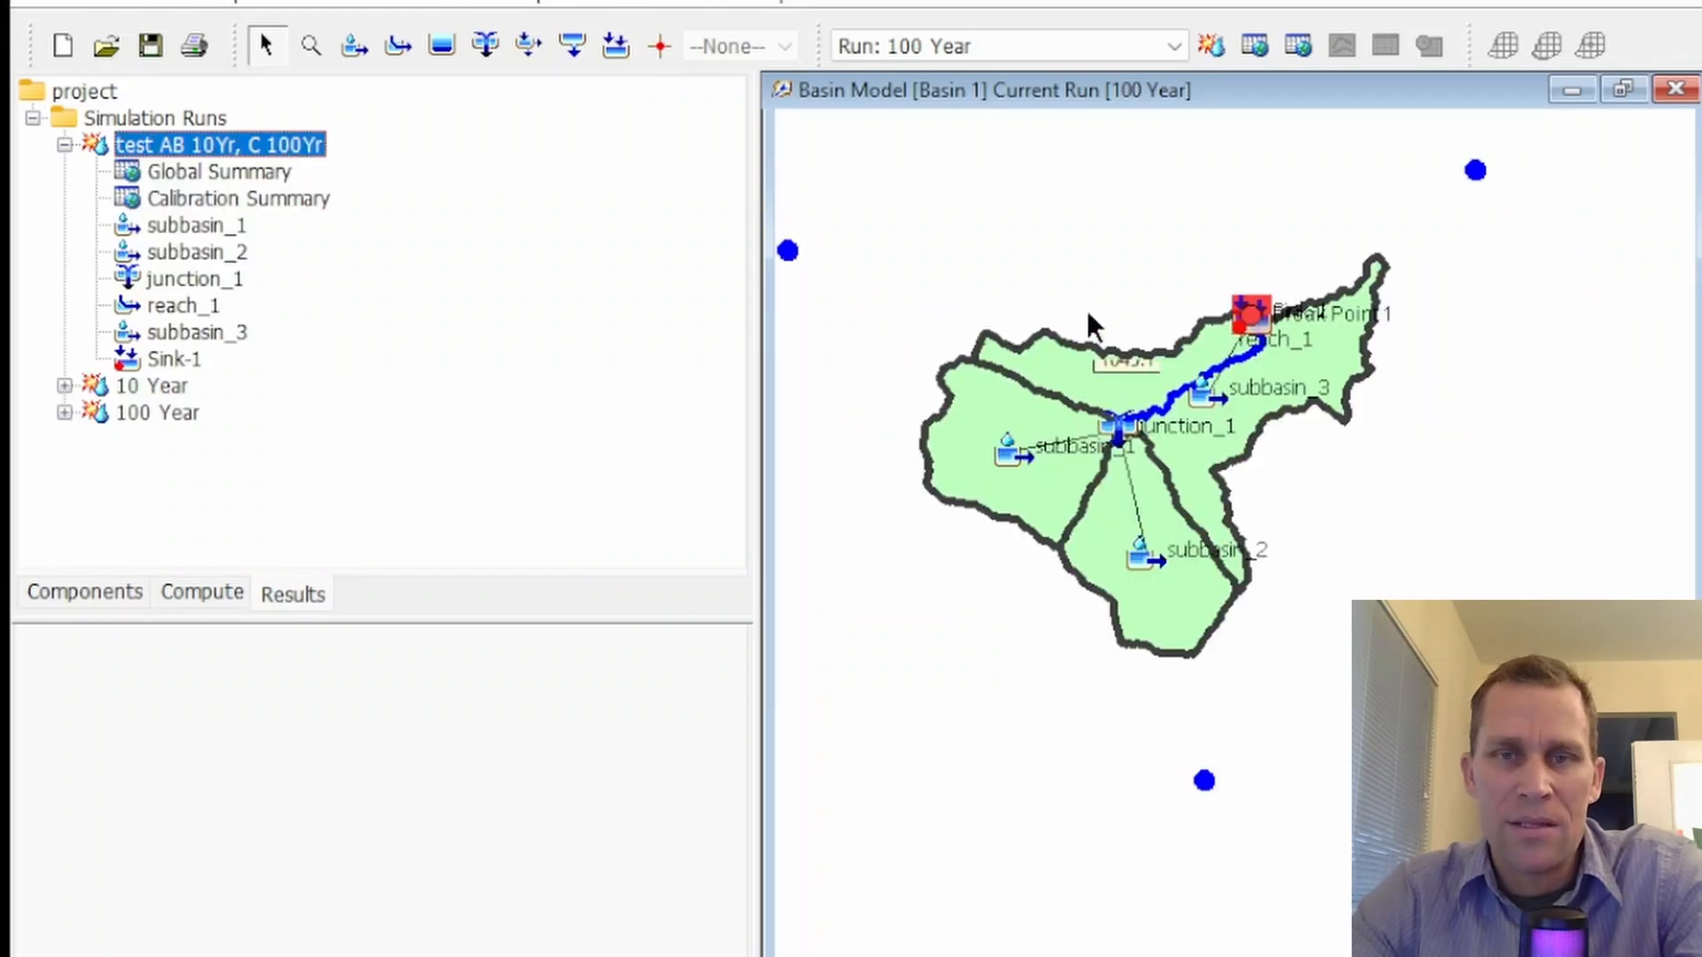
{"action": "left_click_drag", "start_coordinate": [1087, 311], "coordinate": [1134, 380]}
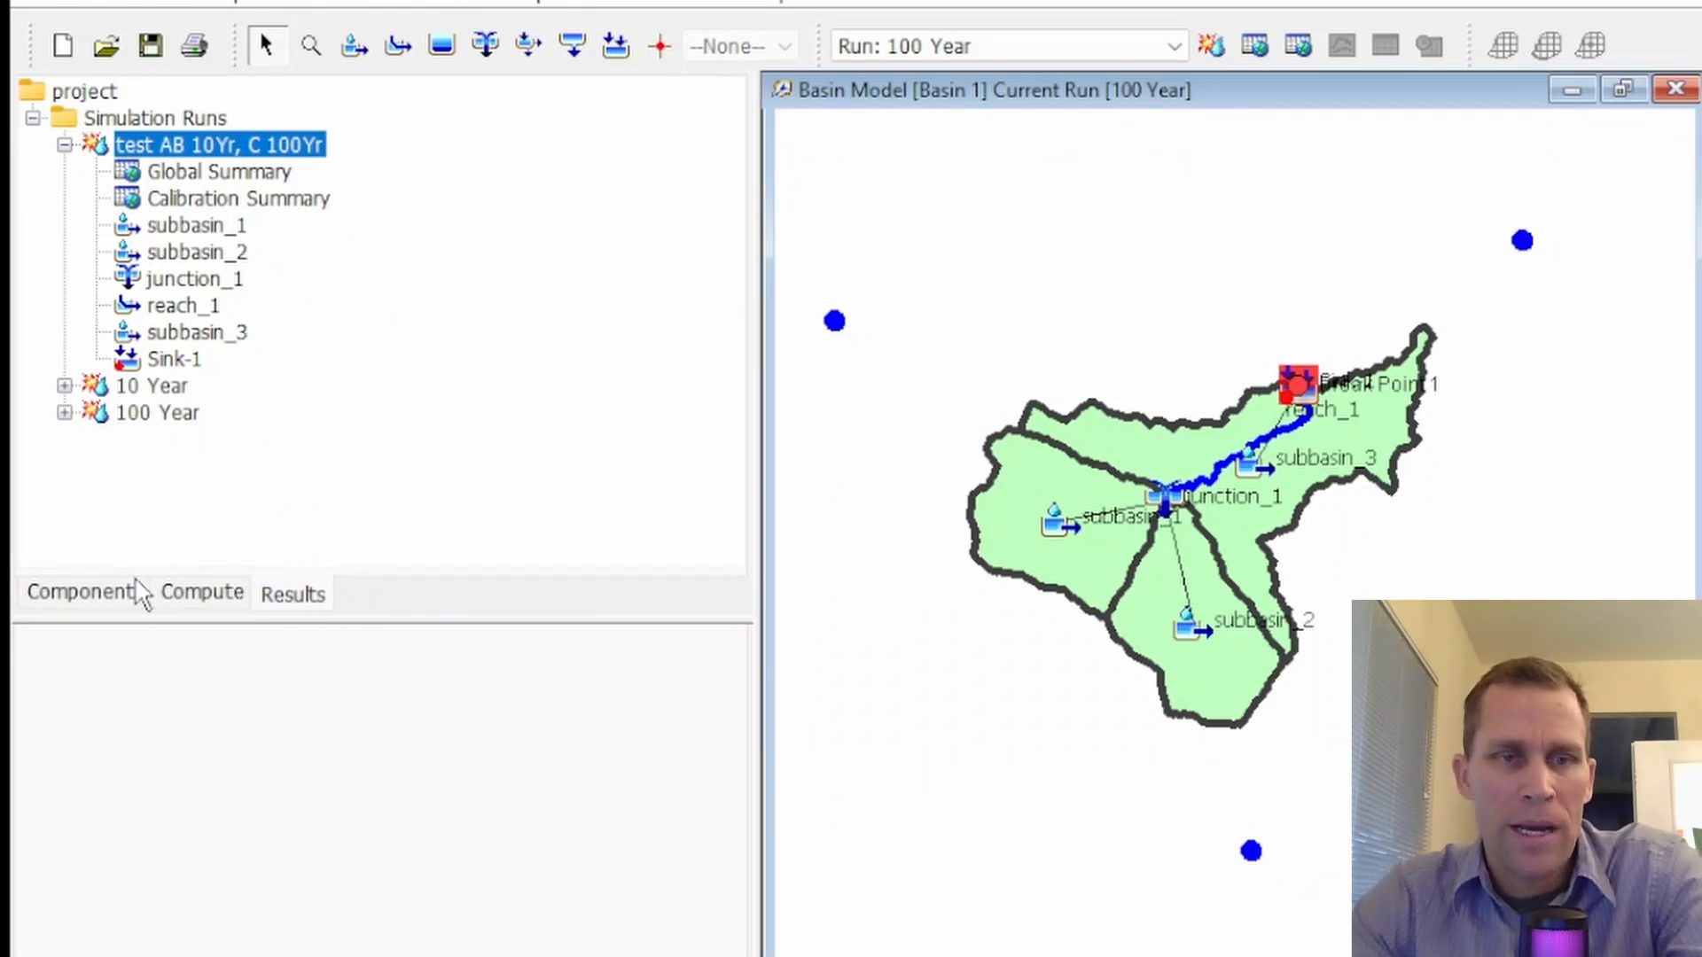
{"action": "left_click", "coordinate": [102, 598]}
{"action": "scroll", "coordinate": [137, 483], "scroll_direction": "down", "scroll_amount": 1}
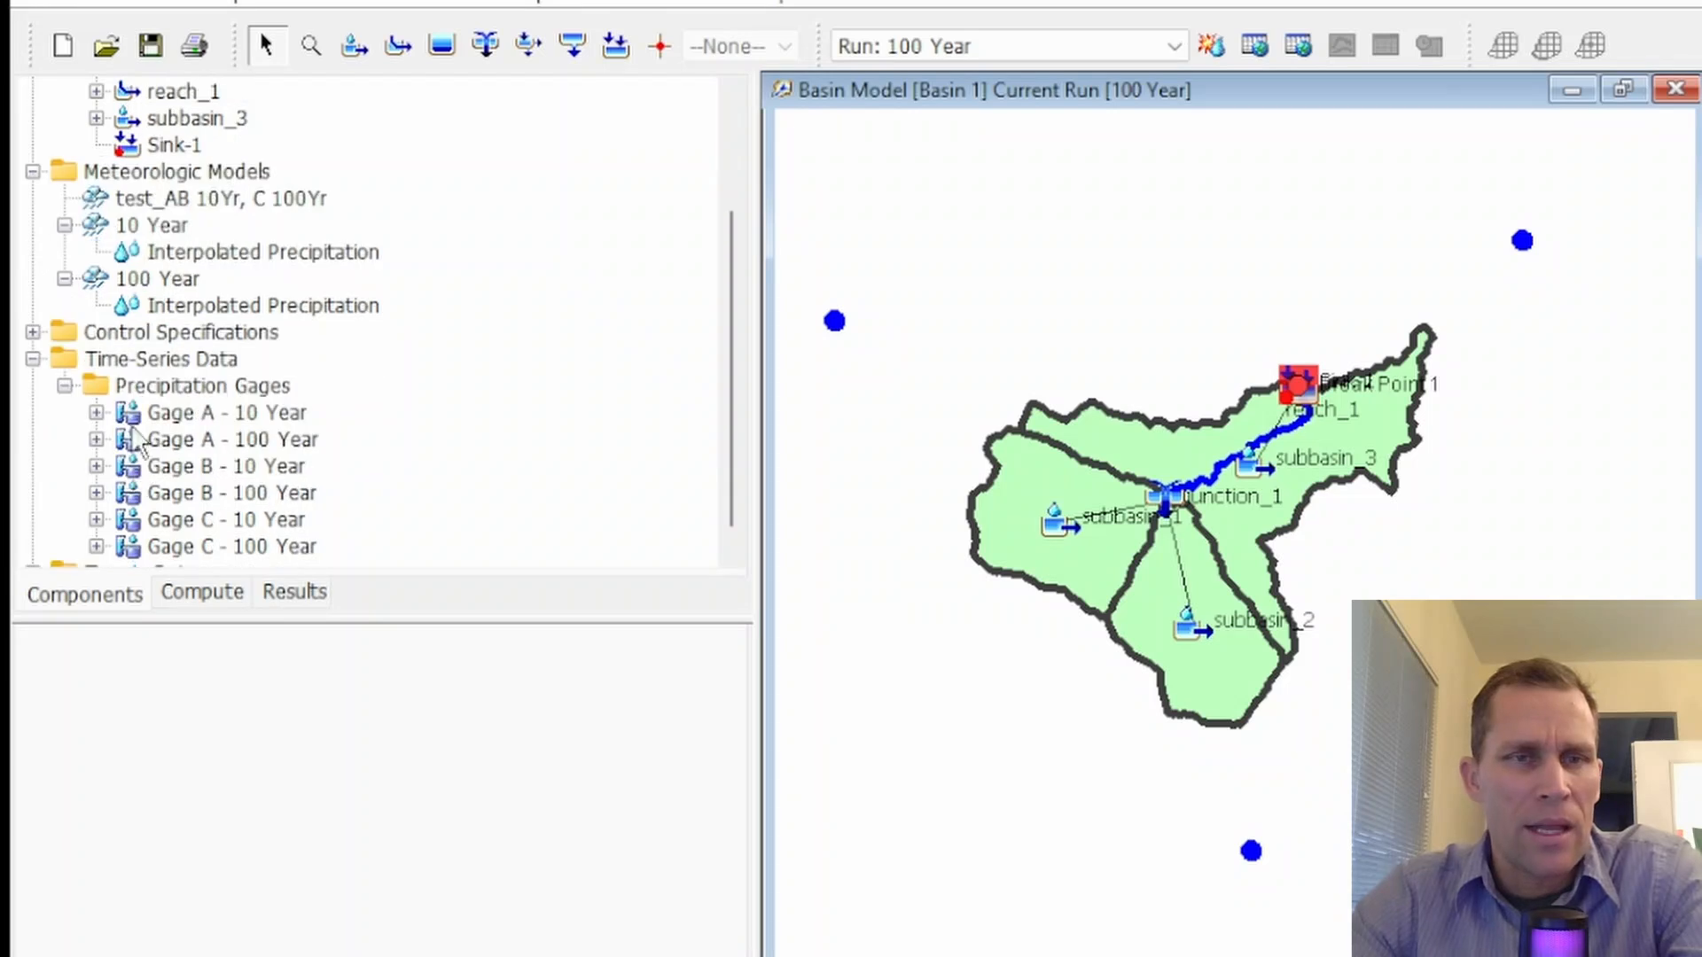
{"action": "left_click", "coordinate": [159, 202]}
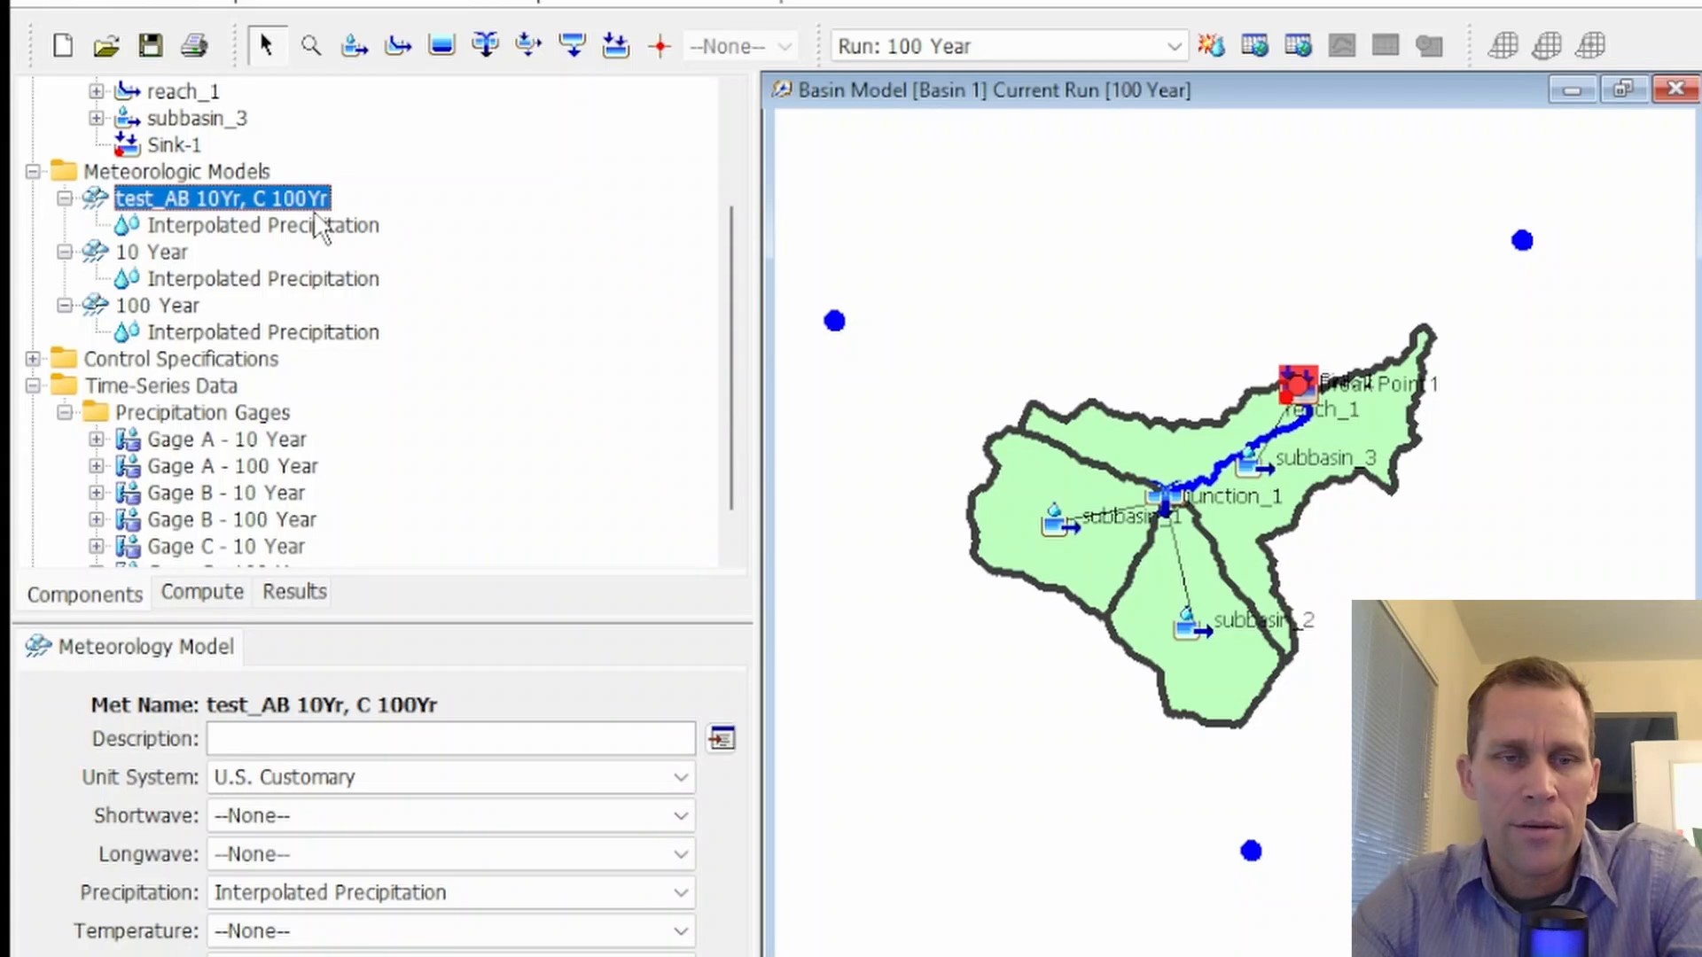
{"action": "left_click", "coordinate": [232, 228]}
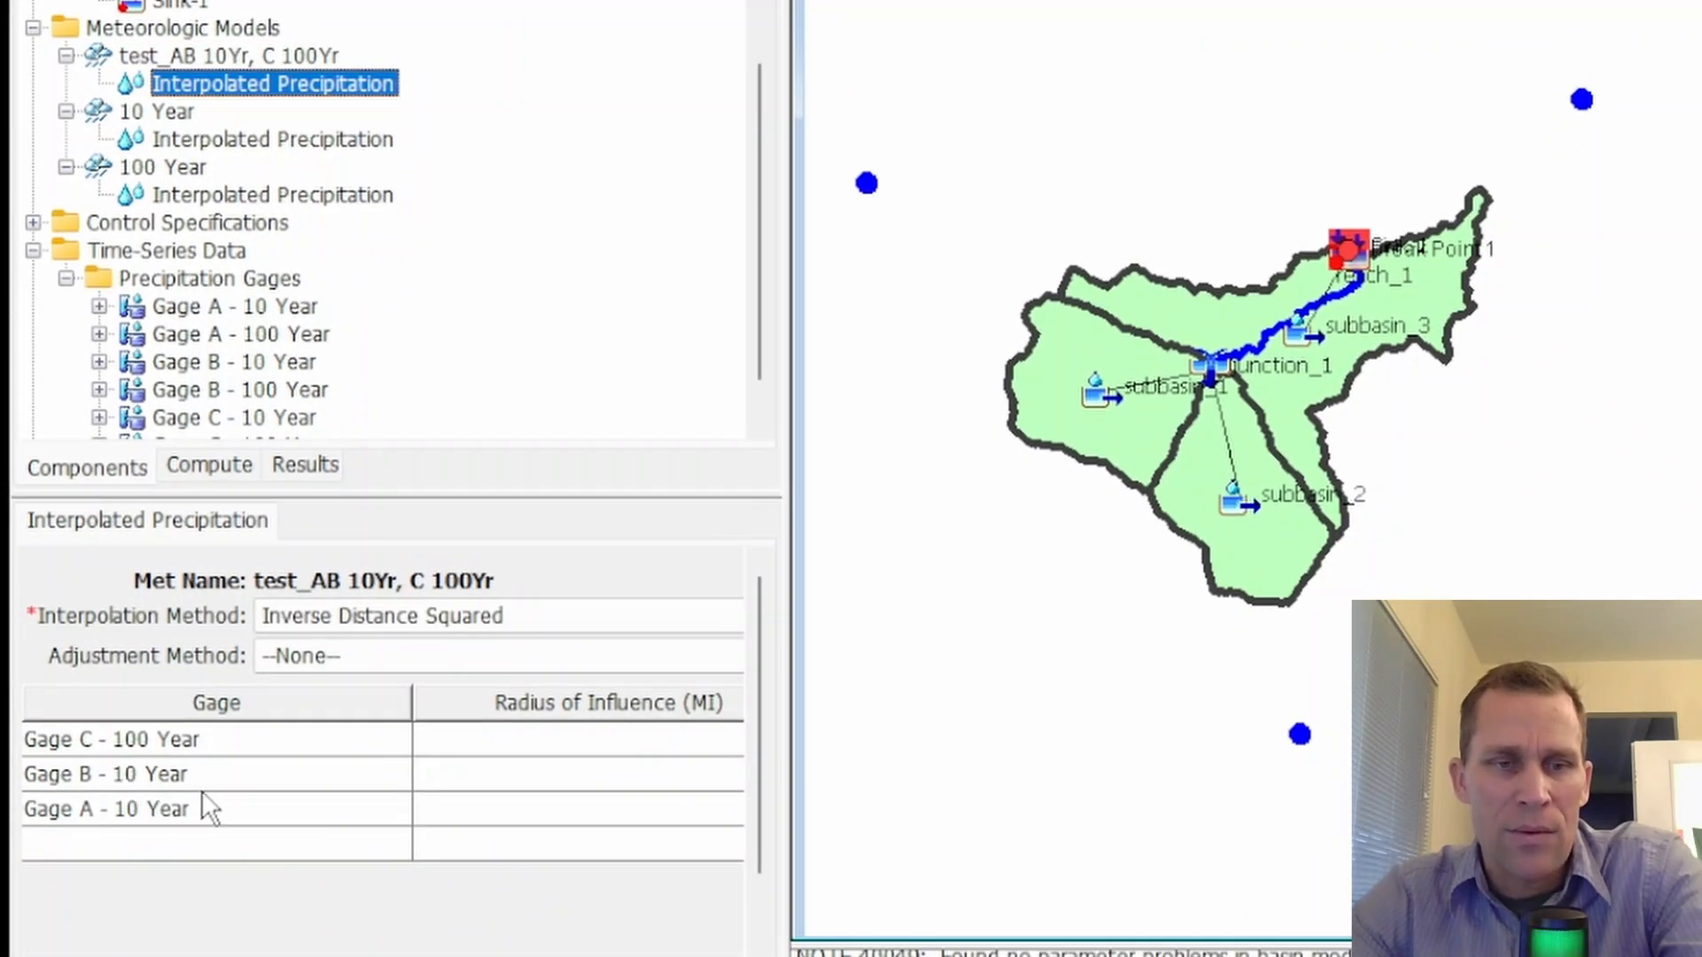
{"action": "left_click", "coordinate": [112, 809]}
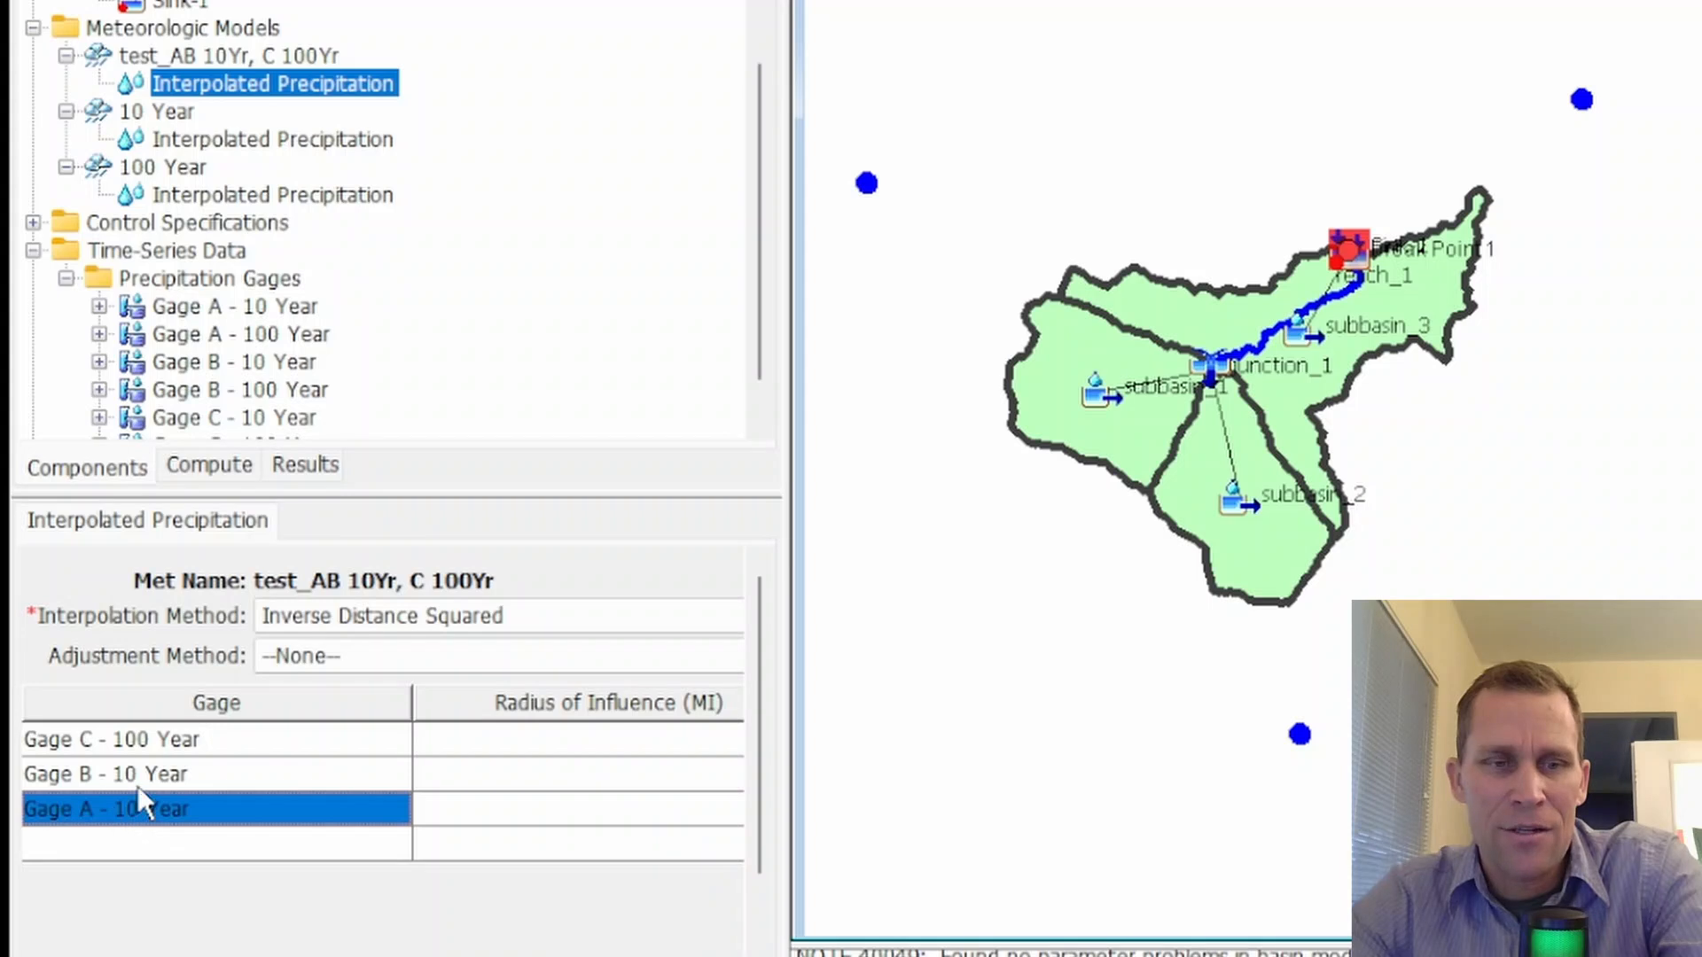
{"action": "left_click", "coordinate": [140, 777]}
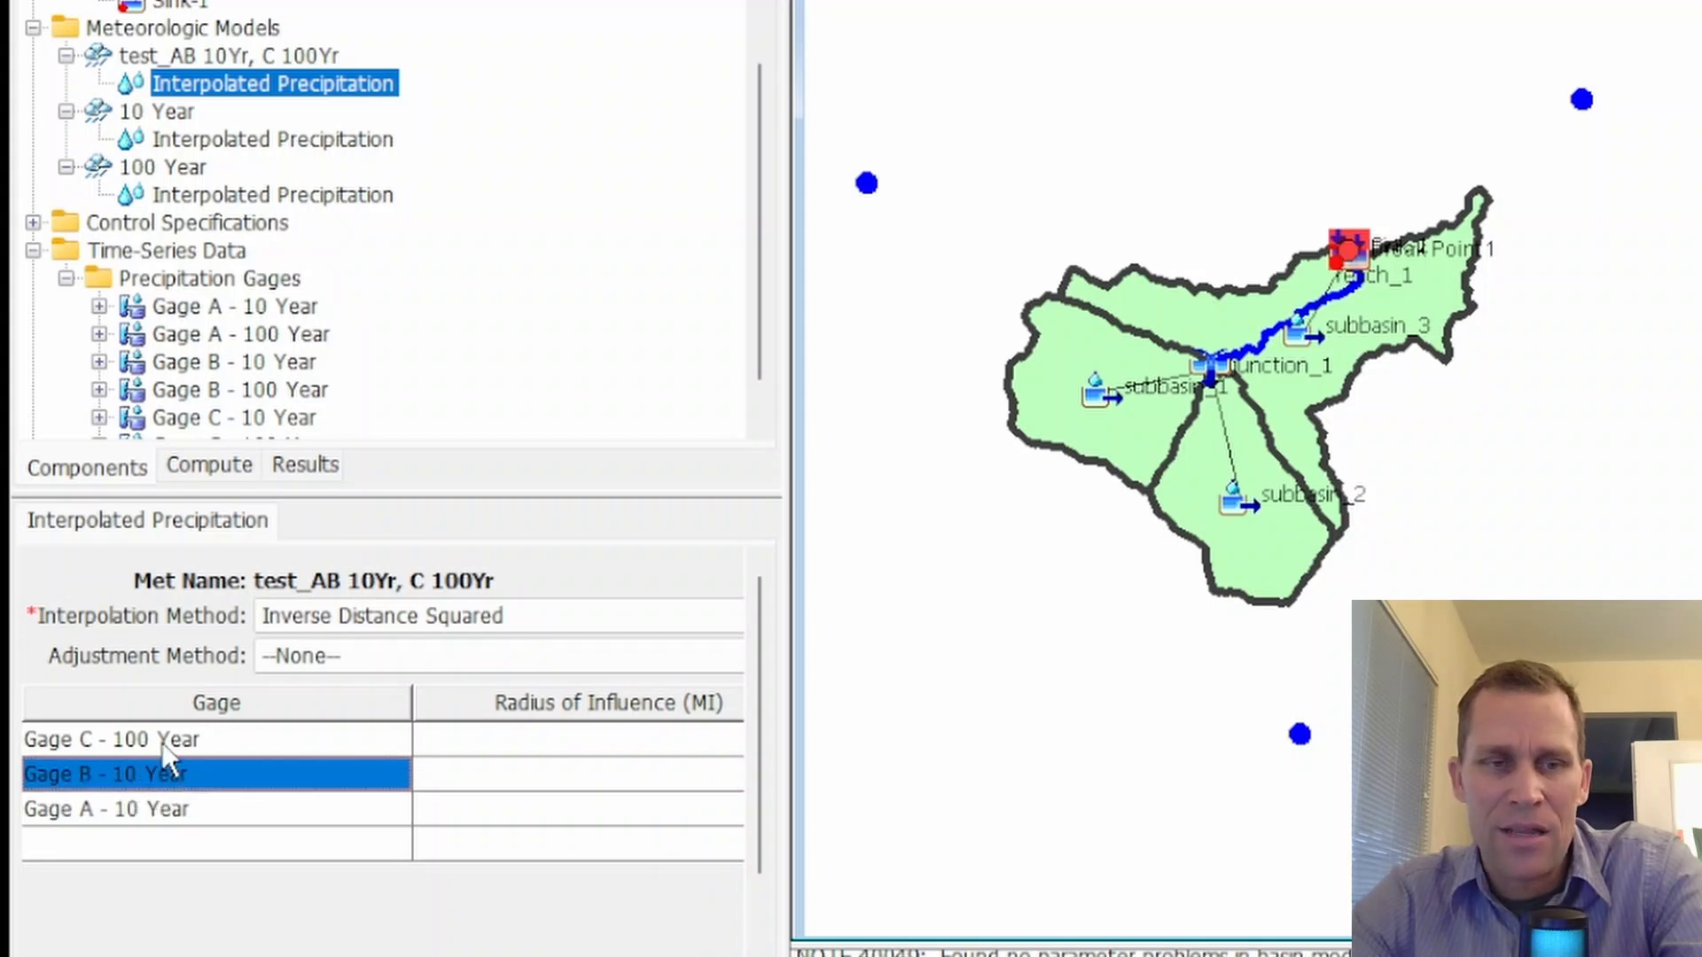
{"action": "left_click", "coordinate": [161, 740]}
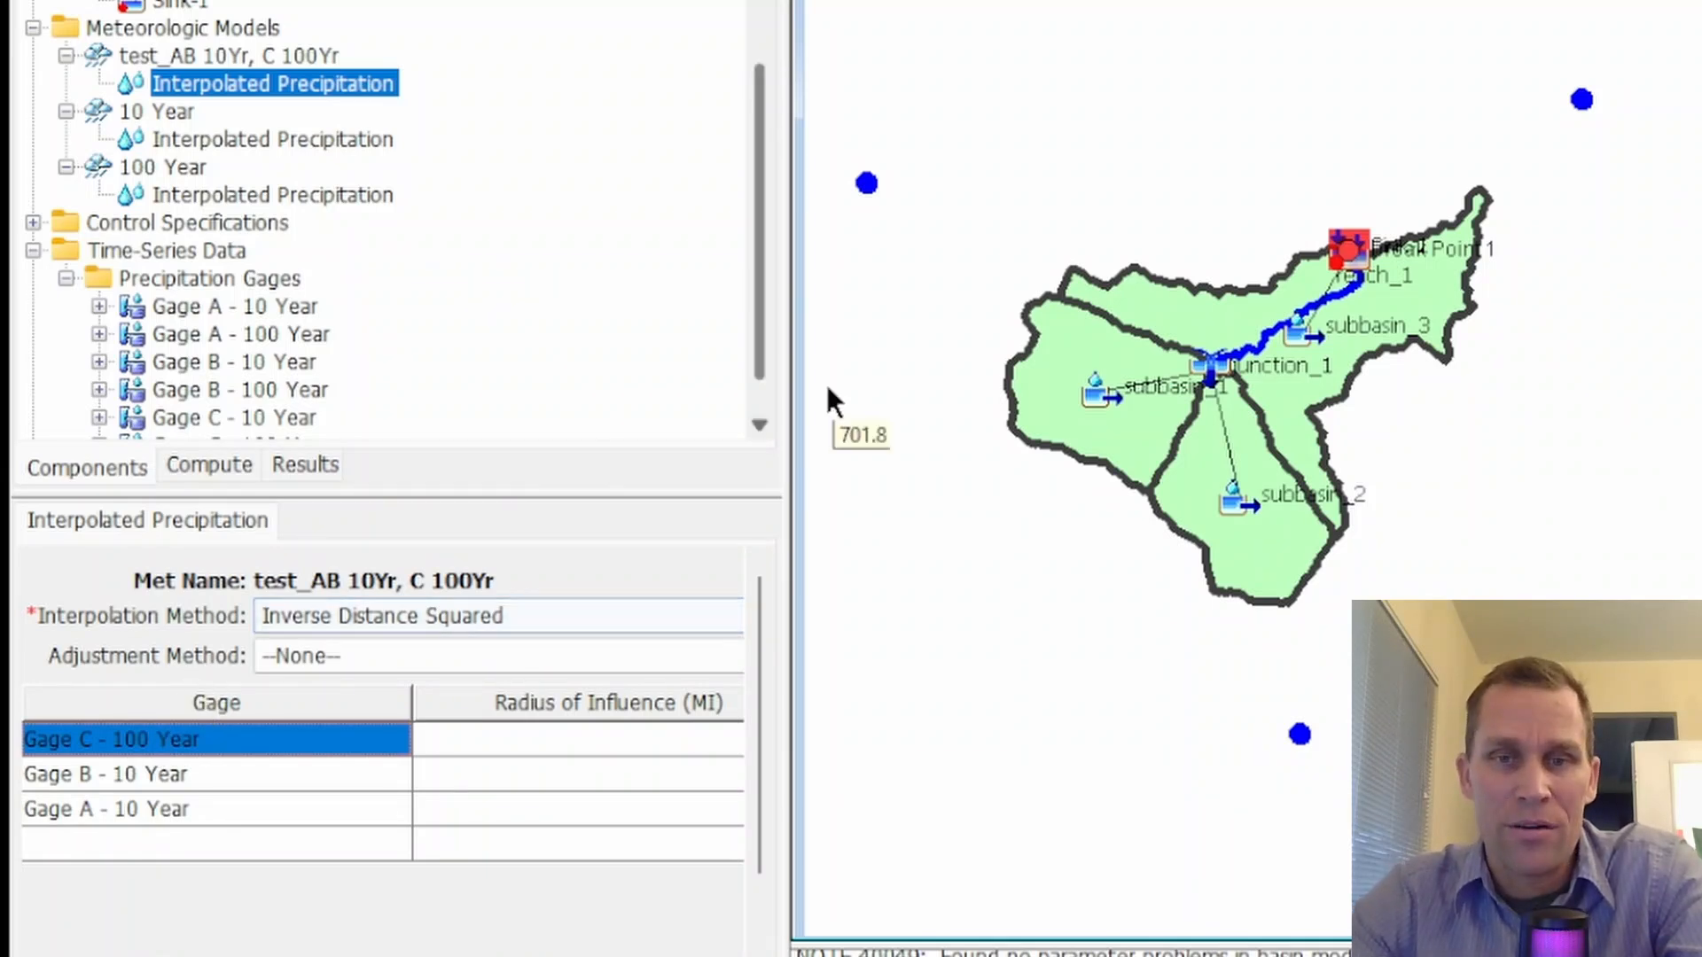
{"action": "left_click", "coordinate": [1077, 351]}
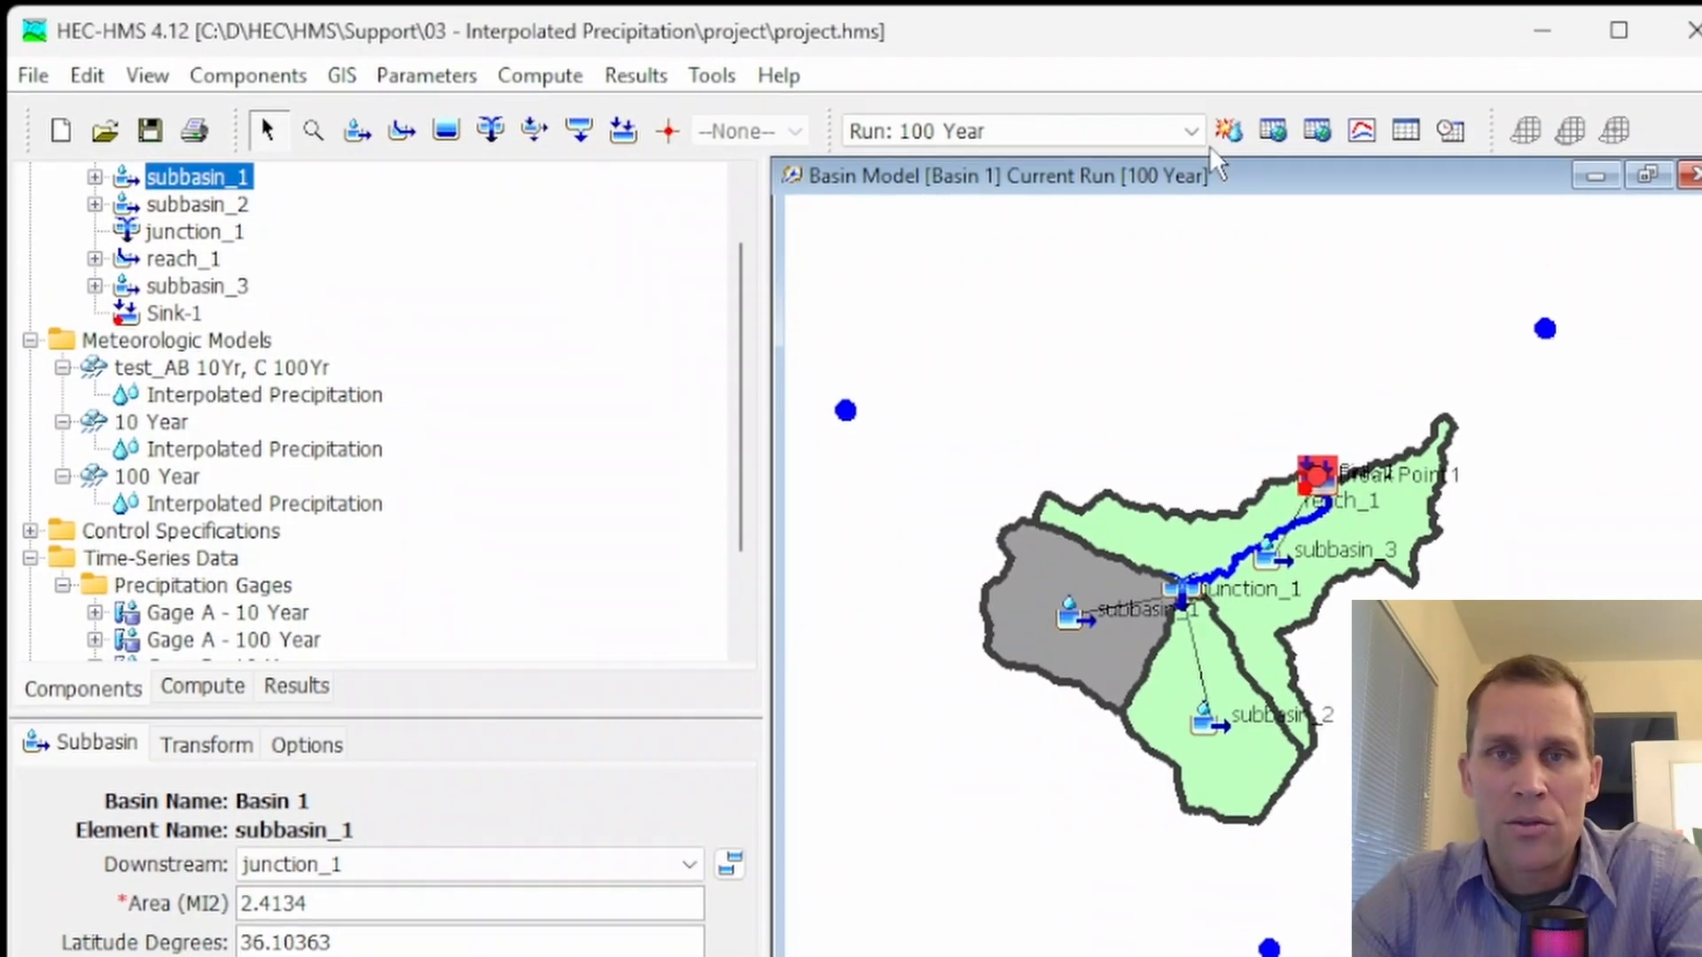
Make test AB 10Yr, C 100Yr the current simulation run and compute it
{"action": "left_click", "coordinate": [1162, 20]}
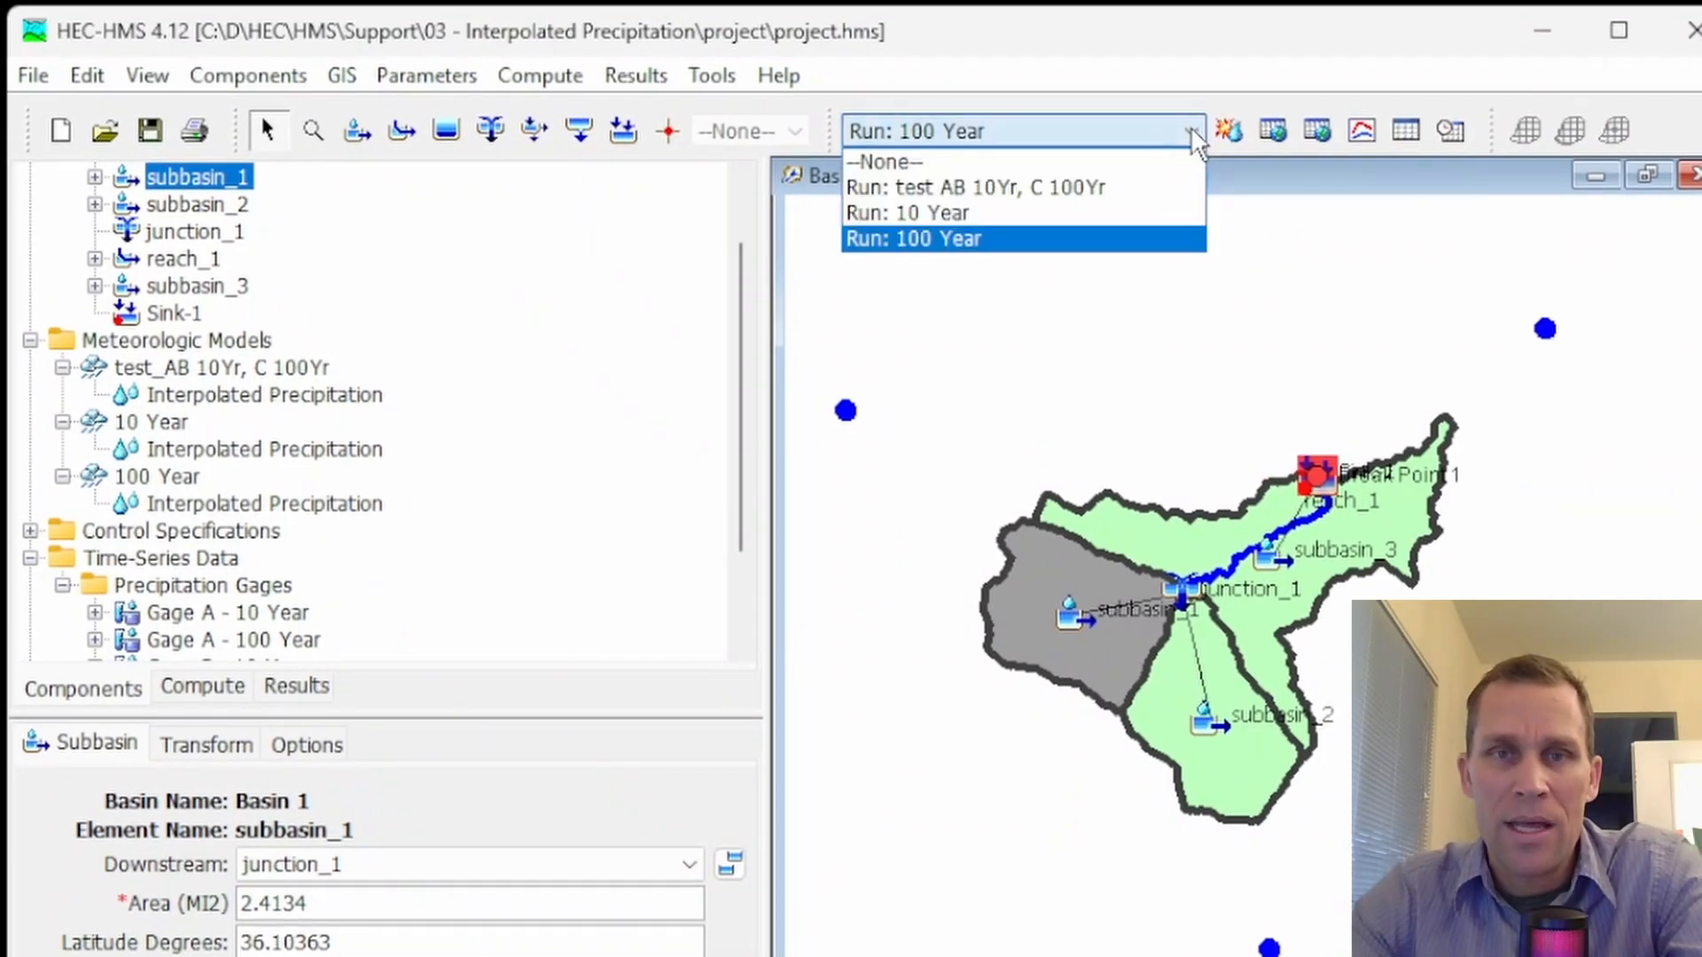
{"action": "left_click", "coordinate": [993, 187]}
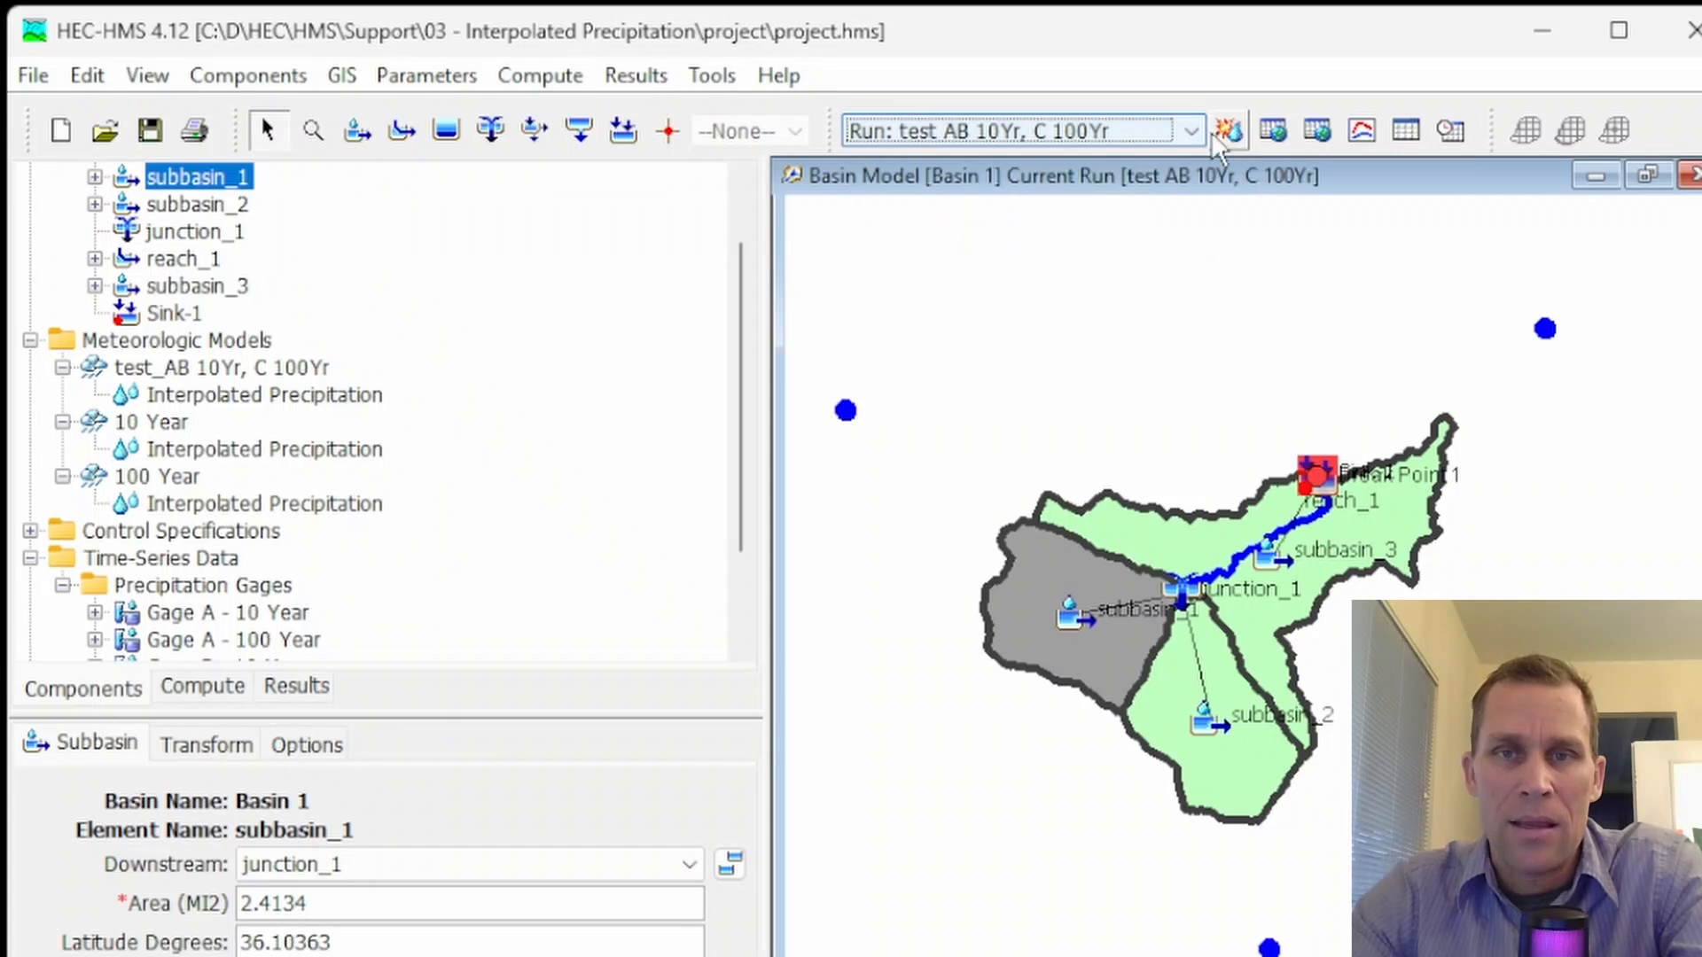
{"action": "left_click", "coordinate": [1227, 130]}
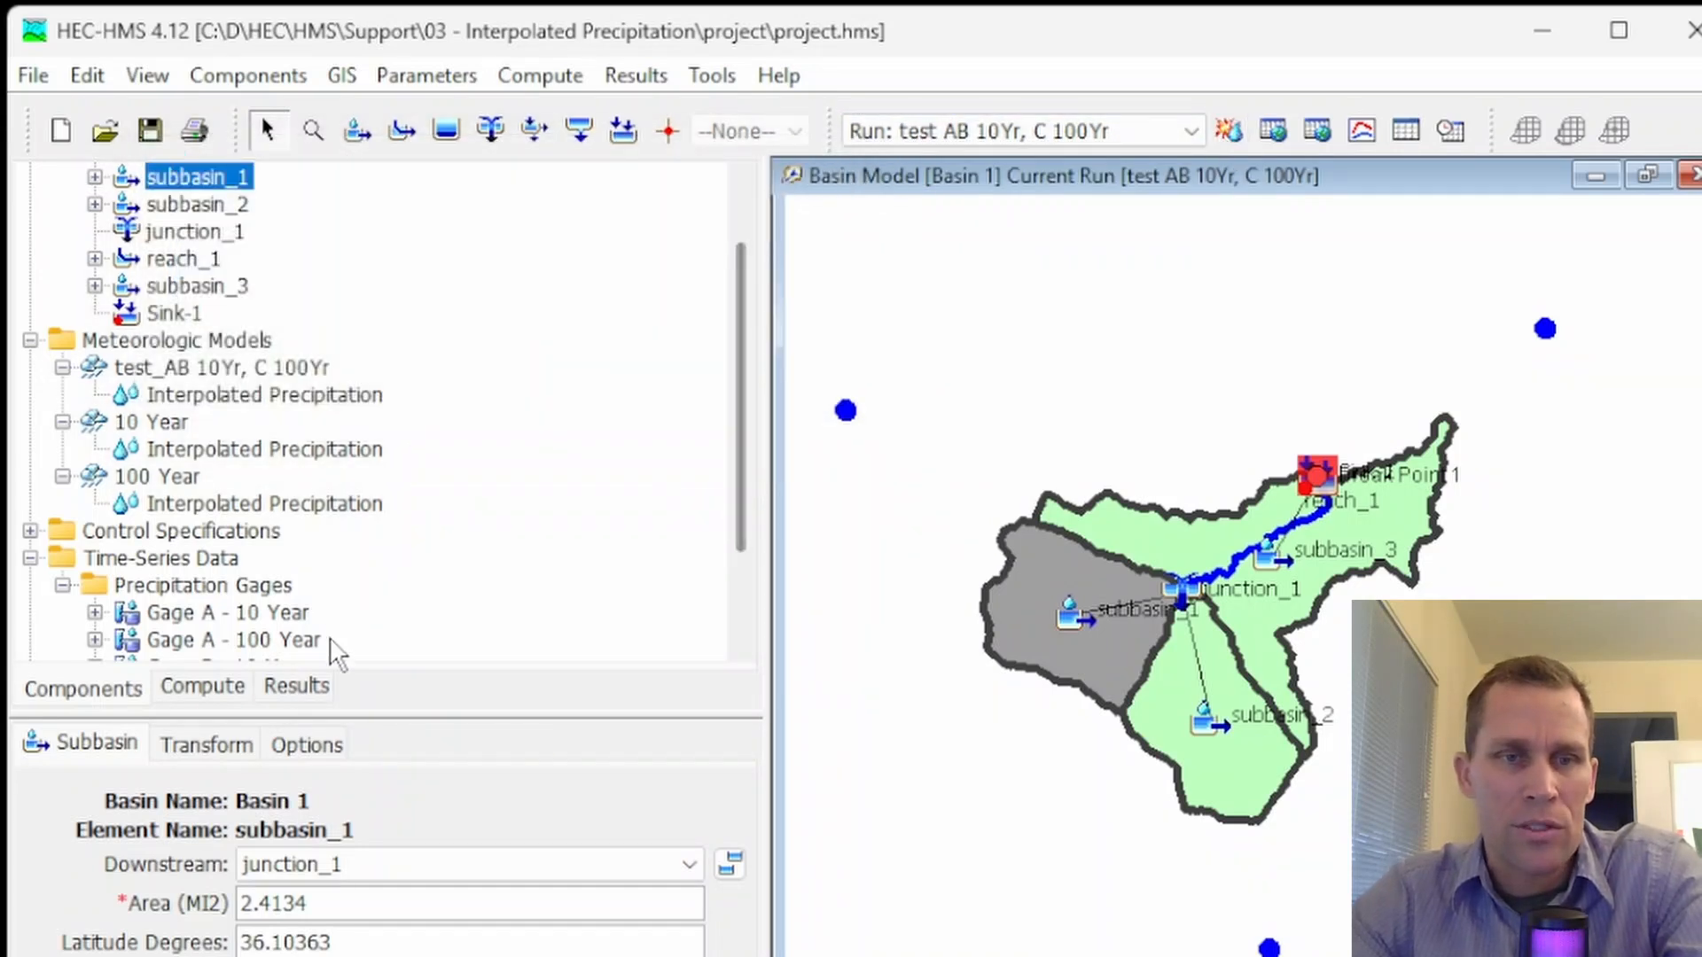
In the simulation results, expand subbasin_1 of the test AB 10Yr, C 100Yr run as well as the 10 Year and 100 Year runs
{"action": "left_click", "coordinate": [296, 686]}
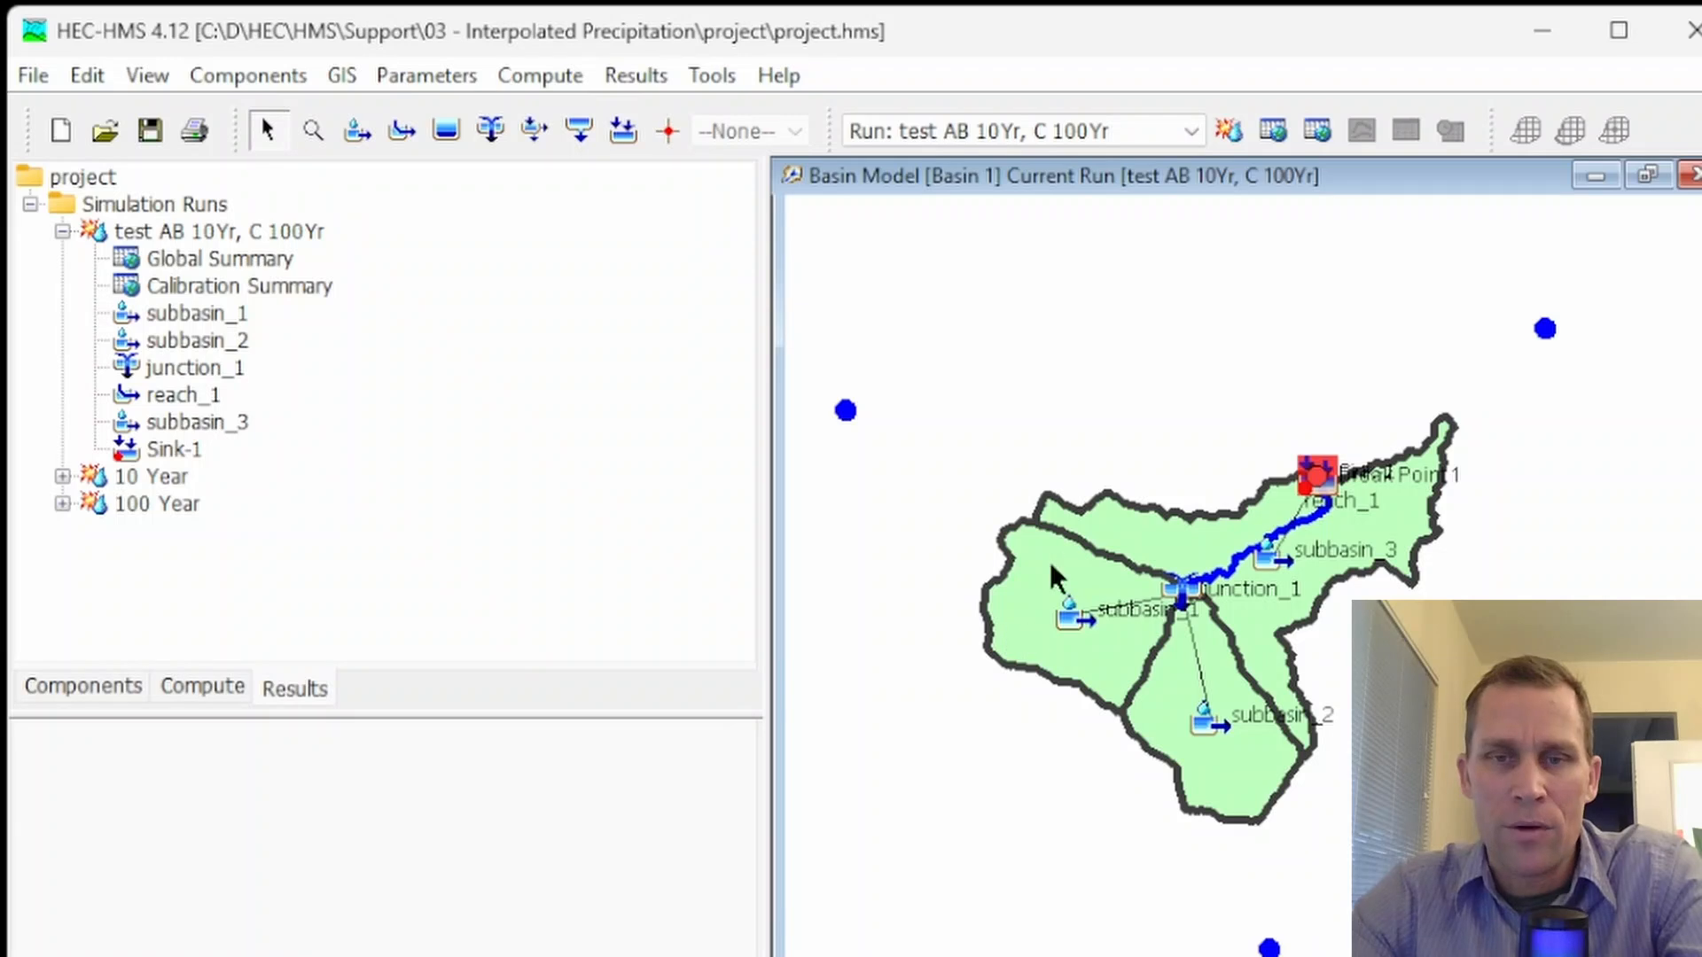
{"action": "left_click", "coordinate": [1011, 622]}
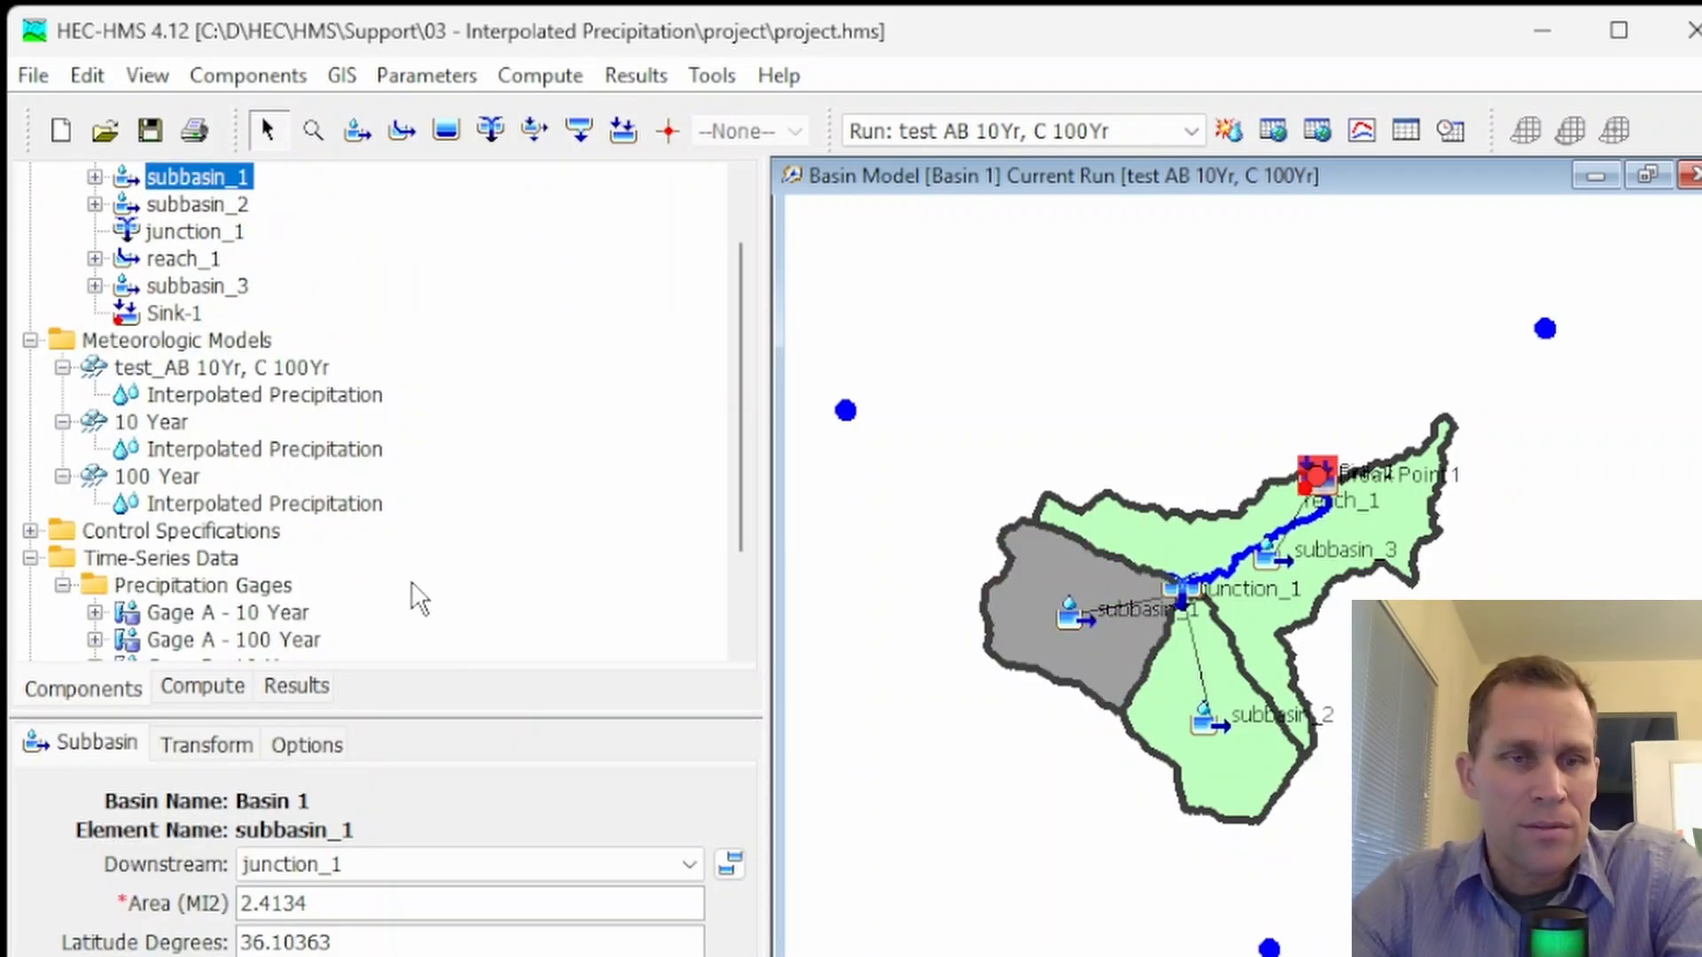
{"action": "left_click", "coordinate": [296, 686]}
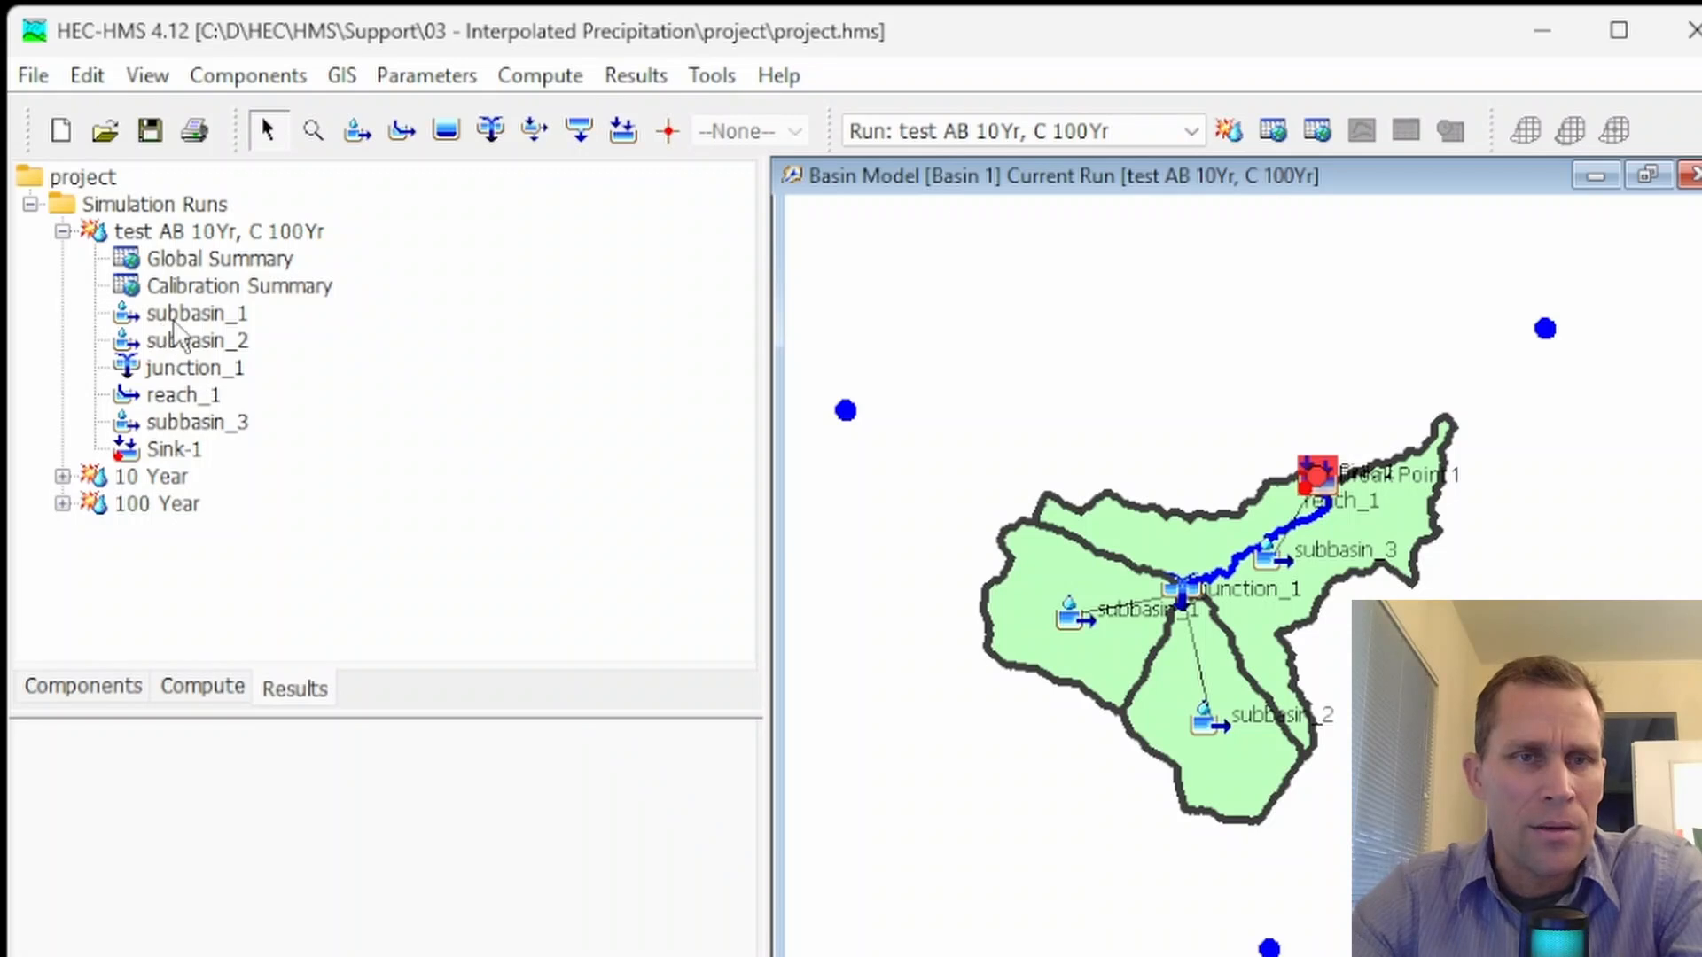
{"action": "double_click", "coordinate": [174, 317]}
{"action": "scroll", "coordinate": [173, 417], "scroll_direction": "down", "scroll_amount": 3}
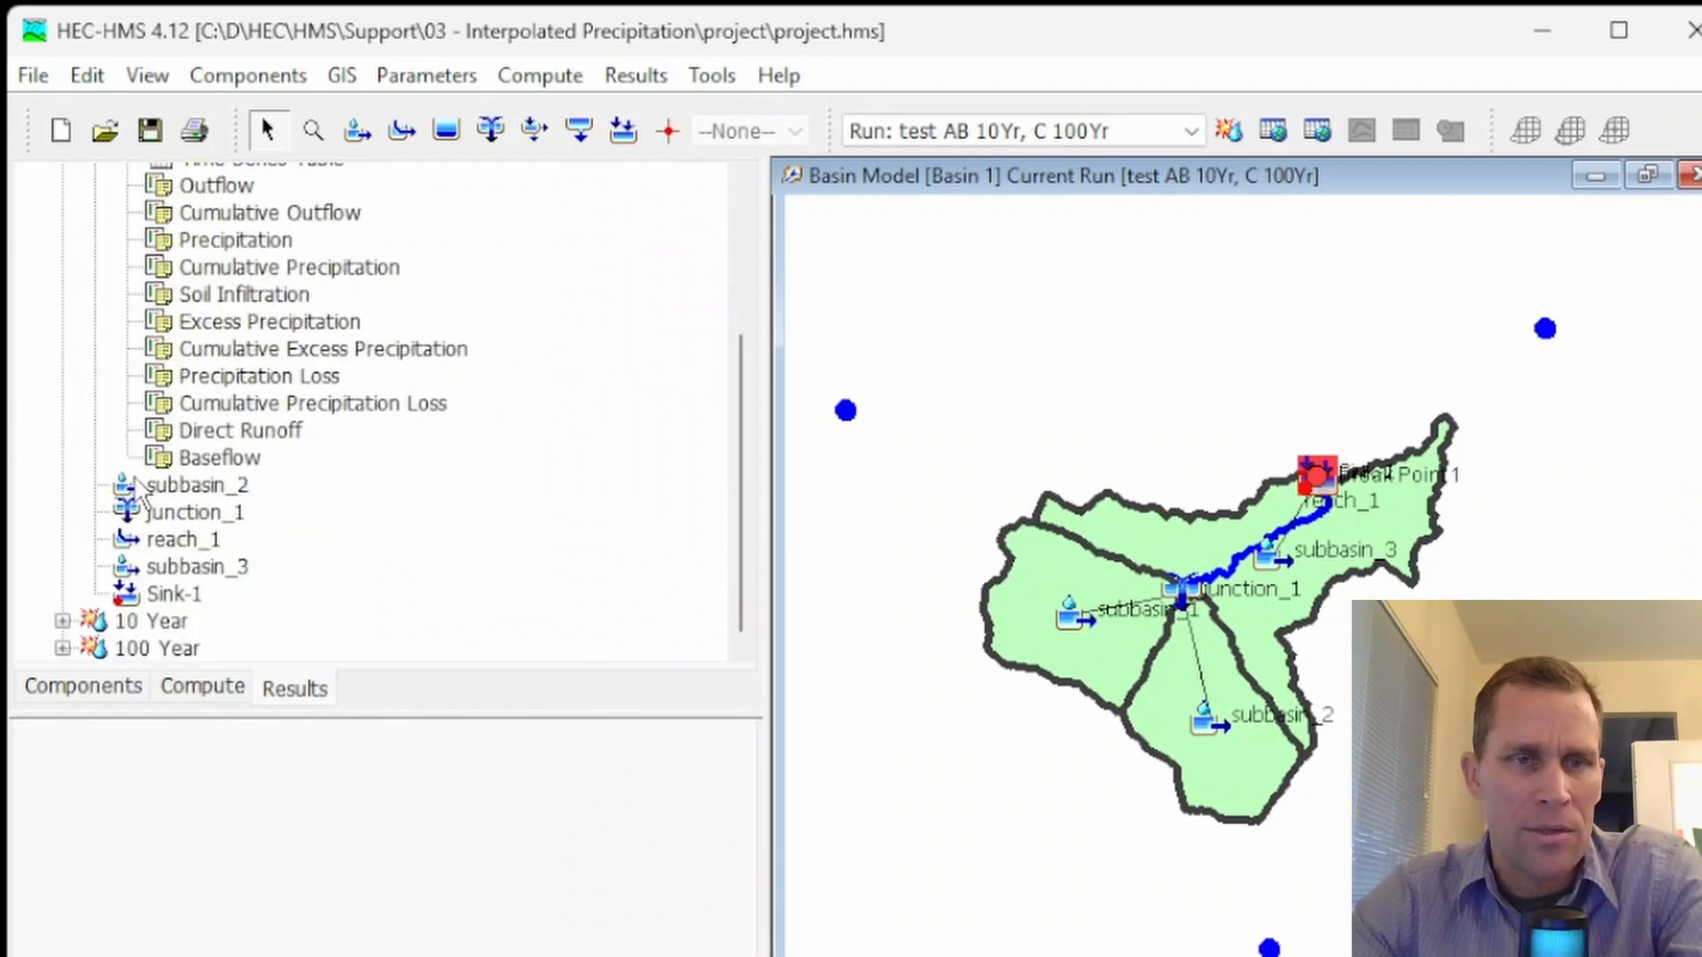
{"action": "left_click", "coordinate": [63, 648]}
{"action": "scroll", "coordinate": [80, 651], "scroll_direction": "down", "scroll_amount": 2}
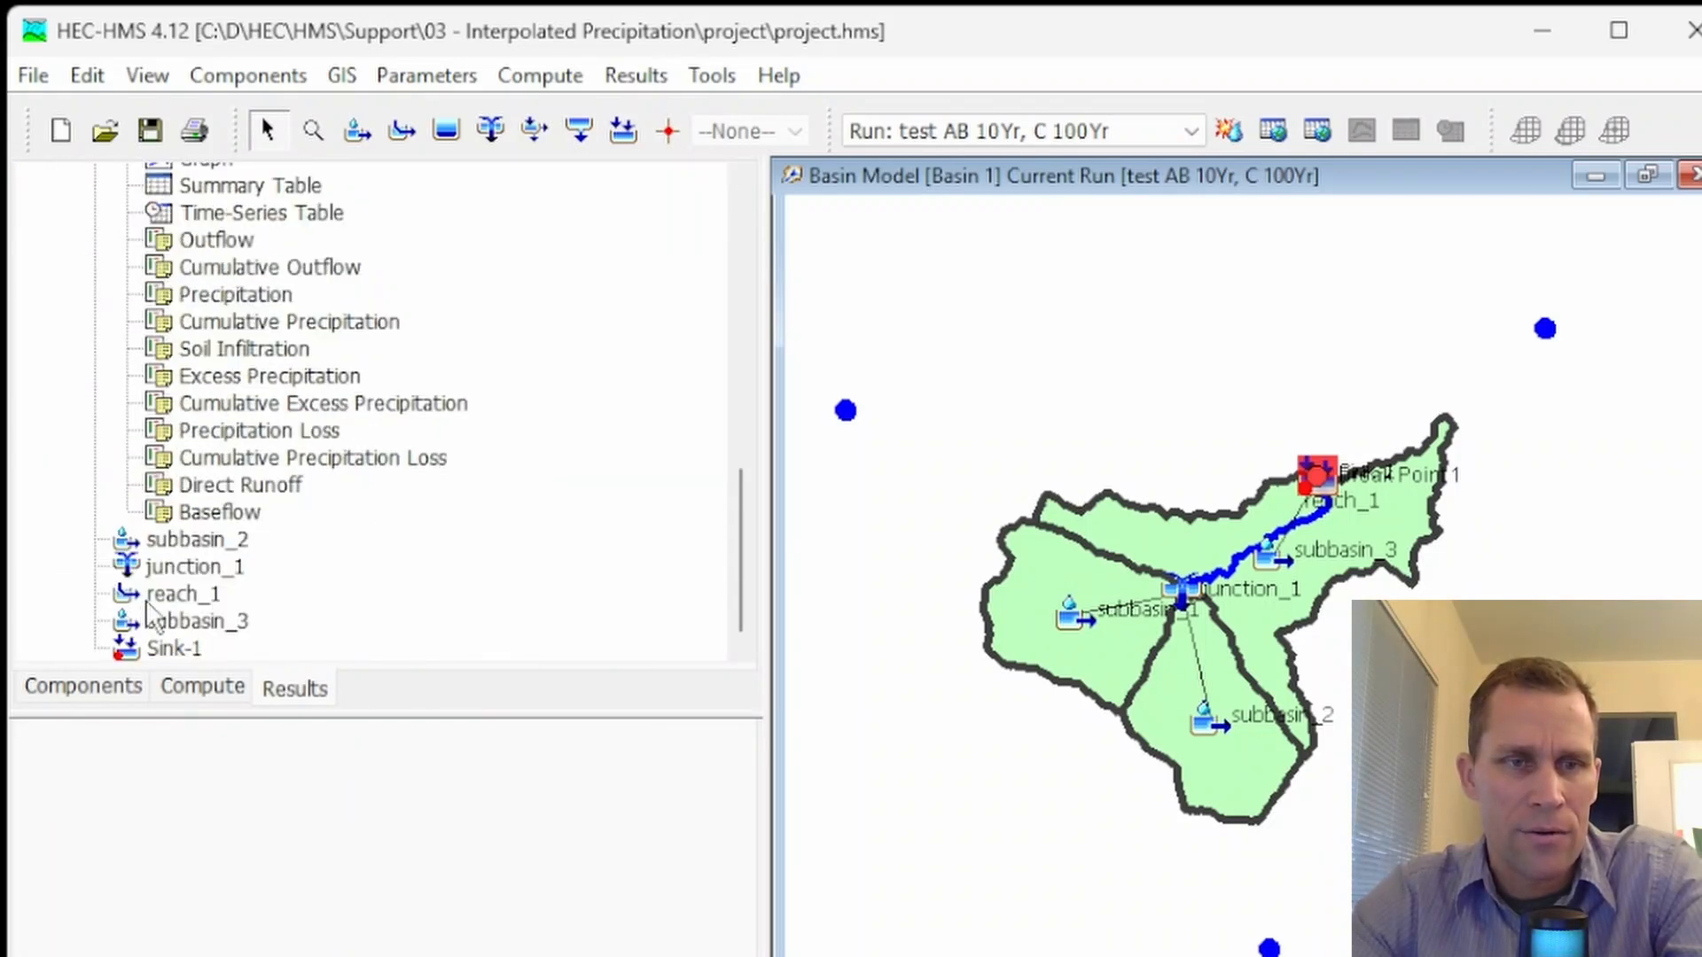
{"action": "scroll", "coordinate": [155, 585], "scroll_direction": "down", "scroll_amount": 3}
{"action": "left_click", "coordinate": [63, 421]}
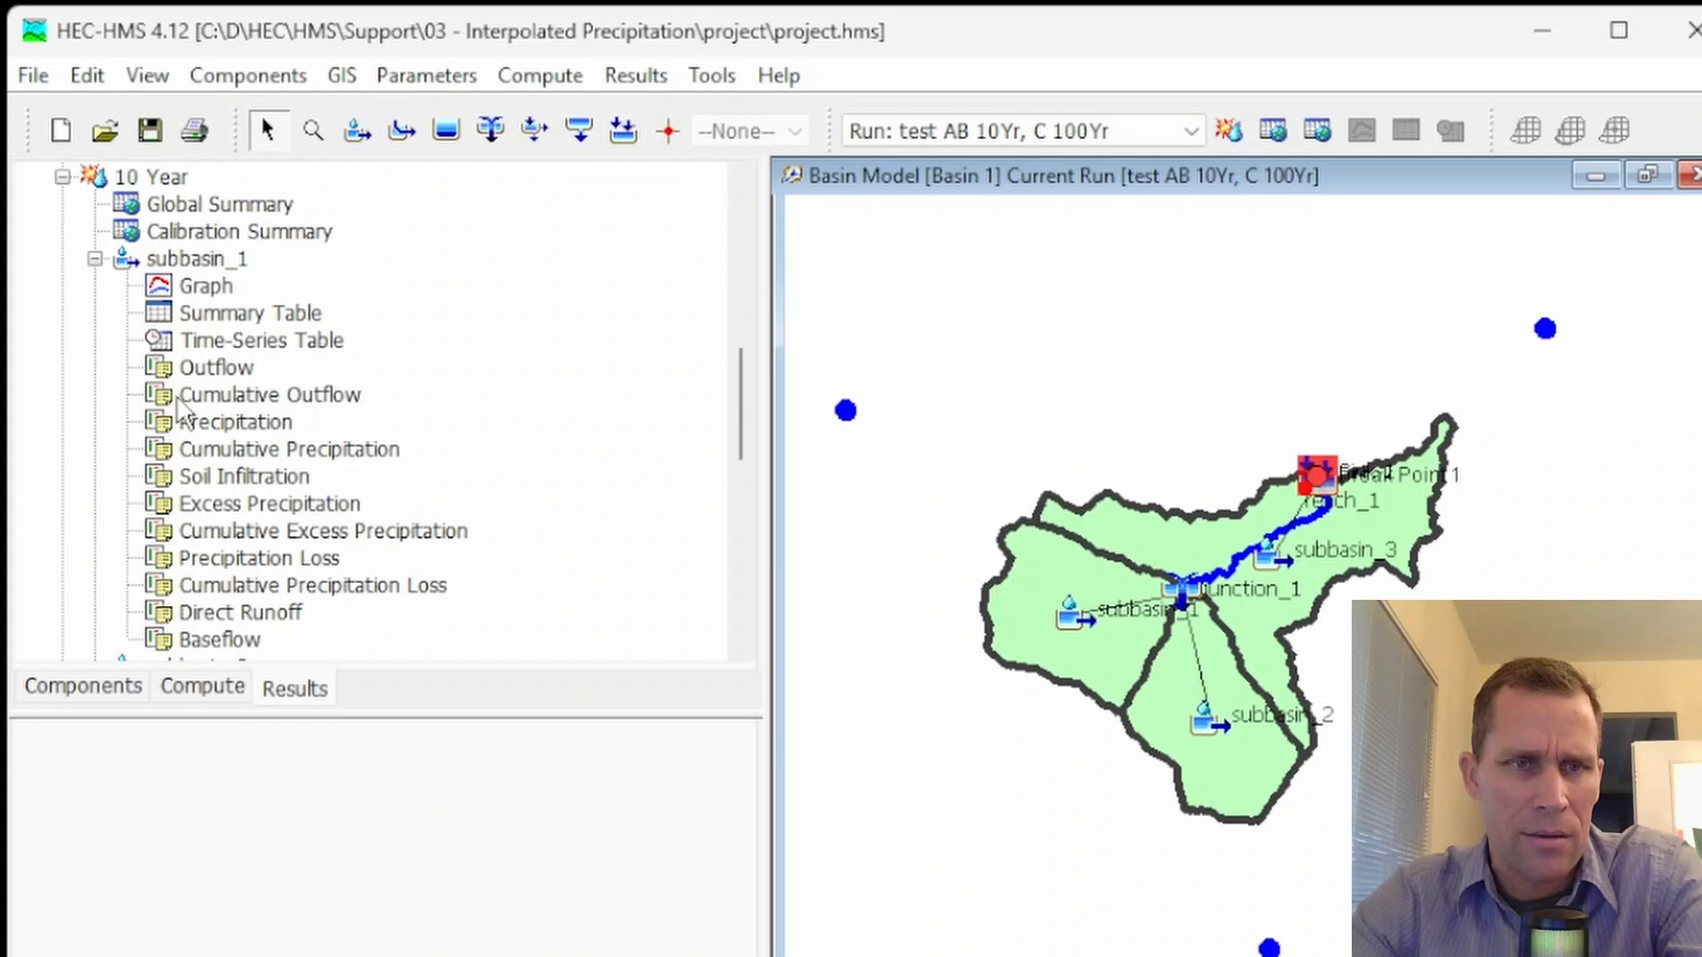
Select subbasin_1's Outflow for the 100 Year, 10 Year and test AB 10Yr, C 100Yr runs together and open their combined results graph
{"action": "scroll", "coordinate": [248, 443], "scroll_direction": "down", "scroll_amount": 6}
{"action": "left_click", "coordinate": [236, 476]}
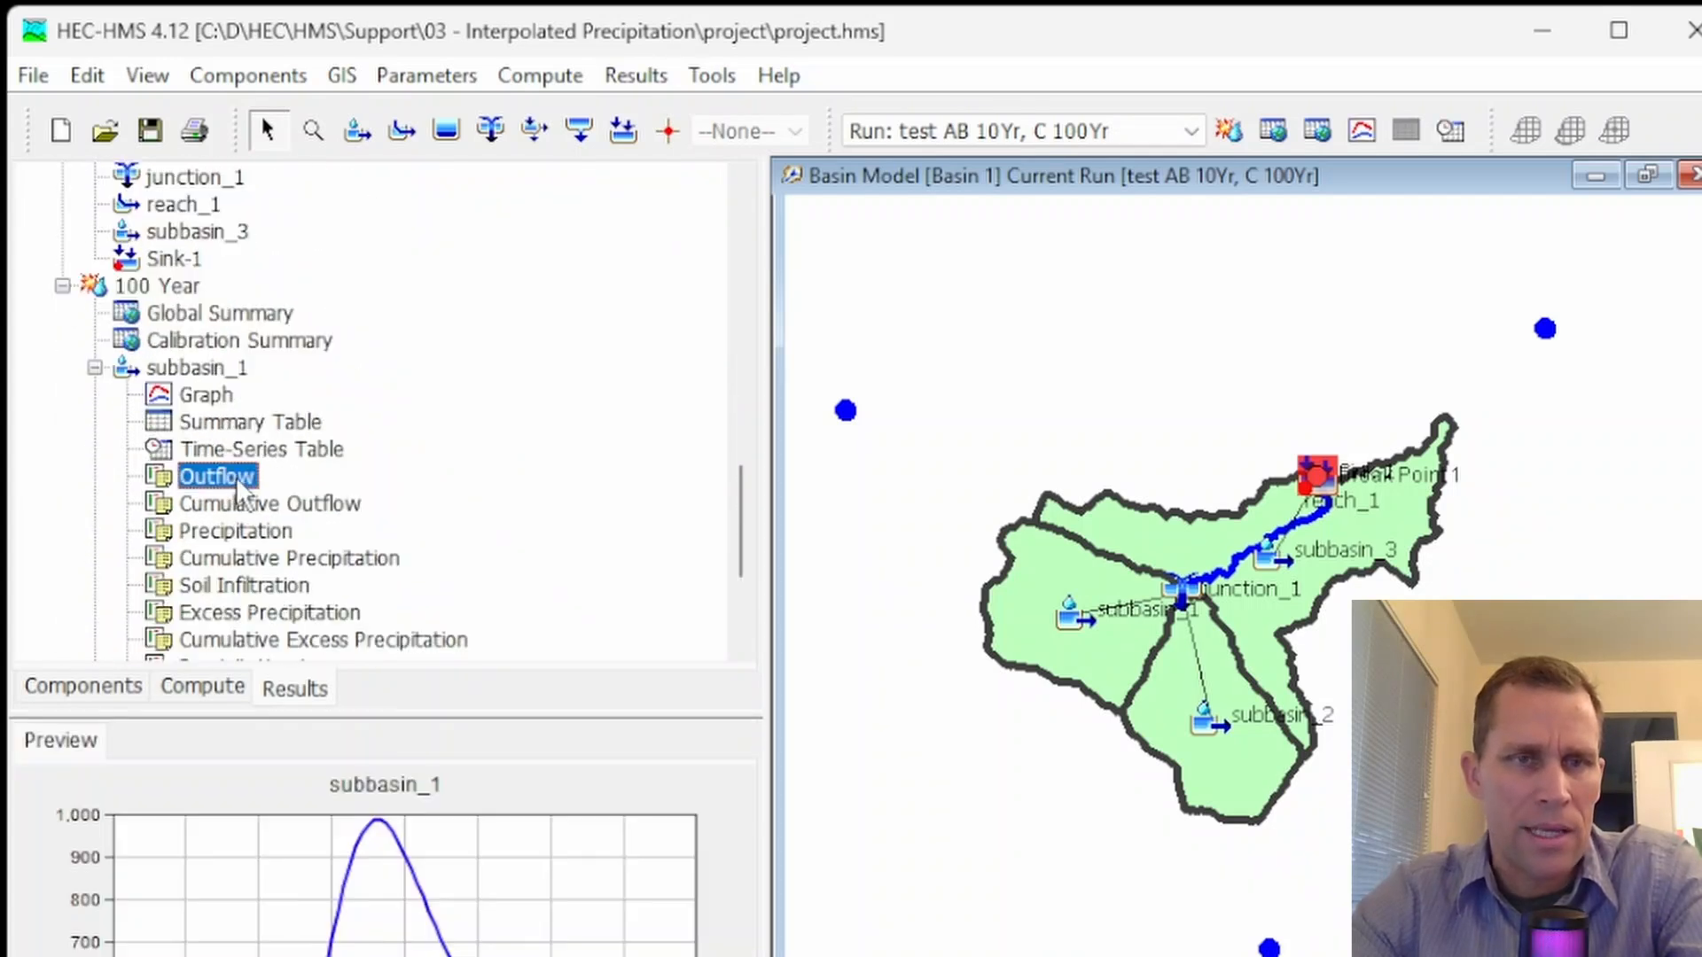
{"action": "scroll", "coordinate": [236, 477], "scroll_direction": "up", "scroll_amount": 8}
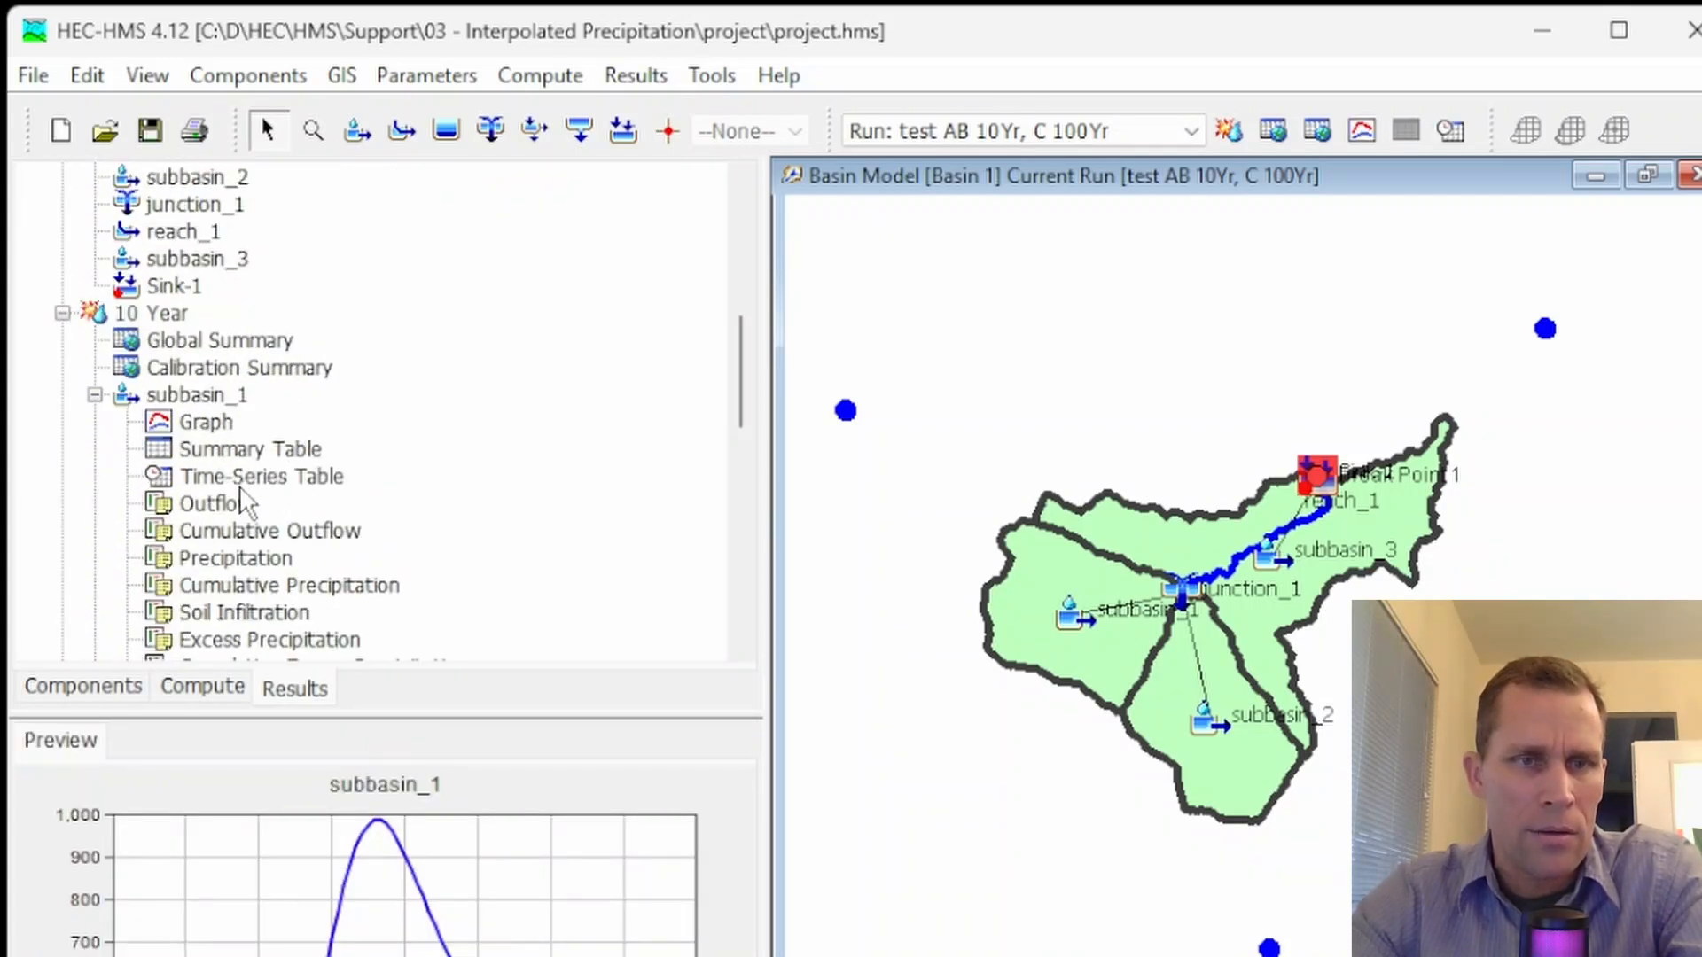
{"action": "left_click", "coordinate": [233, 502]}
{"action": "scroll", "coordinate": [340, 545], "scroll_direction": "up", "scroll_amount": 10}
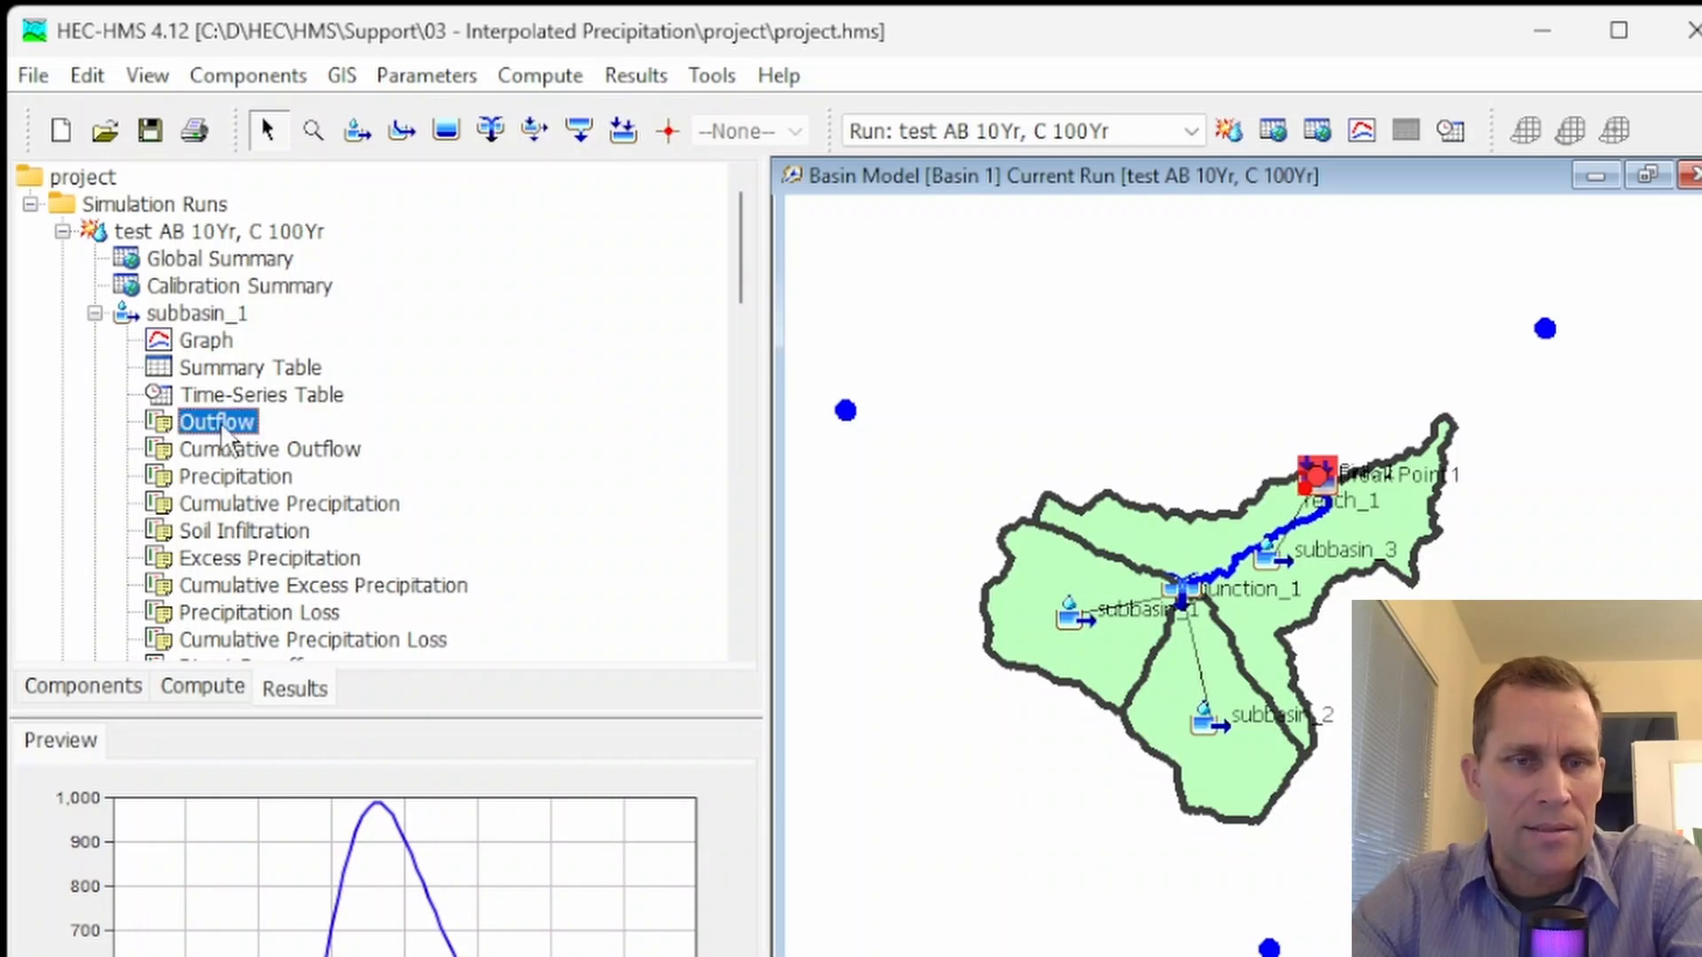
{"action": "left_click", "coordinate": [1362, 130]}
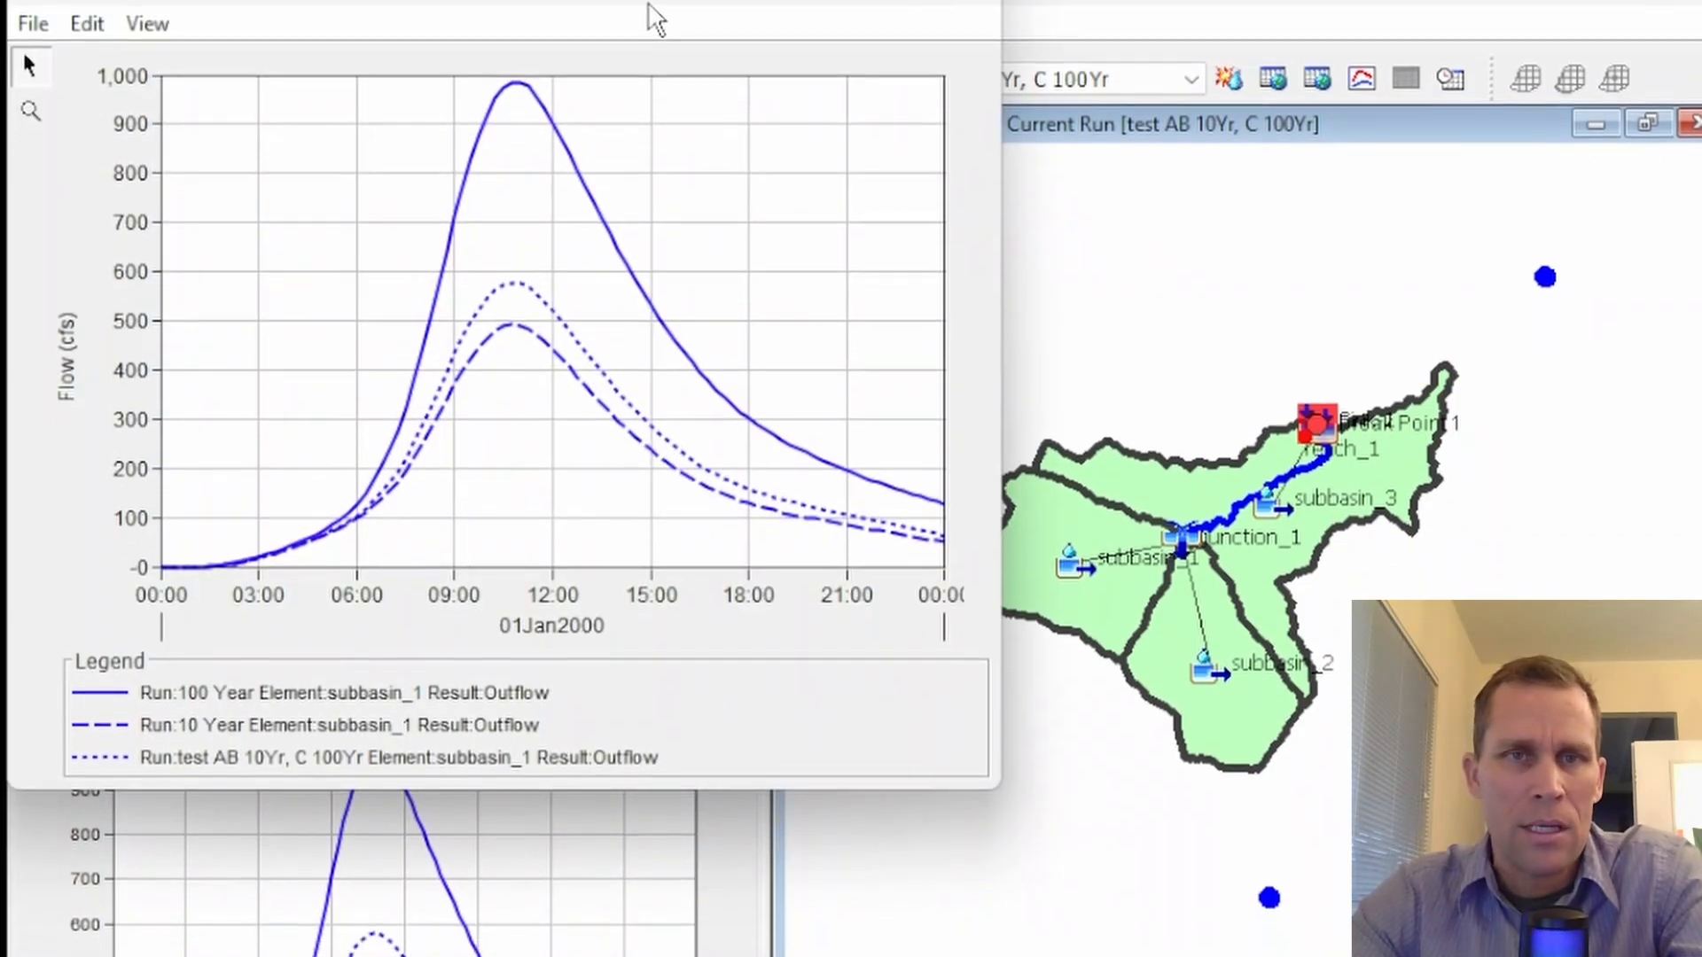
{"action": "left_click_drag", "start_coordinate": [650, 5], "coordinate": [863, 151]}
Restyle the graph's 10 Year curve as thick solid green and the test curve as thick solid red, and highlight the 10 Year and 100 Year curves
{"action": "left_click", "coordinate": [306, 185]}
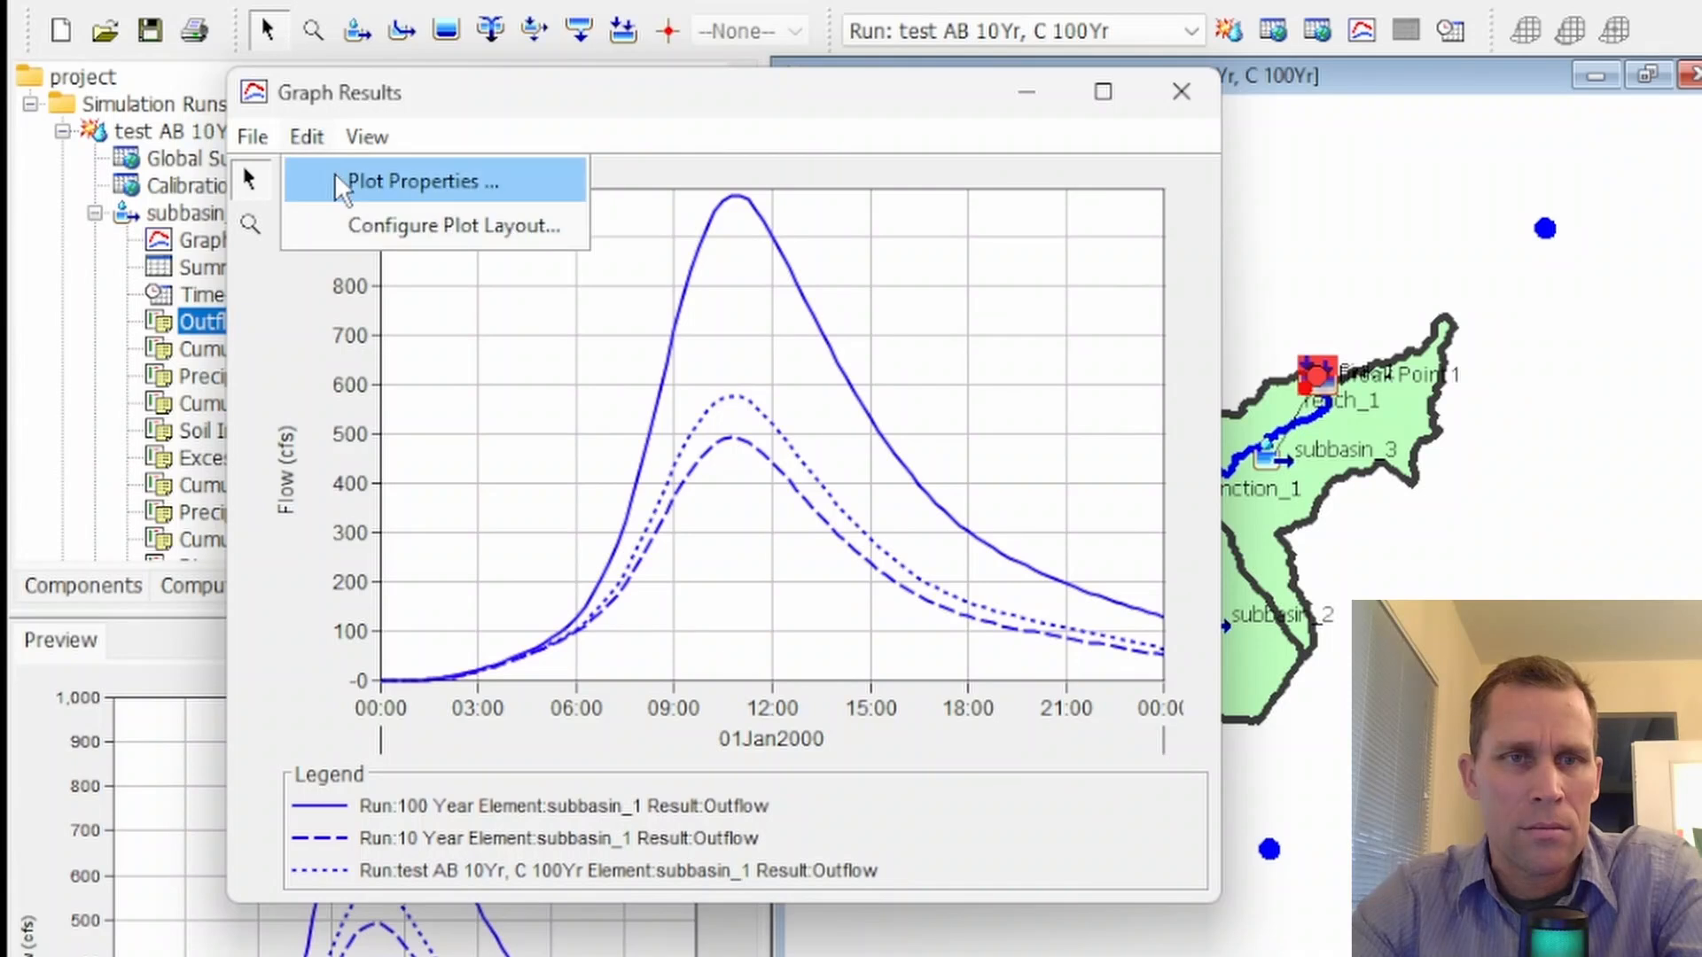
{"action": "left_click", "coordinate": [369, 184]}
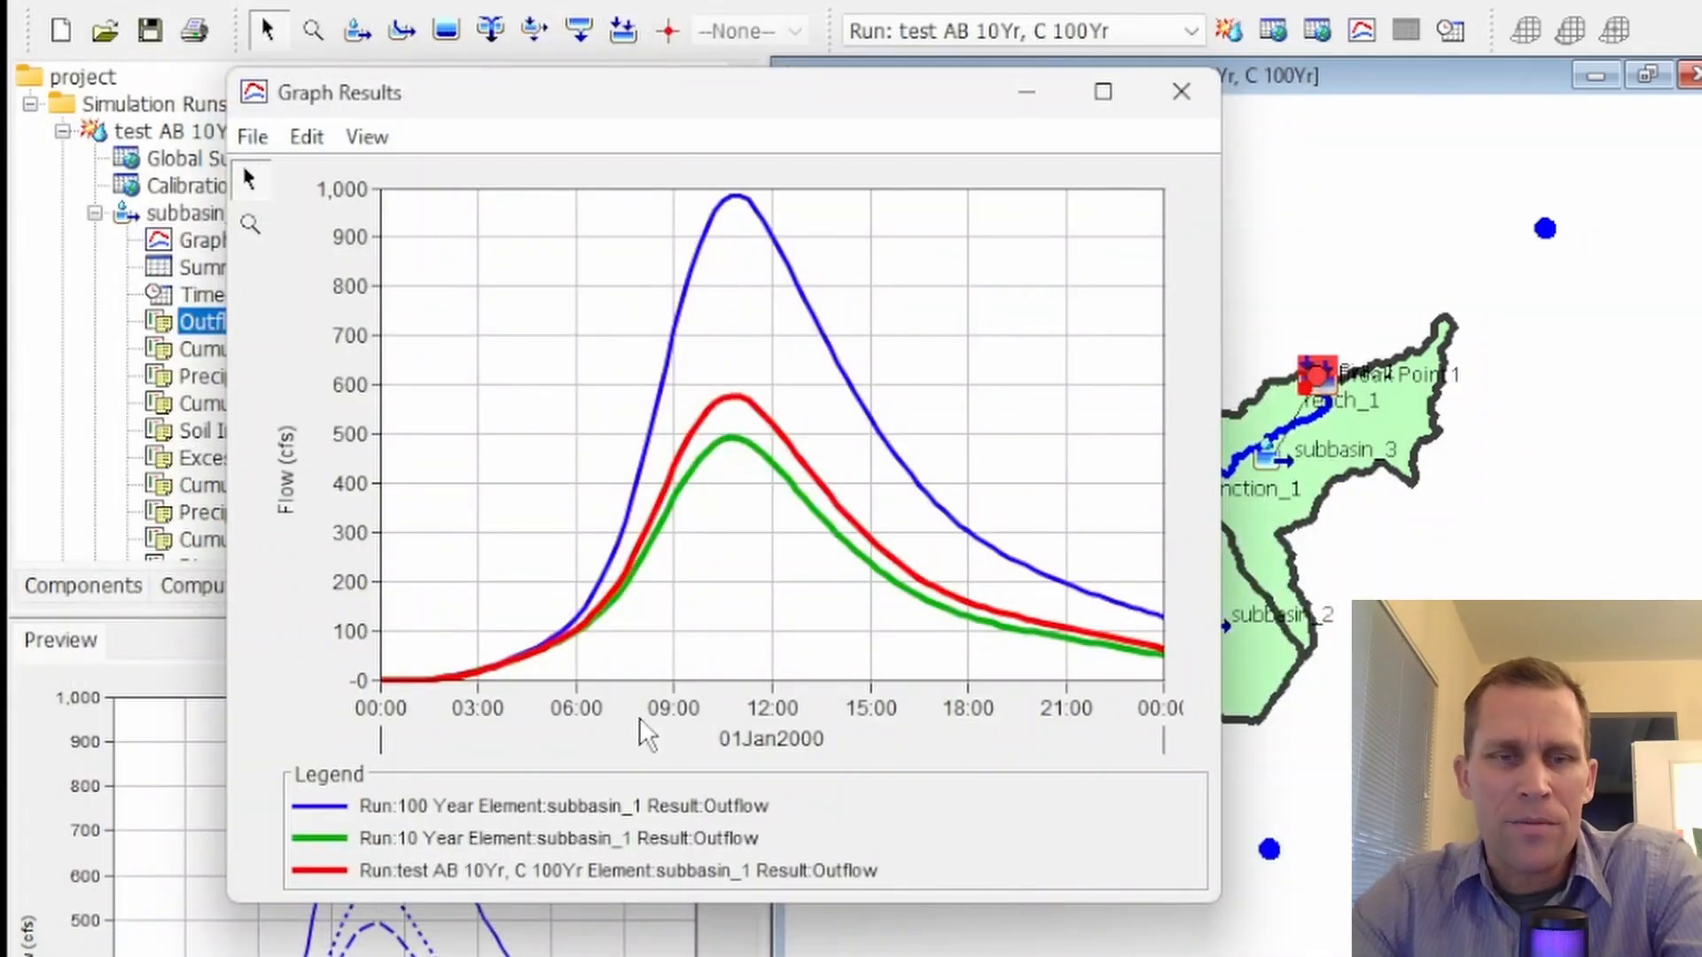
{"action": "left_click", "coordinate": [501, 845]}
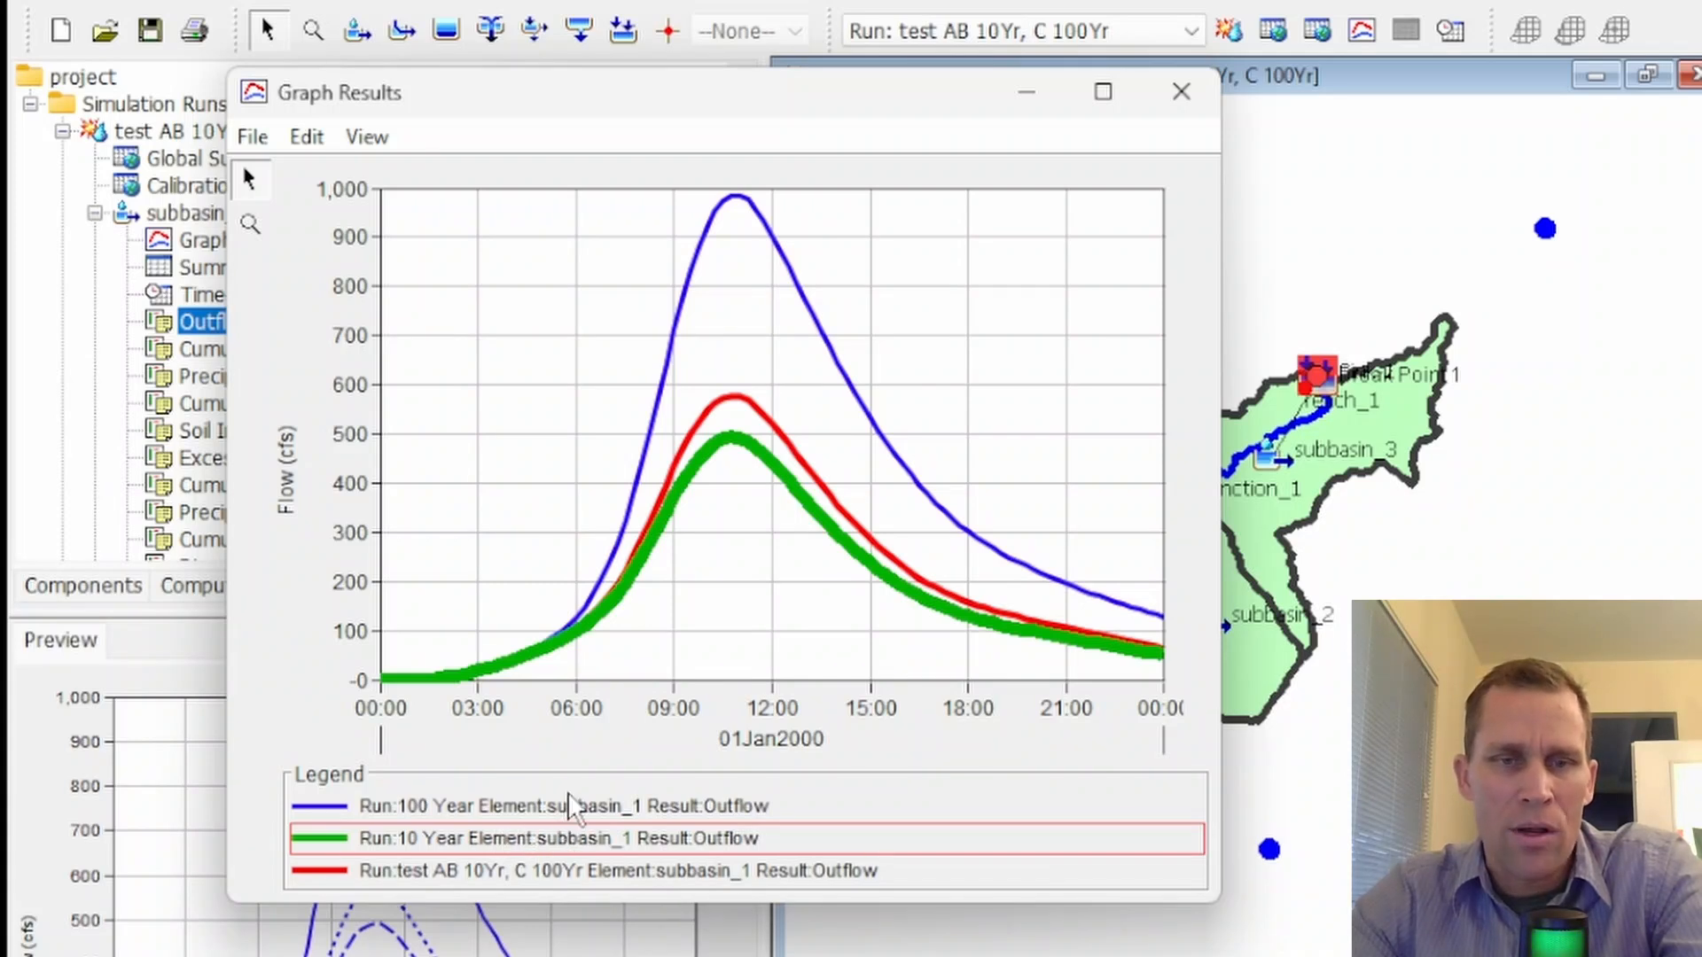
{"action": "left_click", "coordinate": [585, 808]}
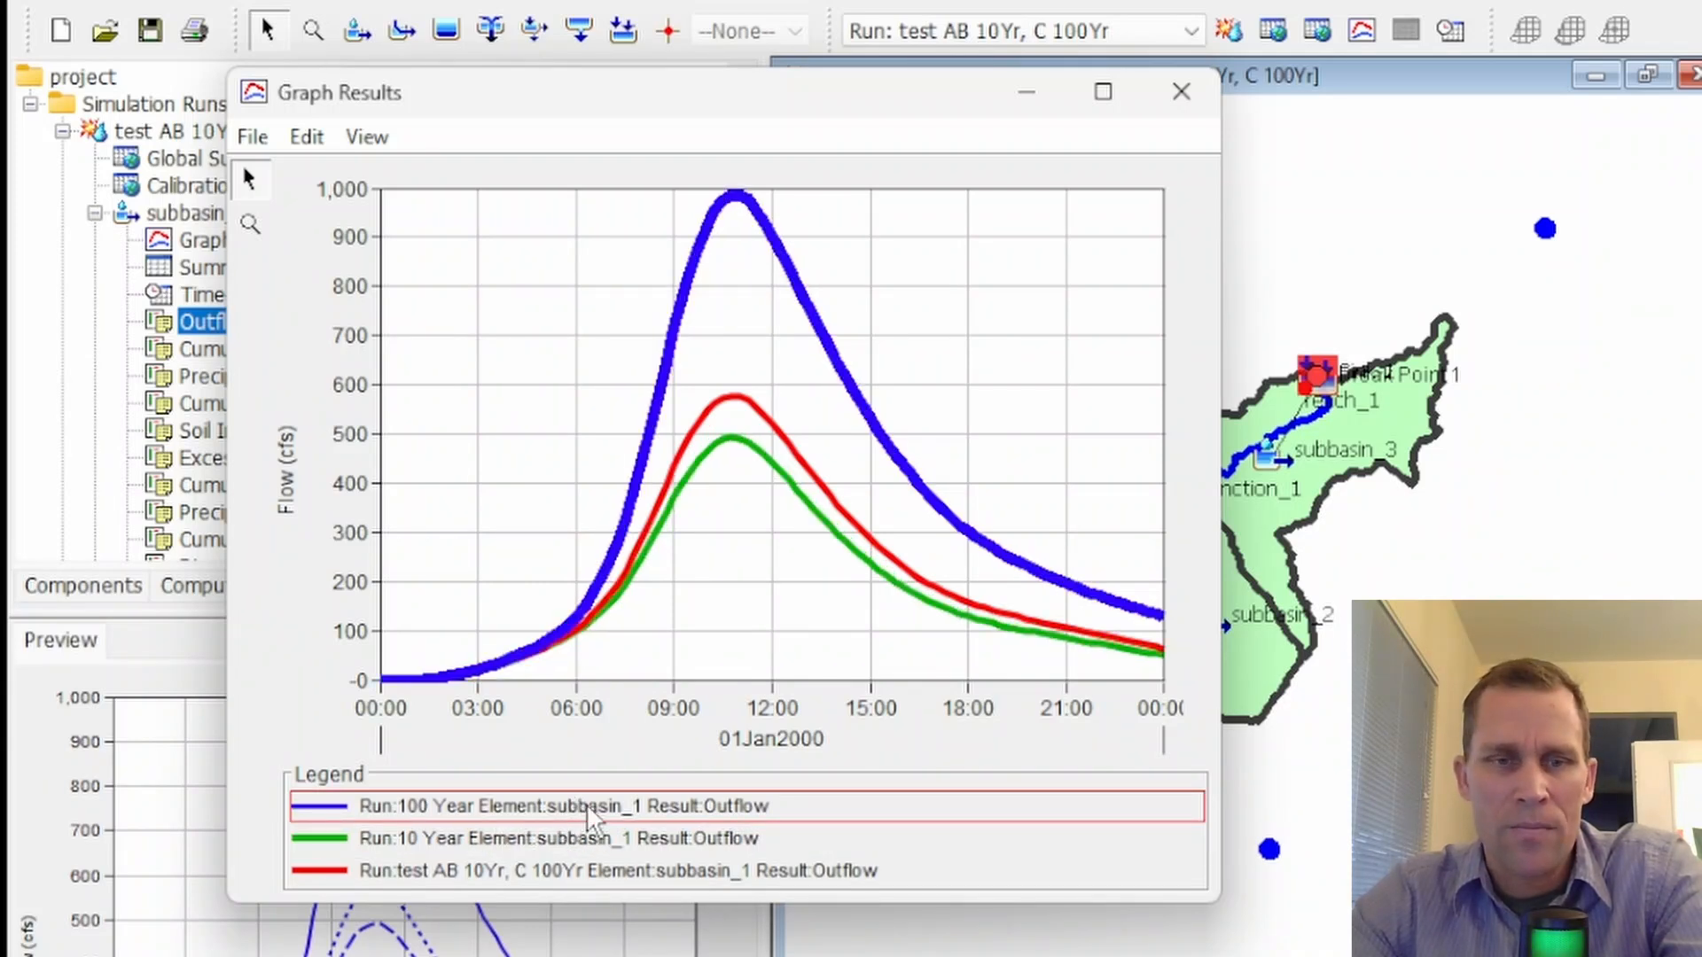
Highlight the test AB 10Yr, C 100Yr outflow curve and move the results graph beside the basin map to compare it with the gage locations
{"action": "left_click", "coordinate": [585, 873]}
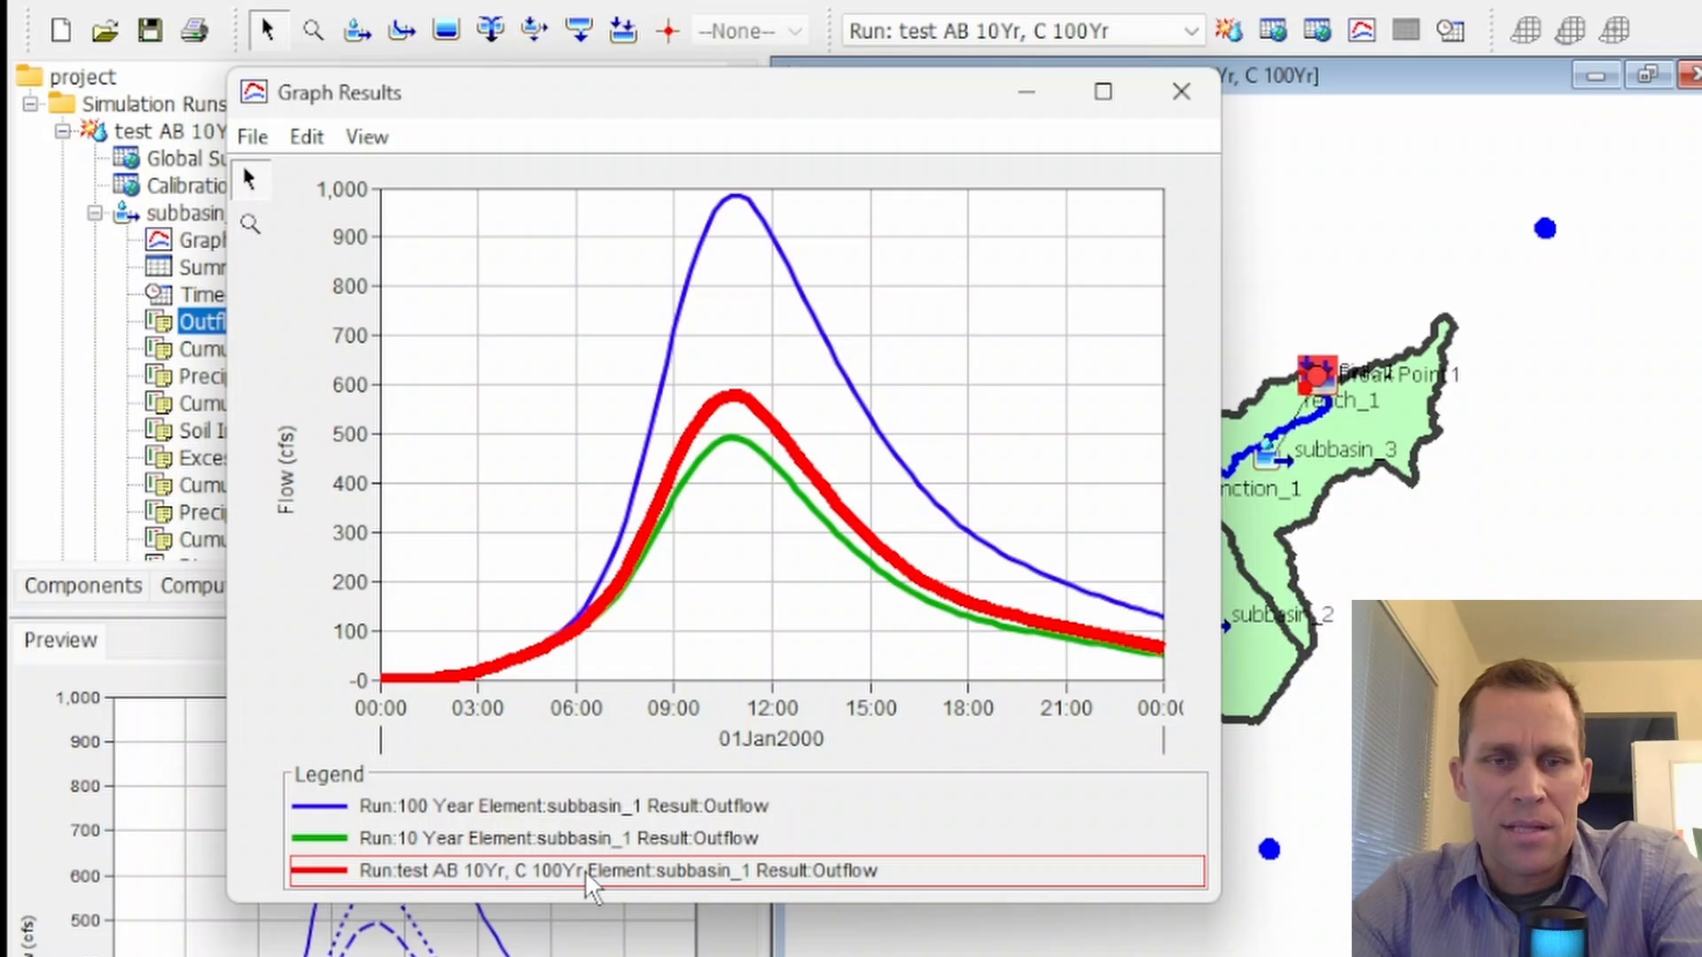
{"action": "left_click_drag", "start_coordinate": [934, 93], "coordinate": [509, 185]}
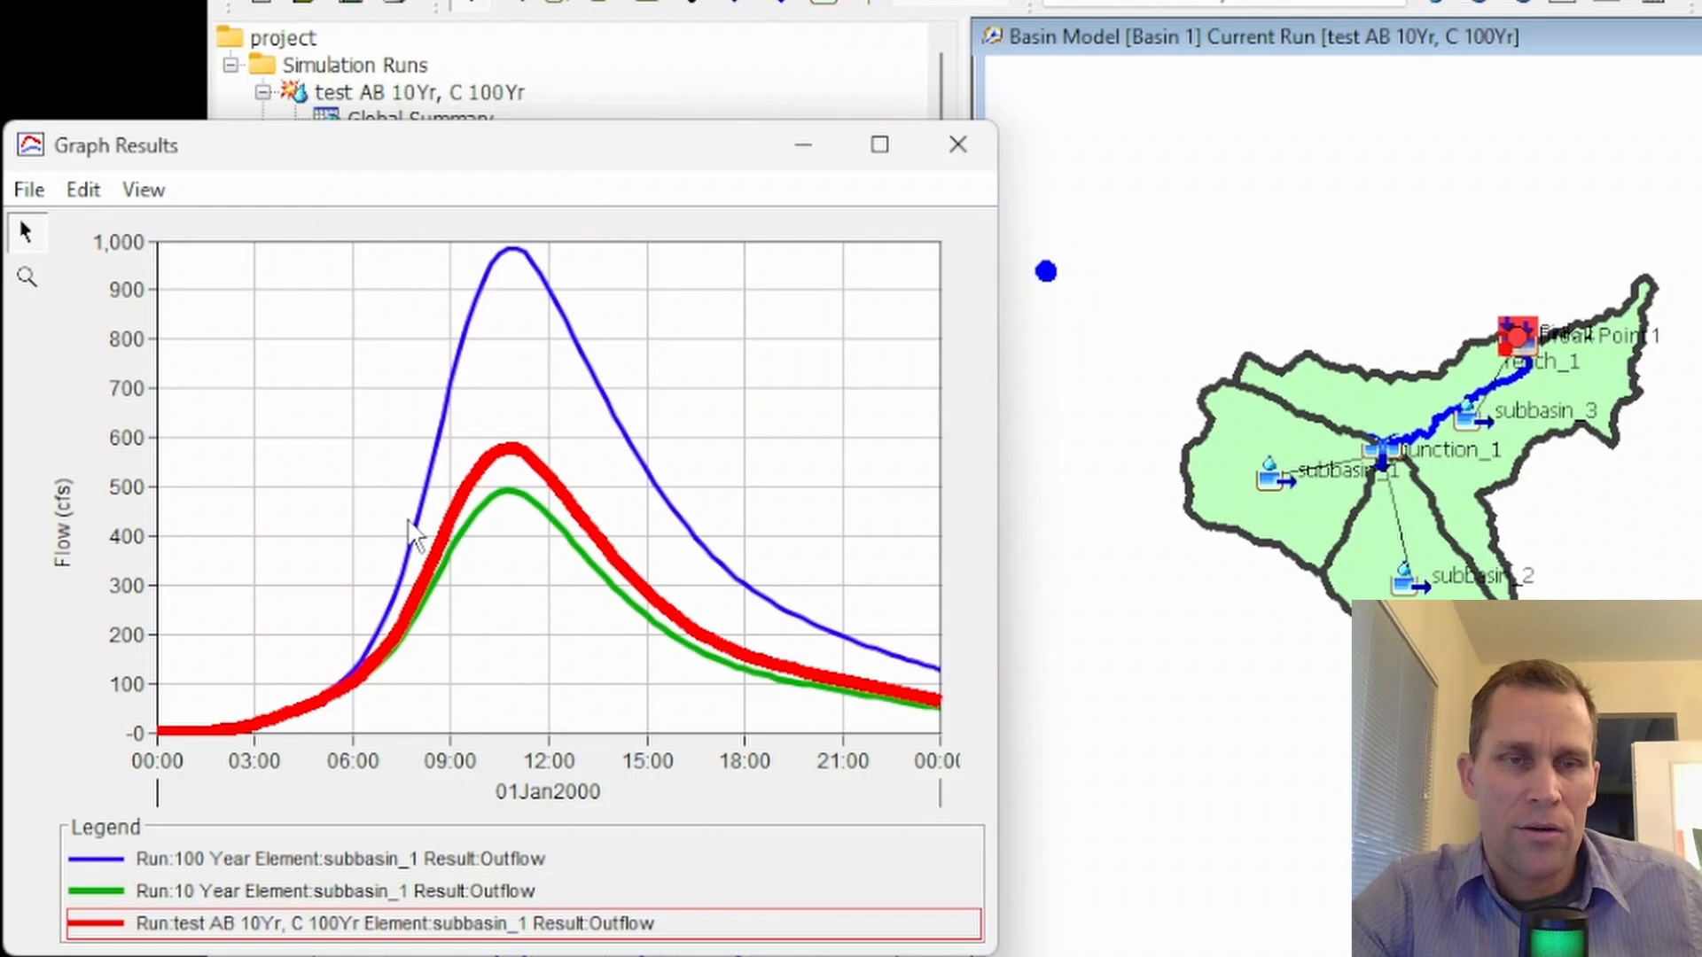
{"action": "mouse_move", "coordinate": [388, 645]}
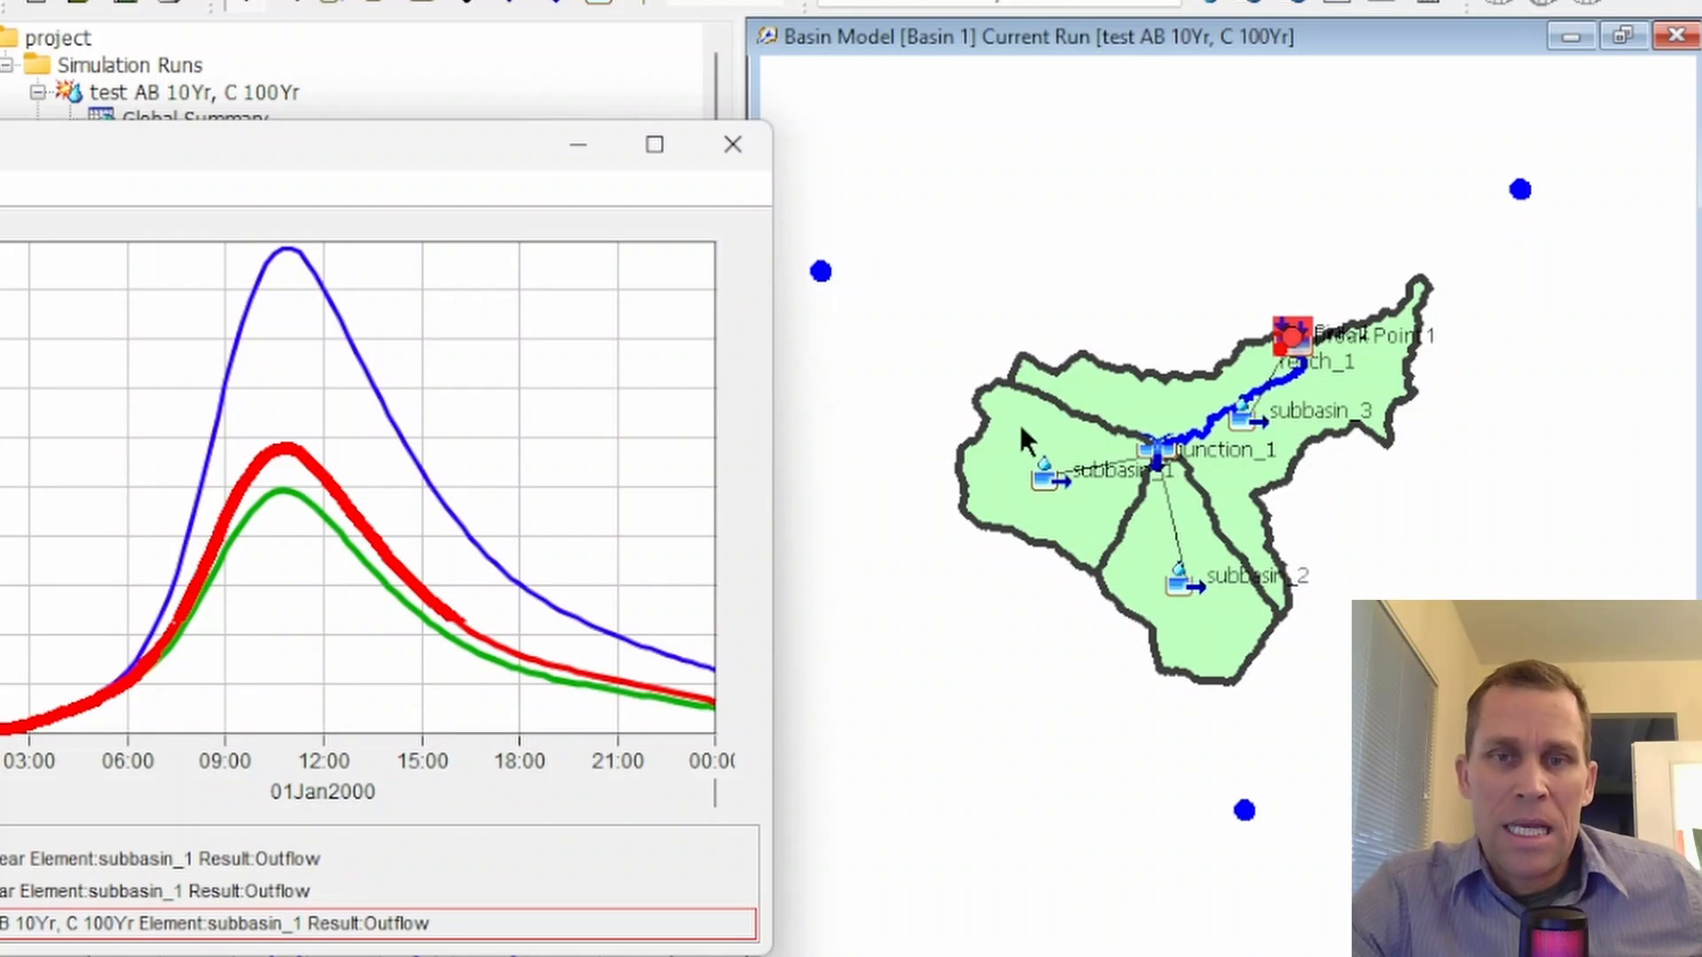
{"action": "mouse_move", "coordinate": [1018, 430]}
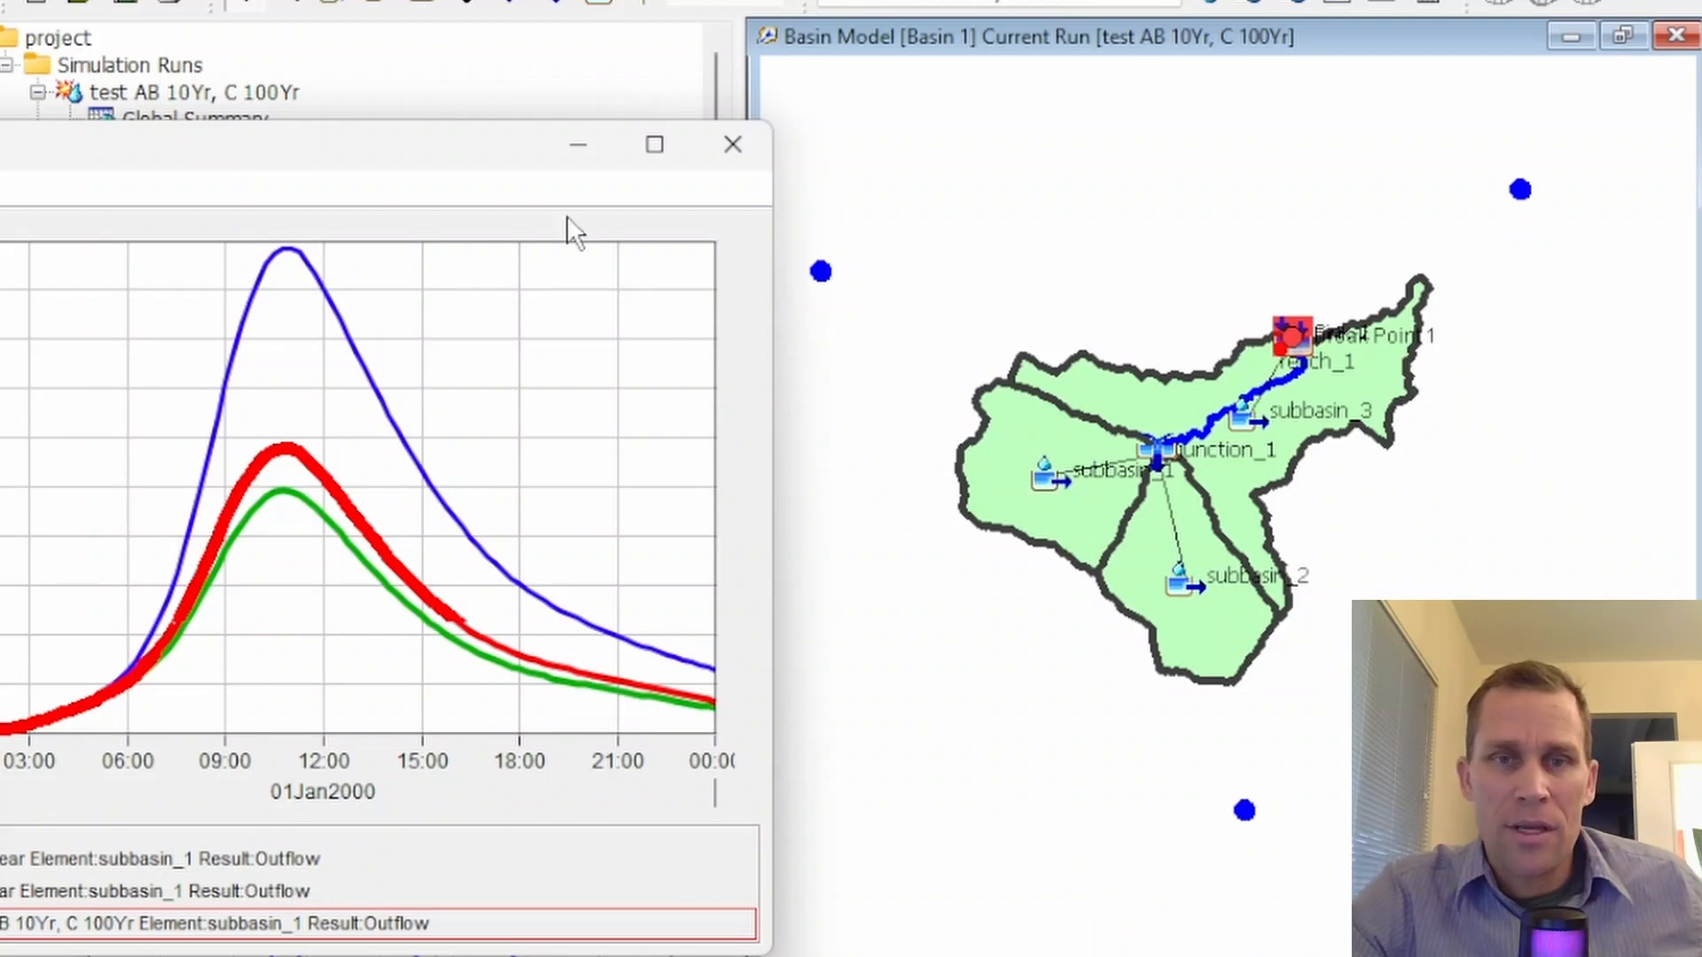
{"action": "mouse_move", "coordinate": [1532, 168]}
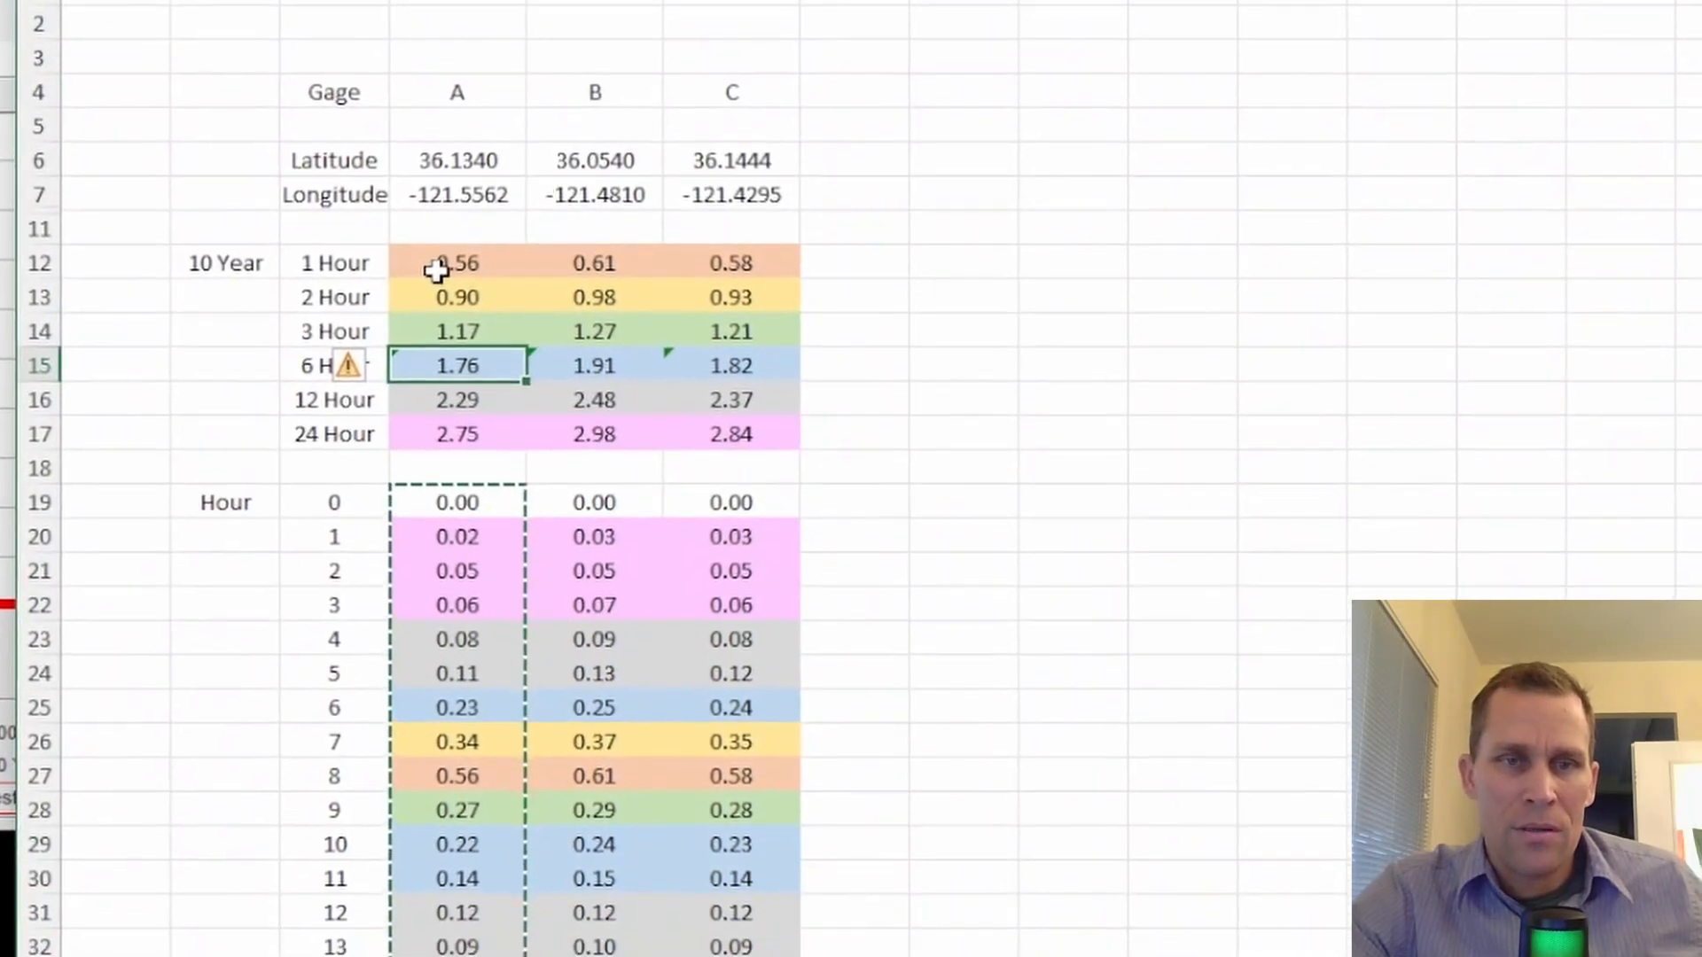
Switch to data1.xlsx in Excel and select the 10 Year duration depths for gages A, B and C, followed by their hourly precipitation values
{"action": "left_click", "coordinate": [468, 536]}
{"action": "left_click_drag", "start_coordinate": [535, 271], "coordinate": [714, 396]}
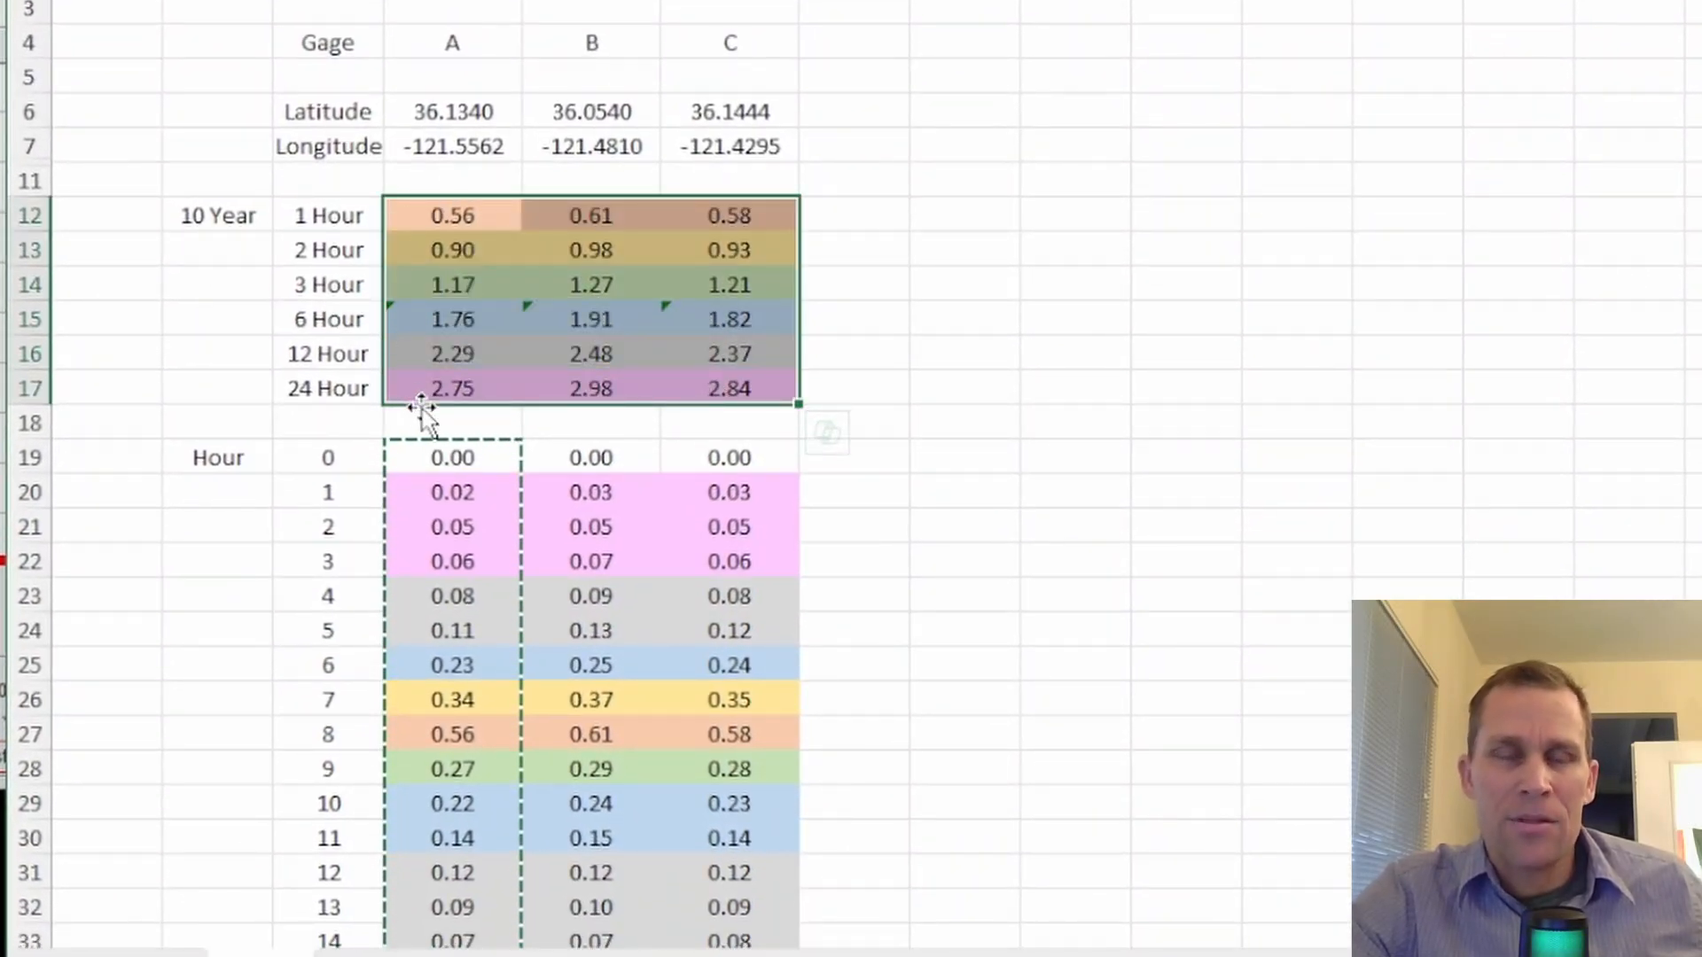
{"action": "left_click_drag", "start_coordinate": [466, 507], "coordinate": [674, 907]}
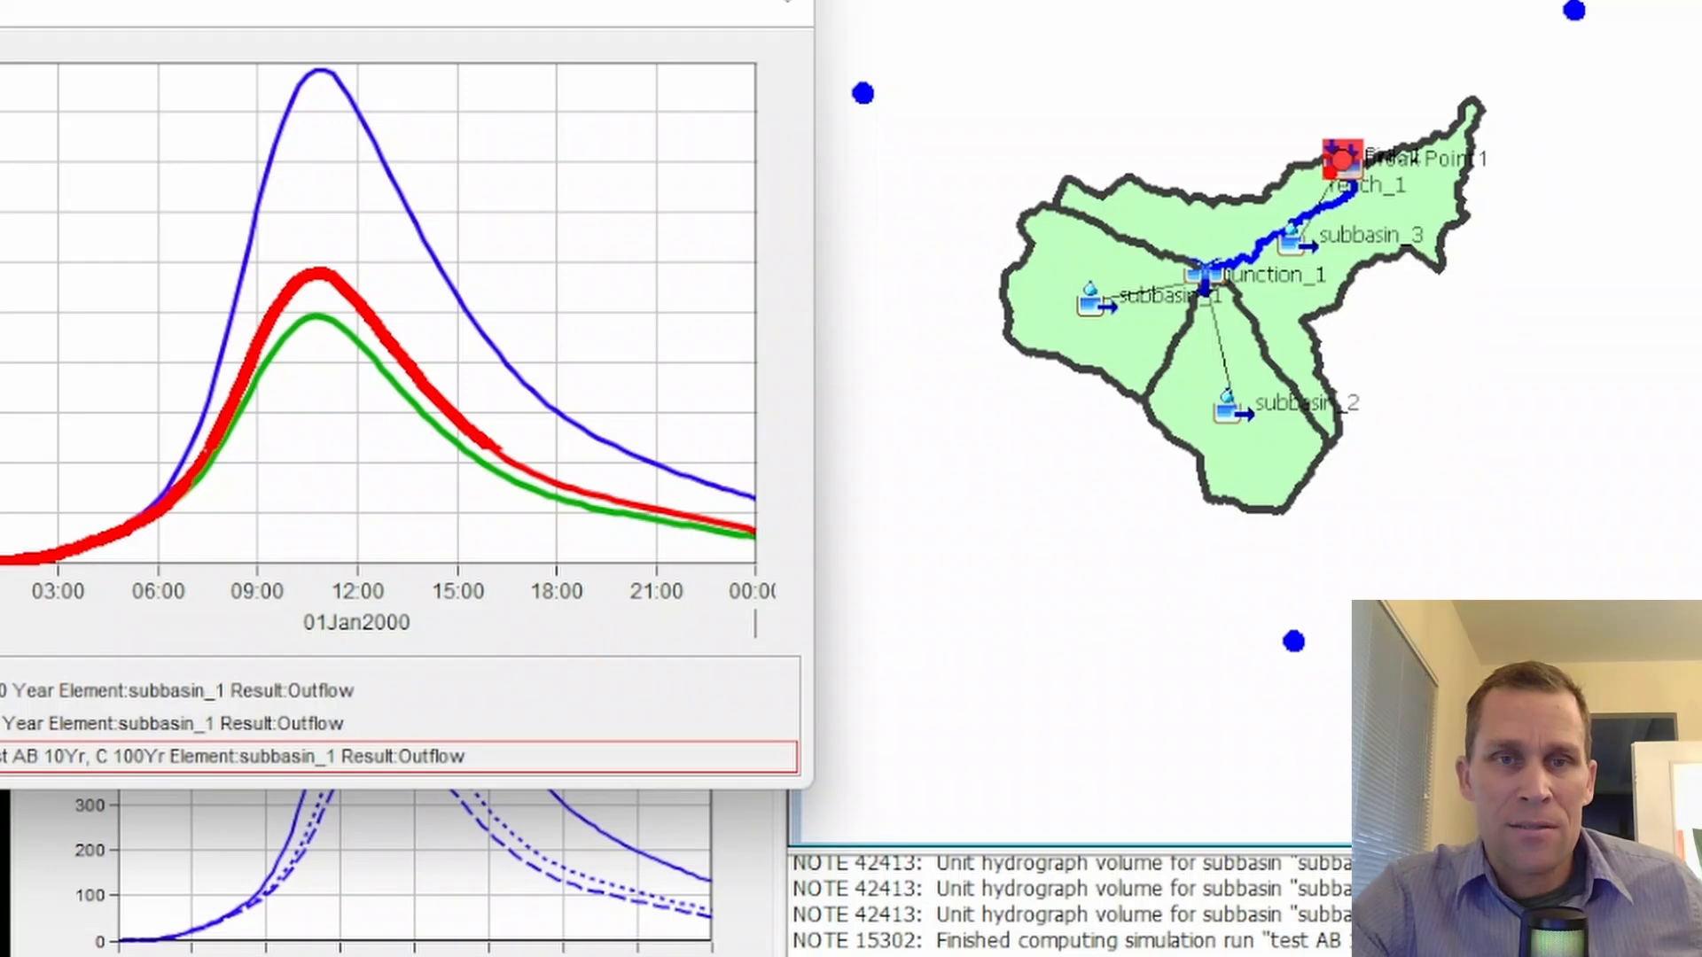
Return to HEC-HMS and review the Gage A - 10 Year time-series gage and the 10 Year model's Interpolated Precipitation settings alongside the subbasins
{"action": "left_click", "coordinate": [92, 376]}
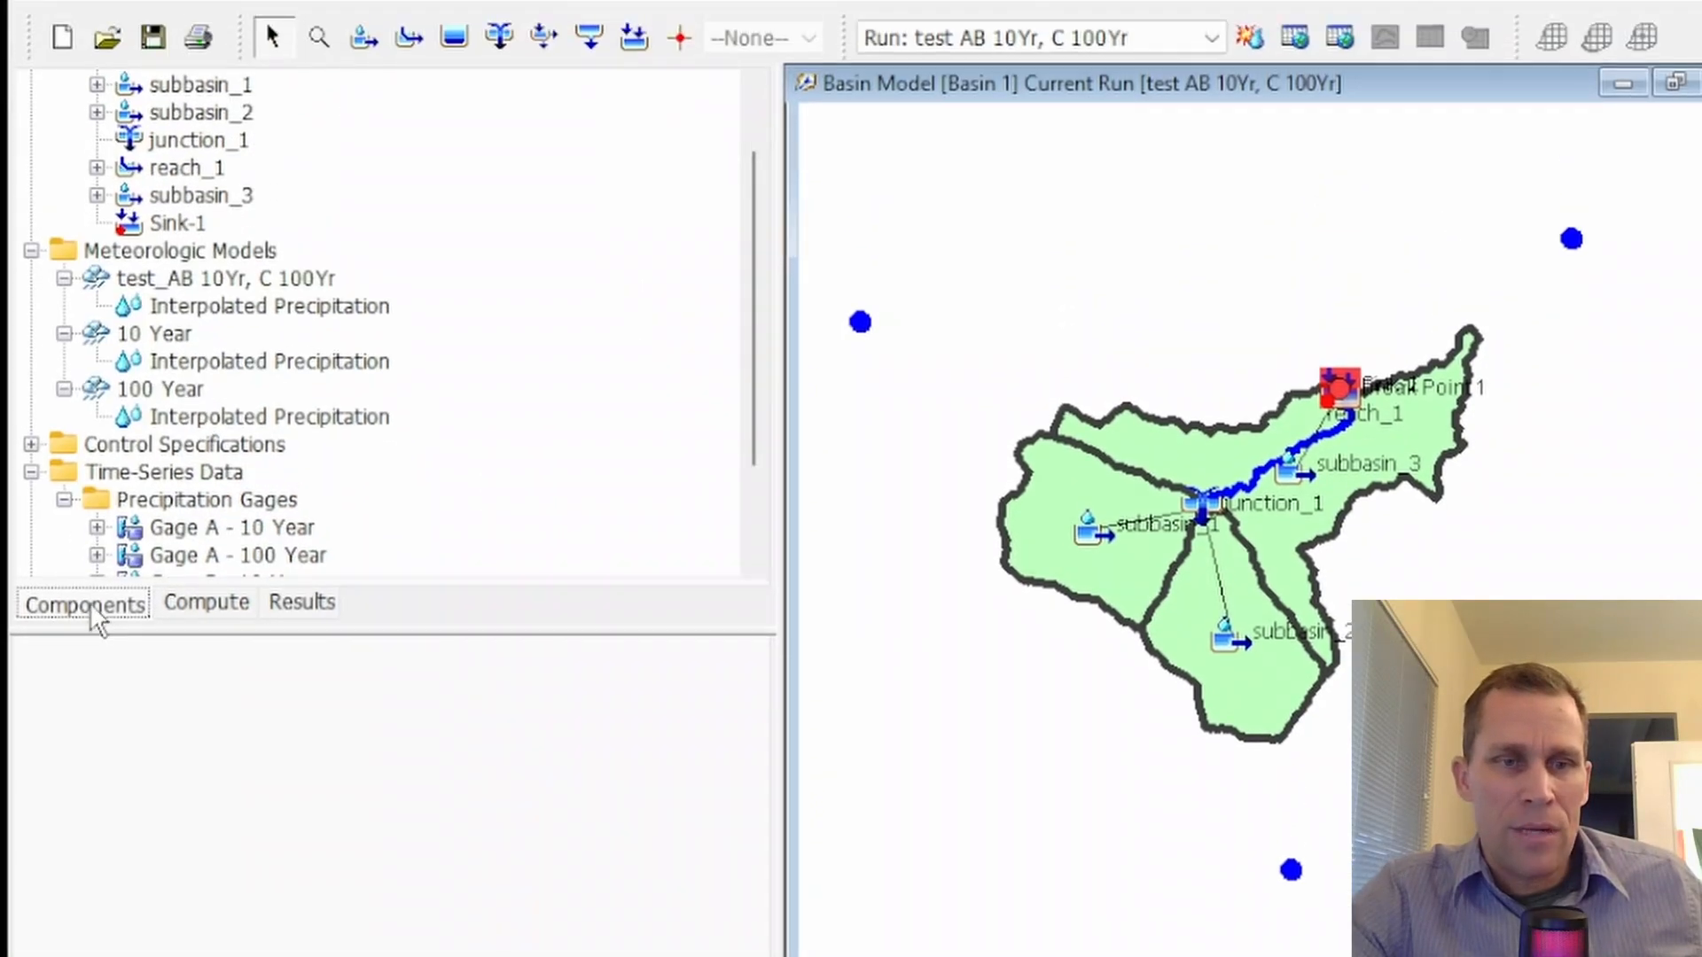
{"action": "scroll", "coordinate": [151, 521], "scroll_direction": "down", "scroll_amount": 2}
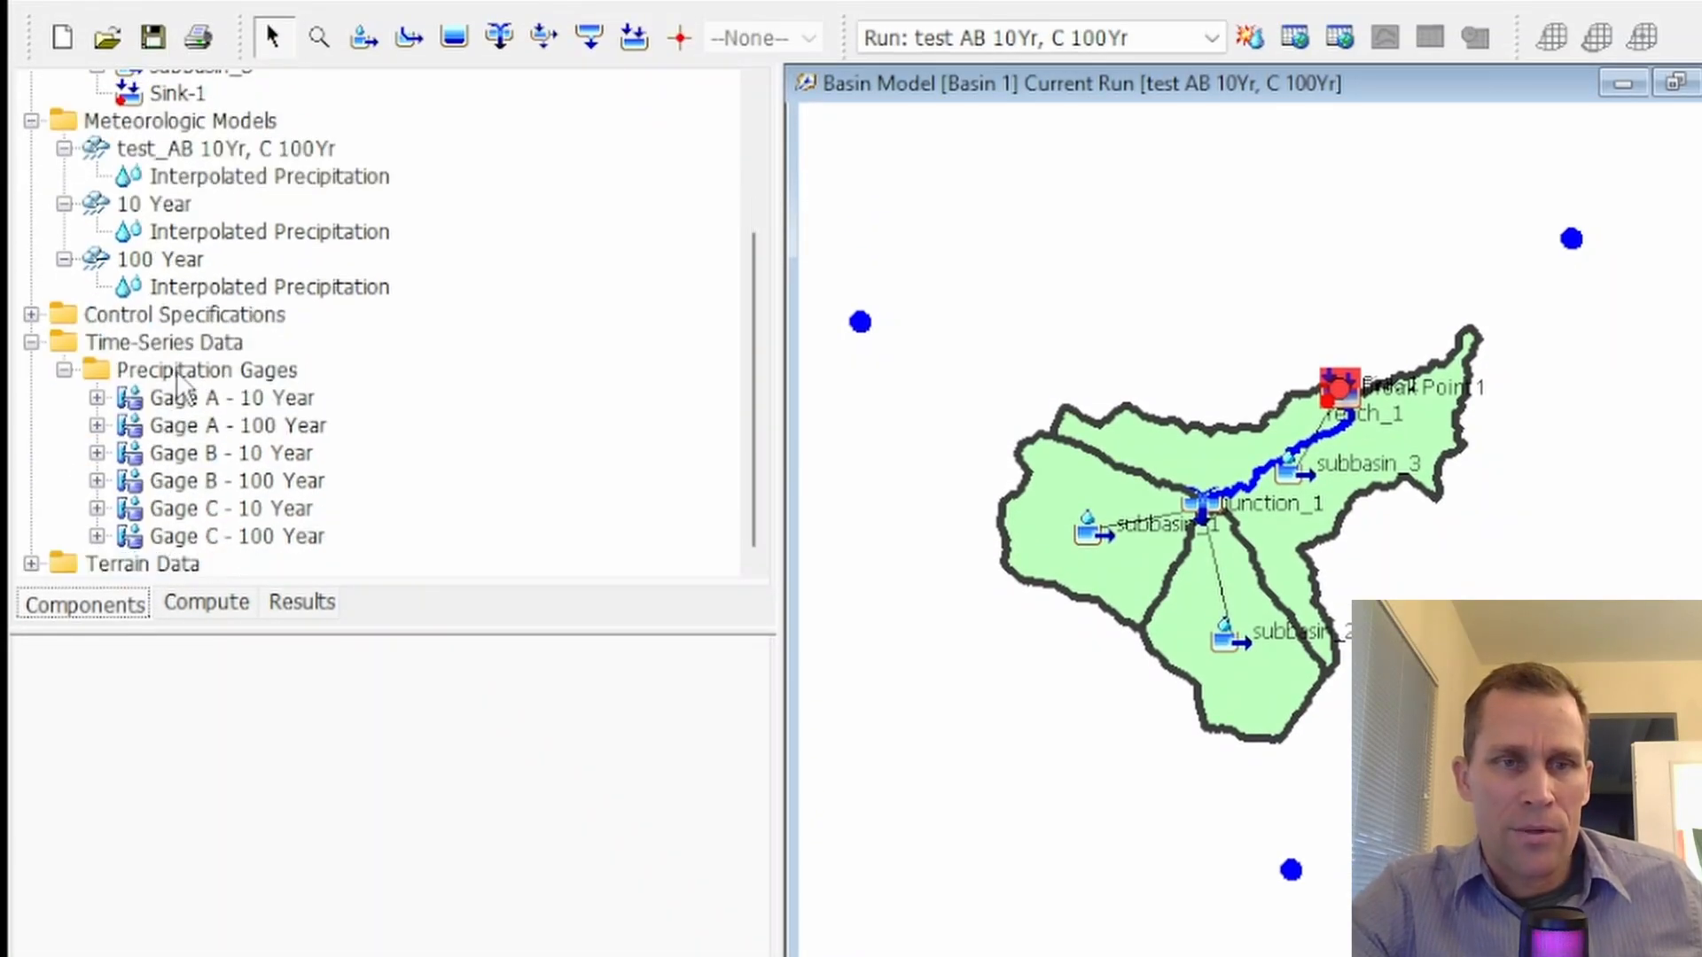
{"action": "left_click", "coordinate": [177, 377]}
{"action": "left_click", "coordinate": [181, 399]}
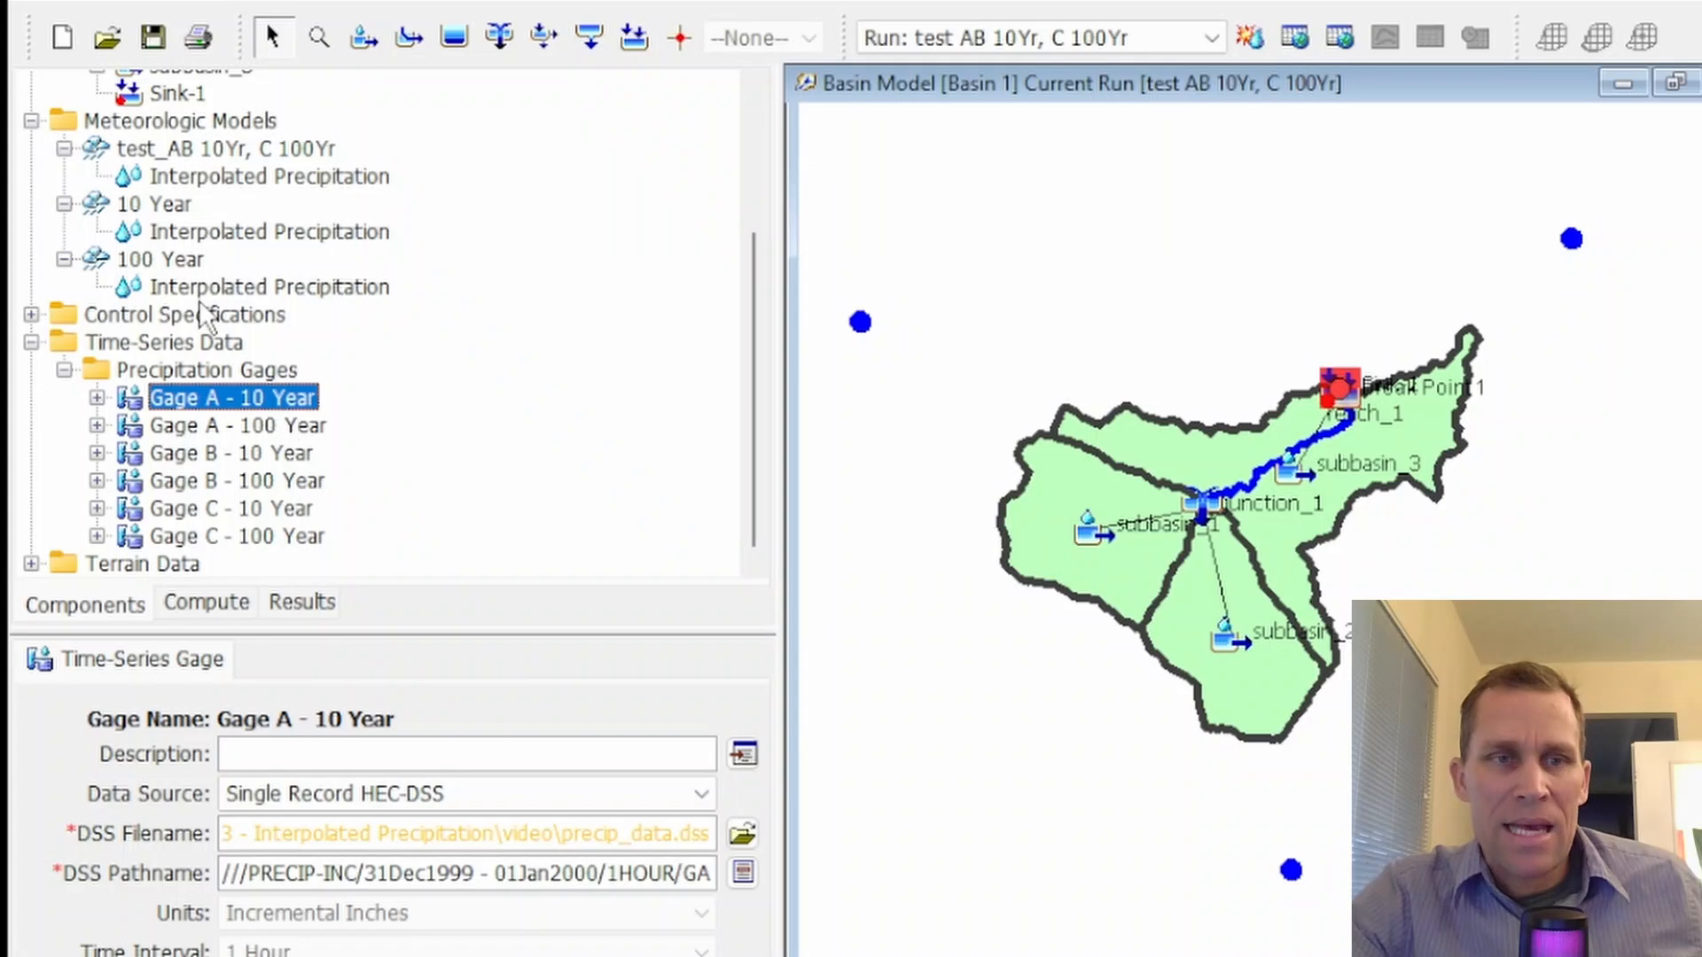
{"action": "left_click", "coordinate": [179, 232]}
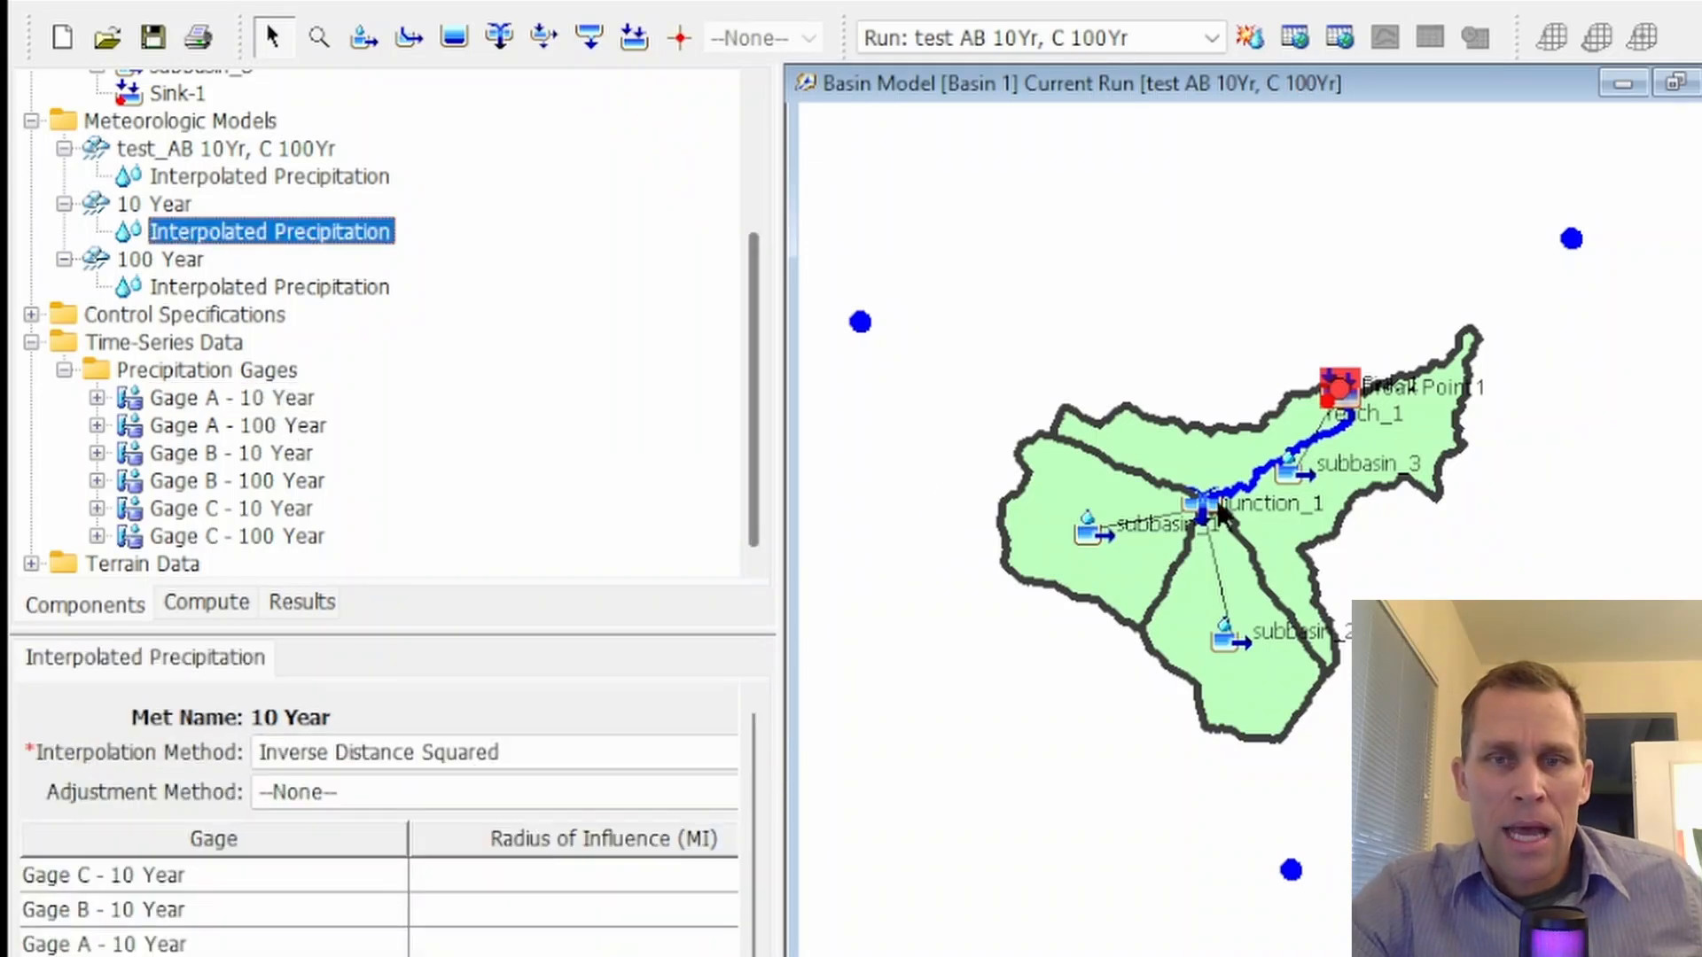
{"action": "scroll", "coordinate": [1273, 502], "scroll_direction": "up", "scroll_amount": 1}
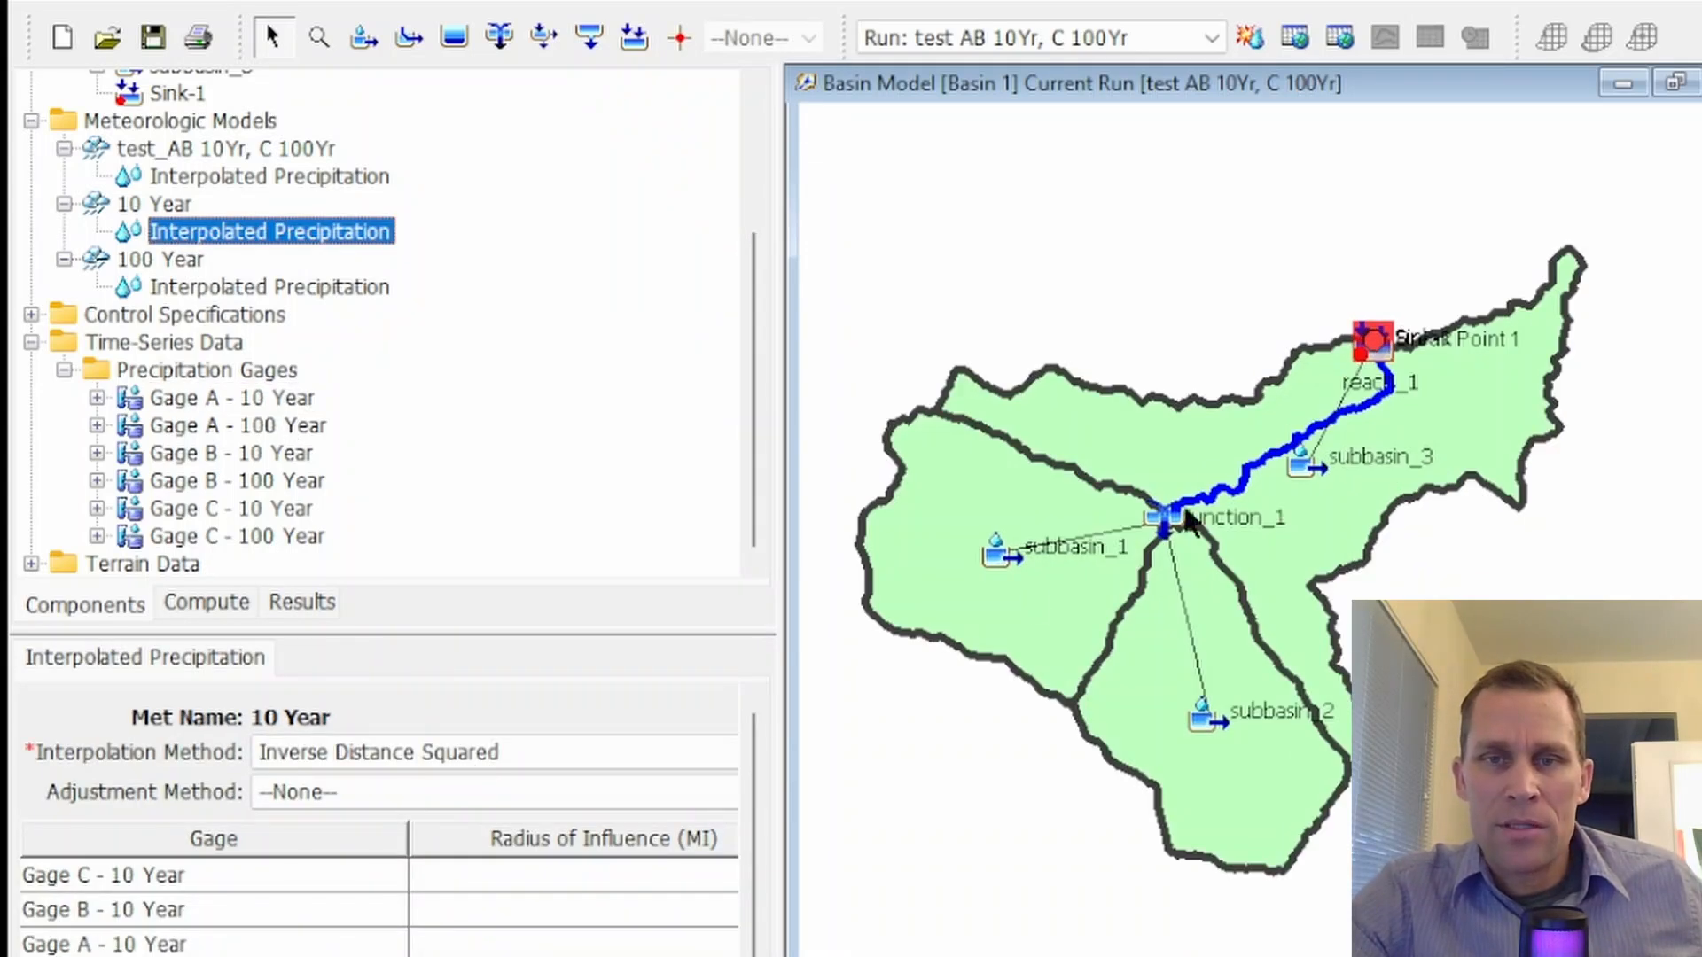